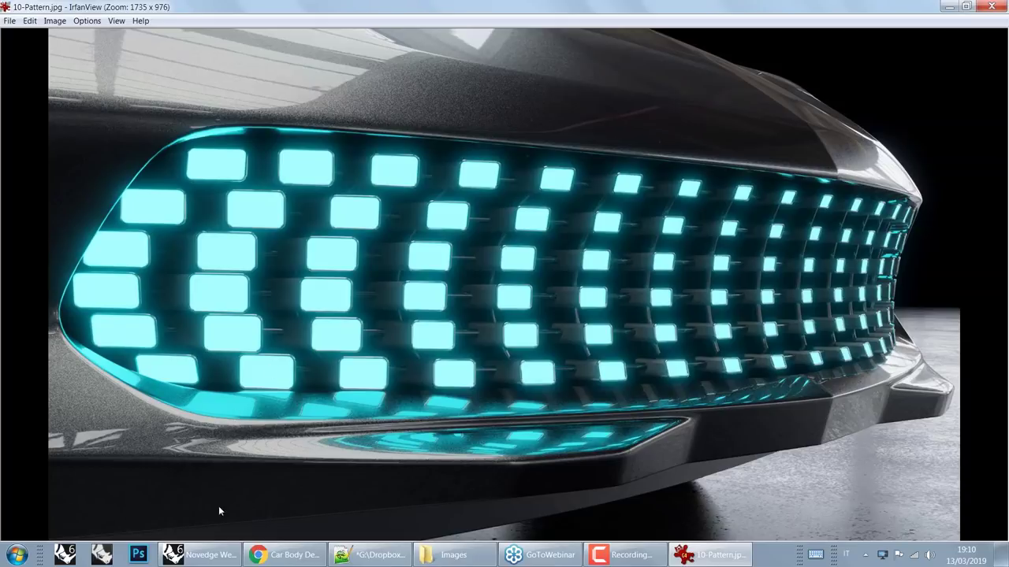
Step: Switch to the Rhino and Grasshopper windows and examine the Patterns with Individual Elements definition, including its base element and pattern grid groups
{"action": "mouse_move", "coordinate": [213, 557]}
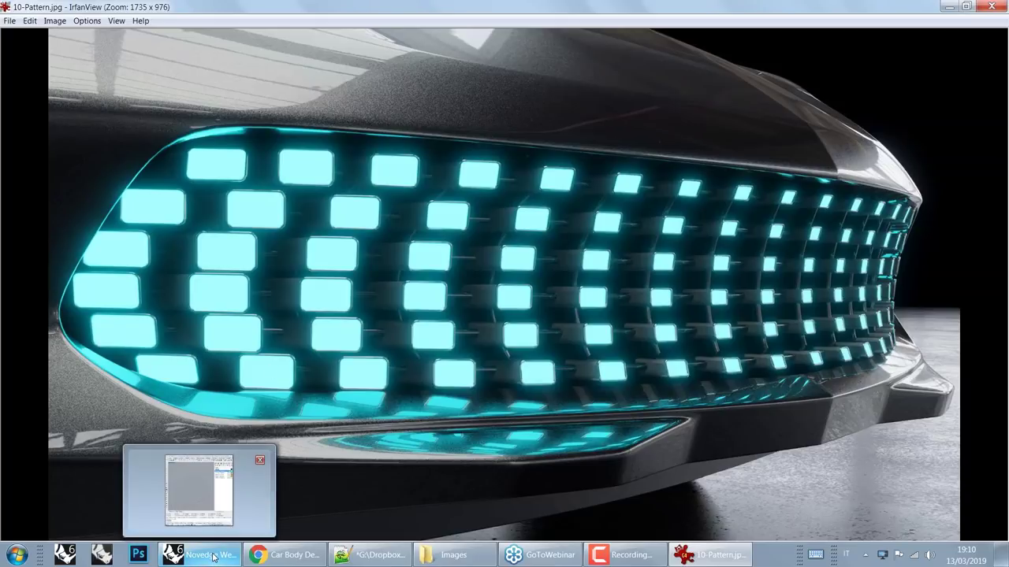
{"action": "left_click", "coordinate": [213, 557]}
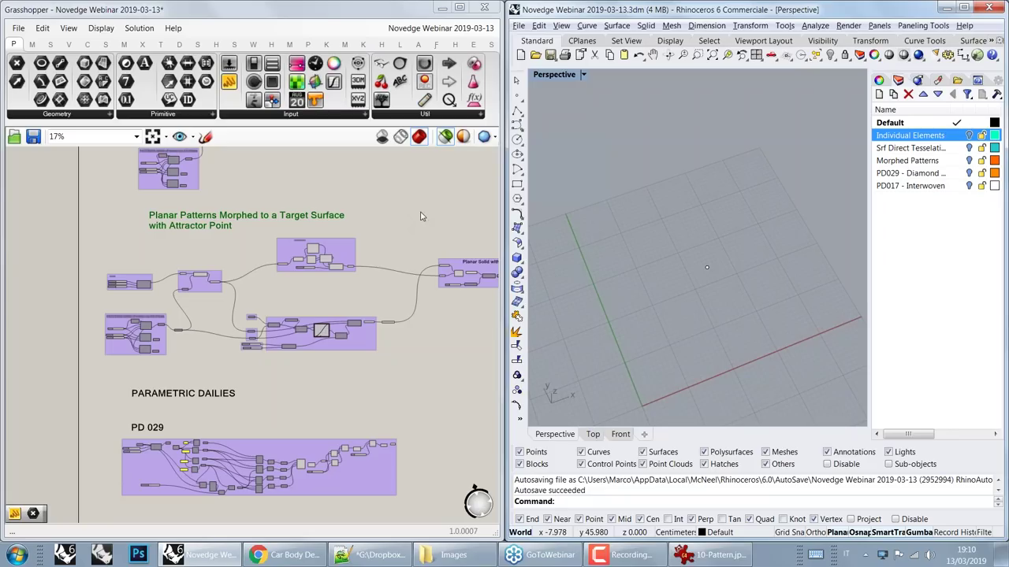
{"action": "right_click_drag", "start_coordinate": [412, 237], "coordinate": [378, 513]}
{"action": "right_click_drag", "start_coordinate": [391, 293], "coordinate": [396, 315]}
{"action": "right_click_drag", "start_coordinate": [394, 190], "coordinate": [389, 413]}
{"action": "right_click_drag", "start_coordinate": [407, 302], "coordinate": [398, 419]}
{"action": "right_click_drag", "start_coordinate": [381, 290], "coordinate": [368, 438]}
{"action": "right_click_drag", "start_coordinate": [358, 346], "coordinate": [357, 436]}
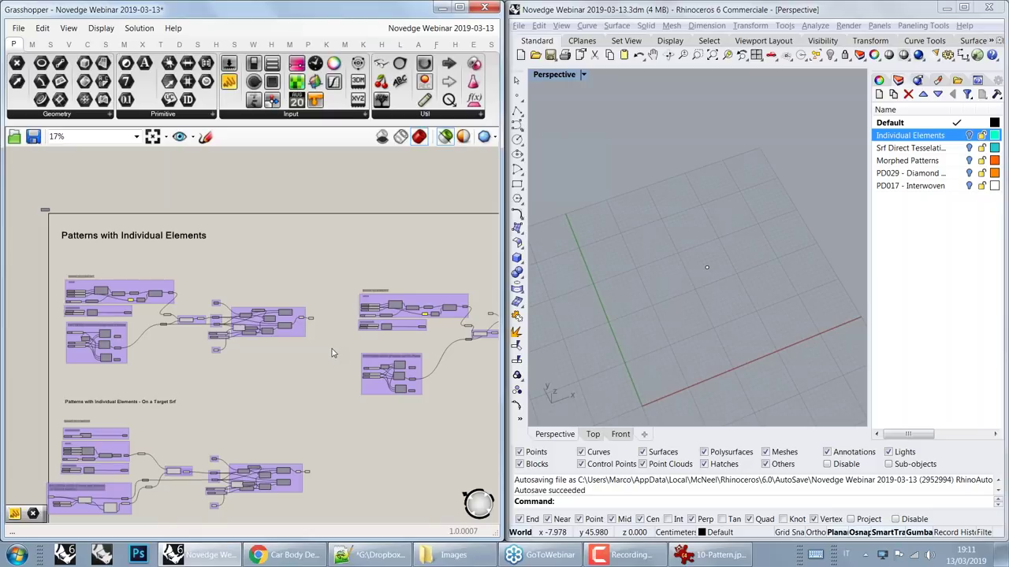
{"action": "scroll", "coordinate": [206, 268], "scroll_direction": "up", "scroll_amount": 5}
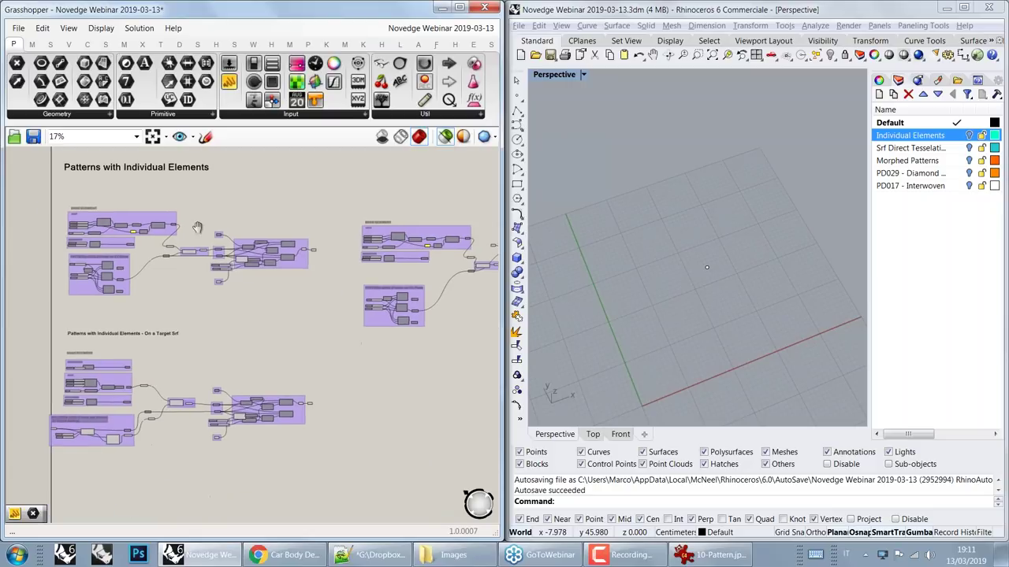
{"action": "right_click_drag", "start_coordinate": [204, 223], "coordinate": [282, 241]}
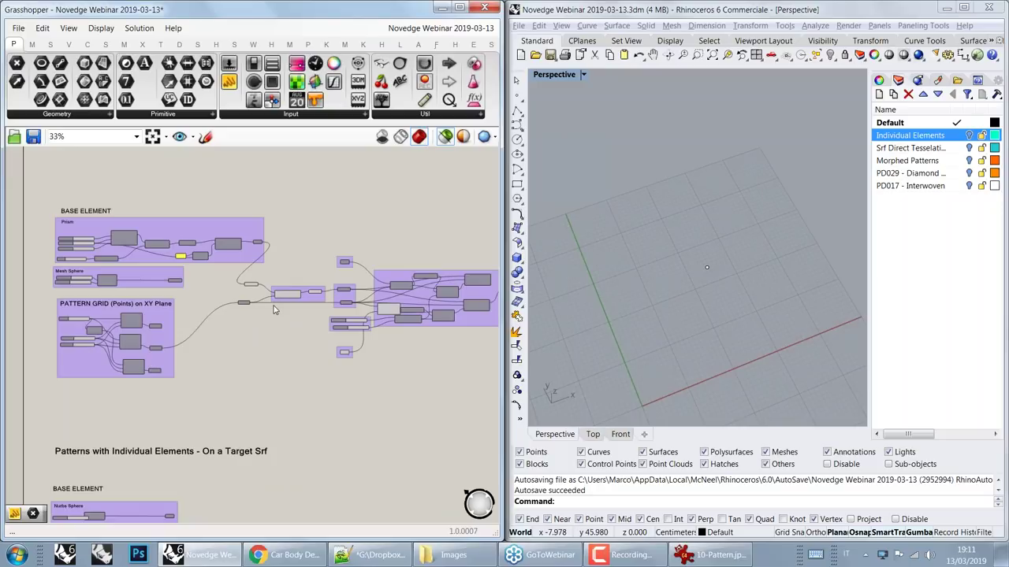
{"action": "right_click_drag", "start_coordinate": [281, 291], "coordinate": [292, 251]}
{"action": "scroll", "coordinate": [292, 252], "scroll_direction": "up", "scroll_amount": 3}
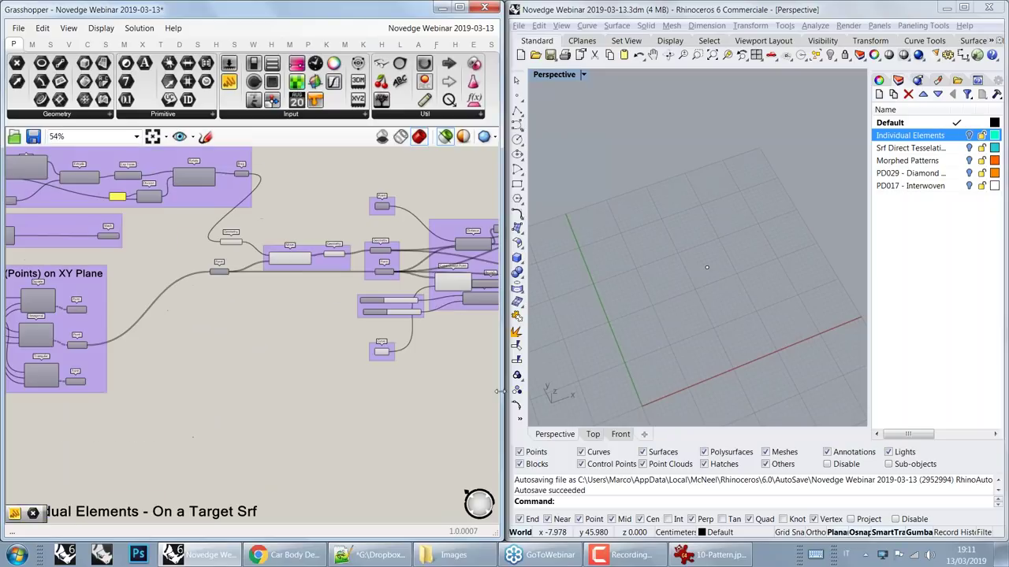
Step: Switch to IrfanView and examine the lit car grille pattern in the reference image 10-Pattern.jpg
{"action": "left_click", "coordinate": [625, 554]}
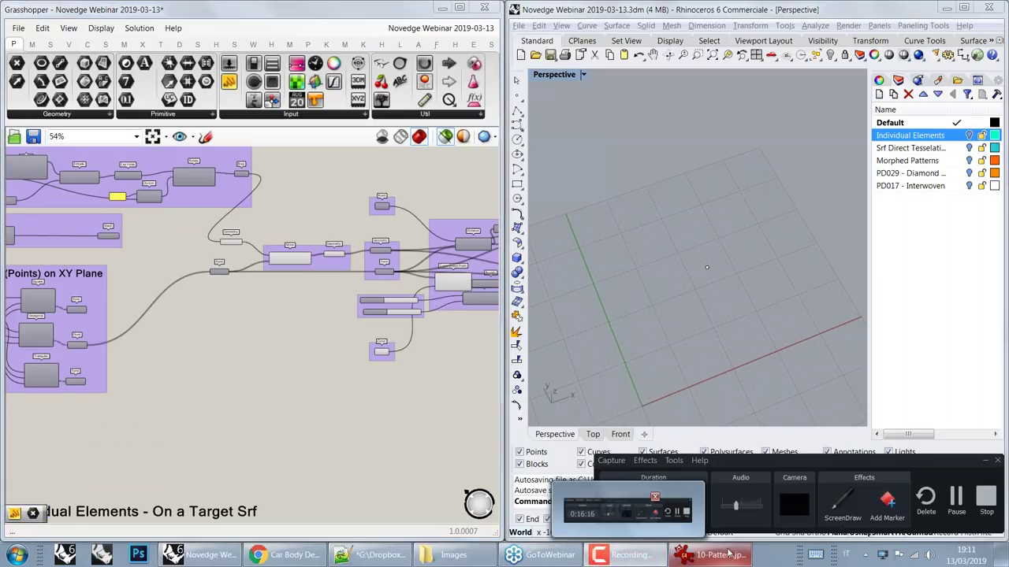
{"action": "mouse_move", "coordinate": [721, 555]}
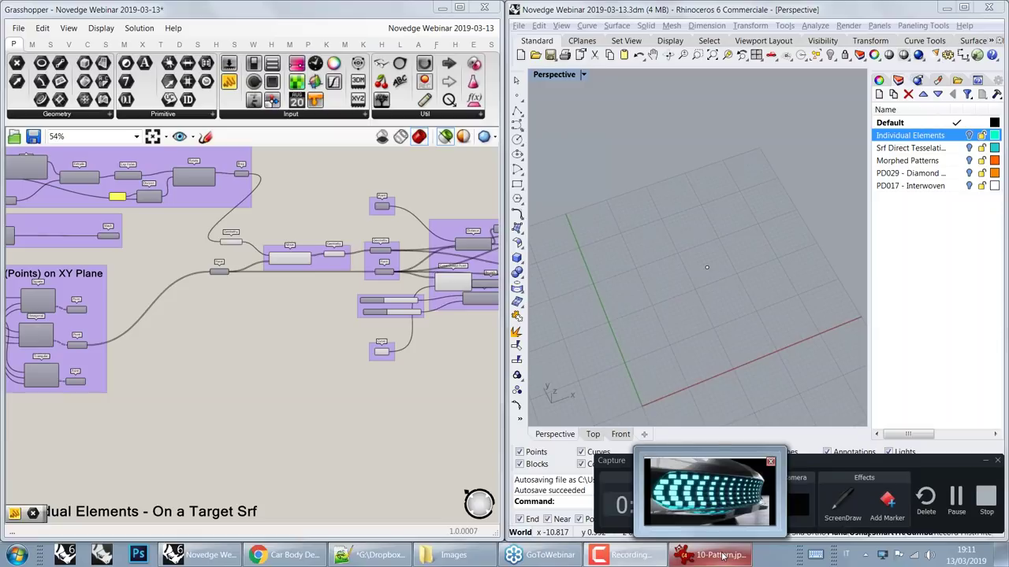
{"action": "left_click", "coordinate": [721, 555]}
{"action": "left_click", "coordinate": [520, 258]}
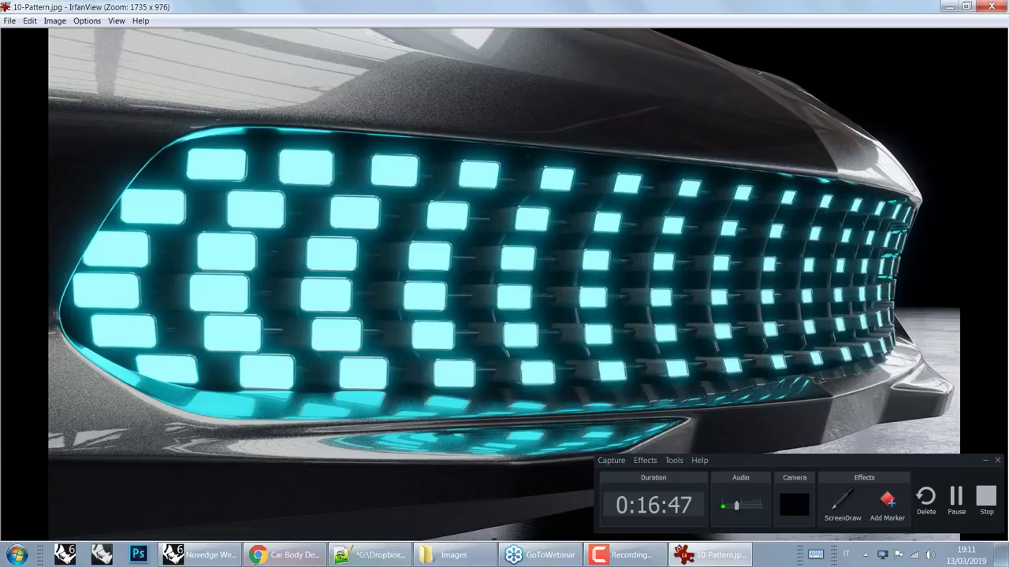
Step: Return to Grasshopper, preview the definition's final geometry output and inspect the prism pattern from several angles in Rhino
{"action": "left_click", "coordinate": [201, 558]}
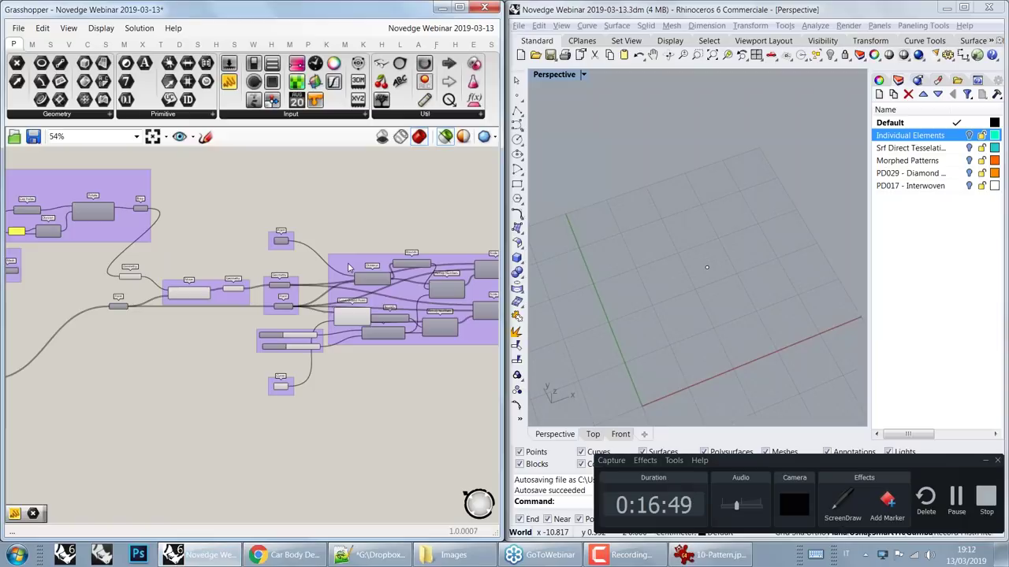
{"action": "right_click_drag", "start_coordinate": [348, 268], "coordinate": [190, 252]}
{"action": "left_click", "coordinate": [416, 274]}
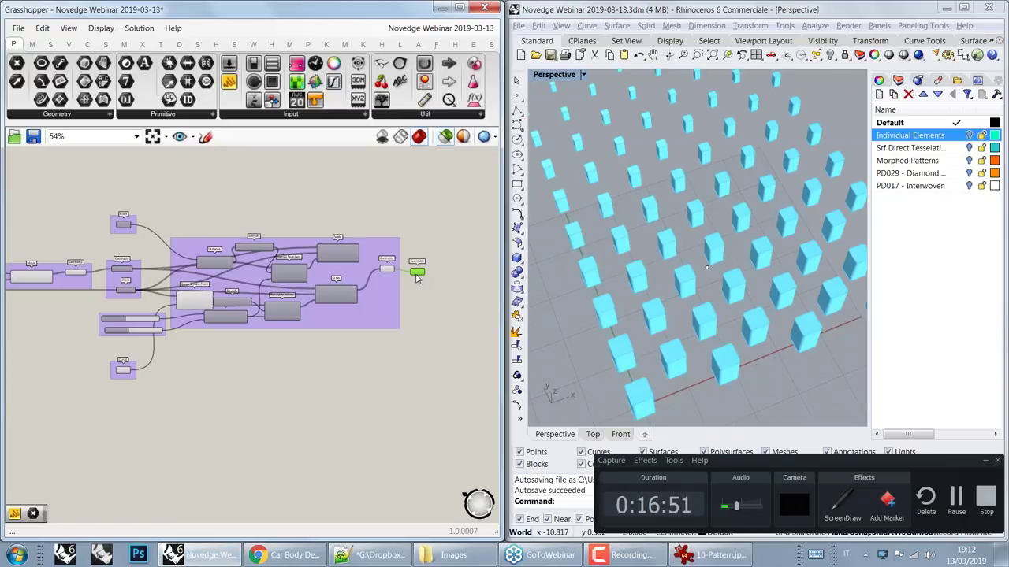
{"action": "right_click_drag", "start_coordinate": [631, 292], "coordinate": [669, 181]}
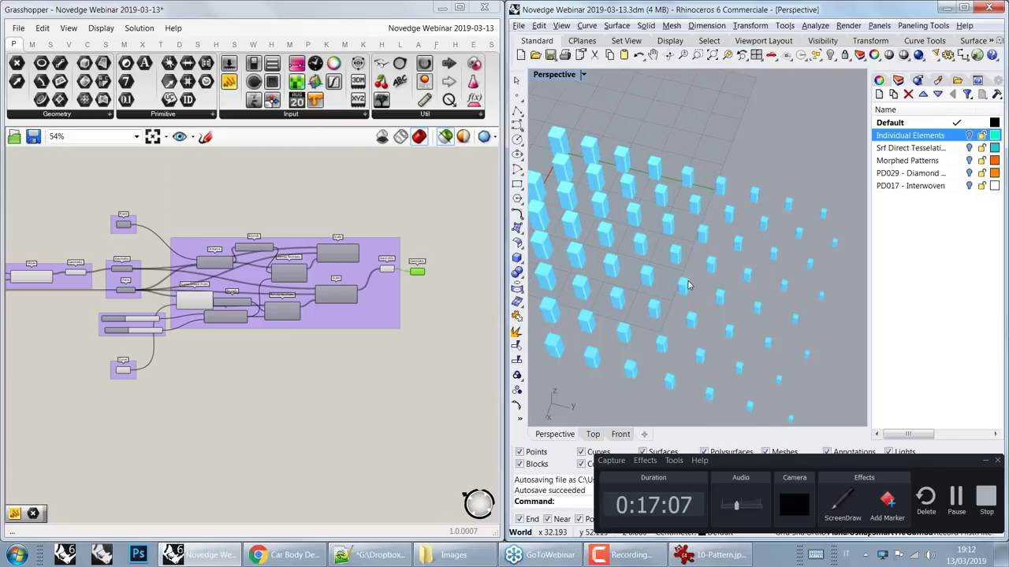
{"action": "right_click_drag", "start_coordinate": [688, 286], "coordinate": [642, 248]}
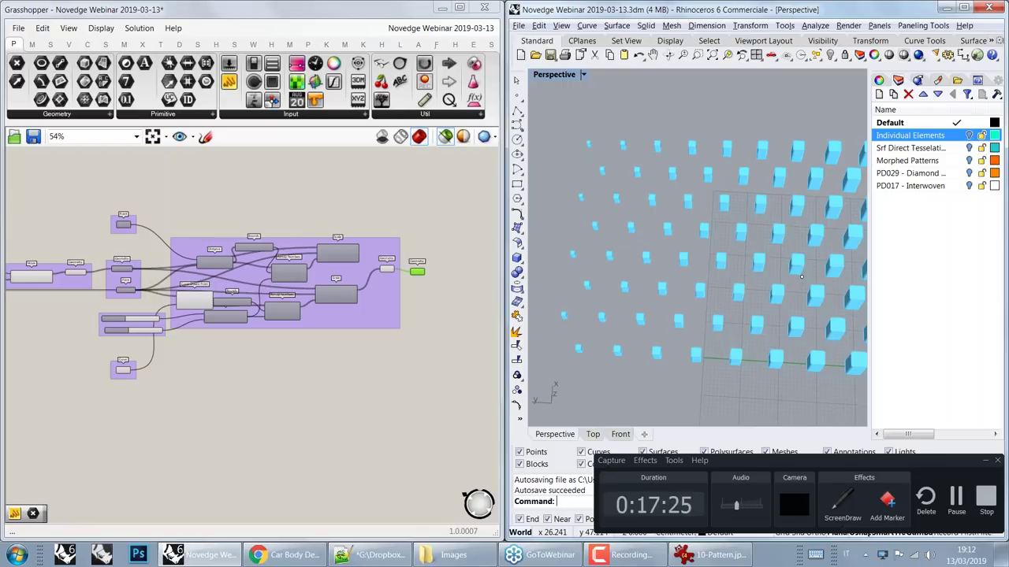
Step: Go back to the start of the definition and preview the Base Element geometry on its own in Rhino
{"action": "right_click_drag", "start_coordinate": [101, 208], "coordinate": [476, 235]}
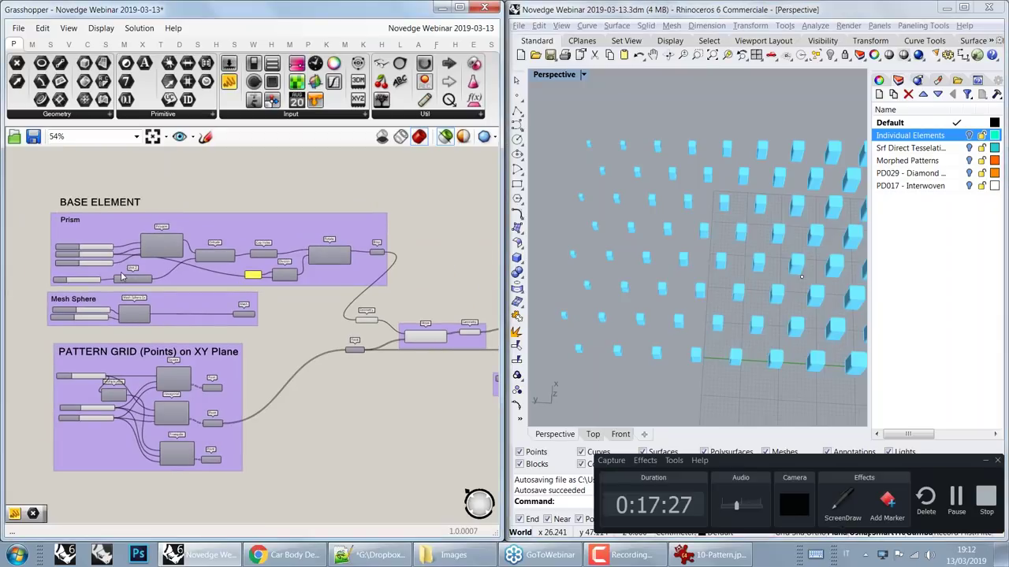
{"action": "scroll", "coordinate": [126, 231], "scroll_direction": "up", "scroll_amount": 3}
{"action": "scroll", "coordinate": [478, 270], "scroll_direction": "up", "scroll_amount": 1}
{"action": "right_click_drag", "start_coordinate": [478, 269], "coordinate": [268, 232]}
{"action": "right_click_drag", "start_coordinate": [294, 274], "coordinate": [339, 274]}
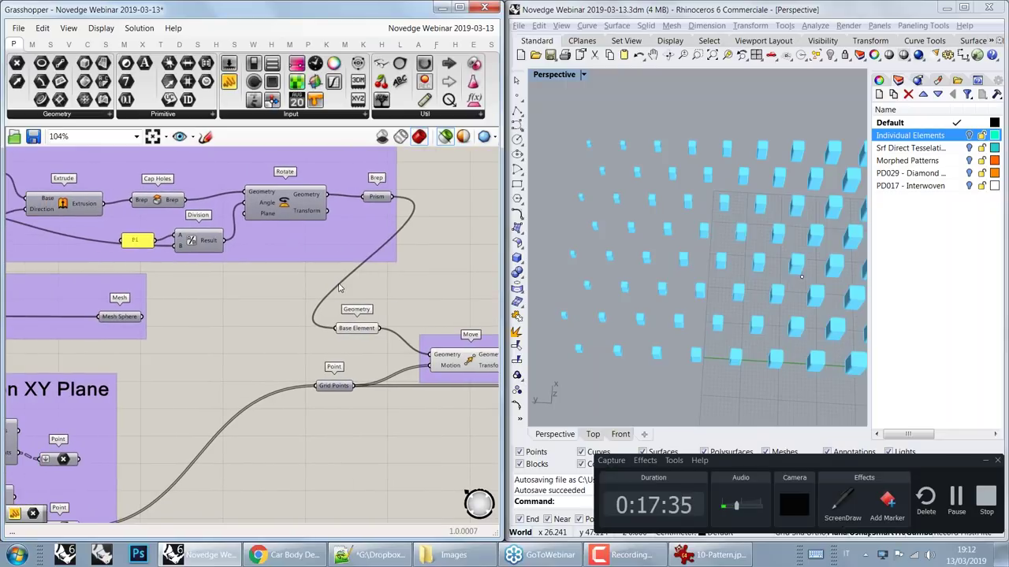
{"action": "left_click", "coordinate": [368, 327]}
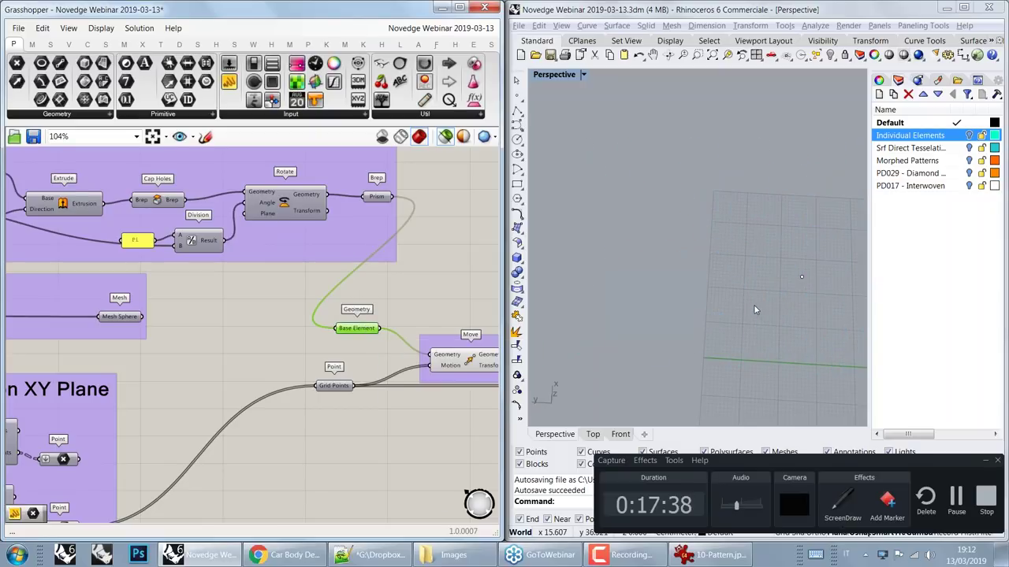
{"action": "right_click_drag", "start_coordinate": [754, 305], "coordinate": [744, 298], "text": "shift"}
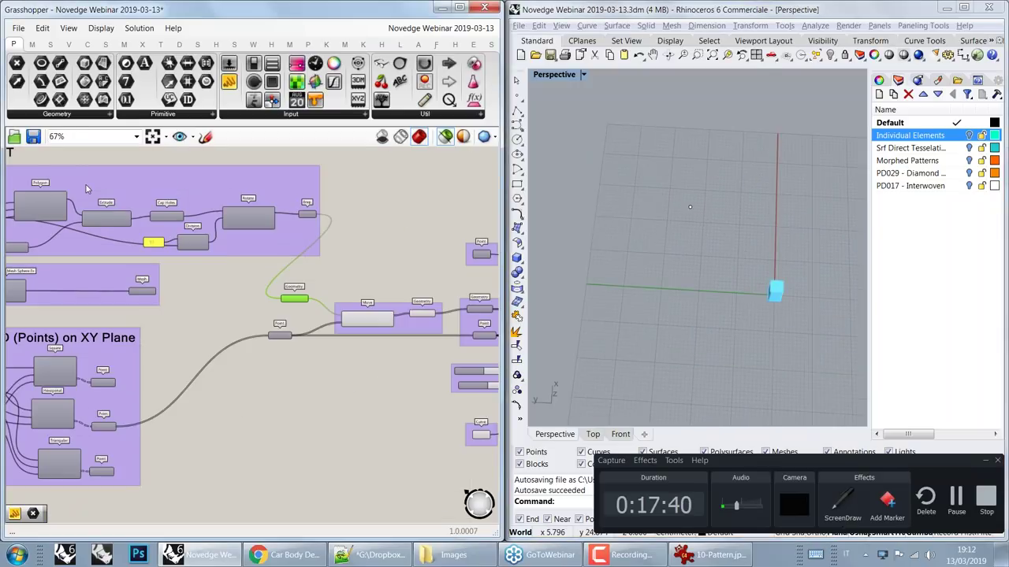
Step: Preview the prism's Extrude component, then set the polygon radius to 2.5 and its fillet radius to 0.5
{"action": "scroll", "coordinate": [781, 293], "scroll_direction": "up", "scroll_amount": 9}
{"action": "right_click_drag", "start_coordinate": [780, 293], "coordinate": [781, 308], "text": "shift"}
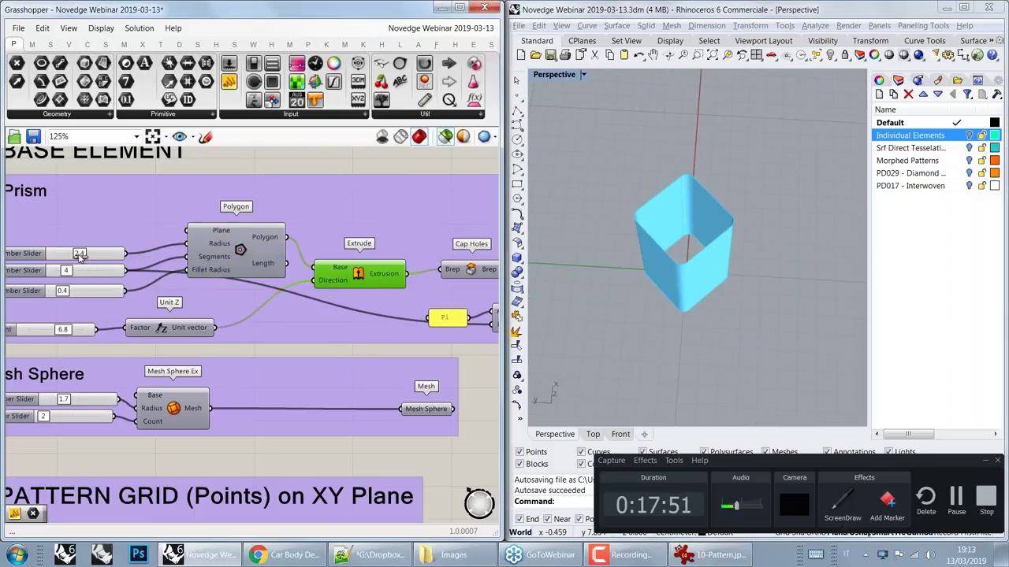
{"action": "left_click_drag", "start_coordinate": [80, 254], "coordinate": [64, 290]}
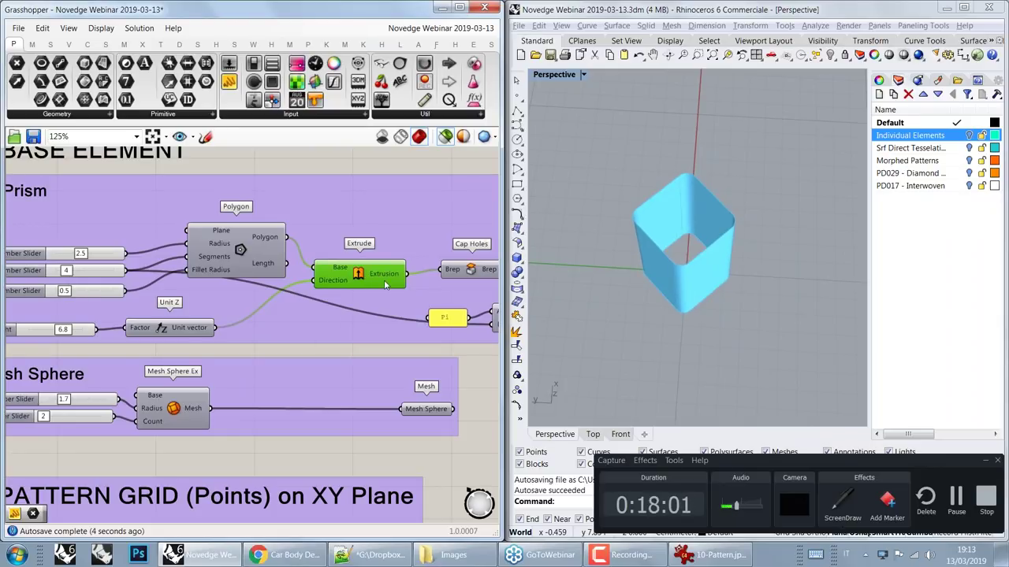
Step: Preview the prism's Cap Holes, Rotate and resulting Prism Brep components one after another
{"action": "right_click_drag", "start_coordinate": [441, 300], "coordinate": [254, 317]}
{"action": "left_click", "coordinate": [346, 281]}
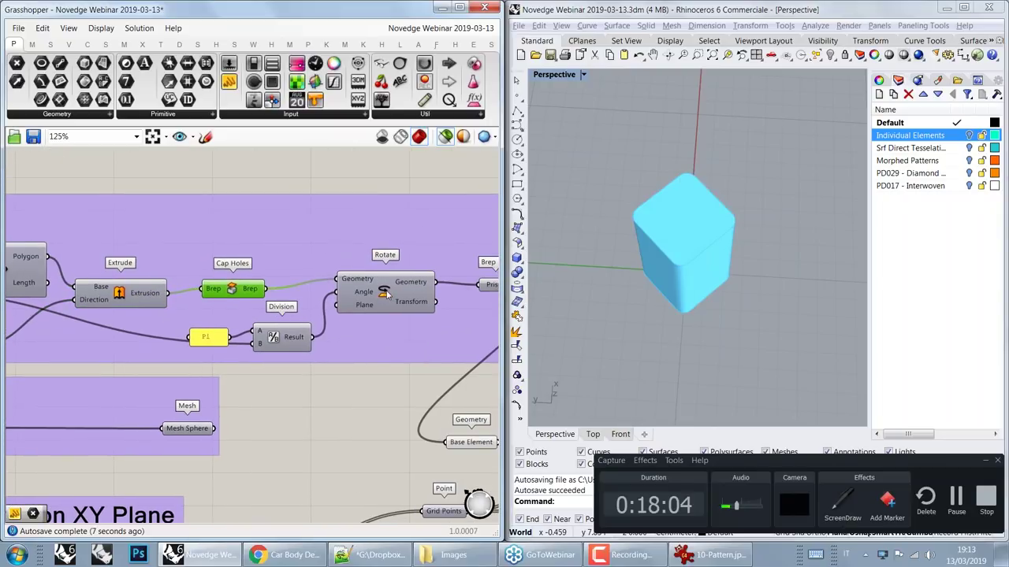
{"action": "right_click_drag", "start_coordinate": [402, 297], "coordinate": [323, 308]}
{"action": "left_click", "coordinate": [323, 308]}
{"action": "right_click_drag", "start_coordinate": [710, 291], "coordinate": [599, 299]}
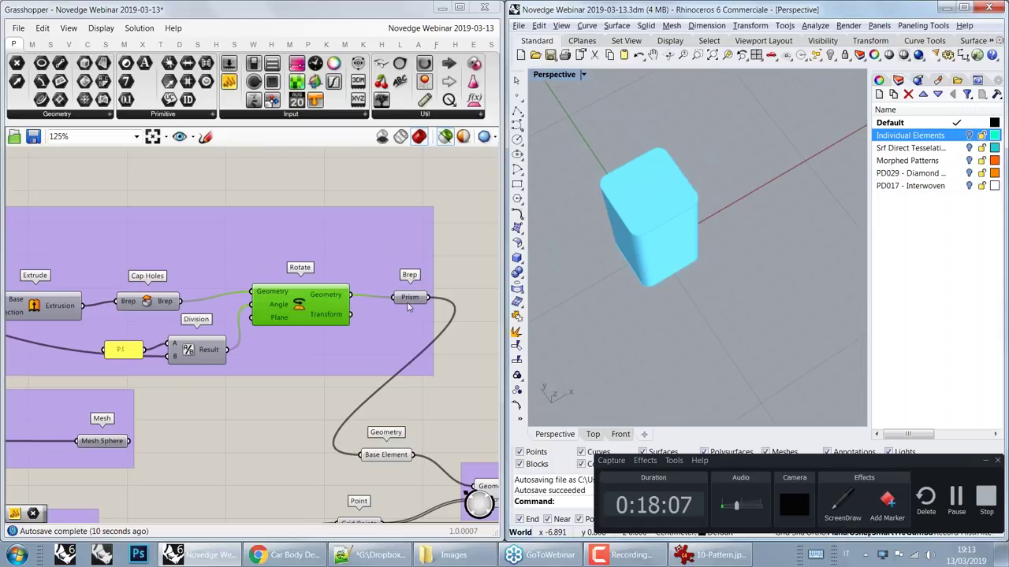
{"action": "left_click", "coordinate": [409, 299]}
Step: Preview the alternative Mesh Sphere element and compare it with the connected Base Element geometry
{"action": "right_click_drag", "start_coordinate": [275, 391], "coordinate": [382, 300]}
{"action": "right_click_drag", "start_coordinate": [264, 345], "coordinate": [303, 323]}
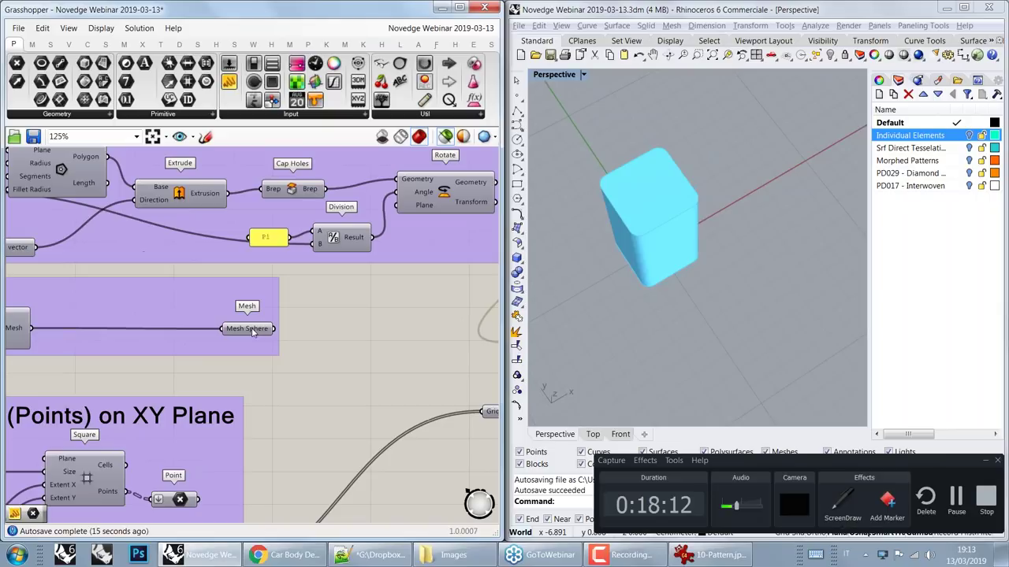
{"action": "left_click", "coordinate": [252, 330]}
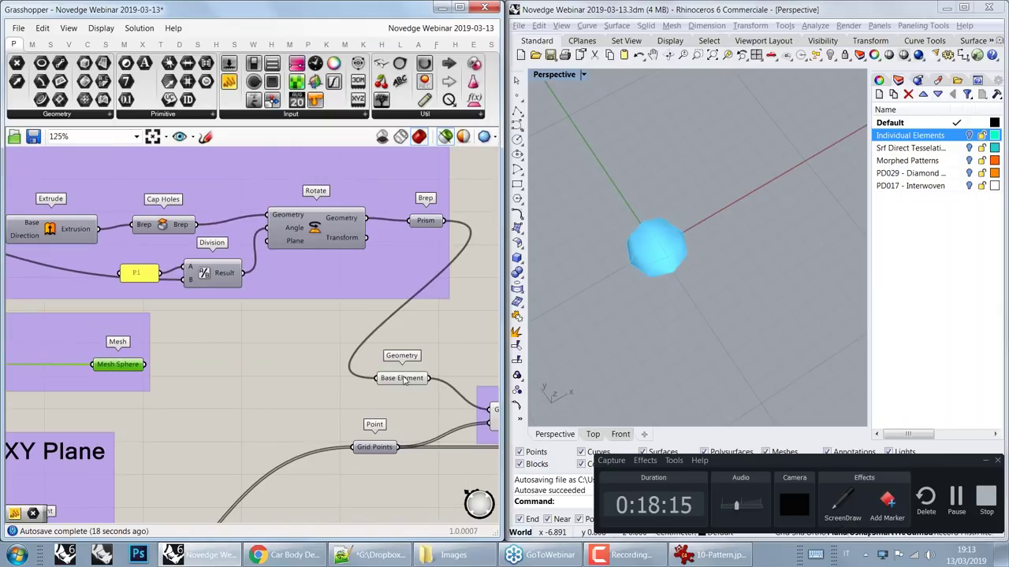
{"action": "left_click", "coordinate": [403, 379]}
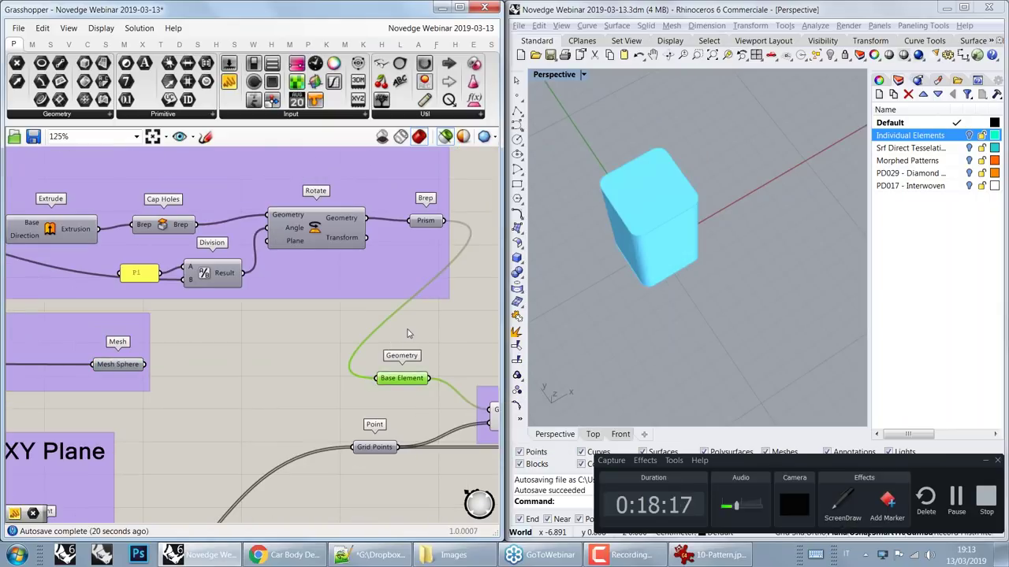
Step: Preview the Base Pattern geometry produced by the Move component across the whole grid
{"action": "scroll", "coordinate": [416, 340], "scroll_direction": "down", "scroll_amount": 2}
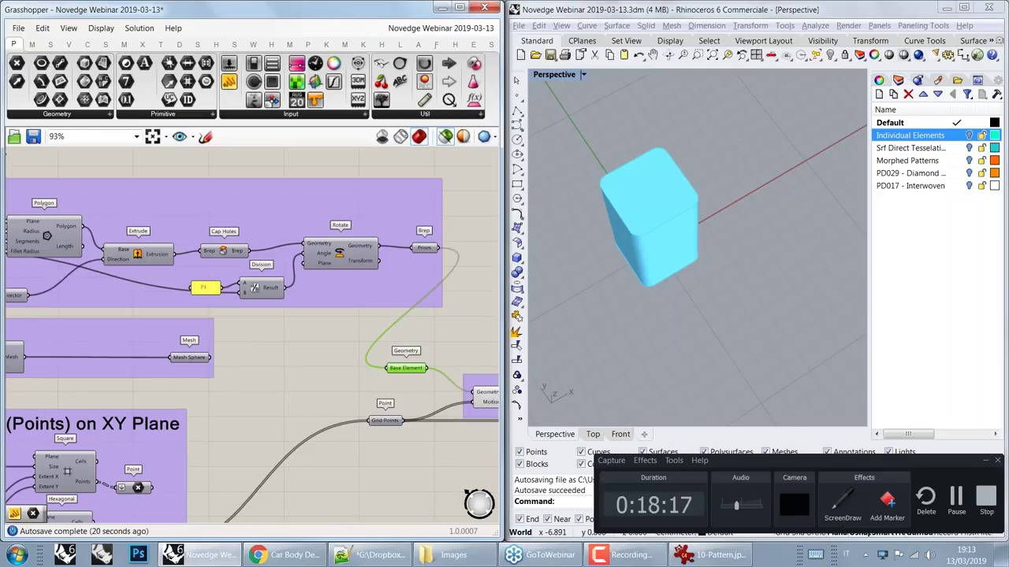
{"action": "right_click_drag", "start_coordinate": [416, 339], "coordinate": [203, 299]}
{"action": "left_click", "coordinate": [379, 350]}
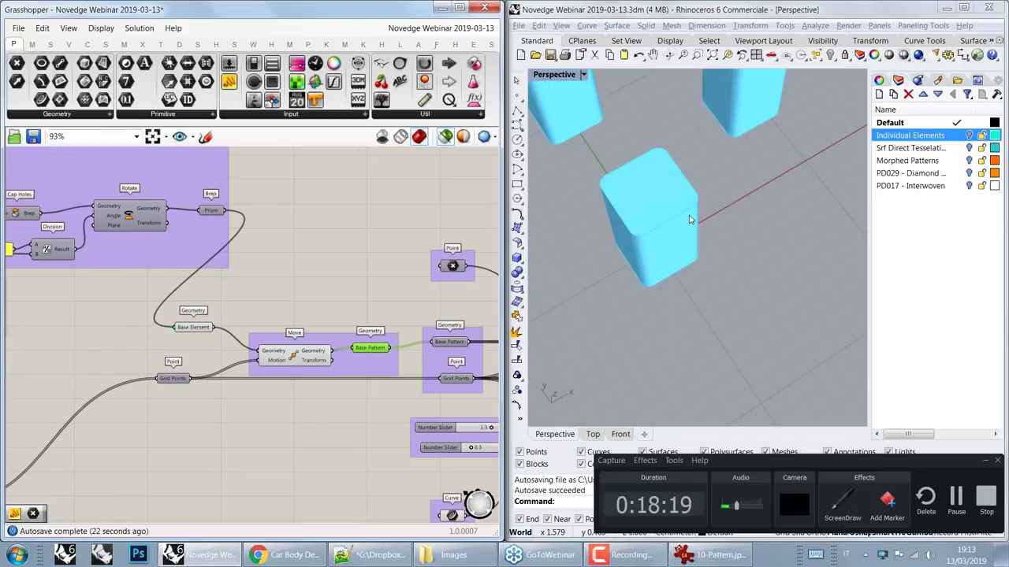
{"action": "scroll", "coordinate": [690, 220], "scroll_direction": "down", "scroll_amount": 5}
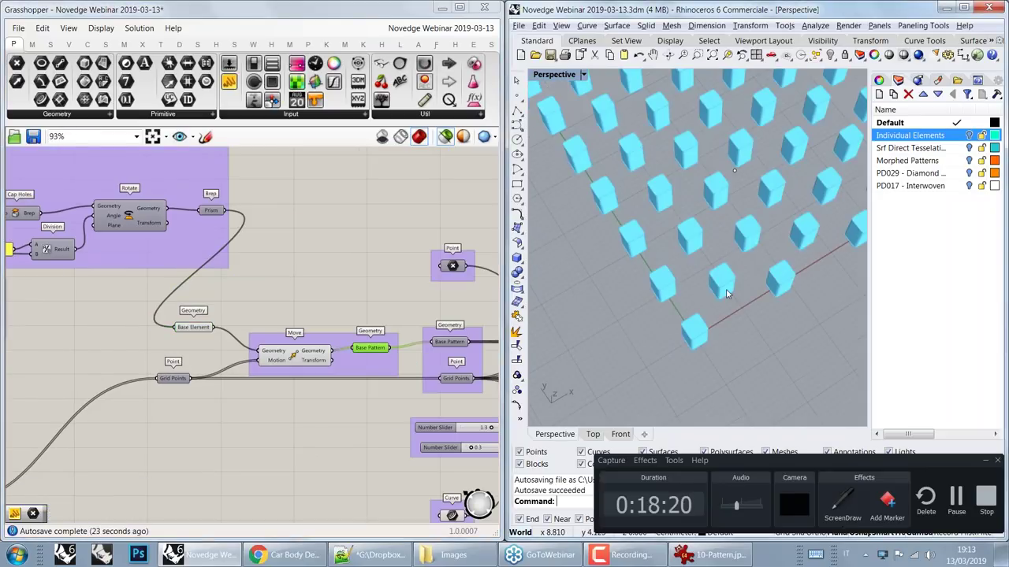
Step: Preview the Grid Points parameter that drives the Move component's motion input
{"action": "right_click_drag", "start_coordinate": [239, 356], "coordinate": [371, 325]}
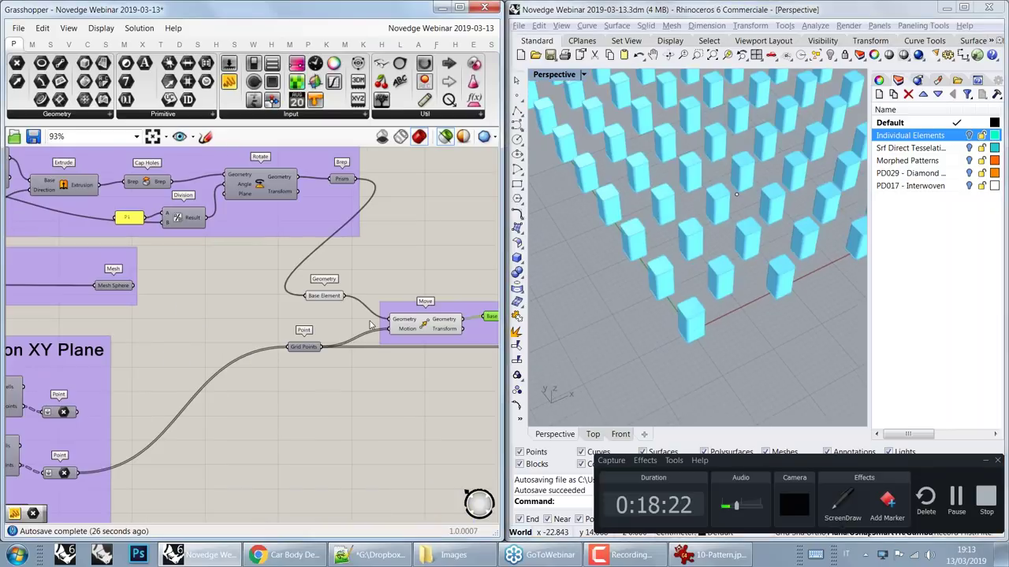
{"action": "scroll", "coordinate": [370, 324], "scroll_direction": "up", "scroll_amount": 3}
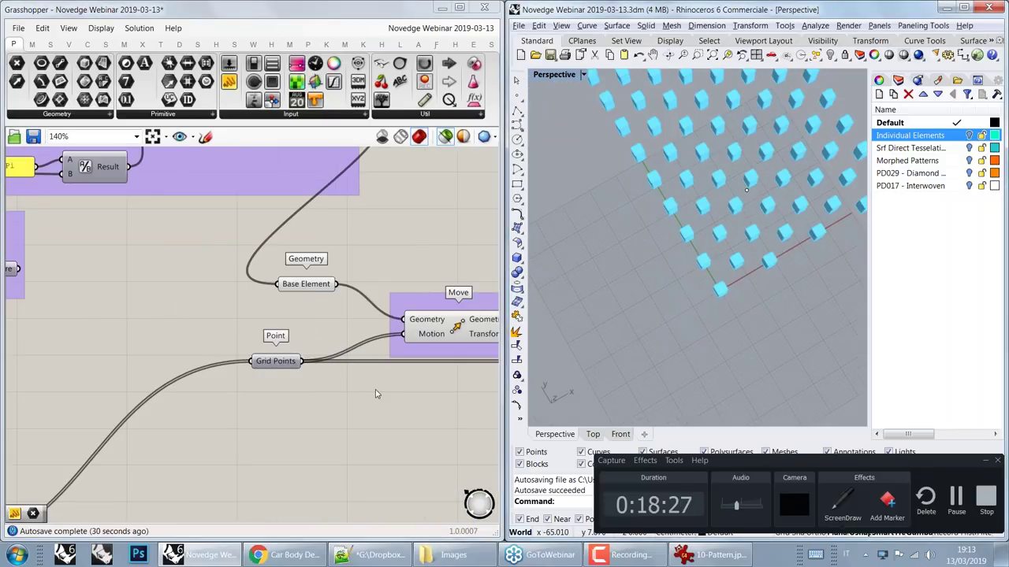
{"action": "left_click", "coordinate": [260, 356]}
Step: Preview the Square grid component in the Pattern Grid (Points) on XY Plane group
{"action": "right_click_drag", "start_coordinate": [260, 356], "coordinate": [391, 285]}
{"action": "right_click_drag", "start_coordinate": [187, 412], "coordinate": [460, 284]}
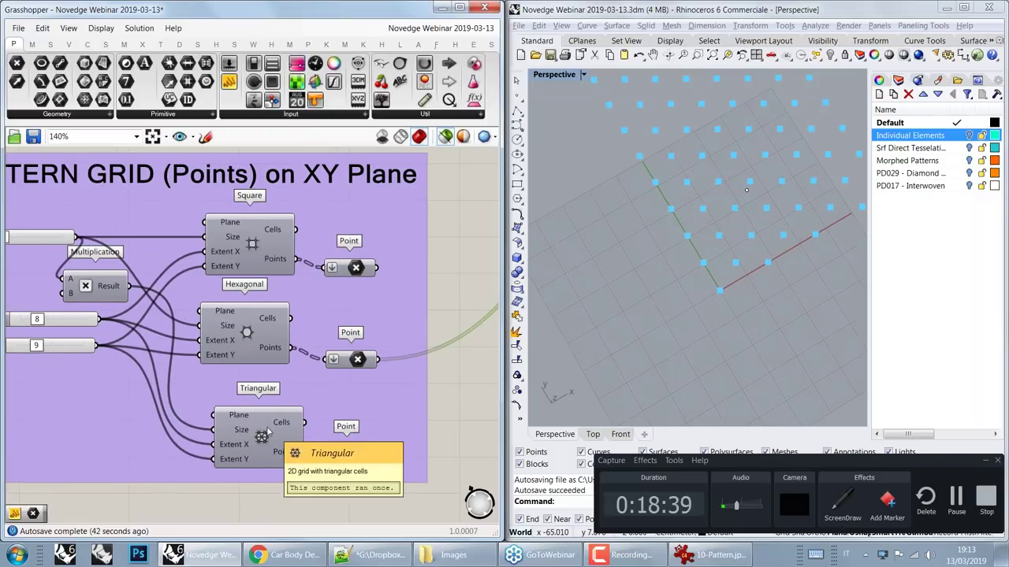
{"action": "right_click_drag", "start_coordinate": [253, 406], "coordinate": [294, 442]}
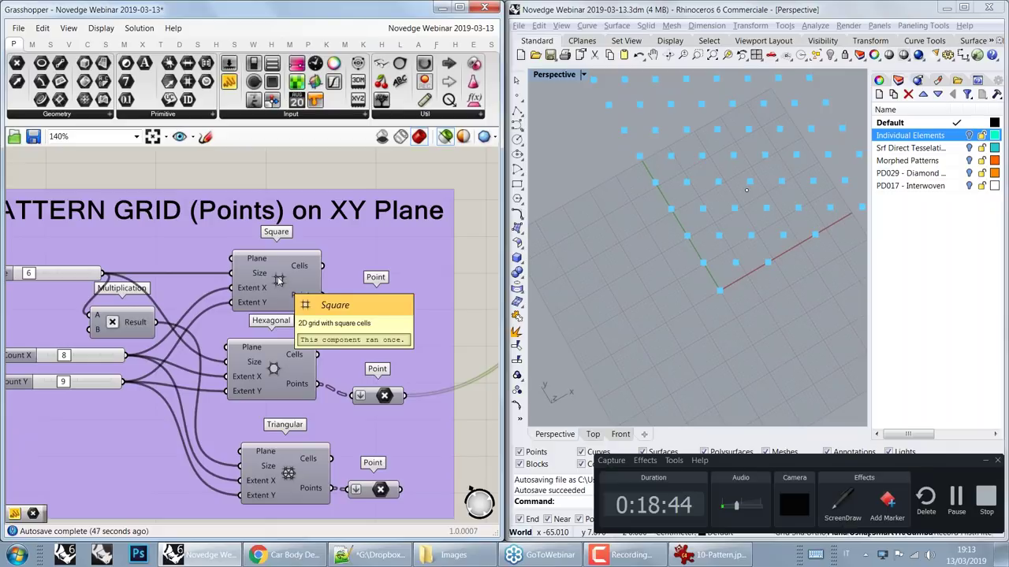
{"action": "left_click", "coordinate": [279, 280]}
{"action": "scroll", "coordinate": [281, 277], "scroll_direction": "up", "scroll_amount": 2}
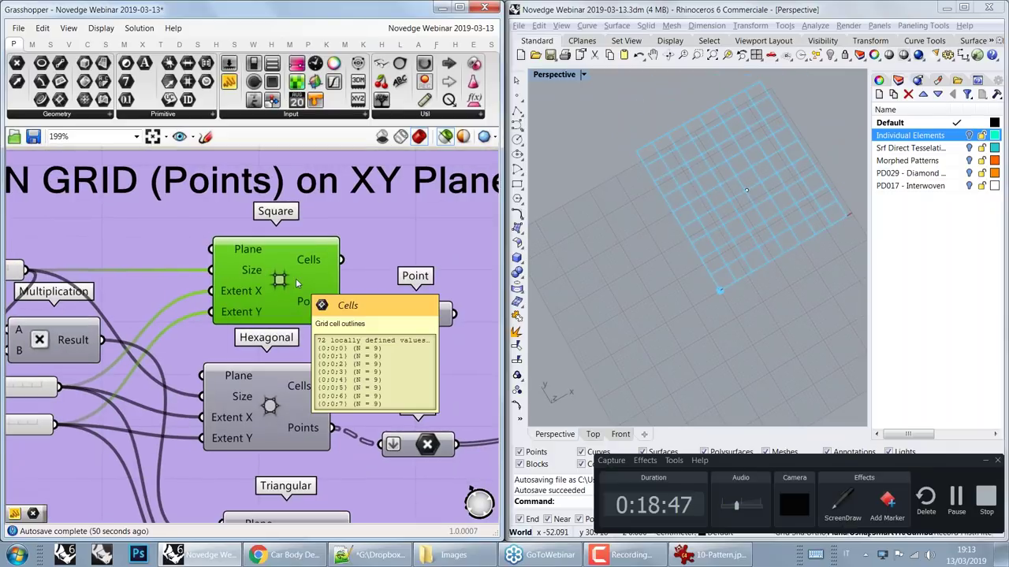
Step: Preview the Hexagonal grid and the Triangular grid components to compare their cell layouts
{"action": "left_click", "coordinate": [268, 409]}
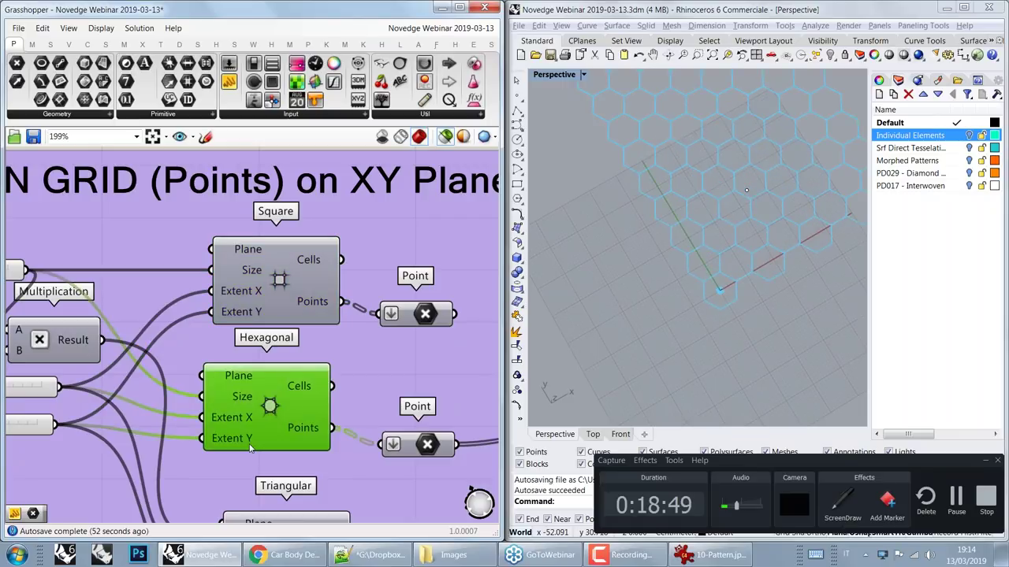
{"action": "right_click_drag", "start_coordinate": [269, 409], "coordinate": [202, 298]}
{"action": "right_click_drag", "start_coordinate": [385, 318], "coordinate": [179, 351]}
{"action": "right_click_drag", "start_coordinate": [154, 422], "coordinate": [325, 341]}
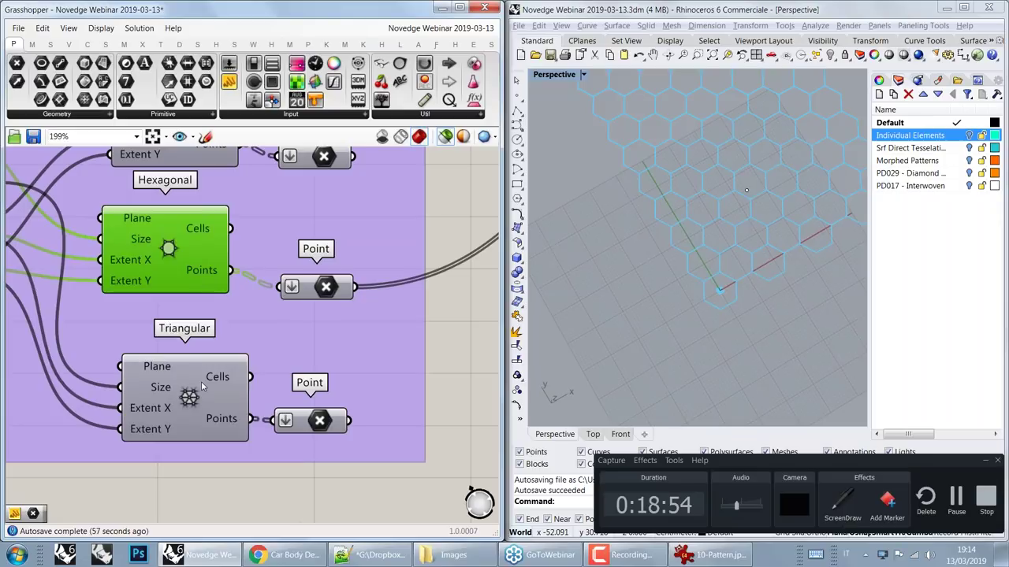
{"action": "left_click", "coordinate": [246, 362]}
{"action": "right_click_drag", "start_coordinate": [272, 358], "coordinate": [284, 434]}
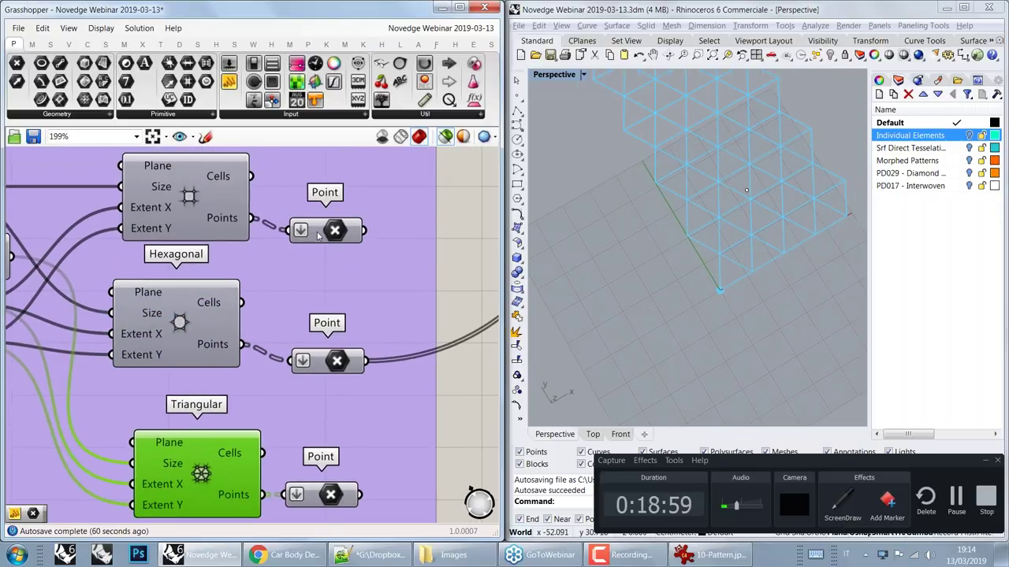
Step: Examine how the Cell Size, Cell Count X and Cell Count Y sliders feed the Square, Hexagonal and Triangular grid components
{"action": "mouse_move", "coordinate": [320, 235]}
{"action": "right_click_drag", "start_coordinate": [320, 235], "coordinate": [319, 251]}
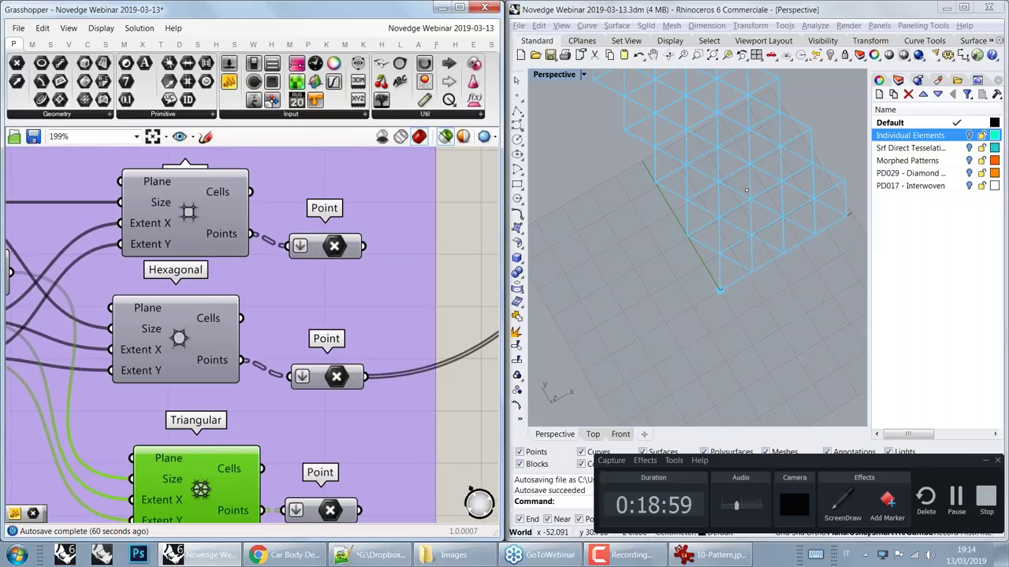
{"action": "right_click_drag", "start_coordinate": [190, 215], "coordinate": [195, 266]}
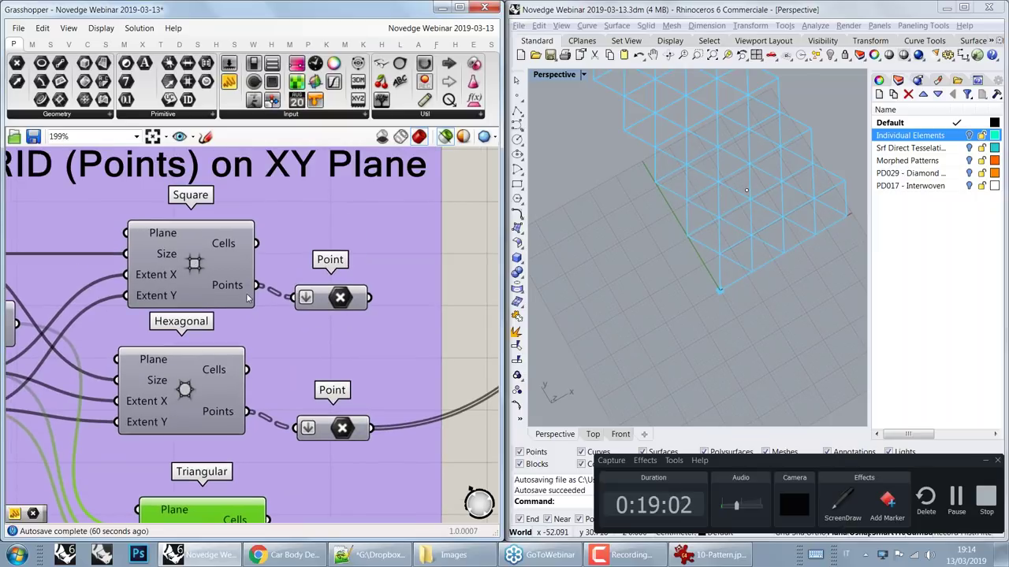
{"action": "mouse_move", "coordinate": [248, 298]}
{"action": "right_click_drag", "start_coordinate": [247, 298], "coordinate": [400, 272]}
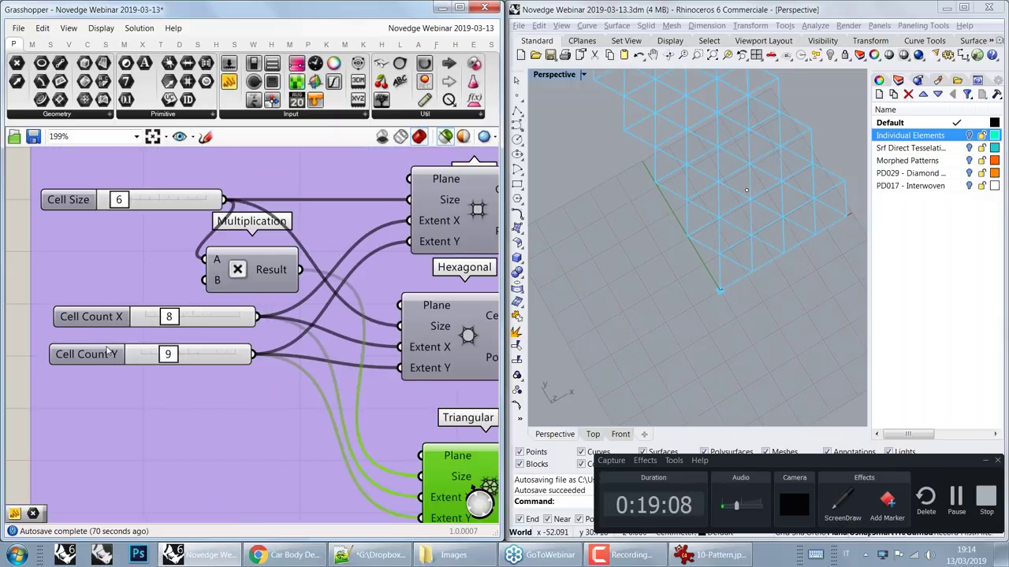
{"action": "mouse_move", "coordinate": [111, 350]}
{"action": "right_click_drag", "start_coordinate": [111, 351], "coordinate": [21, 350]}
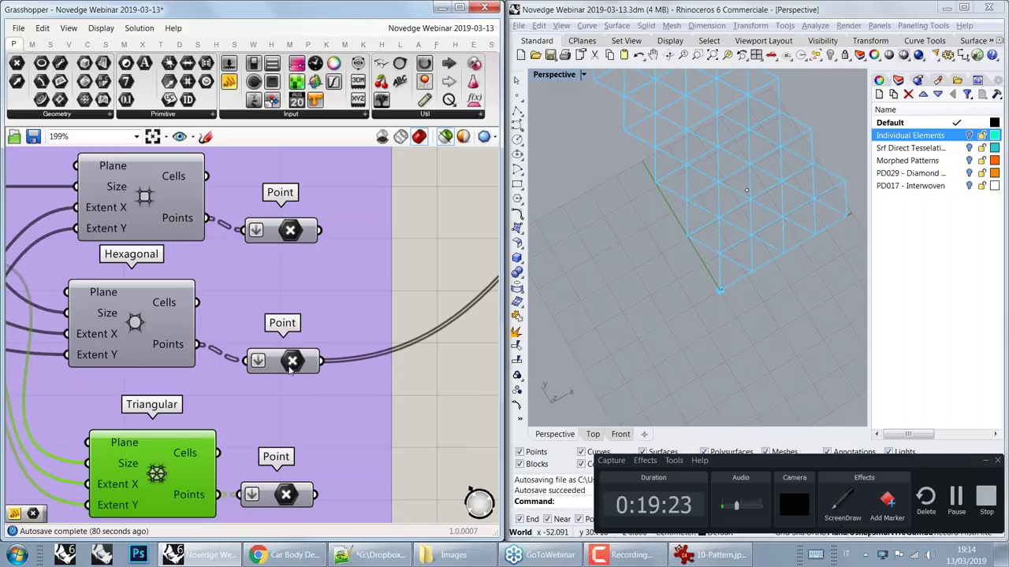
Step: Trace the Hexagonal grid's point output through the Grid Points parameter to the Move component alongside Base Element
{"action": "right_click_drag", "start_coordinate": [288, 374], "coordinate": [282, 374]}
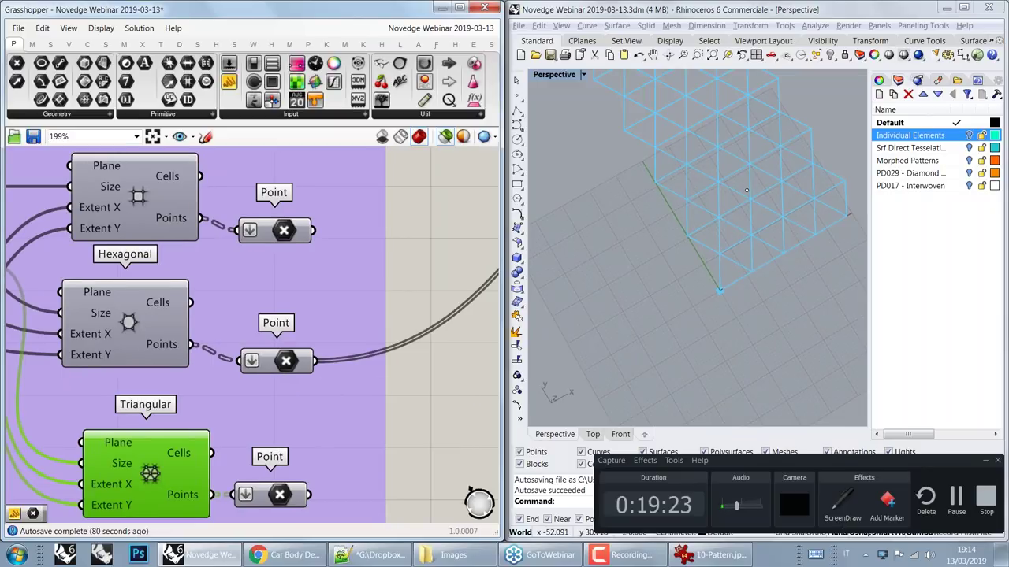
{"action": "right_click_drag", "start_coordinate": [363, 381], "coordinate": [301, 335]}
{"action": "scroll", "coordinate": [301, 334], "scroll_direction": "down", "scroll_amount": 3}
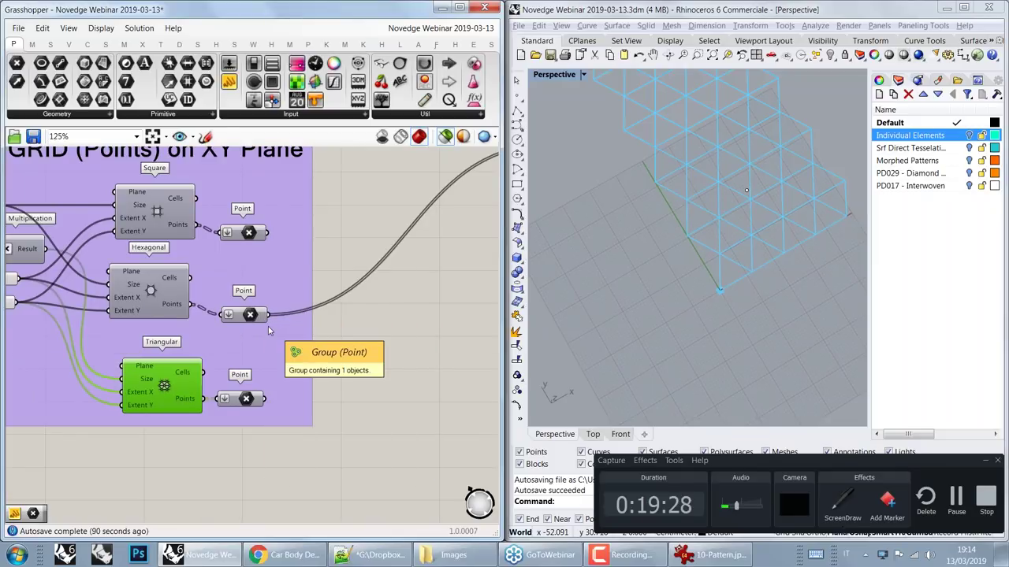
{"action": "right_click_drag", "start_coordinate": [427, 279], "coordinate": [275, 349]}
{"action": "right_click_drag", "start_coordinate": [329, 313], "coordinate": [317, 318]}
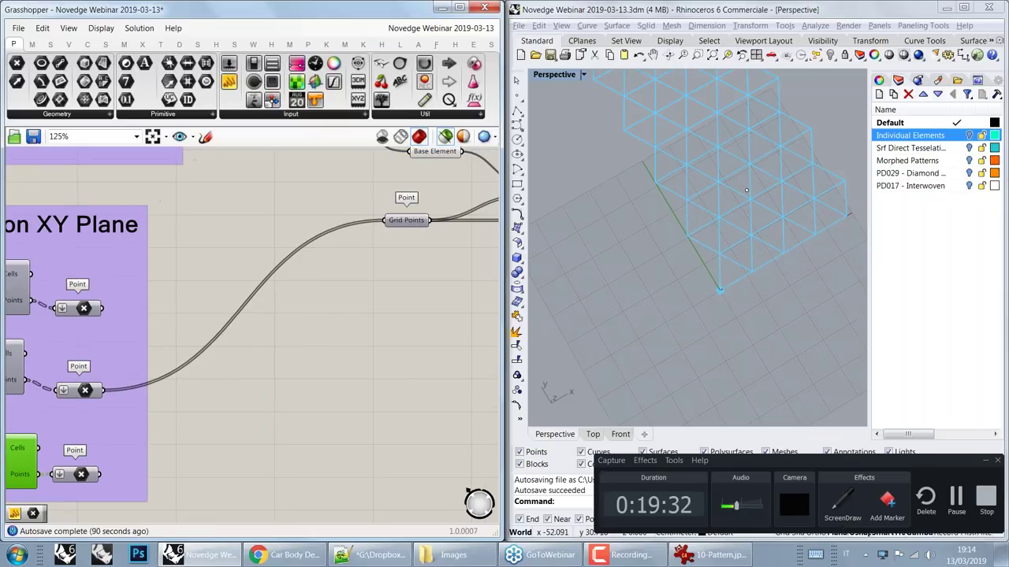
{"action": "right_click_drag", "start_coordinate": [368, 300], "coordinate": [270, 344]}
{"action": "right_click_drag", "start_coordinate": [324, 306], "coordinate": [193, 349]}
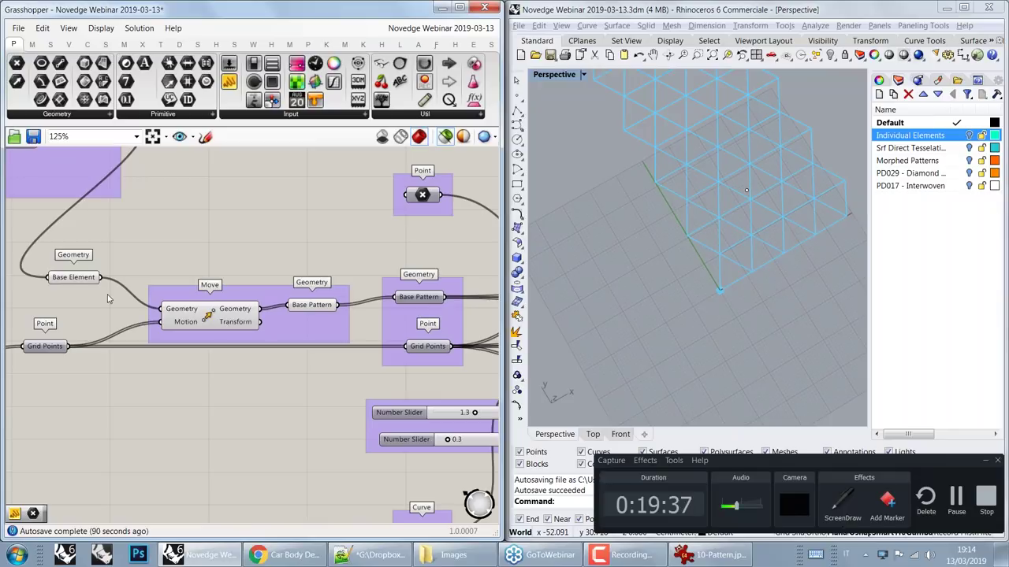
{"action": "right_click_drag", "start_coordinate": [93, 309], "coordinate": [224, 286]}
{"action": "scroll", "coordinate": [224, 285], "scroll_direction": "down", "scroll_amount": 1}
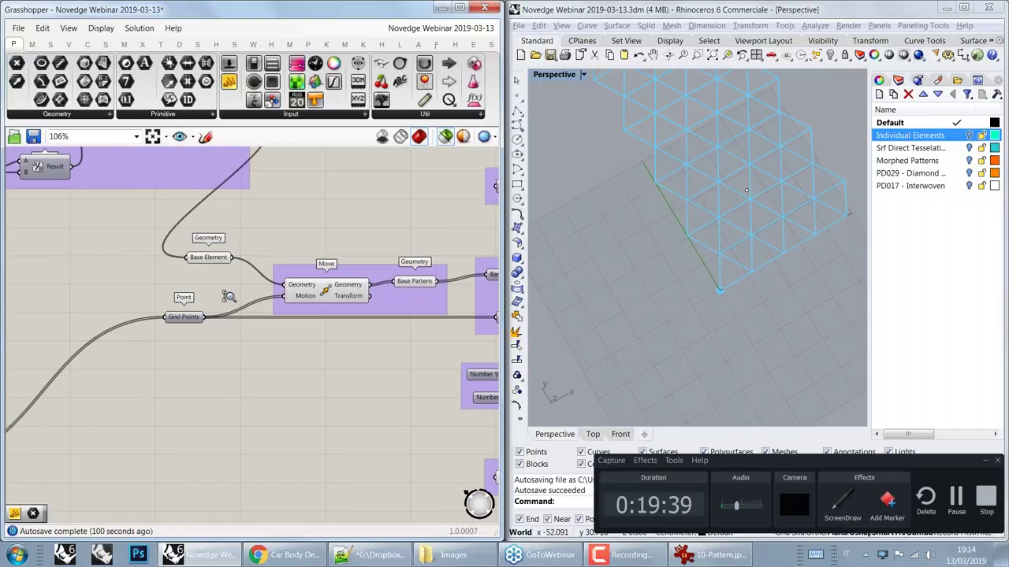
Step: Delete the Move setup that follows the Base Element and Grid Points parameters
{"action": "left_click_drag", "start_coordinate": [207, 249], "coordinate": [108, 404]}
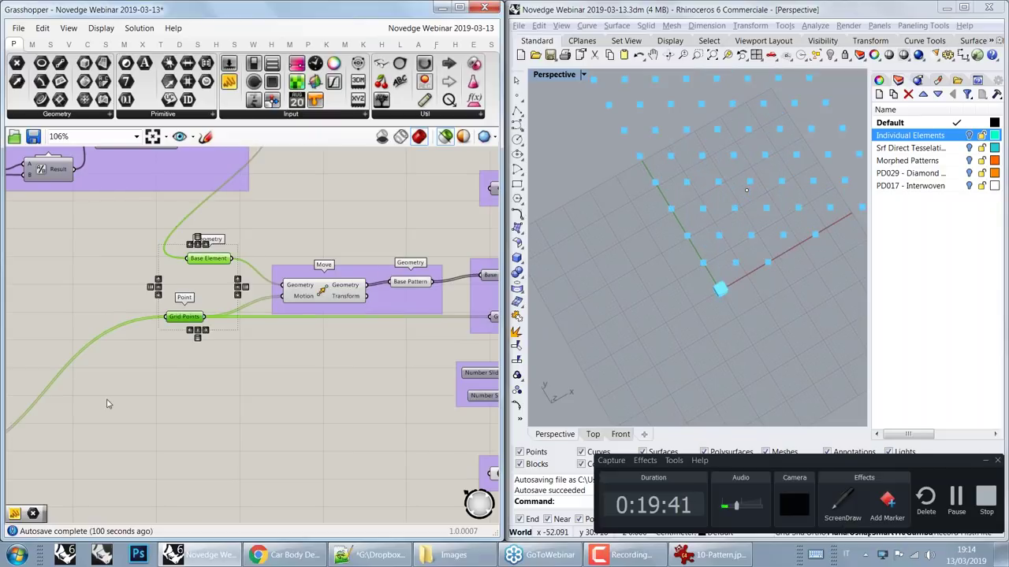
{"action": "scroll", "coordinate": [329, 284], "scroll_direction": "down", "scroll_amount": 5}
{"action": "scroll", "coordinate": [330, 283], "scroll_direction": "down", "scroll_amount": 1}
{"action": "right_click_drag", "start_coordinate": [473, 288], "coordinate": [216, 270]}
{"action": "right_click_drag", "start_coordinate": [296, 287], "coordinate": [266, 209], "text": "ctrl"}
{"action": "left_click_drag", "start_coordinate": [391, 179], "coordinate": [264, 351]}
{"action": "key", "text": "Delete"}
{"action": "scroll", "coordinate": [287, 286], "scroll_direction": "up", "scroll_amount": 1}
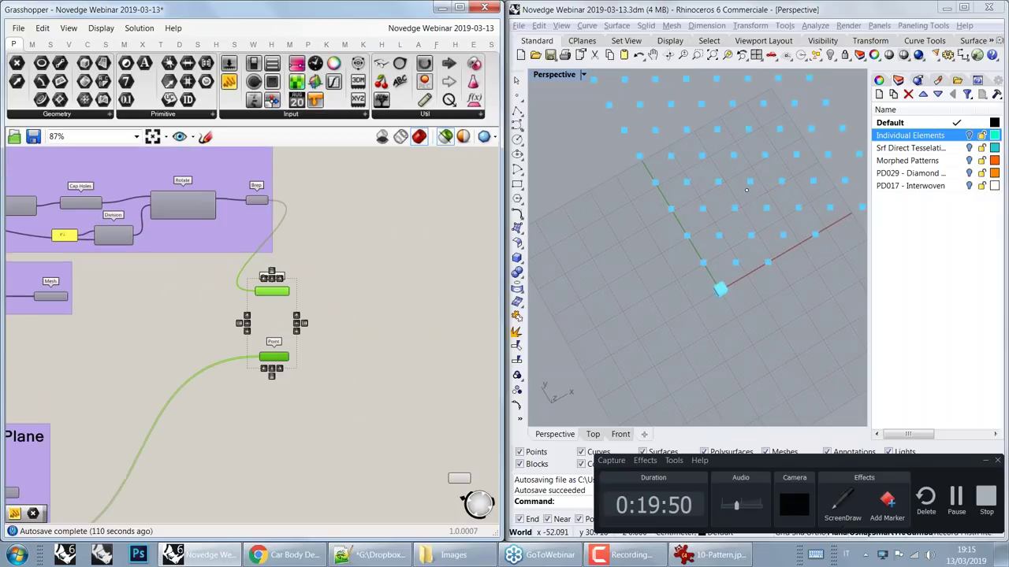
{"action": "scroll", "coordinate": [287, 288], "scroll_direction": "up", "scroll_amount": 3}
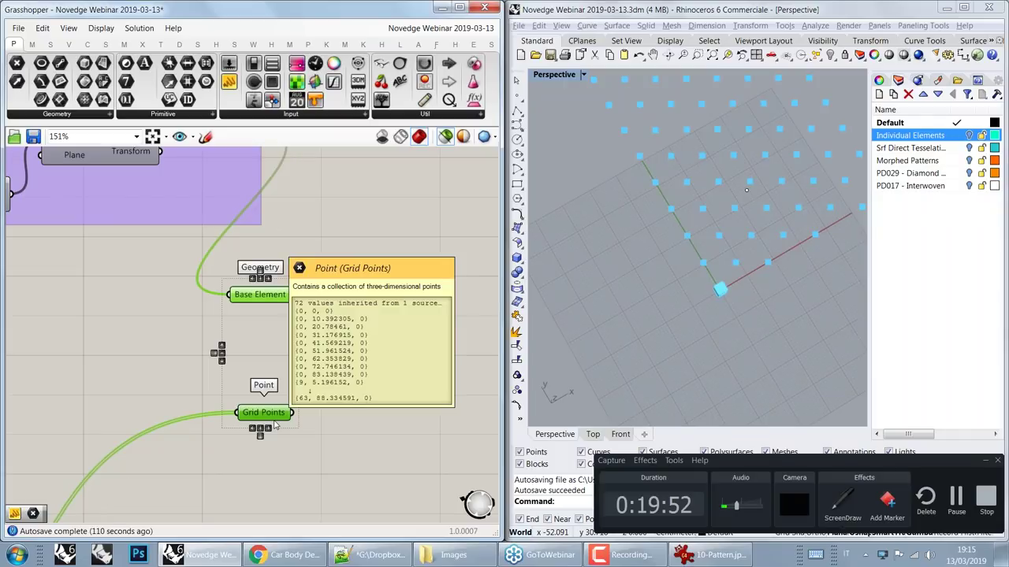
{"action": "left_click", "coordinate": [352, 324]}
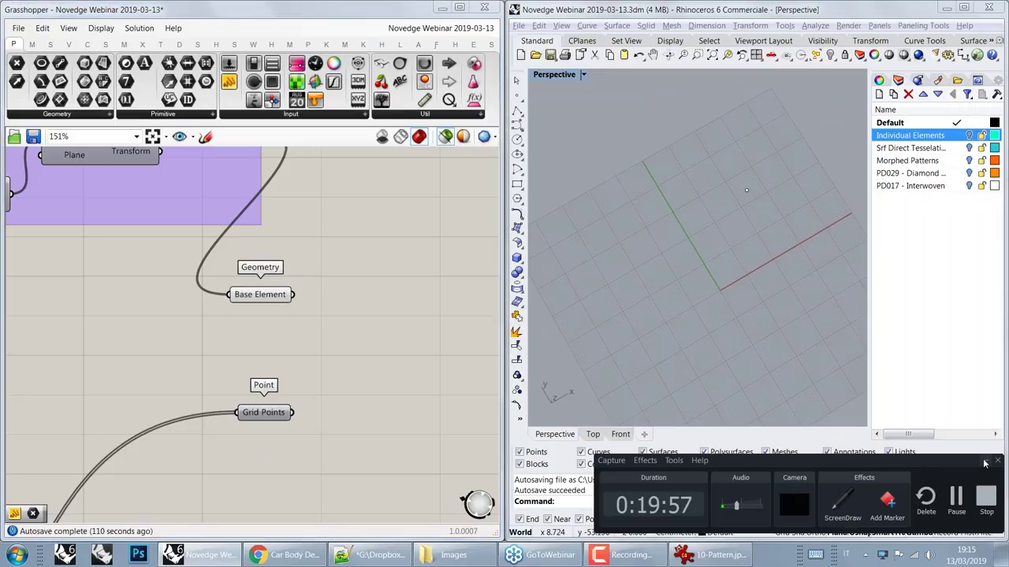
Step: Preview the Base Element prism together with the Grid Points in the Perspective viewport from an angled view
{"action": "left_click", "coordinate": [984, 464]}
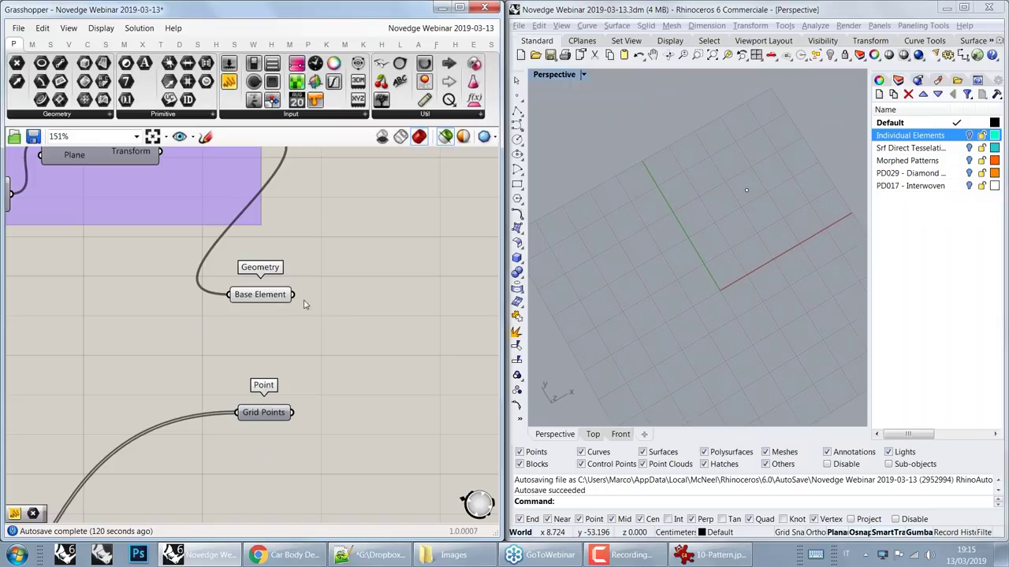
{"action": "left_click", "coordinate": [278, 301]}
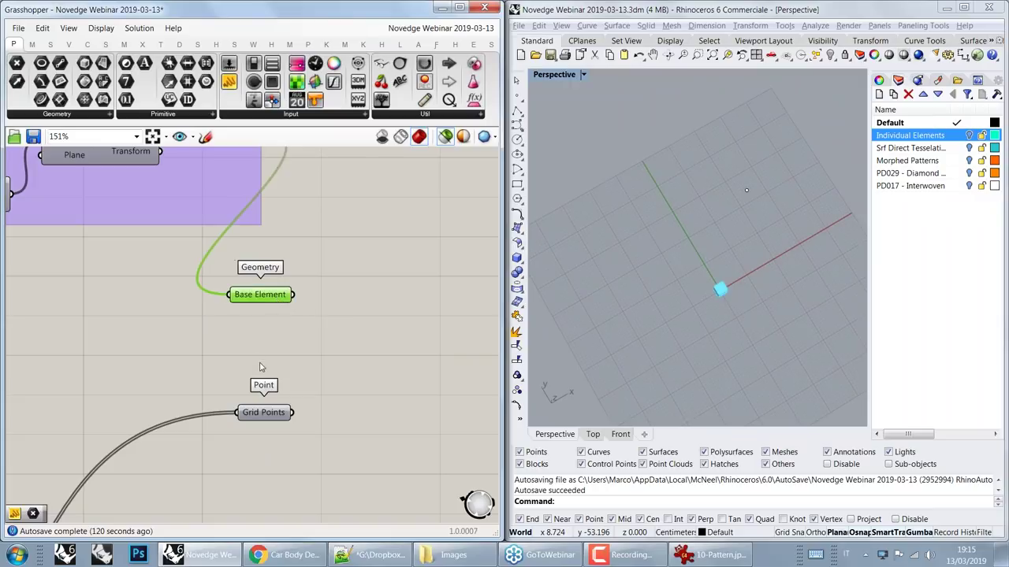
{"action": "left_click", "coordinate": [761, 286]}
{"action": "right_click_drag", "start_coordinate": [746, 190], "coordinate": [810, 205]}
{"action": "left_click", "coordinate": [263, 412], "text": "shift"}
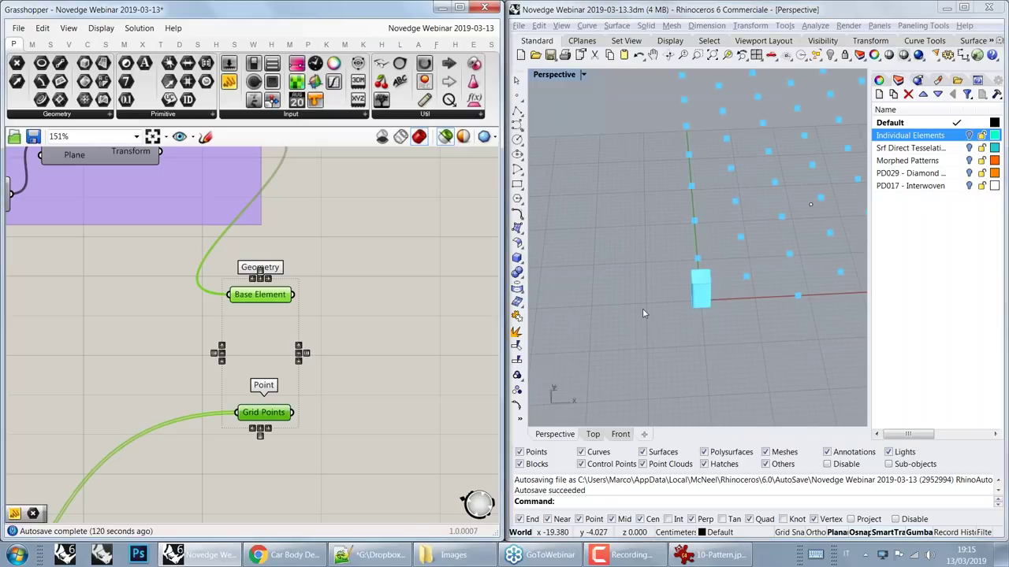
{"action": "right_click_drag", "start_coordinate": [643, 314], "coordinate": [558, 293]}
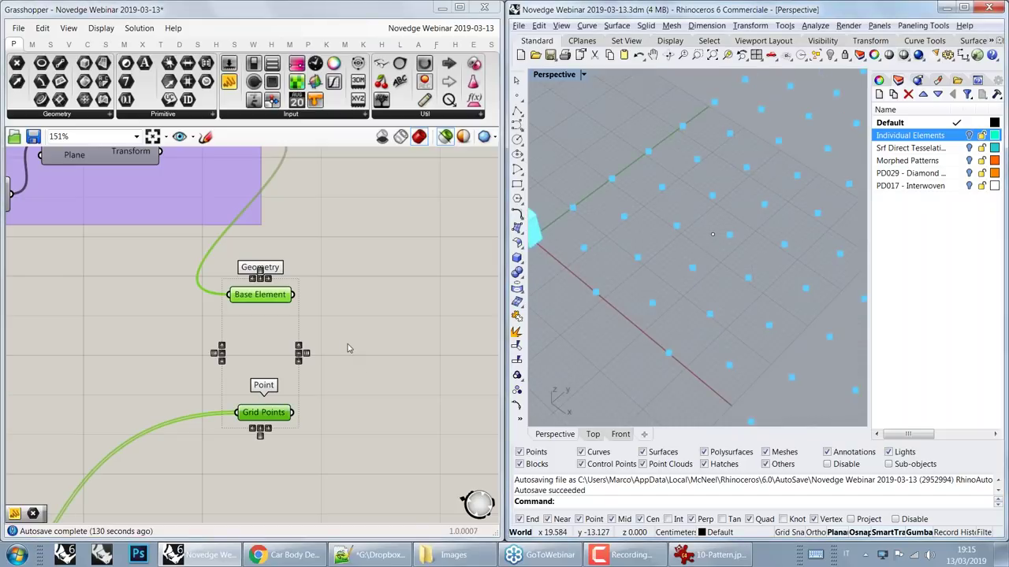
Step: Add a Move component after the Base Element and Grid Points parameters, placed between them in height
{"action": "left_click", "coordinate": [347, 347]}
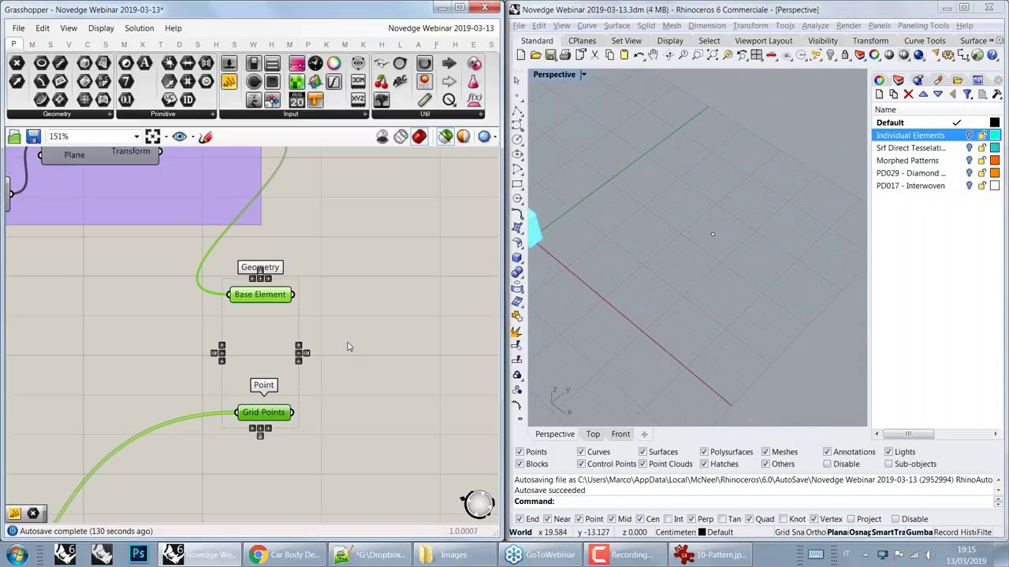
{"action": "double_click", "coordinate": [349, 347]}
{"action": "type", "text": "move"}
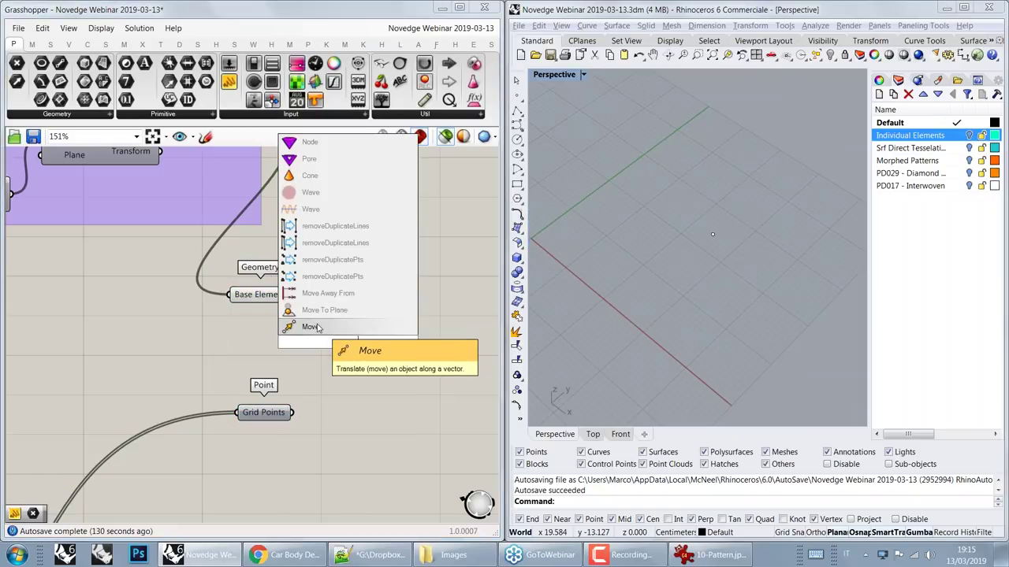
{"action": "left_click", "coordinate": [316, 327]}
{"action": "right_click_drag", "start_coordinate": [344, 339], "coordinate": [252, 365]}
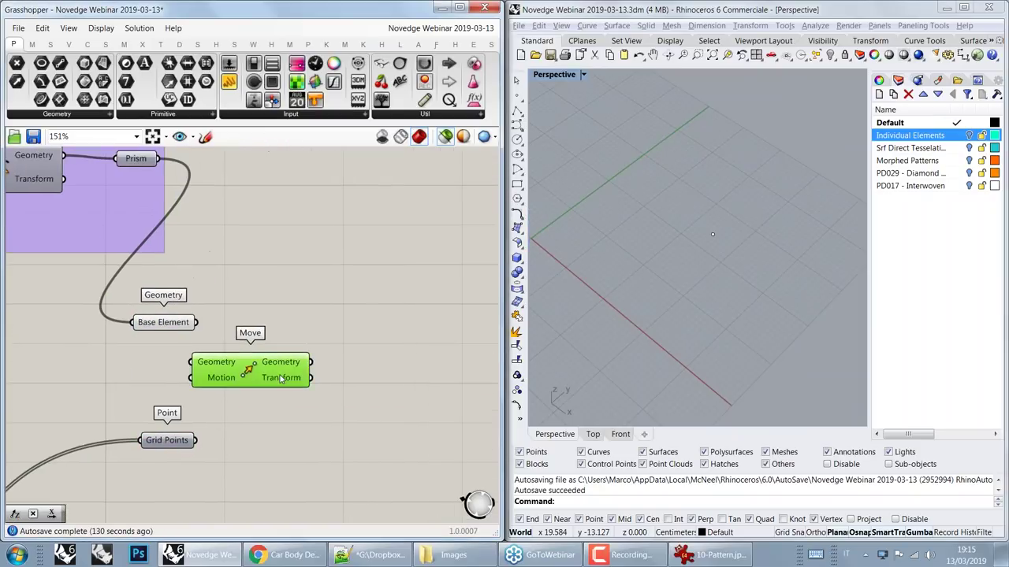
{"action": "left_click_drag", "start_coordinate": [252, 365], "coordinate": [303, 368]}
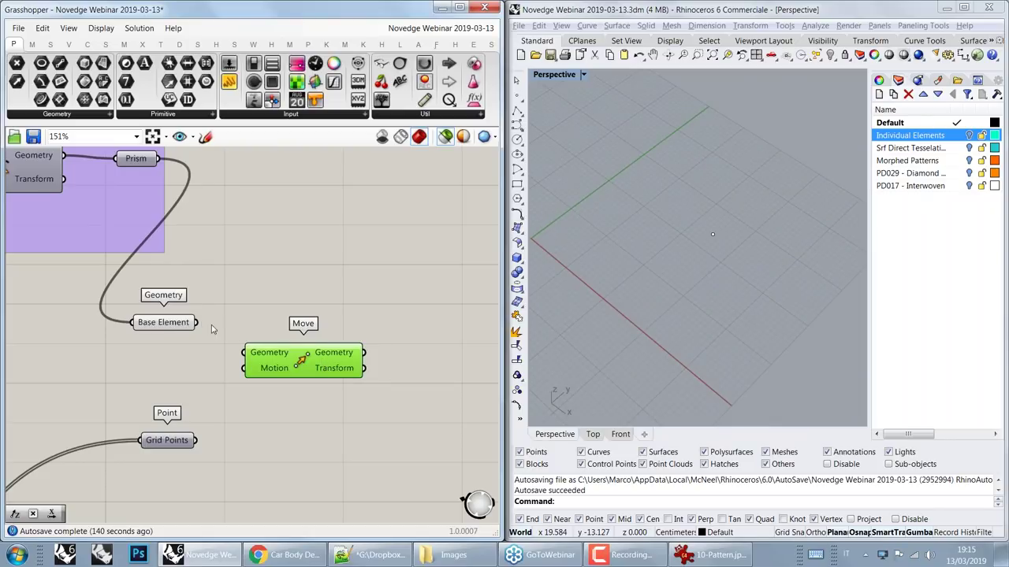
Step: Connect Base Element to the Move component's Geometry input and Grid Points to its Motion input
{"action": "left_click_drag", "start_coordinate": [196, 323], "coordinate": [253, 356]}
{"action": "left_click", "coordinate": [169, 327]}
{"action": "right_click_drag", "start_coordinate": [334, 347], "coordinate": [348, 342]}
{"action": "right_click_drag", "start_coordinate": [486, 316], "coordinate": [457, 319]}
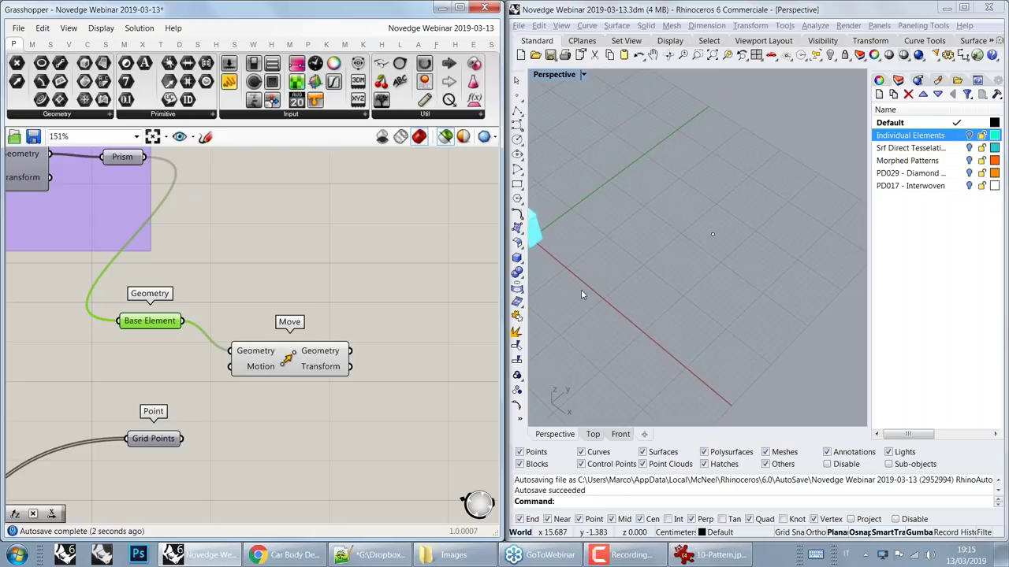
{"action": "right_click_drag", "start_coordinate": [581, 295], "coordinate": [659, 282], "text": "shift"}
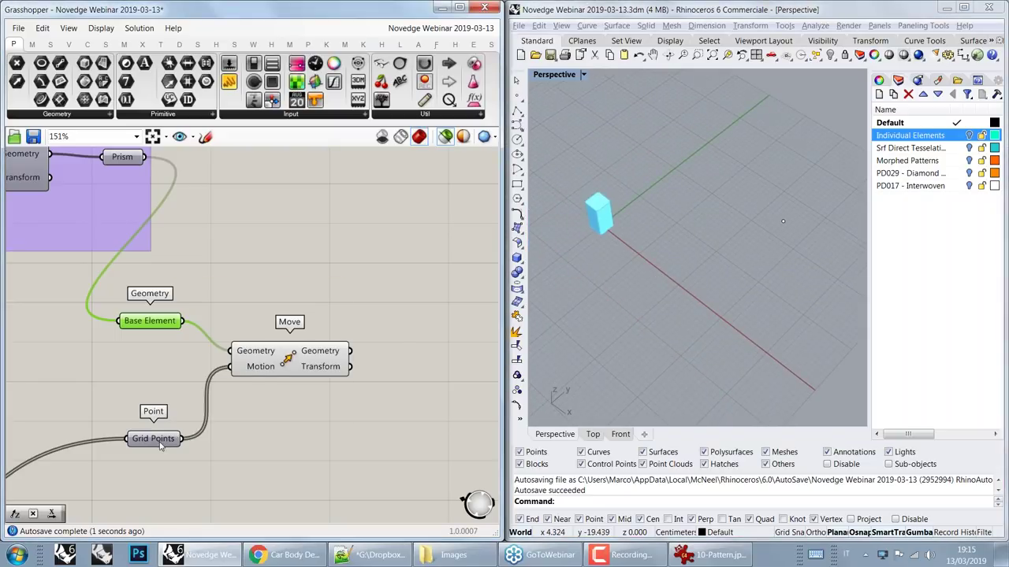
Step: Preview the Grid Points, followed by the prisms the Move component places across the grid
{"action": "left_click", "coordinate": [159, 444]}
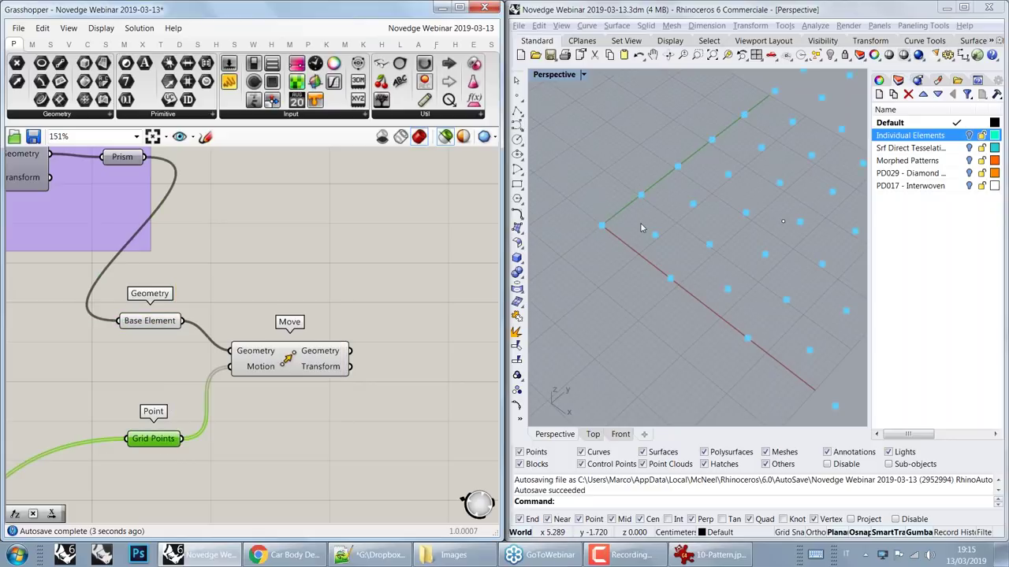
{"action": "left_click", "coordinate": [309, 365]}
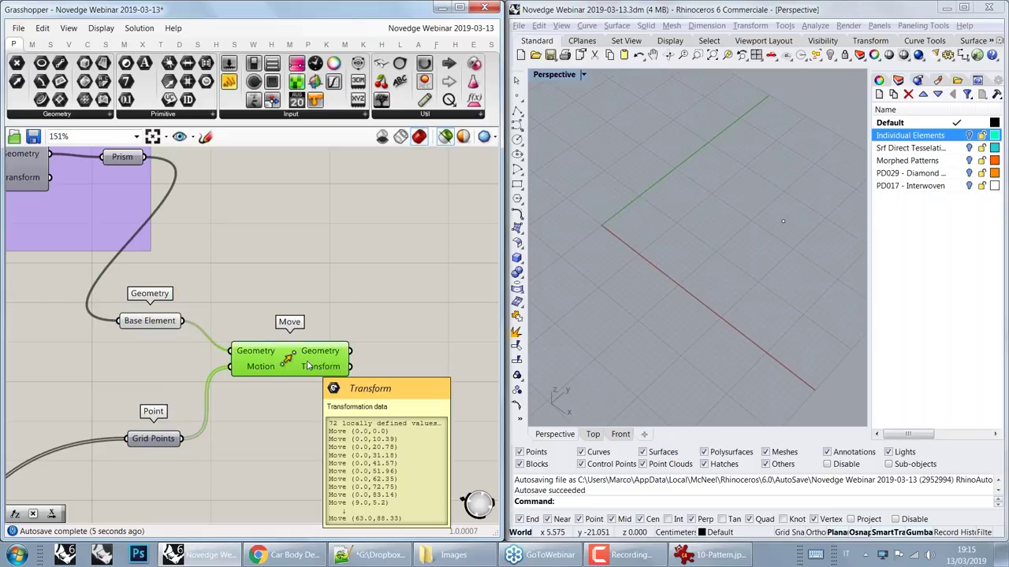
{"action": "right_click_drag", "start_coordinate": [602, 287], "coordinate": [630, 312]}
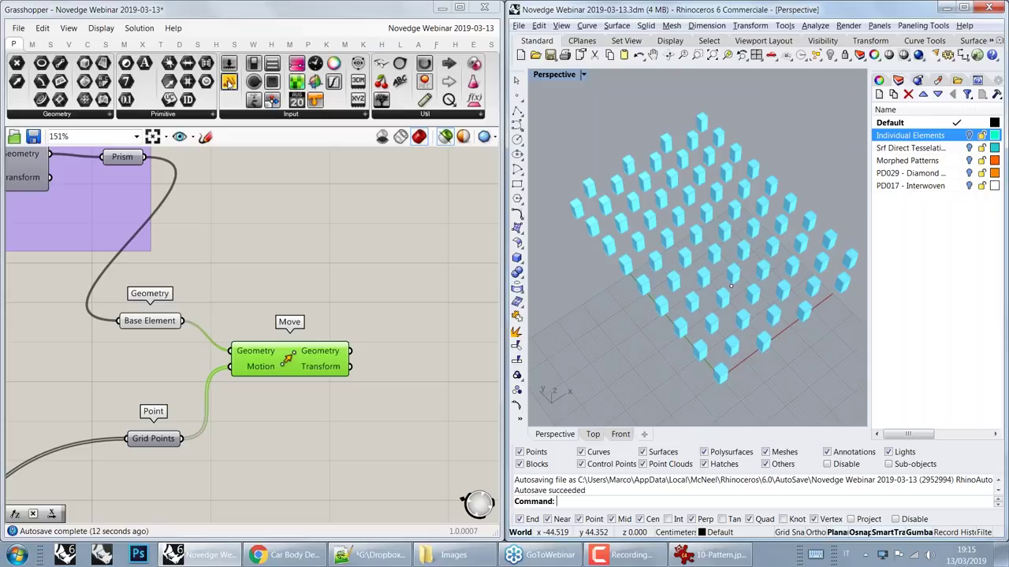
Step: Attach a Panel to the Move component's Geometry output and stretch it taller to read the list of moved elements
{"action": "left_click_drag", "start_coordinate": [229, 82], "coordinate": [434, 319]}
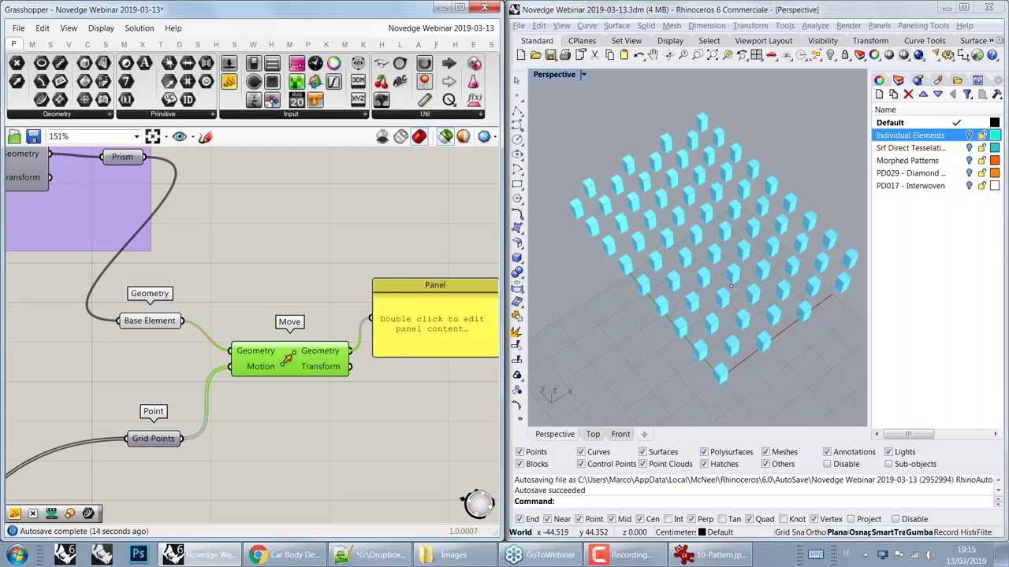
{"action": "right_click_drag", "start_coordinate": [441, 378], "coordinate": [324, 253]}
{"action": "left_click_drag", "start_coordinate": [335, 232], "coordinate": [337, 467]}
{"action": "right_click_drag", "start_coordinate": [333, 300], "coordinate": [382, 333]}
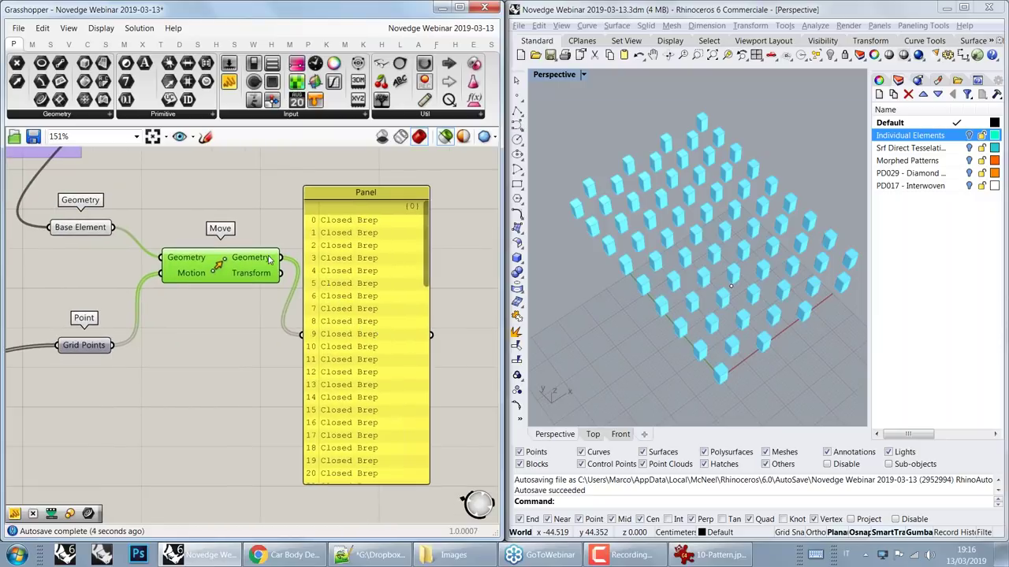
{"action": "mouse_move", "coordinate": [271, 260]}
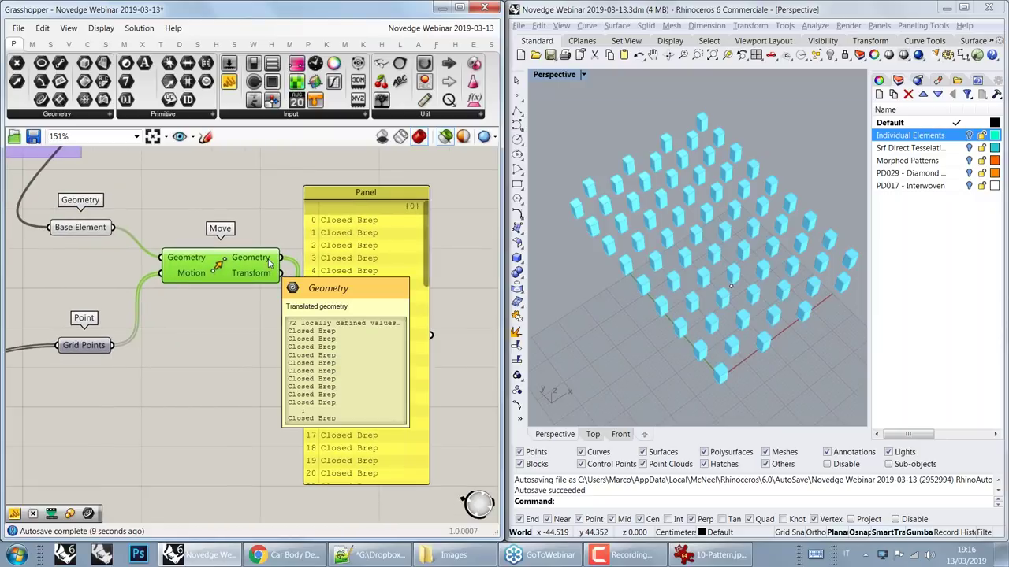
Step: Delete the Panel connected to the Move component's Geometry output
{"action": "left_click_drag", "start_coordinate": [221, 262], "coordinate": [214, 274]}
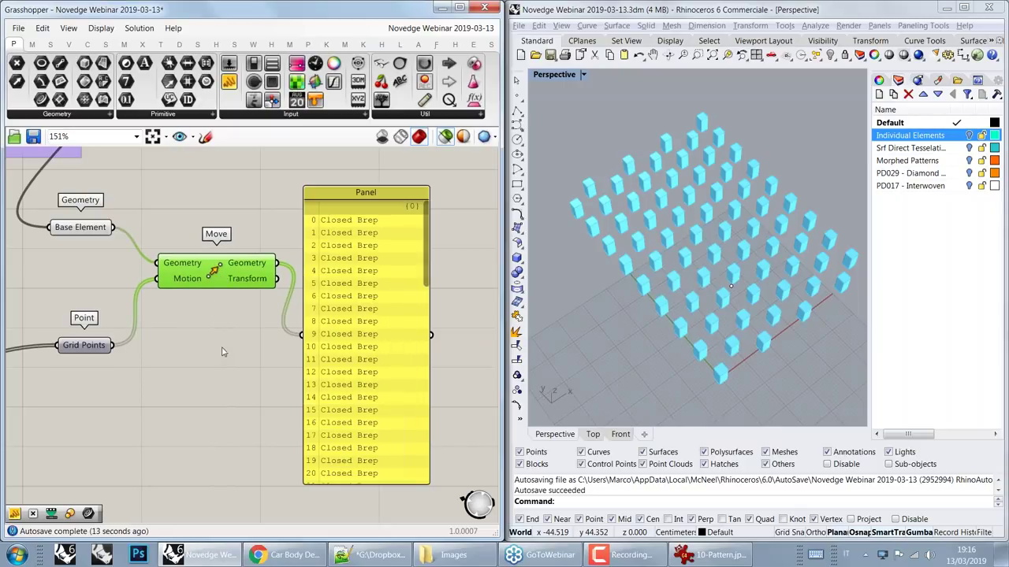
{"action": "left_click", "coordinate": [349, 299]}
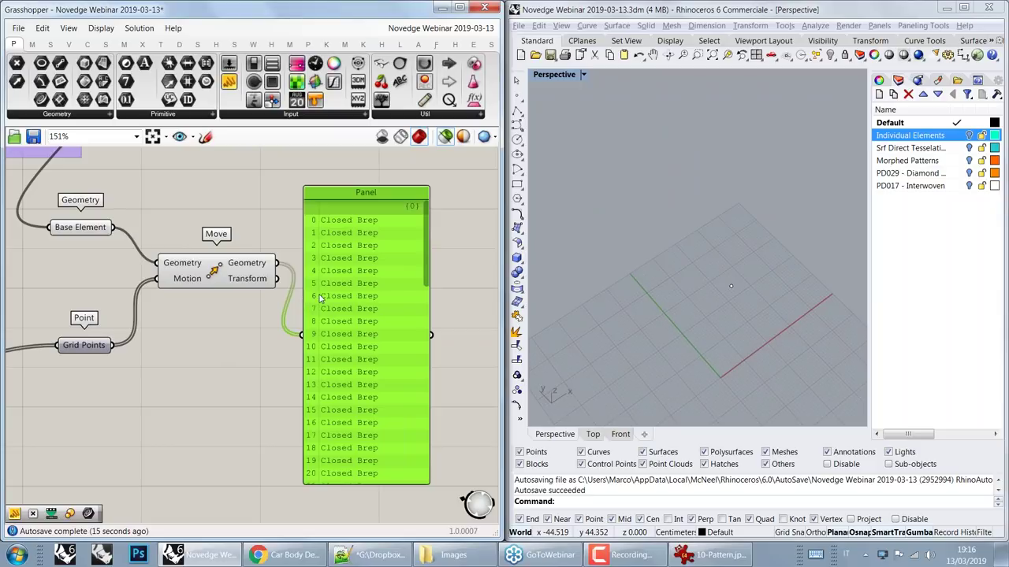
{"action": "key", "text": "Delete"}
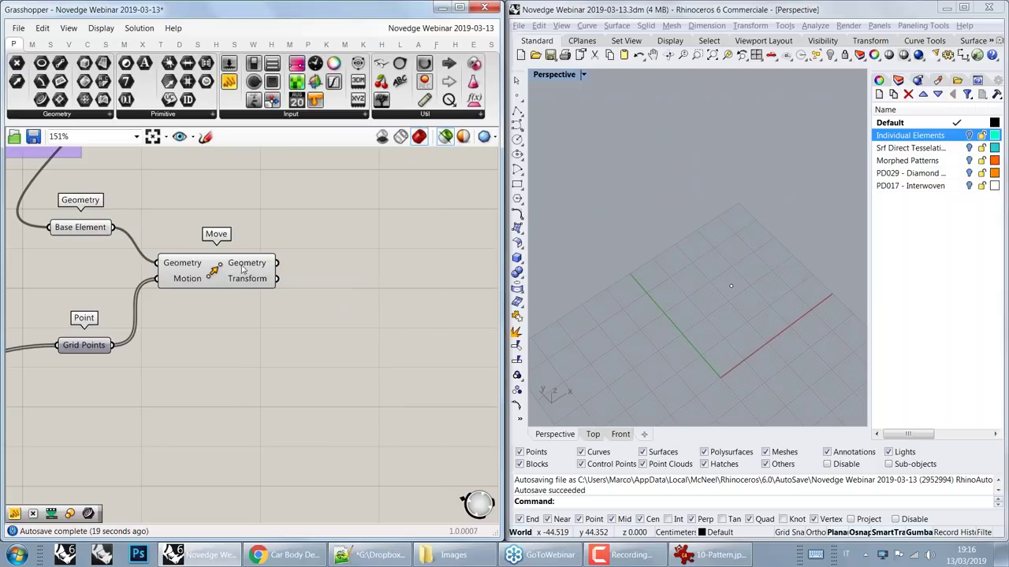
Step: Nudge the Move component slightly lower between its two source parameters and preview the arrayed prisms
{"action": "right_click_drag", "start_coordinate": [221, 304], "coordinate": [289, 278]}
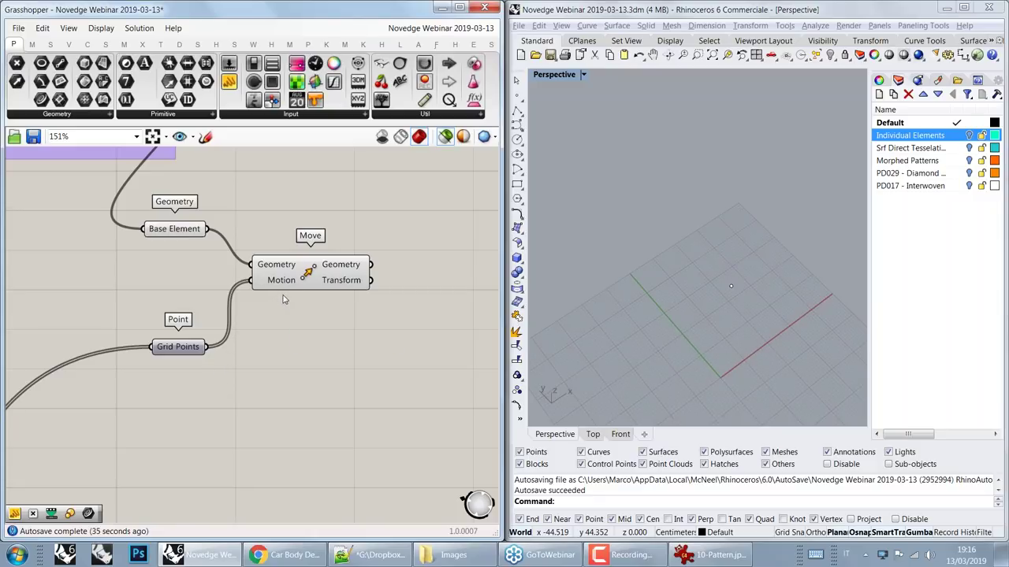
{"action": "left_click_drag", "start_coordinate": [293, 280], "coordinate": [287, 294]}
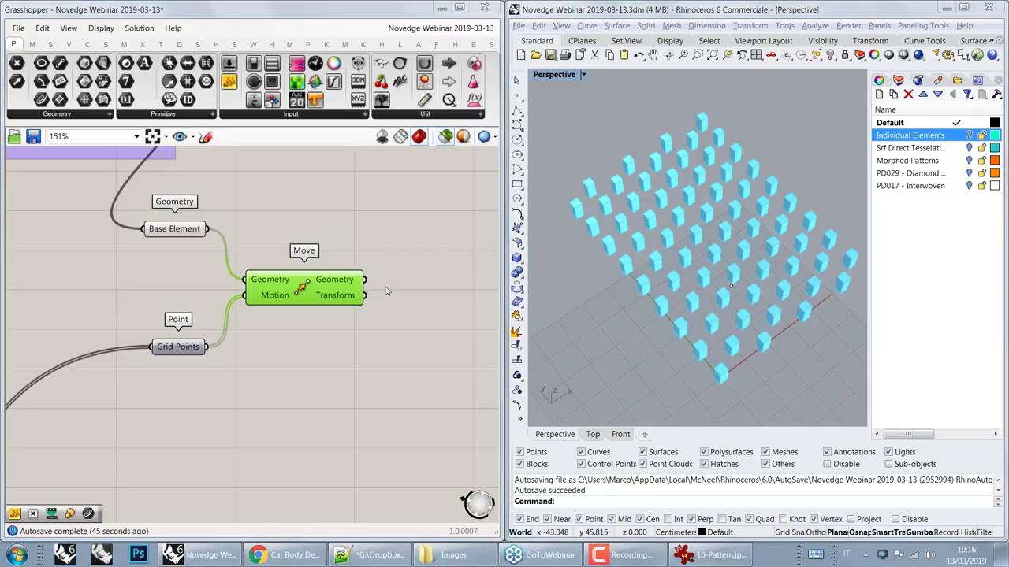
{"action": "left_click", "coordinate": [558, 309]}
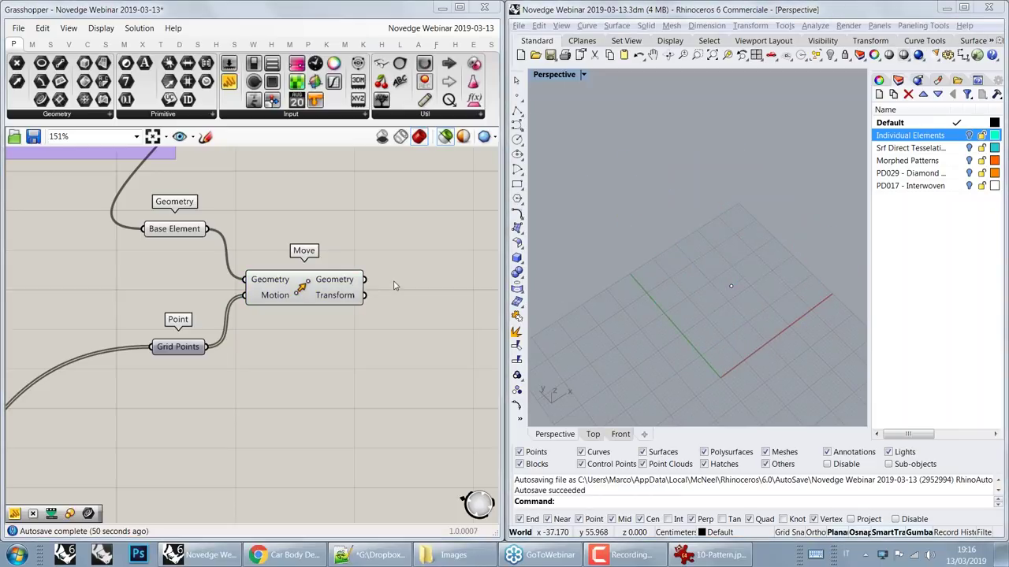
Step: Preview the Move component's output and inspect the arrayed prisms up close from several angles
{"action": "right_click_drag", "start_coordinate": [395, 283], "coordinate": [343, 268]}
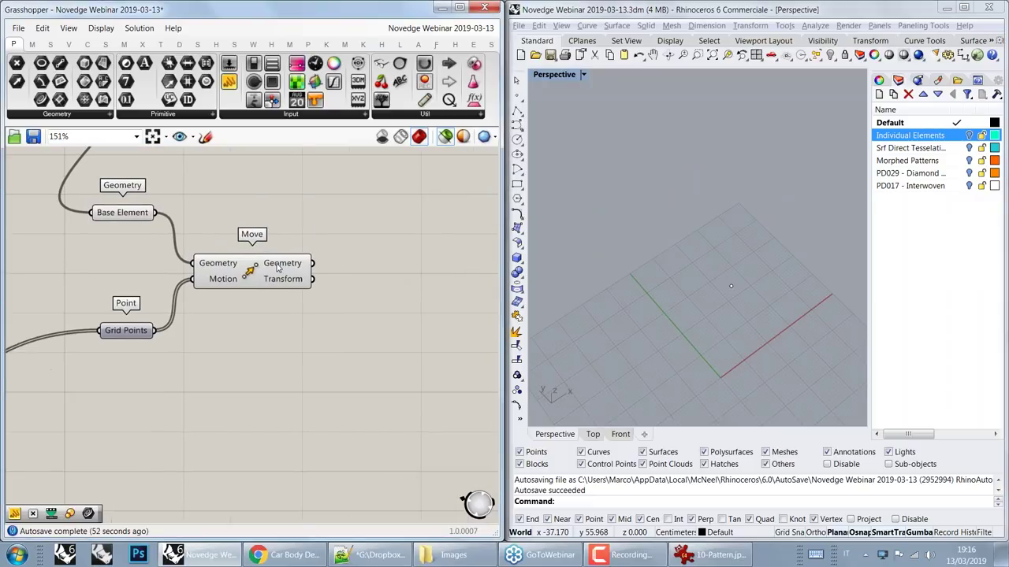
{"action": "left_click", "coordinate": [251, 271]}
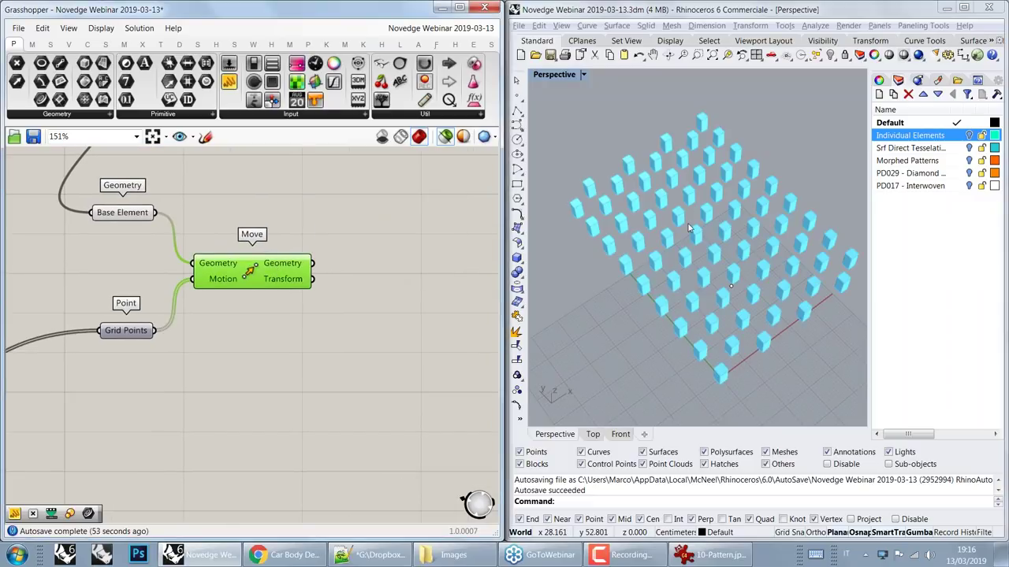
{"action": "right_click_drag", "start_coordinate": [688, 228], "coordinate": [682, 232]}
{"action": "scroll", "coordinate": [732, 292], "scroll_direction": "up", "scroll_amount": 5}
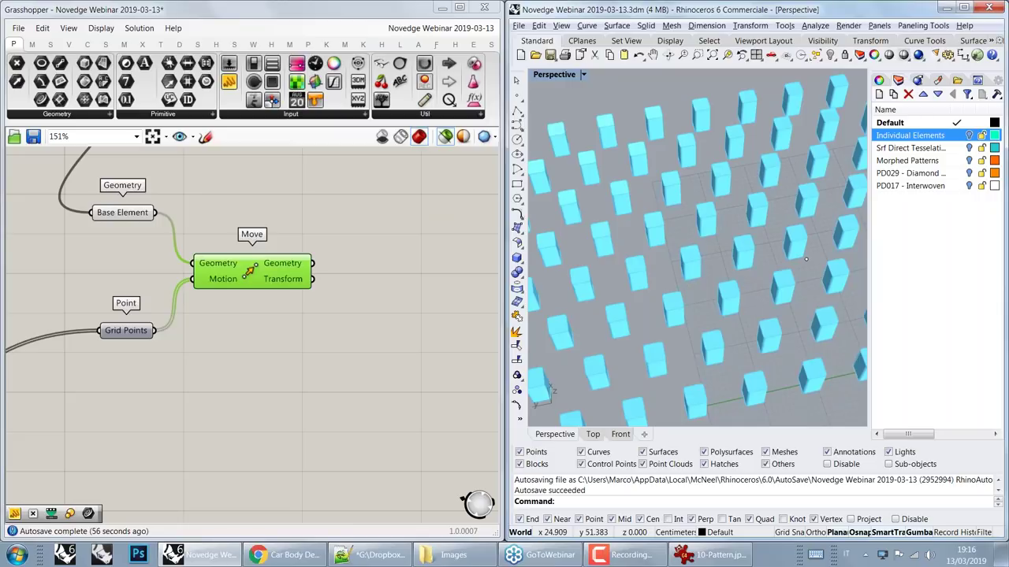
{"action": "right_click_drag", "start_coordinate": [724, 297], "coordinate": [768, 303]}
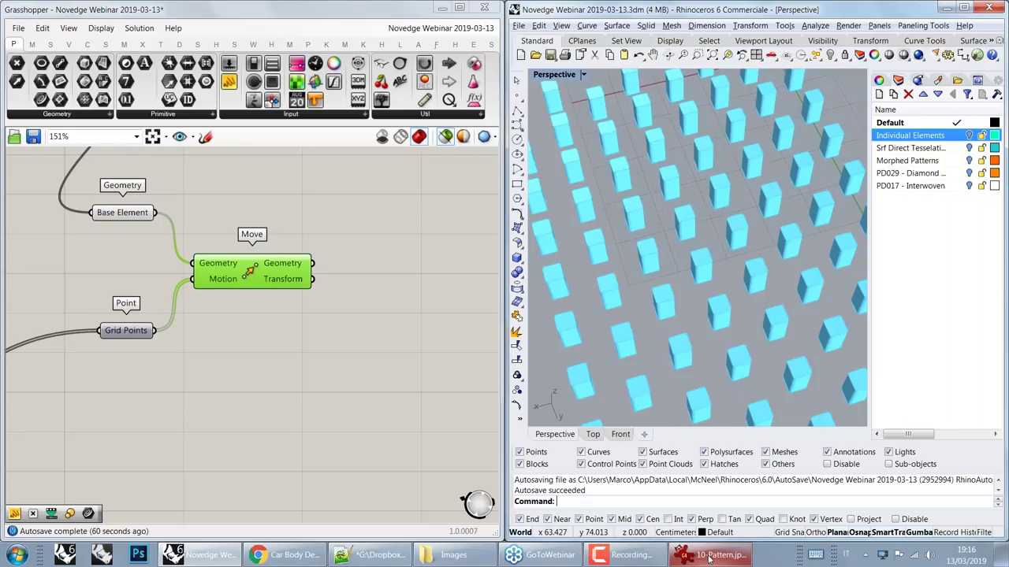
Step: Switch to IrfanView and browse the reference images from 10-Pattern through the BMW iNext grille to the hexagonal fading pattern, and back
{"action": "left_click", "coordinate": [709, 555]}
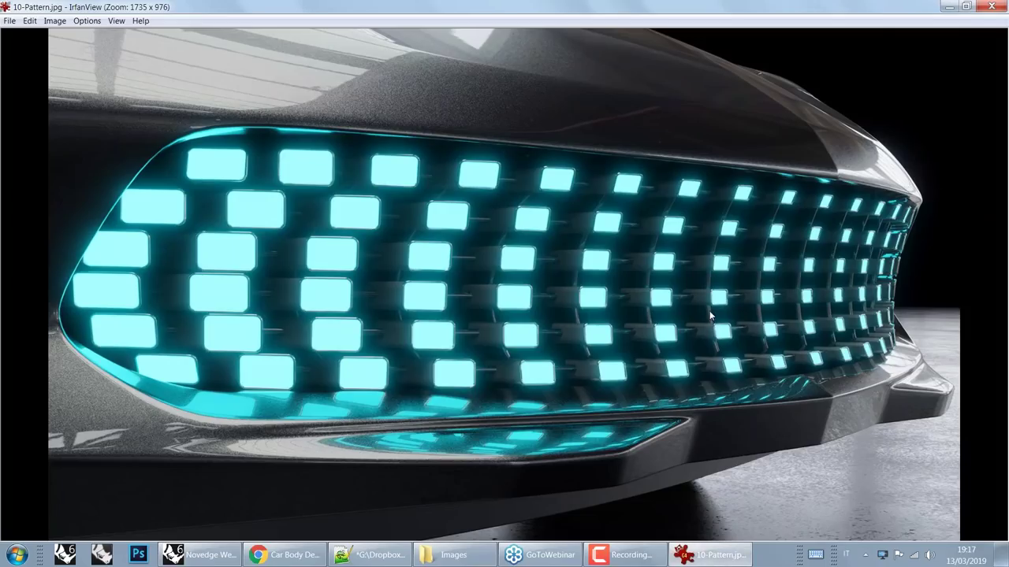
{"action": "key", "text": "Right"}
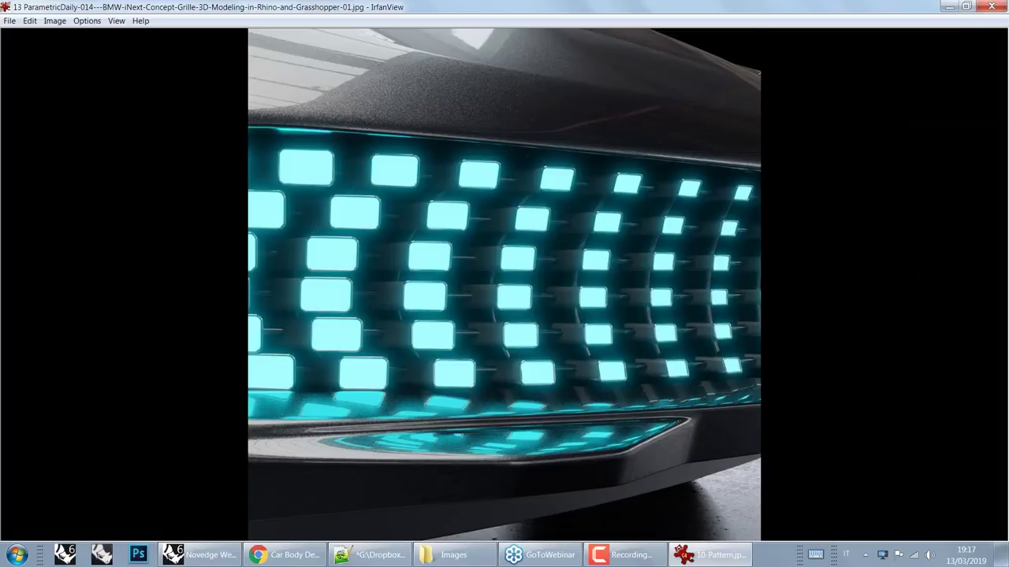
{"action": "key", "text": "Right"}
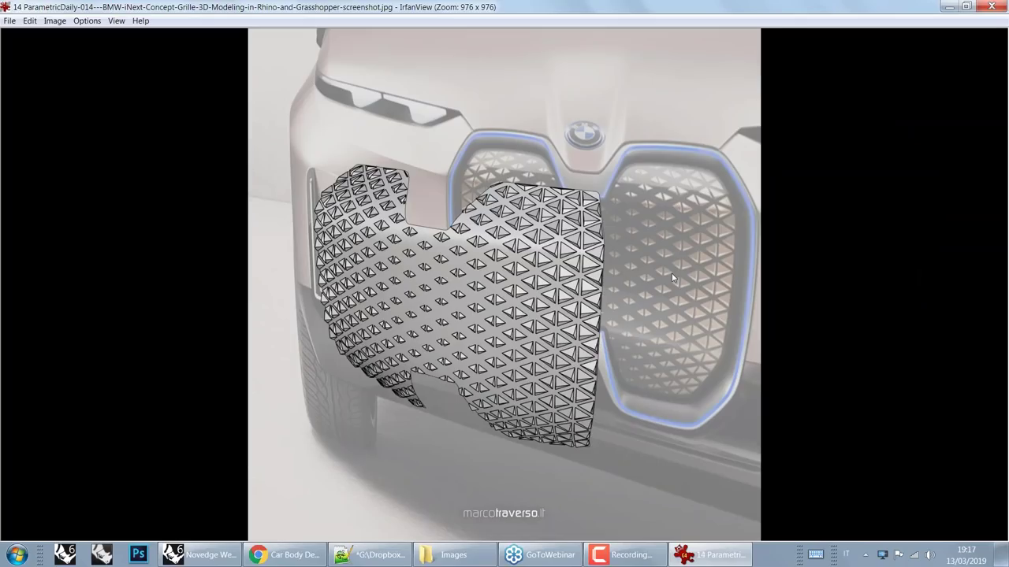
{"action": "key", "text": "Right"}
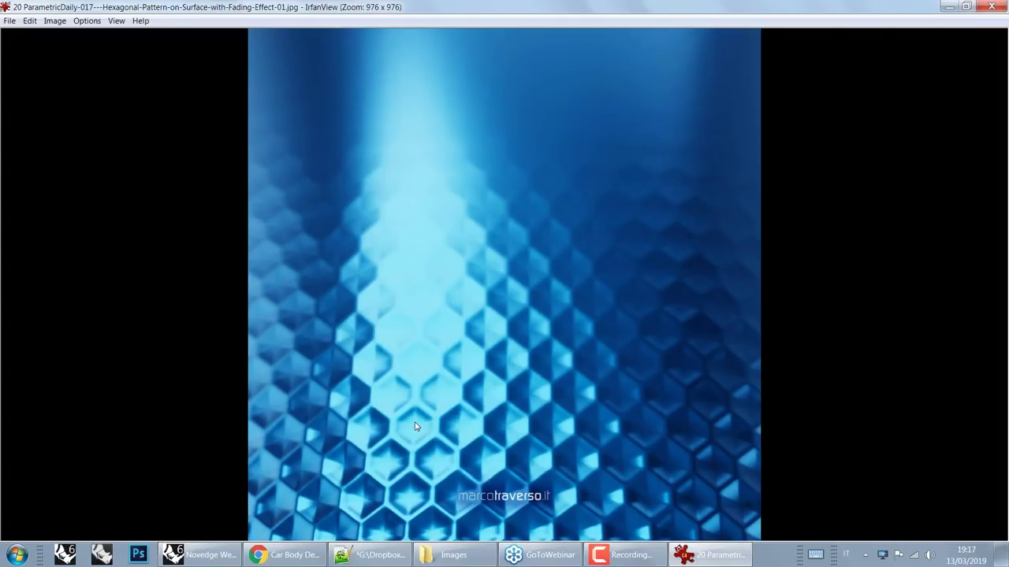
{"action": "scroll", "coordinate": [415, 427], "scroll_direction": "up", "scroll_amount": 6}
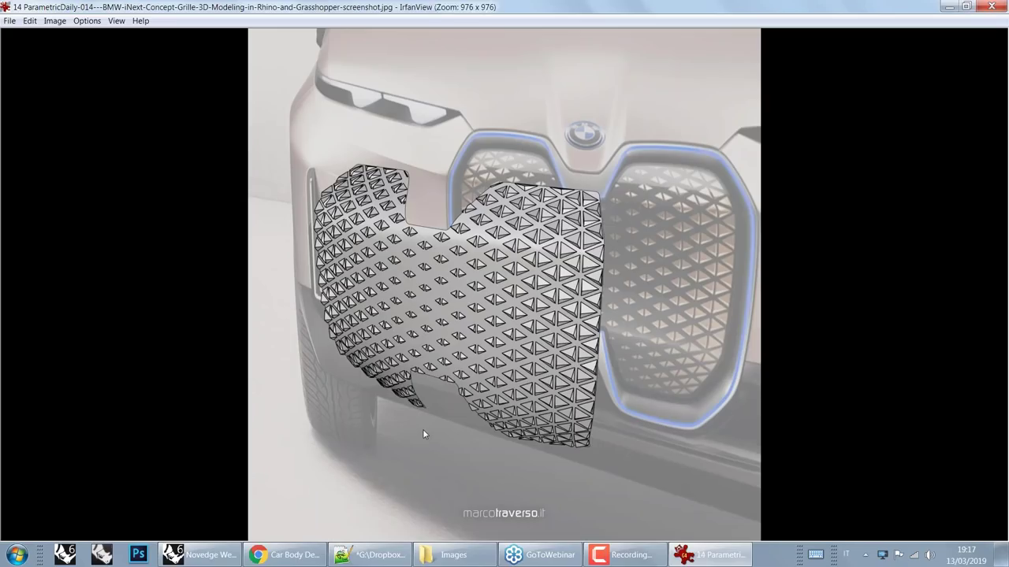
{"action": "scroll", "coordinate": [423, 431], "scroll_direction": "up", "scroll_amount": 1}
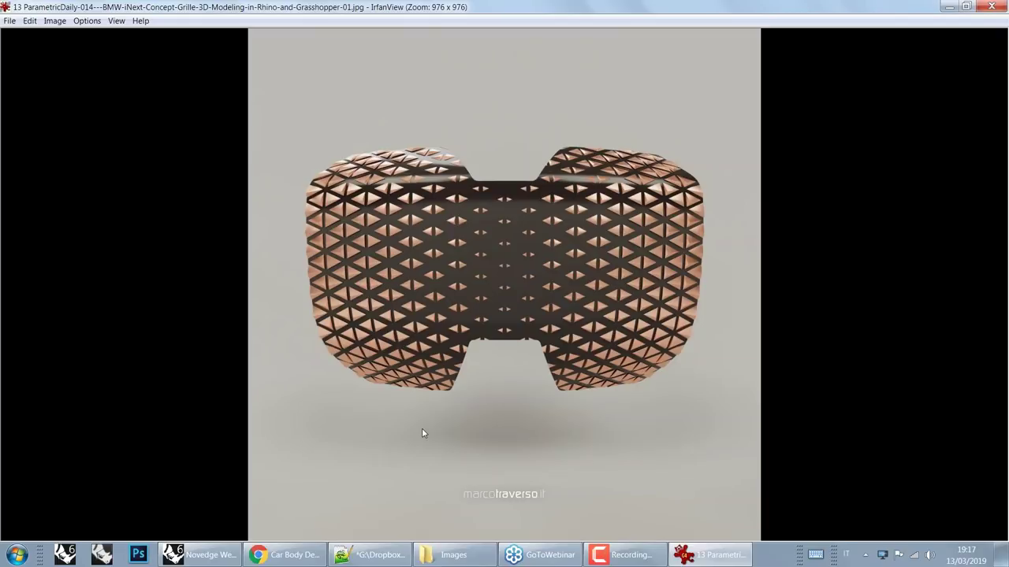
{"action": "scroll", "coordinate": [423, 430], "scroll_direction": "up", "scroll_amount": 1}
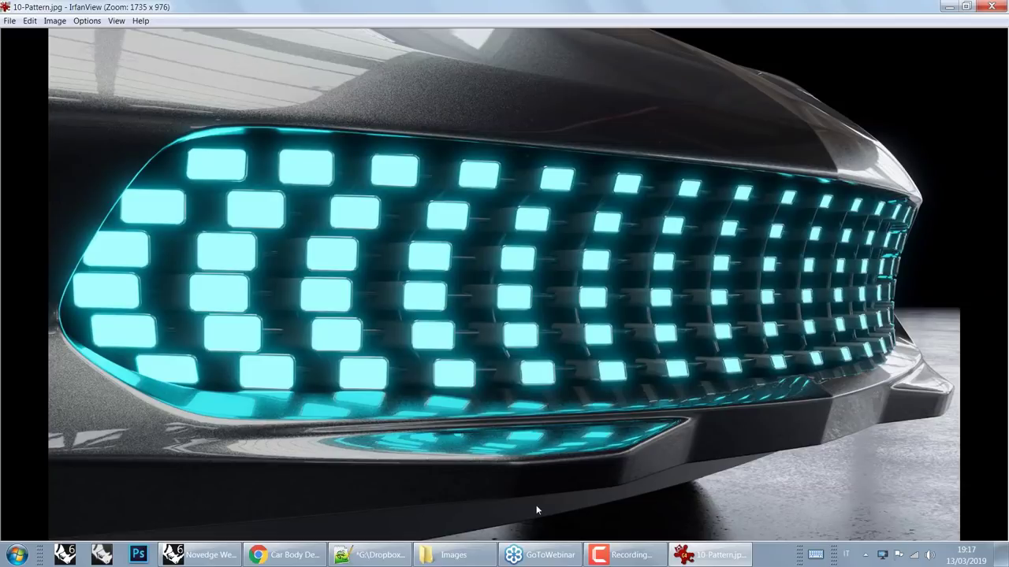
Step: Switch back to Grasshopper, nudge the Move component slightly up beside its source parameters, and preview the arrayed prisms
{"action": "left_click", "coordinate": [189, 559]}
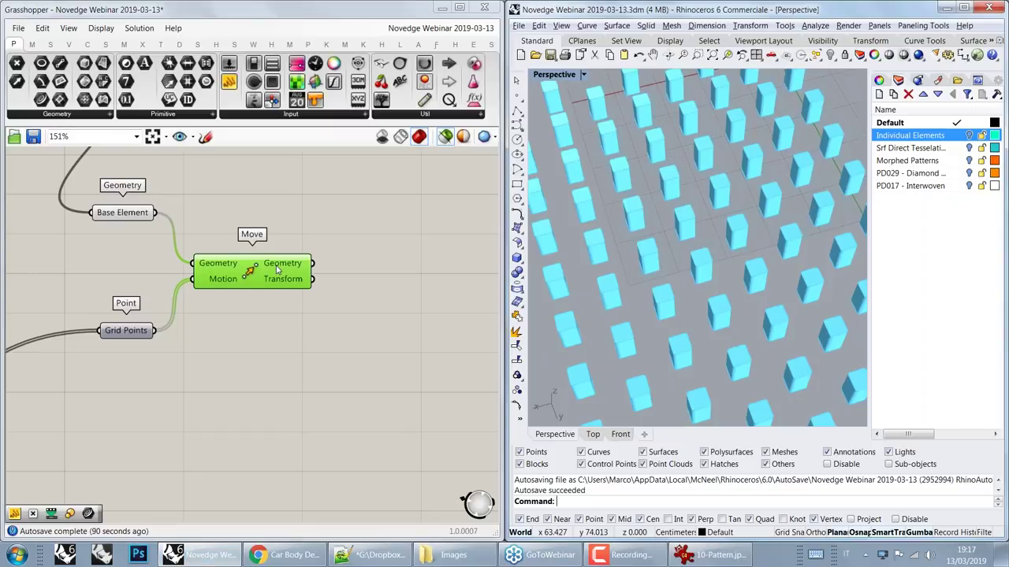
{"action": "left_click_drag", "start_coordinate": [277, 268], "coordinate": [286, 263]}
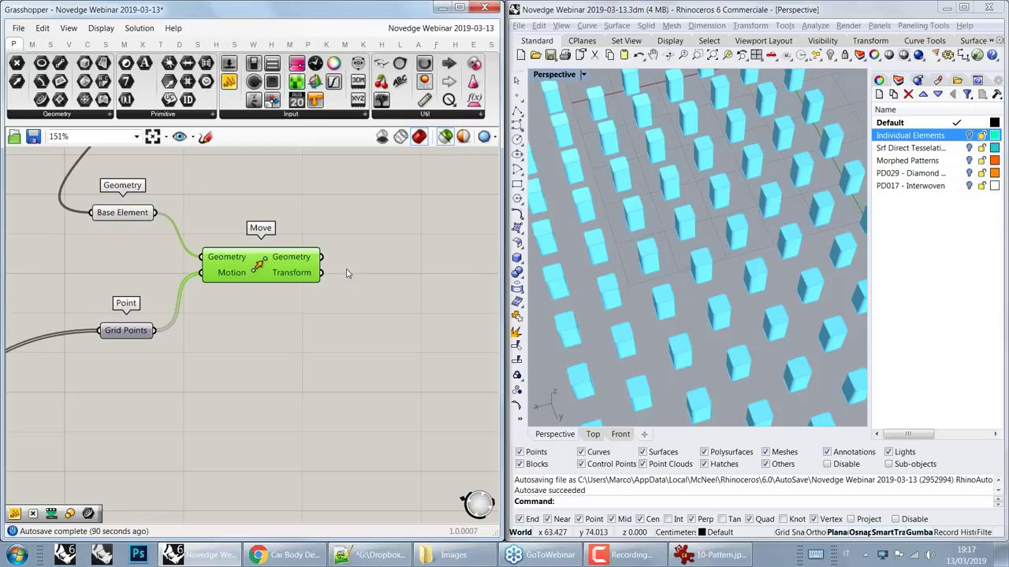
{"action": "left_click", "coordinate": [347, 274]}
{"action": "scroll", "coordinate": [340, 263], "scroll_direction": "down", "scroll_amount": 2}
{"action": "right_click_drag", "start_coordinate": [340, 263], "coordinate": [350, 329]}
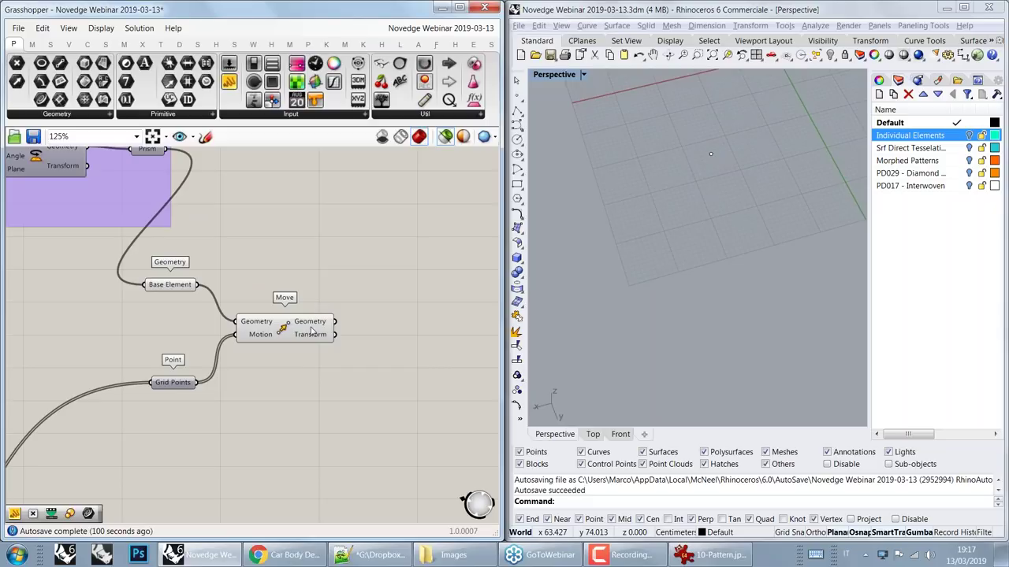
{"action": "mouse_move", "coordinate": [312, 334]}
{"action": "left_click", "coordinate": [306, 328]}
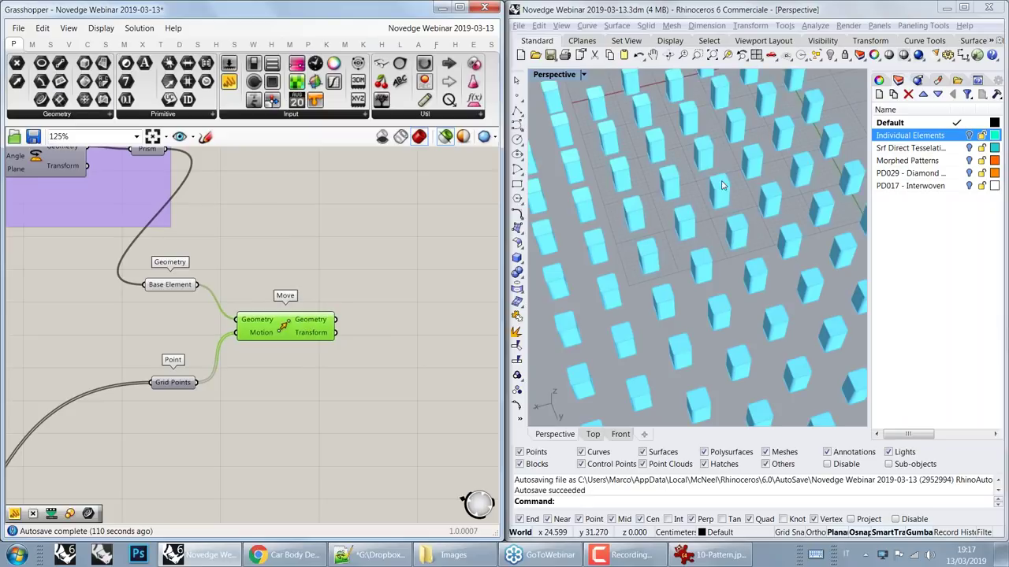
Step: Place a single point object in the Rhino Perspective viewport, among the previewed prisms
{"action": "right_click_drag", "start_coordinate": [742, 181], "coordinate": [760, 222]}
{"action": "left_click", "coordinate": [763, 186]}
{"action": "type", "text": "h"}
{"action": "key", "text": "Return"}
{"action": "left_click", "coordinate": [517, 95]}
{"action": "left_click", "coordinate": [664, 259]}
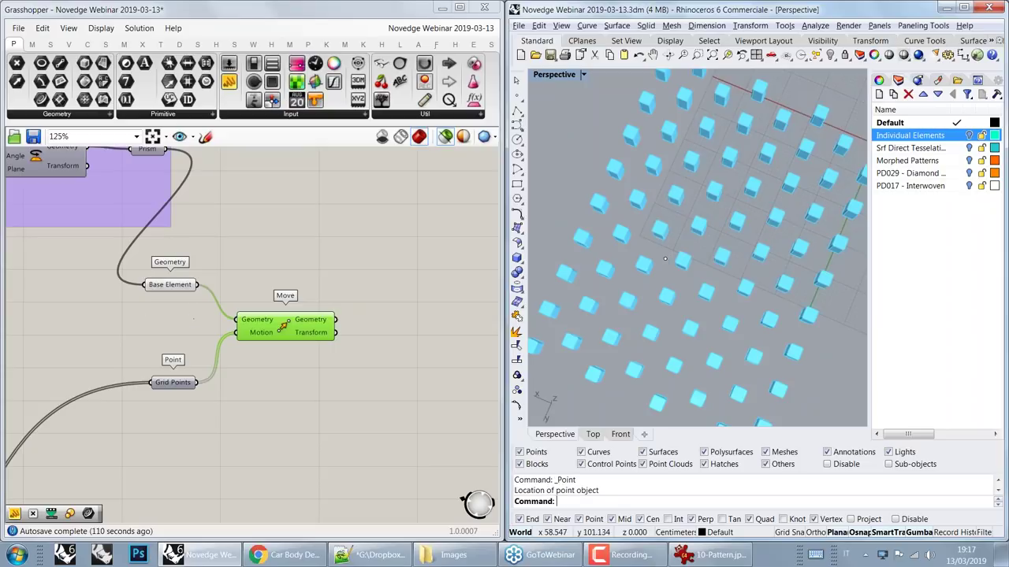
Step: Add a Point parameter above the Move component and set the new Rhino point object as its single referenced point
{"action": "left_click", "coordinate": [19, 62]}
{"action": "left_click", "coordinate": [264, 237]}
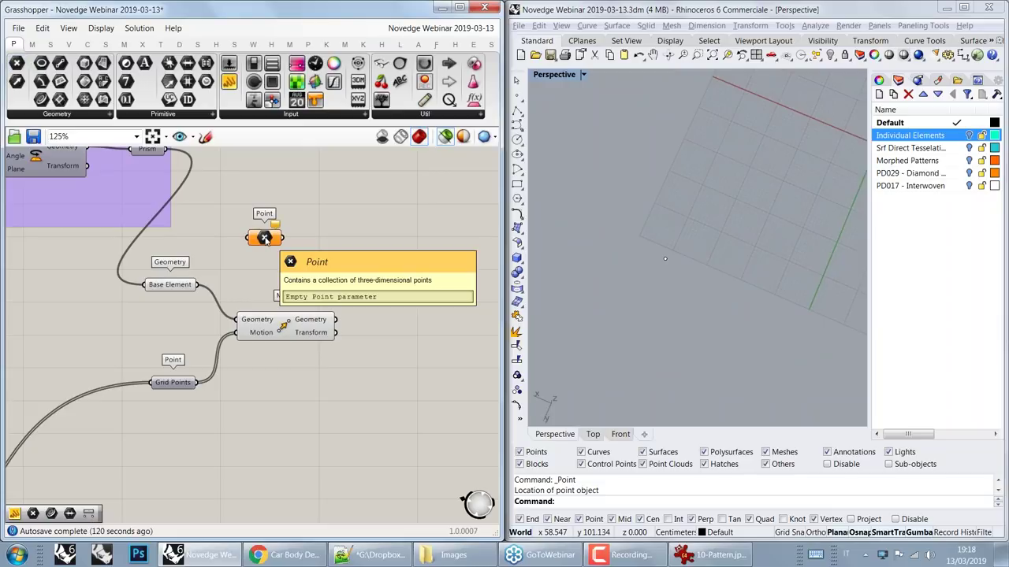
{"action": "right_click", "coordinate": [265, 238]}
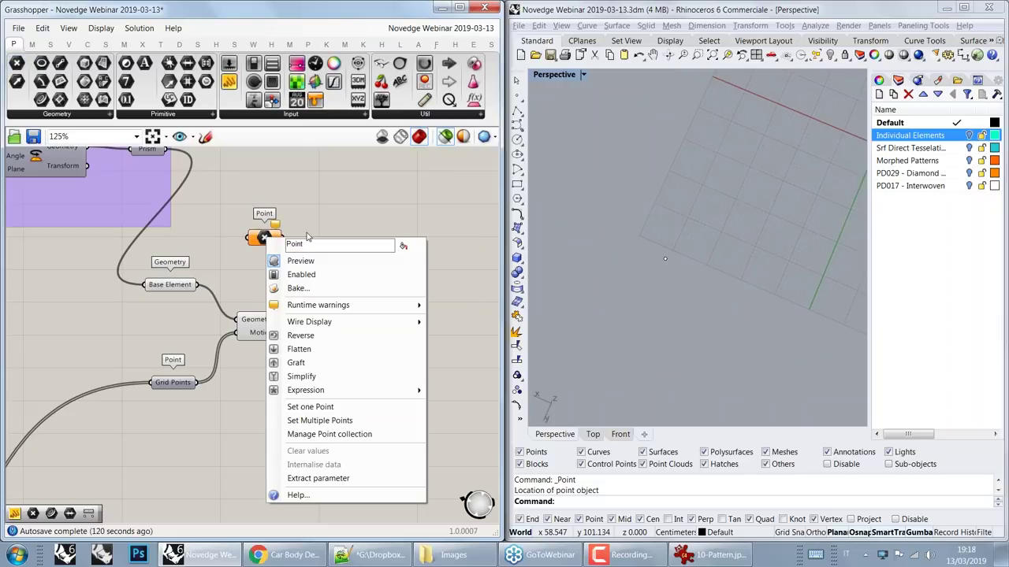
{"action": "left_click", "coordinate": [318, 407]}
{"action": "left_click_drag", "start_coordinate": [635, 228], "coordinate": [678, 301]}
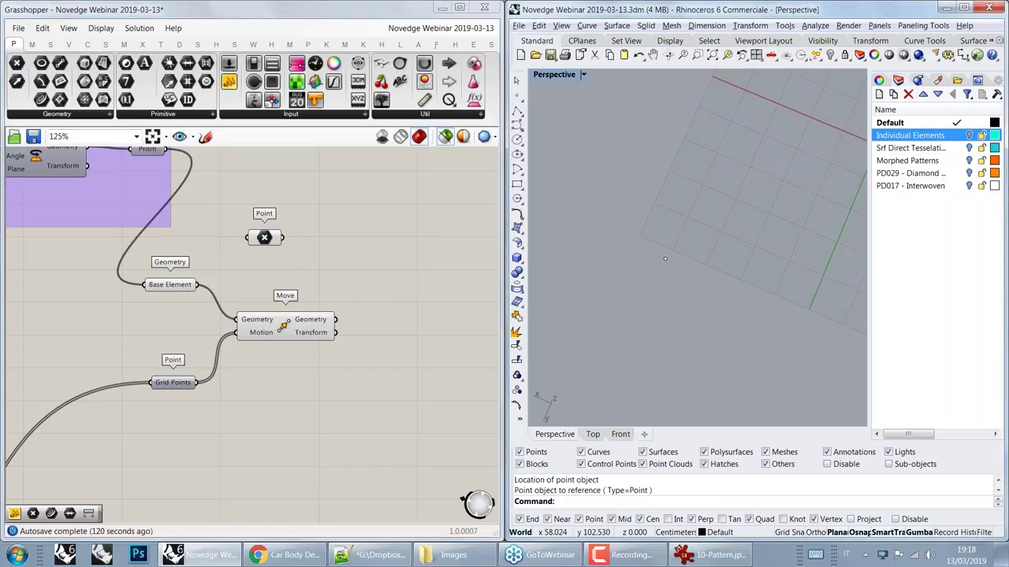
{"action": "left_click", "coordinate": [265, 238]}
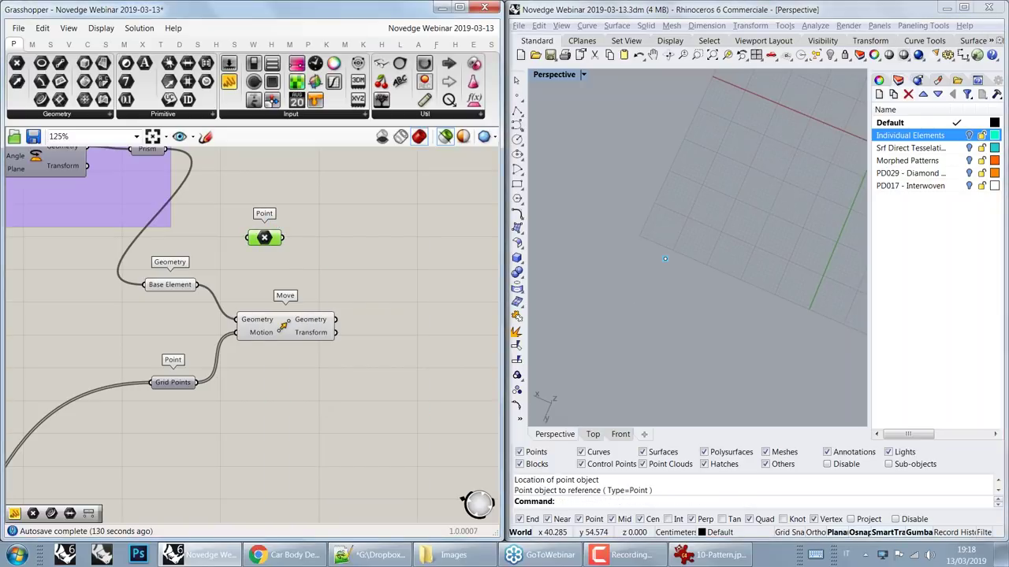
Step: Examine where the referenced point lies relative to the base element and the arrayed prisms by previewing each component
{"action": "right_click_drag", "start_coordinate": [664, 272], "coordinate": [693, 229]}
{"action": "scroll", "coordinate": [673, 229], "scroll_direction": "up", "scroll_amount": 7}
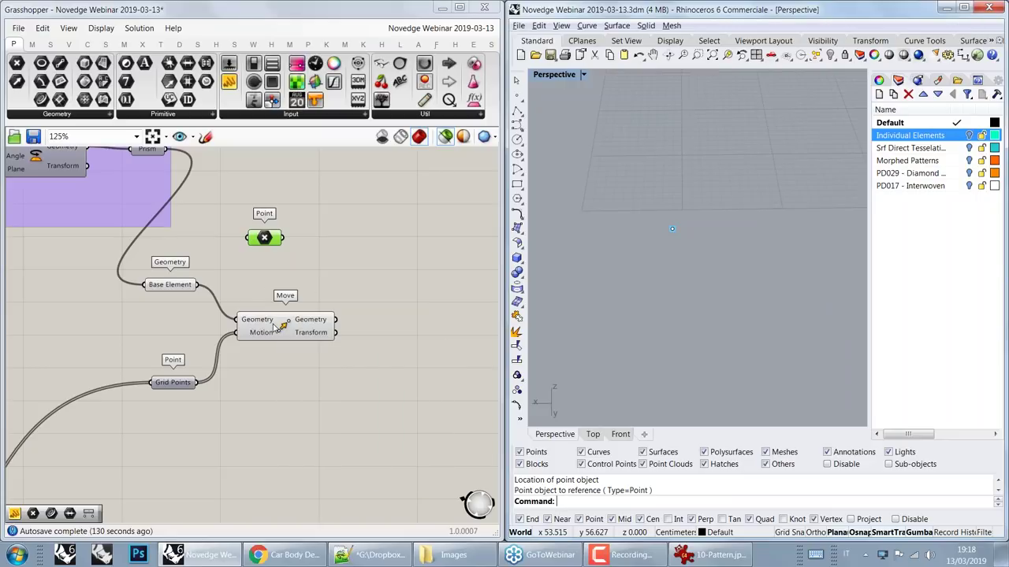
{"action": "left_click", "coordinate": [277, 326]}
{"action": "left_click", "coordinate": [169, 285]}
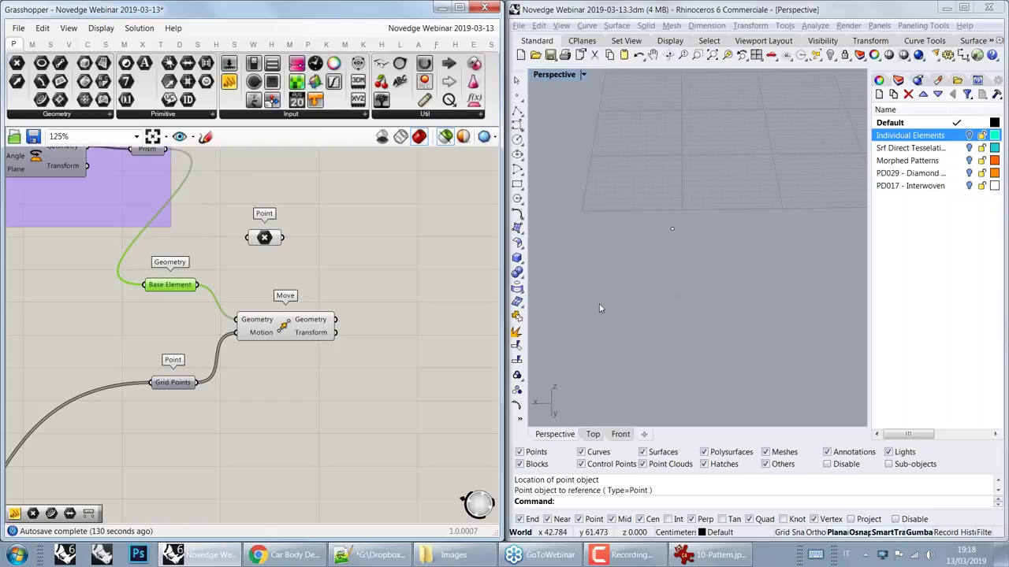
{"action": "left_click", "coordinate": [297, 329]}
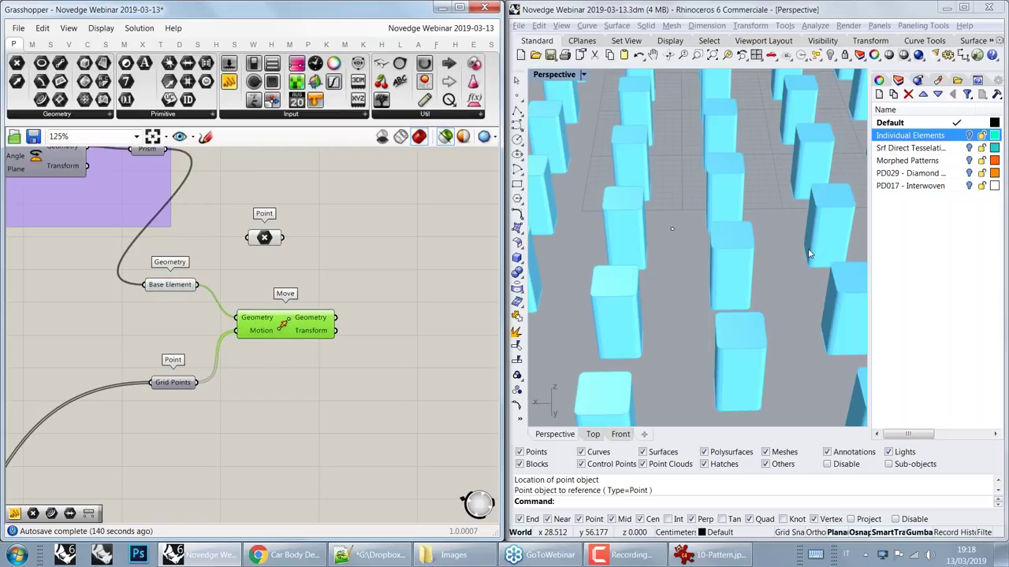
{"action": "left_click", "coordinate": [809, 253]}
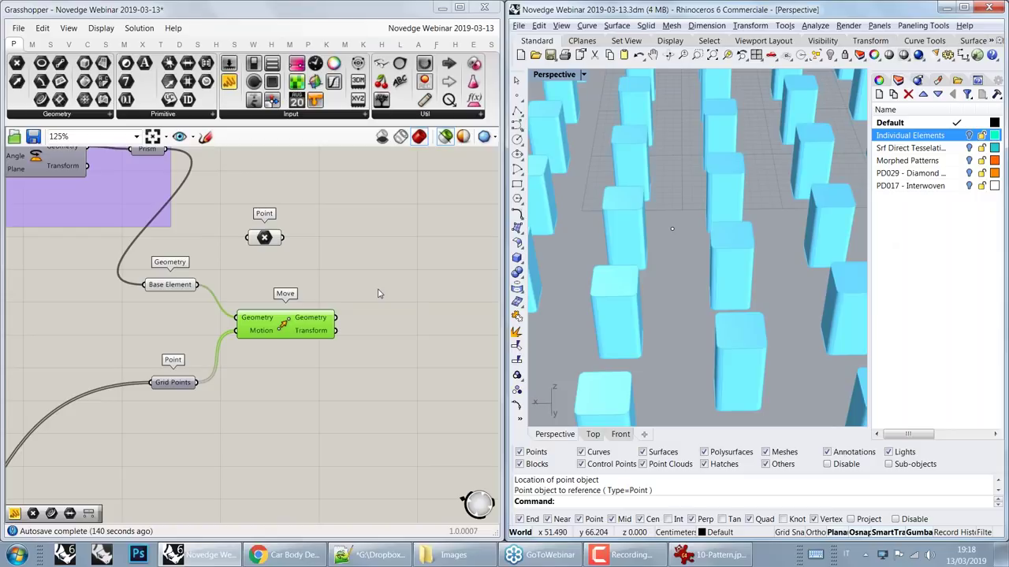
{"action": "right_click_drag", "start_coordinate": [378, 293], "coordinate": [349, 328]}
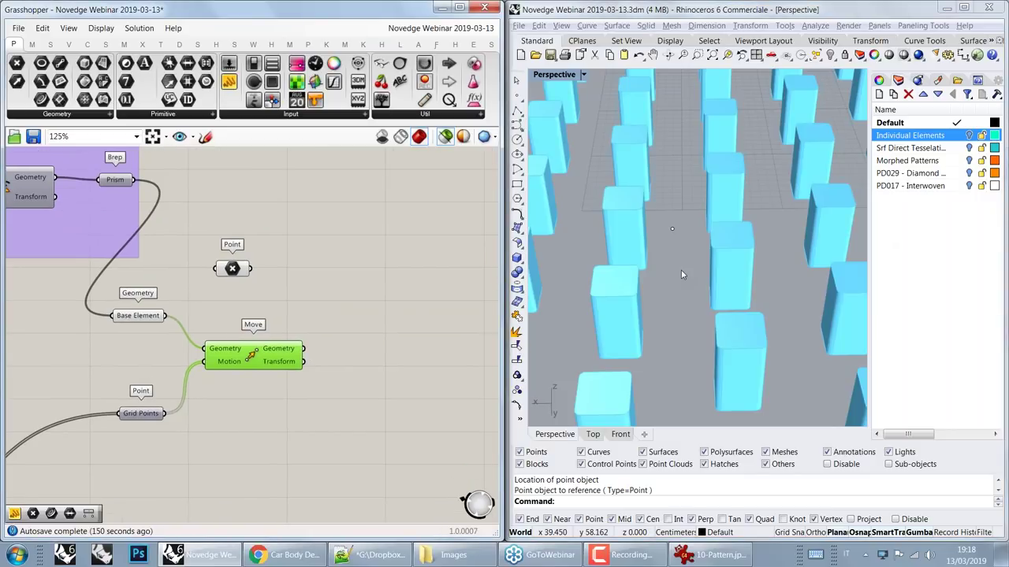
{"action": "right_click_drag", "start_coordinate": [683, 275], "coordinate": [710, 308]}
{"action": "scroll", "coordinate": [713, 290], "scroll_direction": "down", "scroll_amount": 5}
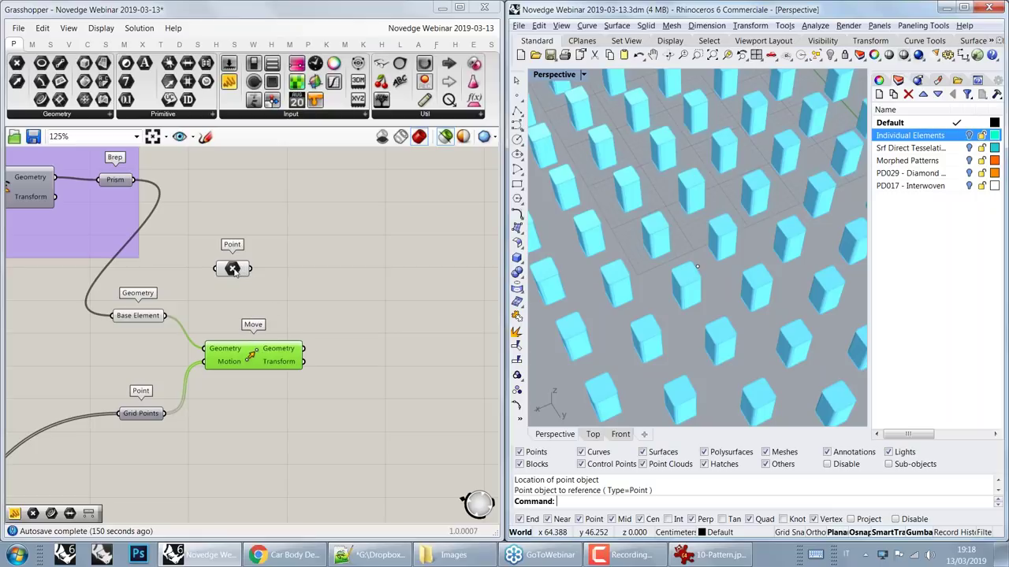
Step: Shift the Point parameter slightly up and add a Distance component to the canvas
{"action": "left_click_drag", "start_coordinate": [232, 270], "coordinate": [237, 261]}
{"action": "left_click", "coordinate": [247, 299]}
{"action": "double_click", "coordinate": [248, 299]}
{"action": "type", "text": "dist"}
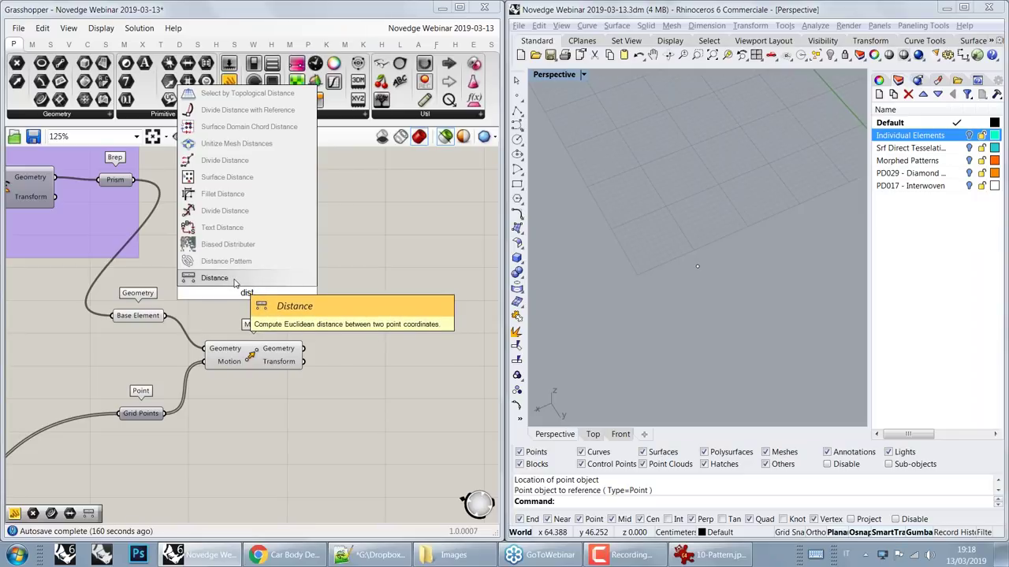
{"action": "left_click", "coordinate": [214, 278]}
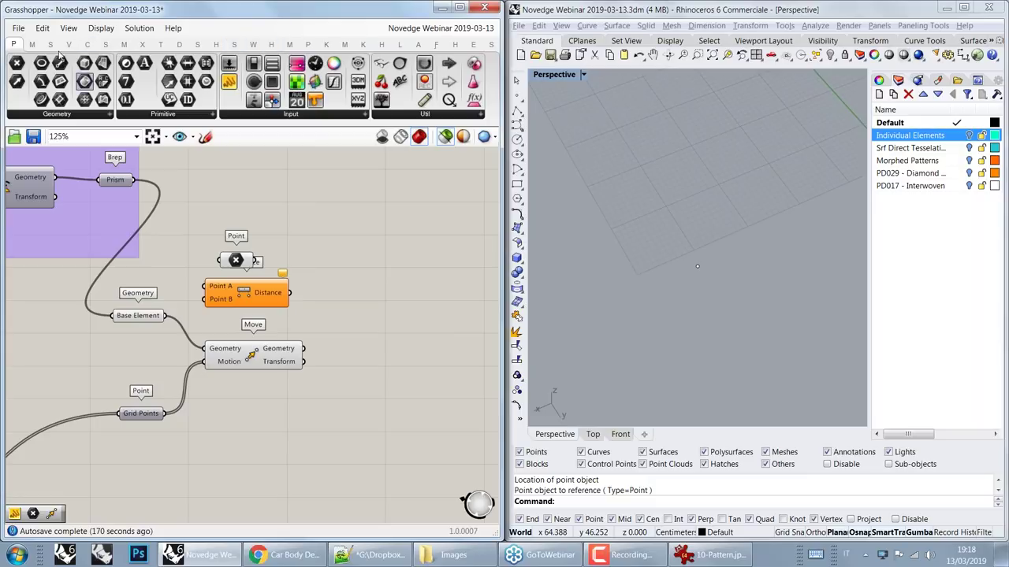
Step: Place the Distance component beyond Move, wiring the referenced Point to Point A and Grid Points to Point B
{"action": "left_click_drag", "start_coordinate": [249, 292], "coordinate": [384, 301]}
{"action": "left_click_drag", "start_coordinate": [254, 260], "coordinate": [342, 295]}
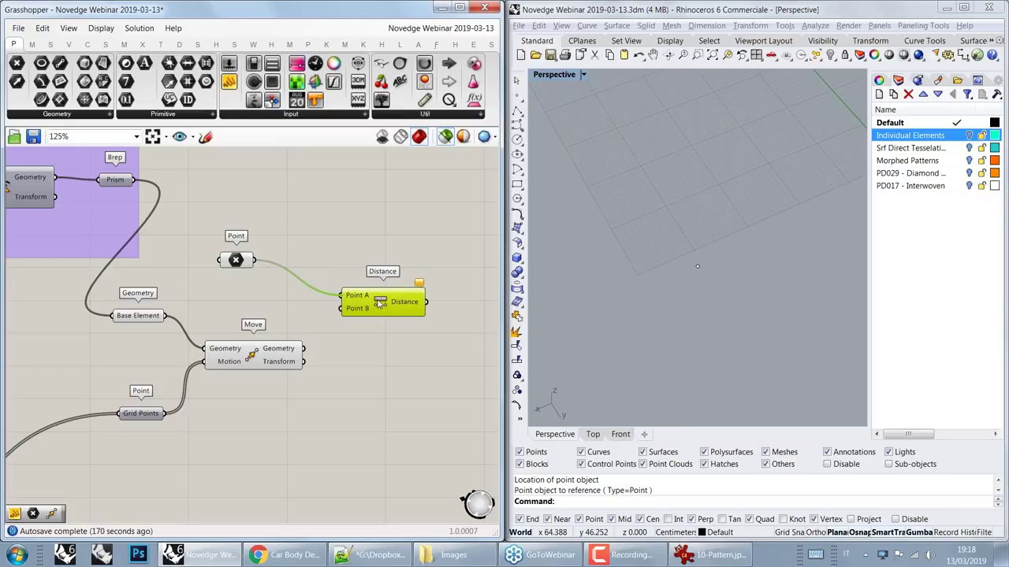
{"action": "left_click", "coordinate": [235, 265]}
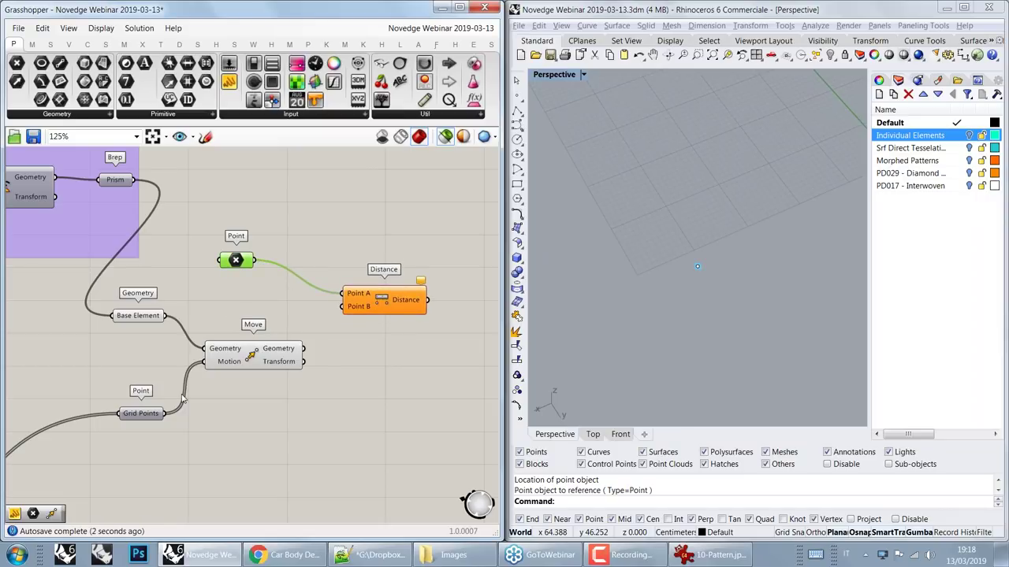
{"action": "left_click_drag", "start_coordinate": [195, 427], "coordinate": [365, 308]}
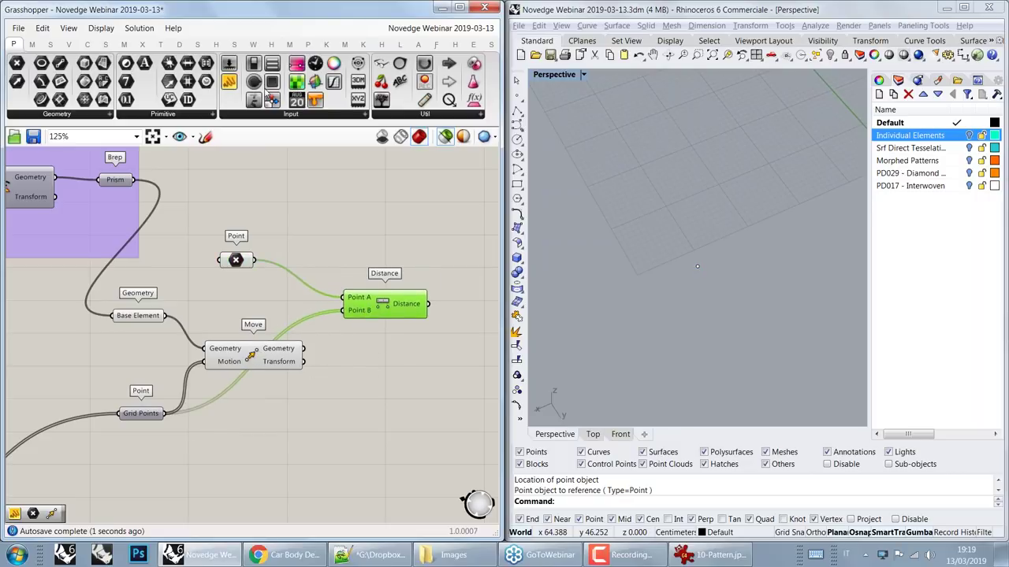
Step: Connect a Panel to the Distance output, stretch it taller, and scroll through the list of distances
{"action": "left_click", "coordinate": [227, 69]}
{"action": "left_click", "coordinate": [484, 274]}
{"action": "left_click_drag", "start_coordinate": [427, 304], "coordinate": [446, 267]}
{"action": "right_click_drag", "start_coordinate": [382, 304], "coordinate": [230, 299]}
{"action": "left_click_drag", "start_coordinate": [357, 283], "coordinate": [368, 508]}
{"action": "right_click_drag", "start_coordinate": [352, 297], "coordinate": [360, 246]}
{"action": "left_click_drag", "start_coordinate": [360, 246], "coordinate": [360, 411]}
Step: Preview the Grid Points together with the Prism parameter
{"action": "right_click_drag", "start_coordinate": [153, 221], "coordinate": [268, 303]}
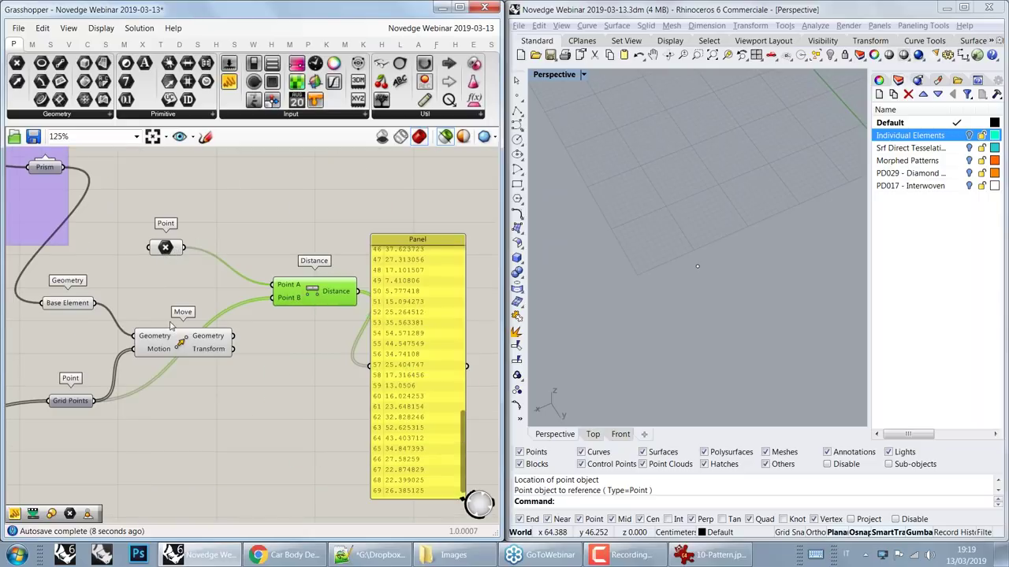
{"action": "right_click_drag", "start_coordinate": [81, 408], "coordinate": [226, 491]}
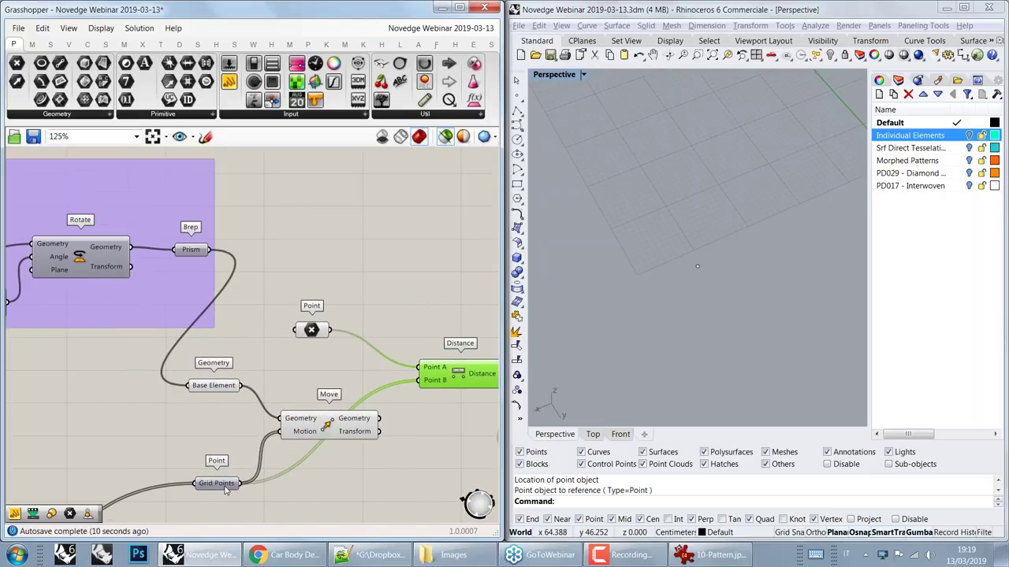
{"action": "left_click", "coordinate": [226, 487]}
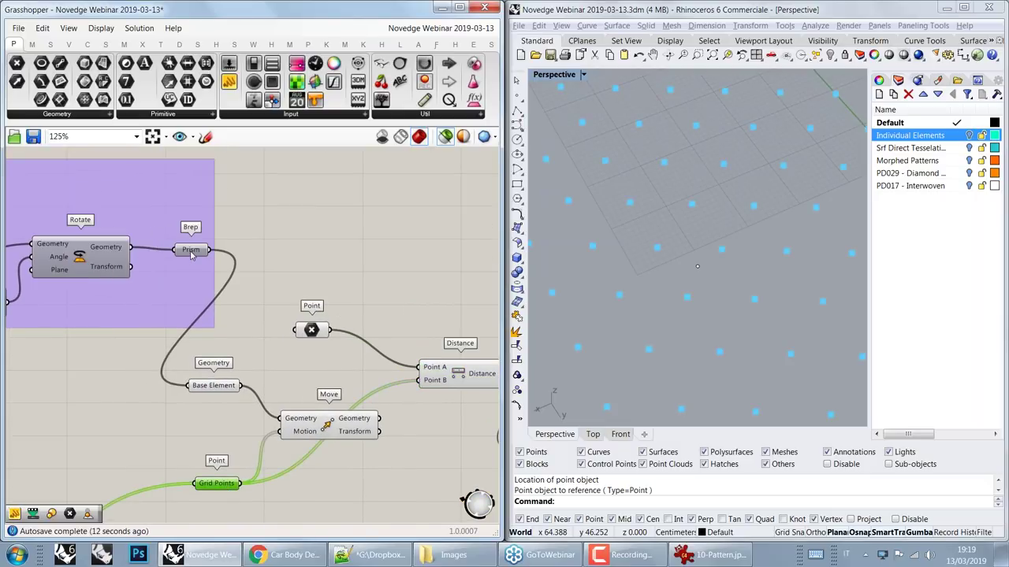
{"action": "right_click_drag", "start_coordinate": [194, 277], "coordinate": [231, 278]}
{"action": "left_click", "coordinate": [227, 250], "text": "shift"}
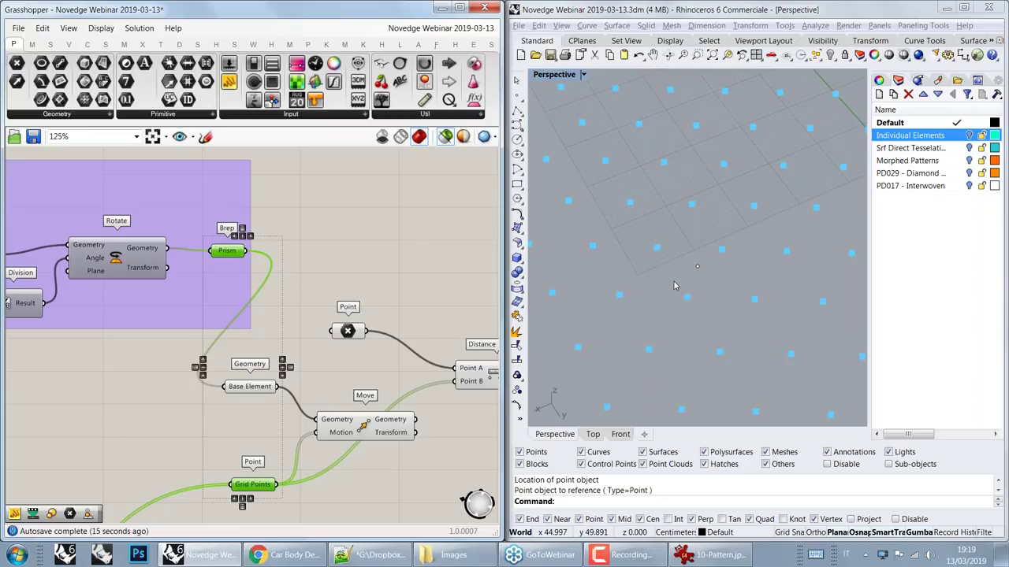
Step: Preview the whole prism array produced by the Move component over the grid points
{"action": "scroll", "coordinate": [674, 286], "scroll_direction": "down", "scroll_amount": 3}
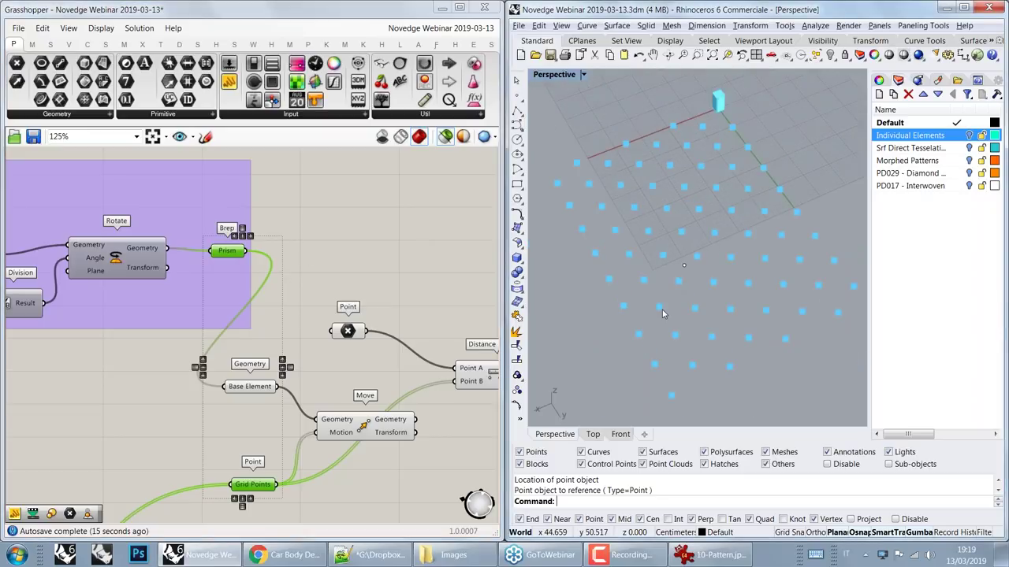
{"action": "scroll", "coordinate": [662, 314], "scroll_direction": "down", "scroll_amount": 3}
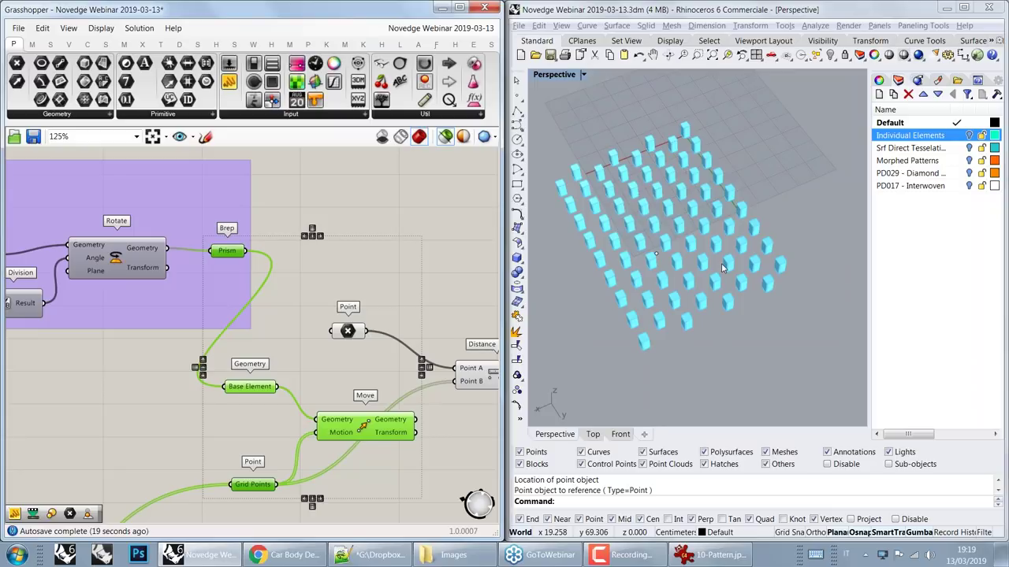
{"action": "right_click_drag", "start_coordinate": [721, 268], "coordinate": [684, 264]}
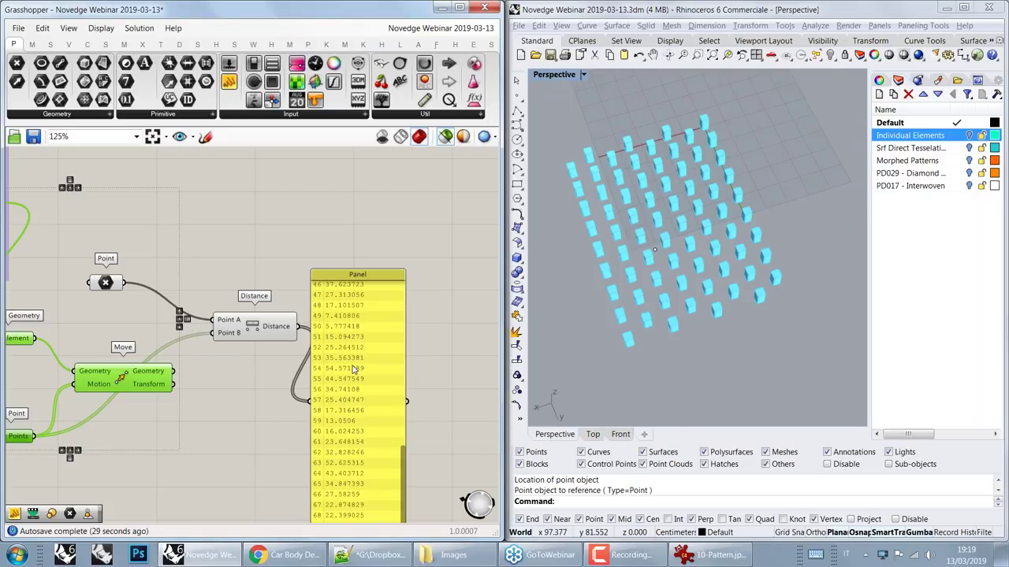
Step: Move the distances Panel aside and add a Remap Numbers component, wiring the Distance output into its Value input
{"action": "right_click_drag", "start_coordinate": [375, 460], "coordinate": [330, 392]}
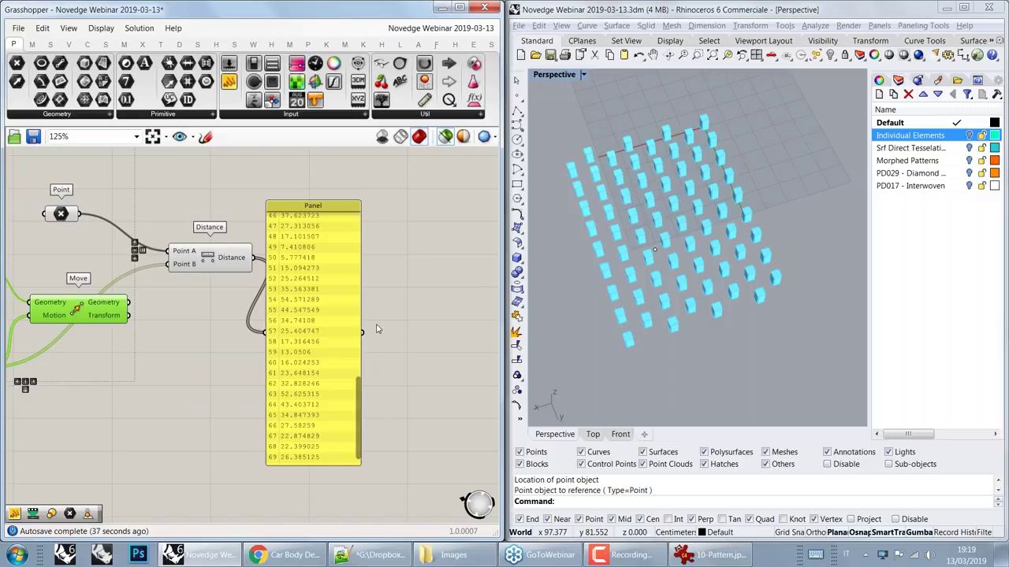
{"action": "left_click", "coordinate": [317, 351]}
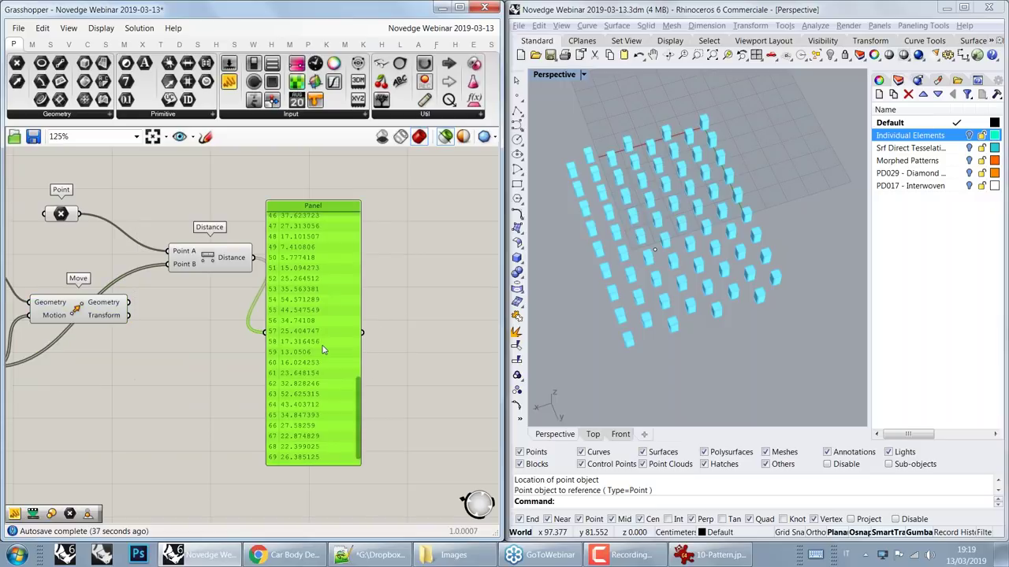
{"action": "left_click_drag", "start_coordinate": [322, 350], "coordinate": [432, 256]}
{"action": "double_click", "coordinate": [289, 359]}
{"action": "type", "text": "remap"}
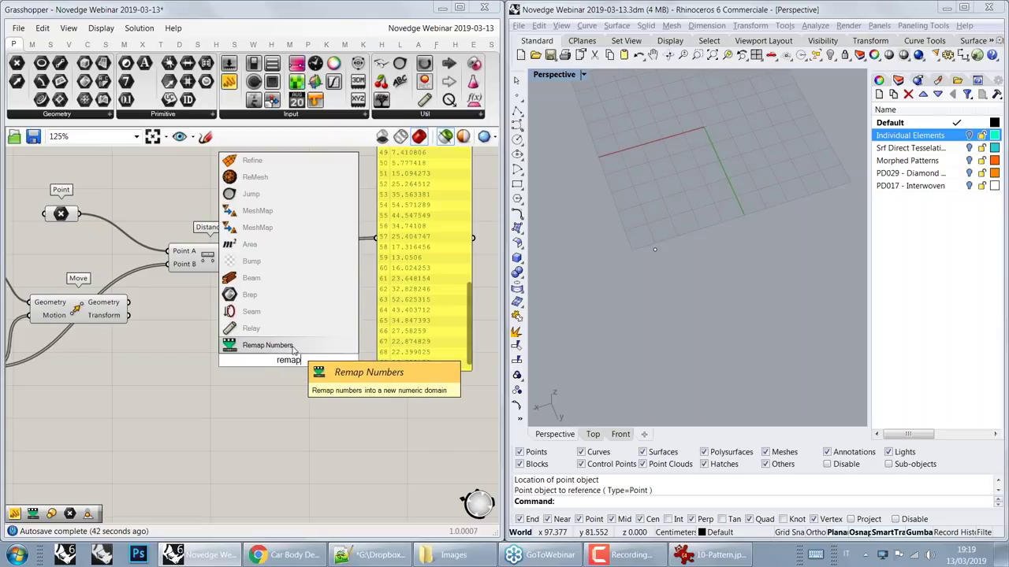
{"action": "left_click", "coordinate": [293, 349]}
{"action": "left_click_drag", "start_coordinate": [253, 258], "coordinate": [246, 347]}
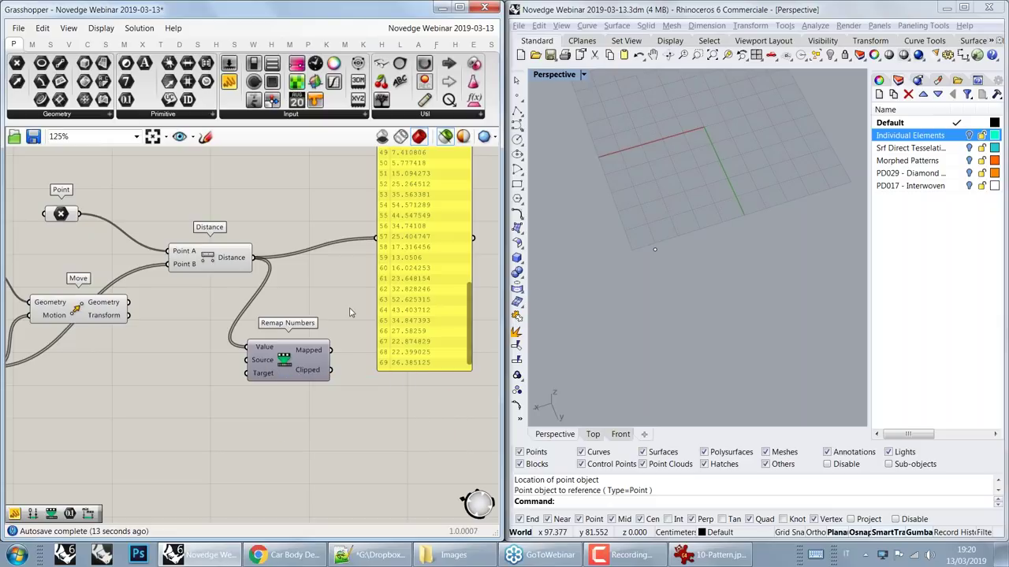
Step: Review the list in the distances Panel, going back to its first entries
{"action": "right_click_drag", "start_coordinate": [350, 313], "coordinate": [253, 361]}
{"action": "left_click_drag", "start_coordinate": [382, 343], "coordinate": [381, 317]}
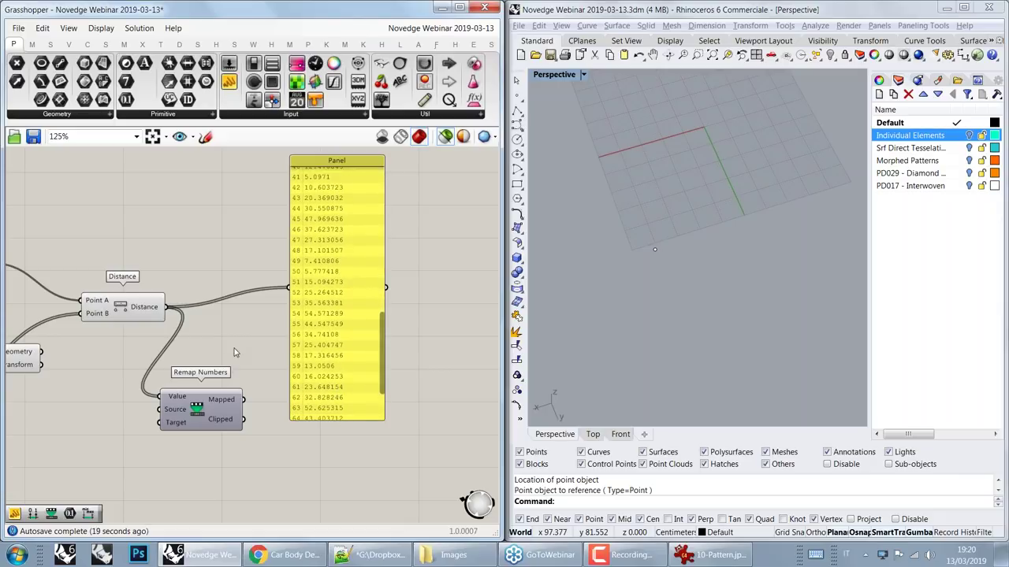
{"action": "left_click_drag", "start_coordinate": [380, 360], "coordinate": [372, 206]}
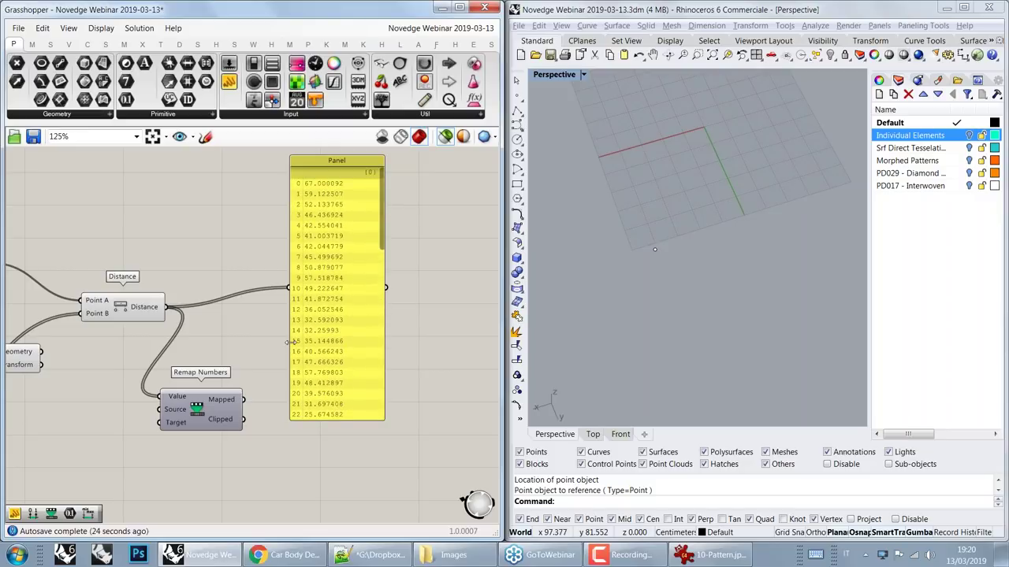
Step: Add a Bounds component and wire the Distance output into its Numbers input
{"action": "double_click", "coordinate": [235, 348]}
{"action": "type", "text": "bounds"}
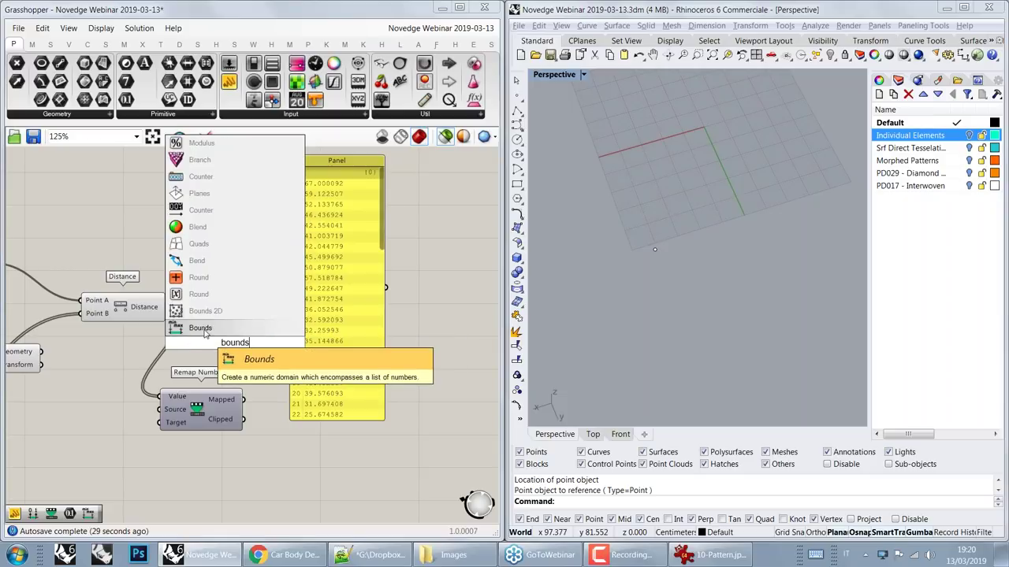
{"action": "left_click", "coordinate": [204, 331]}
{"action": "left_click_drag", "start_coordinate": [165, 306], "coordinate": [190, 342]}
Step: Make room by raising the distances Panel and attach a new Panel to the Bounds Domain output, placed well beyond it
{"action": "left_click_drag", "start_coordinate": [335, 314], "coordinate": [352, 266]}
{"action": "left_click_drag", "start_coordinate": [228, 81], "coordinate": [304, 352]}
{"action": "right_click_drag", "start_coordinate": [369, 356], "coordinate": [262, 403]}
{"action": "left_click_drag", "start_coordinate": [268, 398], "coordinate": [397, 402]}
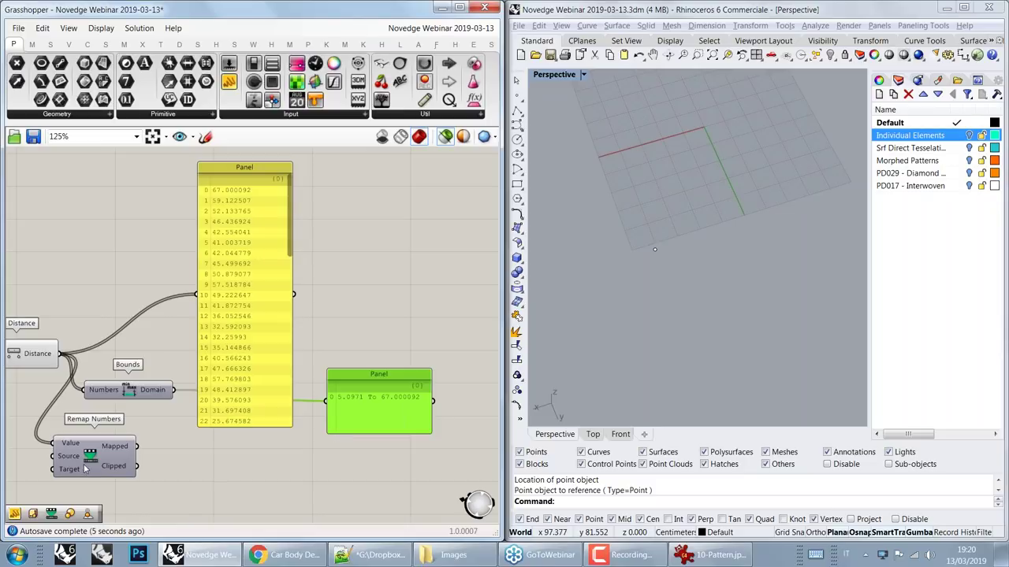
Step: Wire the Bounds Domain into the Source input of Remap Numbers and reposition Remap Numbers beyond Bounds
{"action": "left_click_drag", "start_coordinate": [87, 463], "coordinate": [206, 463]}
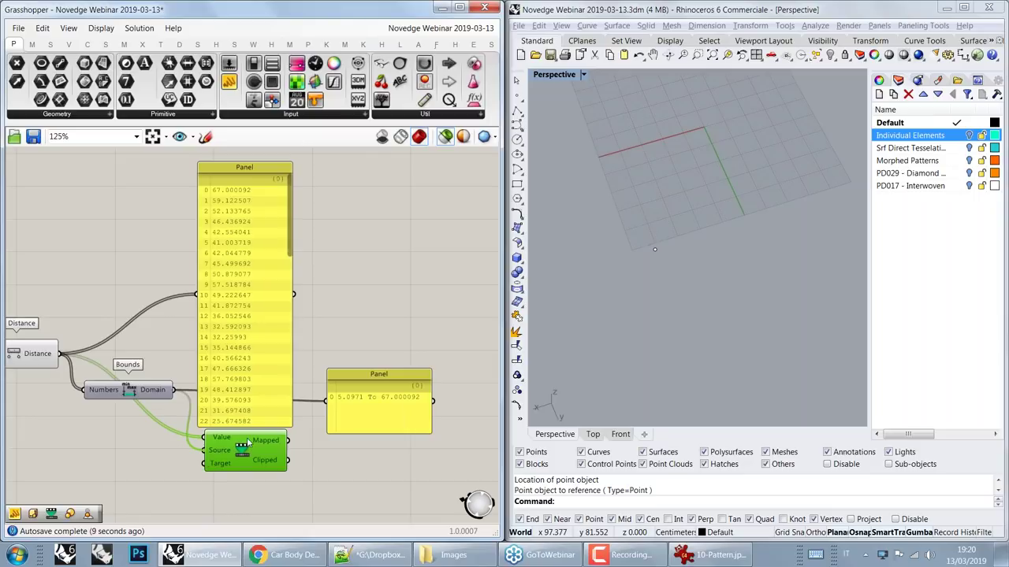
{"action": "left_click_drag", "start_coordinate": [242, 351], "coordinate": [232, 273]}
{"action": "left_click_drag", "start_coordinate": [243, 450], "coordinate": [256, 349]}
{"action": "right_click_drag", "start_coordinate": [215, 398], "coordinate": [142, 431]}
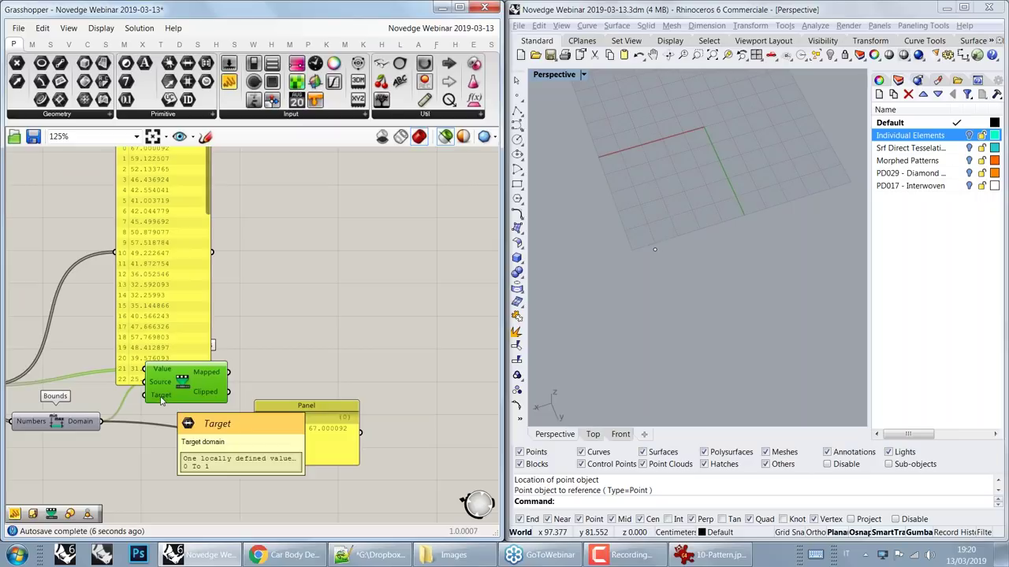
Step: Attach a taller Panel to the Mapped output of Remap Numbers and bring the distances Panel alongside to compare the lists
{"action": "left_click_drag", "start_coordinate": [229, 81], "coordinate": [298, 366]}
{"action": "left_click_drag", "start_coordinate": [232, 369], "coordinate": [247, 361]}
{"action": "left_click_drag", "start_coordinate": [291, 386], "coordinate": [291, 485]}
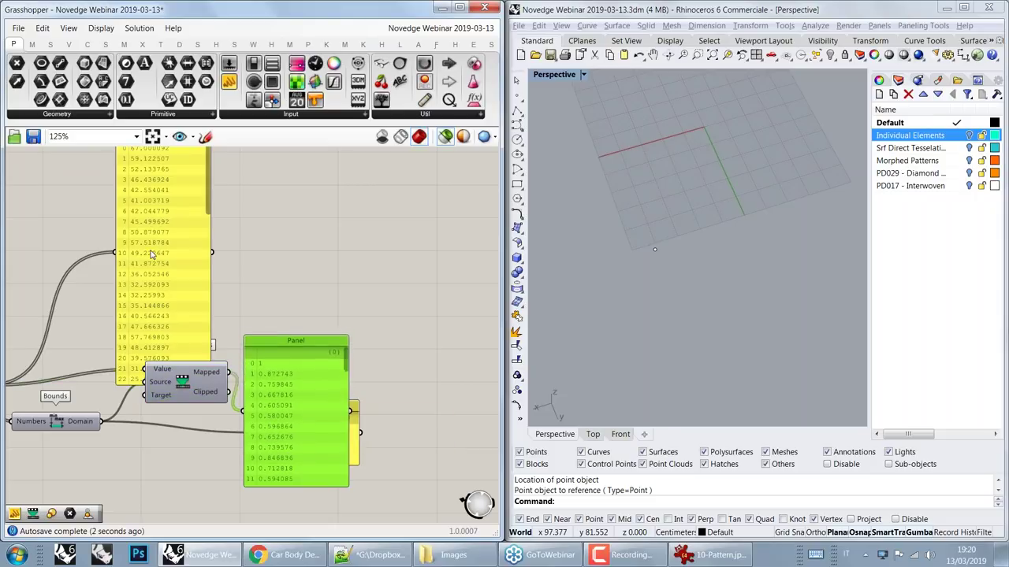
{"action": "left_click", "coordinate": [147, 276]}
{"action": "left_click_drag", "start_coordinate": [148, 276], "coordinate": [80, 440]}
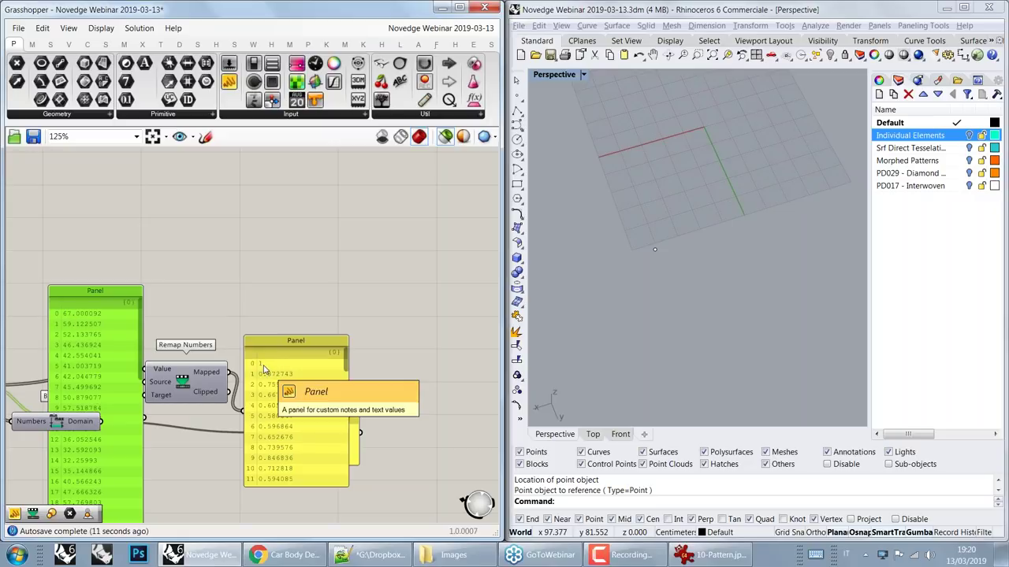
Step: Delete the two Panels listing the distances and the remapped values, keeping the one on the Bounds Domain
{"action": "left_click_drag", "start_coordinate": [124, 446], "coordinate": [187, 239]}
{"action": "right_click_drag", "start_coordinate": [259, 379], "coordinate": [173, 354]}
{"action": "left_click_drag", "start_coordinate": [211, 331], "coordinate": [229, 234]}
{"action": "left_click_drag", "start_coordinate": [330, 283], "coordinate": [231, 313]}
{"action": "key", "text": "Delete"}
{"action": "left_click", "coordinate": [82, 273]}
{"action": "right_click_drag", "start_coordinate": [142, 326], "coordinate": [264, 336]}
{"action": "key", "text": "Delete"}
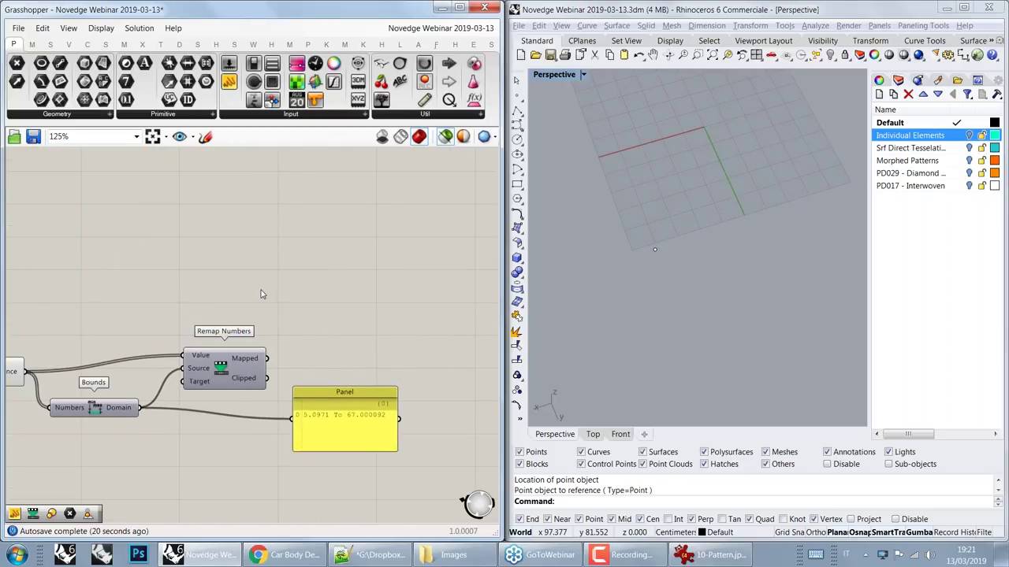
Step: Add a Scale component above Remap Numbers and wire the Move component's Geometry output into its Geometry input
{"action": "double_click", "coordinate": [262, 294]}
{"action": "type", "text": "scale"}
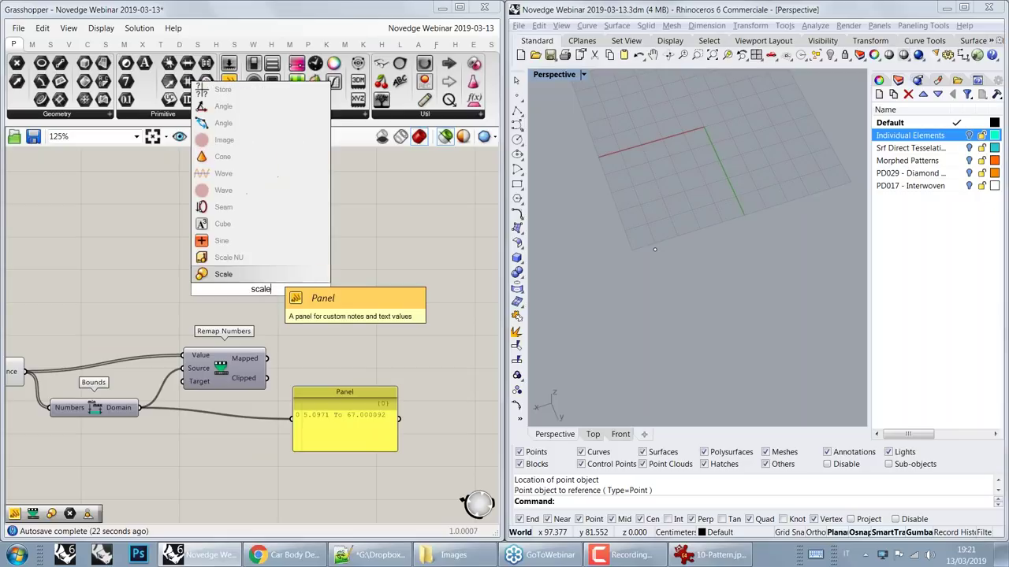
{"action": "left_click", "coordinate": [232, 276]}
{"action": "right_click_drag", "start_coordinate": [145, 292], "coordinate": [232, 298]}
{"action": "right_click_drag", "start_coordinate": [126, 346], "coordinate": [317, 289]}
{"action": "left_click", "coordinate": [142, 383]}
{"action": "left_click_drag", "start_coordinate": [142, 383], "coordinate": [457, 234]}
{"action": "right_click_drag", "start_coordinate": [461, 250], "coordinate": [330, 223]}
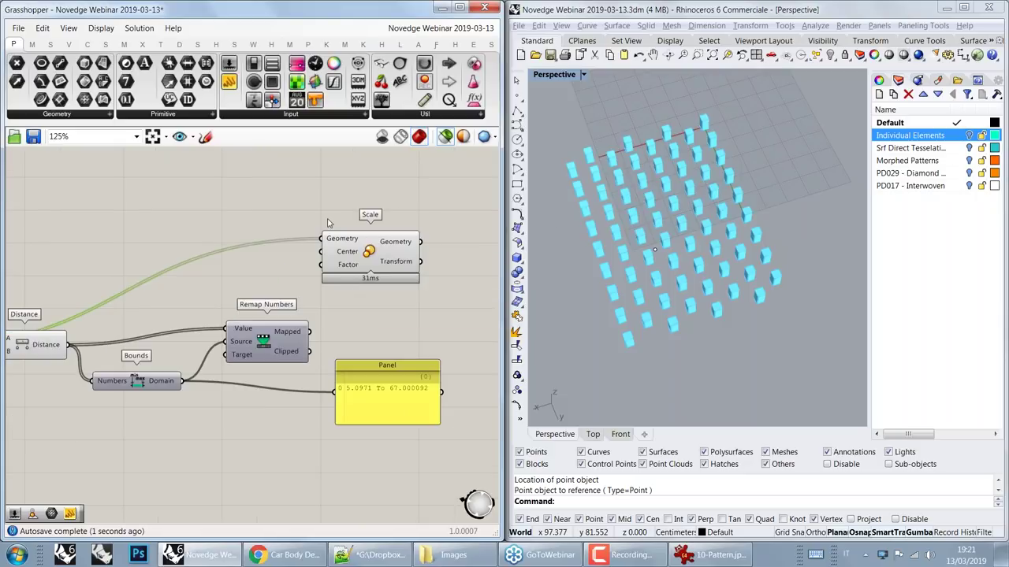
{"action": "left_click", "coordinate": [366, 252]}
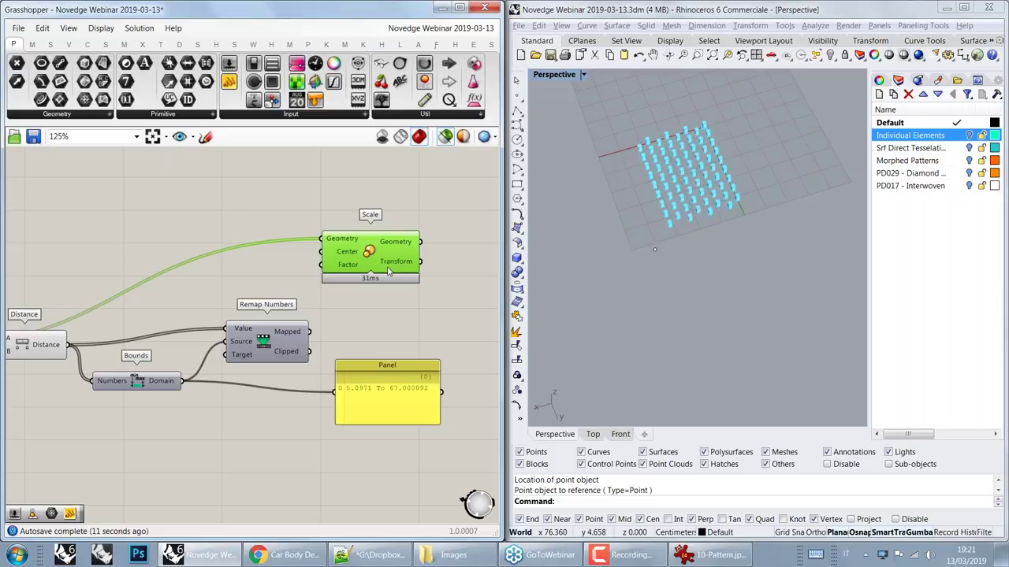
Step: Wire the Grid Points parameter into the Center input of the Scale component
{"action": "mouse_move", "coordinate": [351, 258]}
{"action": "right_click_drag", "start_coordinate": [89, 312], "coordinate": [353, 251]}
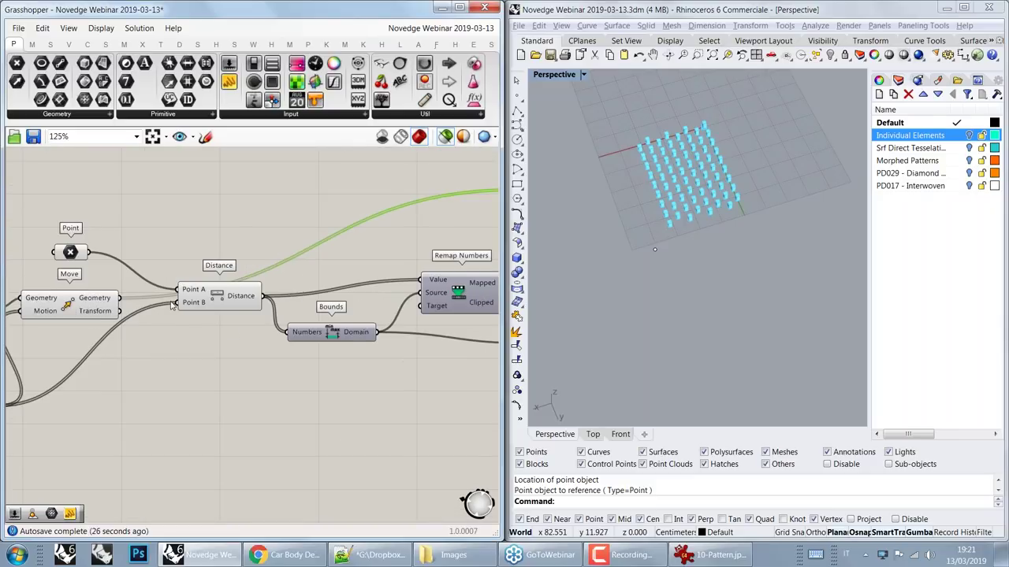
{"action": "right_click_drag", "start_coordinate": [171, 306], "coordinate": [342, 271]}
{"action": "left_click", "coordinate": [154, 371]}
{"action": "right_click_drag", "start_coordinate": [154, 372], "coordinate": [34, 408]}
{"action": "left_click_drag", "start_coordinate": [32, 406], "coordinate": [410, 202]}
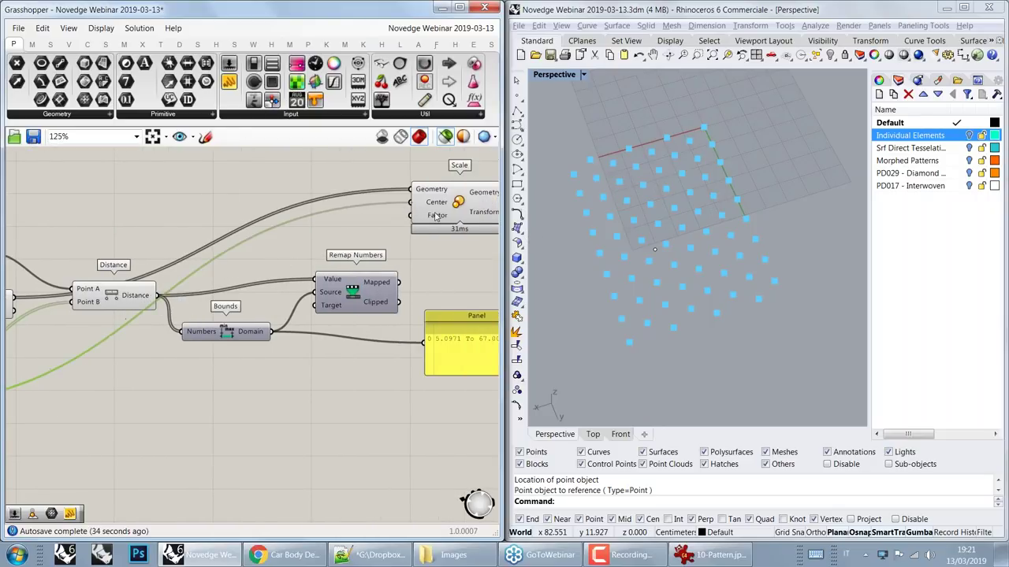
Step: Shift the Scale component slightly down and wire the Mapped output of Remap Numbers into its Factor input
{"action": "left_click", "coordinate": [455, 229]}
{"action": "left_click_drag", "start_coordinate": [455, 229], "coordinate": [461, 253]}
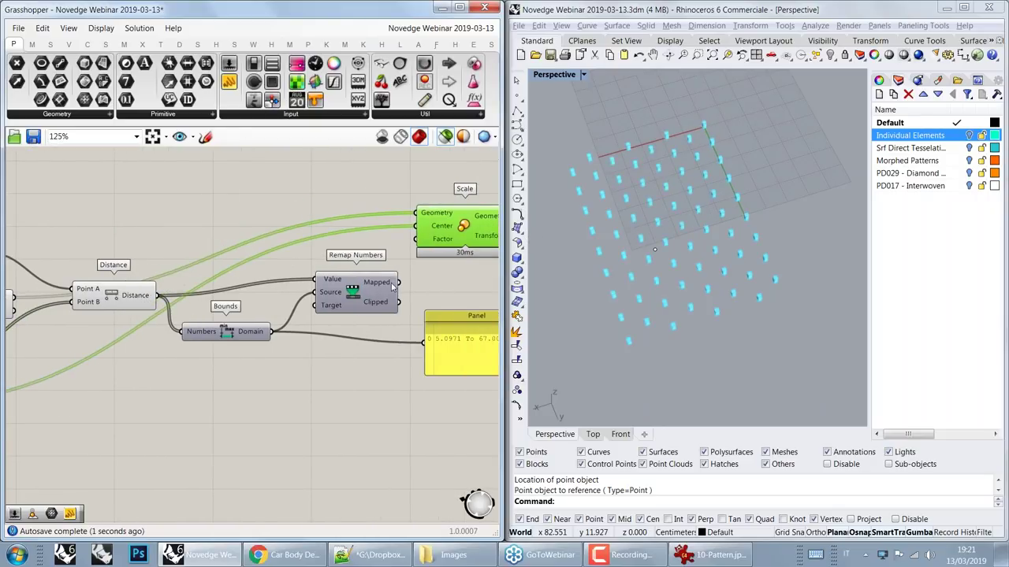
{"action": "left_click_drag", "start_coordinate": [398, 282], "coordinate": [420, 239]}
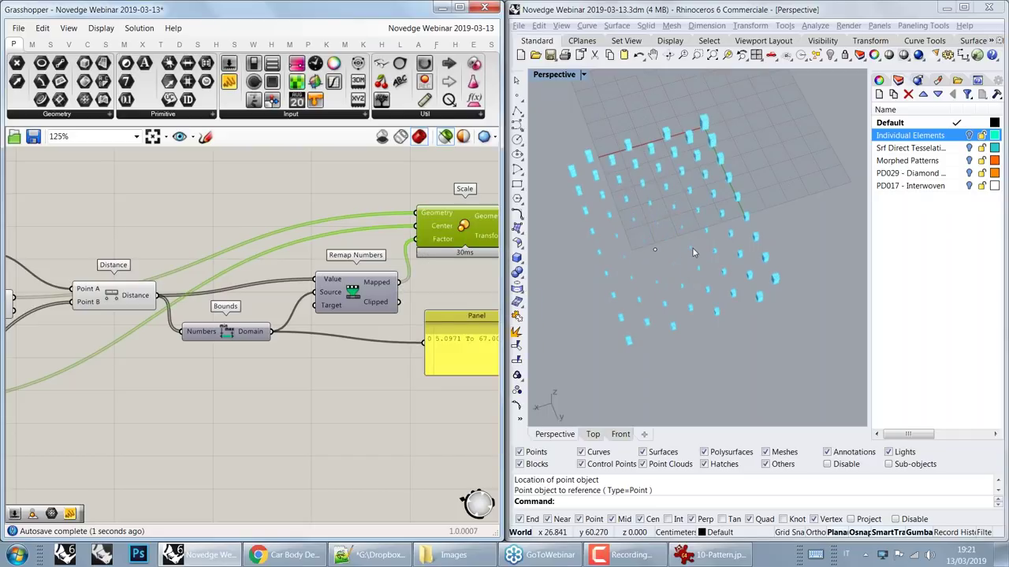
Step: Examine the distance-scaled prism array and inspect the Scale component's error state and Geometry output
{"action": "scroll", "coordinate": [693, 252], "scroll_direction": "up", "scroll_amount": 3}
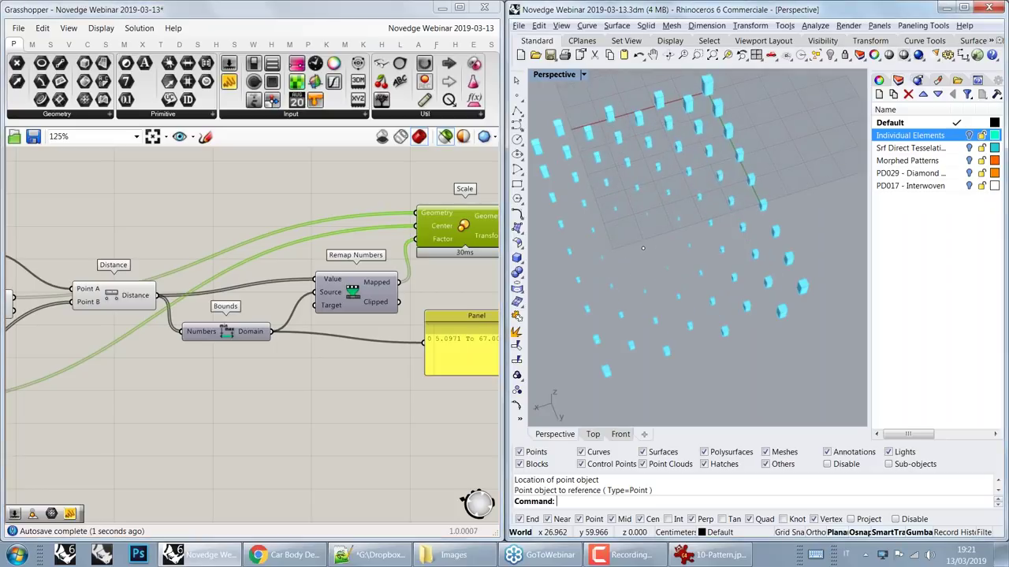
{"action": "scroll", "coordinate": [708, 258], "scroll_direction": "up", "scroll_amount": 3}
{"action": "right_click_drag", "start_coordinate": [708, 256], "coordinate": [619, 301]}
{"action": "right_click_drag", "start_coordinate": [454, 345], "coordinate": [259, 377]}
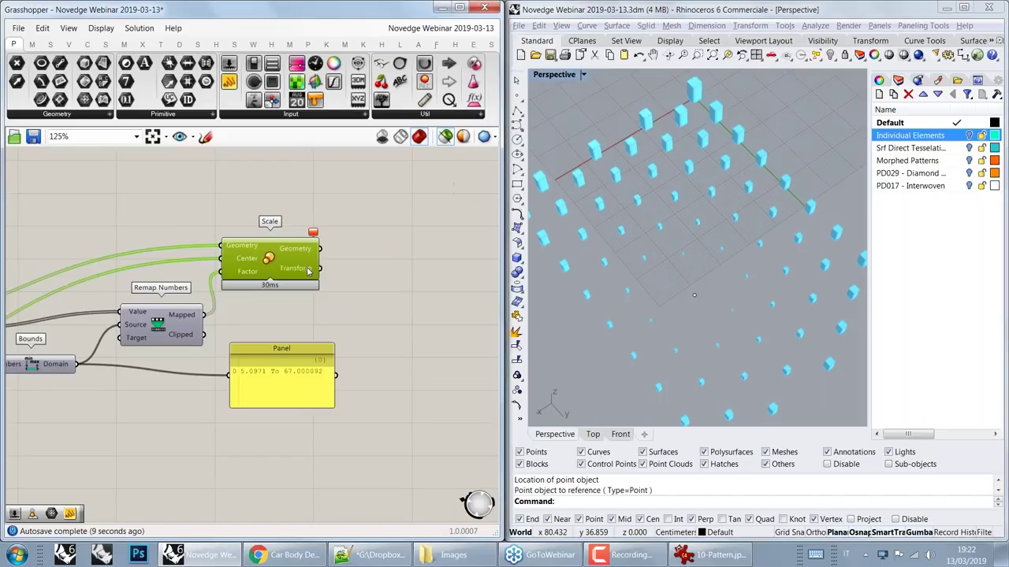
{"action": "scroll", "coordinate": [294, 264], "scroll_direction": "up", "scroll_amount": 1}
{"action": "scroll", "coordinate": [296, 260], "scroll_direction": "up", "scroll_amount": 2}
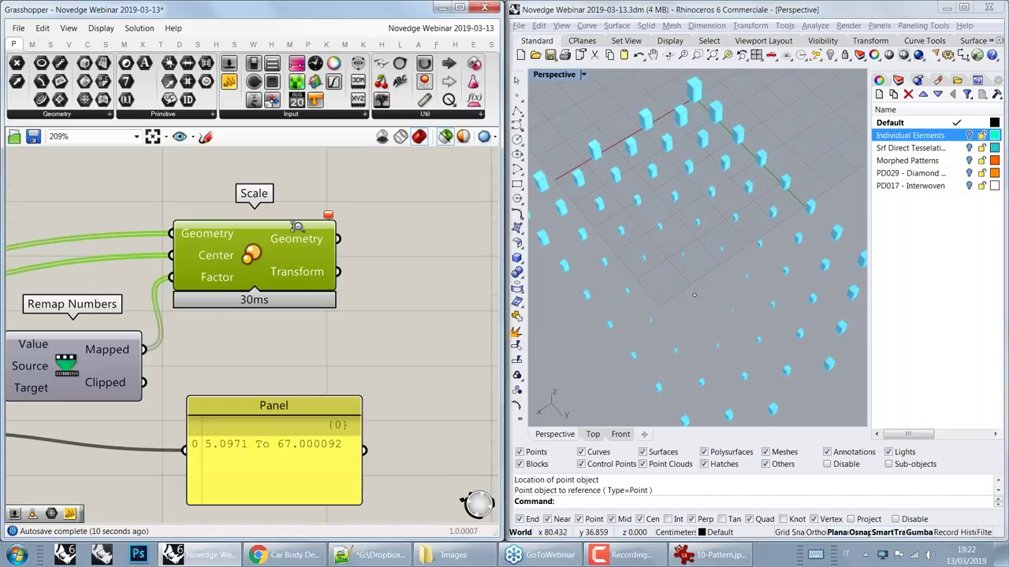
{"action": "left_click", "coordinate": [381, 264]}
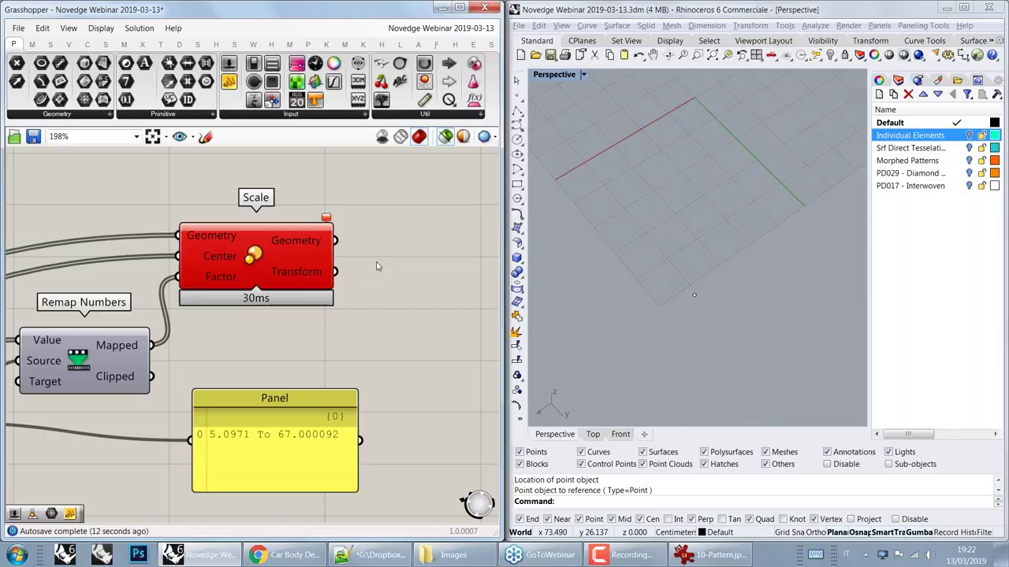
{"action": "mouse_move", "coordinate": [275, 254]}
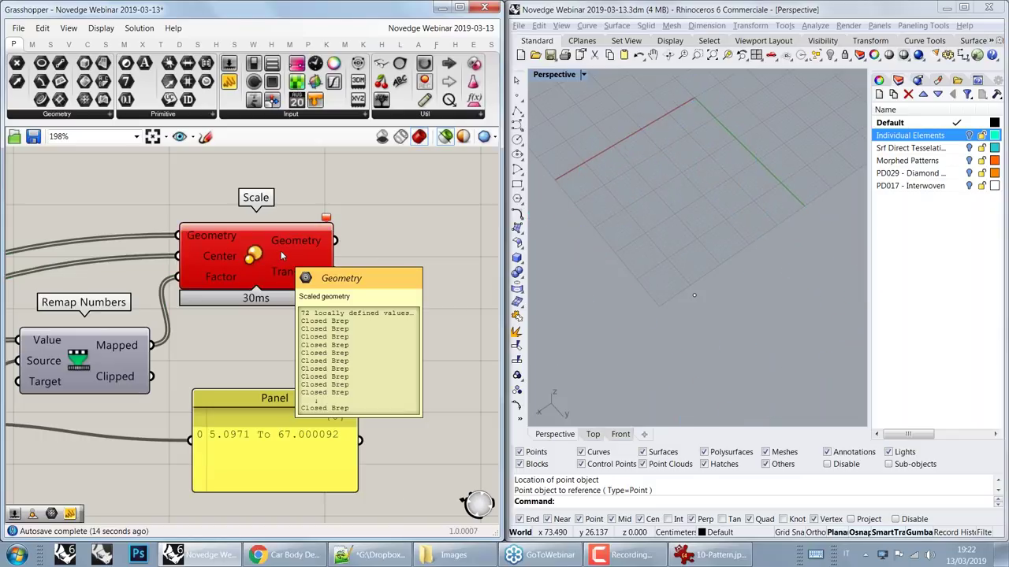
{"action": "left_click", "coordinate": [280, 251]}
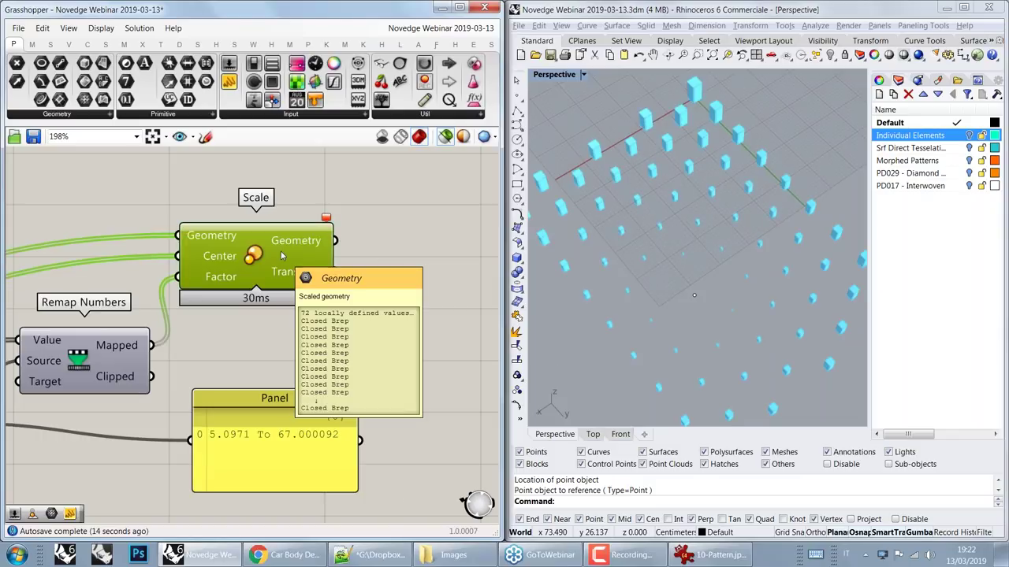
Step: Examine how the prisms are scaled around the reference point from closer and farther views
{"action": "left_click", "coordinate": [684, 306]}
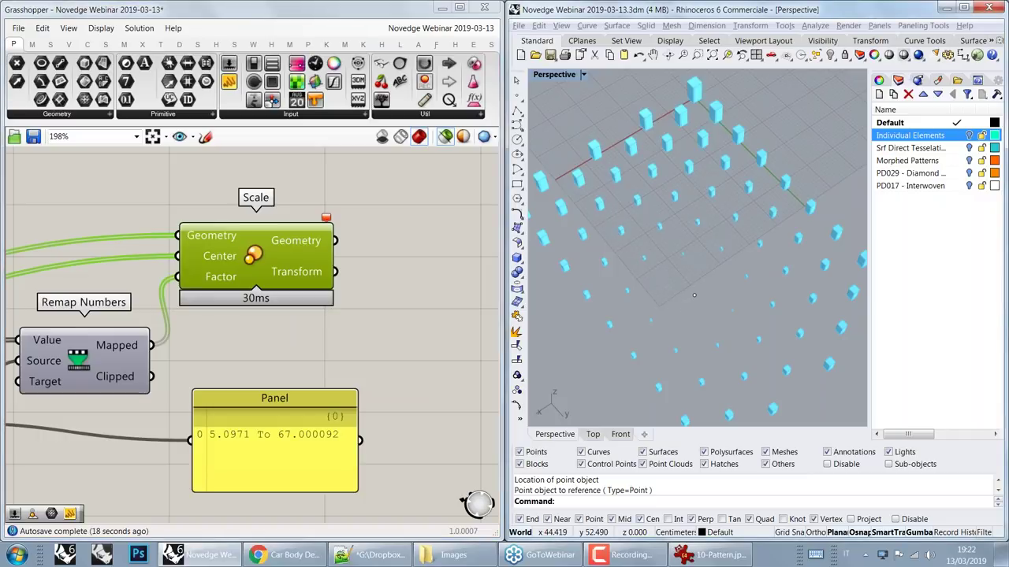
{"action": "right_click_drag", "start_coordinate": [694, 295], "coordinate": [710, 309]}
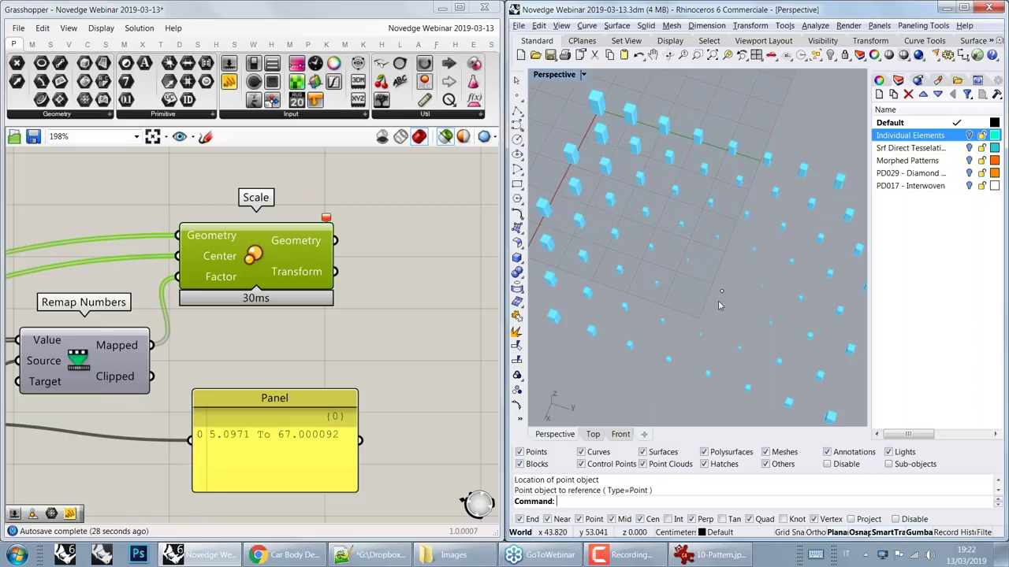
{"action": "scroll", "coordinate": [705, 300], "scroll_direction": "up", "scroll_amount": 5}
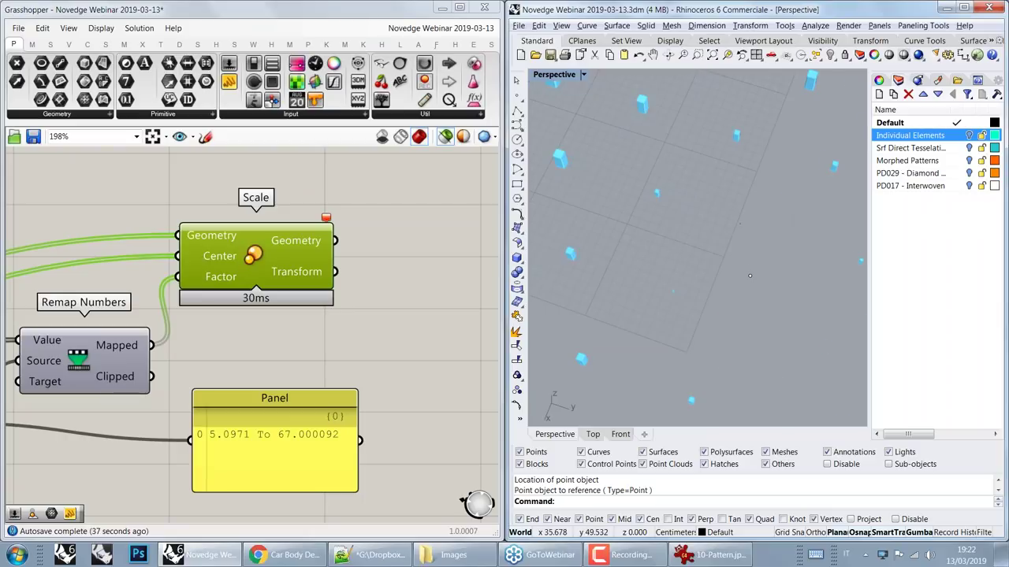
{"action": "scroll", "coordinate": [722, 253], "scroll_direction": "down", "scroll_amount": 3}
{"action": "scroll", "coordinate": [721, 252], "scroll_direction": "down", "scroll_amount": 3}
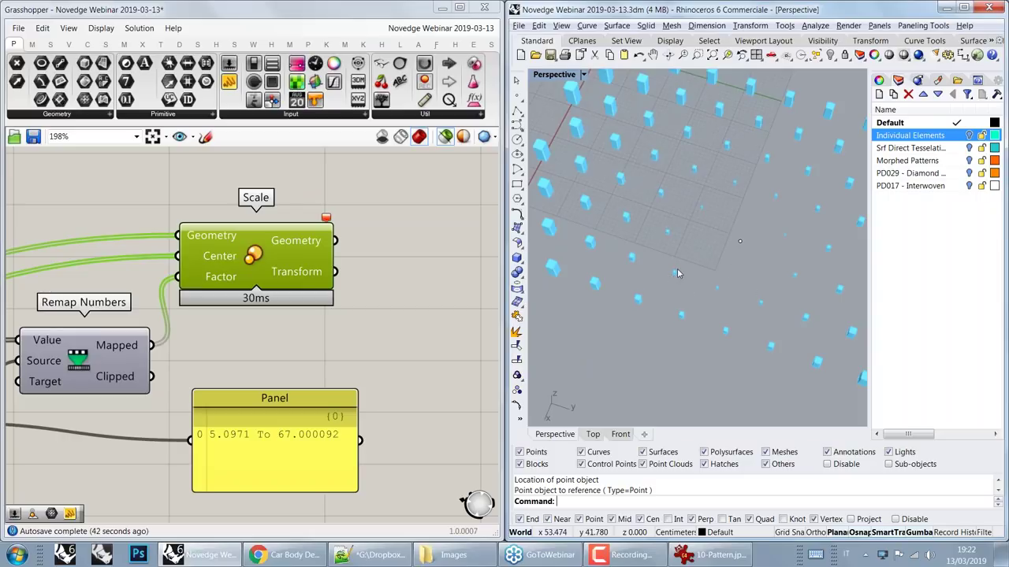
{"action": "scroll", "coordinate": [739, 240], "scroll_direction": "up", "scroll_amount": 3}
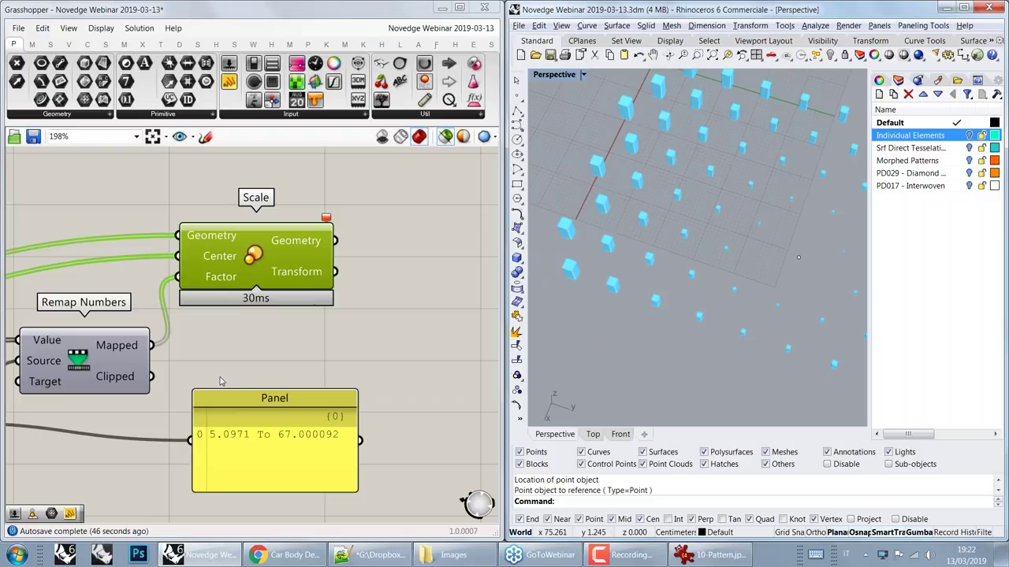
{"action": "scroll", "coordinate": [163, 337], "scroll_direction": "down", "scroll_amount": 3}
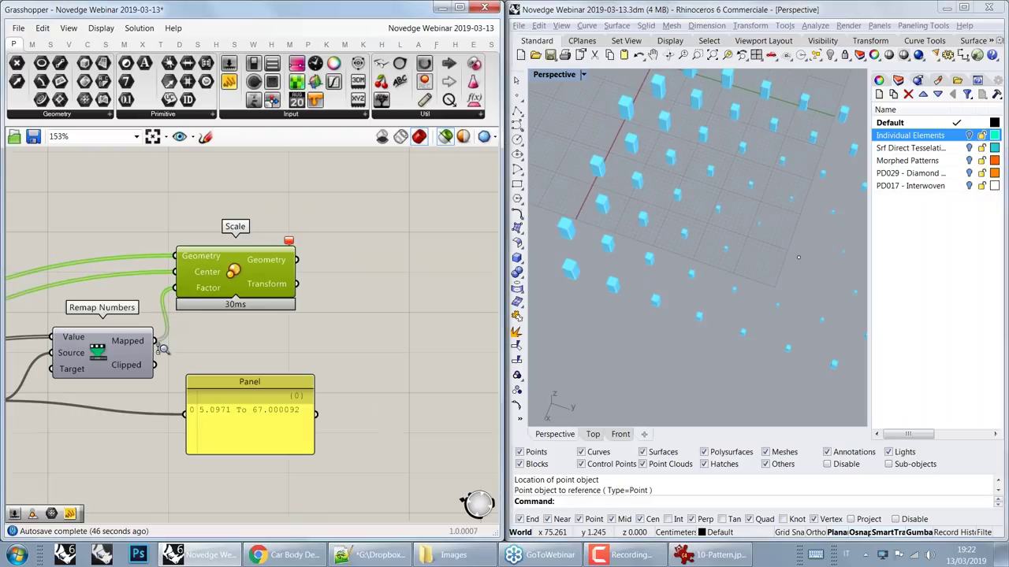
Step: Add a Number Slider to the empty canvas area below the Move and Distance components
{"action": "right_click_drag", "start_coordinate": [16, 417], "coordinate": [327, 315]}
{"action": "left_click_drag", "start_coordinate": [228, 63], "coordinate": [167, 362]}
{"action": "scroll", "coordinate": [142, 358], "scroll_direction": "up", "scroll_amount": 1}
{"action": "scroll", "coordinate": [143, 367], "scroll_direction": "up", "scroll_amount": 3}
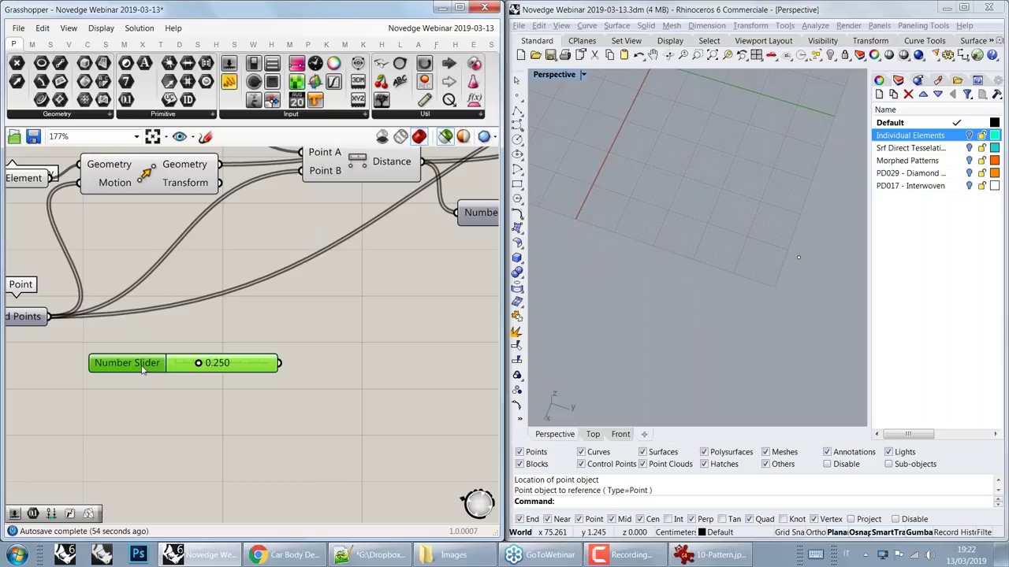
Step: Configure the slider with one decimal digit and a 0 to 1 numeric domain, and place a copy directly below it
{"action": "double_click", "coordinate": [143, 368]}
{"action": "left_click_drag", "start_coordinate": [171, 352], "coordinate": [145, 353]}
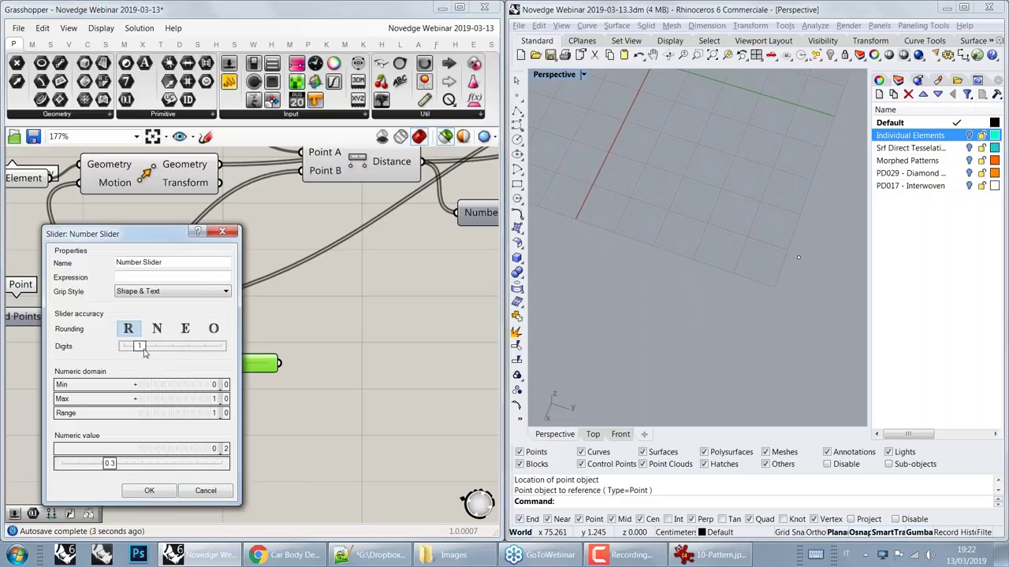
{"action": "double_click", "coordinate": [178, 384]}
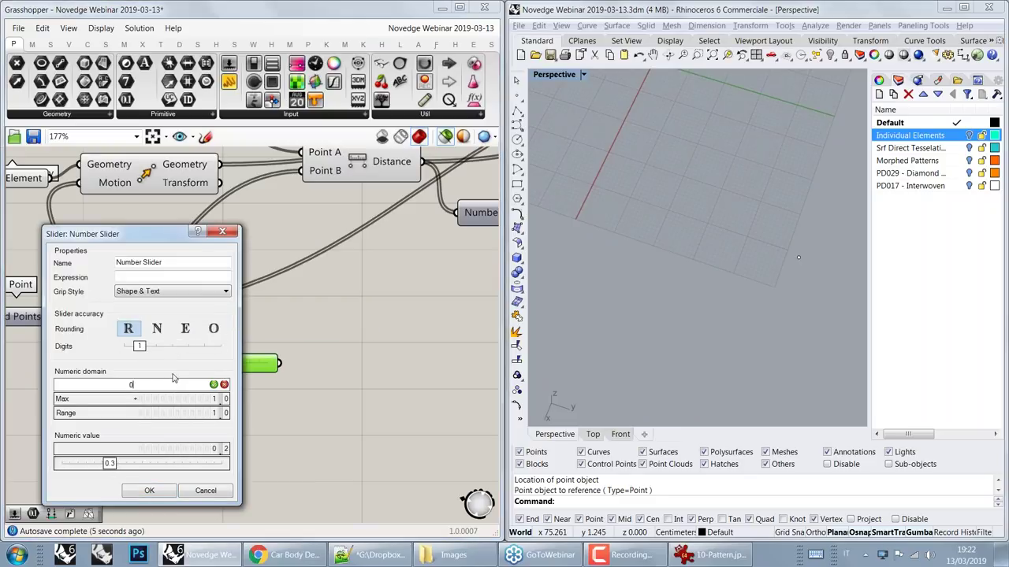
{"action": "type", "text": ".1"}
{"action": "double_click", "coordinate": [168, 399]}
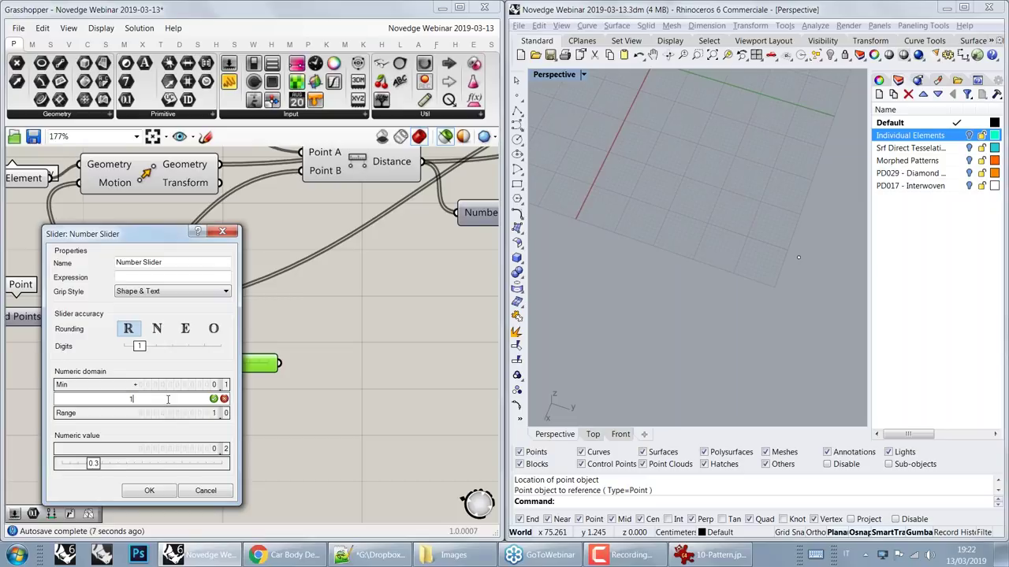
{"action": "left_click", "coordinate": [213, 399]}
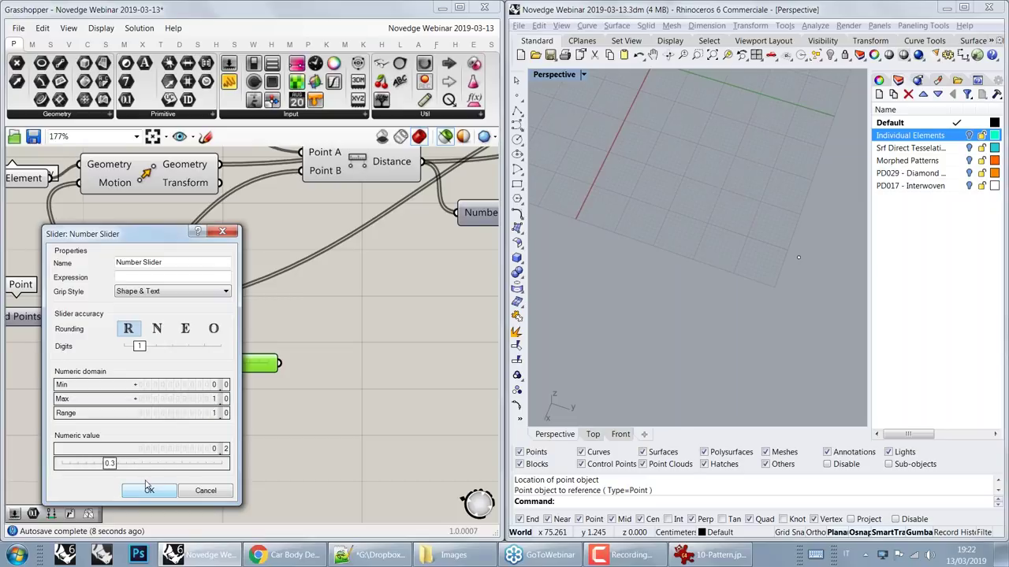
{"action": "left_click", "coordinate": [149, 489]}
{"action": "double_click", "coordinate": [147, 393]}
{"action": "left_click_drag", "start_coordinate": [146, 394], "coordinate": [146, 396], "text": "alt"}
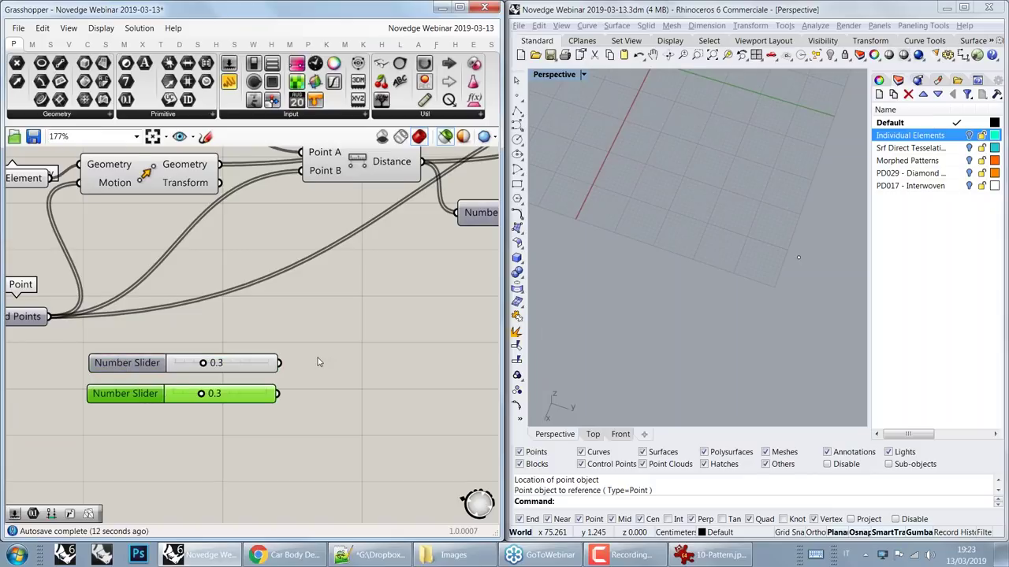
Step: Add a Construct Domain component and wire the upper slider into Domain start and the lower slider into Domain end
{"action": "right_click_drag", "start_coordinate": [318, 363], "coordinate": [188, 367]}
{"action": "left_click", "coordinate": [190, 371]}
{"action": "double_click", "coordinate": [189, 371]}
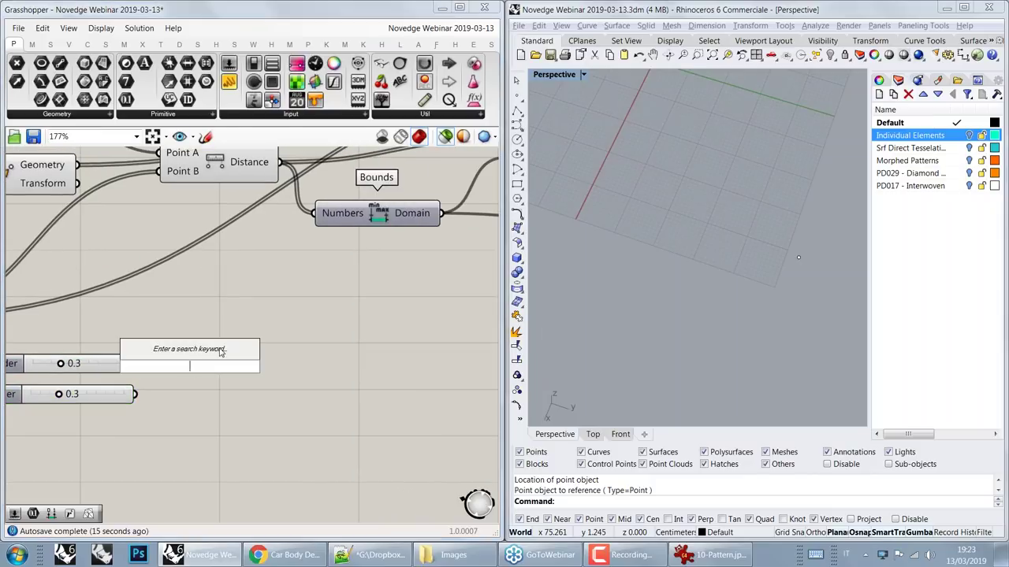
{"action": "type", "text": "domain"}
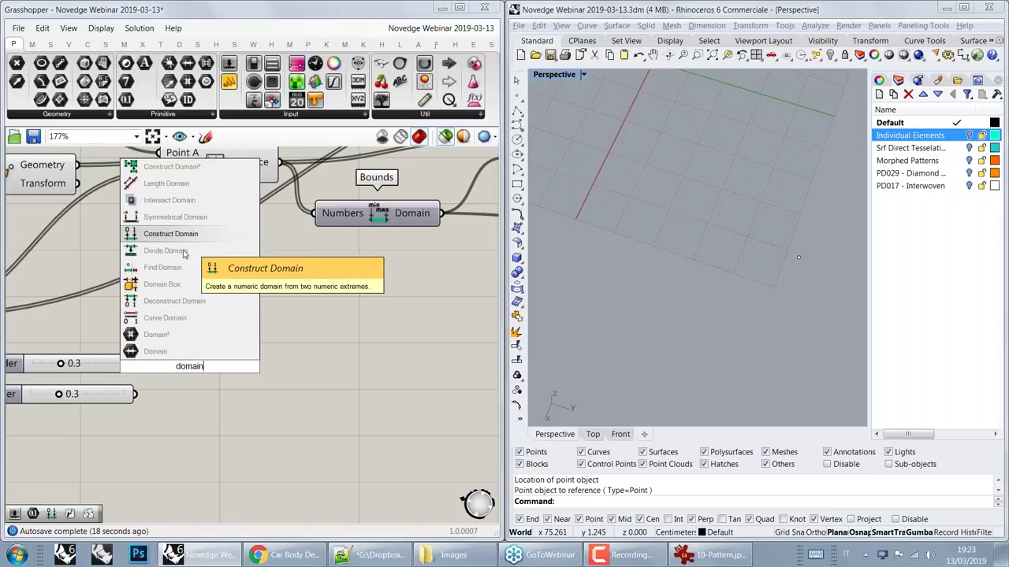
{"action": "left_click", "coordinate": [189, 236]}
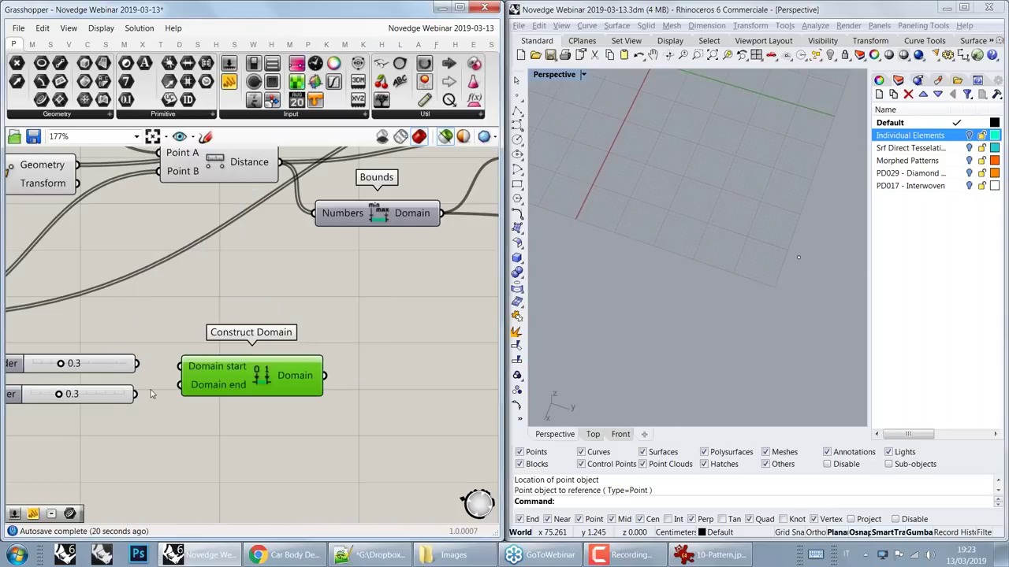
{"action": "left_click_drag", "start_coordinate": [135, 364], "coordinate": [181, 366]}
{"action": "left_click_drag", "start_coordinate": [136, 394], "coordinate": [182, 384]}
Step: Set the start slider to 0.1 and the end slider to 0.7, and show the constructed domain in a Panel
{"action": "right_click_drag", "start_coordinate": [263, 362], "coordinate": [353, 312]}
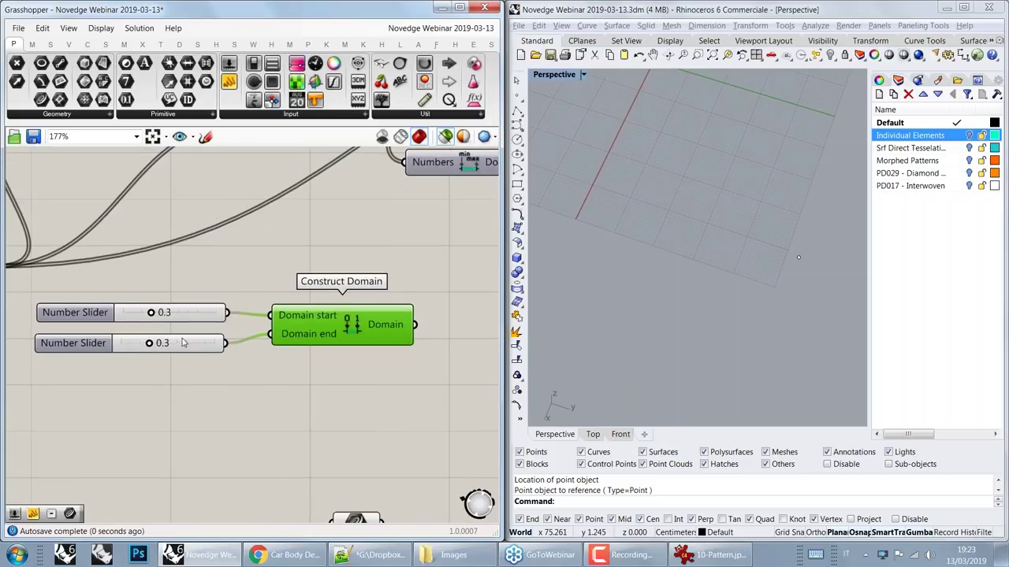
{"action": "left_click_drag", "start_coordinate": [149, 313], "coordinate": [186, 343]}
{"action": "left_click_drag", "start_coordinate": [228, 81], "coordinate": [455, 323]}
{"action": "right_click_drag", "start_coordinate": [487, 328], "coordinate": [291, 286]}
{"action": "right_click_drag", "start_coordinate": [353, 311], "coordinate": [333, 402]}
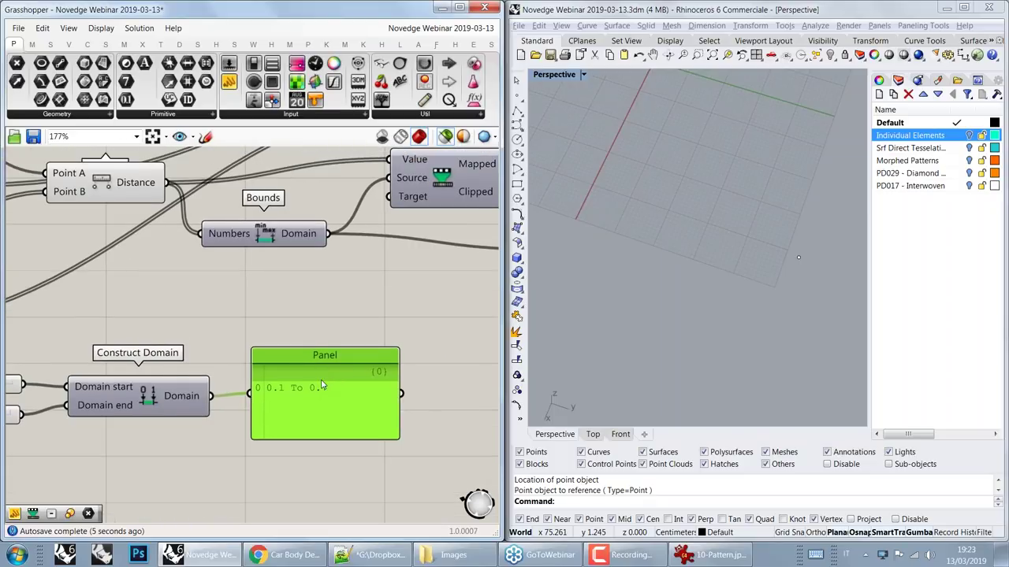
{"action": "right_click_drag", "start_coordinate": [362, 335], "coordinate": [287, 388]}
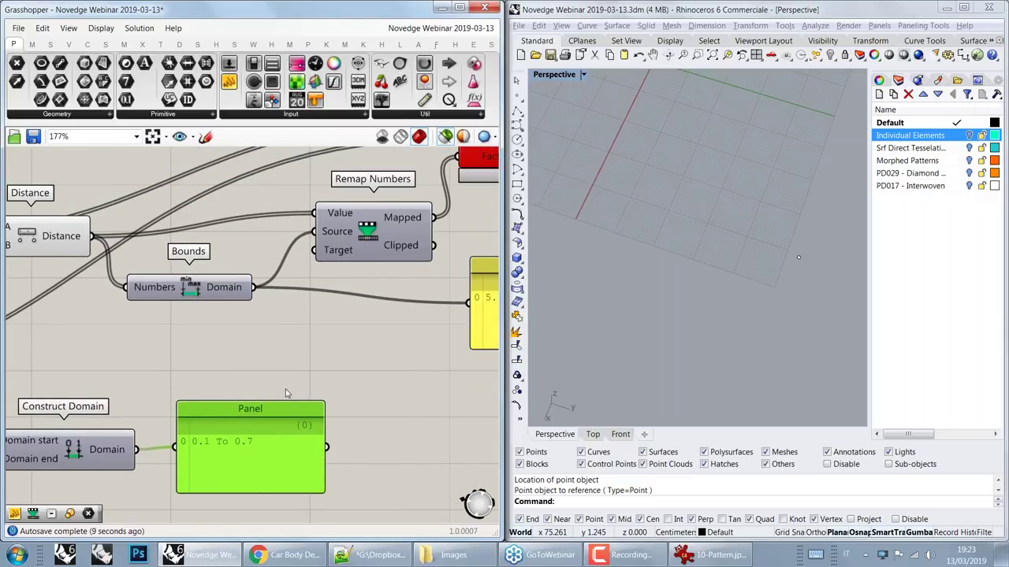
{"action": "right_click_drag", "start_coordinate": [302, 314], "coordinate": [296, 381]}
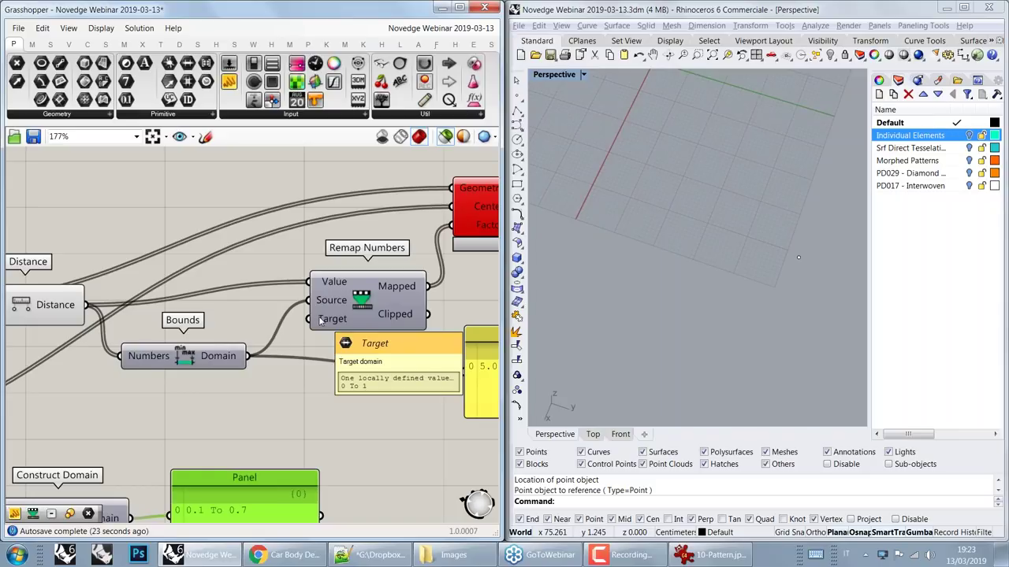
Step: Delete the Construct Domain's panel and wire its Domain output into the Target input of Remap Numbers
{"action": "right_click_drag", "start_coordinate": [277, 404], "coordinate": [256, 327]}
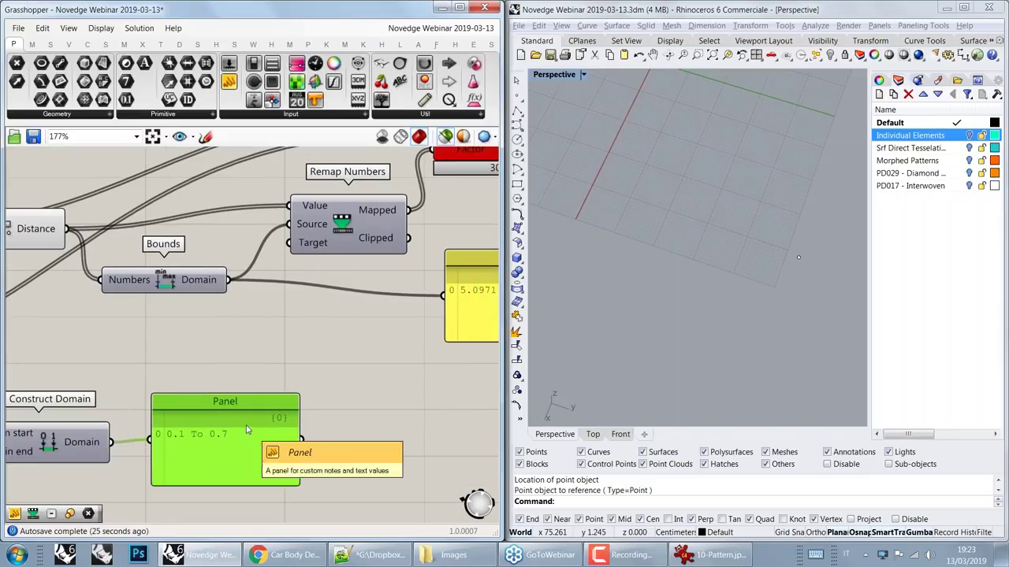
{"action": "key", "text": "Delete"}
{"action": "left_click_drag", "start_coordinate": [110, 442], "coordinate": [289, 243]}
Step: Try a Domain start value of 0.5 and examine how the prisms in the array are scaled
{"action": "right_click_drag", "start_coordinate": [352, 229], "coordinate": [168, 368]}
{"action": "left_click", "coordinate": [315, 272]}
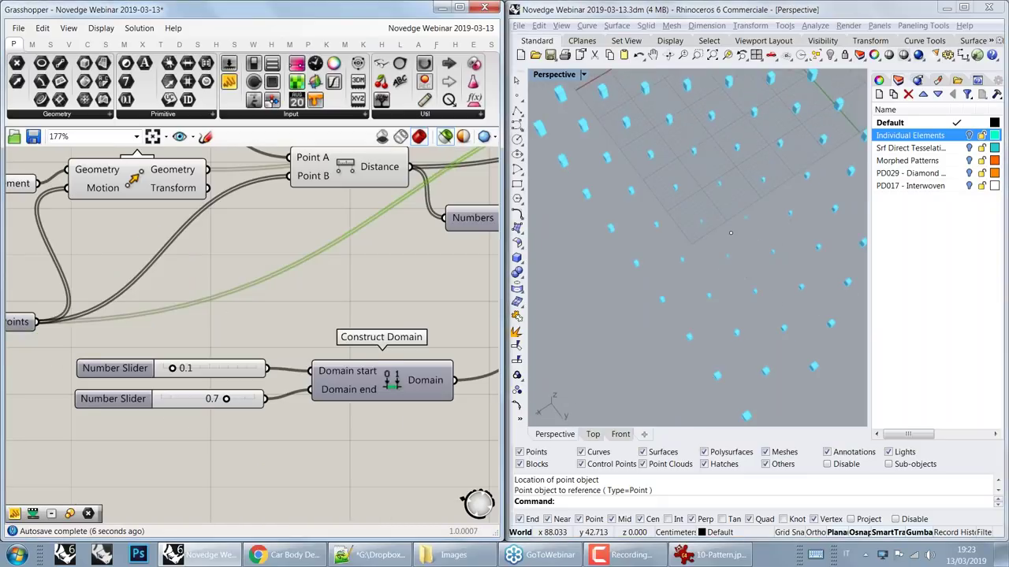
{"action": "scroll", "coordinate": [191, 351], "scroll_direction": "up", "scroll_amount": 3}
{"action": "left_click_drag", "start_coordinate": [162, 377], "coordinate": [219, 377]}
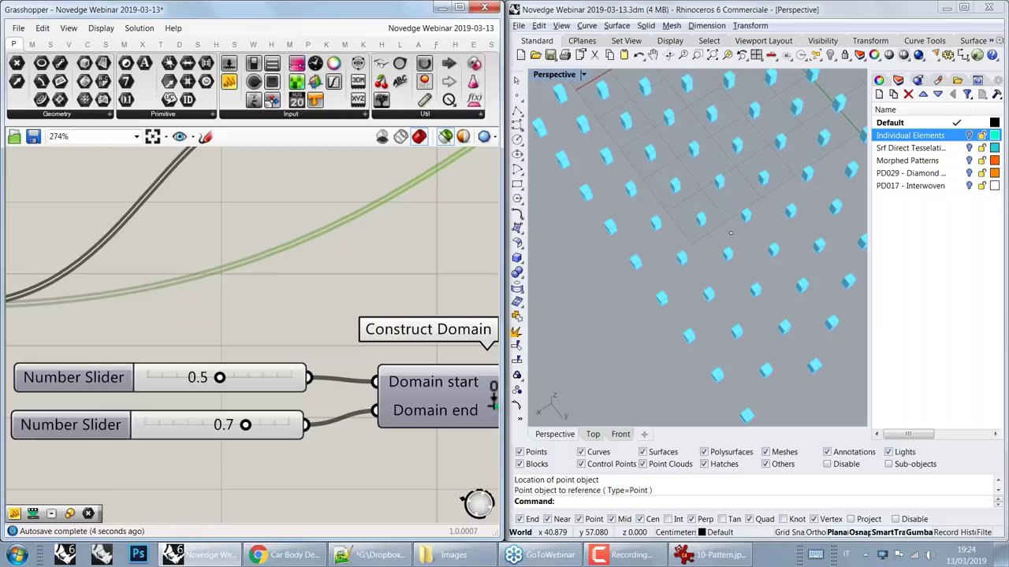
{"action": "right_click_drag", "start_coordinate": [730, 233], "coordinate": [736, 233]}
Step: Reverse the target domain by setting the Domain end slider to 0.0 and the Domain start slider to 1.0
{"action": "left_click_drag", "start_coordinate": [245, 425], "coordinate": [145, 426]}
{"action": "left_click_drag", "start_coordinate": [221, 377], "coordinate": [292, 383]}
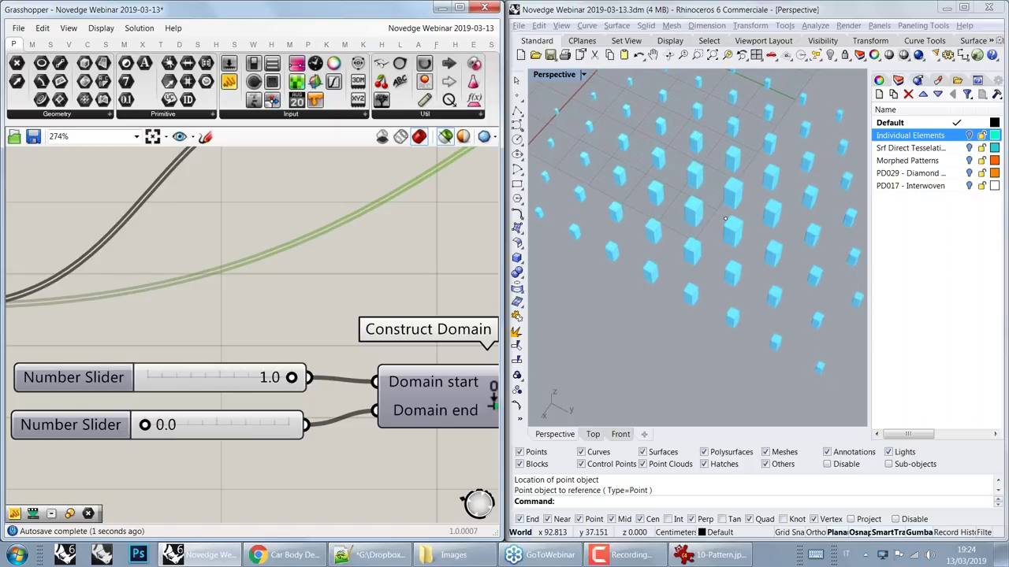
{"action": "right_click_drag", "start_coordinate": [721, 193], "coordinate": [723, 225]}
{"action": "scroll", "coordinate": [715, 225], "scroll_direction": "down", "scroll_amount": 5}
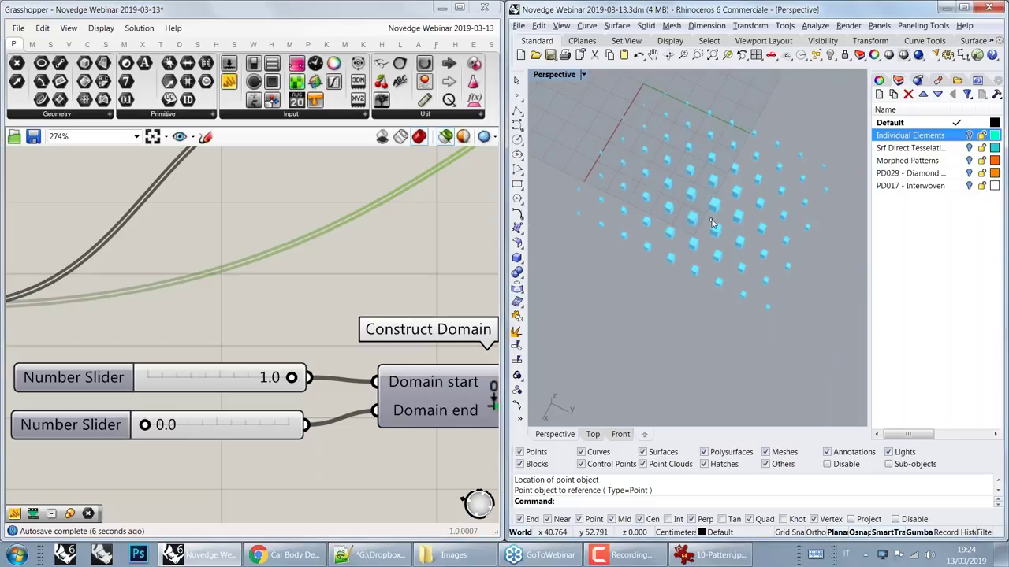
Step: Move the reference point in plan through the prism array toward the origin and examine the rescaled prisms from above
{"action": "left_click", "coordinate": [712, 221]}
{"action": "left_click_drag", "start_coordinate": [720, 257], "coordinate": [660, 220]}
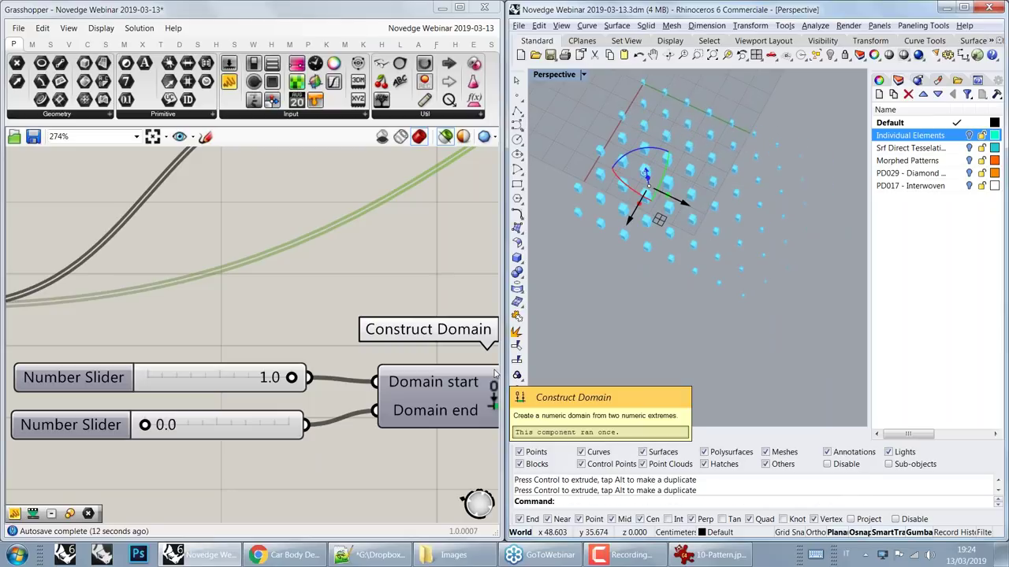
{"action": "right_click_drag", "start_coordinate": [659, 264], "coordinate": [694, 303]}
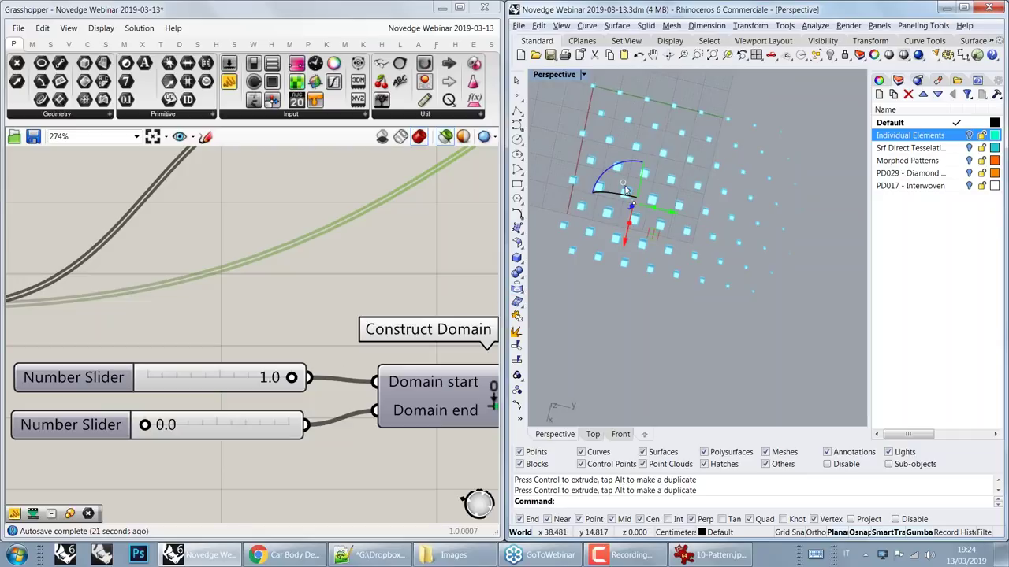
{"action": "right_click_drag", "start_coordinate": [624, 189], "coordinate": [619, 205]}
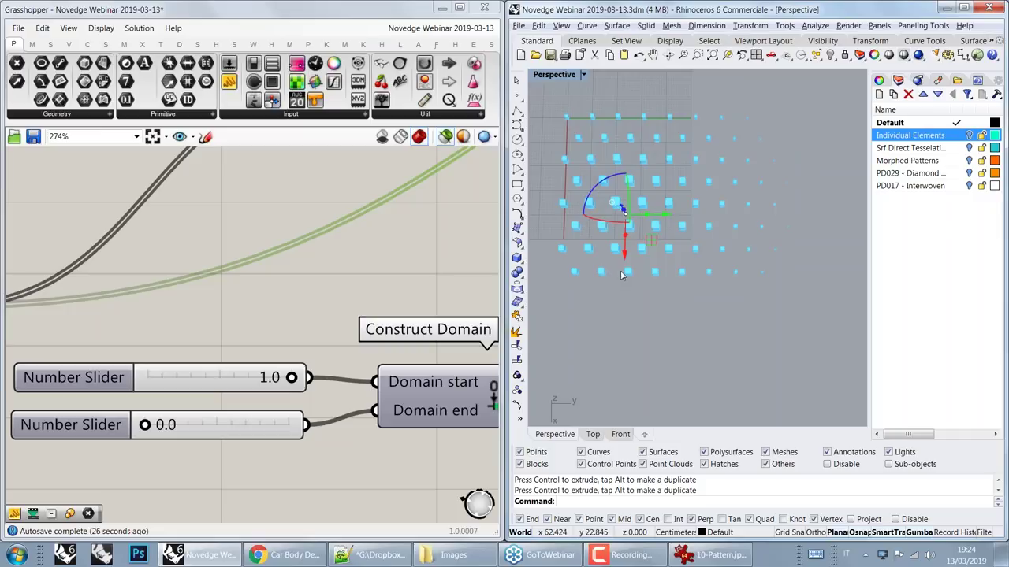
{"action": "scroll", "coordinate": [561, 243], "scroll_direction": "down", "scroll_amount": 3}
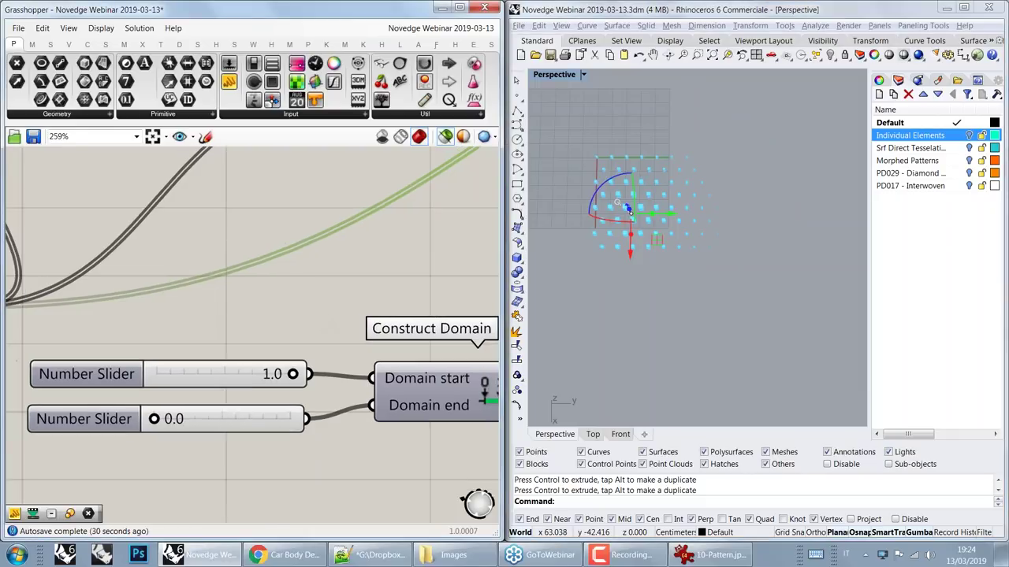
Step: Preview the unscaled array and draw a single-segment polyline beside it, roughly parallel to the red X axis
{"action": "scroll", "coordinate": [314, 314], "scroll_direction": "down", "scroll_amount": 5}
{"action": "right_click_drag", "start_coordinate": [322, 174], "coordinate": [331, 227]}
{"action": "left_click", "coordinate": [331, 227]}
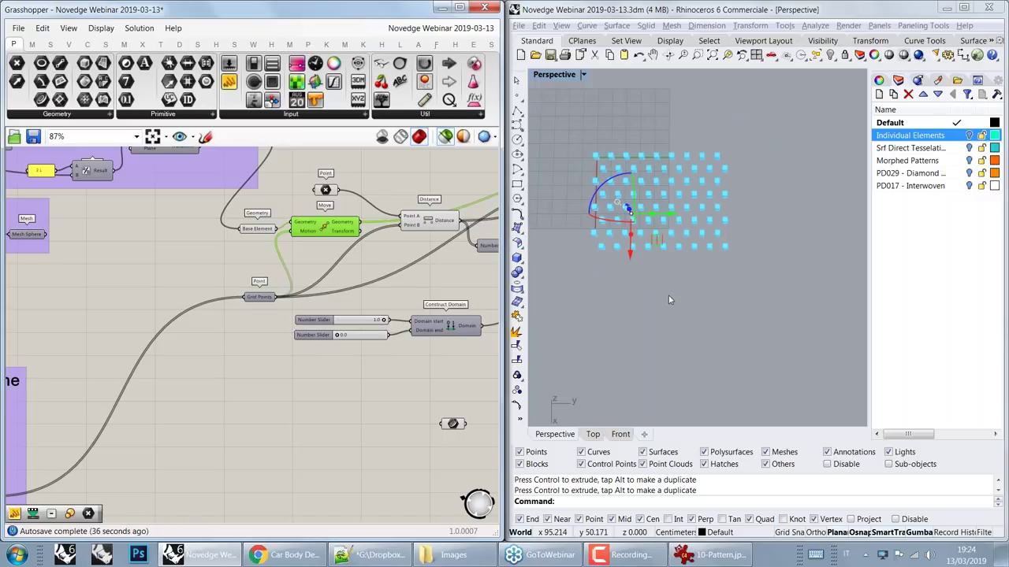
{"action": "left_click", "coordinate": [666, 299]}
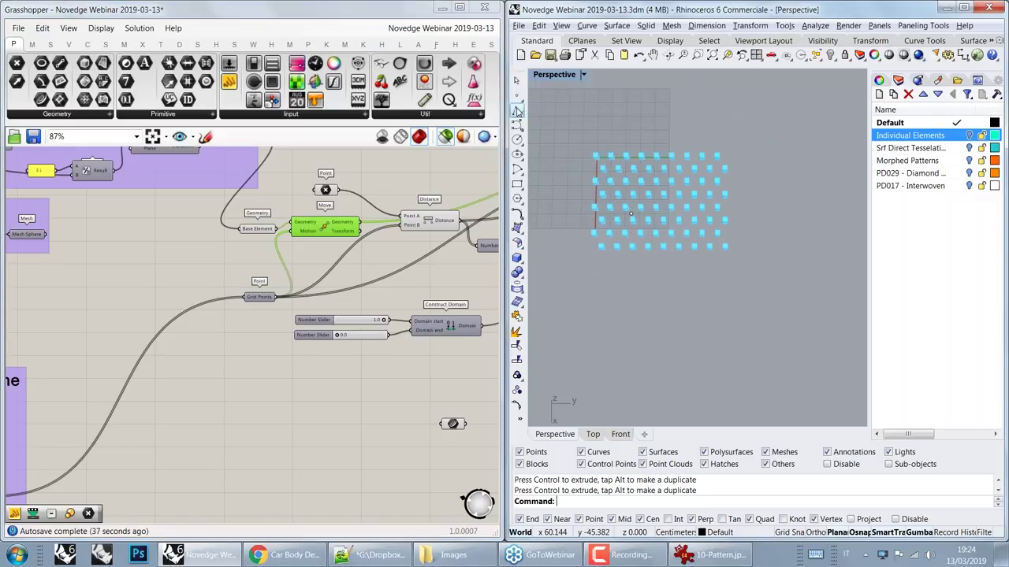
{"action": "left_click", "coordinate": [517, 124]}
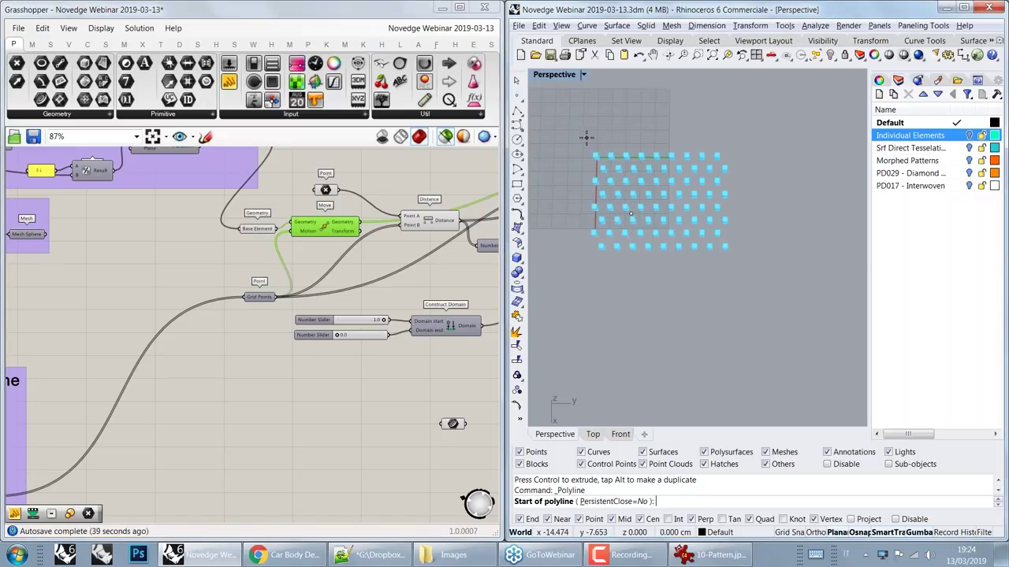
{"action": "left_click", "coordinate": [587, 137]}
{"action": "left_click", "coordinate": [584, 266]}
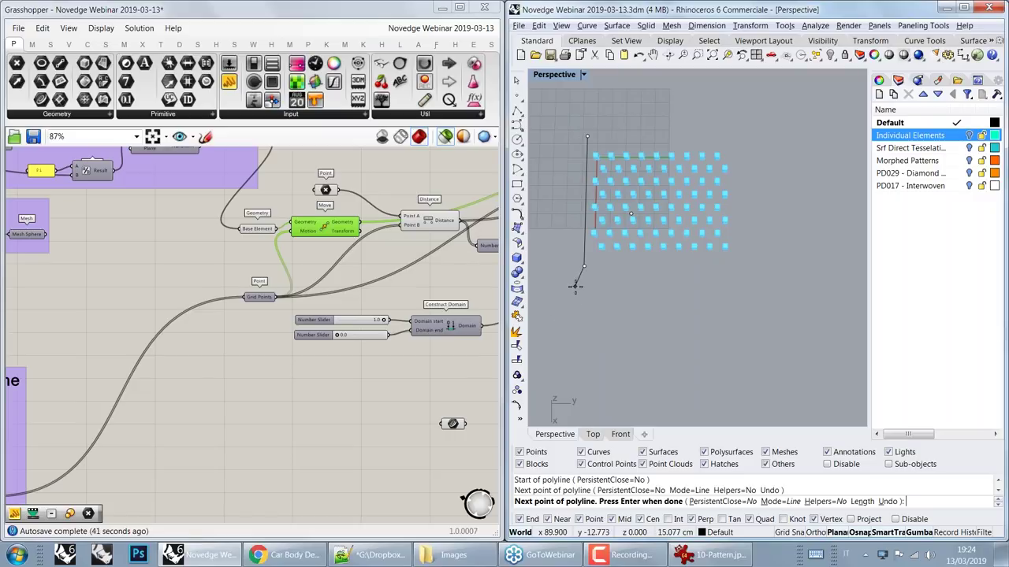
{"action": "key", "text": "Return"}
Step: Add a Curve parameter below the Grid Points parameter and reference the drawn line as its single curve
{"action": "left_click", "coordinate": [587, 193]}
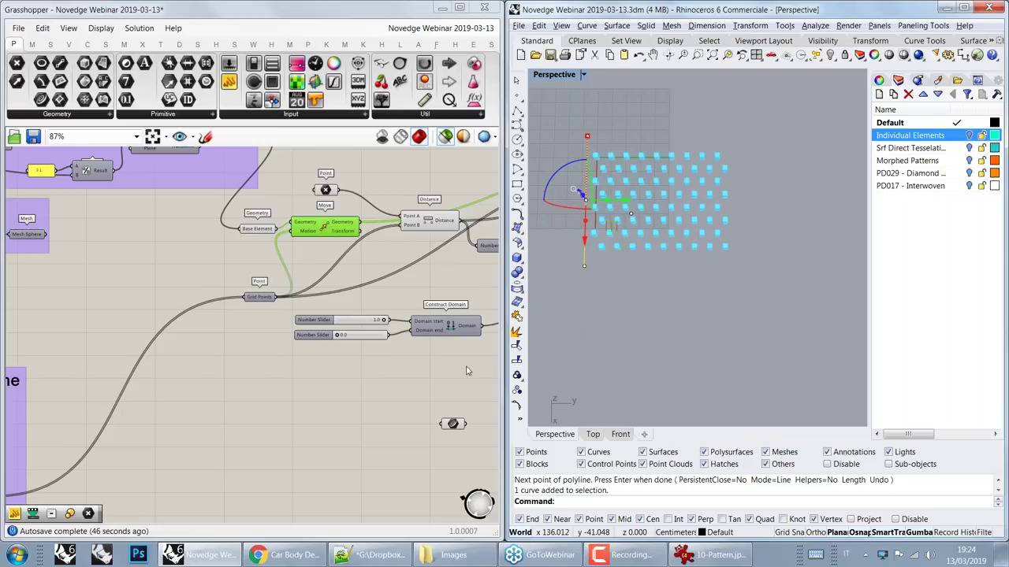
{"action": "left_click", "coordinate": [267, 374]}
{"action": "left_click", "coordinate": [267, 368]}
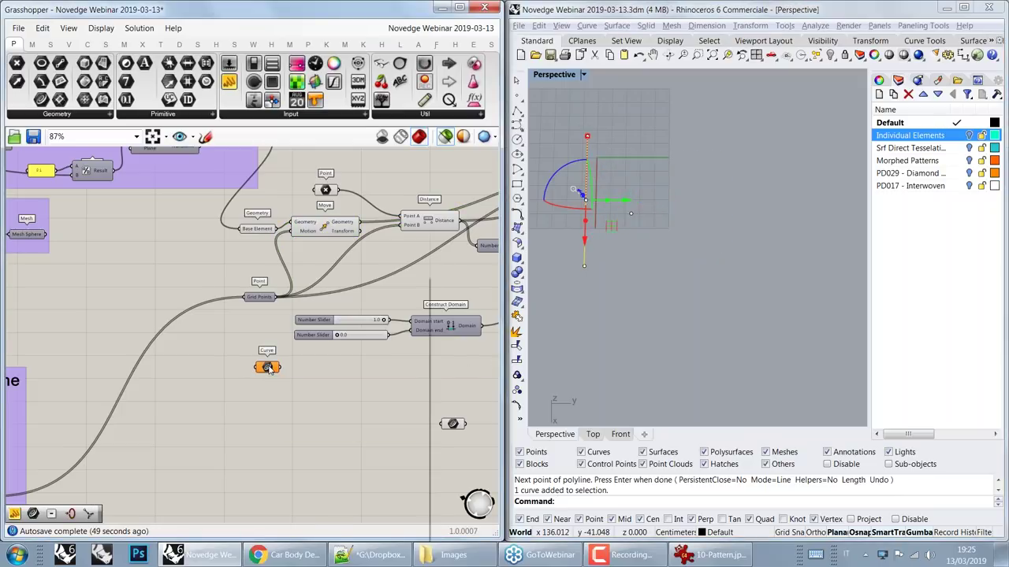
{"action": "right_click", "coordinate": [267, 368]}
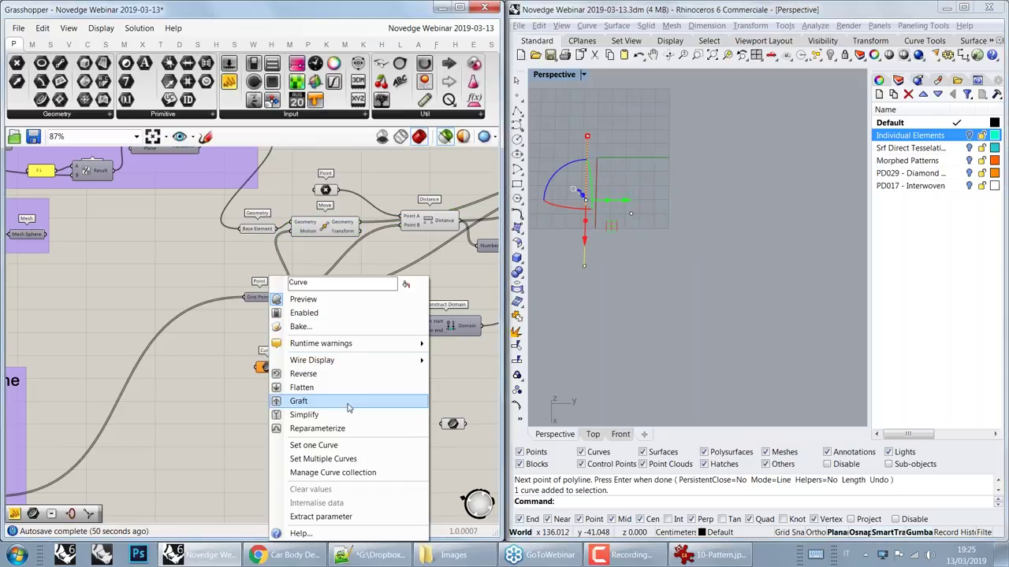
{"action": "left_click", "coordinate": [332, 445]}
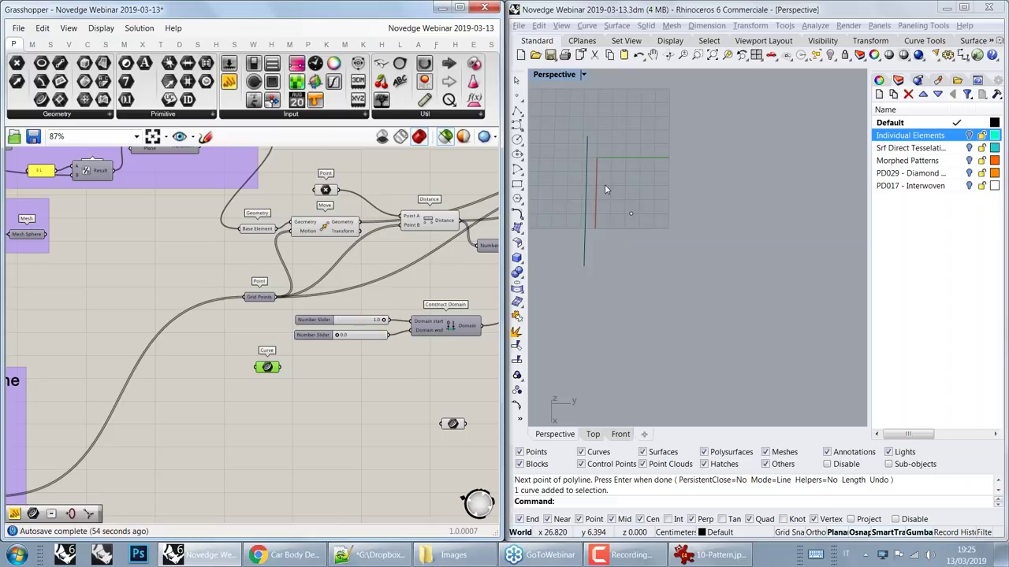
Step: Check the grid points against the referenced line and add a Curve Closest Point component beside the Curve parameter
{"action": "scroll", "coordinate": [311, 355], "scroll_direction": "up", "scroll_amount": 3}
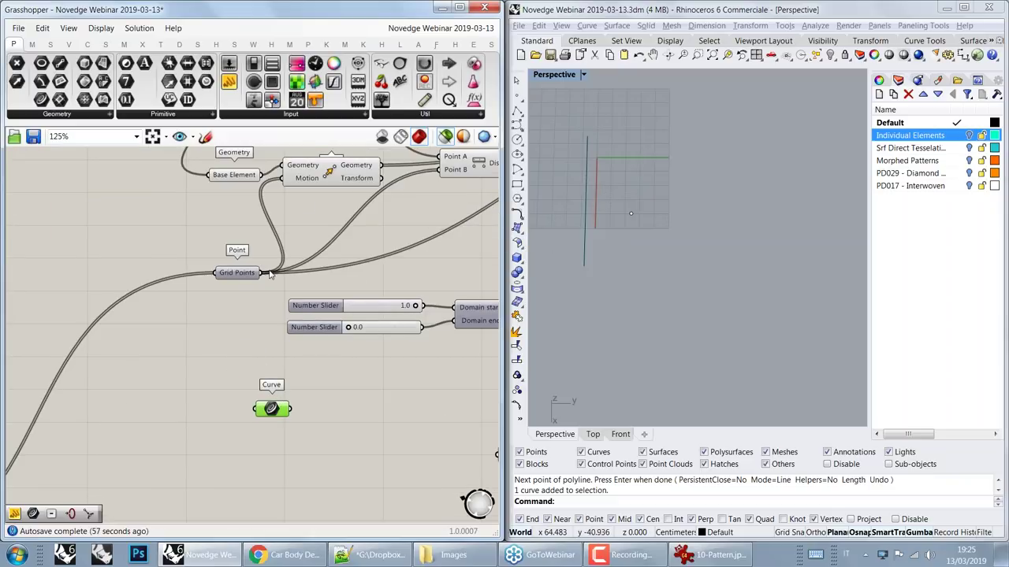
{"action": "right_click_drag", "start_coordinate": [269, 280], "coordinate": [208, 274]}
{"action": "left_click", "coordinate": [186, 267]}
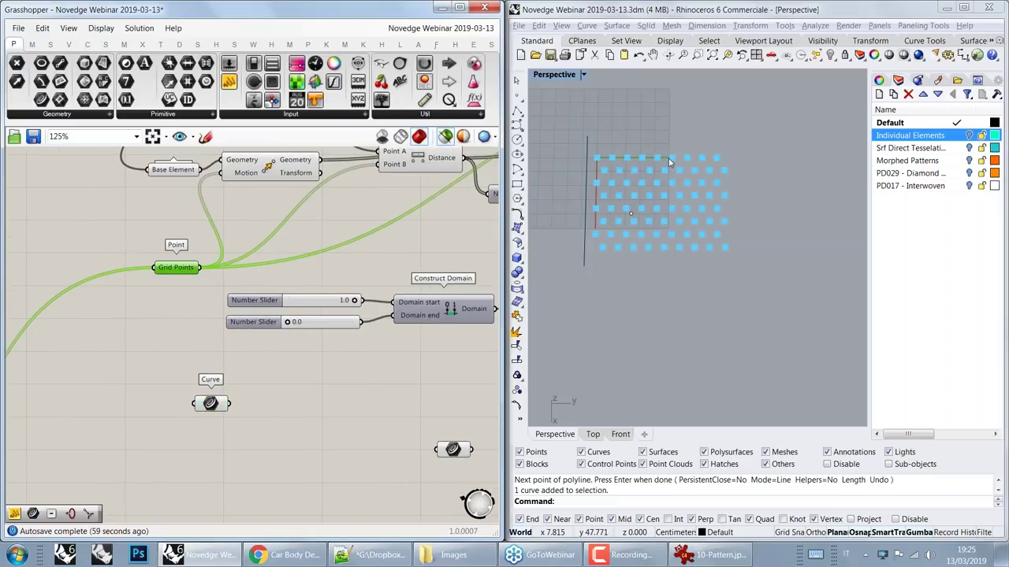
{"action": "scroll", "coordinate": [669, 162], "scroll_direction": "up", "scroll_amount": 2}
{"action": "scroll", "coordinate": [595, 173], "scroll_direction": "up", "scroll_amount": 2}
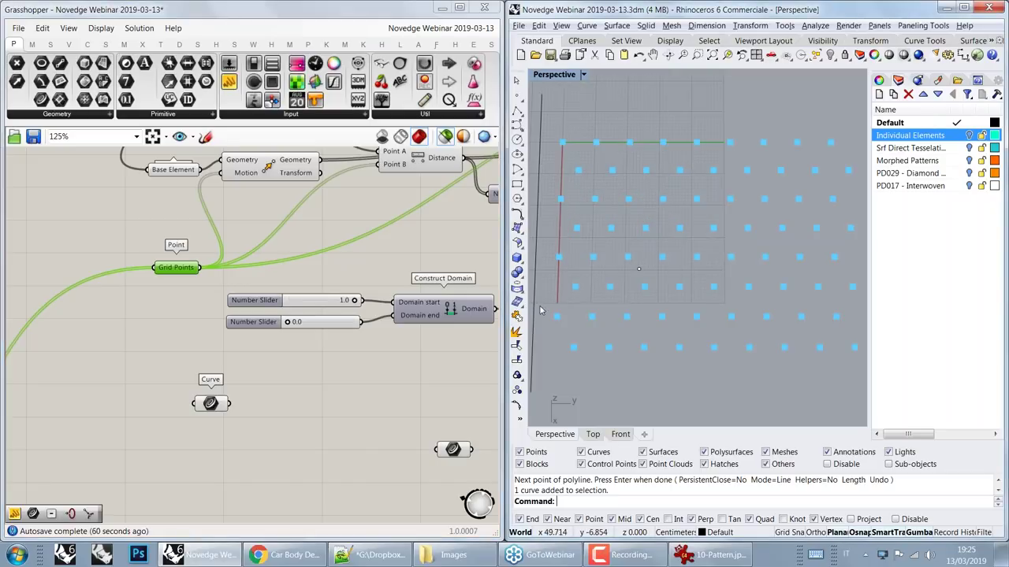
{"action": "left_click", "coordinate": [285, 383]}
{"action": "double_click", "coordinate": [286, 382]}
{"action": "type", "text": "closes"}
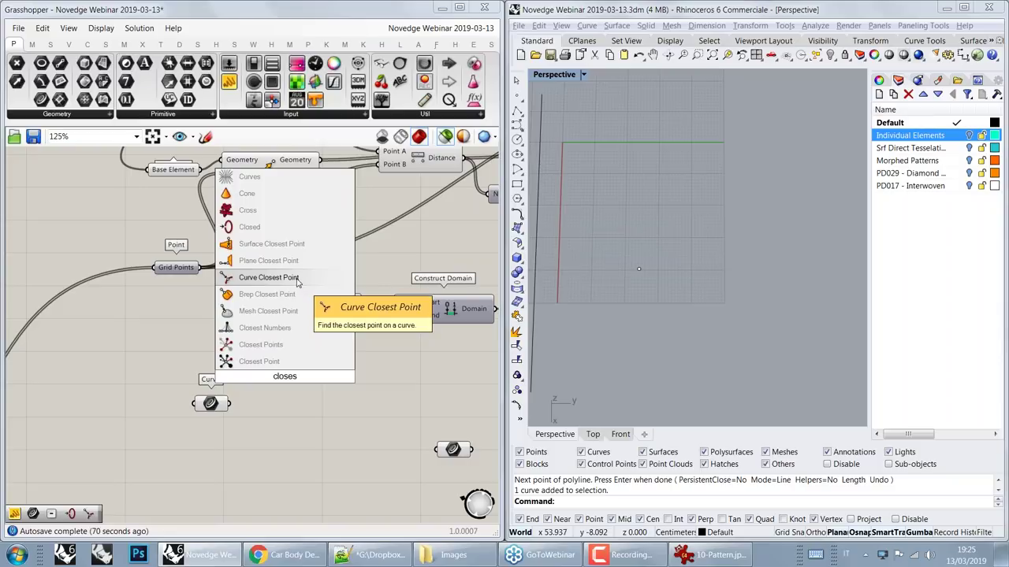
{"action": "left_click", "coordinate": [297, 281]}
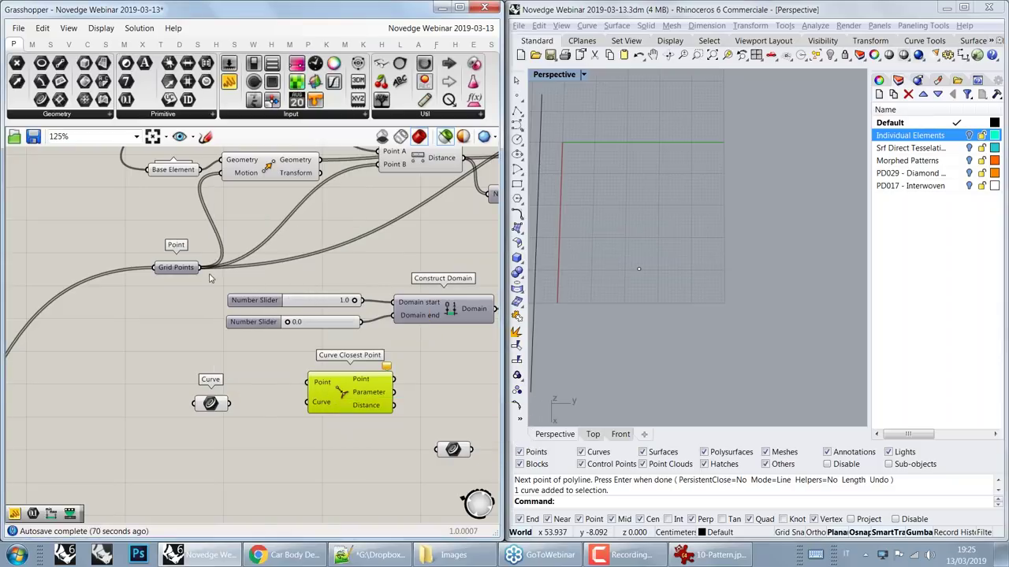
Step: Connect Grid Points to the Point input and the referenced Curve to the Curve input of Curve Closest Point
{"action": "left_click_drag", "start_coordinate": [200, 268], "coordinate": [308, 383]}
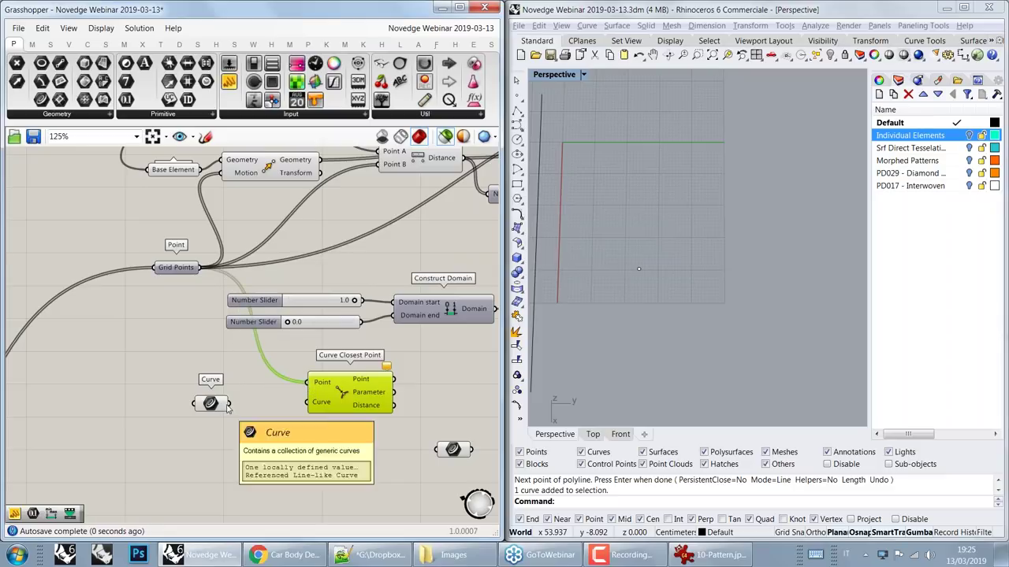
{"action": "left_click_drag", "start_coordinate": [228, 404], "coordinate": [309, 403]}
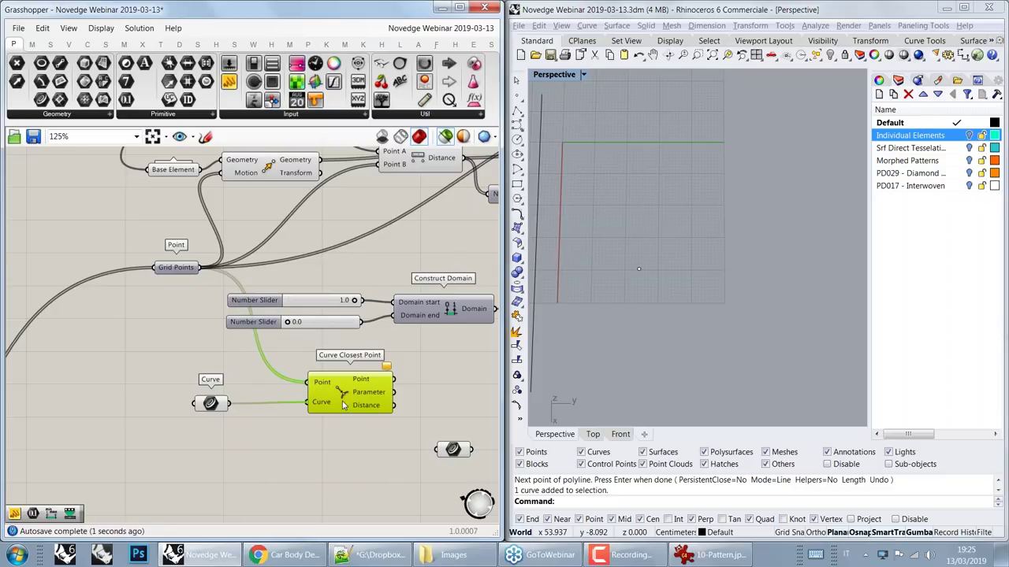
{"action": "right_click_drag", "start_coordinate": [387, 384], "coordinate": [253, 363]}
{"action": "mouse_move", "coordinate": [247, 388]}
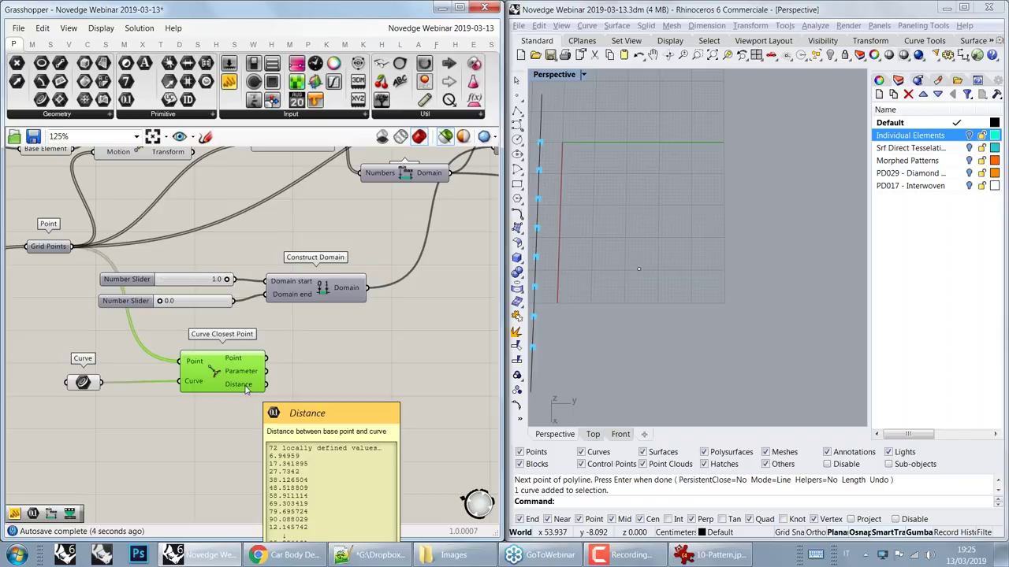
Step: Add a panel fed by the Distance output of Curve Closest Point and enlarge it to list the distances
{"action": "right_click_drag", "start_coordinate": [276, 339], "coordinate": [183, 346]}
{"action": "left_click", "coordinate": [228, 85]}
{"action": "left_click", "coordinate": [292, 383]}
{"action": "left_click_drag", "start_coordinate": [171, 392], "coordinate": [238, 383]}
{"action": "right_click_drag", "start_coordinate": [328, 306], "coordinate": [350, 380]}
{"action": "left_click_drag", "start_coordinate": [218, 219], "coordinate": [218, 216]}
{"action": "right_click_drag", "start_coordinate": [347, 379], "coordinate": [355, 257]}
{"action": "left_click_drag", "start_coordinate": [339, 367], "coordinate": [344, 481]}
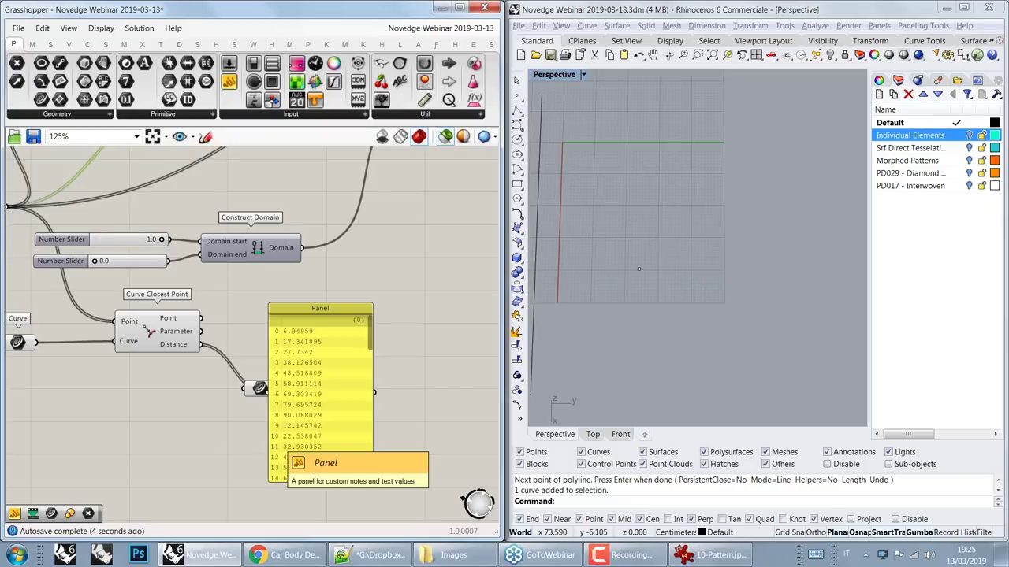
Step: Delete the distance panel and the leftover parameter behind it
{"action": "left_click", "coordinate": [307, 406]}
{"action": "key", "text": "Delete"}
{"action": "left_click", "coordinate": [265, 388]}
{"action": "key", "text": "Delete"}
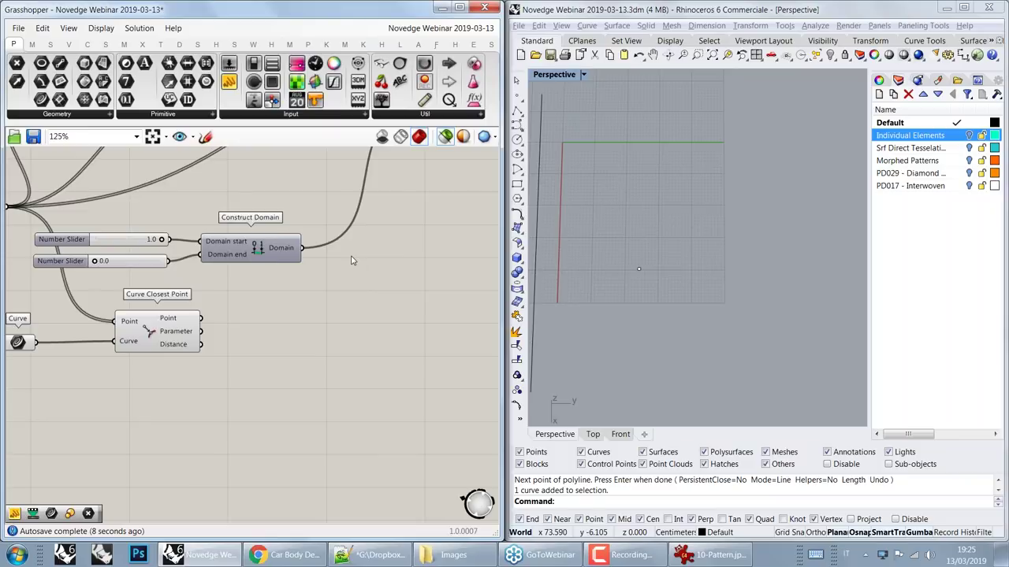
Step: Add a Remap Numbers component beside Curve Closest Point and connect the Distance output to its Value input
{"action": "scroll", "coordinate": [354, 260], "scroll_direction": "down", "scroll_amount": 2}
{"action": "right_click_drag", "start_coordinate": [354, 260], "coordinate": [305, 189]}
{"action": "left_click_drag", "start_coordinate": [142, 365], "coordinate": [132, 365]}
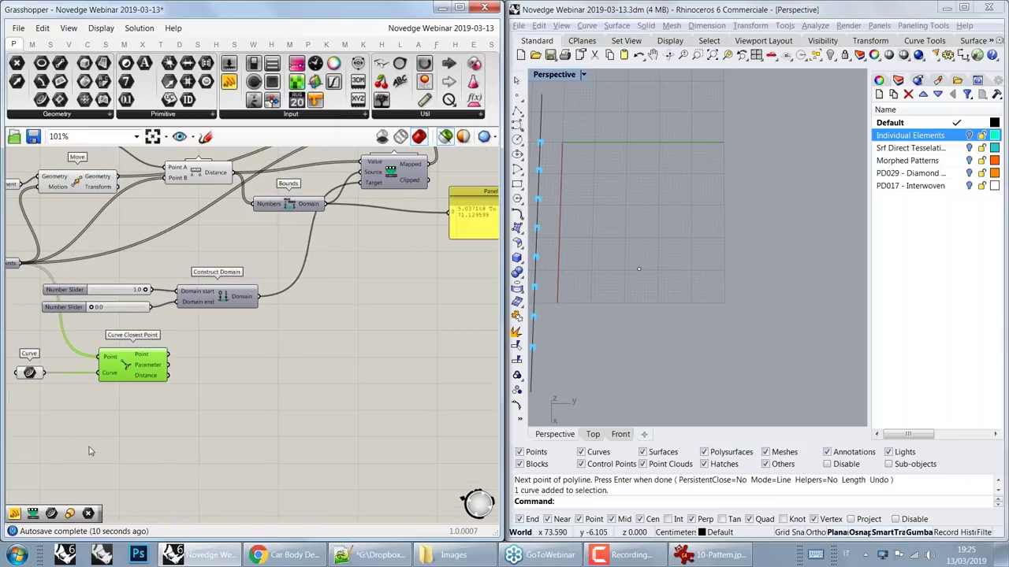
{"action": "left_click", "coordinate": [224, 378]}
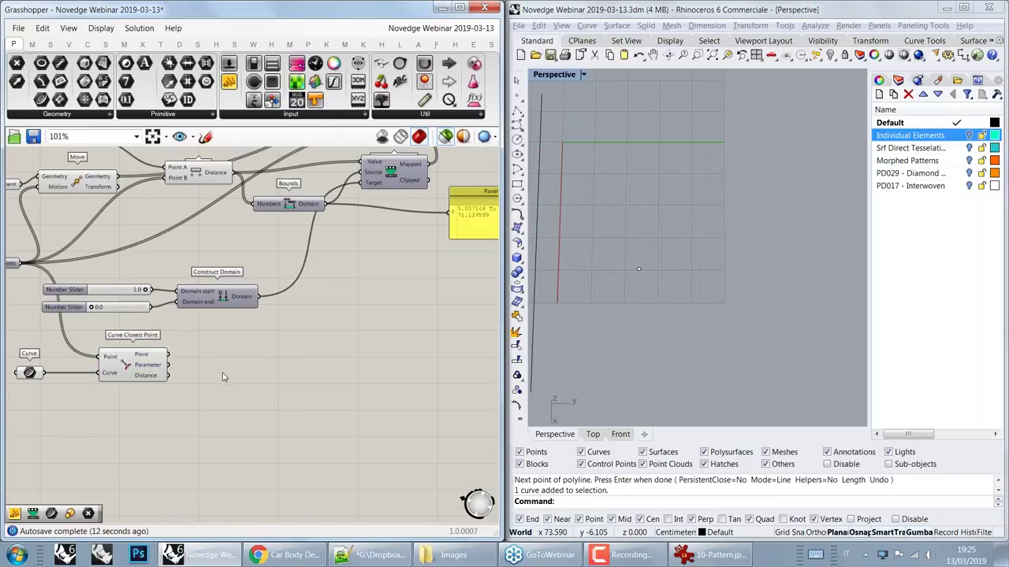
{"action": "double_click", "coordinate": [221, 373]}
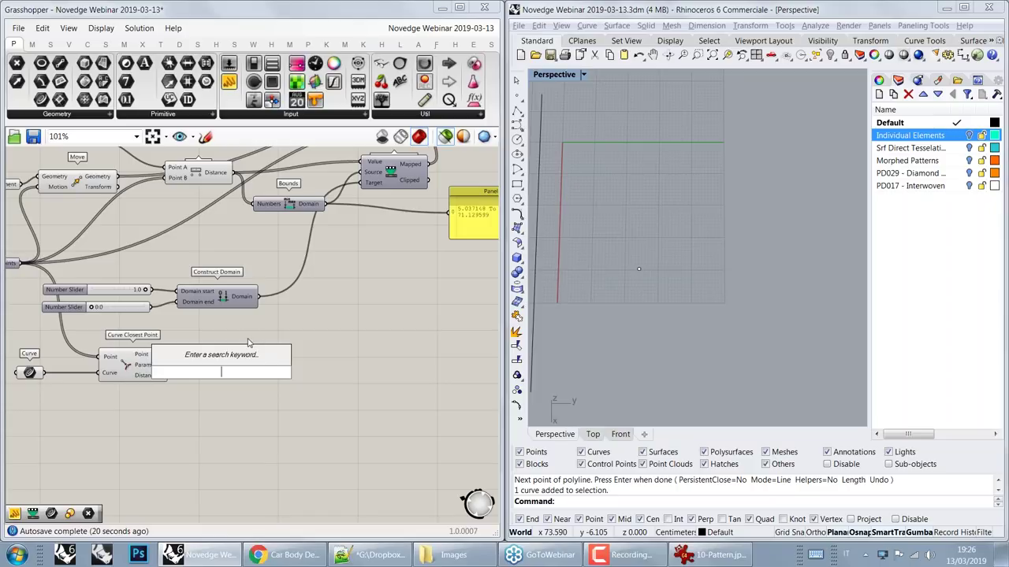
{"action": "type", "text": "rema"}
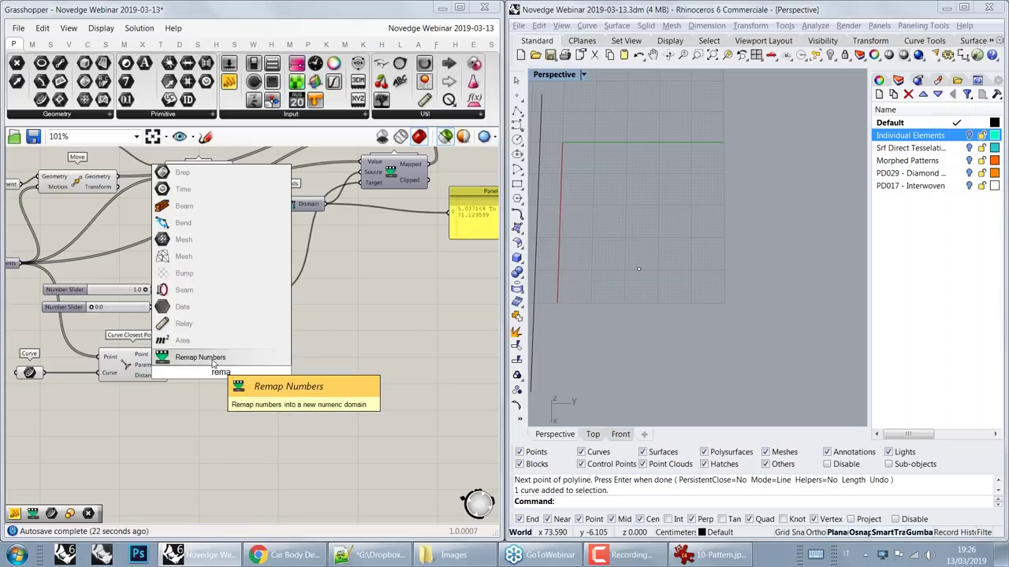
{"action": "left_click", "coordinate": [212, 361]}
{"action": "left_click_drag", "start_coordinate": [169, 376], "coordinate": [344, 353]}
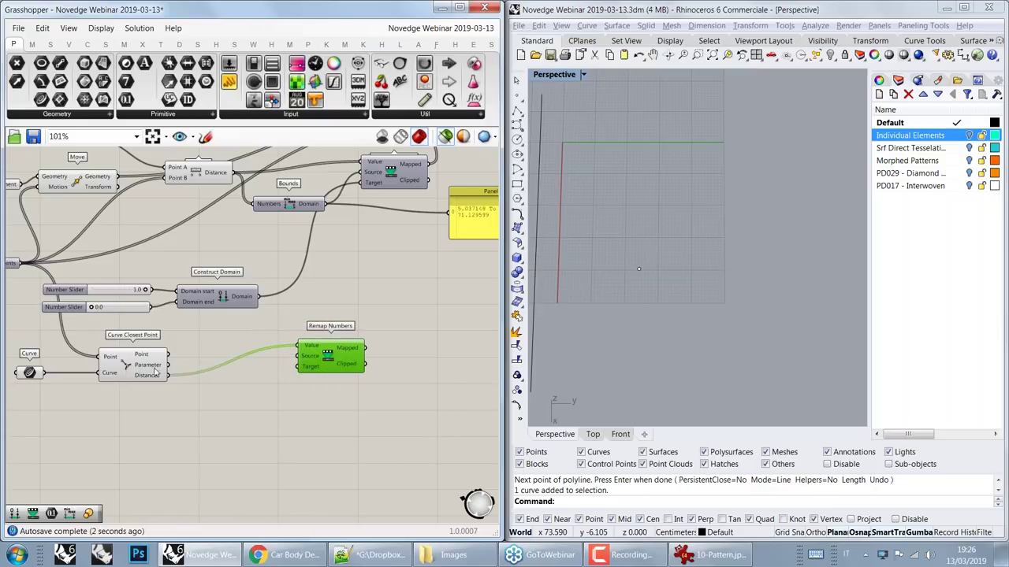
{"action": "mouse_move", "coordinate": [149, 380]}
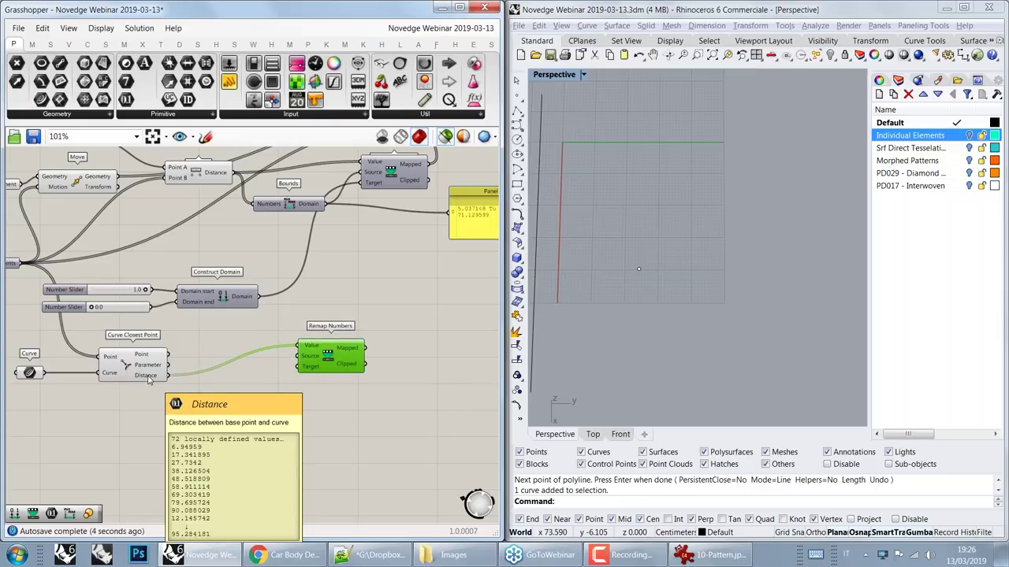
Step: Add a Bounds component for the curve distances, then supply the new Remap Numbers' Source from Bounds and its Target from Construct Domain
{"action": "left_click", "coordinate": [220, 409]}
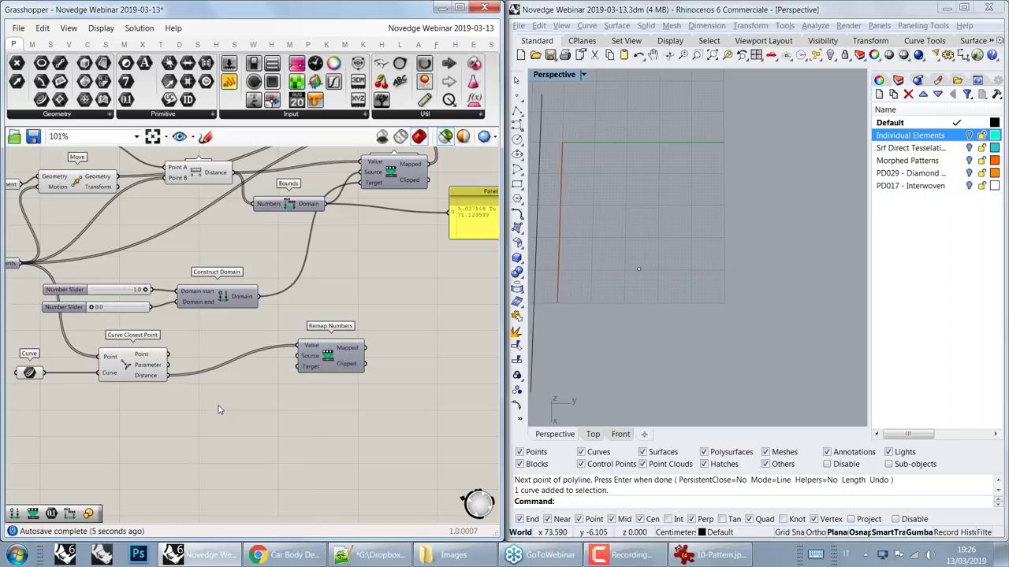
{"action": "double_click", "coordinate": [220, 409]}
{"action": "type", "text": "bounds"}
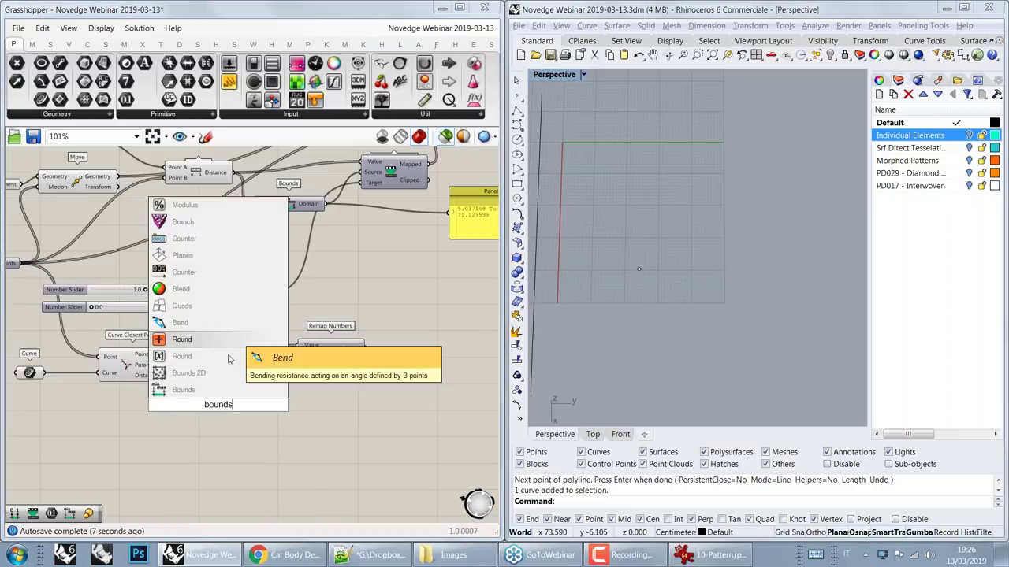
{"action": "left_click", "coordinate": [203, 392]}
{"action": "left_click_drag", "start_coordinate": [169, 376], "coordinate": [182, 405]}
{"action": "left_click_drag", "start_coordinate": [260, 405], "coordinate": [374, 345]}
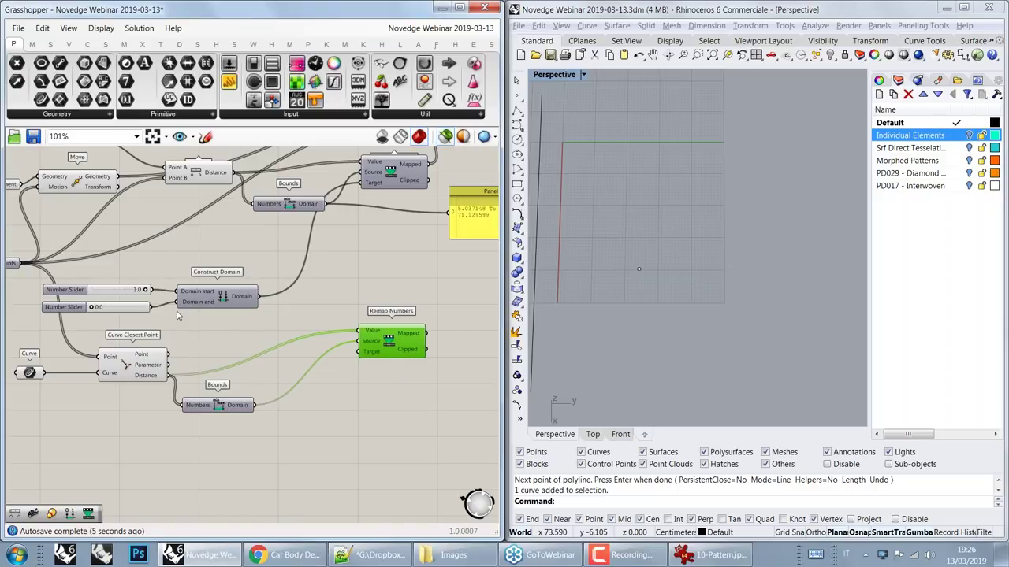
{"action": "left_click_drag", "start_coordinate": [258, 297], "coordinate": [359, 351]}
Step: Duplicate the Scale component beside the new Remap Numbers, connect the curve-based Mapped output to its Factor, and preview the scaled prisms
{"action": "right_click_drag", "start_coordinate": [423, 308], "coordinate": [298, 331]}
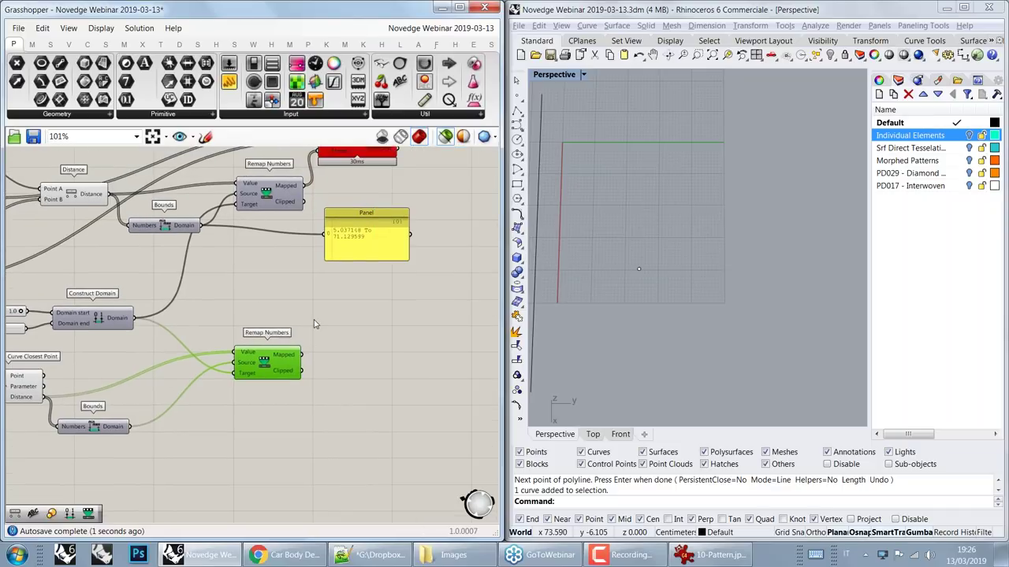
{"action": "right_click_drag", "start_coordinate": [344, 285], "coordinate": [283, 311]}
{"action": "left_click", "coordinate": [308, 169]}
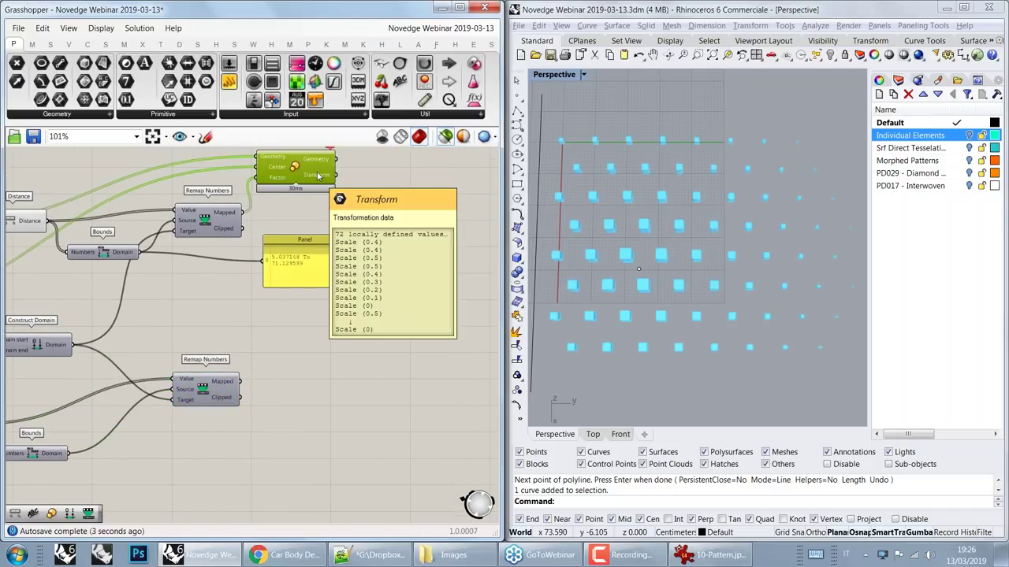
{"action": "mouse_move", "coordinate": [319, 175]}
{"action": "key", "text": "ctrl+c"}
{"action": "key", "text": "ctrl+v"}
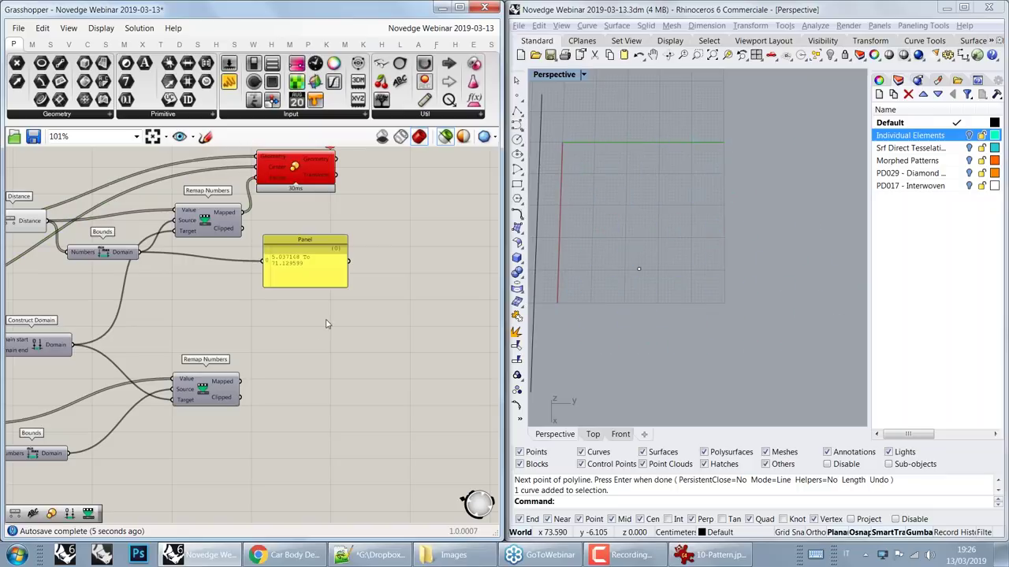
{"action": "left_click_drag", "start_coordinate": [272, 341], "coordinate": [349, 383]}
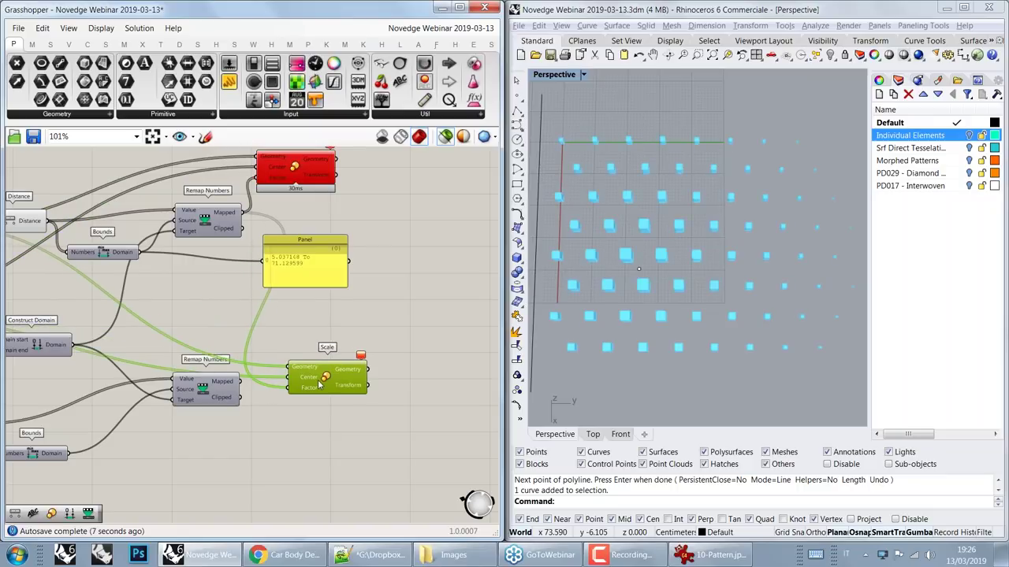
{"action": "left_click_drag", "start_coordinate": [220, 221], "coordinate": [218, 216]}
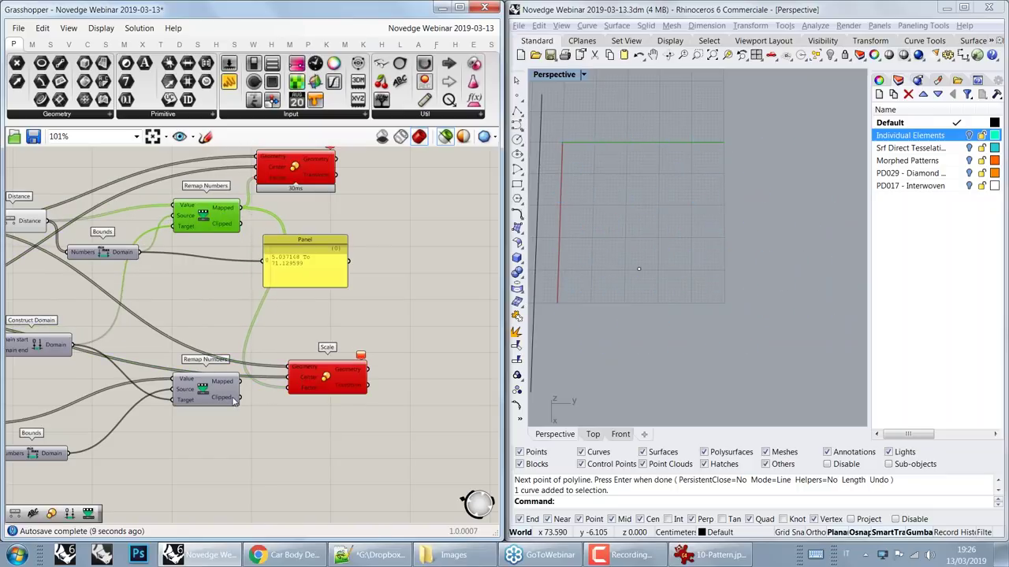
{"action": "left_click_drag", "start_coordinate": [240, 382], "coordinate": [292, 389]}
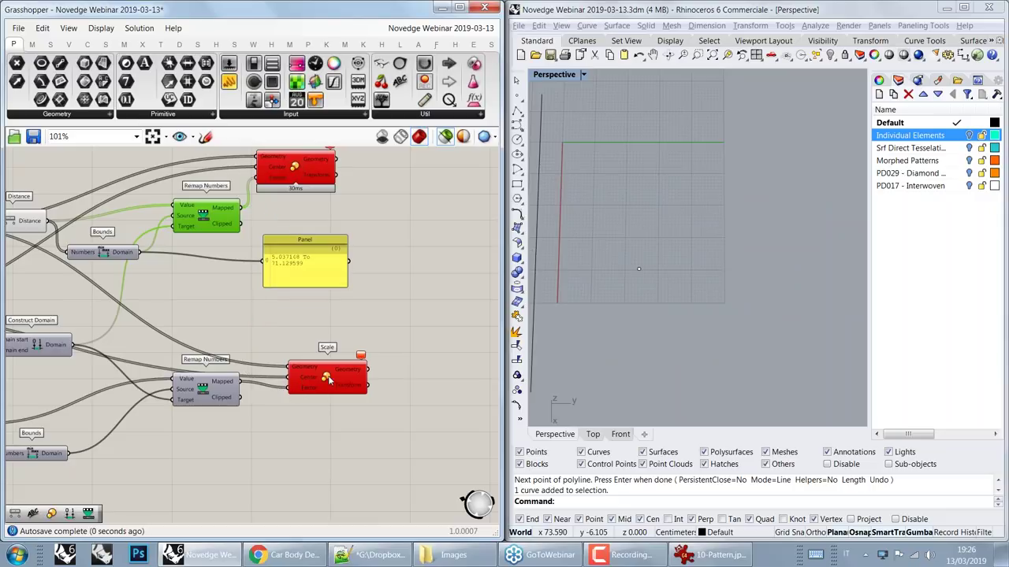
{"action": "left_click", "coordinate": [323, 385]}
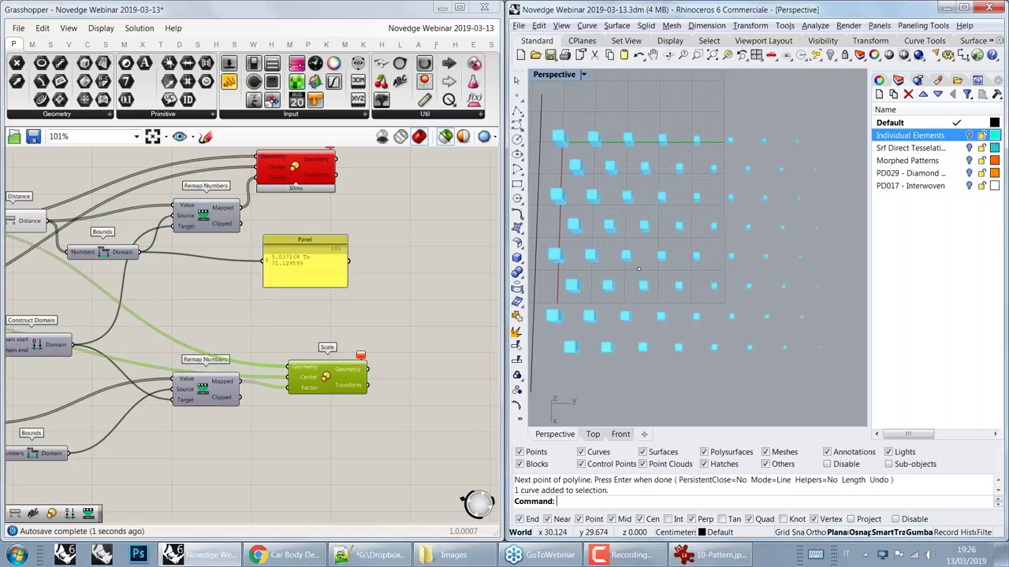
{"action": "scroll", "coordinate": [569, 171], "scroll_direction": "down", "scroll_amount": 2}
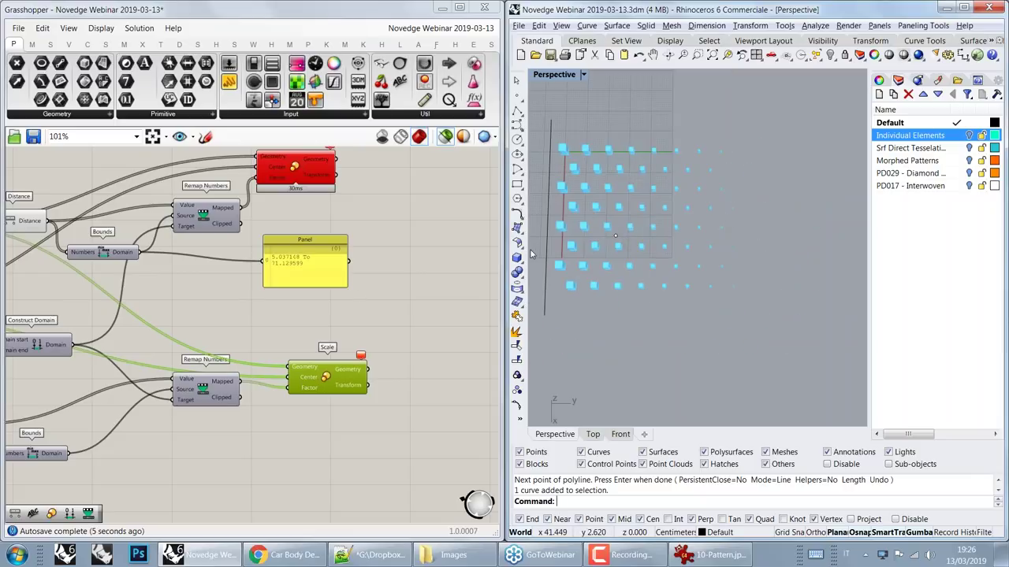
Step: Set the Domain end slider of Construct Domain to 0.1
{"action": "right_click_drag", "start_coordinate": [141, 308], "coordinate": [369, 238]}
{"action": "scroll", "coordinate": [134, 286], "scroll_direction": "up", "scroll_amount": 3}
{"action": "left_click_drag", "start_coordinate": [134, 285], "coordinate": [140, 285]}
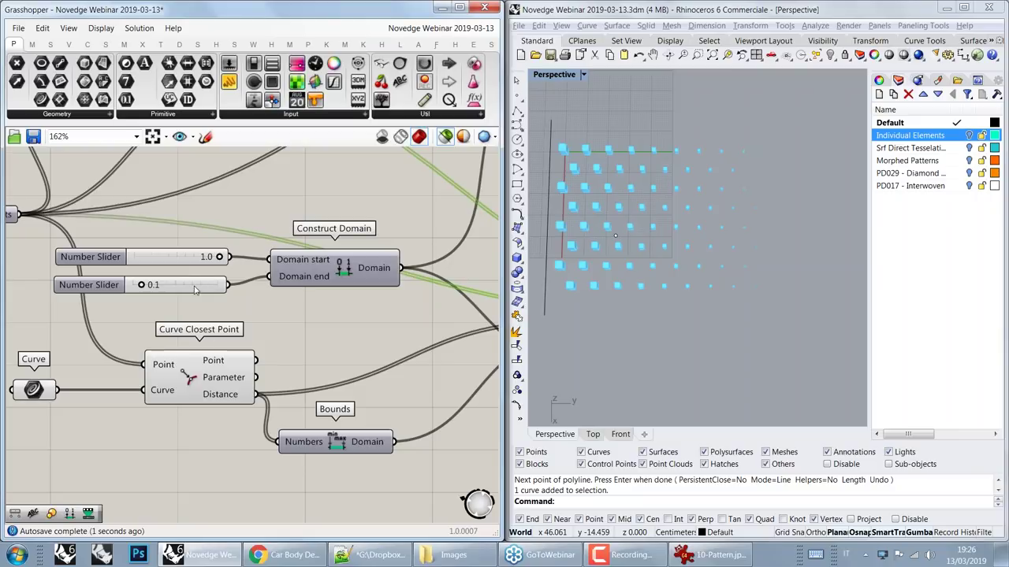
{"action": "scroll", "coordinate": [358, 283], "scroll_direction": "down", "scroll_amount": 1}
{"action": "scroll", "coordinate": [335, 340], "scroll_direction": "down", "scroll_amount": 2}
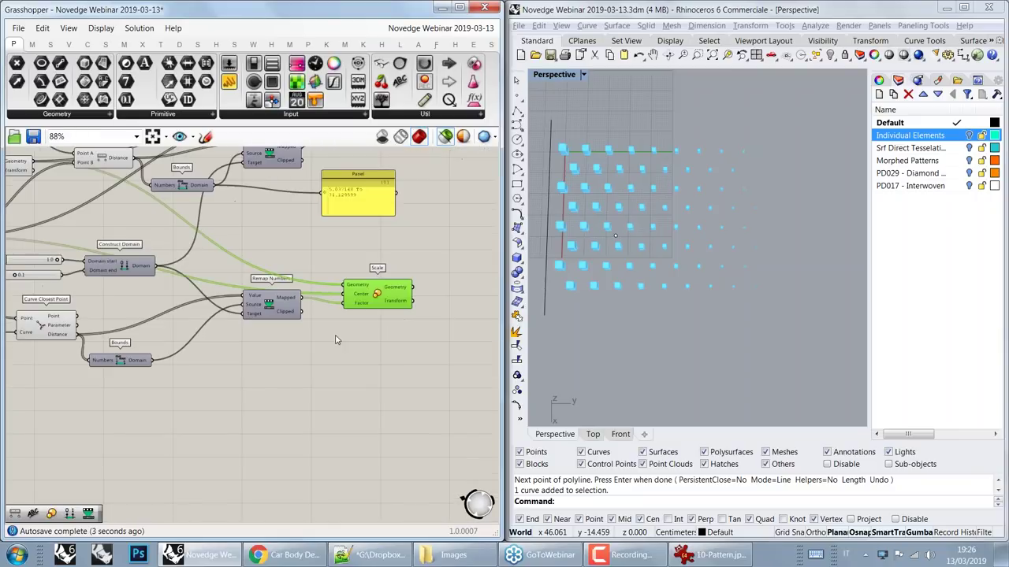
{"action": "right_click_drag", "start_coordinate": [358, 248], "coordinate": [327, 269]}
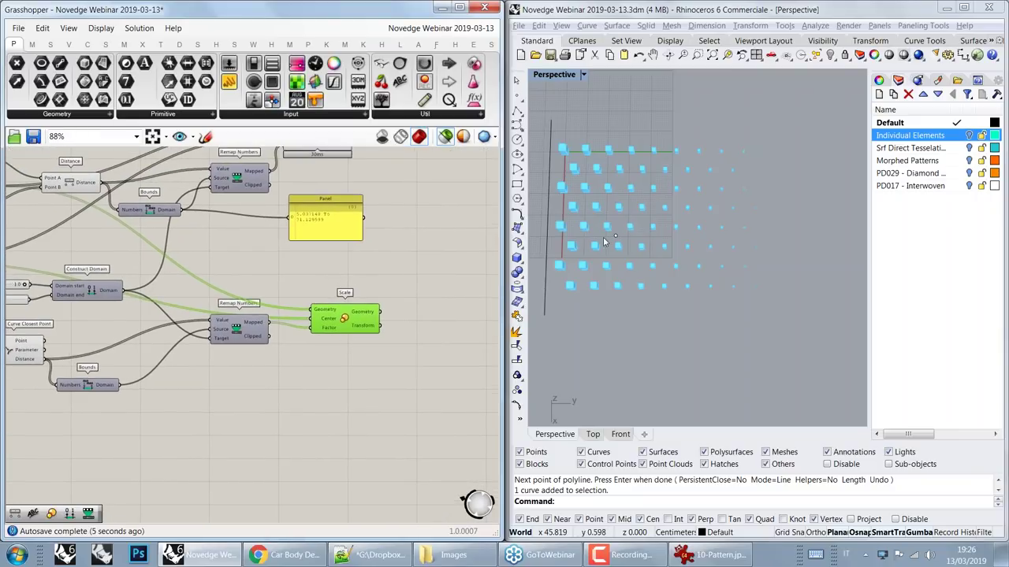
Step: Move the referenced line along the Y axis across the prism array to its far side
{"action": "left_click", "coordinate": [549, 245]}
{"action": "left_click_drag", "start_coordinate": [550, 245], "coordinate": [668, 243]}
{"action": "left_click_drag", "start_coordinate": [709, 214], "coordinate": [766, 215]}
Step: Change the referenced line's degree to 3 and turn on its control points
{"action": "type", "text": "cd"}
{"action": "key", "text": "Return"}
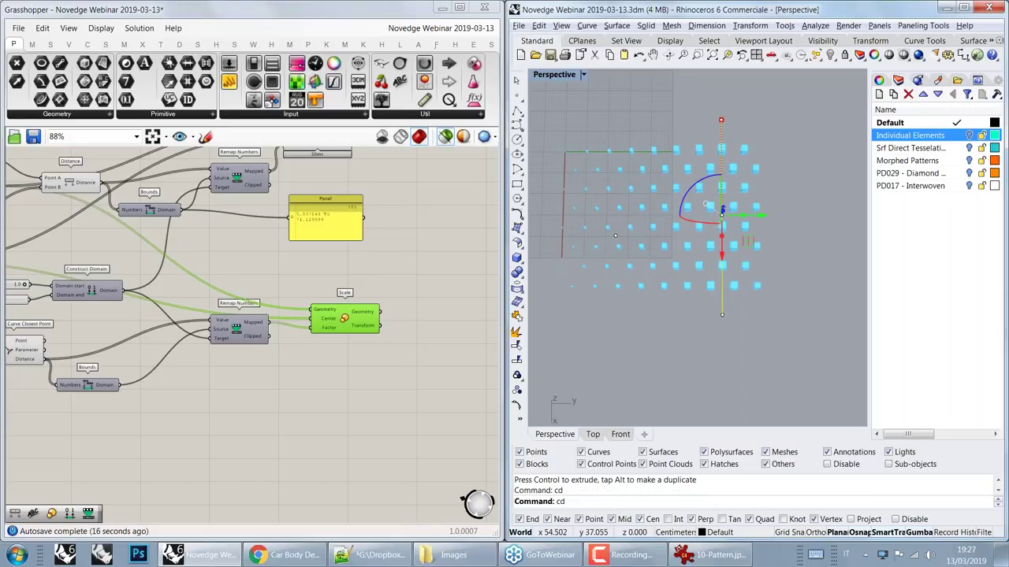
{"action": "key", "text": "Return"}
{"action": "type", "text": "3"}
{"action": "key", "text": "Return"}
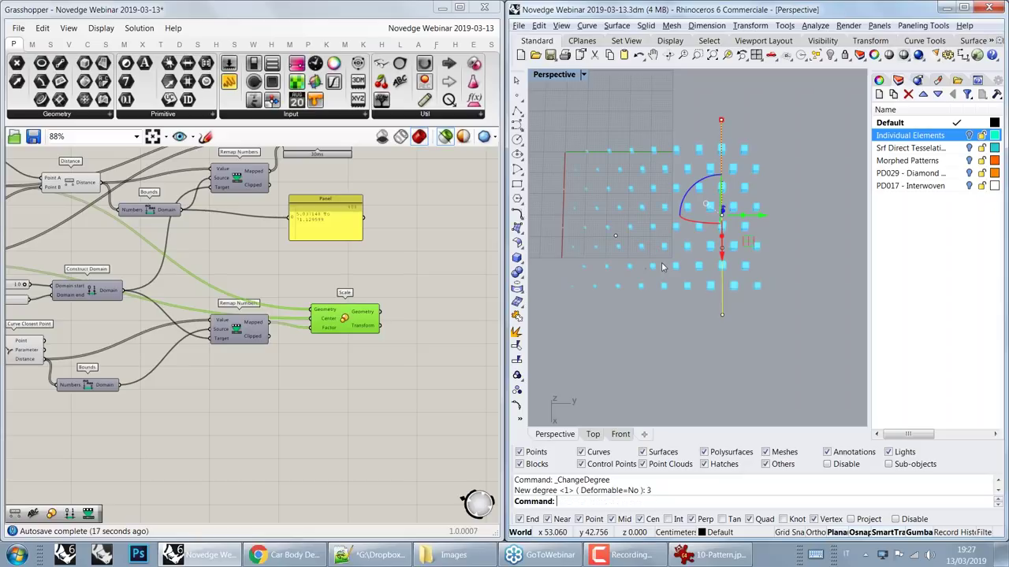
{"action": "key", "text": "F10"}
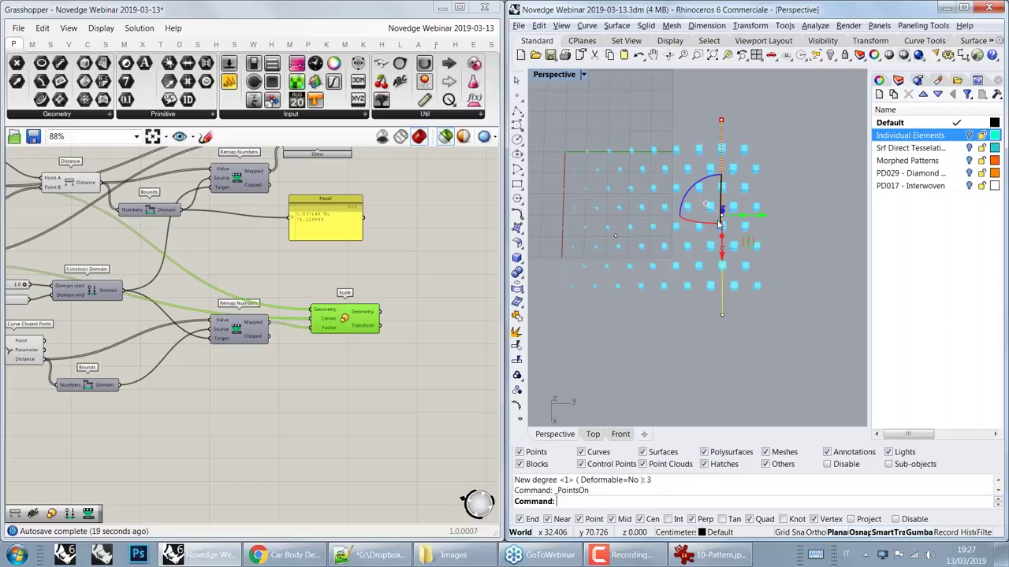
Step: Move both end control points of the curve back along the Y axis to bend it into an arch over the array
{"action": "left_click", "coordinate": [721, 120]}
{"action": "left_click_drag", "start_coordinate": [719, 126], "coordinate": [637, 119]}
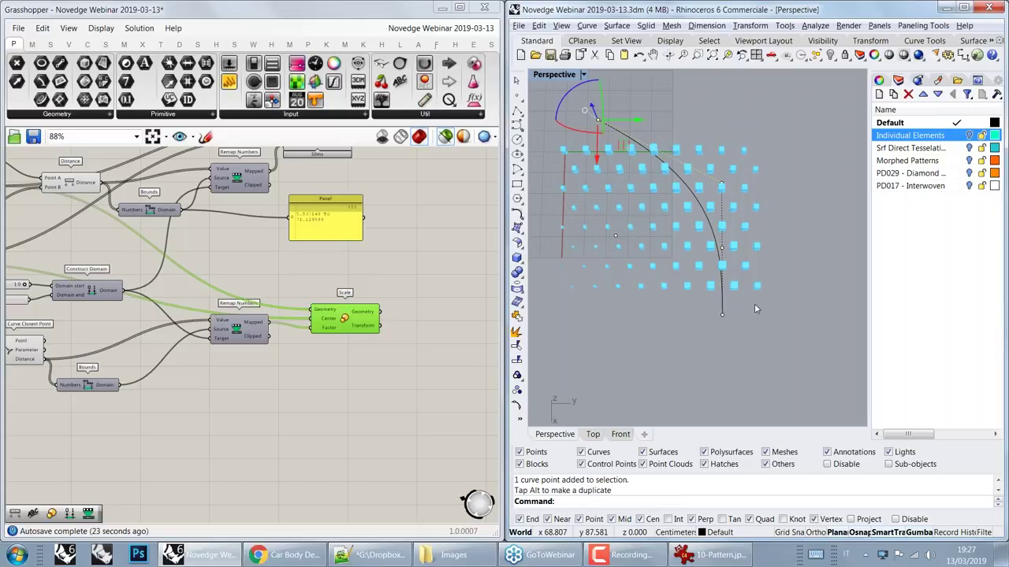
{"action": "left_click", "coordinate": [721, 316]}
{"action": "left_click_drag", "start_coordinate": [747, 344], "coordinate": [623, 368]}
Step: Pull one interior control point outward along the X axis beyond the array and examine how the prisms rescale along the curve
{"action": "right_click_drag", "start_coordinate": [663, 328], "coordinate": [741, 197]}
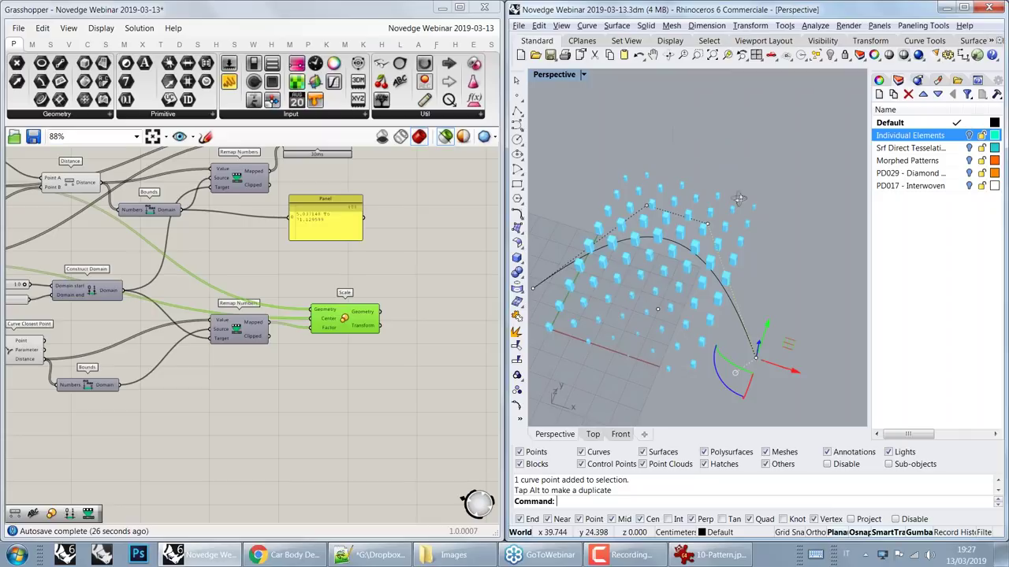
{"action": "right_click_drag", "start_coordinate": [732, 374], "coordinate": [692, 208]}
{"action": "left_click", "coordinate": [696, 222]}
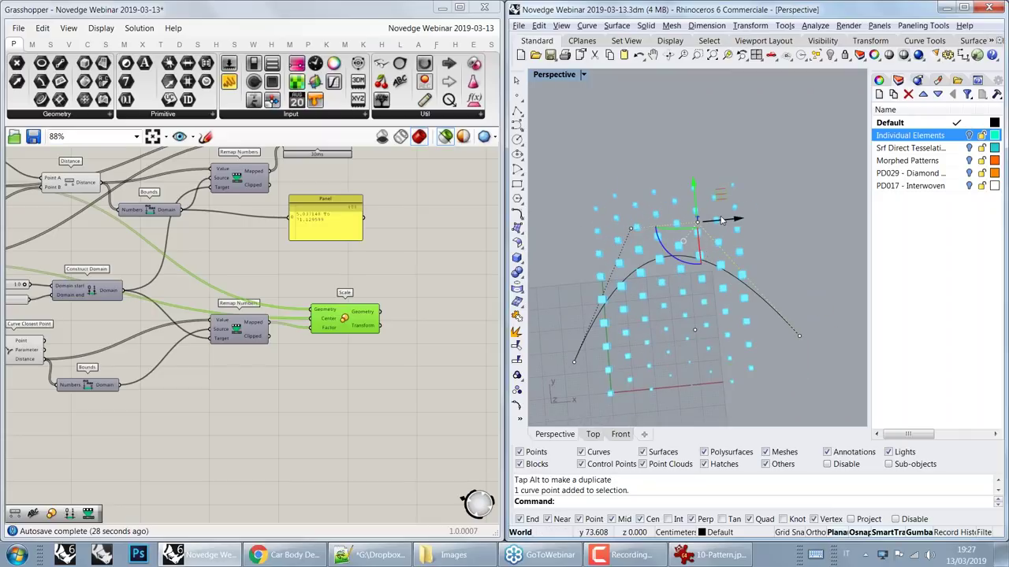
{"action": "left_click", "coordinate": [732, 221]}
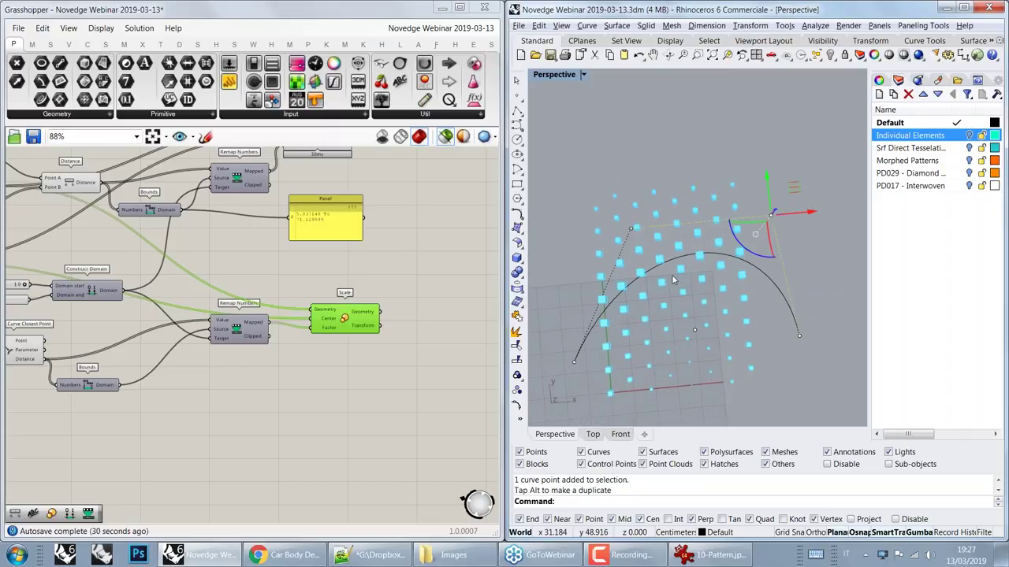
{"action": "right_click_drag", "start_coordinate": [679, 293], "coordinate": [685, 313]}
{"action": "right_click_drag", "start_coordinate": [695, 358], "coordinate": [747, 339]}
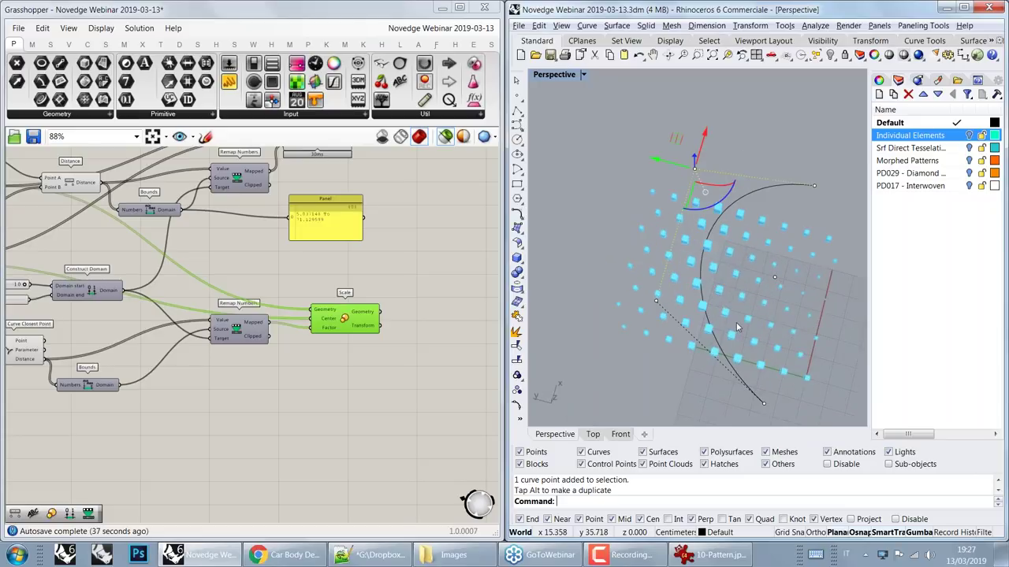
{"action": "scroll", "coordinate": [706, 257], "scroll_direction": "up", "scroll_amount": 2}
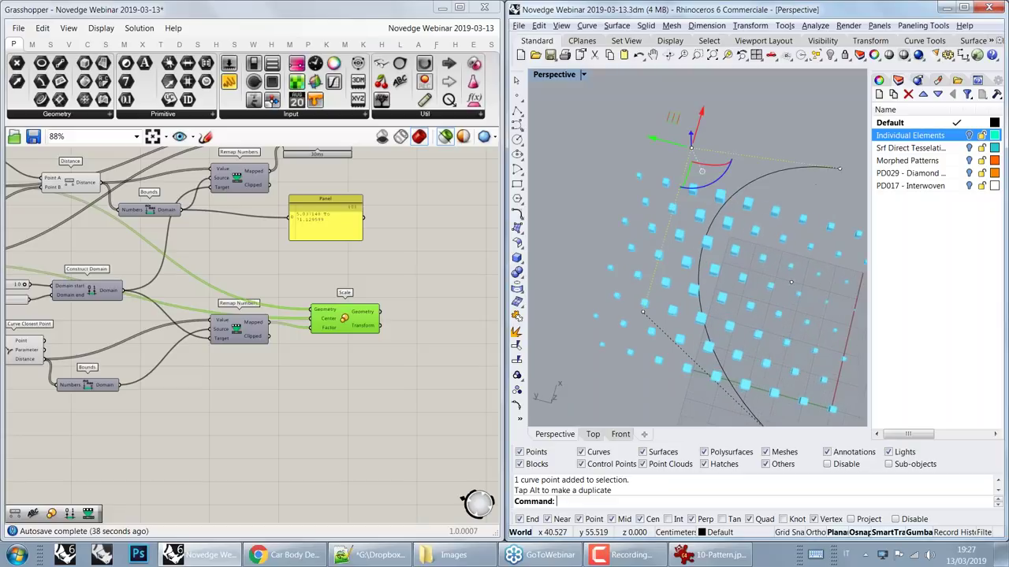
{"action": "right_click_drag", "start_coordinate": [738, 253], "coordinate": [704, 210], "text": "shift"}
{"action": "scroll", "coordinate": [705, 229], "scroll_direction": "up", "scroll_amount": 2}
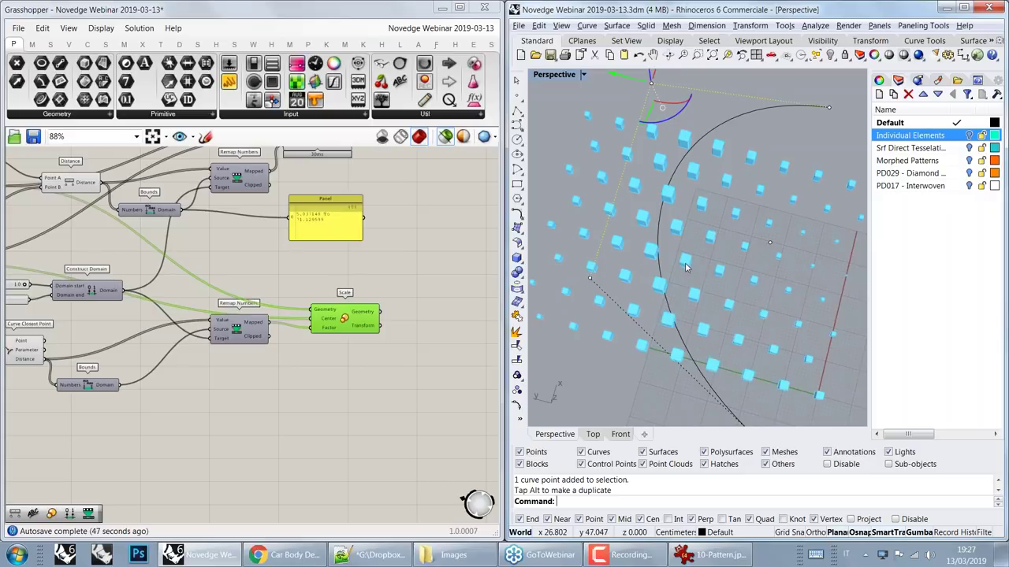
Step: Inspect the curve-scaled prisms up close and the Construct Domain component that sets their scaling range
{"action": "right_click_drag", "start_coordinate": [697, 282], "coordinate": [700, 264]}
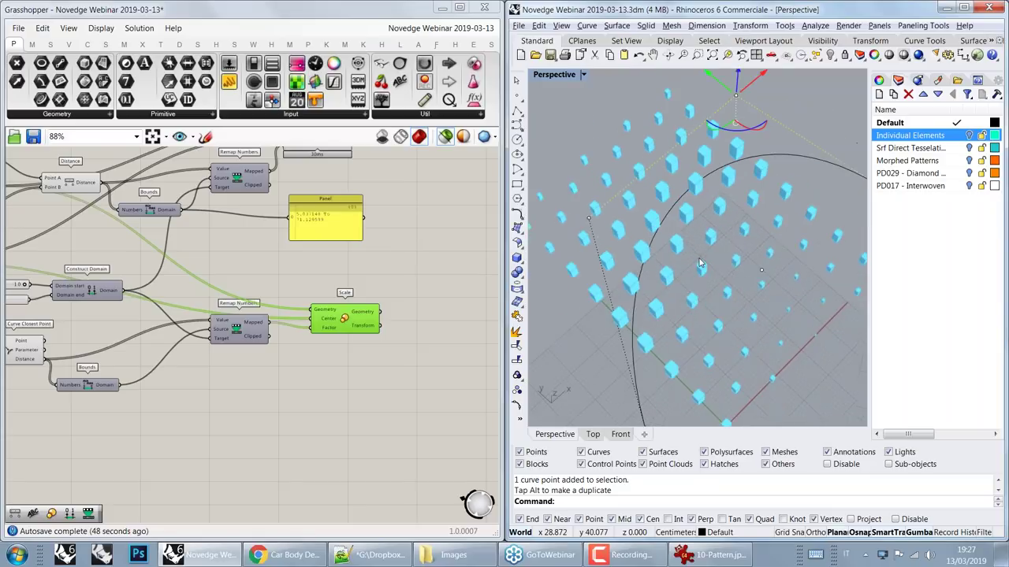
{"action": "scroll", "coordinate": [689, 248], "scroll_direction": "up", "scroll_amount": 5}
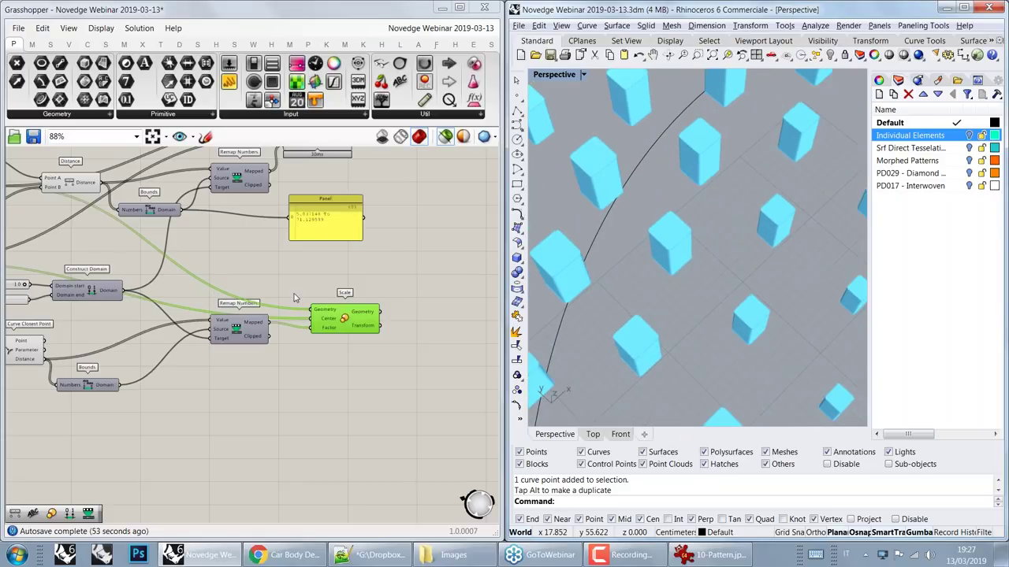
{"action": "right_click_drag", "start_coordinate": [294, 298], "coordinate": [406, 259]}
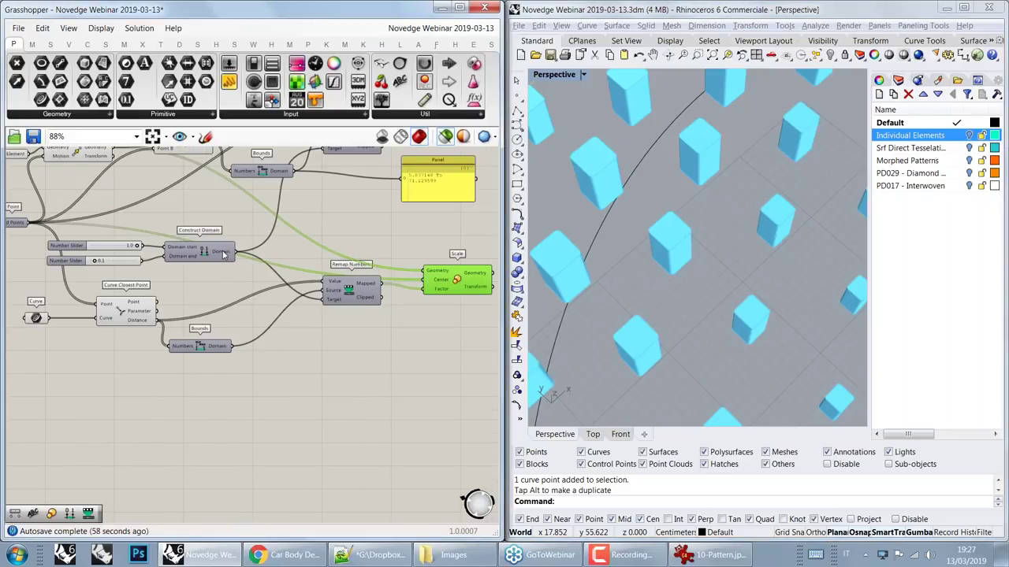
{"action": "mouse_move", "coordinate": [222, 252]}
{"action": "scroll", "coordinate": [402, 271], "scroll_direction": "down", "scroll_amount": 2}
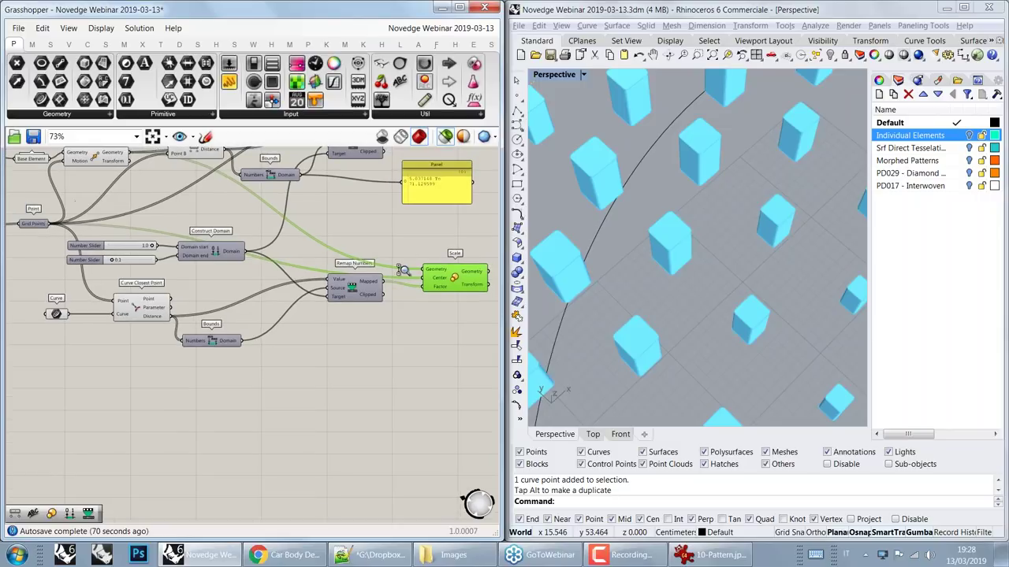
Step: Find the "Patterns with Individual Elements - On a Target Srf" definition on the canvas
{"action": "scroll", "coordinate": [403, 271], "scroll_direction": "down", "scroll_amount": 5}
{"action": "scroll", "coordinate": [347, 246], "scroll_direction": "down", "scroll_amount": 2}
{"action": "right_click_drag", "start_coordinate": [279, 291], "coordinate": [433, 253]}
{"action": "right_click_drag", "start_coordinate": [195, 276], "coordinate": [266, 272]}
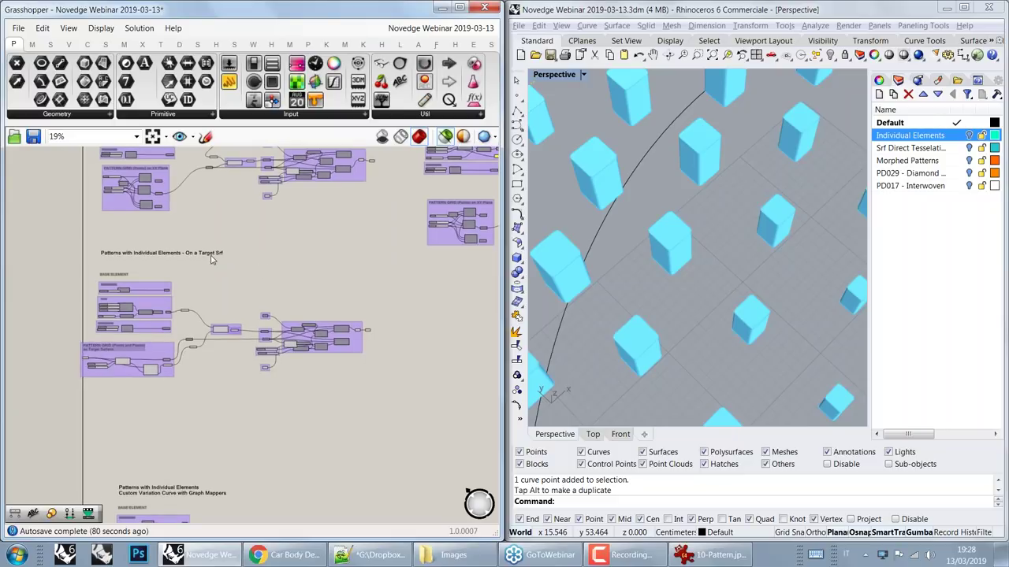
{"action": "scroll", "coordinate": [211, 259], "scroll_direction": "up", "scroll_amount": 3}
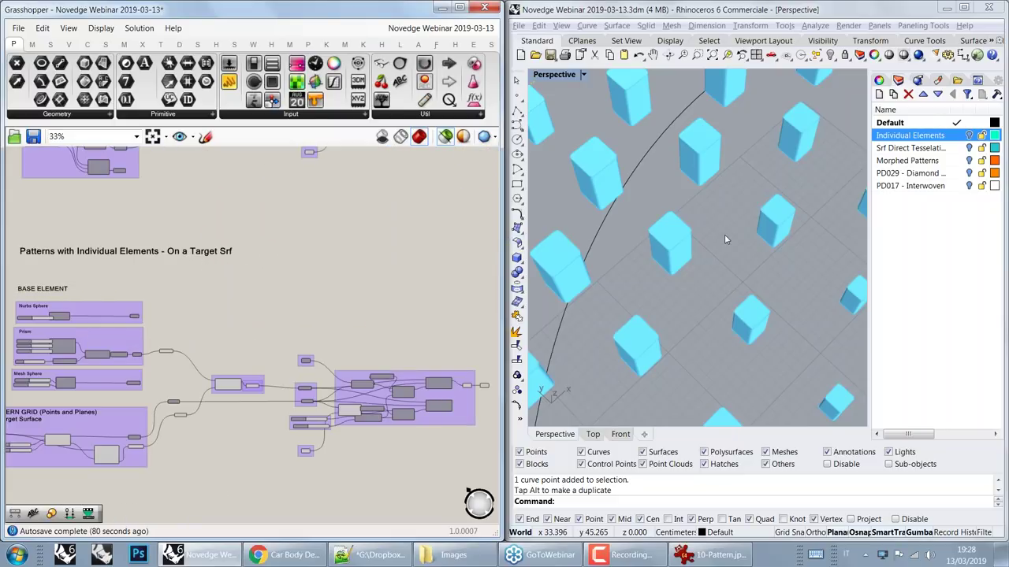
Step: Preview the final output of the target surface definition and examine the scaled prisms from several angles
{"action": "scroll", "coordinate": [725, 234], "scroll_direction": "down", "scroll_amount": 6}
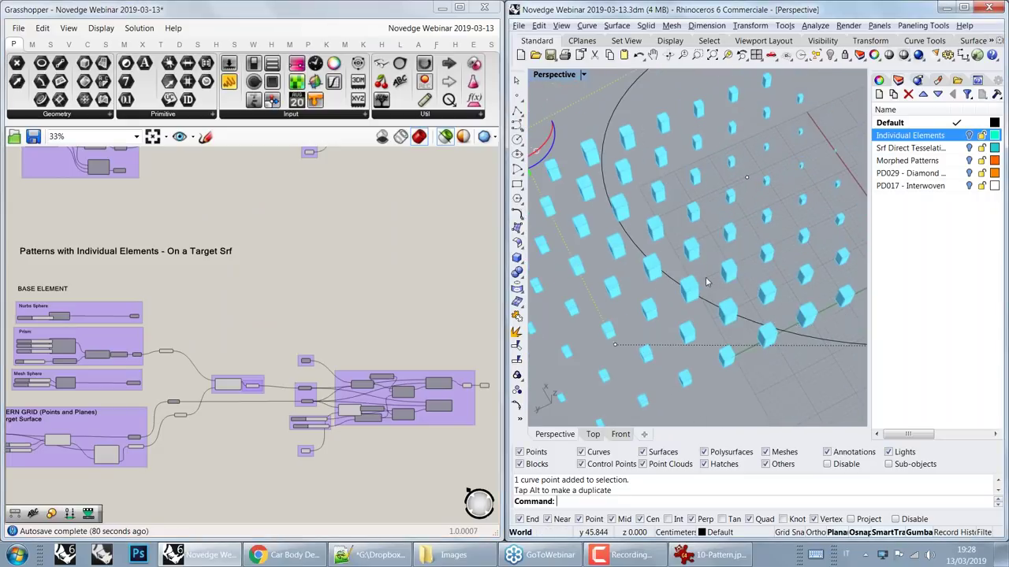
{"action": "scroll", "coordinate": [707, 278], "scroll_direction": "down", "scroll_amount": 3}
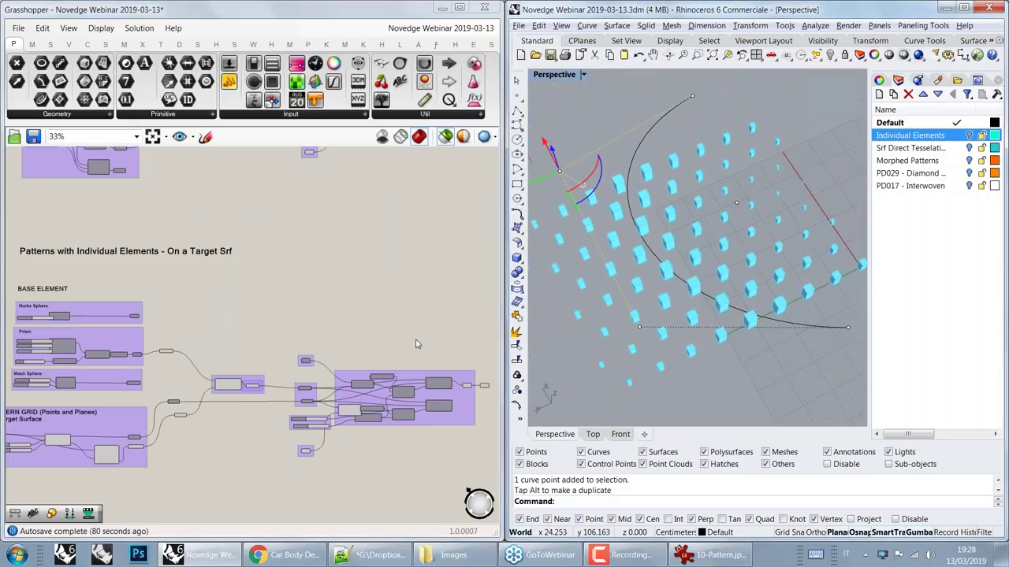
{"action": "right_click_drag", "start_coordinate": [417, 343], "coordinate": [307, 305]}
{"action": "left_click_drag", "start_coordinate": [392, 327], "coordinate": [371, 357]}
{"action": "mouse_move", "coordinate": [729, 288]}
{"action": "right_mouse_down"}
{"action": "mouse_move", "coordinate": [793, 211]}
{"action": "mouse_move", "coordinate": [718, 290]}
{"action": "right_mouse_up"}
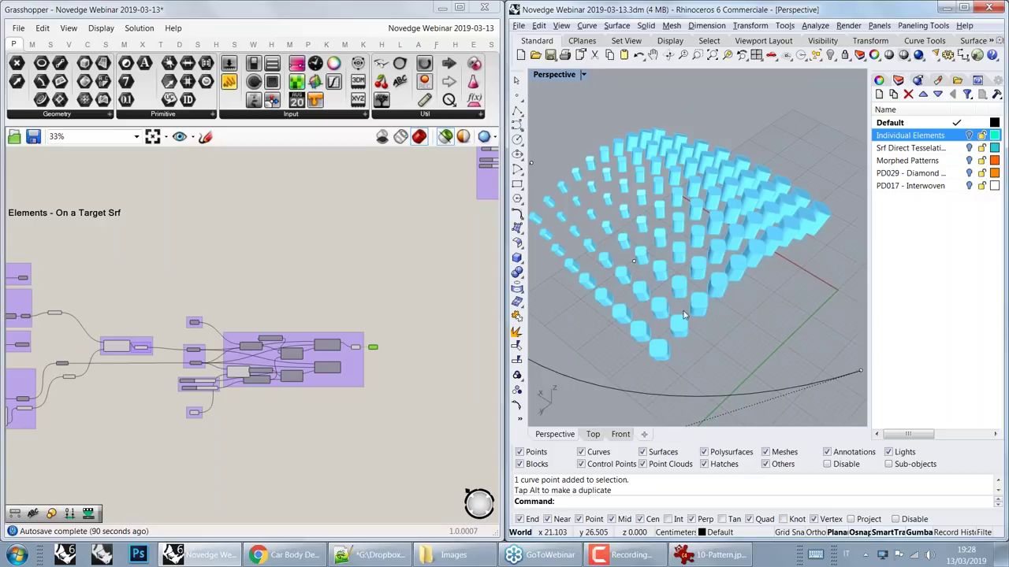
{"action": "right_click_drag", "start_coordinate": [638, 339], "coordinate": [733, 339]}
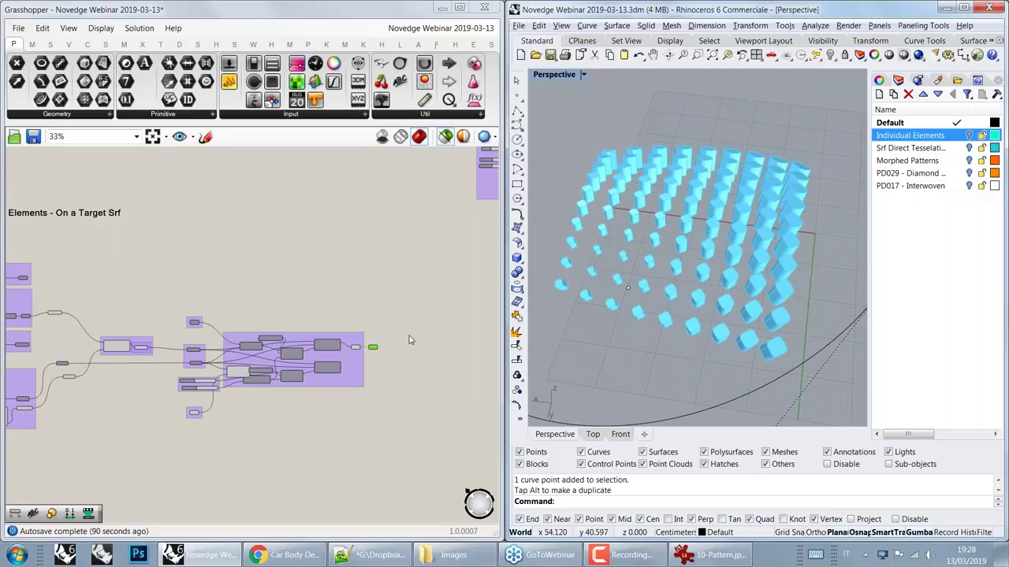
{"action": "right_click_drag", "start_coordinate": [646, 300], "coordinate": [590, 204]}
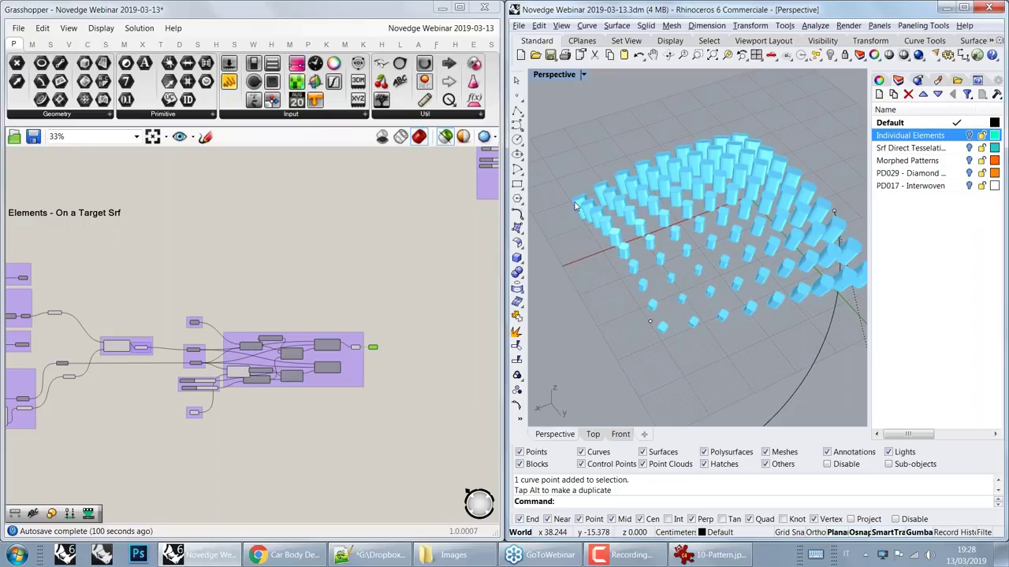
{"action": "right_click_drag", "start_coordinate": [632, 262], "coordinate": [773, 346]}
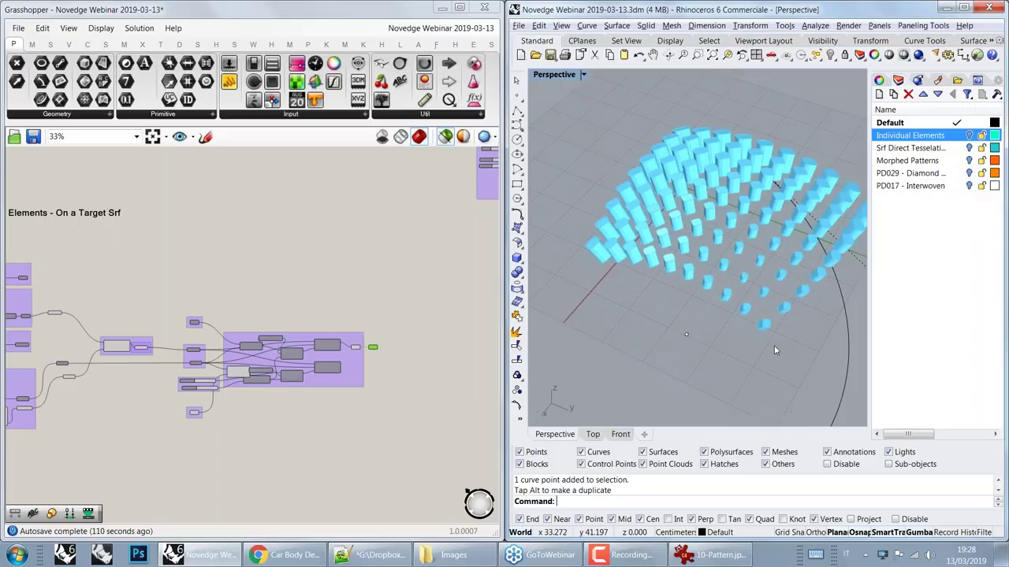
Step: Preview the Base Element prism and the Target Srf surface that drives the pattern grid
{"action": "left_click", "coordinate": [100, 279]}
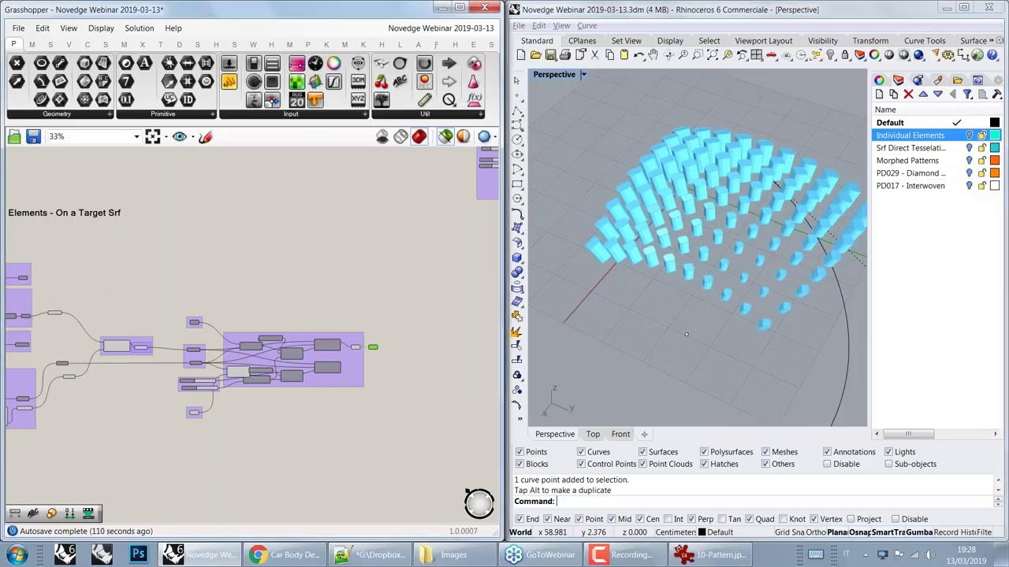
{"action": "scroll", "coordinate": [374, 178], "scroll_direction": "up", "scroll_amount": 5}
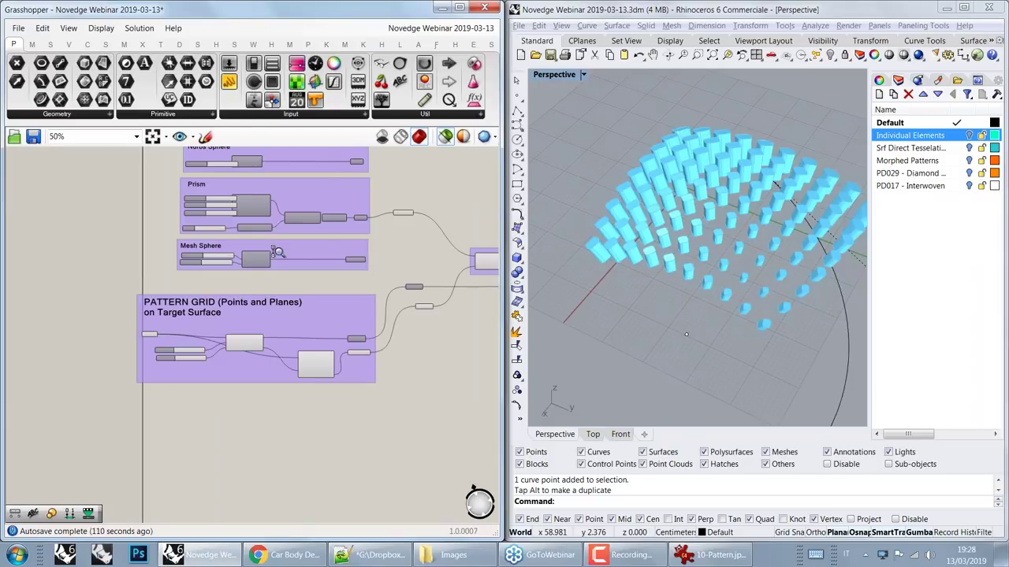
{"action": "left_click", "coordinate": [381, 164]}
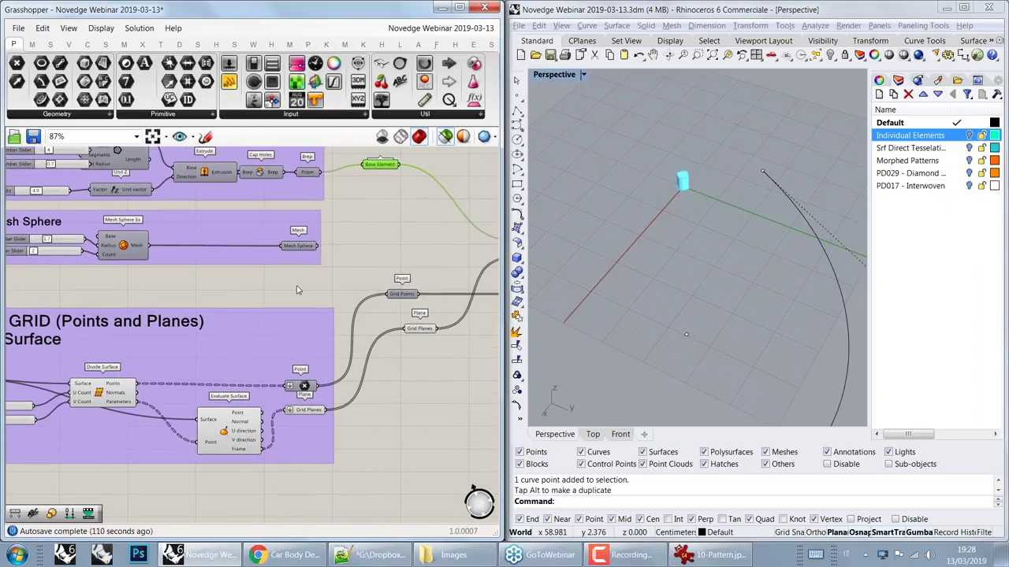
{"action": "right_click_drag", "start_coordinate": [273, 298], "coordinate": [250, 235]}
{"action": "right_click_drag", "start_coordinate": [203, 324], "coordinate": [300, 290]}
{"action": "right_click_drag", "start_coordinate": [29, 299], "coordinate": [130, 297]}
{"action": "left_click", "coordinate": [118, 290]}
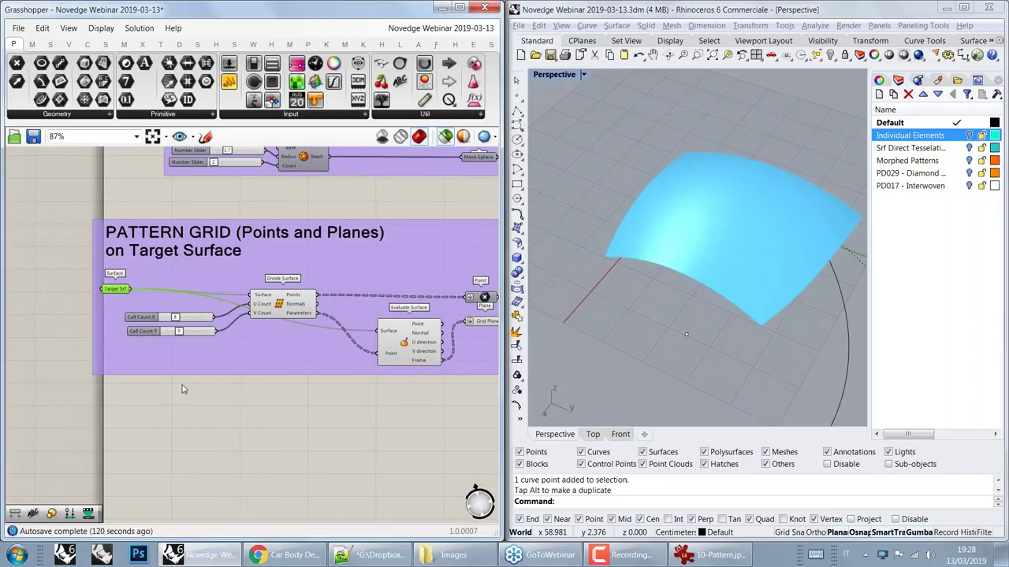
Step: Preview the Divide Surface grid points and trace them through the point parameter toward the Orient component
{"action": "left_click", "coordinate": [282, 305]}
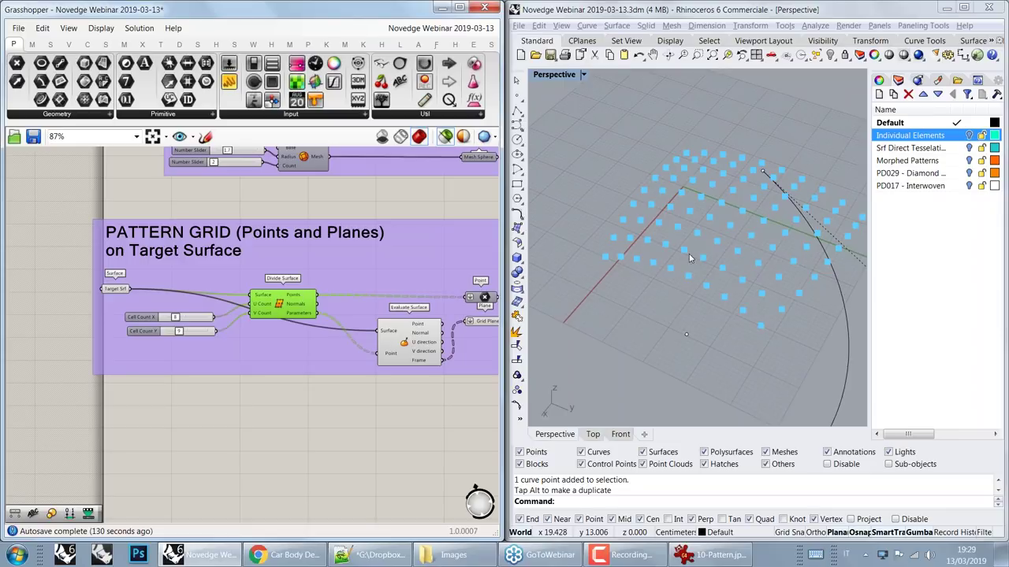
{"action": "right_click_drag", "start_coordinate": [689, 258], "coordinate": [721, 235]}
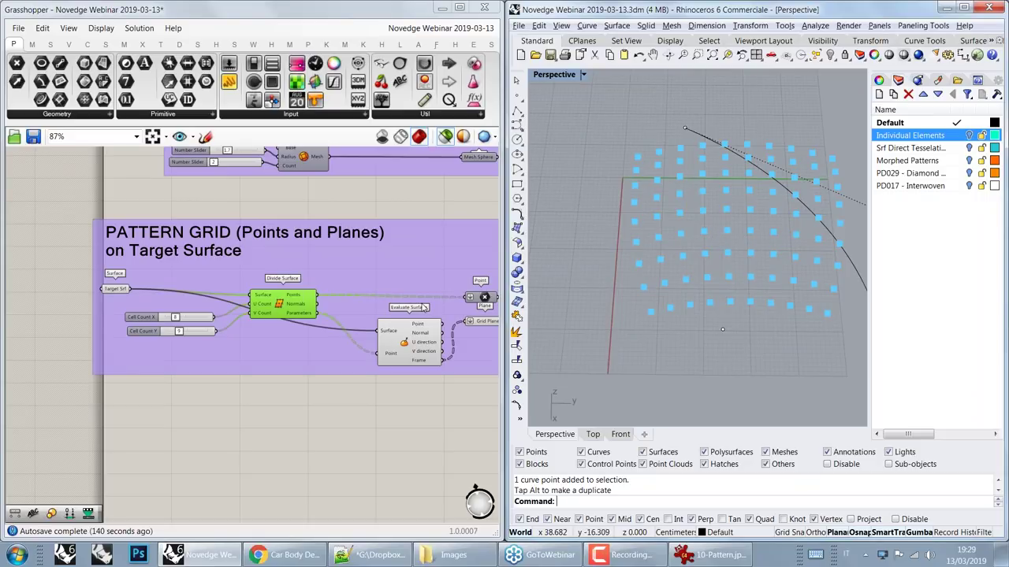
{"action": "right_click_drag", "start_coordinate": [423, 307], "coordinate": [290, 313]}
{"action": "left_click", "coordinate": [349, 301]}
{"action": "right_click_drag", "start_coordinate": [453, 215], "coordinate": [327, 268]}
{"action": "right_click_drag", "start_coordinate": [465, 214], "coordinate": [341, 292]}
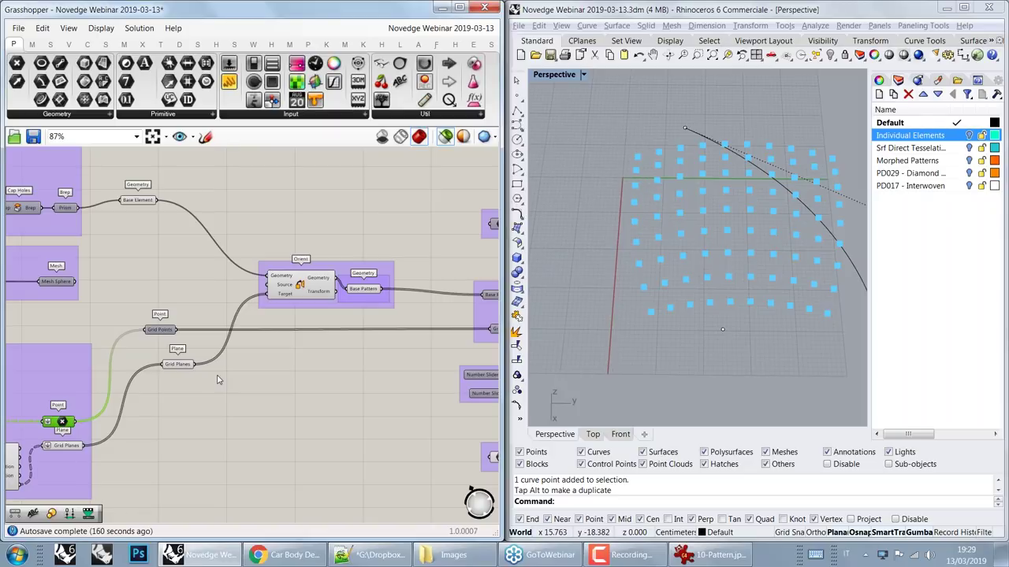
Step: Preview the Evaluate Surface frames and the Grid Planes parameter, and examine the planes' orientation up close
{"action": "right_click_drag", "start_coordinate": [181, 354], "coordinate": [348, 238]}
{"action": "right_click_drag", "start_coordinate": [152, 345], "coordinate": [264, 315]}
{"action": "left_click_drag", "start_coordinate": [266, 316], "coordinate": [225, 315]}
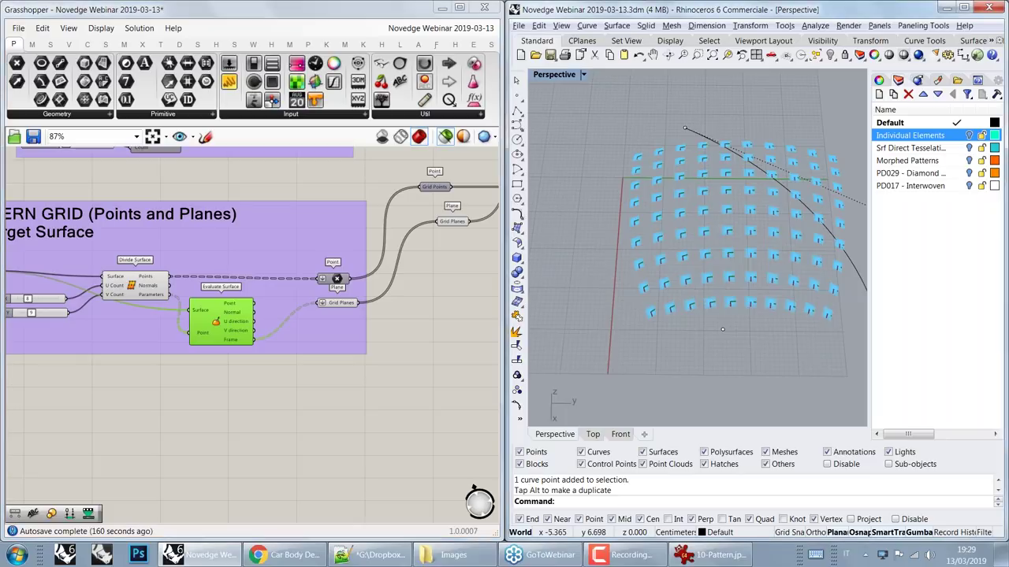
{"action": "right_click_drag", "start_coordinate": [694, 130], "coordinate": [757, 134]}
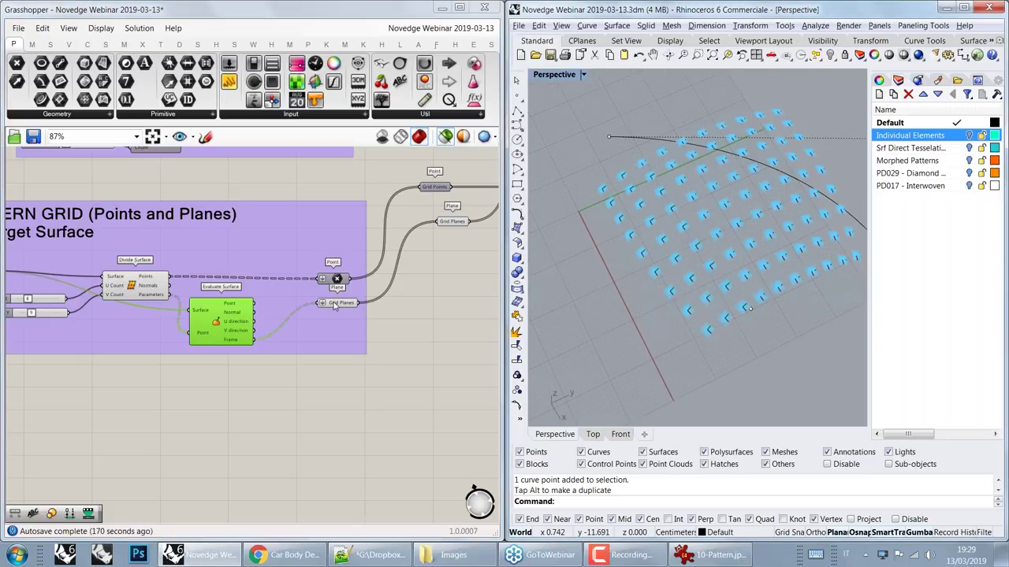
{"action": "left_click", "coordinate": [334, 305]}
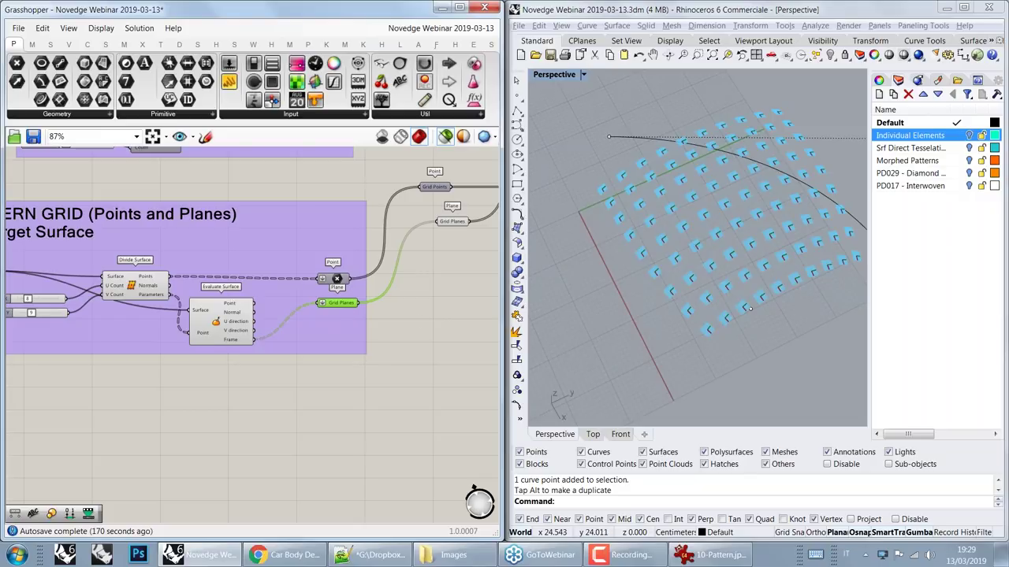
{"action": "scroll", "coordinate": [720, 225], "scroll_direction": "up", "scroll_amount": 5}
{"action": "right_click_drag", "start_coordinate": [720, 226], "coordinate": [752, 216]}
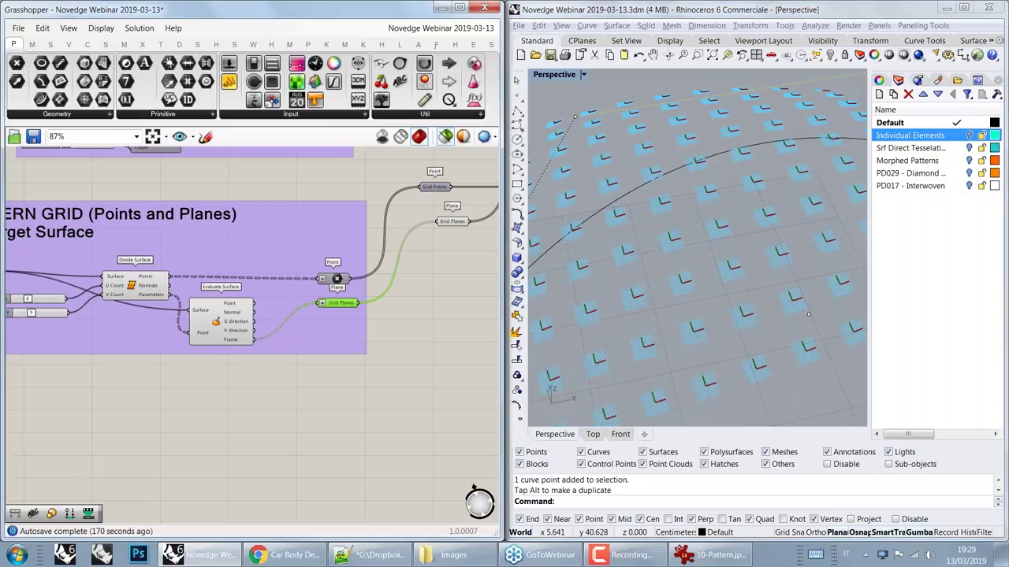
Step: Move the Base Element parameter slightly closer to the Orient component and check Orient's Source plane input
{"action": "right_click_drag", "start_coordinate": [338, 244], "coordinate": [161, 383]}
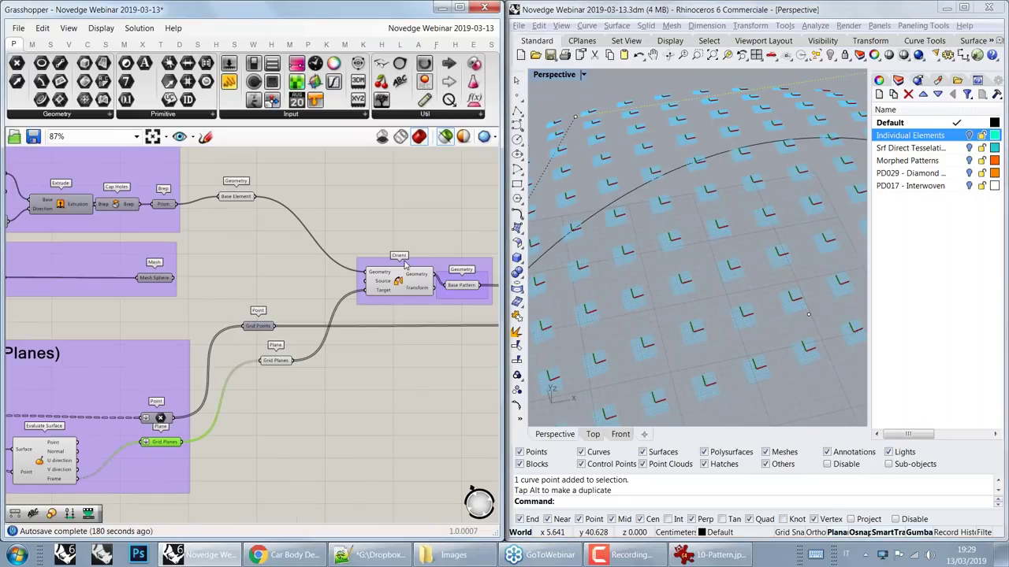
{"action": "scroll", "coordinate": [399, 272], "scroll_direction": "up", "scroll_amount": 3}
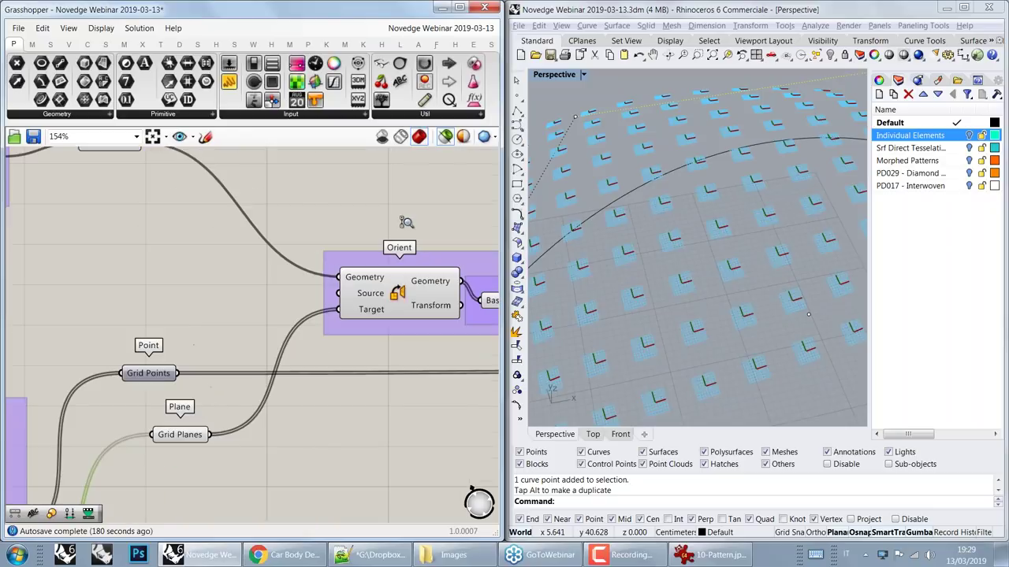
{"action": "scroll", "coordinate": [390, 265], "scroll_direction": "down", "scroll_amount": 2}
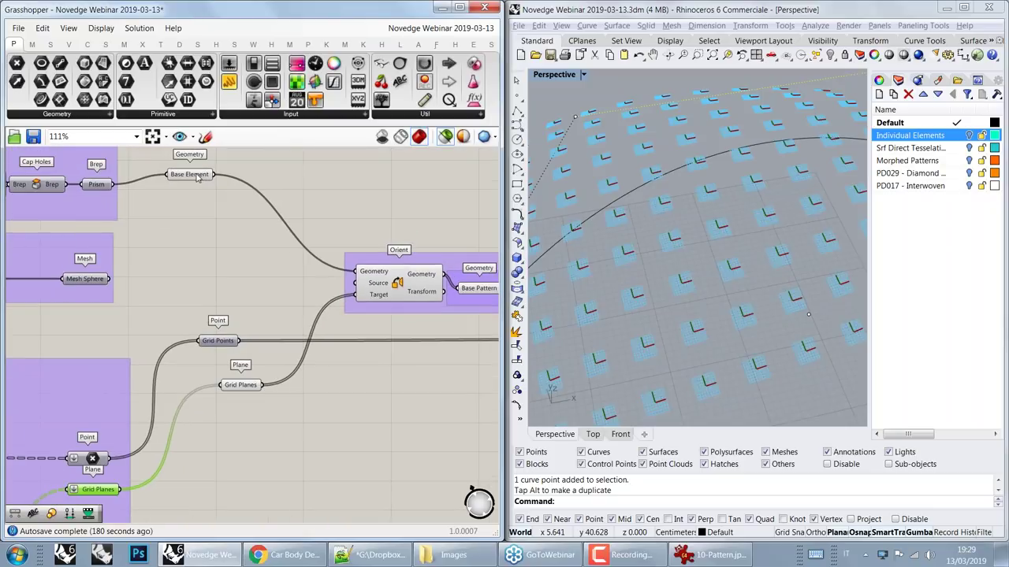
{"action": "mouse_move", "coordinate": [192, 174]}
{"action": "left_click_drag", "start_coordinate": [191, 175], "coordinate": [213, 199]}
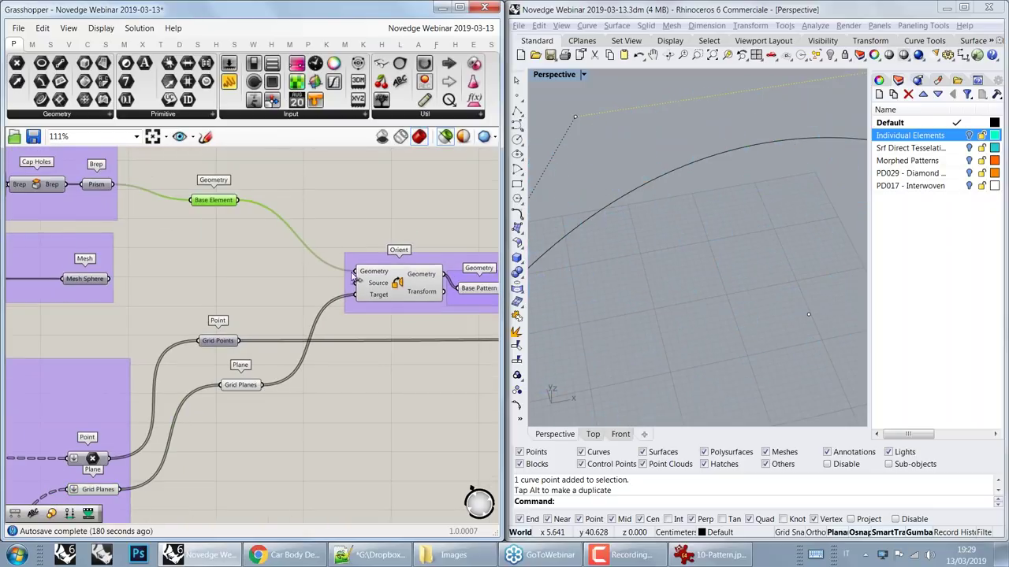
{"action": "mouse_move", "coordinate": [381, 287]}
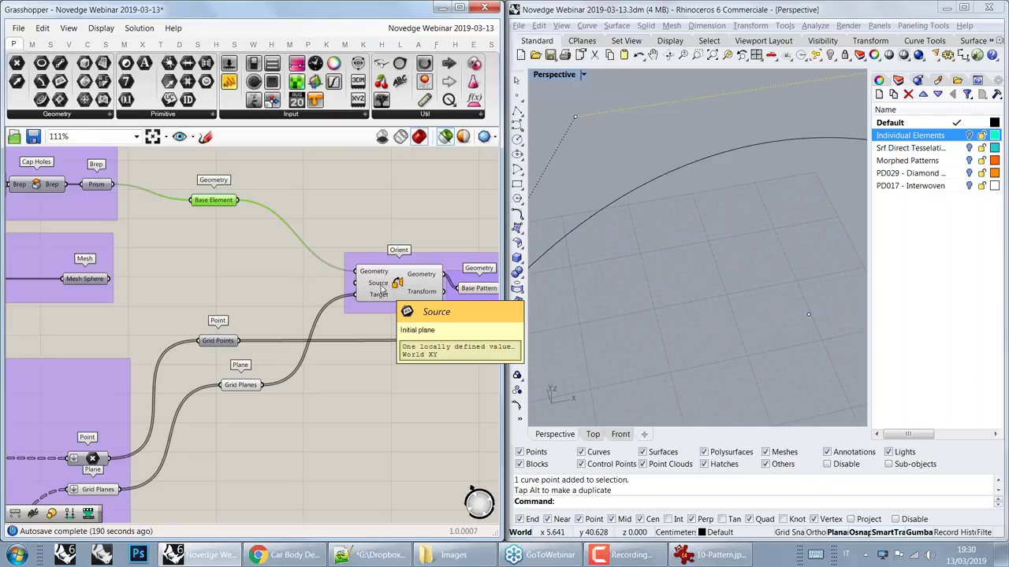
Step: Preview the Grid Planes feeding Orient's Target input, and add the Grid Points to the selection for comparison
{"action": "left_click", "coordinate": [242, 386]}
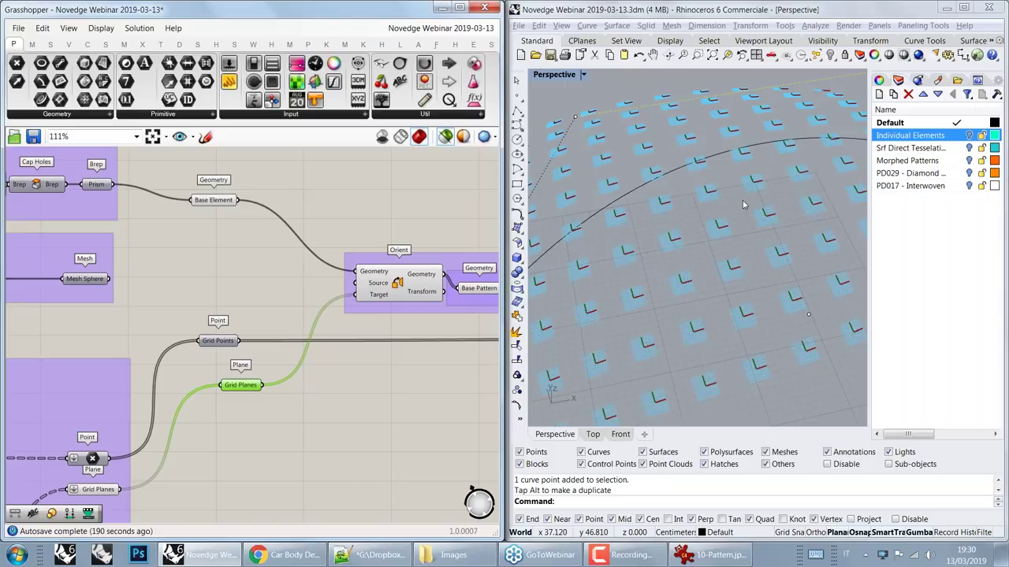
{"action": "scroll", "coordinate": [743, 204], "scroll_direction": "down", "scroll_amount": 2}
{"action": "right_click_drag", "start_coordinate": [733, 214], "coordinate": [702, 310]}
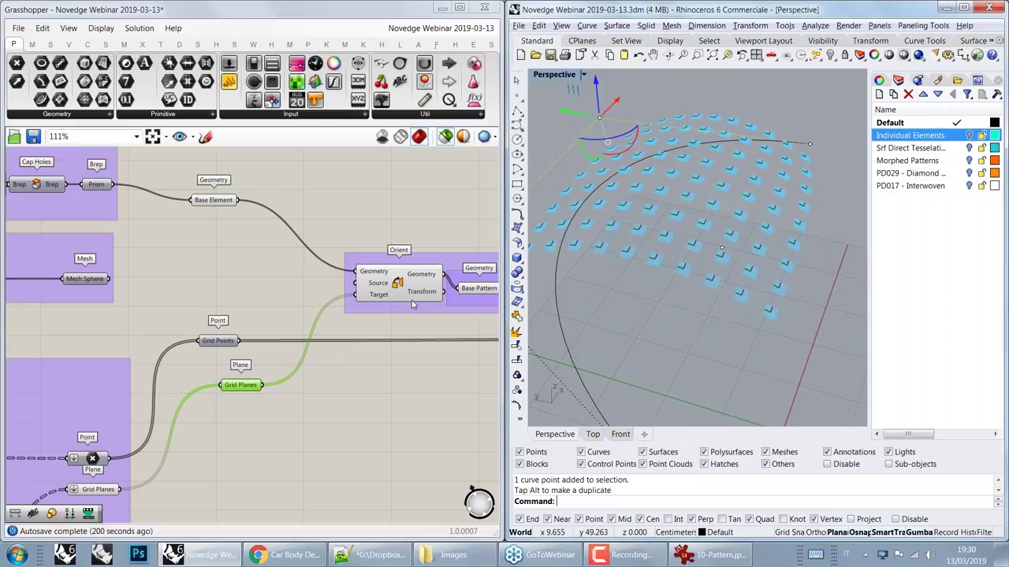
{"action": "right_click_drag", "start_coordinate": [411, 305], "coordinate": [286, 300]}
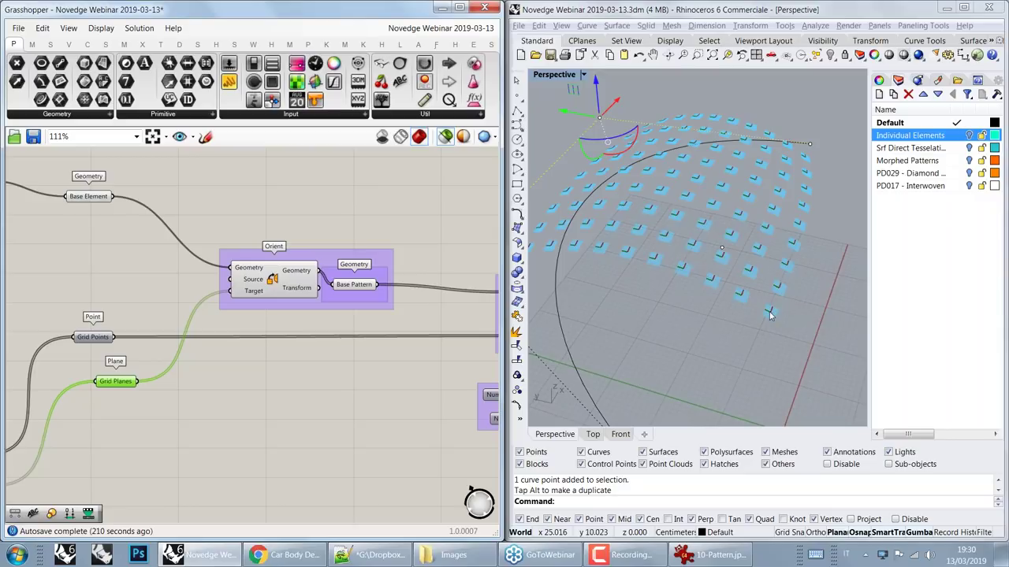
{"action": "left_click", "coordinate": [94, 338], "text": "shift"}
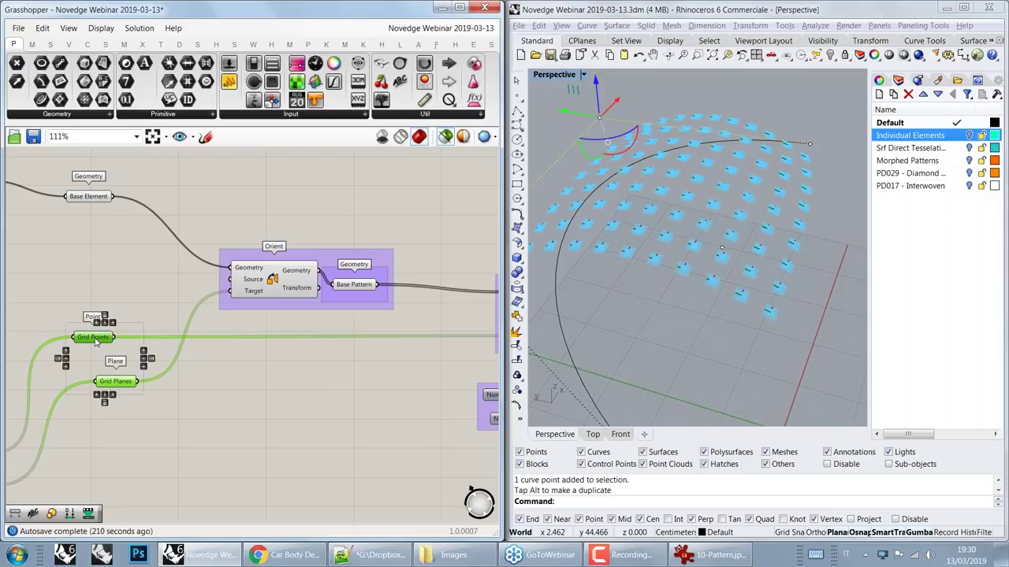
Step: Preview the Base Pattern output of Orient and examine the prisms oriented across the target surface
{"action": "left_click", "coordinate": [358, 288]}
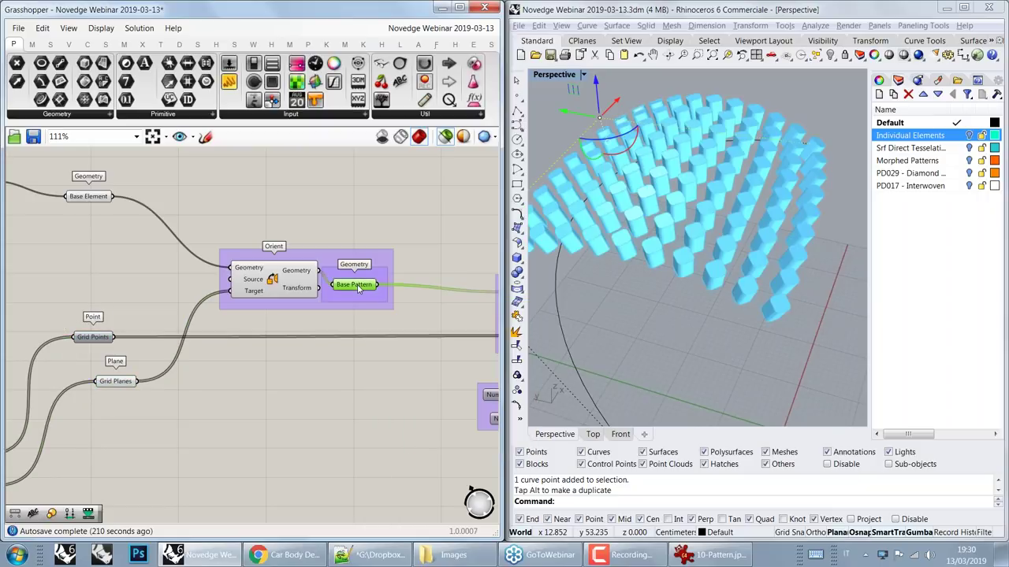
{"action": "right_click_drag", "start_coordinate": [662, 260], "coordinate": [780, 263]}
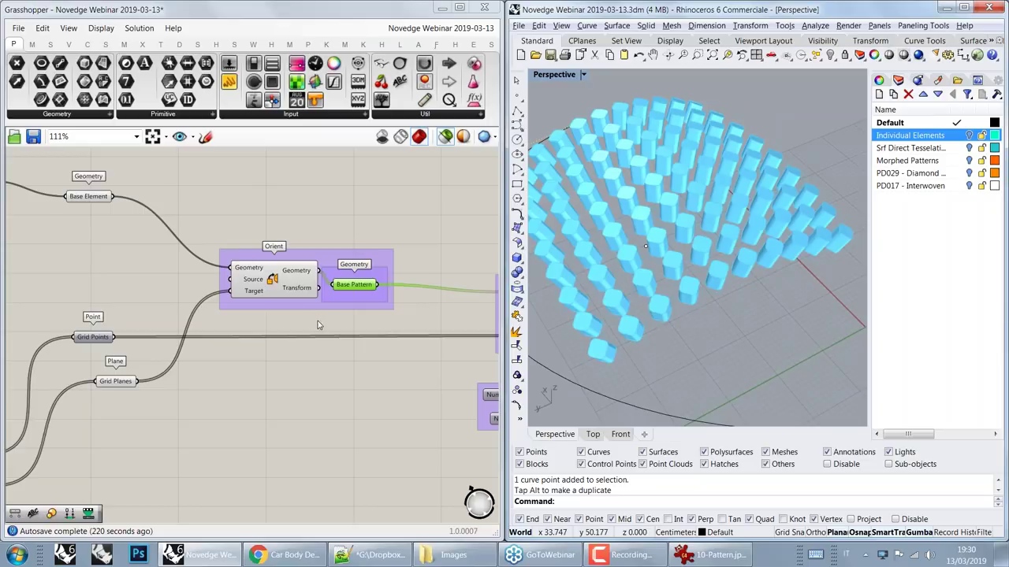
{"action": "left_click", "coordinate": [405, 301]}
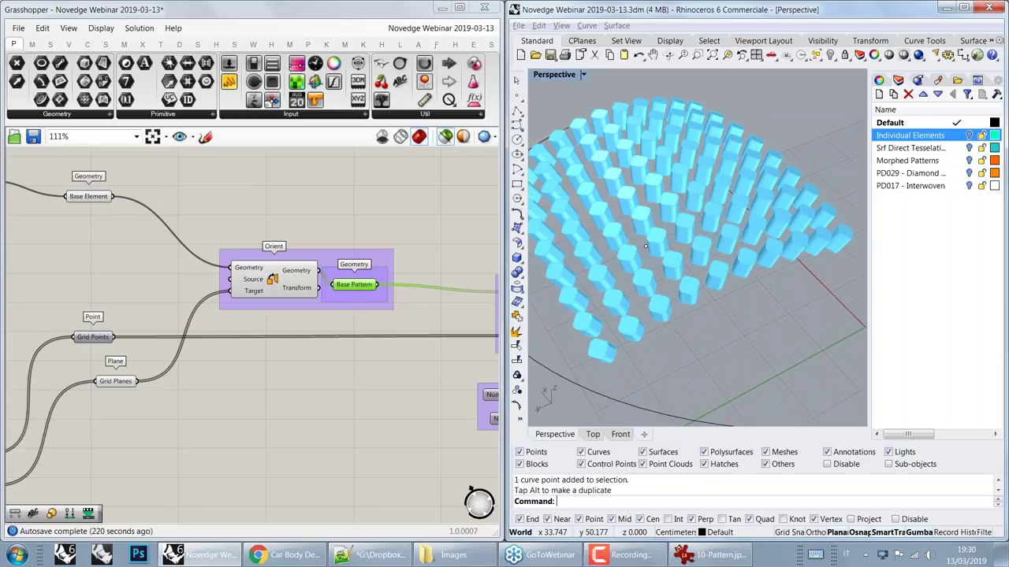
Step: Preview the Base Pattern parameter feeding the scaling group and add the Grid Points to the selection
{"action": "right_click_drag", "start_coordinate": [392, 301], "coordinate": [190, 304]}
{"action": "left_click", "coordinate": [330, 298]}
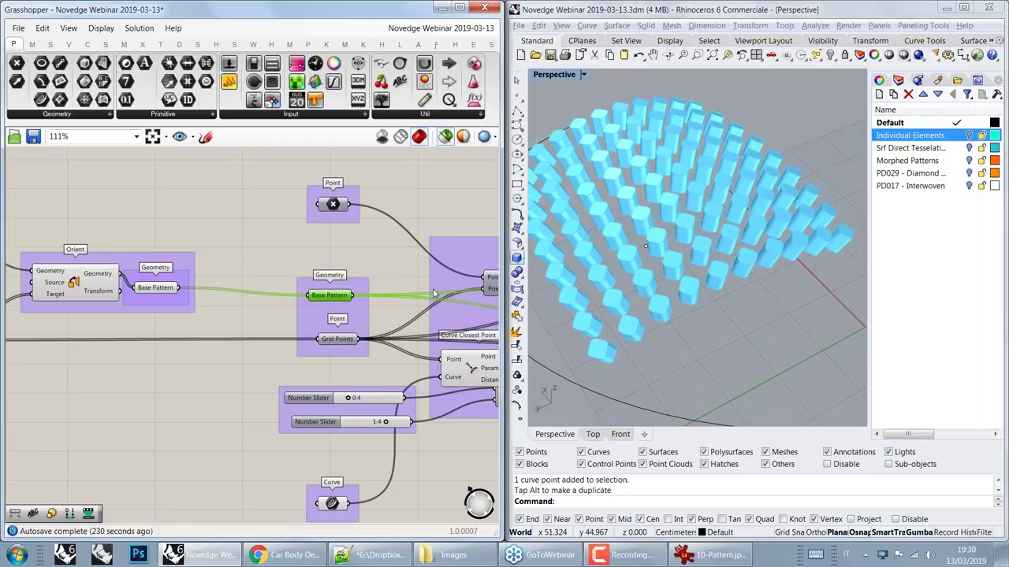
{"action": "left_click", "coordinate": [343, 342], "text": "shift"}
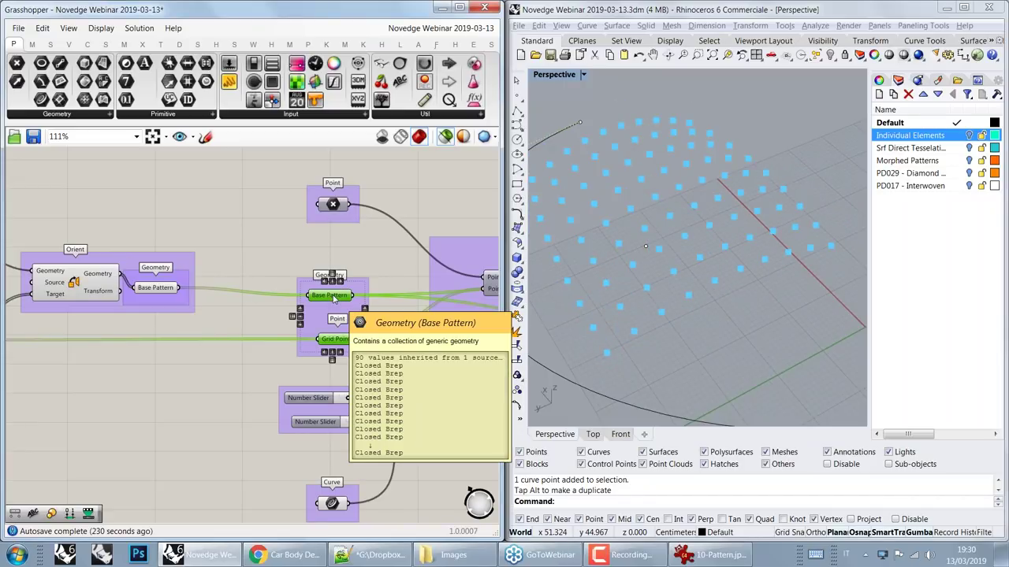
Step: Examine how the Distance, Curve Closest Point, Bounds and Remap Numbers components are wired, and check the upper Remap Numbers' Mapped output
{"action": "right_click_drag", "start_coordinate": [326, 211], "coordinate": [161, 194]}
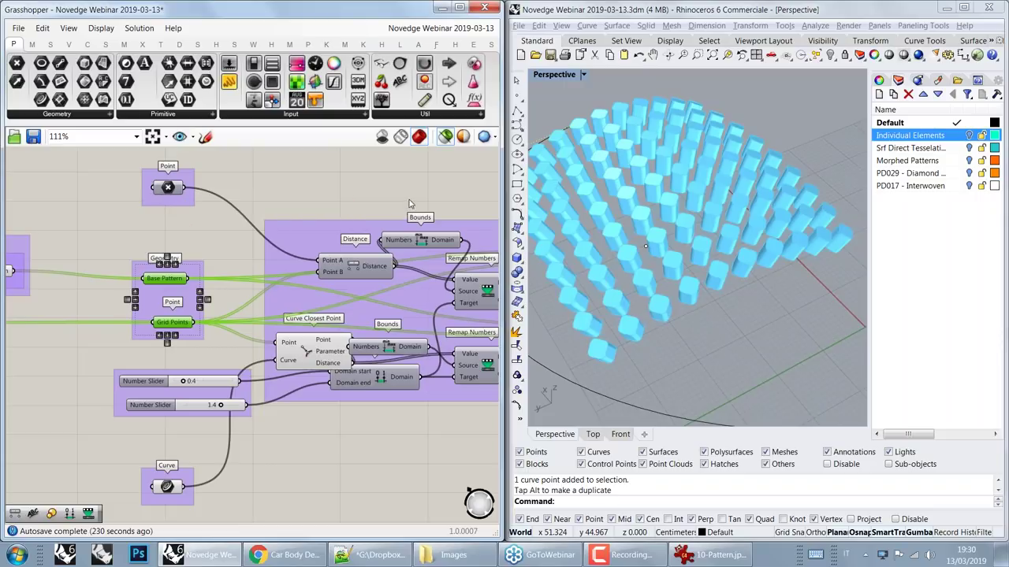
{"action": "right_click_drag", "start_coordinate": [375, 258], "coordinate": [185, 258]}
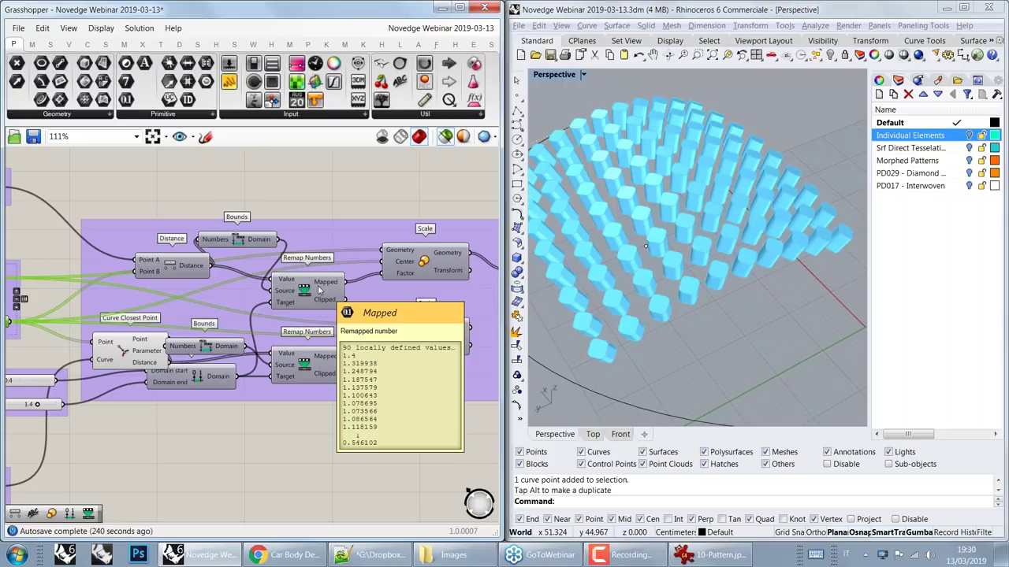
{"action": "right_click_drag", "start_coordinate": [104, 374], "coordinate": [115, 372]}
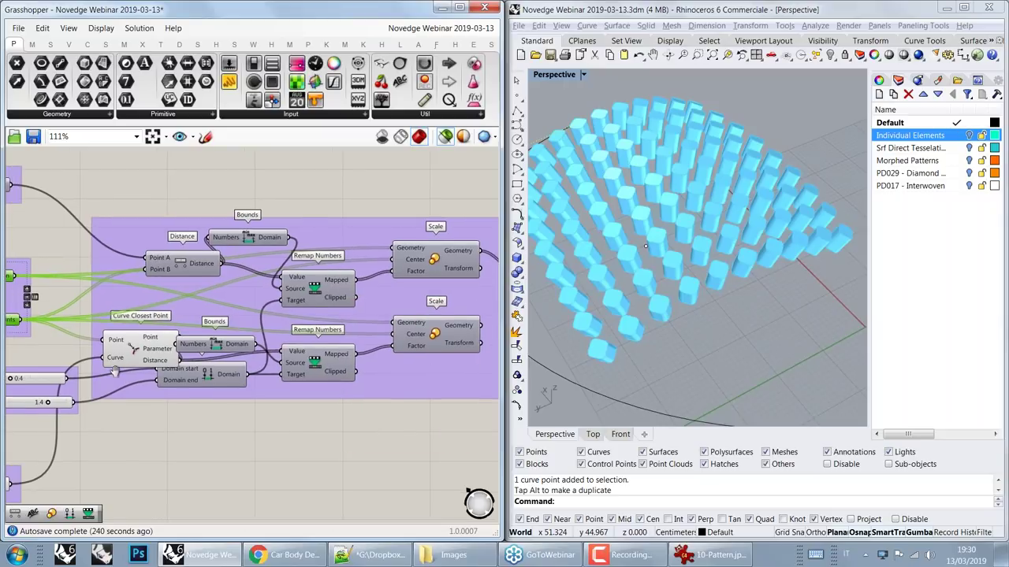
{"action": "scroll", "coordinate": [115, 370], "scroll_direction": "up", "scroll_amount": 3}
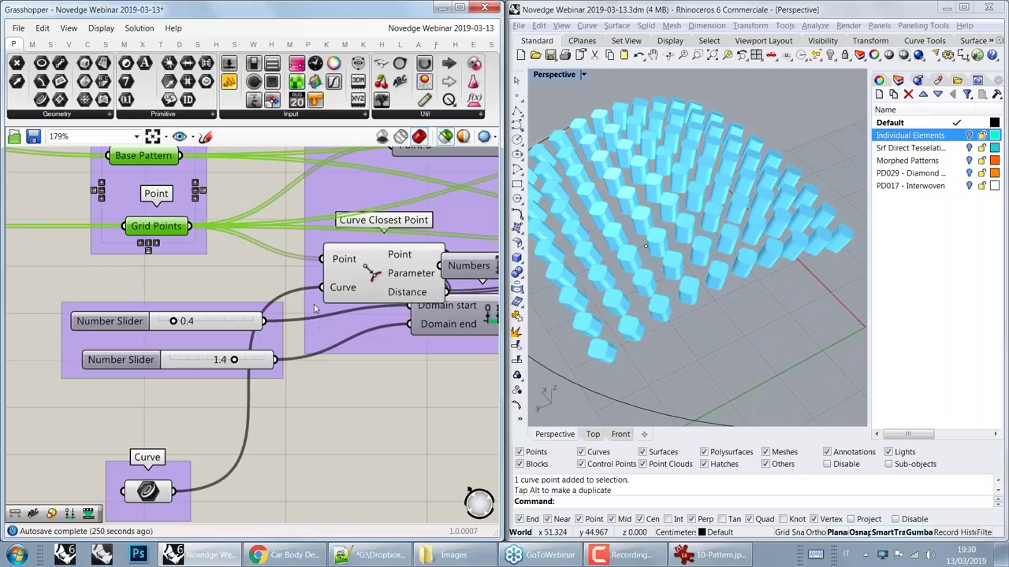
{"action": "scroll", "coordinate": [301, 340], "scroll_direction": "down", "scroll_amount": 2}
{"action": "scroll", "coordinate": [301, 339], "scroll_direction": "down", "scroll_amount": 2}
Step: Preview the upper Scale component, driven by the attractor point, and examine its scaled prisms on the target surface
{"action": "right_click_drag", "start_coordinate": [300, 339], "coordinate": [24, 363]}
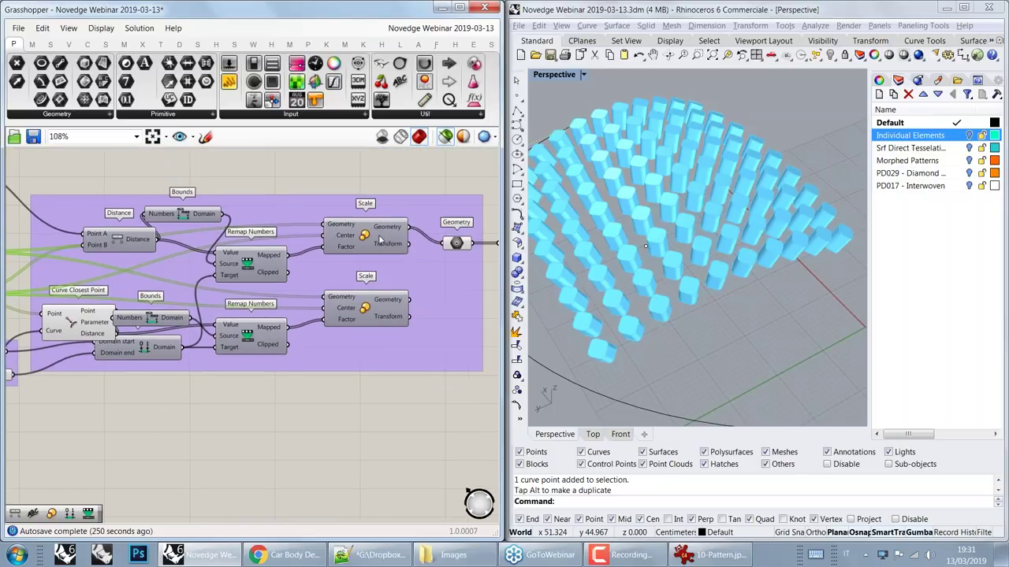
{"action": "left_click", "coordinate": [371, 240]}
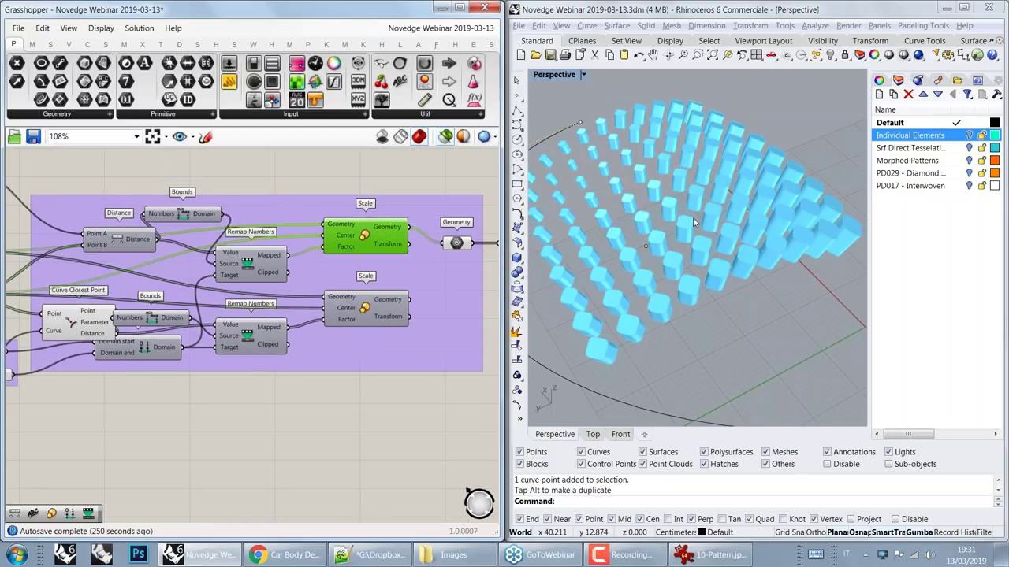
{"action": "right_click_drag", "start_coordinate": [693, 218], "coordinate": [634, 258]}
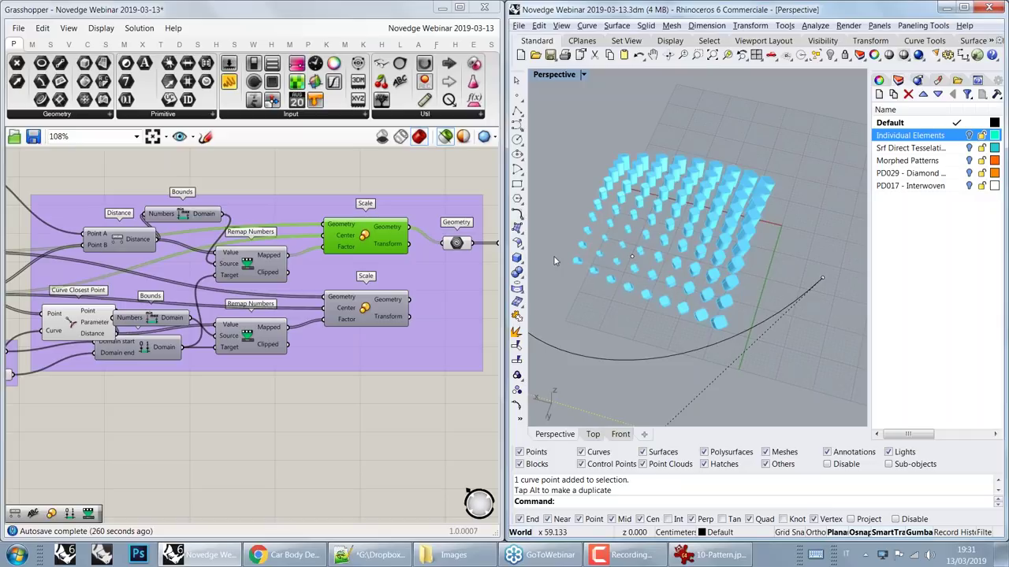
Step: Preview the attractor Curve together with the lower Scale component and examine the prisms scaled by distance from the curve
{"action": "right_click_drag", "start_coordinate": [128, 421], "coordinate": [225, 370]}
{"action": "left_click", "coordinate": [37, 404]}
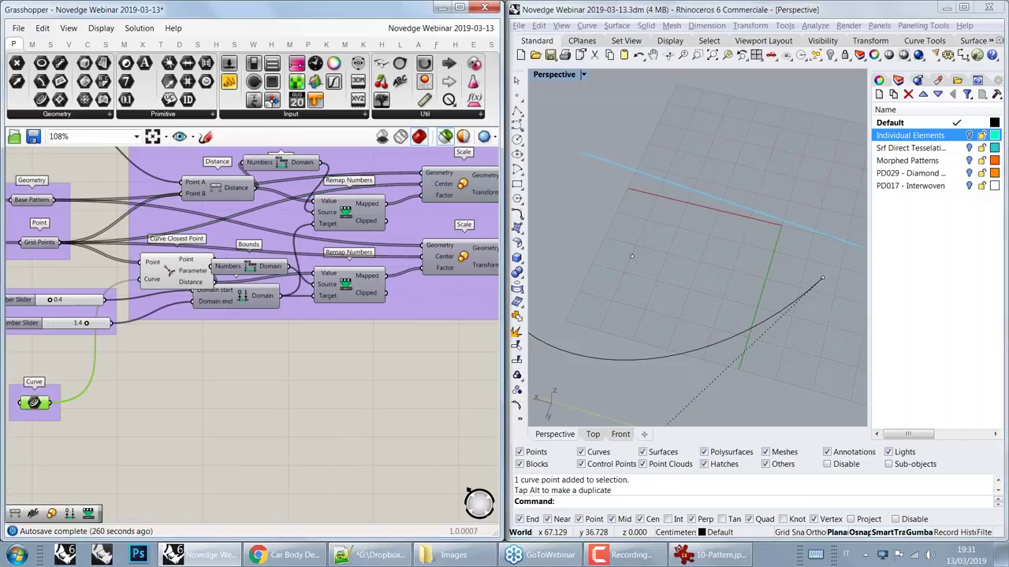
{"action": "right_click_drag", "start_coordinate": [426, 346], "coordinate": [266, 392]}
{"action": "left_click", "coordinate": [322, 304]}
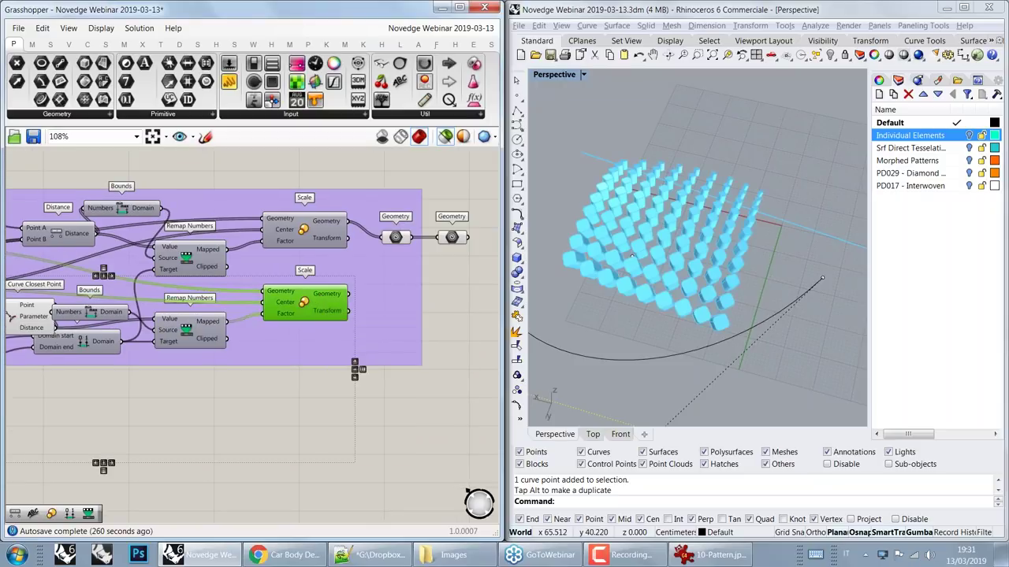
{"action": "right_click_drag", "start_coordinate": [632, 256], "coordinate": [558, 271]}
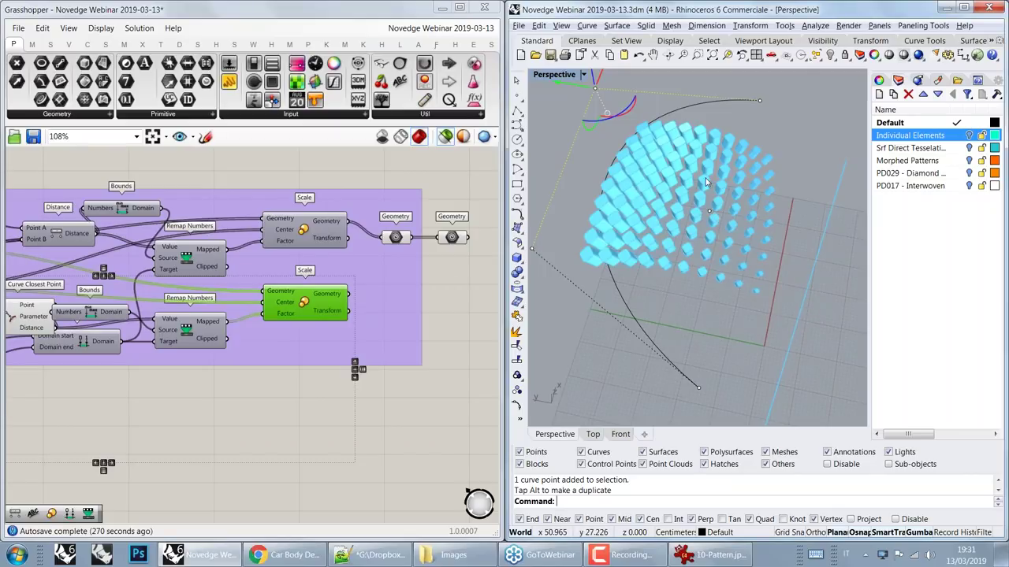
{"action": "right_click_drag", "start_coordinate": [709, 210], "coordinate": [642, 197]}
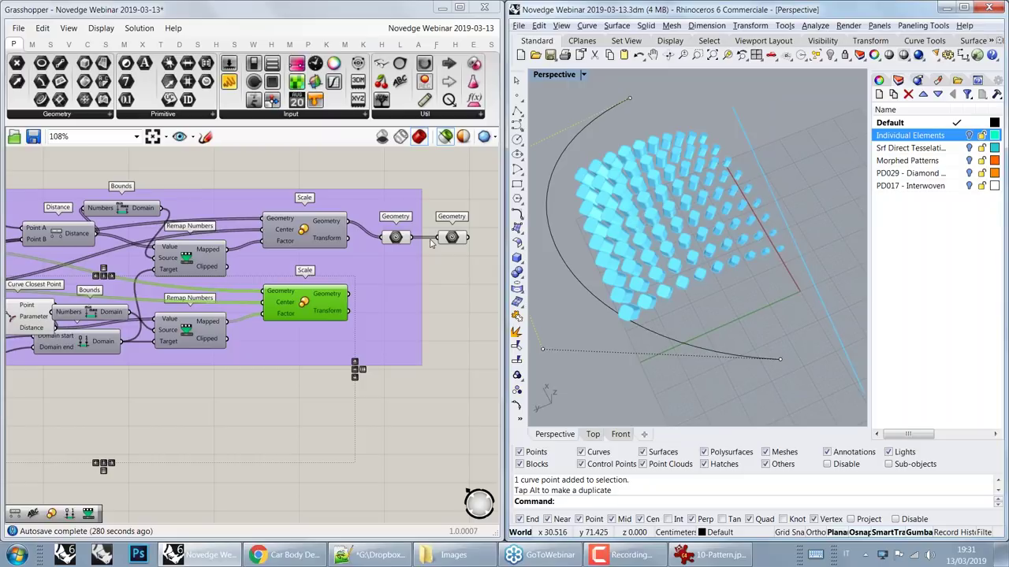
Step: Preview the final Geometry output of the flat XY-plane pattern definition
{"action": "scroll", "coordinate": [431, 244], "scroll_direction": "down", "scroll_amount": 6}
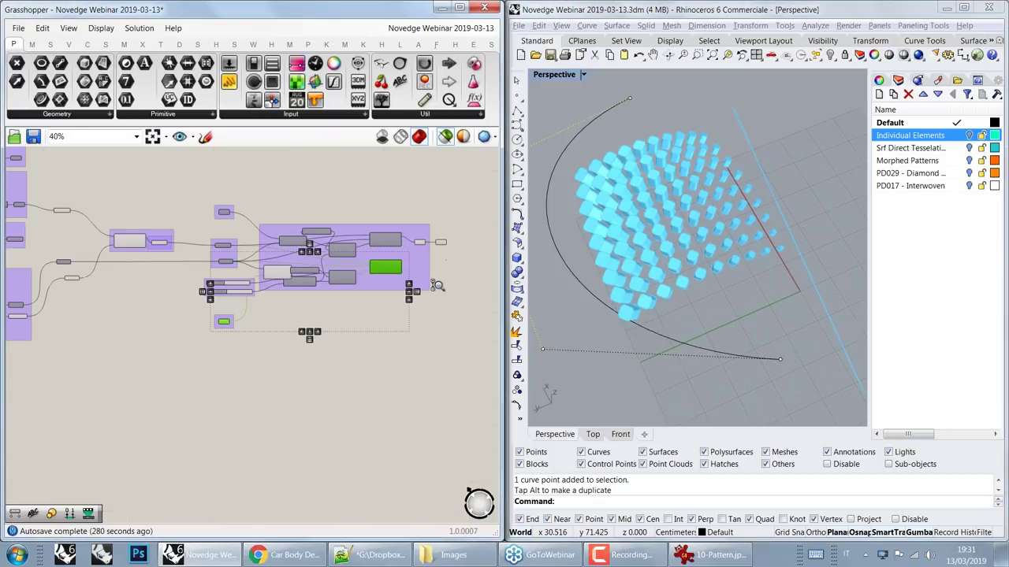
{"action": "scroll", "coordinate": [433, 310], "scroll_direction": "down", "scroll_amount": 1}
{"action": "right_click_drag", "start_coordinate": [290, 422], "coordinate": [279, 356]}
{"action": "right_click_drag", "start_coordinate": [376, 330], "coordinate": [338, 539]}
{"action": "right_click_drag", "start_coordinate": [438, 150], "coordinate": [367, 227]}
{"action": "left_click_drag", "start_coordinate": [361, 223], "coordinate": [339, 246]}
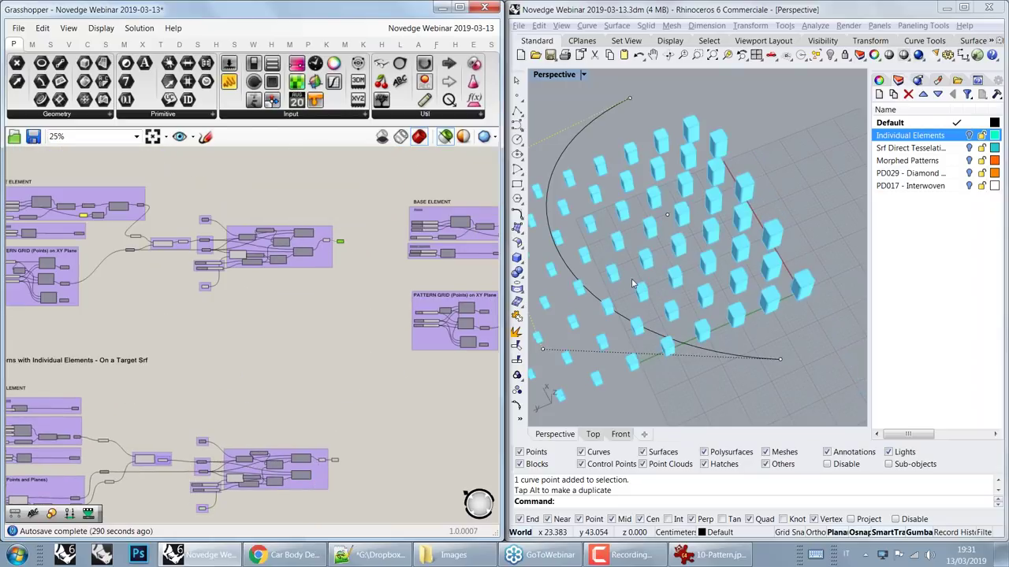
Step: Hide the large black curve with visible control points in the Rhino viewport
{"action": "scroll", "coordinate": [632, 283], "scroll_direction": "down", "scroll_amount": 4}
{"action": "left_click", "coordinate": [626, 306]}
{"action": "type", "text": "h"}
{"action": "key", "text": "Return"}
Step: Examine the scaled prisms of the flat pattern from side and oblique views, and look over the target-surface definition for comparison
{"action": "right_click_drag", "start_coordinate": [623, 333], "coordinate": [786, 275]}
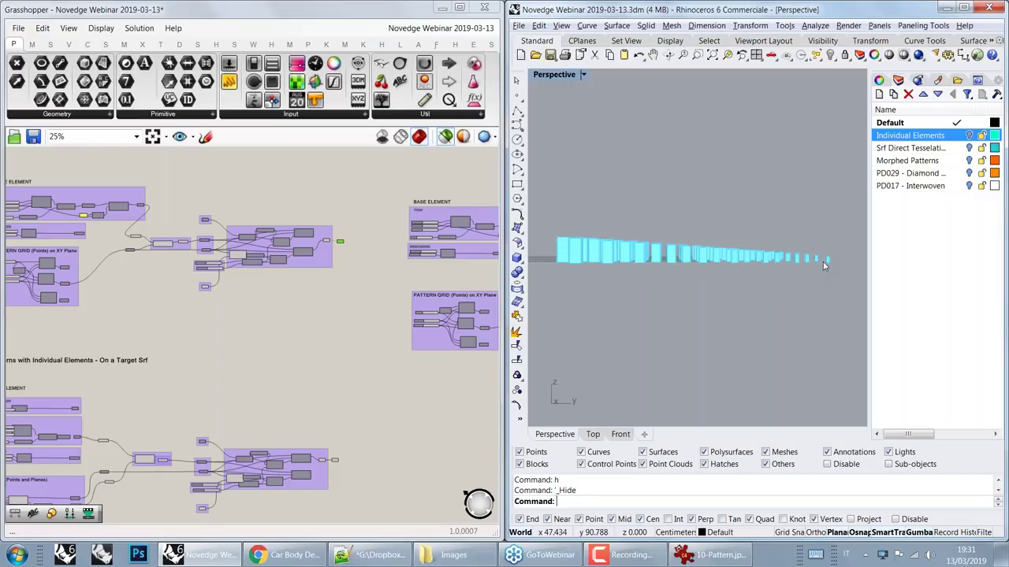
{"action": "right_click_drag", "start_coordinate": [755, 270], "coordinate": [728, 388]}
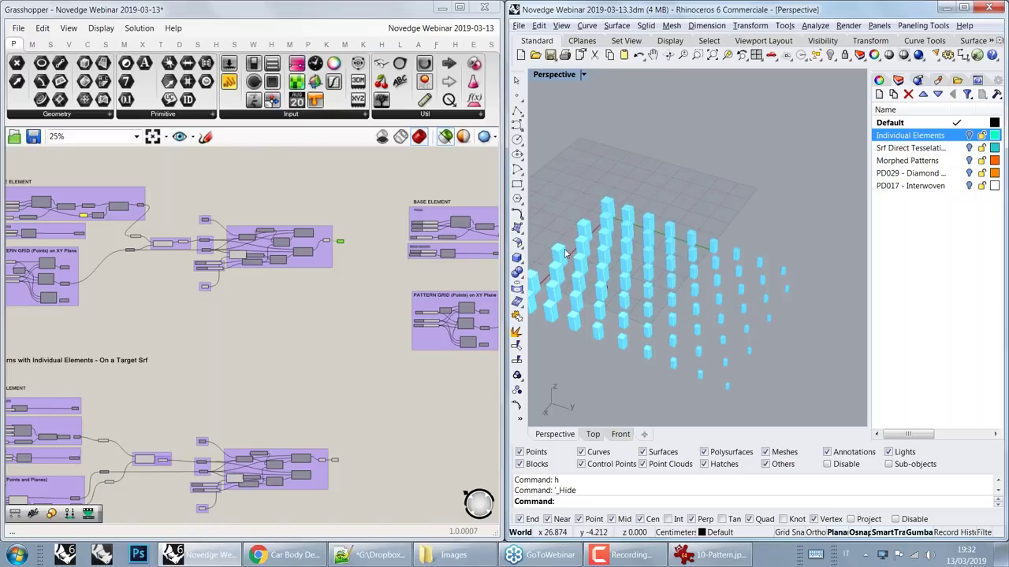
{"action": "mouse_move", "coordinate": [648, 240]}
{"action": "right_mouse_down", "text": "shift"}
{"action": "mouse_move", "coordinate": [687, 237]}
{"action": "mouse_move", "coordinate": [652, 239]}
{"action": "right_mouse_up", "text": "shift"}
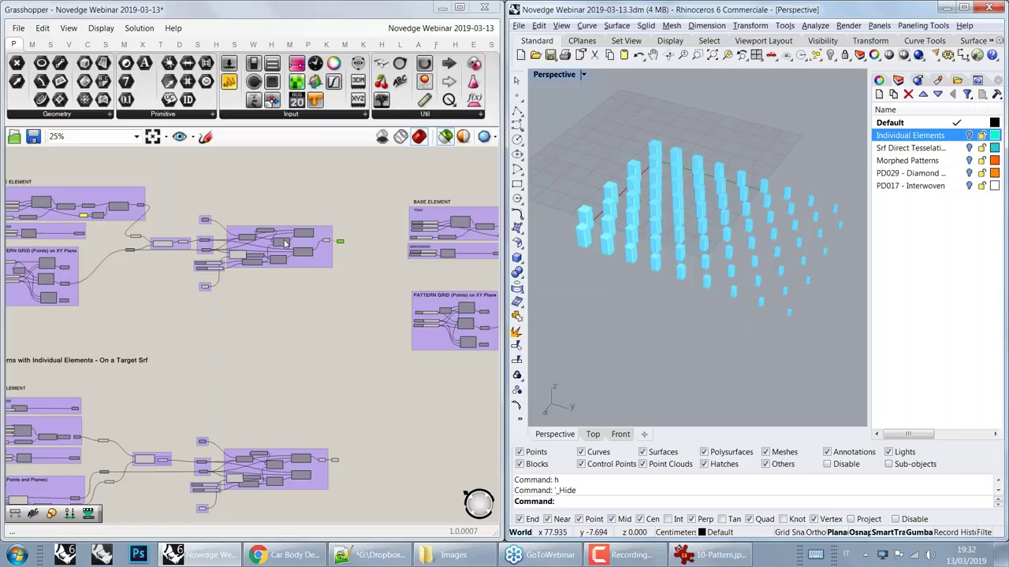
{"action": "scroll", "coordinate": [283, 241], "scroll_direction": "up", "scroll_amount": 4}
{"action": "scroll", "coordinate": [275, 245], "scroll_direction": "down", "scroll_amount": 2}
{"action": "right_click_drag", "start_coordinate": [268, 497], "coordinate": [276, 330]}
{"action": "right_click_drag", "start_coordinate": [226, 435], "coordinate": [311, 347]}
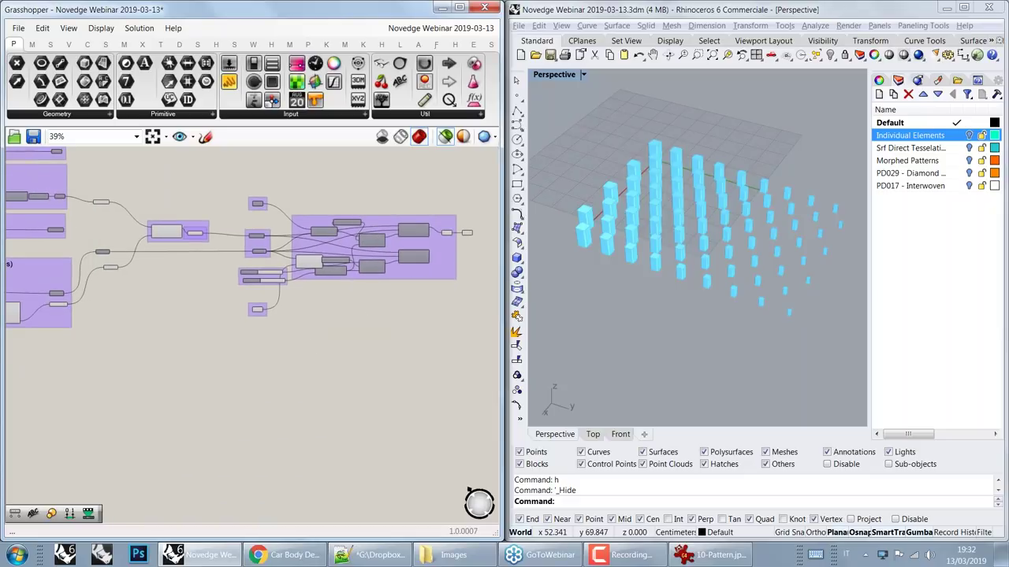
{"action": "right_click_drag", "start_coordinate": [773, 260], "coordinate": [664, 196]}
{"action": "scroll", "coordinate": [685, 241], "scroll_direction": "down", "scroll_amount": 3}
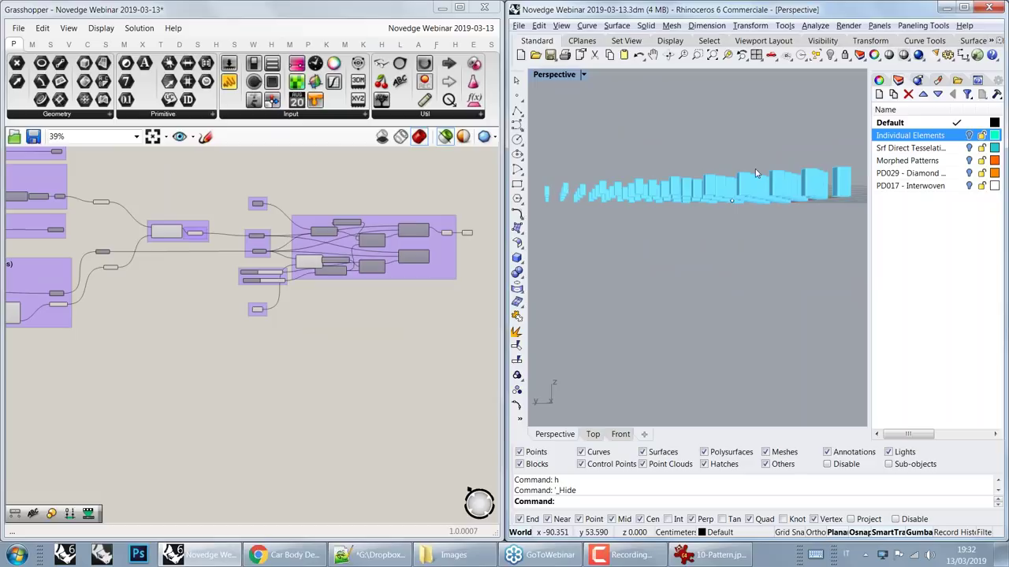
{"action": "right_click_drag", "start_coordinate": [717, 179], "coordinate": [710, 229]}
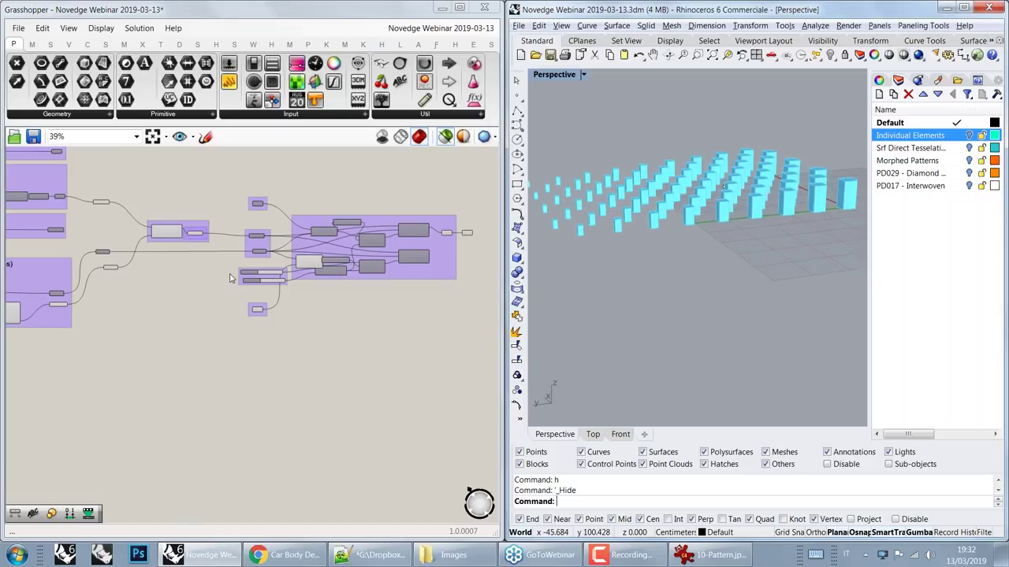
Step: Preview the Base Pattern of the unfinished target-surface definition and examine its spheres up close
{"action": "scroll", "coordinate": [231, 278], "scroll_direction": "down", "scroll_amount": 4}
{"action": "scroll", "coordinate": [324, 326], "scroll_direction": "down", "scroll_amount": 1}
{"action": "right_click_drag", "start_coordinate": [404, 478], "coordinate": [322, 288]}
{"action": "right_click_drag", "start_coordinate": [468, 317], "coordinate": [373, 292]}
{"action": "scroll", "coordinate": [383, 271], "scroll_direction": "up", "scroll_amount": 2}
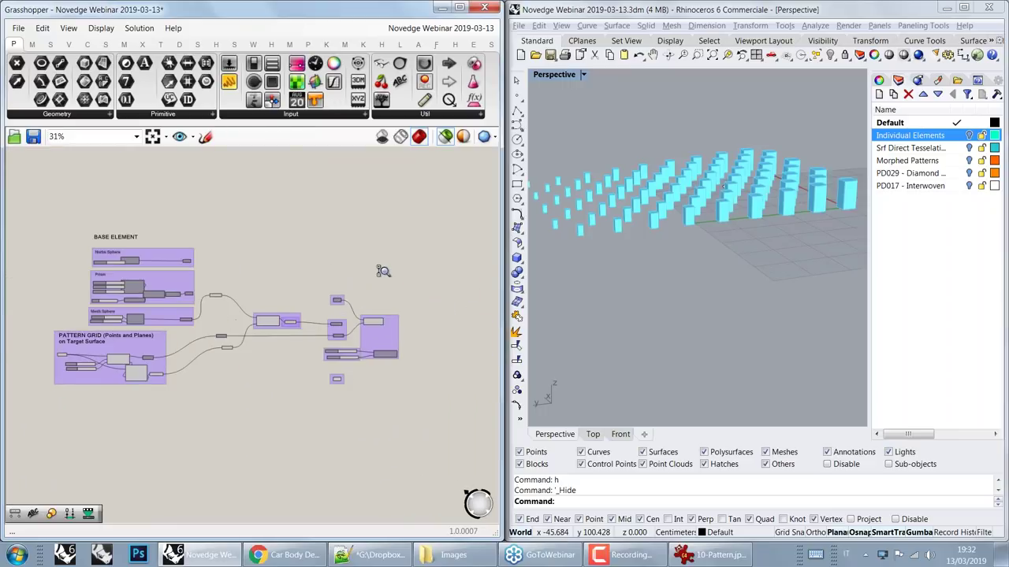
{"action": "scroll", "coordinate": [382, 271], "scroll_direction": "up", "scroll_amount": 4}
{"action": "scroll", "coordinate": [333, 280], "scroll_direction": "up", "scroll_amount": 3}
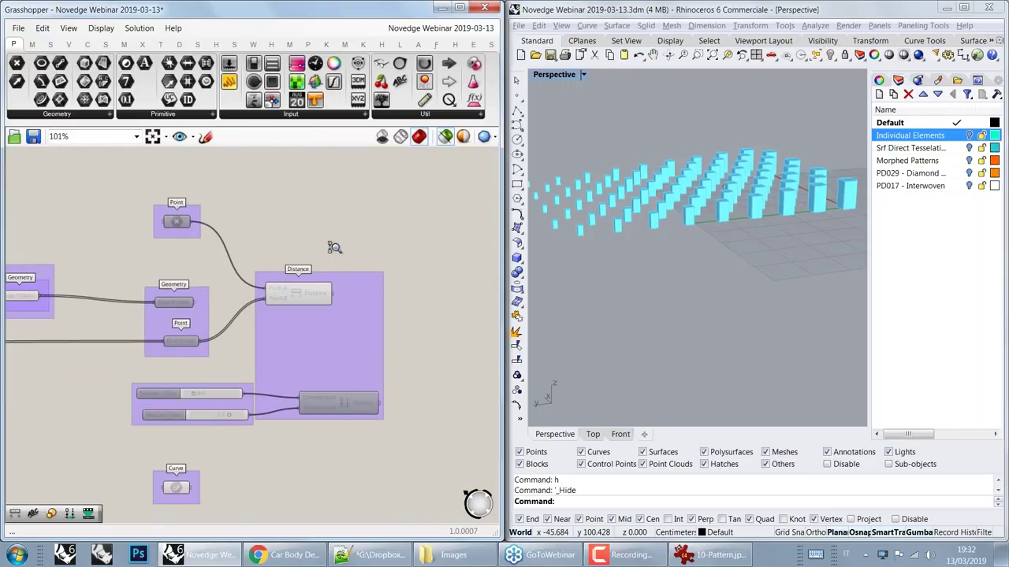
{"action": "left_click", "coordinate": [136, 308]}
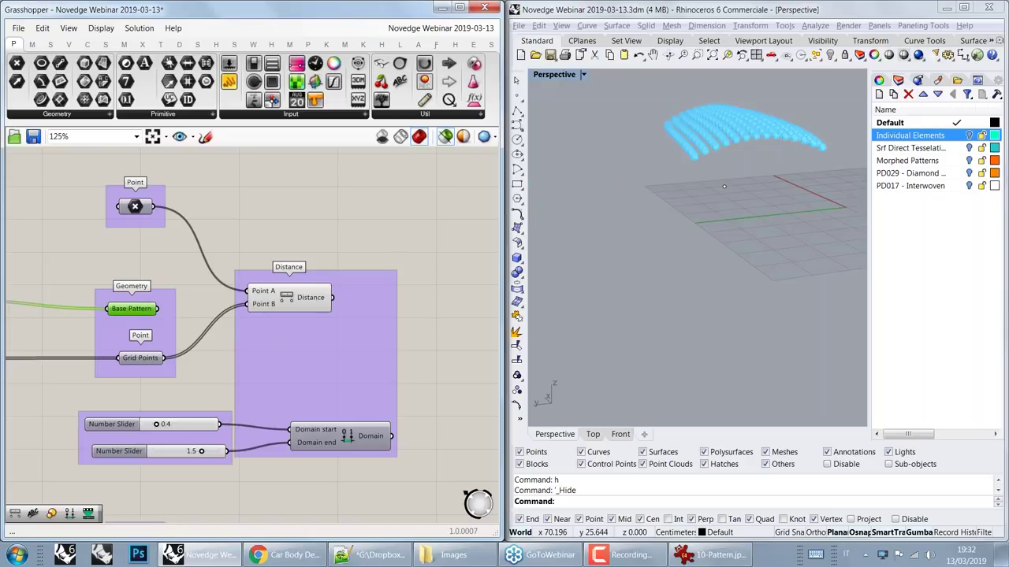
{"action": "right_click_drag", "start_coordinate": [702, 193], "coordinate": [735, 233]}
{"action": "scroll", "coordinate": [677, 246], "scroll_direction": "up", "scroll_amount": 5}
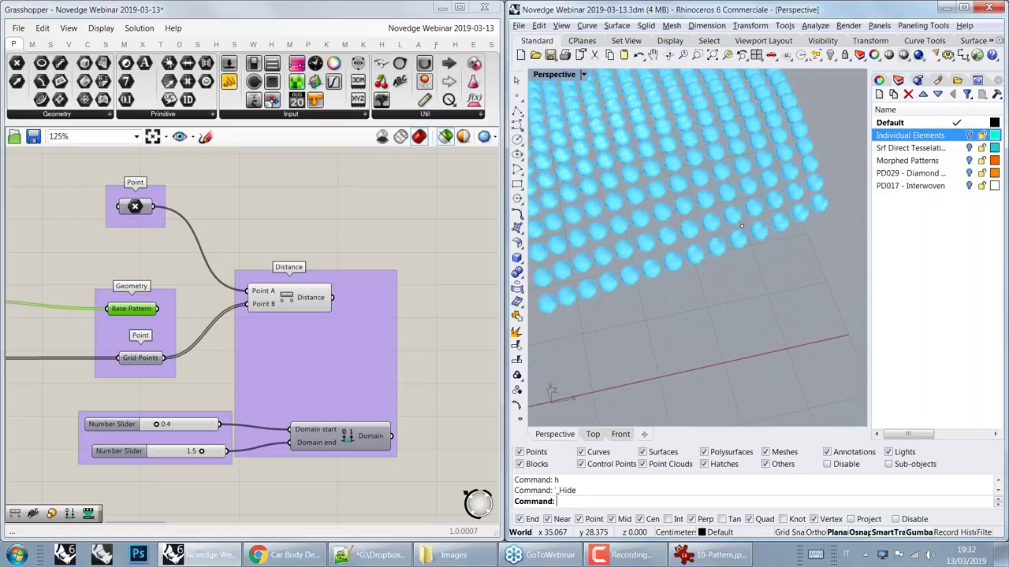
{"action": "scroll", "coordinate": [741, 226], "scroll_direction": "up", "scroll_amount": 5}
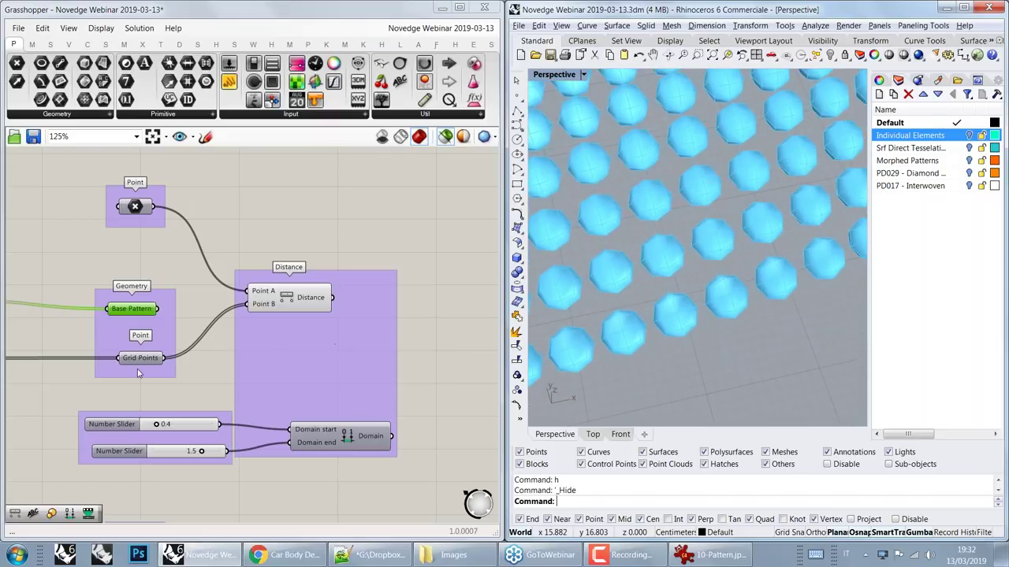
Step: Preview the Grid Points of the unfinished definition and check the Distance component's output values
{"action": "mouse_move", "coordinate": [146, 361]}
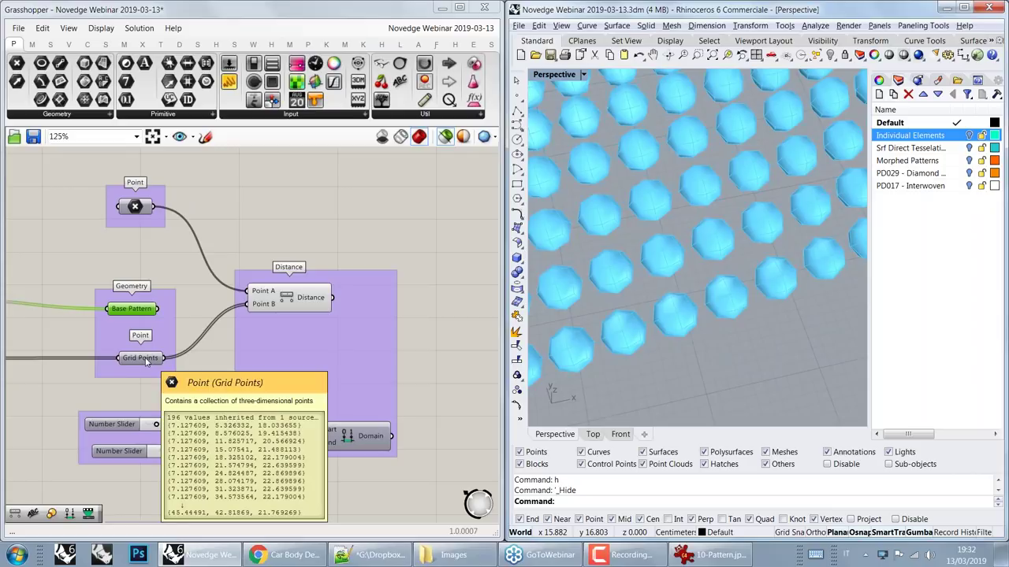
{"action": "left_click", "coordinate": [142, 359]}
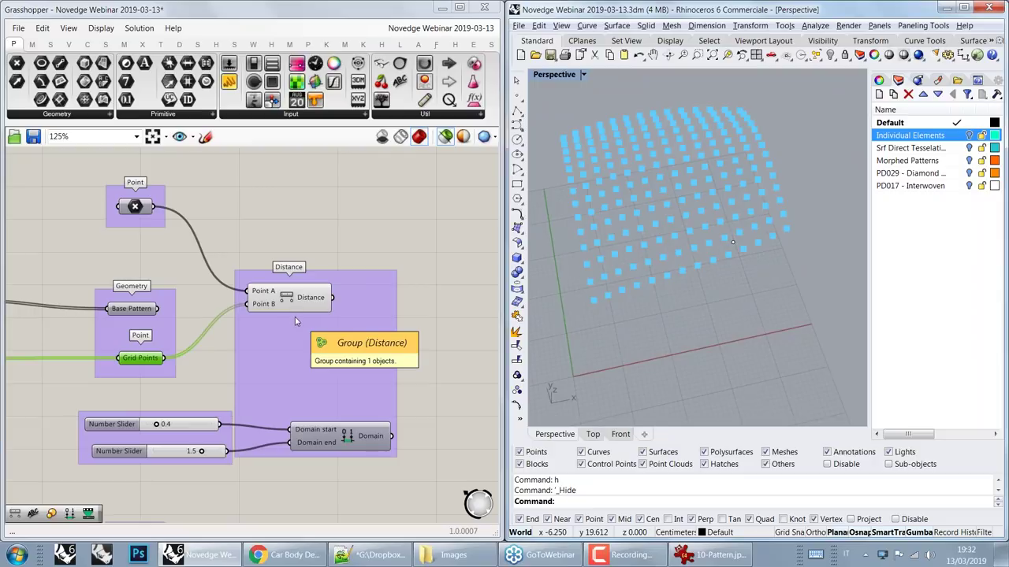
{"action": "mouse_move", "coordinate": [319, 306]}
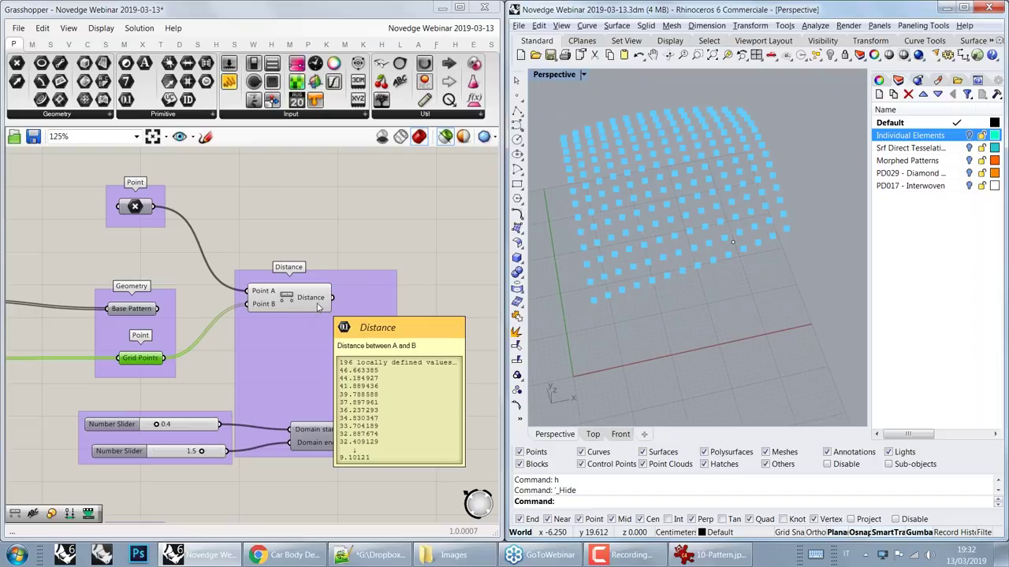
Step: Add a Graph Mapper component above the Distance group in the unfinished target-surface definition
{"action": "double_click", "coordinate": [385, 240]}
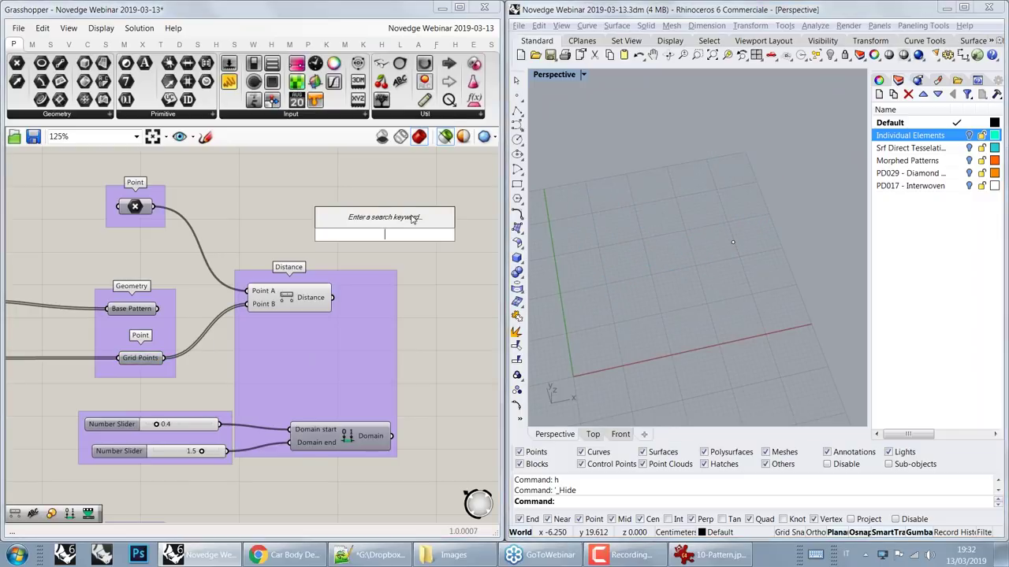
{"action": "type", "text": "remap"}
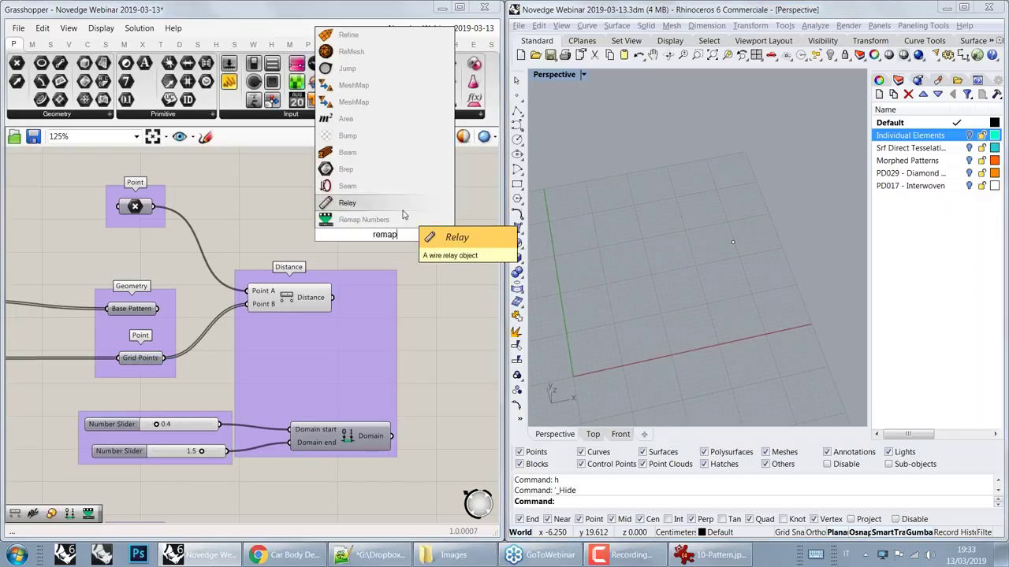
{"action": "double_click", "coordinate": [397, 234]}
{"action": "type", "text": "graph"}
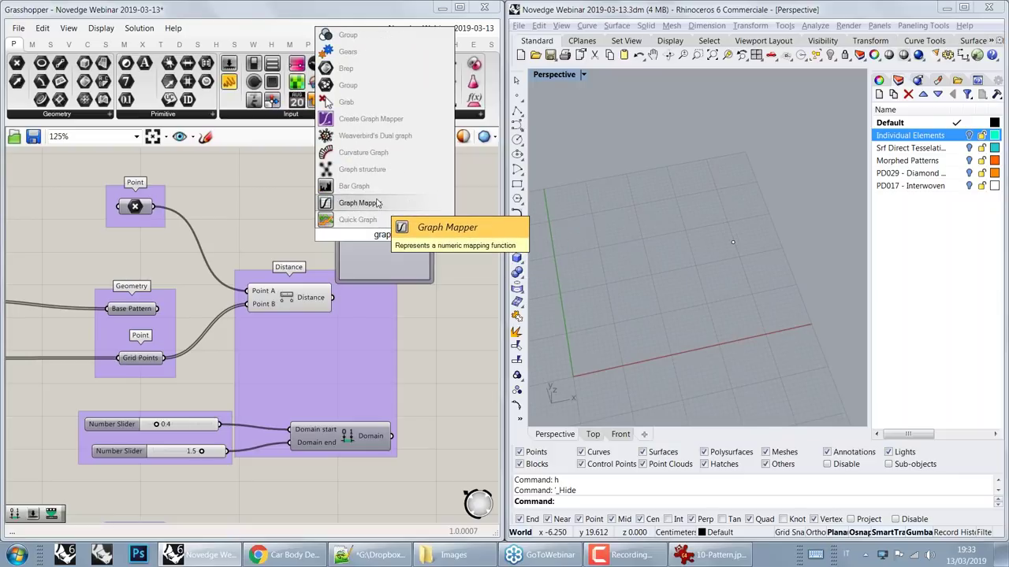
{"action": "left_click", "coordinate": [379, 204]}
Step: Set the Graph Mapper's graph type to Bezier
{"action": "right_click", "coordinate": [361, 244]}
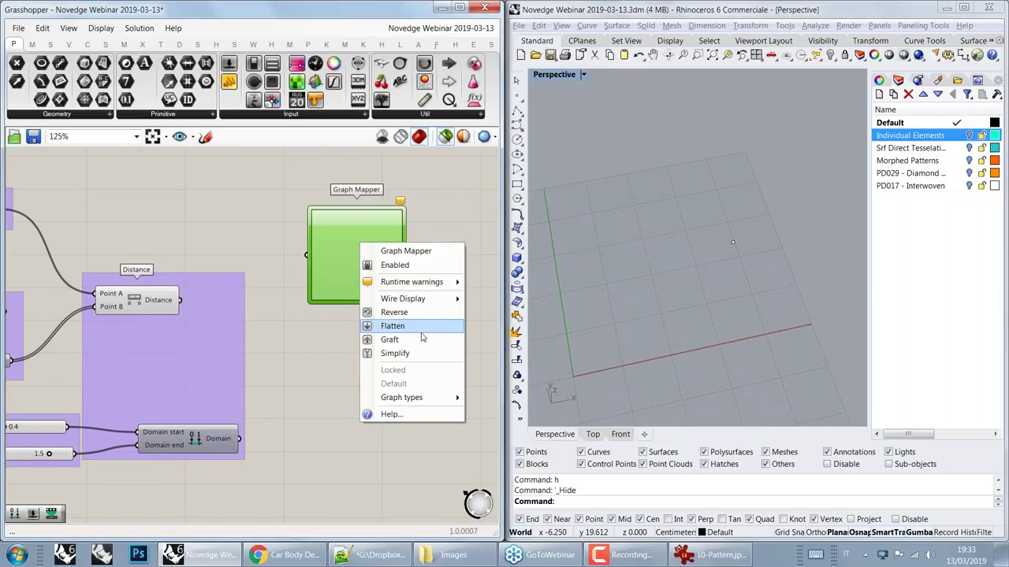
{"action": "mouse_move", "coordinate": [429, 403]}
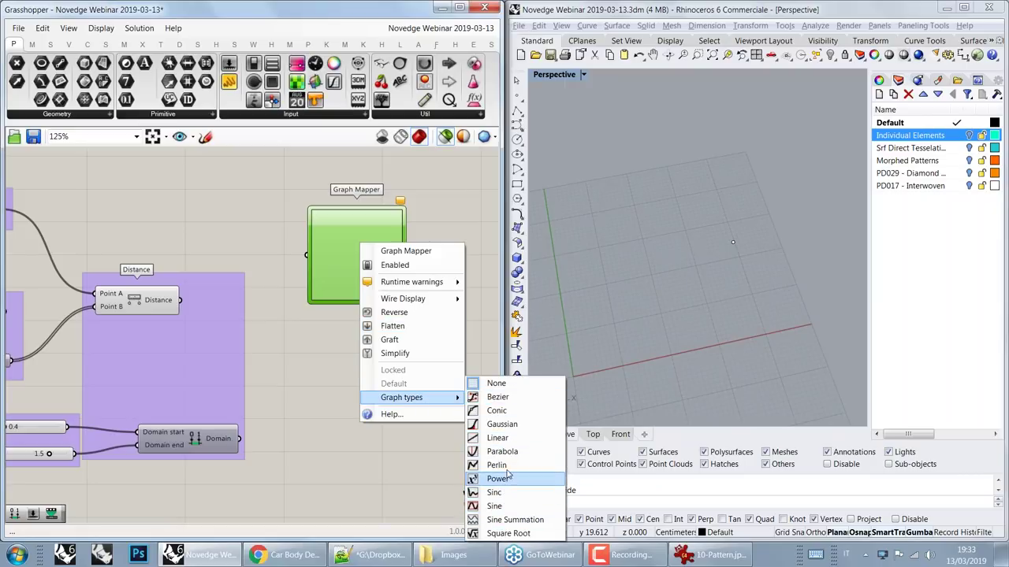
{"action": "left_click", "coordinate": [497, 397]}
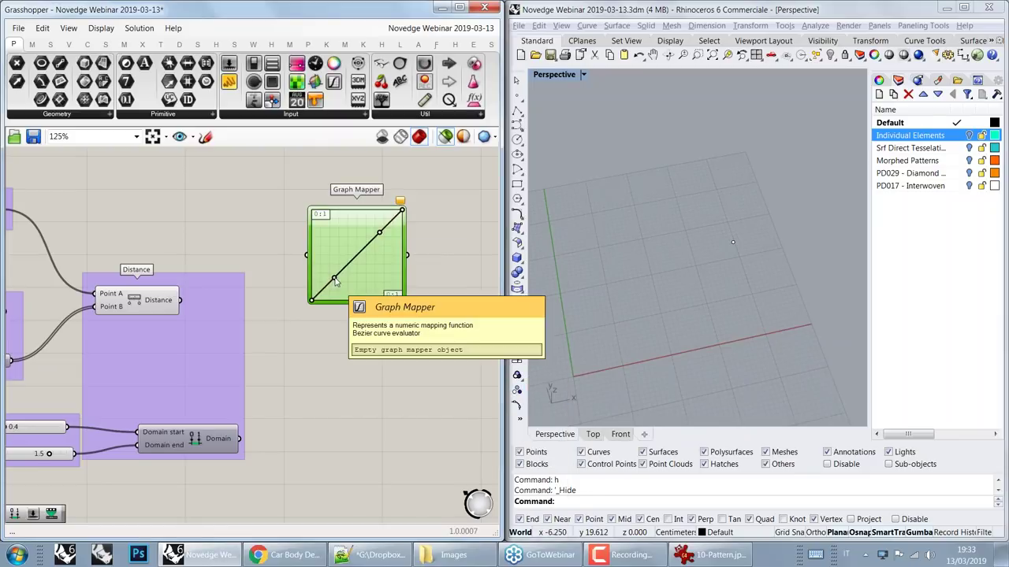
Step: Shape the Graph Mapper's Bezier curve into an S by pulling the two control handles horizontally past each other
{"action": "left_click_drag", "start_coordinate": [334, 280], "coordinate": [356, 294]}
{"action": "left_click_drag", "start_coordinate": [379, 232], "coordinate": [347, 216]}
{"action": "left_click_drag", "start_coordinate": [359, 294], "coordinate": [366, 296]}
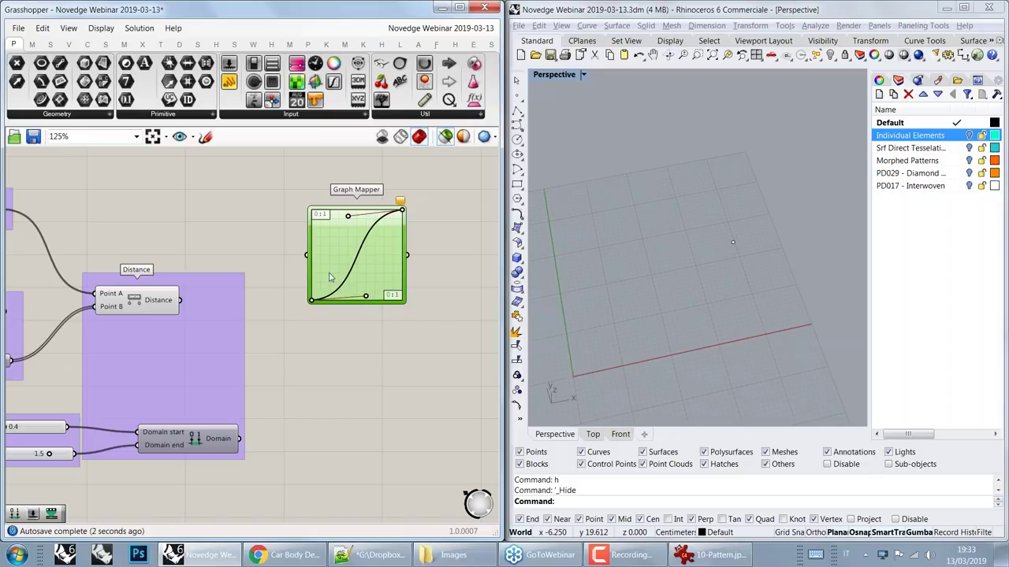
{"action": "scroll", "coordinate": [371, 240], "scroll_direction": "up", "scroll_amount": 5}
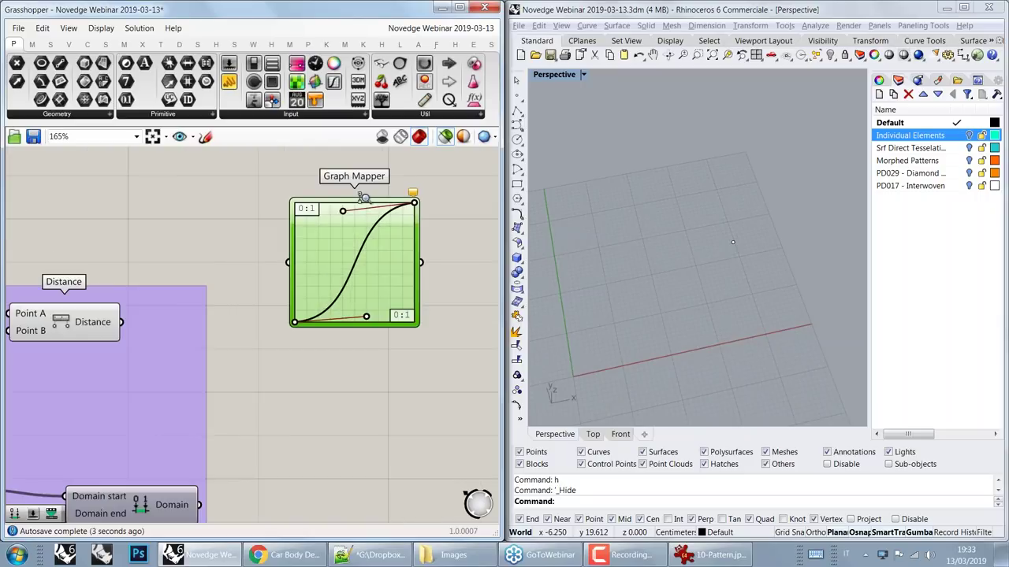
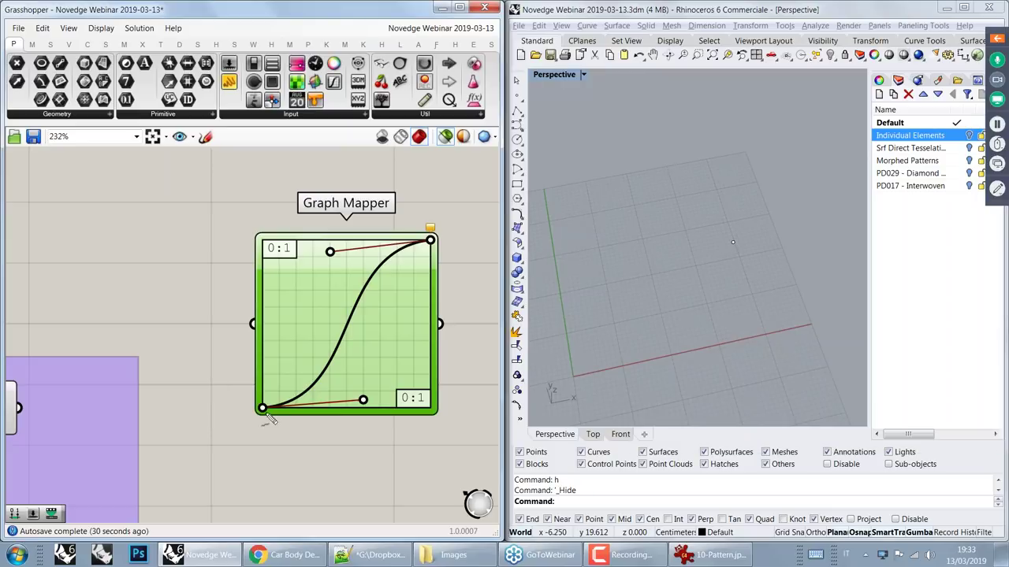
Step: Annotate the Graph Mapper with red arrows rising from its lower edge to marked points on the Bezier curve
{"action": "left_click_drag", "start_coordinate": [278, 451], "coordinate": [277, 410]}
{"action": "left_click_drag", "start_coordinate": [319, 451], "coordinate": [319, 408]}
{"action": "left_click_drag", "start_coordinate": [351, 453], "coordinate": [352, 411]}
{"action": "mouse_move", "coordinate": [379, 464]}
{"action": "left_mouse_down"}
{"action": "mouse_move", "coordinate": [378, 415]}
{"action": "mouse_move", "coordinate": [319, 377]}
{"action": "left_mouse_up"}
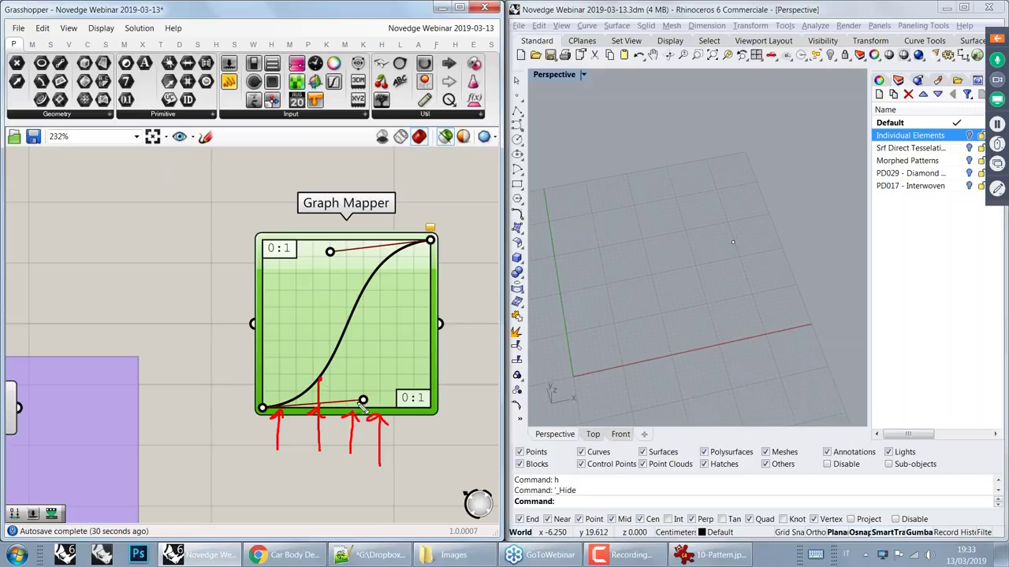
{"action": "left_click_drag", "start_coordinate": [352, 410], "coordinate": [351, 323]}
{"action": "mouse_move", "coordinate": [380, 408]}
{"action": "left_mouse_down"}
{"action": "mouse_move", "coordinate": [376, 268]}
{"action": "mouse_move", "coordinate": [383, 276]}
{"action": "left_mouse_up"}
{"action": "mouse_move", "coordinate": [340, 334]}
{"action": "left_mouse_down"}
{"action": "mouse_move", "coordinate": [346, 319]}
{"action": "mouse_move", "coordinate": [353, 331]}
{"action": "left_mouse_up"}
{"action": "left_click_drag", "start_coordinate": [313, 388], "coordinate": [319, 379]}
{"action": "left_click_drag", "start_coordinate": [279, 405], "coordinate": [276, 408]}
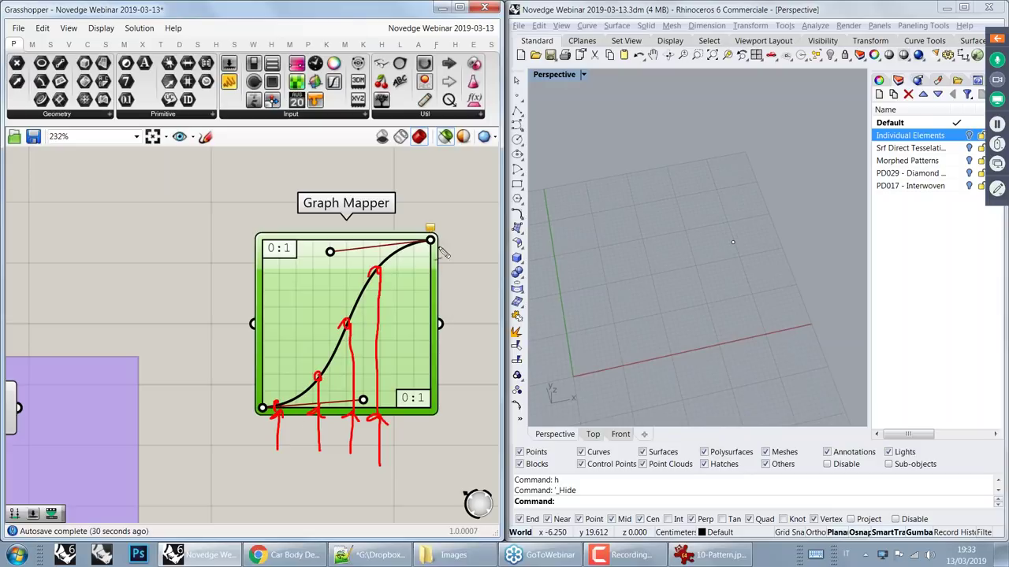
Step: Annotate the Graph Mapper's output side with red lines running horizontally from the marked curve points to its vertical edge
{"action": "left_click_drag", "start_coordinate": [432, 243], "coordinate": [430, 426]}
{"action": "left_click_drag", "start_coordinate": [378, 273], "coordinate": [463, 273]}
{"action": "left_click_drag", "start_coordinate": [347, 321], "coordinate": [441, 322]}
{"action": "left_click_drag", "start_coordinate": [319, 376], "coordinate": [438, 375]}
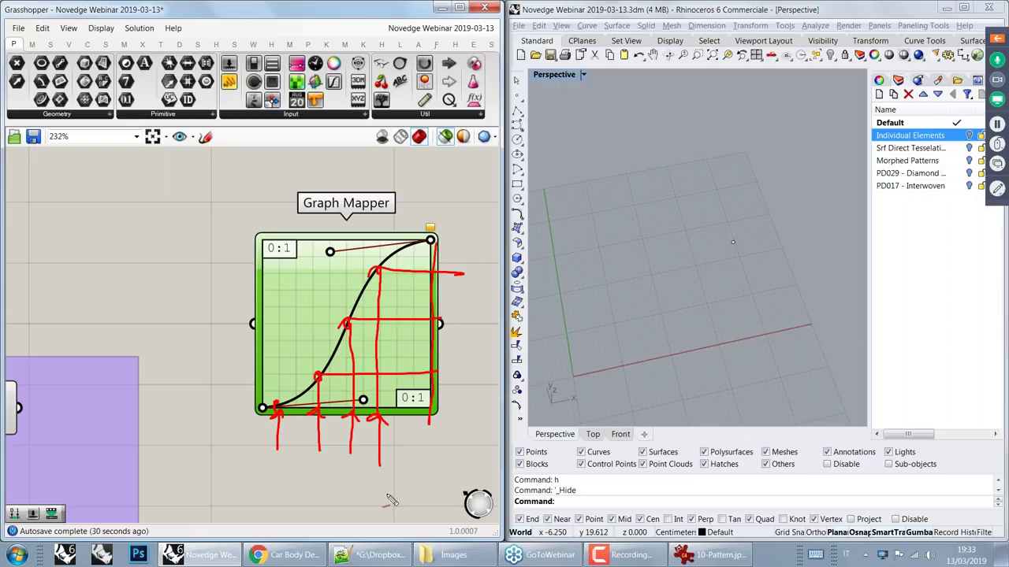
{"action": "mouse_move", "coordinate": [438, 253]}
{"action": "left_mouse_down"}
{"action": "mouse_move", "coordinate": [489, 252]}
{"action": "mouse_move", "coordinate": [483, 258]}
{"action": "left_mouse_up"}
{"action": "mouse_move", "coordinate": [438, 397]}
{"action": "left_mouse_down"}
{"action": "mouse_move", "coordinate": [493, 397]}
{"action": "mouse_move", "coordinate": [485, 403]}
{"action": "left_mouse_up"}
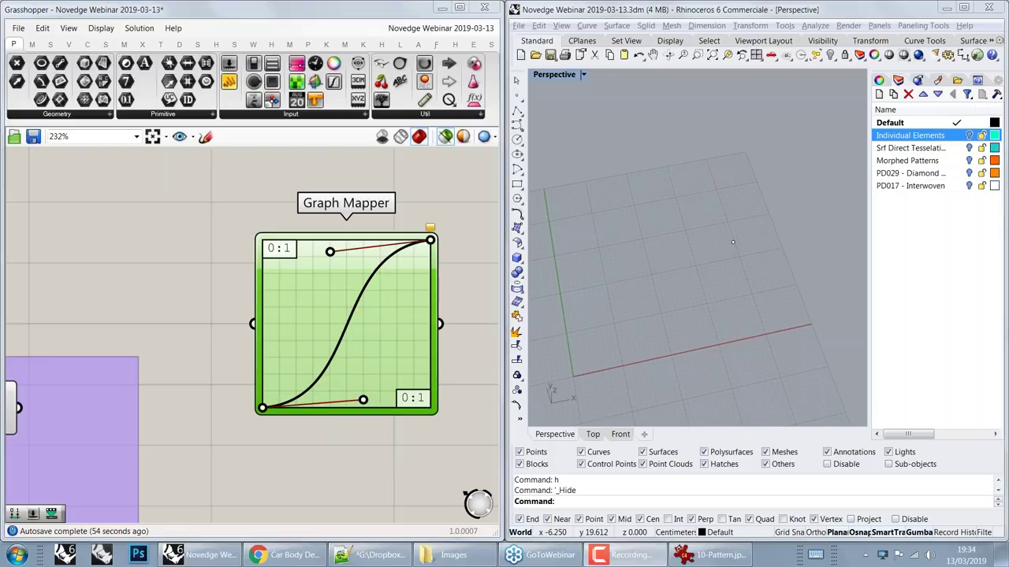
Step: Add a Remap Numbers component beside the Distance group and connect the Distance output to its Value input
{"action": "right_click_drag", "start_coordinate": [351, 331], "coordinate": [357, 379]}
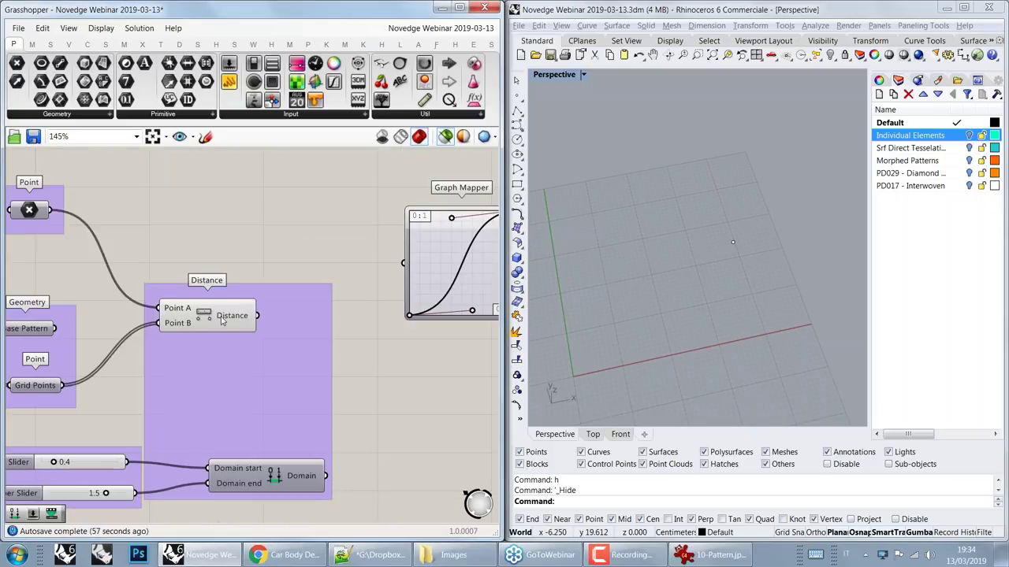
{"action": "left_click_drag", "start_coordinate": [207, 315], "coordinate": [207, 309]}
{"action": "left_click", "coordinate": [357, 380]}
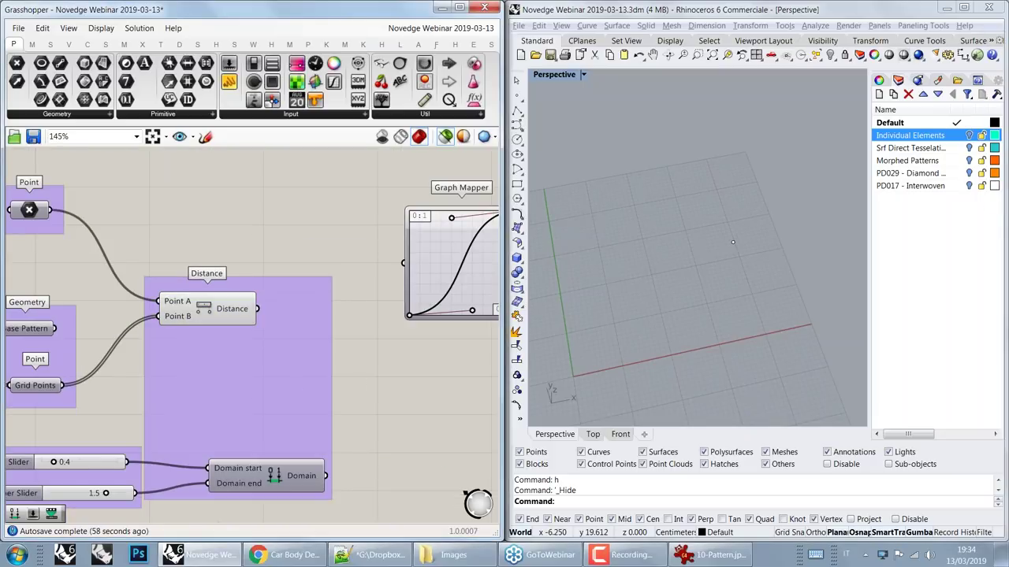
{"action": "double_click", "coordinate": [349, 367]}
{"action": "type", "text": "remap"}
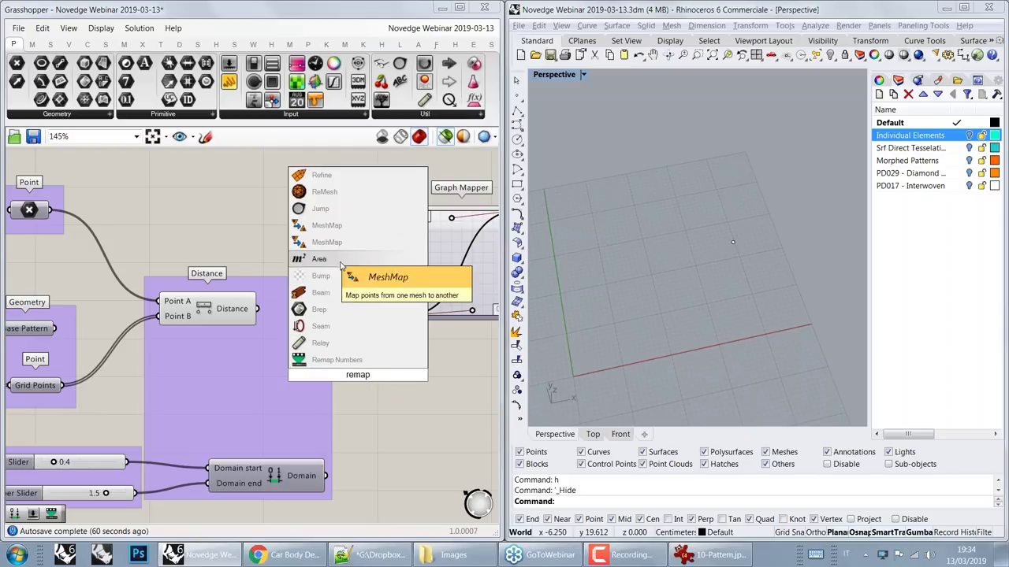
{"action": "left_click", "coordinate": [349, 361]}
{"action": "left_click_drag", "start_coordinate": [256, 309], "coordinate": [418, 371]}
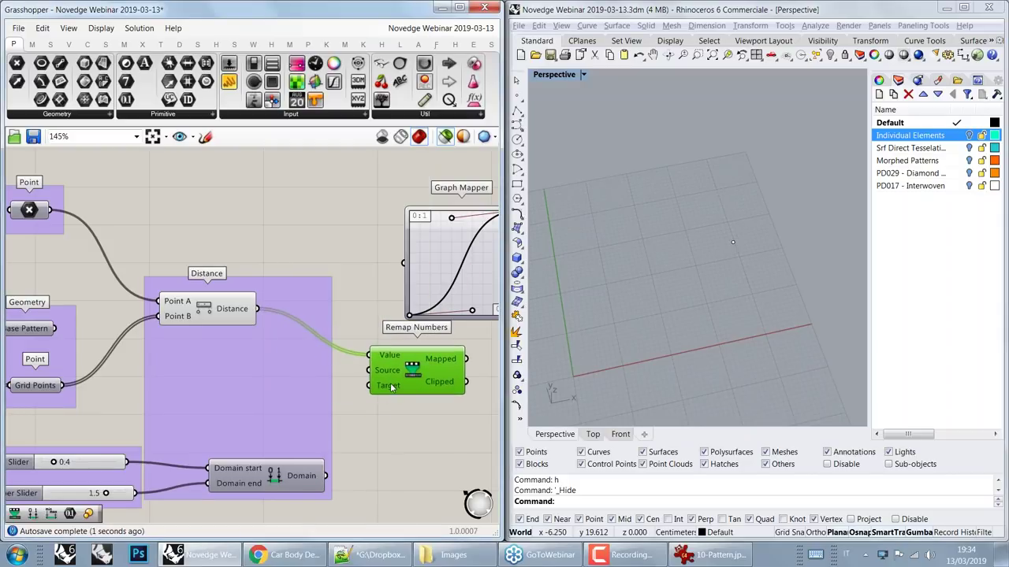
Step: Add a Bounds component fed by the Distance output and connect its Domain to the Source input of Remap Numbers
{"action": "left_click", "coordinate": [373, 425]}
{"action": "double_click", "coordinate": [374, 425]}
{"action": "type", "text": "bounds"}
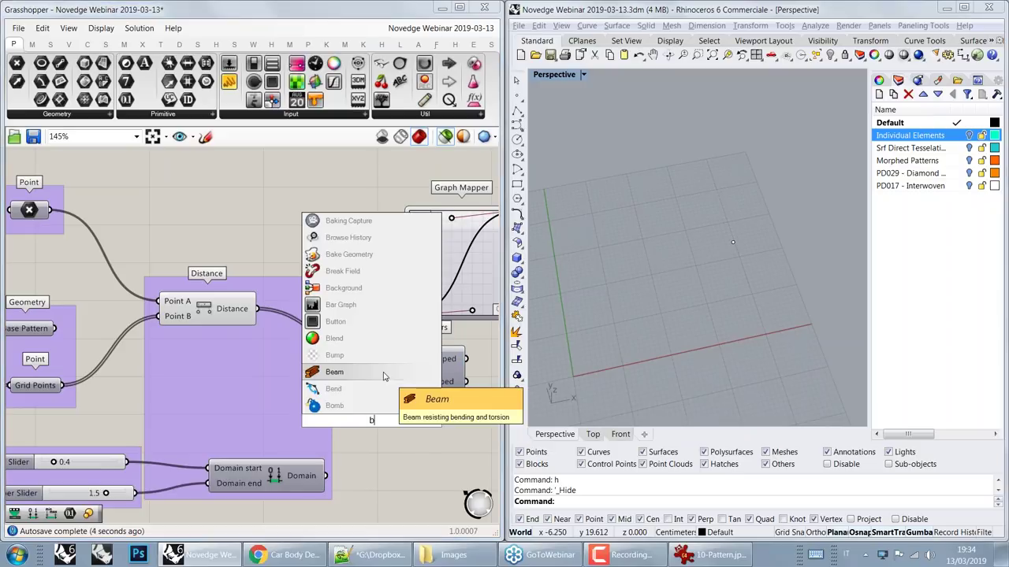
{"action": "left_click", "coordinate": [348, 410]}
{"action": "left_click_drag", "start_coordinate": [257, 308], "coordinate": [319, 420]}
{"action": "right_click_drag", "start_coordinate": [396, 387], "coordinate": [265, 386]}
{"action": "left_click_drag", "start_coordinate": [266, 386], "coordinate": [362, 385]}
{"action": "left_click_drag", "start_coordinate": [291, 420], "coordinate": [378, 400]}
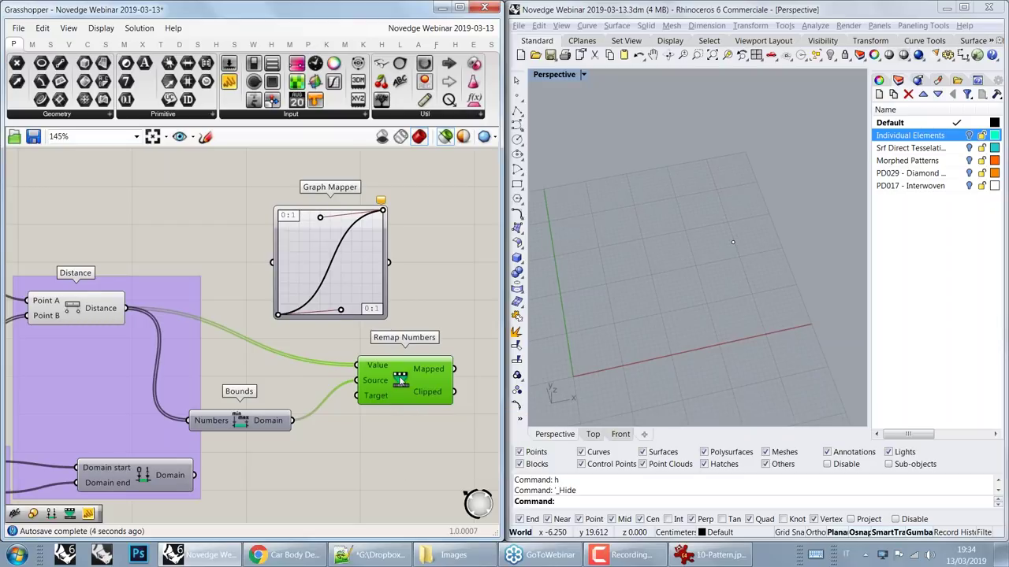
Step: Add a Panel connected to the Mapped output of Remap Numbers and enlarge it to read the list
{"action": "right_click_drag", "start_coordinate": [382, 401], "coordinate": [261, 390]}
{"action": "left_click", "coordinate": [426, 366]}
{"action": "left_click_drag", "start_coordinate": [332, 357], "coordinate": [366, 371]}
{"action": "left_click_drag", "start_coordinate": [420, 400], "coordinate": [425, 489]}
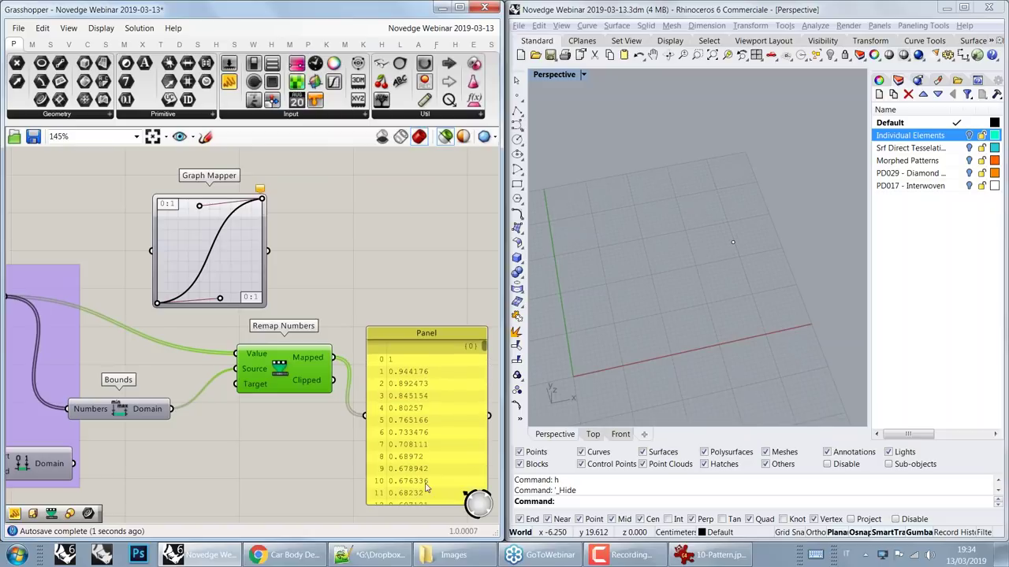
Step: Connect the Mapped output of Remap Numbers to the Graph Mapper's input and arrange the Panel beneath the Graph Mapper
{"action": "left_click_drag", "start_coordinate": [179, 230], "coordinate": [356, 218]}
{"action": "left_click_drag", "start_coordinate": [334, 358], "coordinate": [330, 238]}
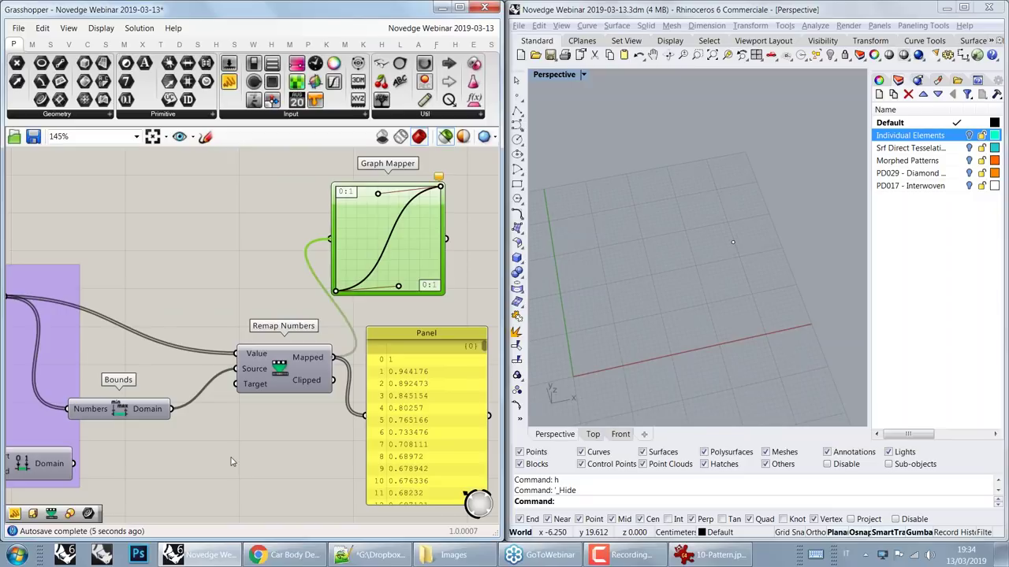
{"action": "right_click_drag", "start_coordinate": [212, 373], "coordinate": [76, 387]}
{"action": "left_click_drag", "start_coordinate": [304, 404], "coordinate": [498, 329]}
{"action": "left_click_drag", "start_coordinate": [375, 269], "coordinate": [407, 345]}
{"action": "left_click_drag", "start_coordinate": [444, 369], "coordinate": [281, 463]}
Step: Read the Graph Mapper's output values in a temporary copy of the Panel and delete that copy
{"action": "left_click_drag", "start_coordinate": [318, 433], "coordinate": [490, 320], "text": "alt"}
{"action": "left_click_drag", "start_coordinate": [375, 268], "coordinate": [428, 331]}
{"action": "right_click_drag", "start_coordinate": [425, 347], "coordinate": [299, 256]}
{"action": "left_click_drag", "start_coordinate": [357, 264], "coordinate": [381, 365]}
{"action": "right_click_drag", "start_coordinate": [305, 323], "coordinate": [324, 380]}
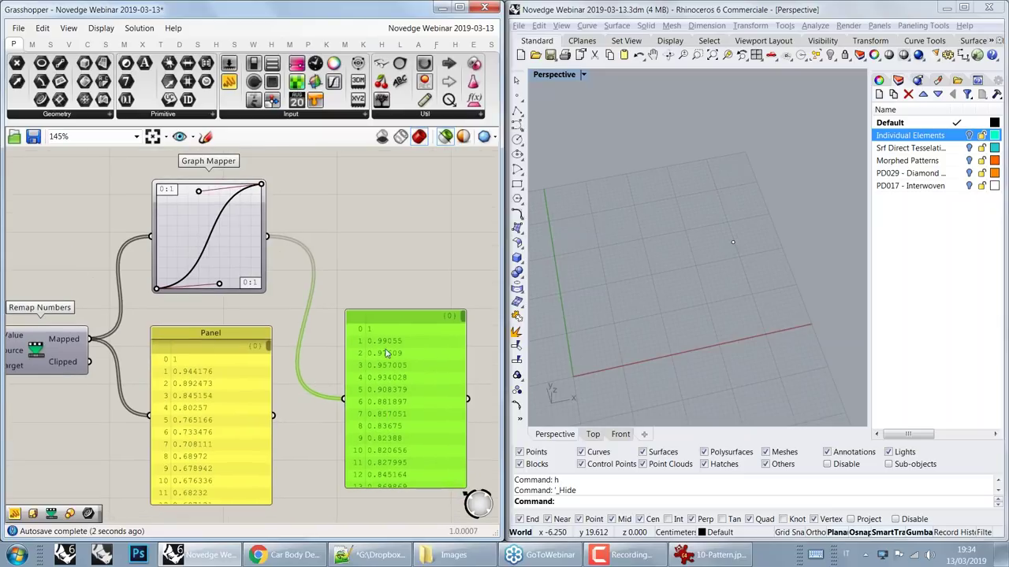
{"action": "mouse_move", "coordinate": [154, 359]}
{"action": "right_mouse_down"}
{"action": "mouse_move", "coordinate": [155, 329]}
{"action": "mouse_move", "coordinate": [155, 363]}
{"action": "right_mouse_up"}
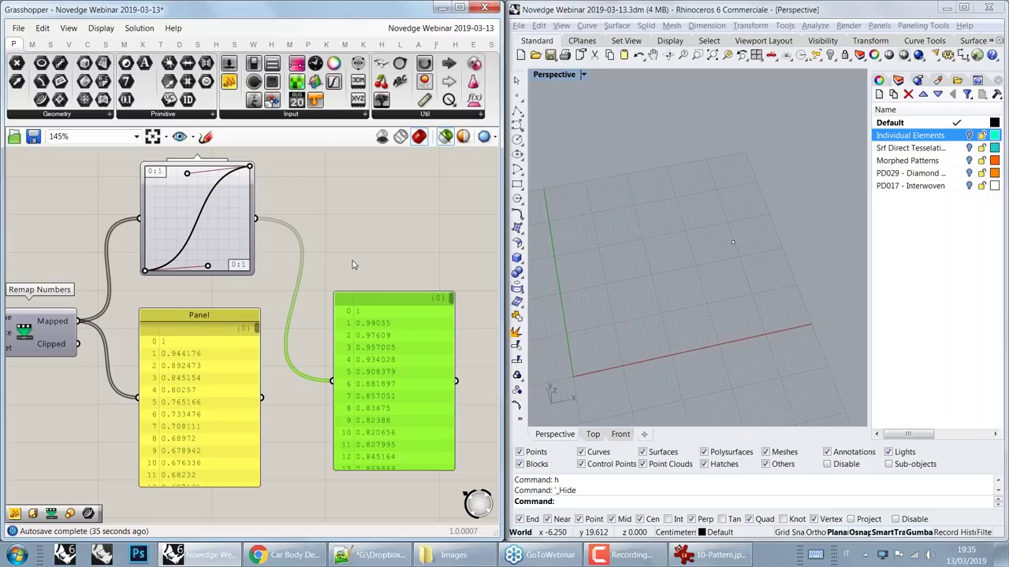
{"action": "key", "text": "Delete"}
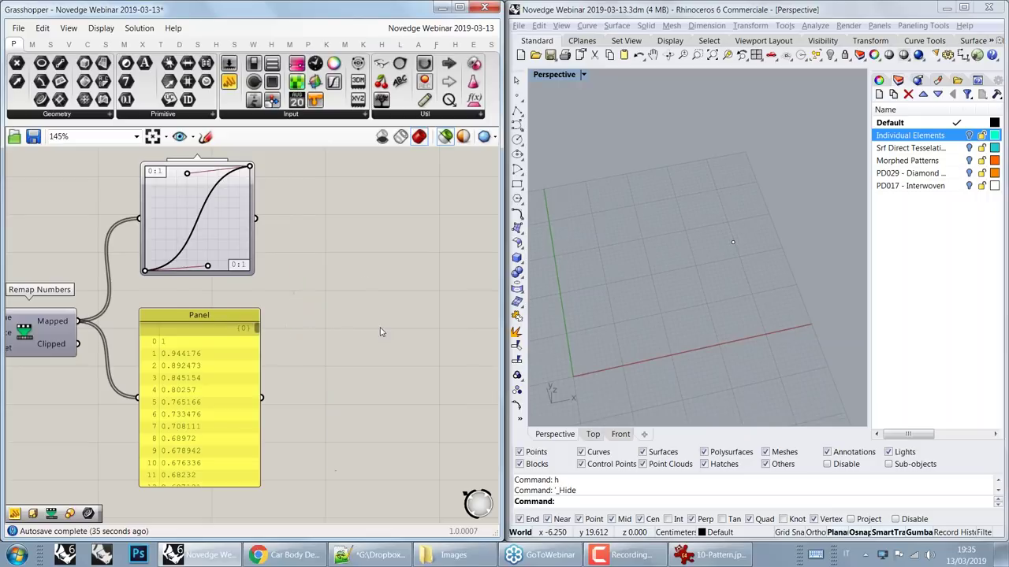
Step: Add a second Remap Numbers component and feed the Graph Mapper's output into its Value, checking its default Source domain
{"action": "double_click", "coordinate": [331, 333]}
{"action": "type", "text": "remap"}
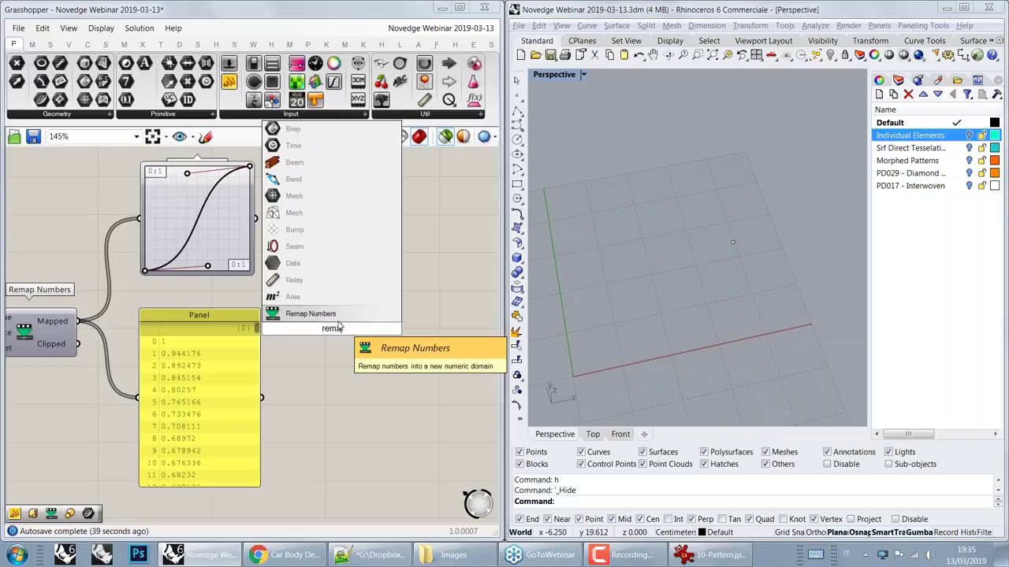
{"action": "key", "text": "Return"}
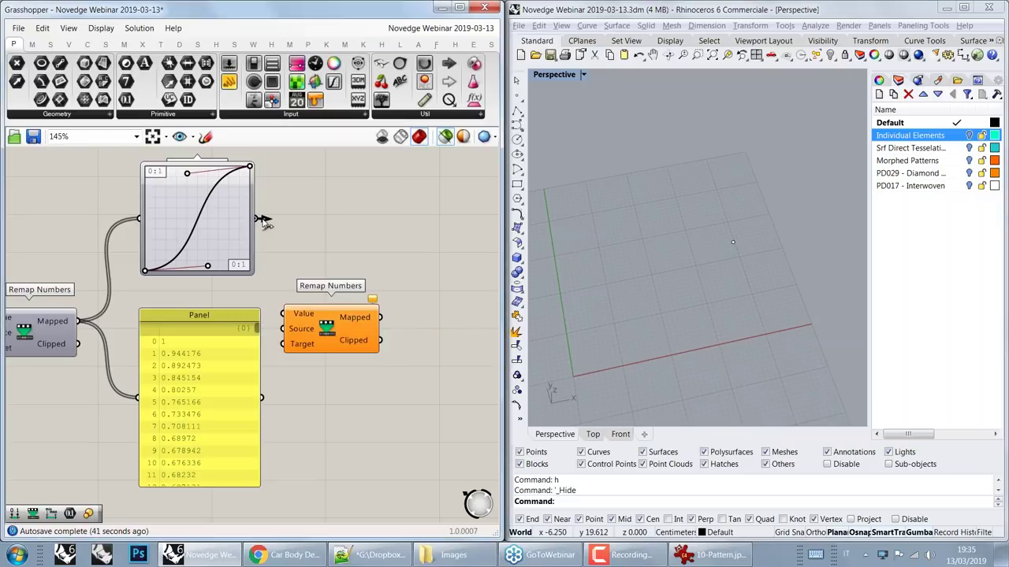
{"action": "left_click", "coordinate": [319, 323]}
{"action": "left_click_drag", "start_coordinate": [319, 323], "coordinate": [380, 277]}
{"action": "left_click_drag", "start_coordinate": [255, 219], "coordinate": [358, 268]}
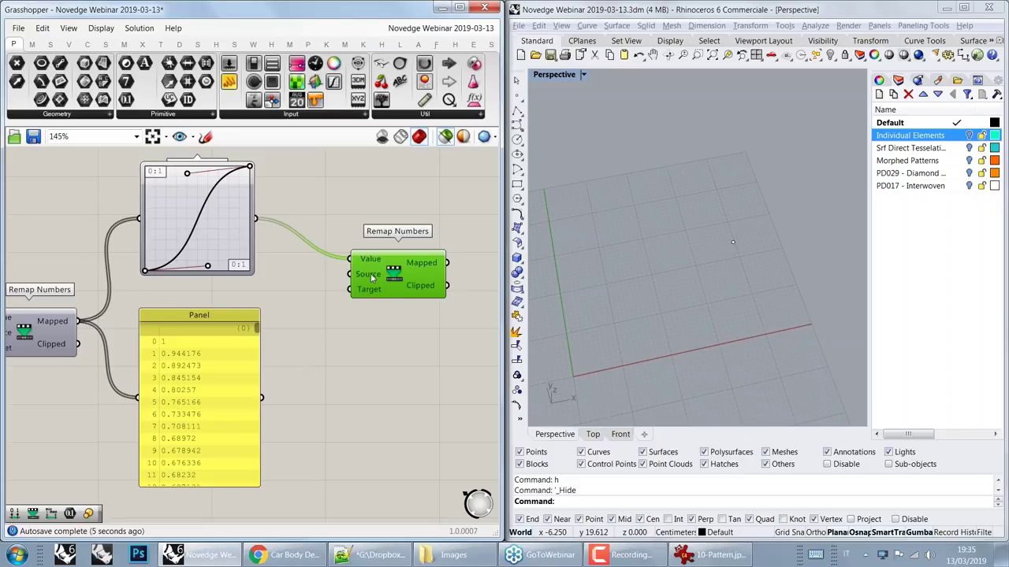
{"action": "mouse_move", "coordinate": [370, 279]}
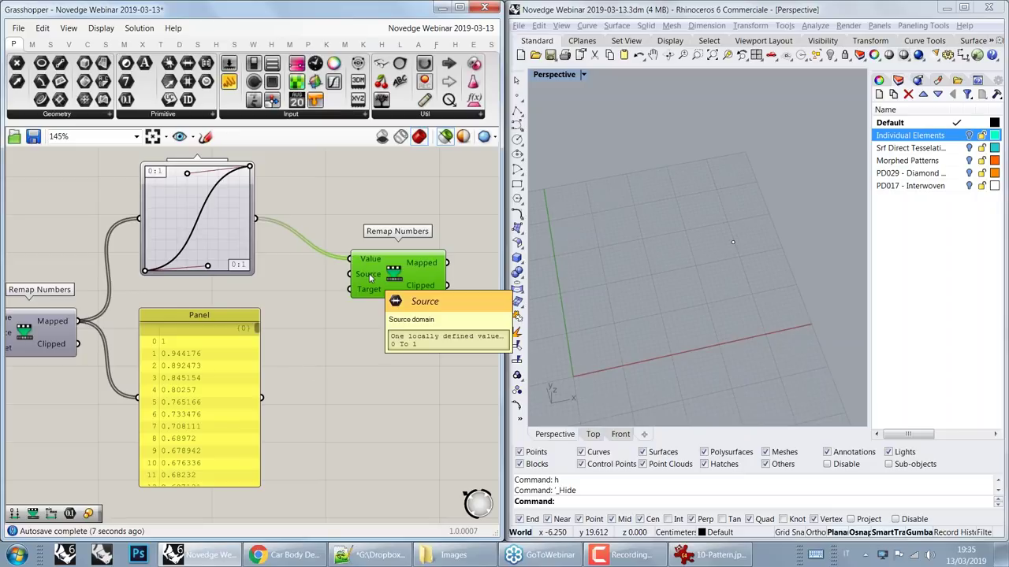
Step: Connect the Domain output built from the 0.4 and 1.5 sliders to the Target input of the second Remap Numbers
{"action": "right_click_drag", "start_coordinate": [352, 354], "coordinate": [395, 307]}
{"action": "right_click_drag", "start_coordinate": [85, 409], "coordinate": [201, 379]}
{"action": "right_click_drag", "start_coordinate": [93, 324], "coordinate": [196, 361]}
{"action": "scroll", "coordinate": [147, 352], "scroll_direction": "up", "scroll_amount": 2}
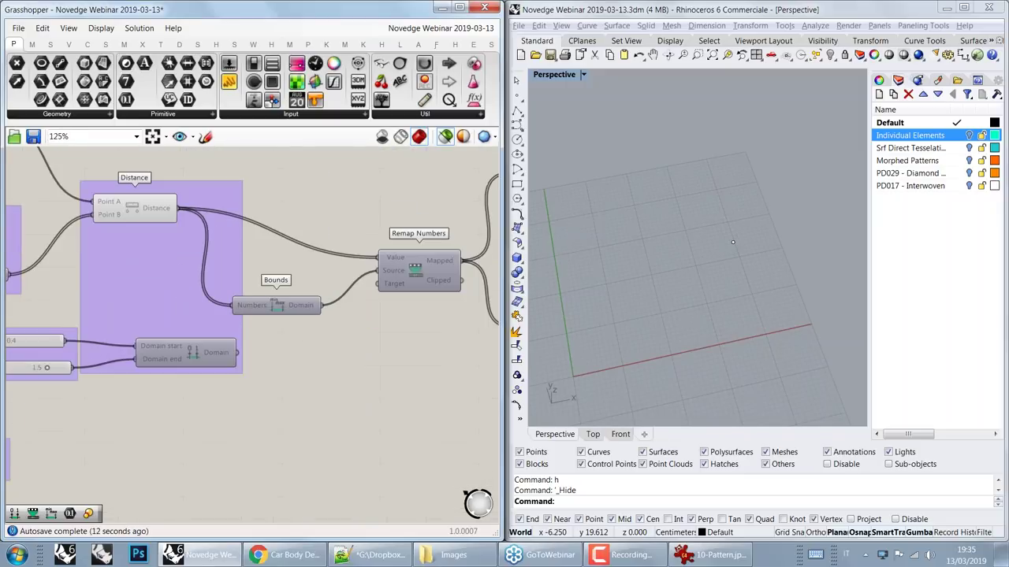
{"action": "left_click_drag", "start_coordinate": [149, 353], "coordinate": [163, 357]}
{"action": "right_click_drag", "start_coordinate": [50, 354], "coordinate": [133, 350]}
{"action": "right_click_drag", "start_coordinate": [353, 347], "coordinate": [106, 402]}
{"action": "left_click_drag", "start_coordinate": [86, 410], "coordinate": [199, 287]}
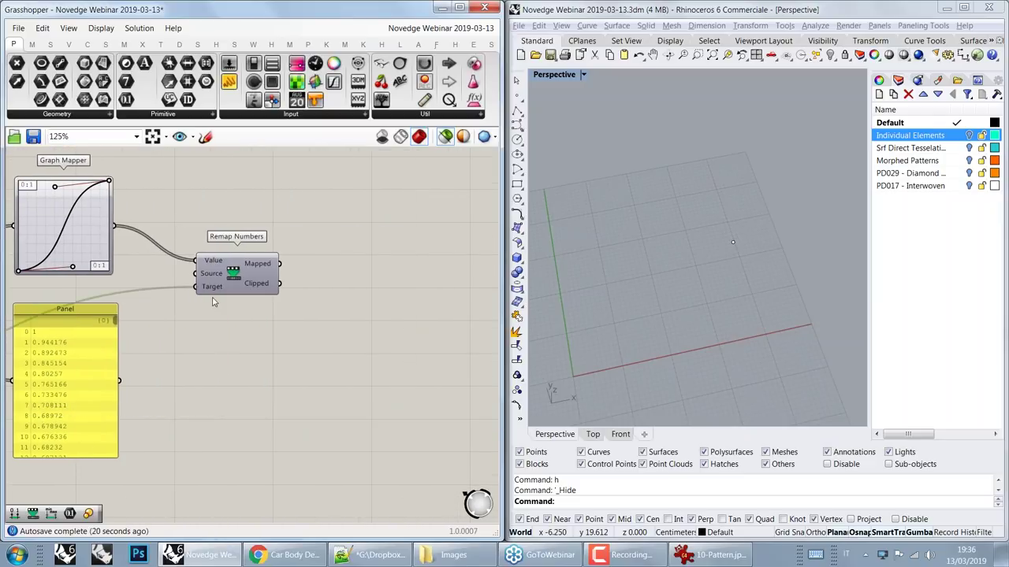
Step: Add a Scale component above the second Remap Numbers
{"action": "scroll", "coordinate": [242, 308], "scroll_direction": "down", "scroll_amount": 3}
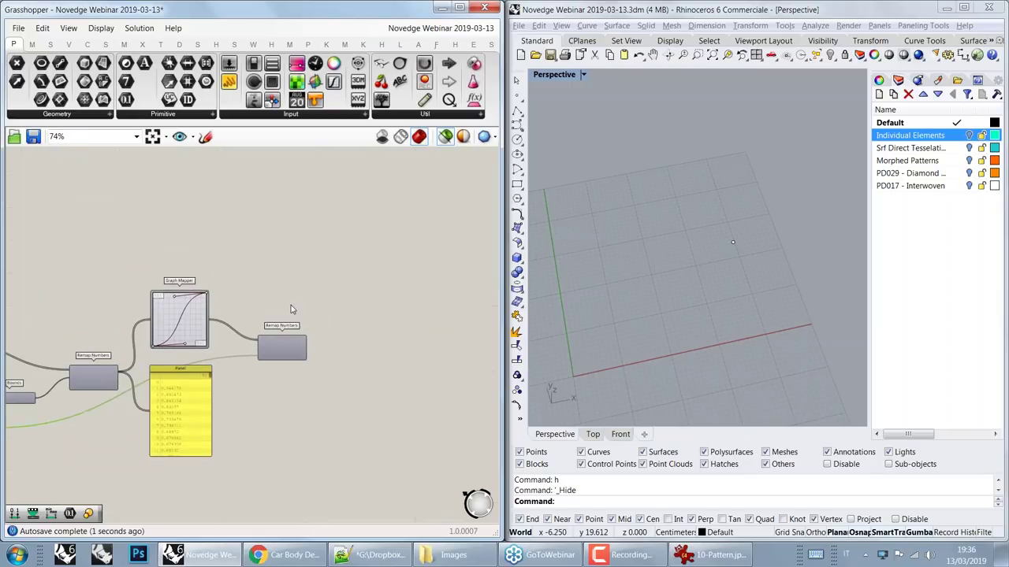
{"action": "double_click", "coordinate": [291, 309]}
{"action": "type", "text": "scal"}
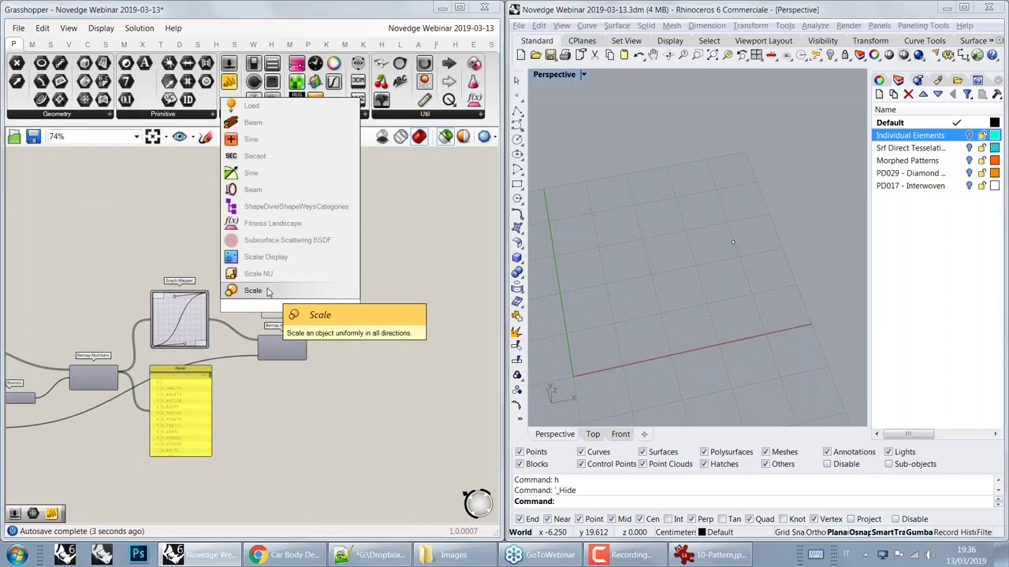
{"action": "left_click", "coordinate": [267, 291]}
{"action": "scroll", "coordinate": [412, 145], "scroll_direction": "down", "scroll_amount": 2}
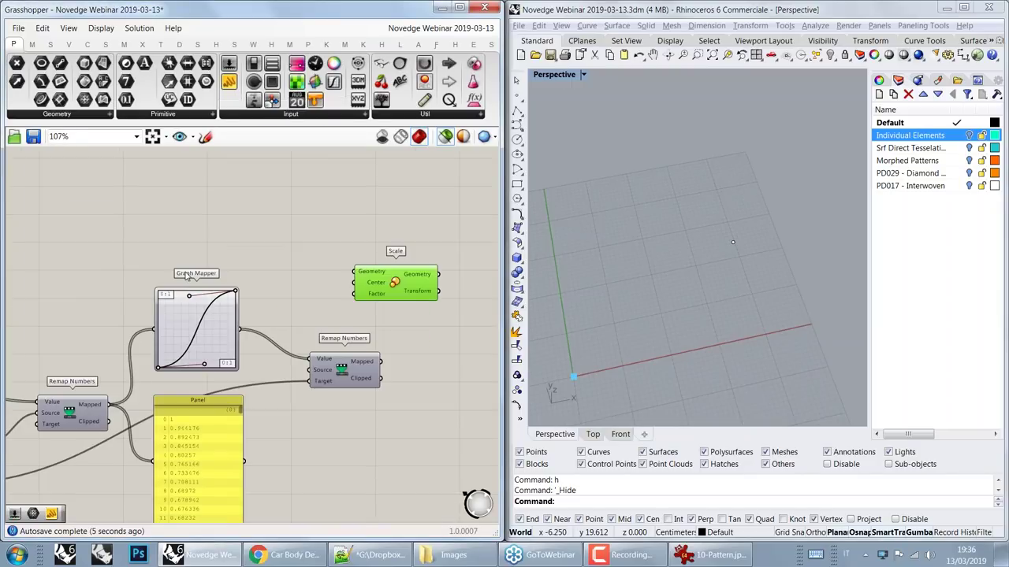
Step: Connect Base Pattern to the Scale component's Geometry input and Grid Points to its Center input
{"action": "right_click_drag", "start_coordinate": [134, 316], "coordinate": [319, 289]}
{"action": "scroll", "coordinate": [52, 286], "scroll_direction": "up", "scroll_amount": 3}
{"action": "right_click_drag", "start_coordinate": [153, 295], "coordinate": [252, 291]}
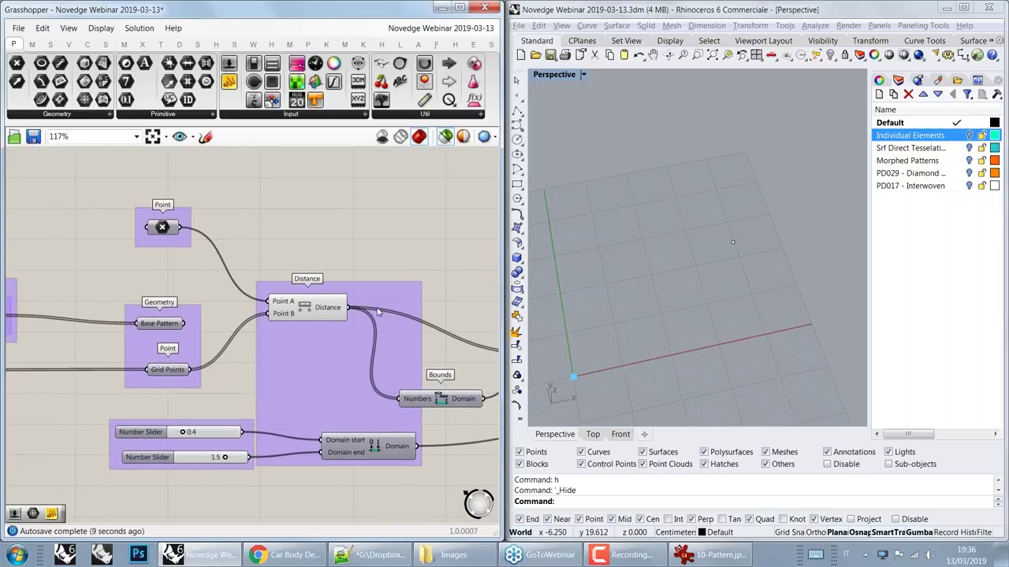
{"action": "left_click", "coordinate": [171, 324]}
{"action": "left_click_drag", "start_coordinate": [189, 327], "coordinate": [438, 210]}
{"action": "right_click_drag", "start_coordinate": [324, 324], "coordinate": [666, 238]}
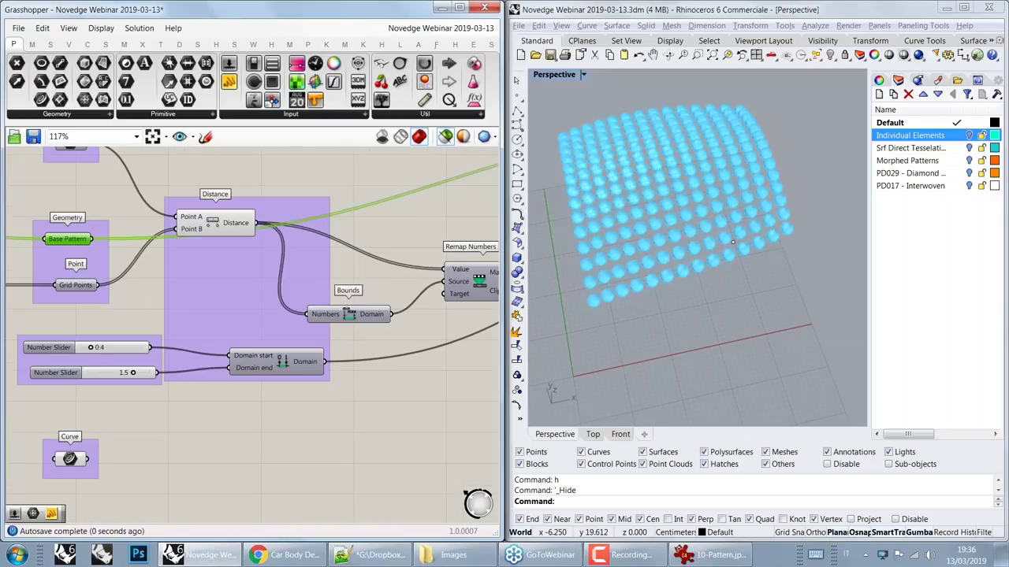
{"action": "left_click", "coordinate": [78, 284]}
{"action": "left_click_drag", "start_coordinate": [100, 285], "coordinate": [405, 166]}
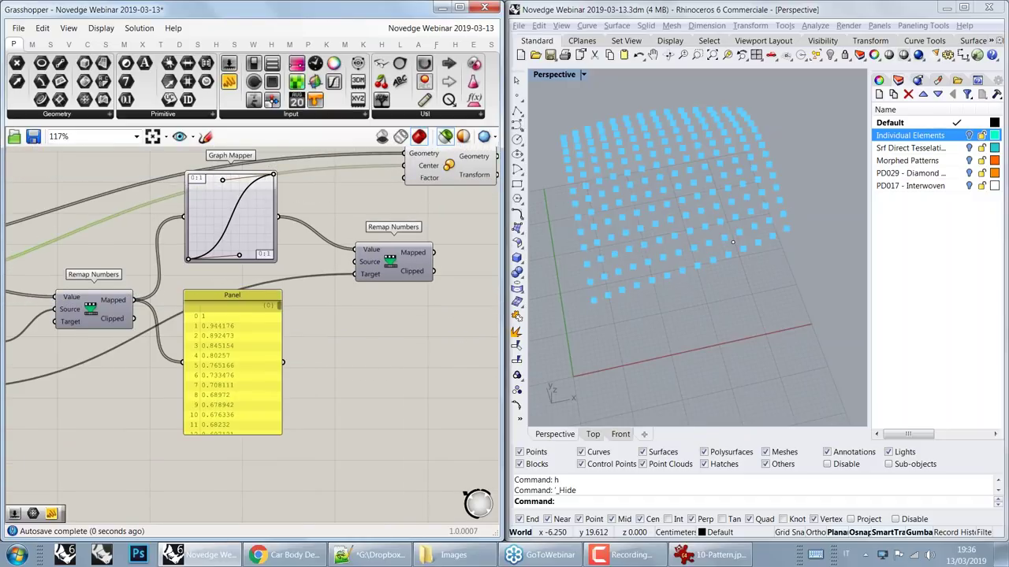
Step: Reposition the Scale component, connect the second Remap Numbers' Mapped output to its Factor, and examine the scaled spheres
{"action": "right_click_drag", "start_coordinate": [473, 175], "coordinate": [317, 263]}
{"action": "left_click_drag", "start_coordinate": [317, 259], "coordinate": [373, 281]}
{"action": "left_click_drag", "start_coordinate": [279, 340], "coordinate": [305, 287]}
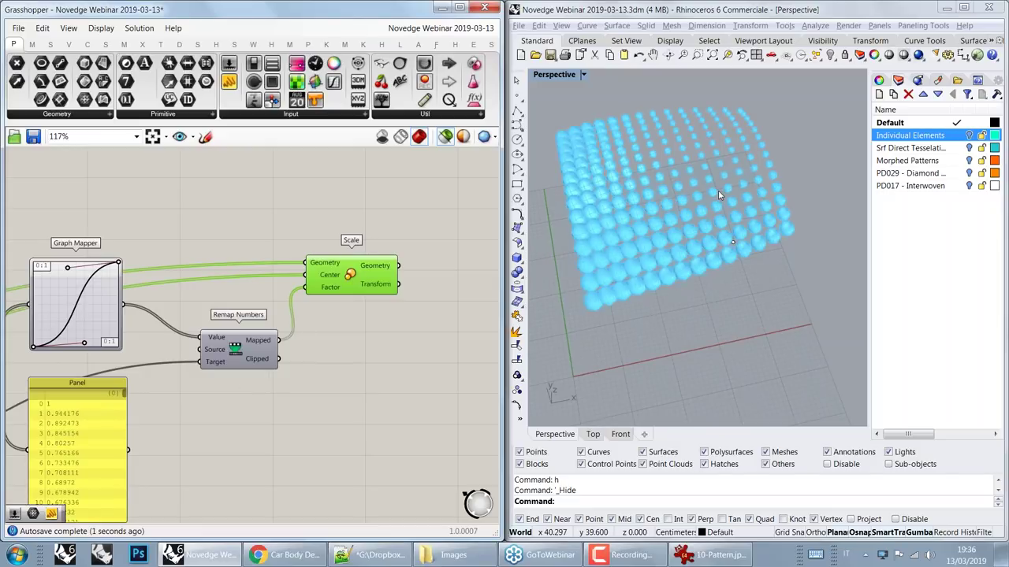
{"action": "right_click_drag", "start_coordinate": [732, 242], "coordinate": [693, 268]}
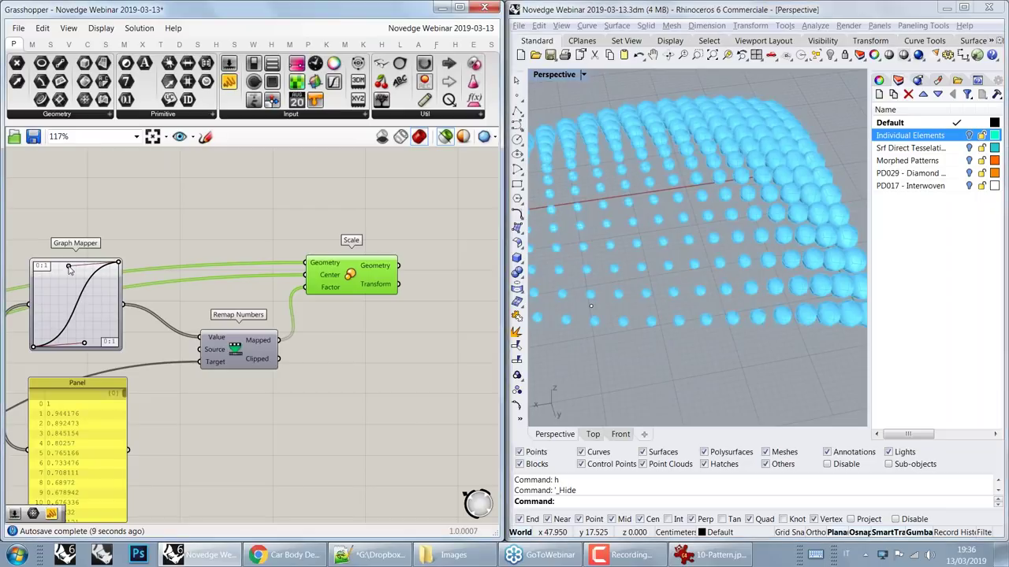
Step: Reshape the Graph Mapper's Bezier curve to rise steeply and then flatten, and examine the resulting sphere sizes
{"action": "mouse_move", "coordinate": [69, 269]}
{"action": "left_mouse_down"}
{"action": "mouse_move", "coordinate": [75, 278]}
{"action": "mouse_move", "coordinate": [55, 262]}
{"action": "left_mouse_up"}
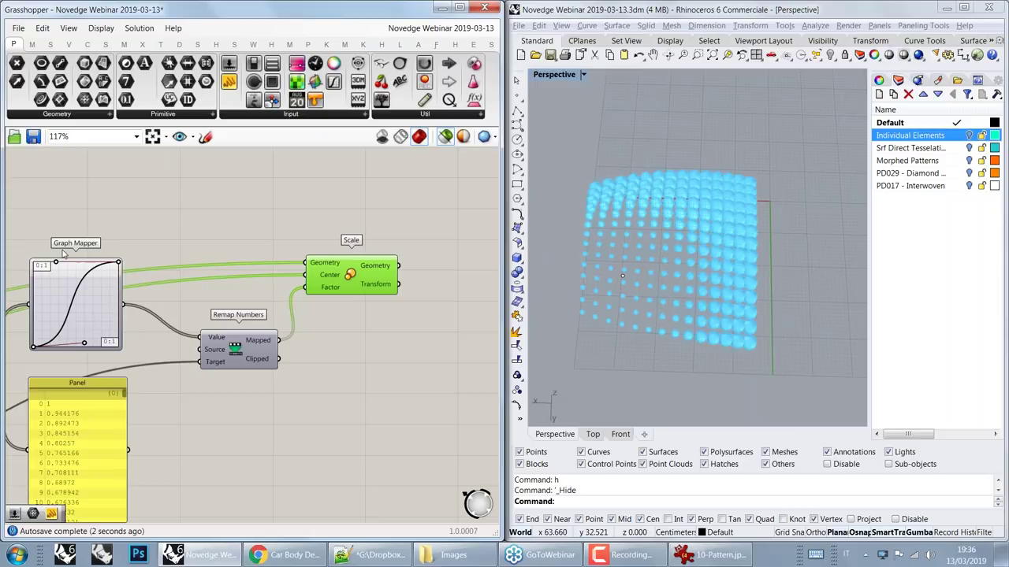
{"action": "left_click_drag", "start_coordinate": [82, 348], "coordinate": [62, 289]}
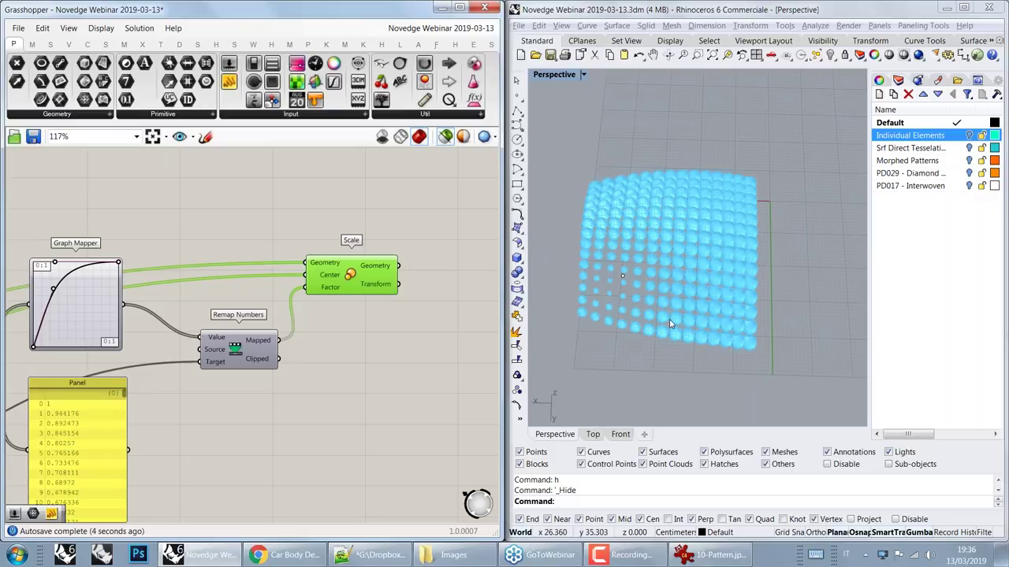
{"action": "scroll", "coordinate": [670, 323], "scroll_direction": "up", "scroll_amount": 3}
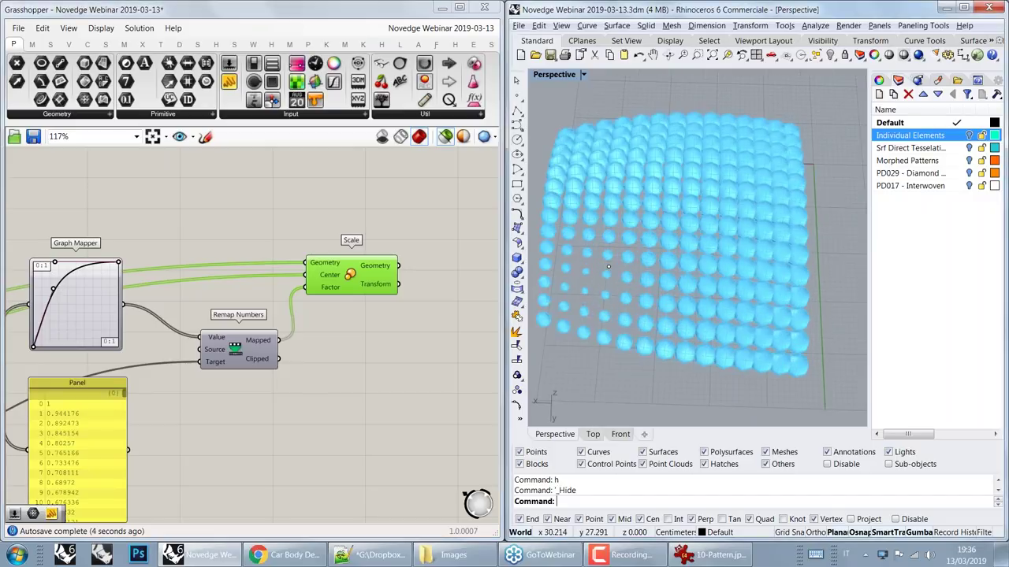
Step: Reshape the Graph Mapper's Bezier curve into an S-shape that stays low at first and climbs towards its end
{"action": "scroll", "coordinate": [670, 261], "scroll_direction": "up", "scroll_amount": 2}
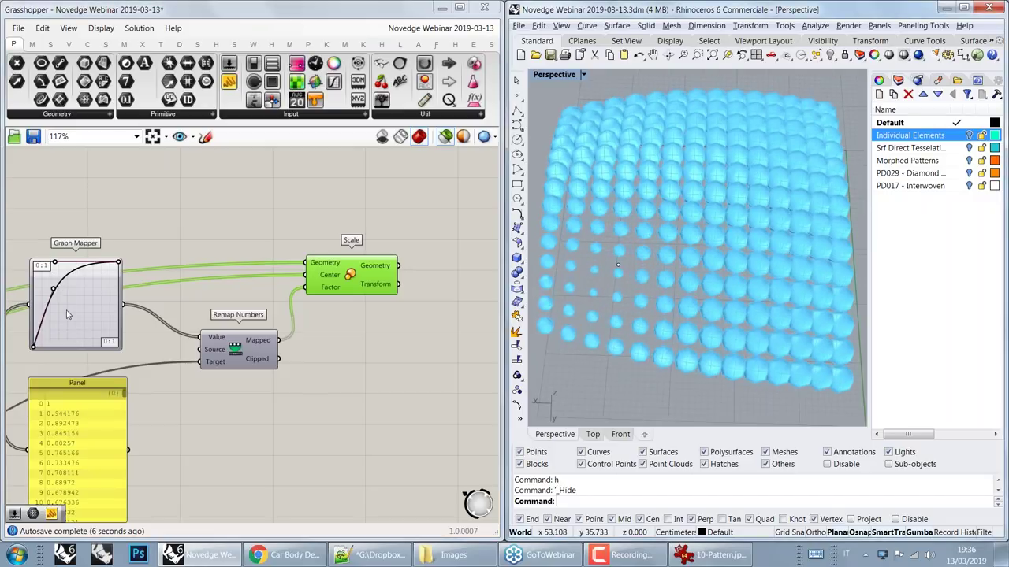
{"action": "left_click_drag", "start_coordinate": [54, 289], "coordinate": [95, 347]}
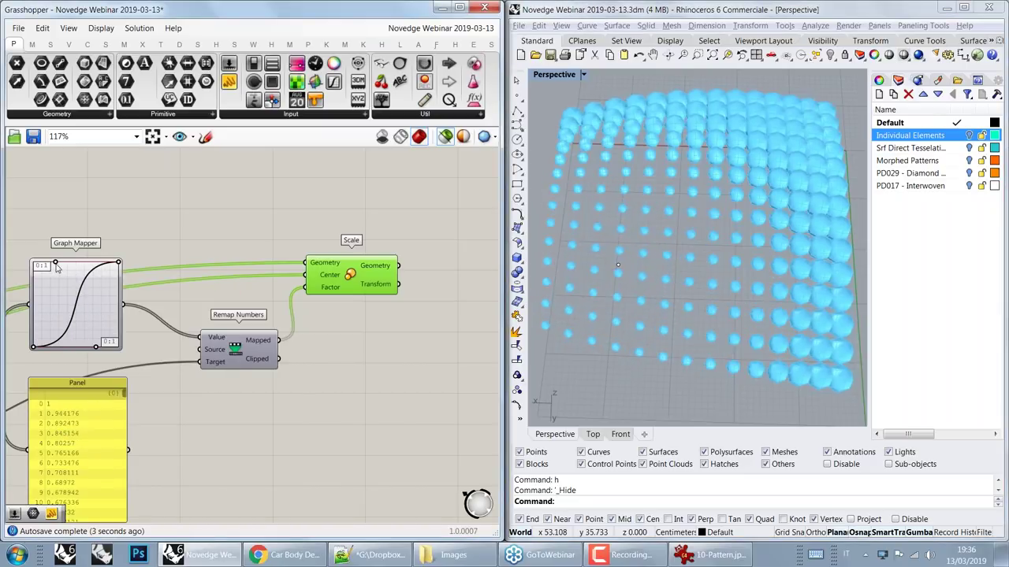
{"action": "left_click_drag", "start_coordinate": [55, 266], "coordinate": [81, 283]}
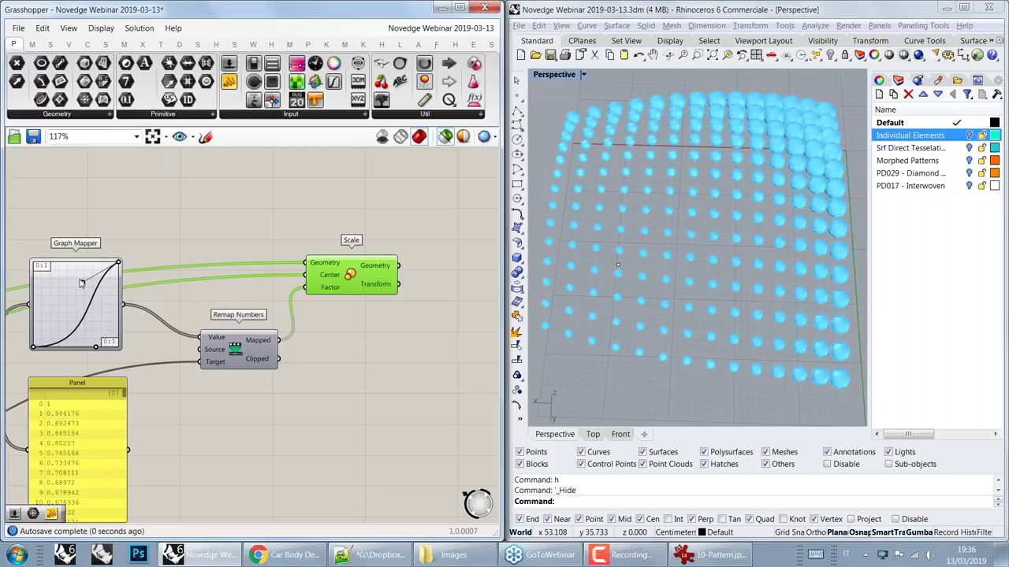
Step: Change the Graph Mapper's graph type to Sine, compress the wave to fit several rises and falls, and examine the sphere pattern
{"action": "right_click", "coordinate": [73, 300]}
{"action": "mouse_move", "coordinate": [116, 455]}
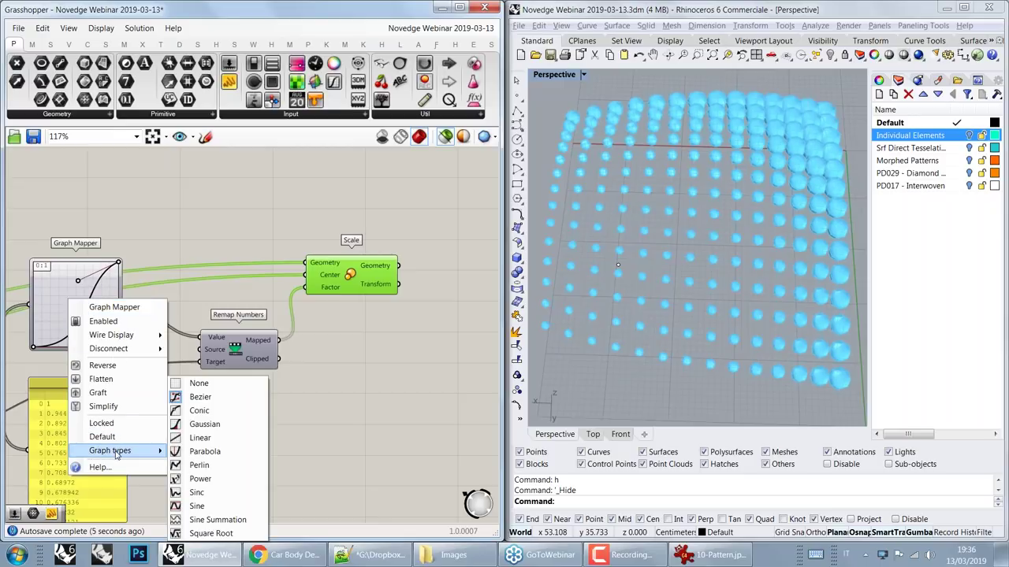
{"action": "left_click", "coordinate": [197, 508]}
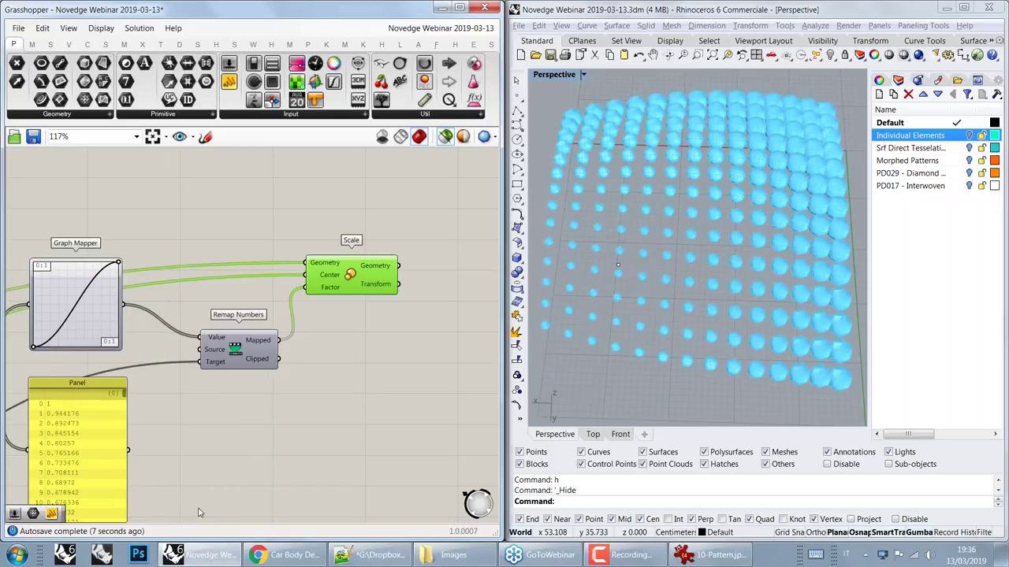
{"action": "mouse_move", "coordinate": [119, 266]}
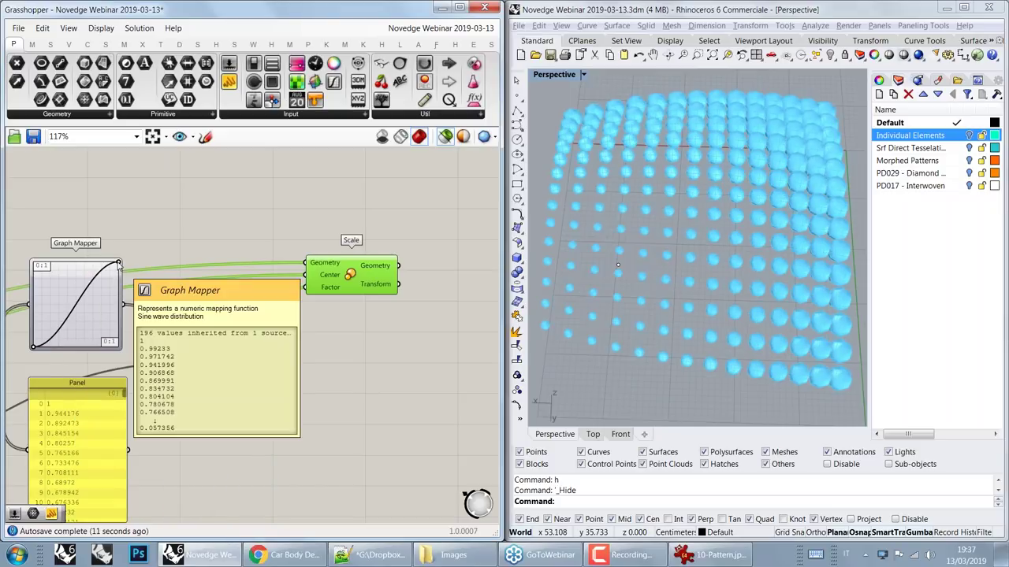
{"action": "left_click_drag", "start_coordinate": [118, 263], "coordinate": [44, 284]}
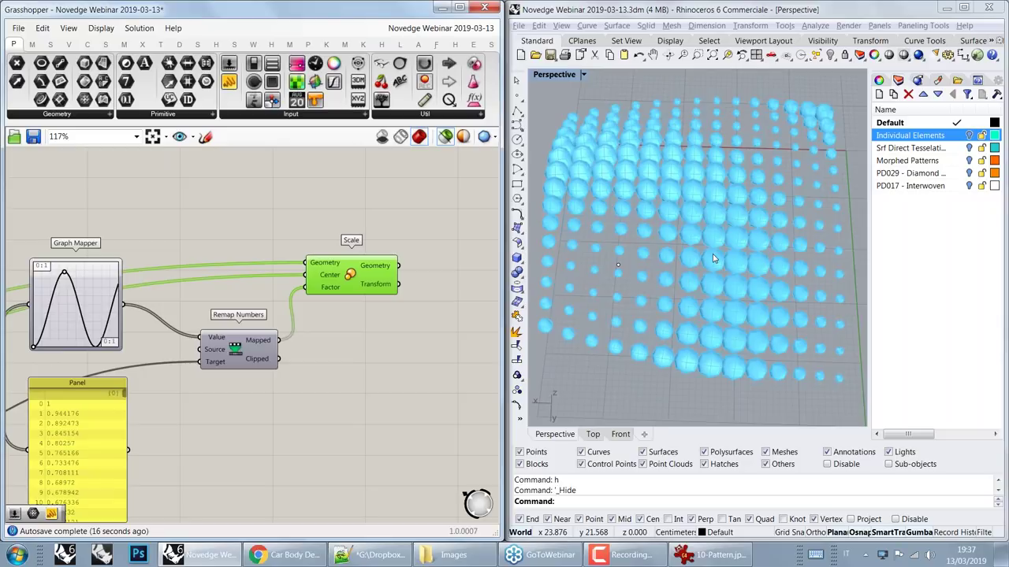
{"action": "right_click_drag", "start_coordinate": [713, 258], "coordinate": [693, 282]}
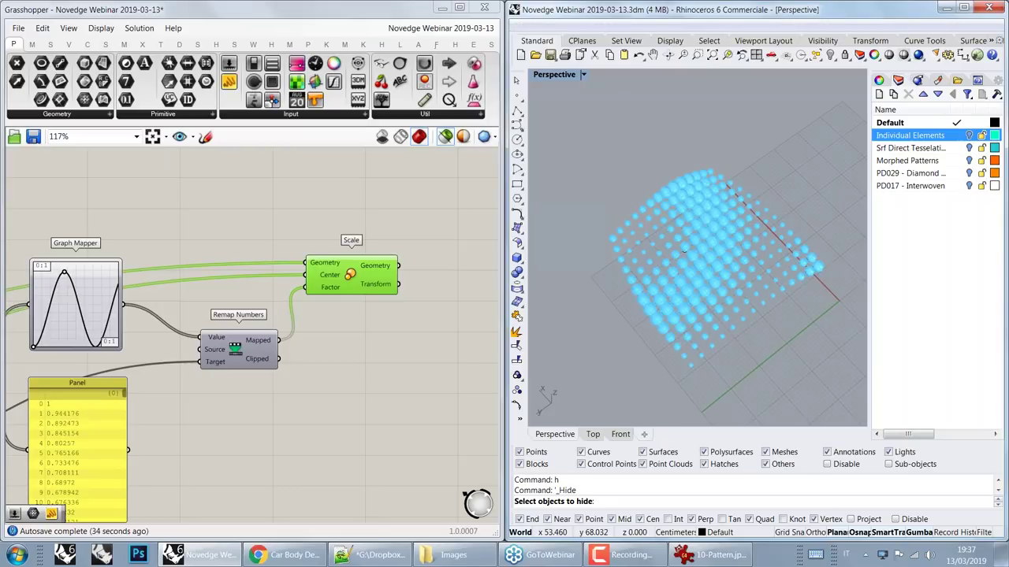
Step: Locate the Patterns with Direct Surface Paneling definition on the canvas
{"action": "scroll", "coordinate": [270, 316], "scroll_direction": "down", "scroll_amount": 8}
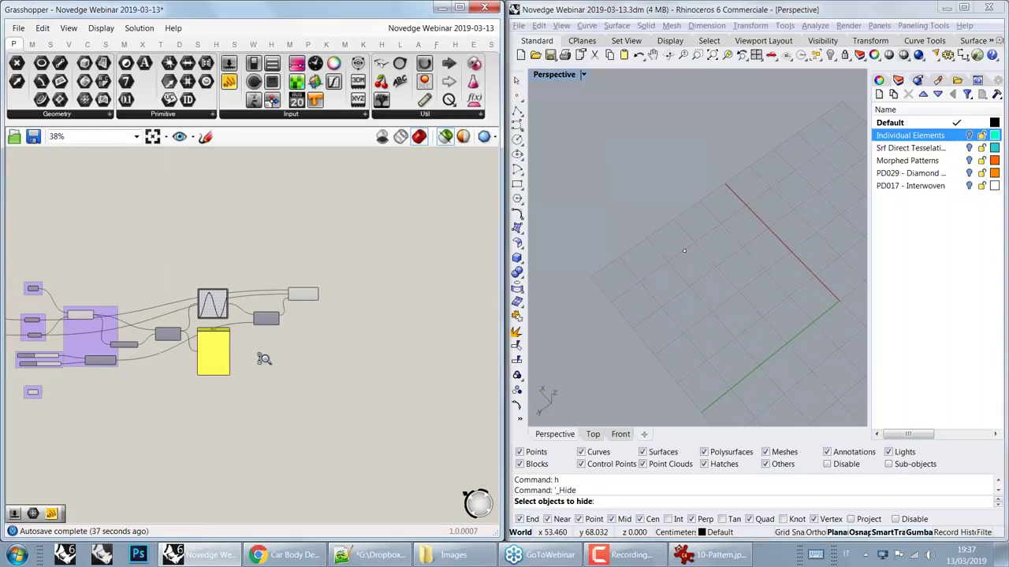
{"action": "right_click_drag", "start_coordinate": [199, 312], "coordinate": [334, 246]}
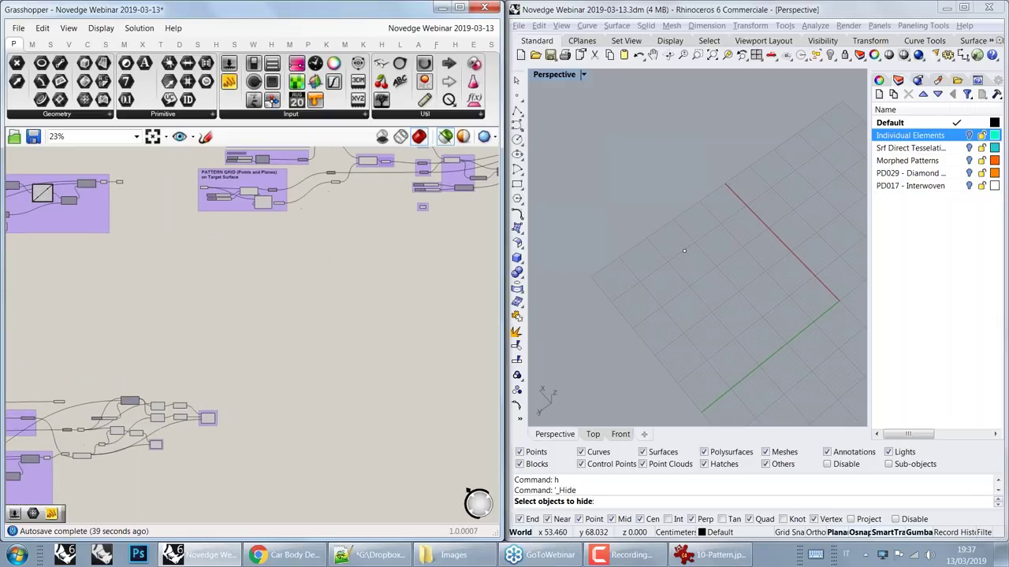
{"action": "right_click_drag", "start_coordinate": [229, 302], "coordinate": [307, 293]}
{"action": "mouse_move", "coordinate": [234, 310]}
{"action": "right_mouse_down"}
{"action": "mouse_move", "coordinate": [349, 277]}
{"action": "mouse_move", "coordinate": [331, 284]}
{"action": "right_mouse_up"}
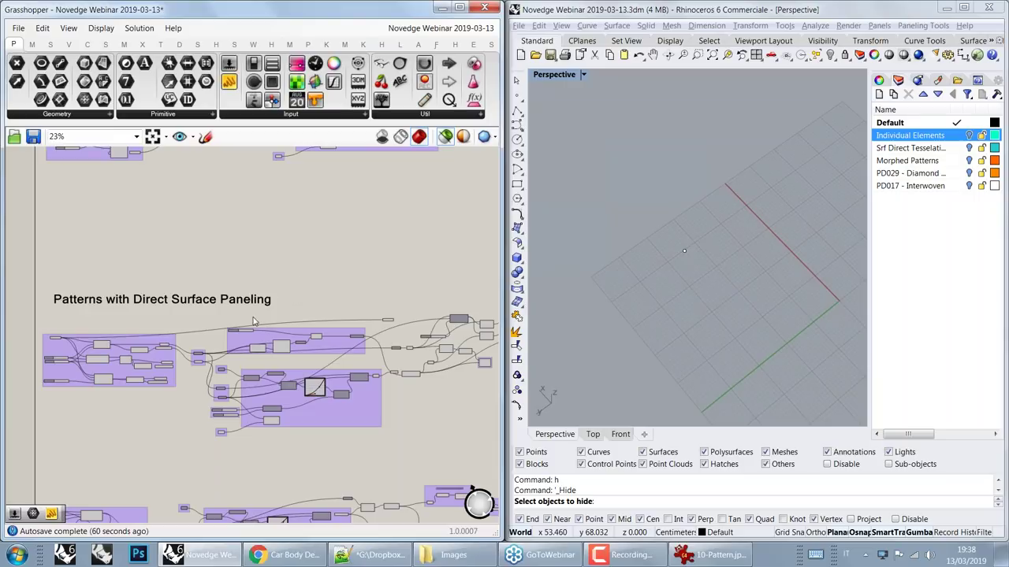
{"action": "scroll", "coordinate": [272, 298], "scroll_direction": "up", "scroll_amount": 1}
{"action": "scroll", "coordinate": [322, 247], "scroll_direction": "up", "scroll_amount": 4}
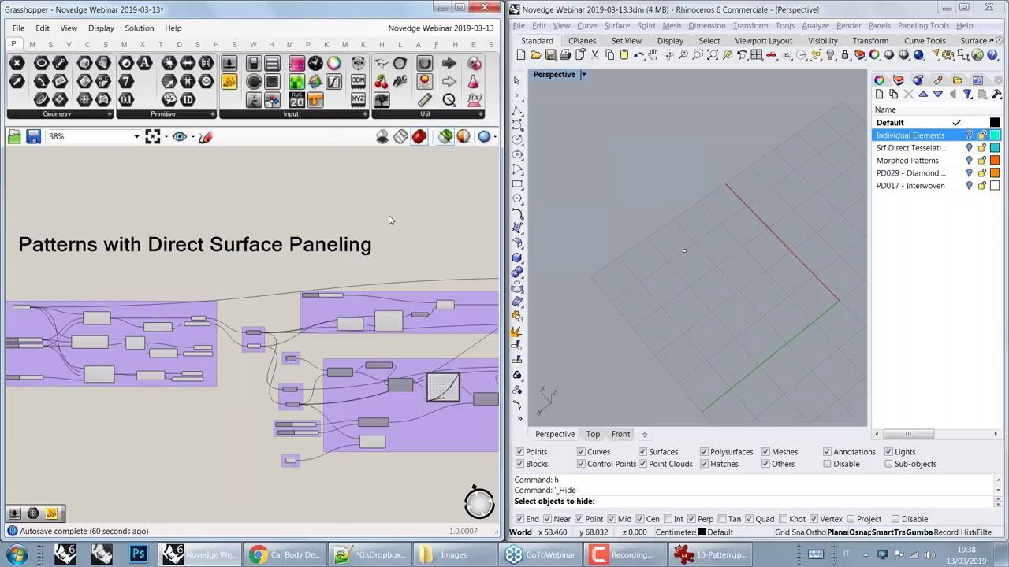
Step: Select the output component of the Patterns with Individual Elements Graph Mapper definition to preview its scaled spheres
{"action": "scroll", "coordinate": [384, 235], "scroll_direction": "down", "scroll_amount": 2}
{"action": "scroll", "coordinate": [394, 229], "scroll_direction": "down", "scroll_amount": 2}
{"action": "right_click_drag", "start_coordinate": [434, 196], "coordinate": [266, 353]}
{"action": "scroll", "coordinate": [353, 297], "scroll_direction": "down", "scroll_amount": 3}
{"action": "left_click_drag", "start_coordinate": [405, 208], "coordinate": [382, 239]}
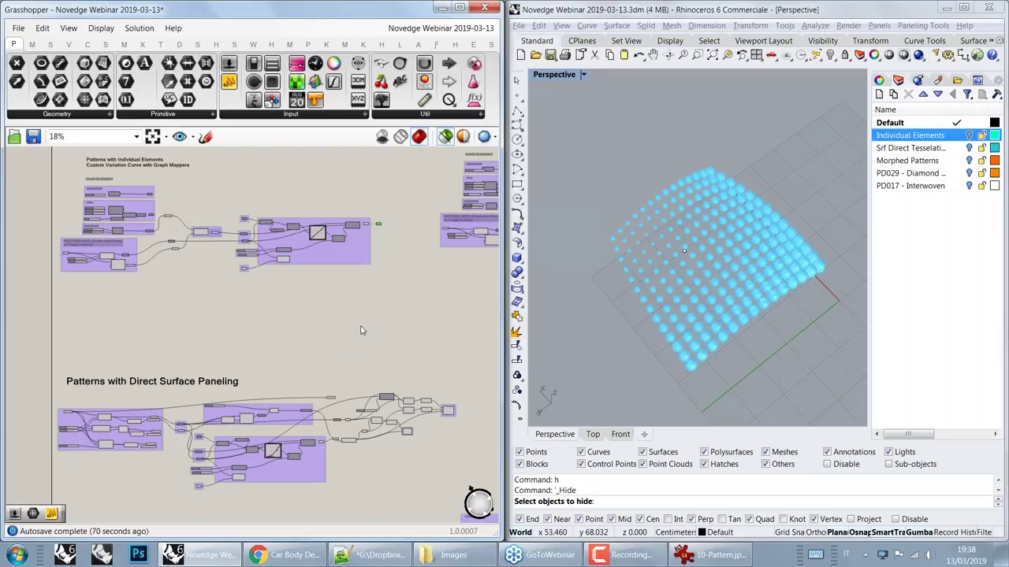
Step: Switch to IrfanView and compare the BMW iNext concept grille render with its modeling screenshot
{"action": "left_click", "coordinate": [713, 556]}
{"action": "key", "text": "Right"}
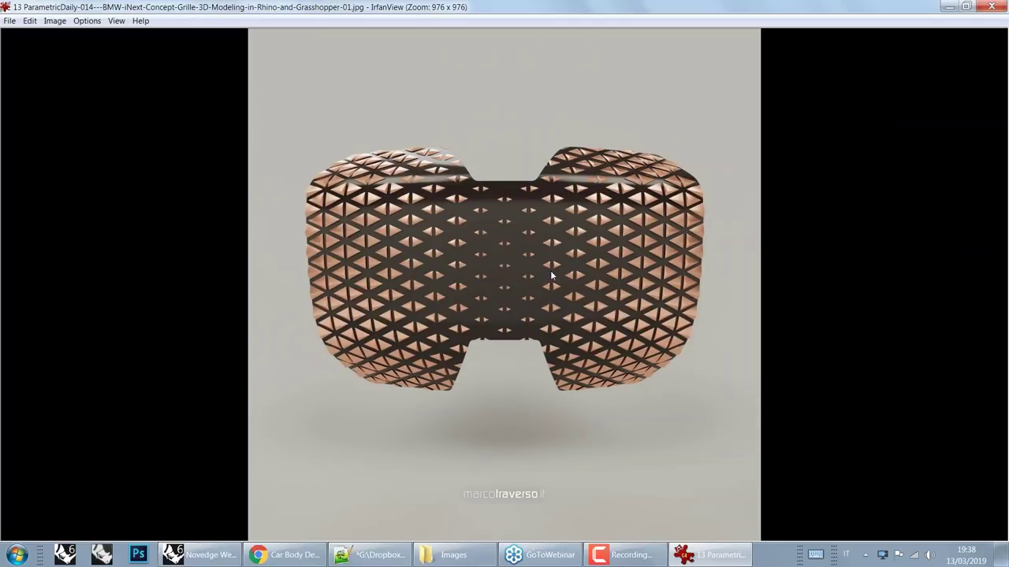
{"action": "scroll", "coordinate": [550, 270], "scroll_direction": "down", "scroll_amount": 1}
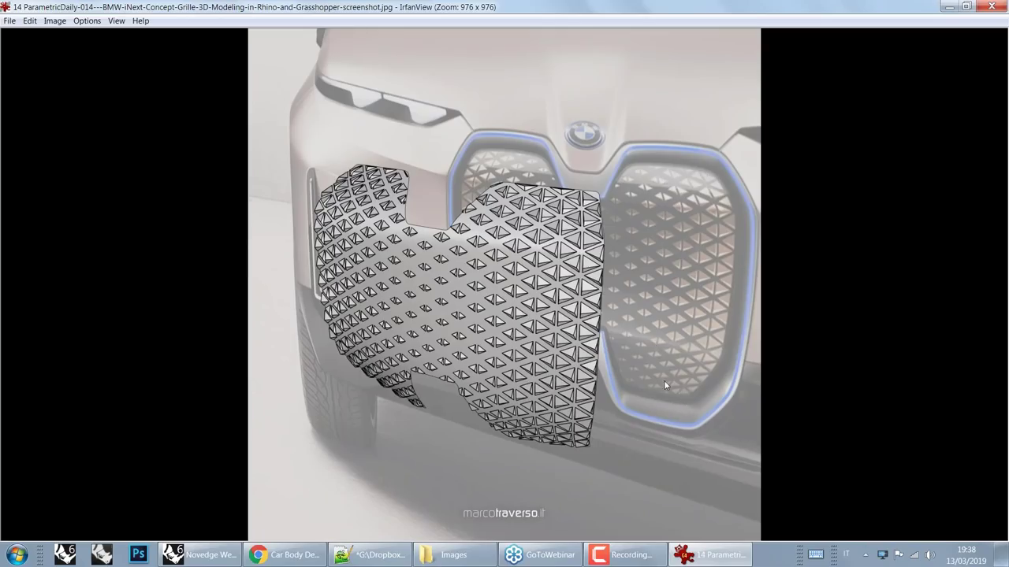
{"action": "scroll", "coordinate": [665, 376], "scroll_direction": "up", "scroll_amount": 1}
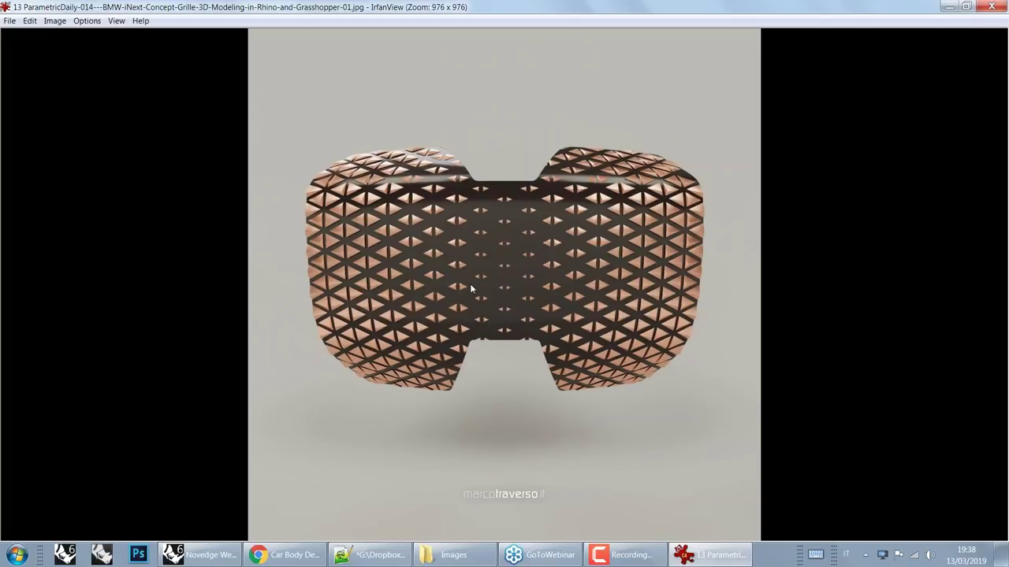
Step: Annotate the grille render with a marked triangle pair, a center mark and three outward arrows, and clear the annotations
{"action": "key", "text": "ctrl+shift+d"}
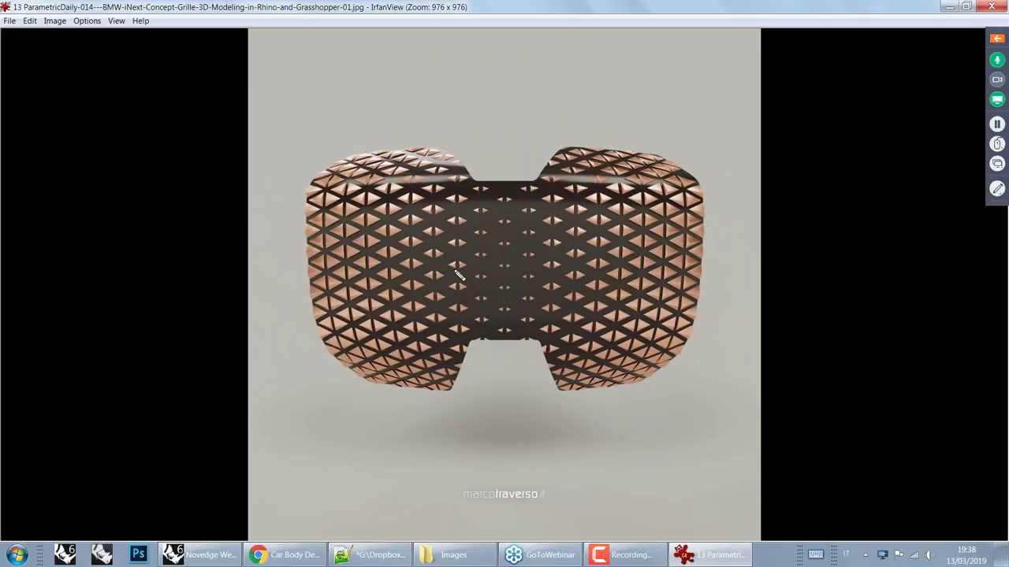
{"action": "left_click_drag", "start_coordinate": [453, 261], "coordinate": [466, 265]}
{"action": "left_click_drag", "start_coordinate": [505, 263], "coordinate": [504, 265]}
{"action": "mouse_move", "coordinate": [527, 266]}
{"action": "left_mouse_down"}
{"action": "mouse_move", "coordinate": [642, 267]}
{"action": "mouse_move", "coordinate": [656, 277]}
{"action": "left_mouse_up"}
{"action": "mouse_move", "coordinate": [559, 240]}
{"action": "left_mouse_down"}
{"action": "mouse_move", "coordinate": [628, 205]}
{"action": "mouse_move", "coordinate": [615, 217]}
{"action": "left_mouse_up"}
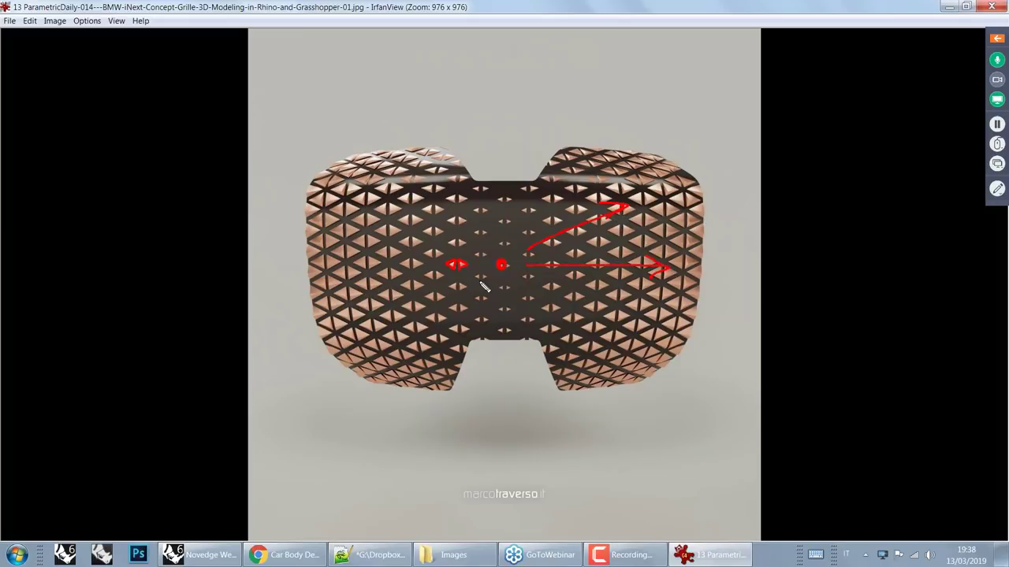
{"action": "left_click_drag", "start_coordinate": [527, 292], "coordinate": [611, 343]}
{"action": "key", "text": "Escape"}
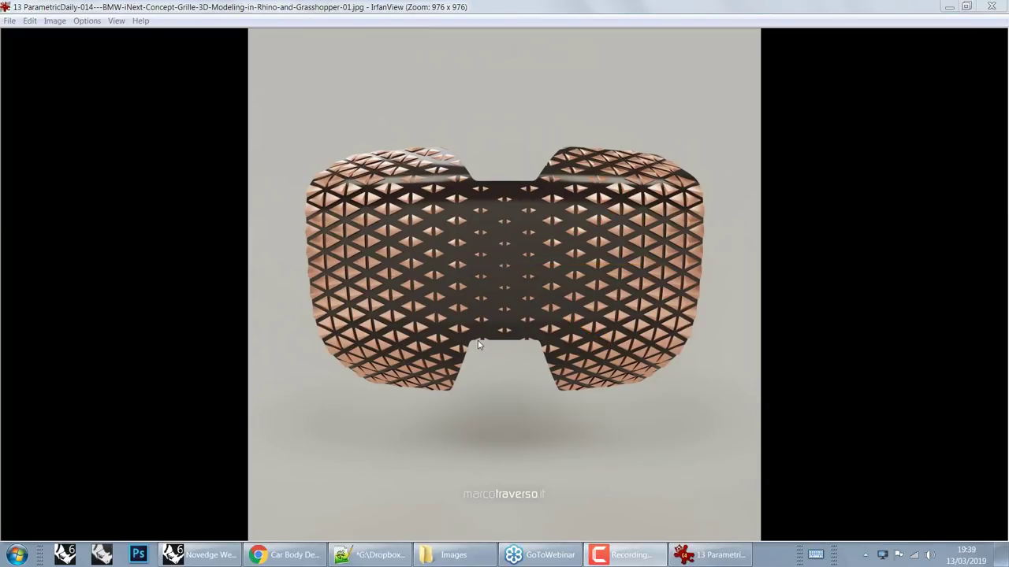
Step: View the Hexagonal Pattern on Surface with Fading Effect image and return to Grasshopper
{"action": "left_click", "coordinate": [487, 337]}
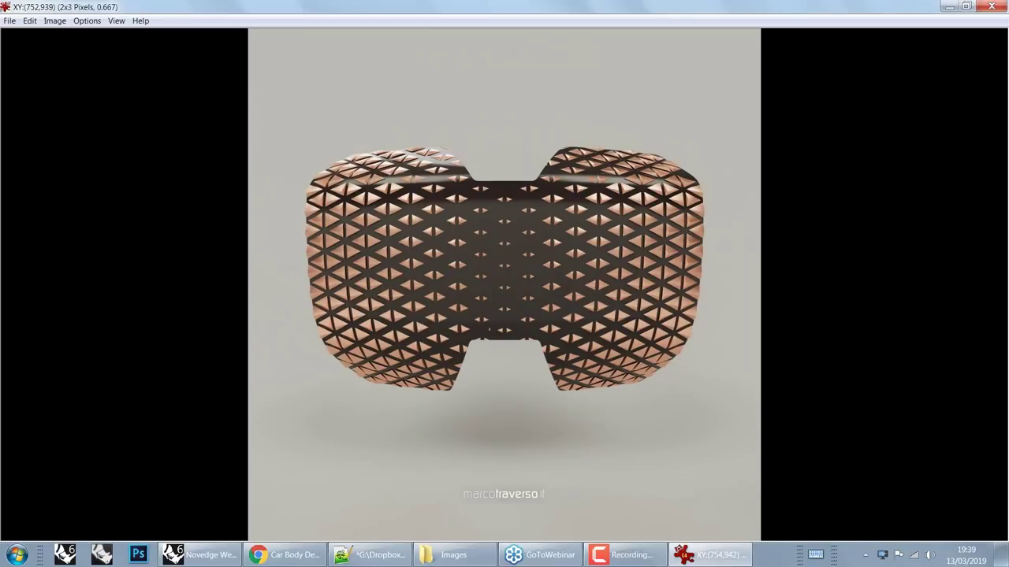
{"action": "scroll", "coordinate": [489, 330], "scroll_direction": "down", "scroll_amount": 2}
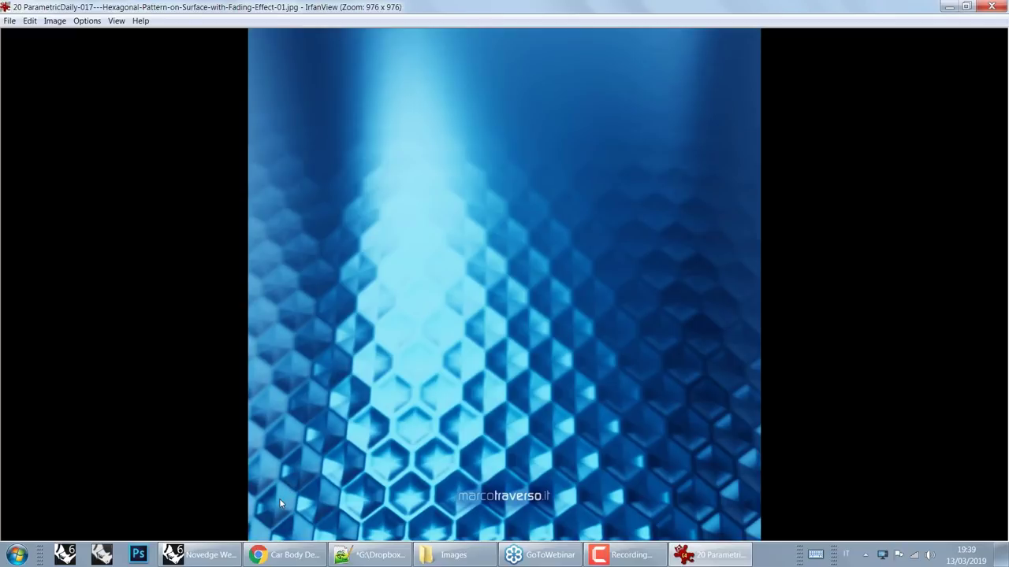
{"action": "left_click", "coordinate": [207, 555]}
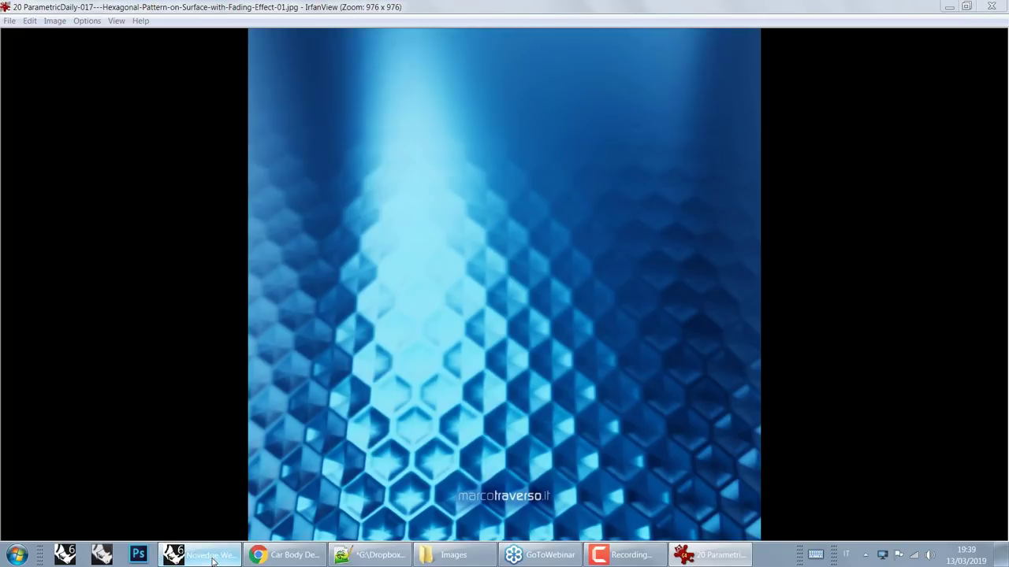
Step: Select Ref Surface in the Patterns with Direct Surface Paneling definition and examine the surface's shape in the Perspective view
{"action": "scroll", "coordinate": [252, 335], "scroll_direction": "up", "scroll_amount": 3}
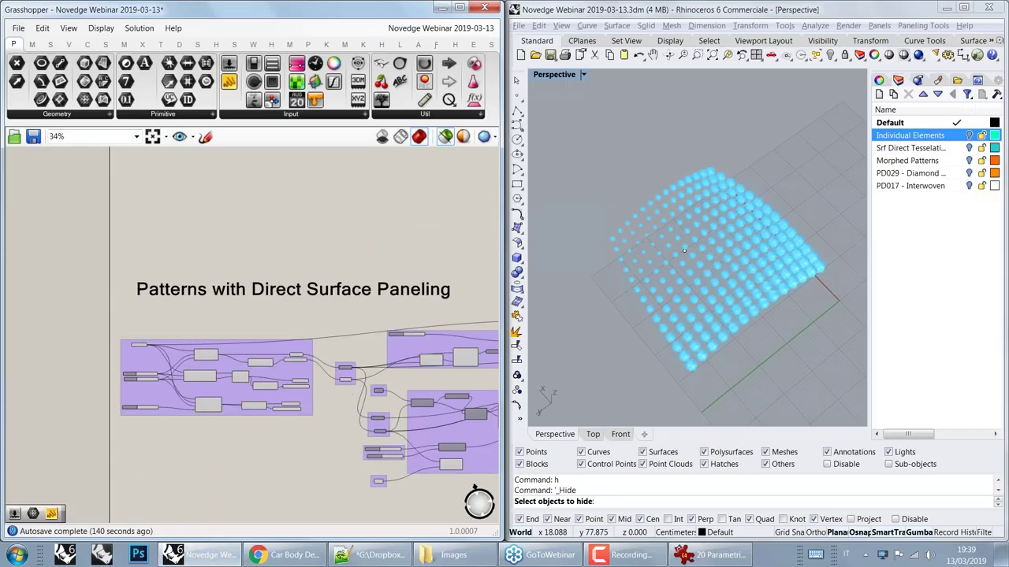
{"action": "scroll", "coordinate": [253, 323], "scroll_direction": "up", "scroll_amount": 5}
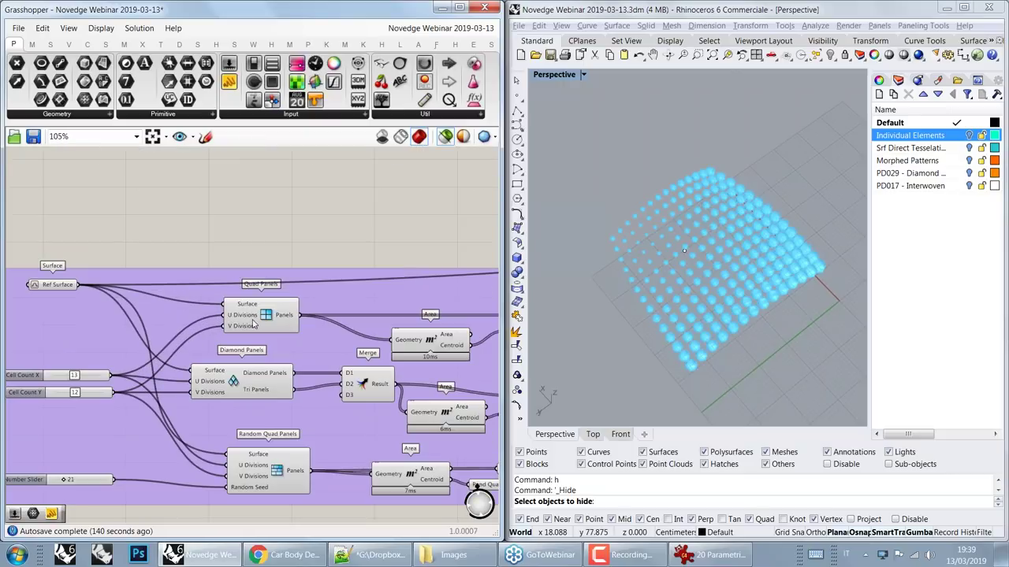
{"action": "left_click", "coordinate": [65, 286]}
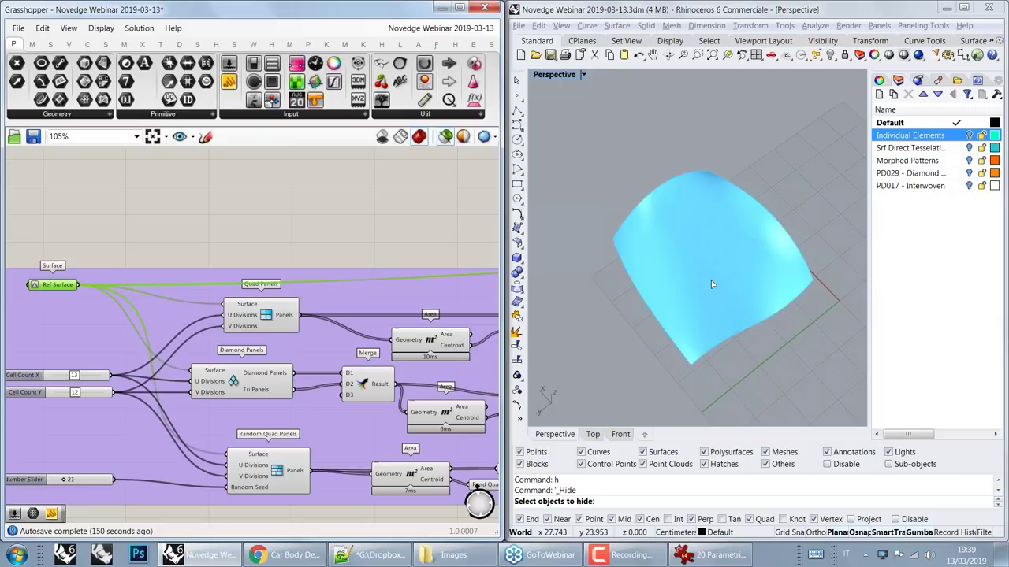
{"action": "right_click_drag", "start_coordinate": [711, 284], "coordinate": [686, 252]}
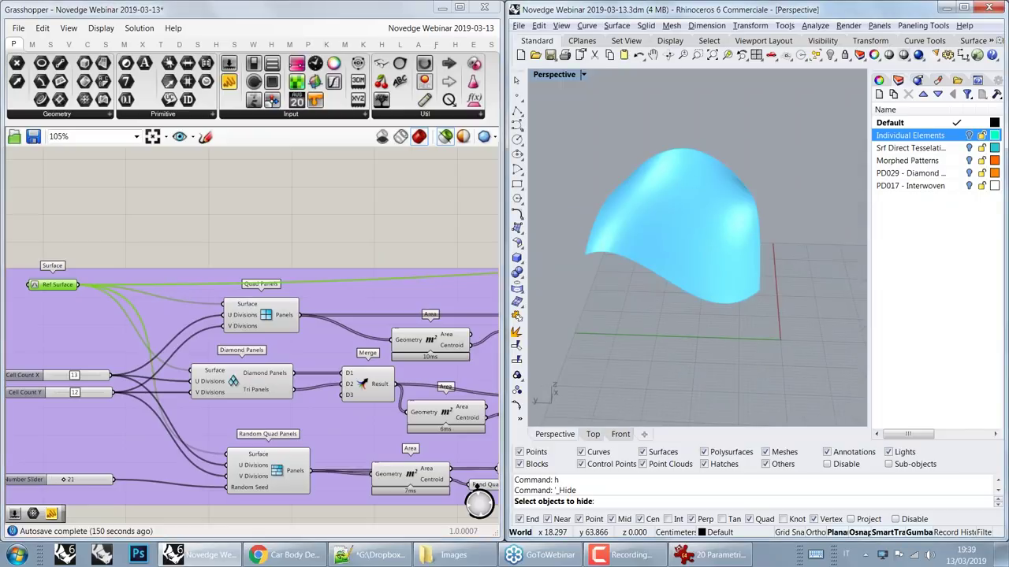
Step: Select the Quad Panels component and examine how it subdivides the reference surface
{"action": "right_click_drag", "start_coordinate": [247, 315], "coordinate": [275, 266]}
{"action": "left_click", "coordinate": [275, 266]}
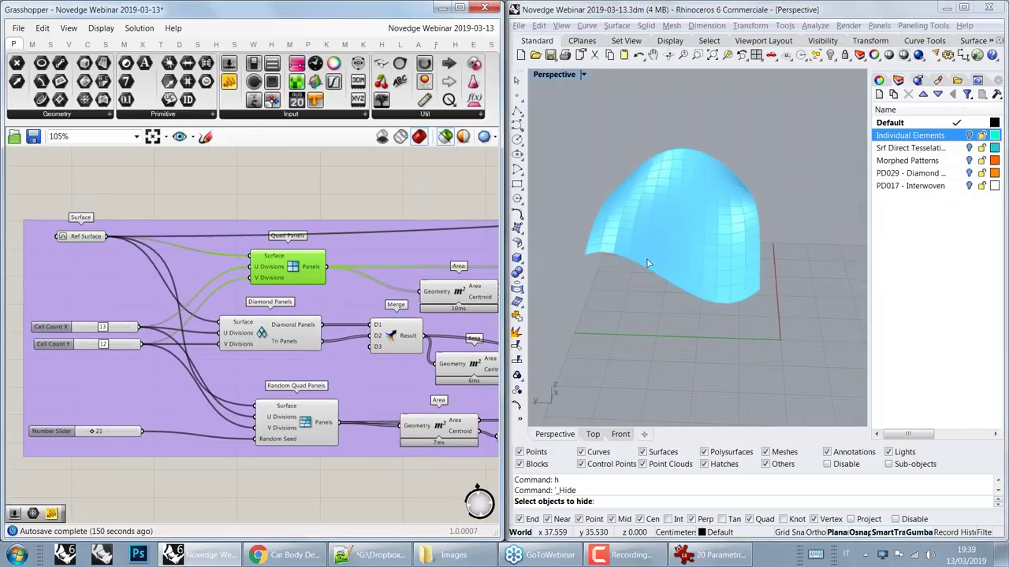
{"action": "scroll", "coordinate": [648, 263], "scroll_direction": "up", "scroll_amount": 5}
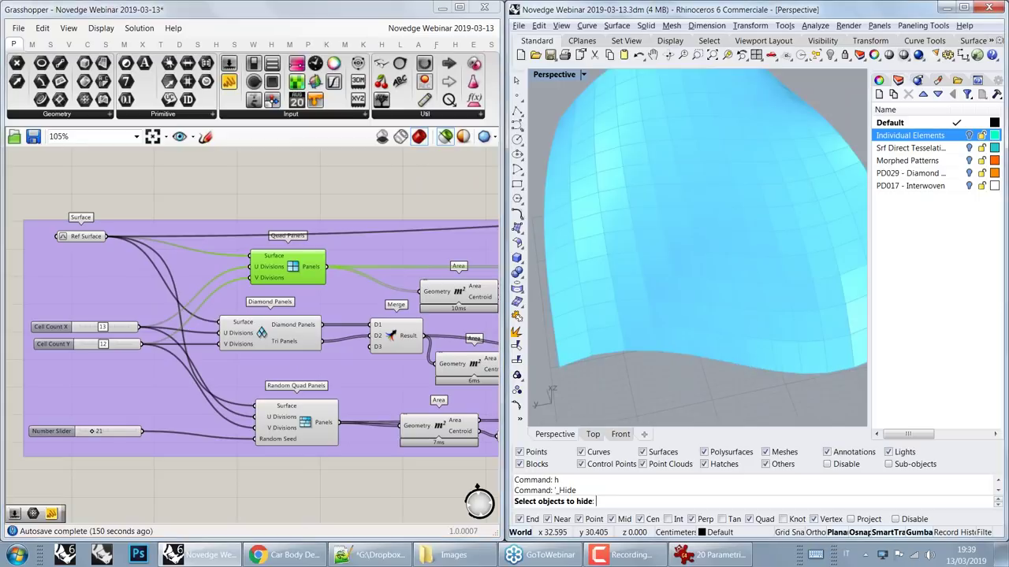
{"action": "scroll", "coordinate": [645, 268], "scroll_direction": "down", "scroll_amount": 1}
{"action": "scroll", "coordinate": [643, 272], "scroll_direction": "down", "scroll_amount": 1}
{"action": "scroll", "coordinate": [642, 272], "scroll_direction": "down", "scroll_amount": 1}
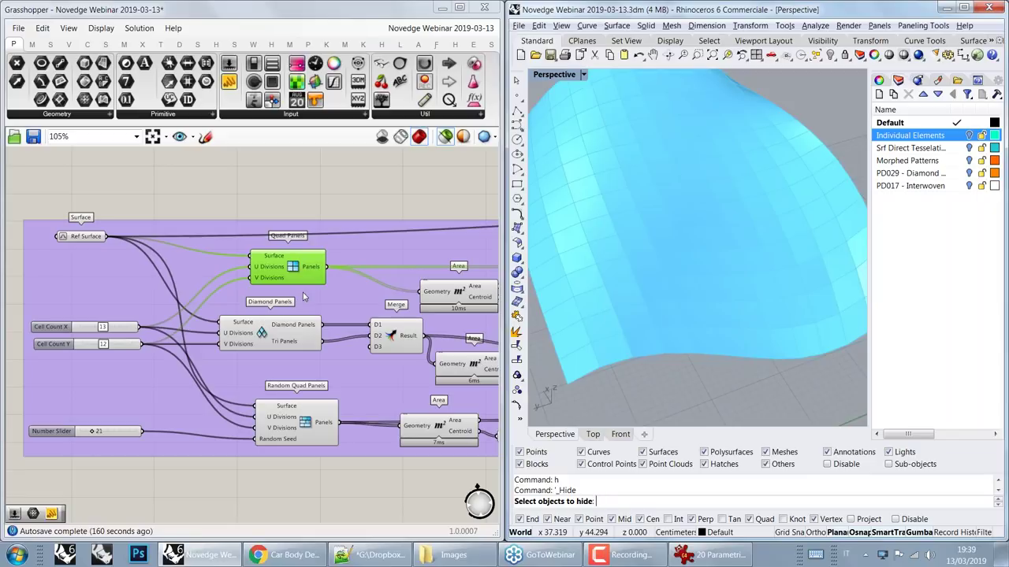
{"action": "scroll", "coordinate": [303, 296], "scroll_direction": "down", "scroll_amount": 1}
{"action": "scroll", "coordinate": [303, 312], "scroll_direction": "down", "scroll_amount": 1}
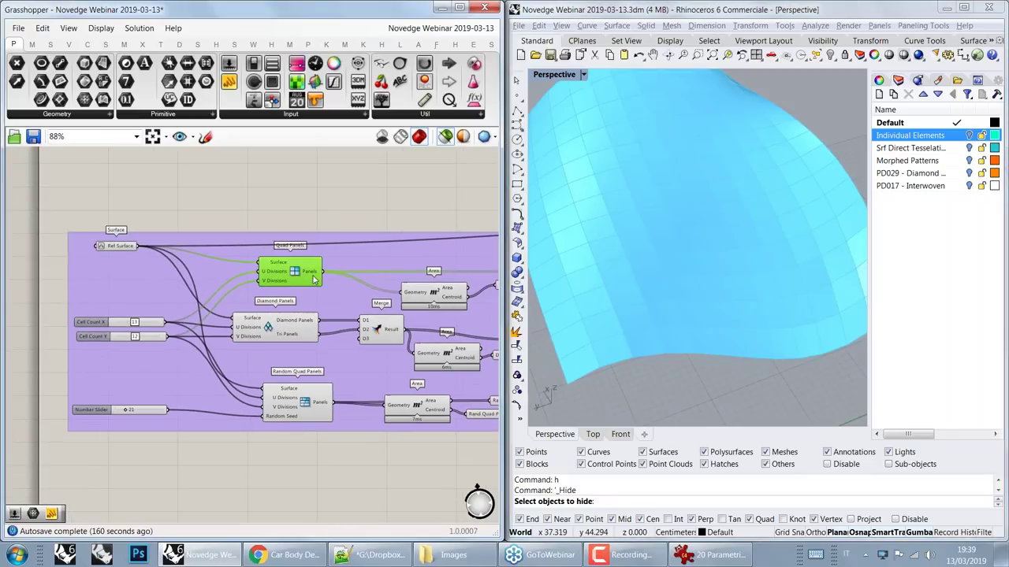
Step: Display the component set with the Panels and Structure groups, and compare Ref Surface with its Quad Panels subdivision
{"action": "left_click", "coordinate": [399, 44]}
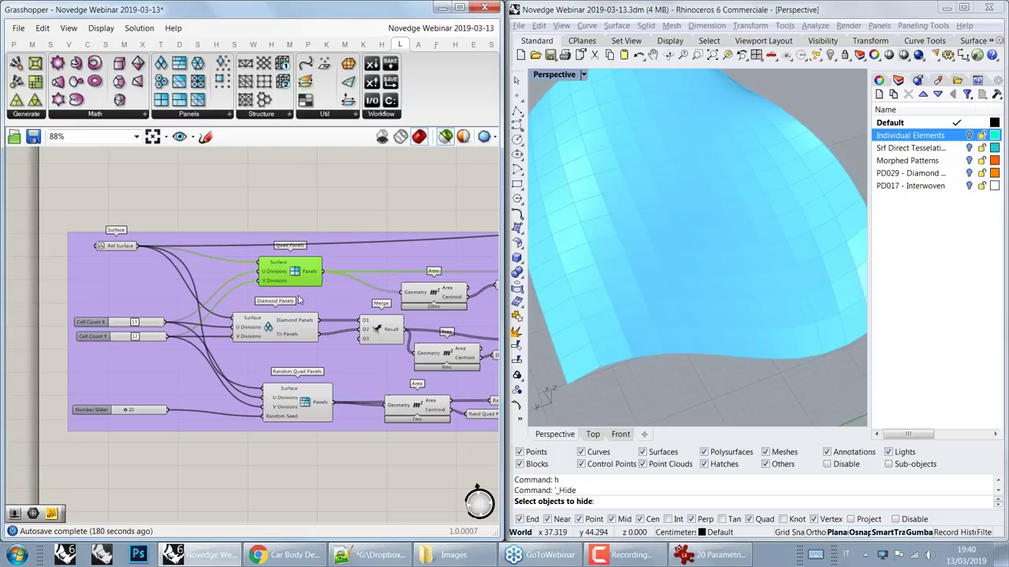
{"action": "right_click_drag", "start_coordinate": [293, 303], "coordinate": [219, 269]}
{"action": "scroll", "coordinate": [252, 252], "scroll_direction": "up", "scroll_amount": 2}
{"action": "right_click_drag", "start_coordinate": [197, 307], "coordinate": [301, 331]}
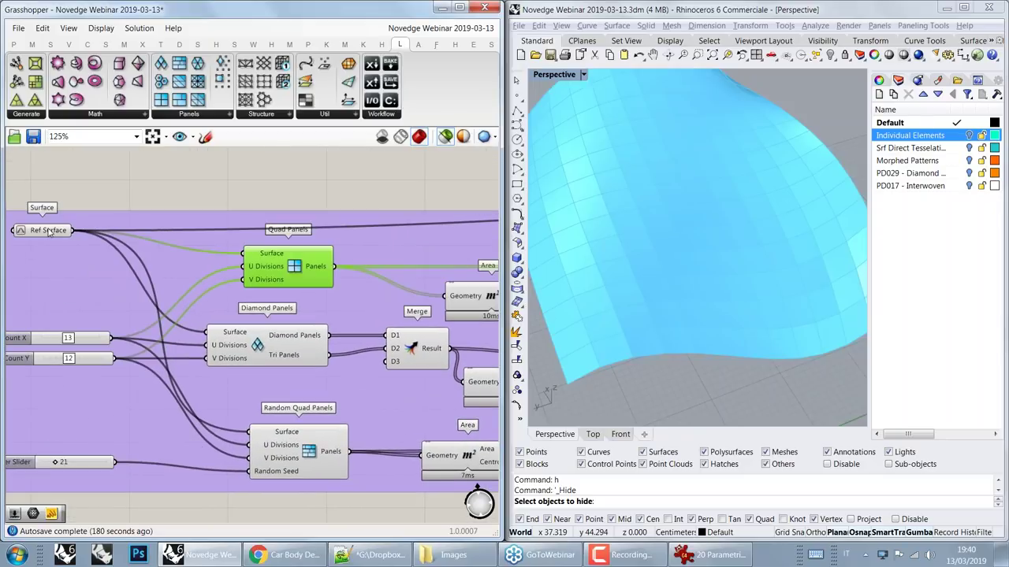
{"action": "left_click", "coordinate": [48, 231]}
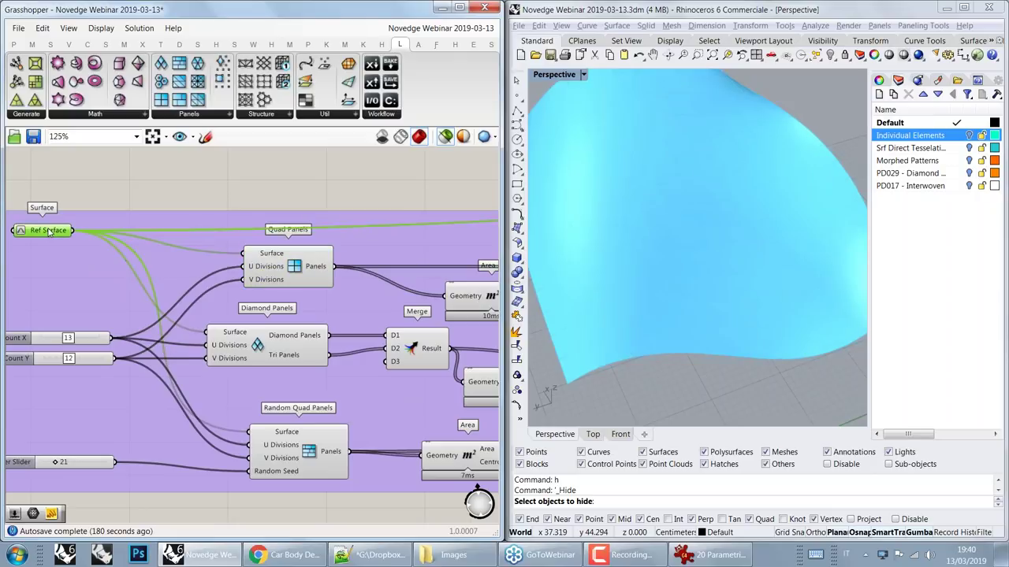
{"action": "left_click", "coordinate": [284, 260]}
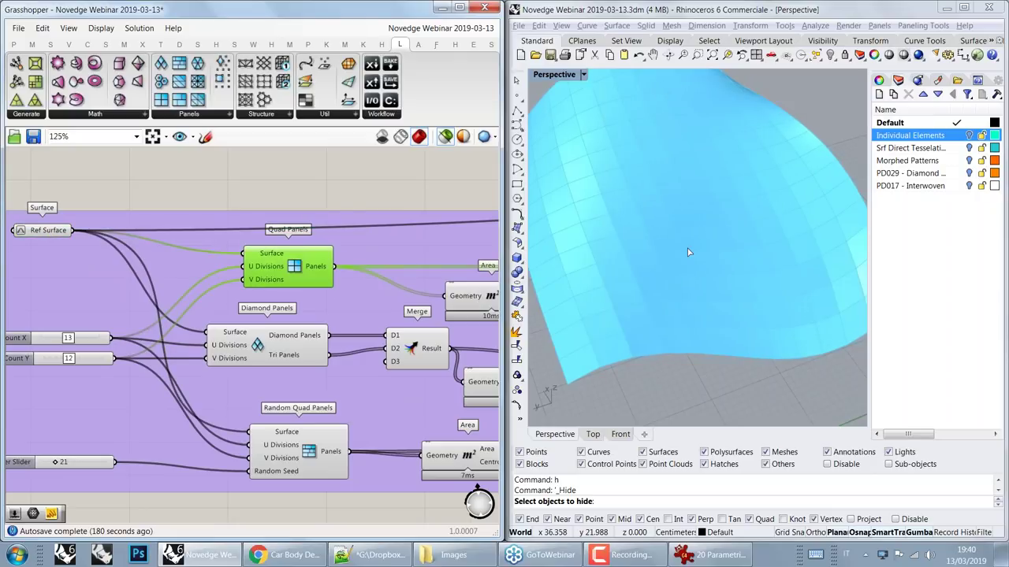
{"action": "right_click_drag", "start_coordinate": [688, 251], "coordinate": [729, 275]}
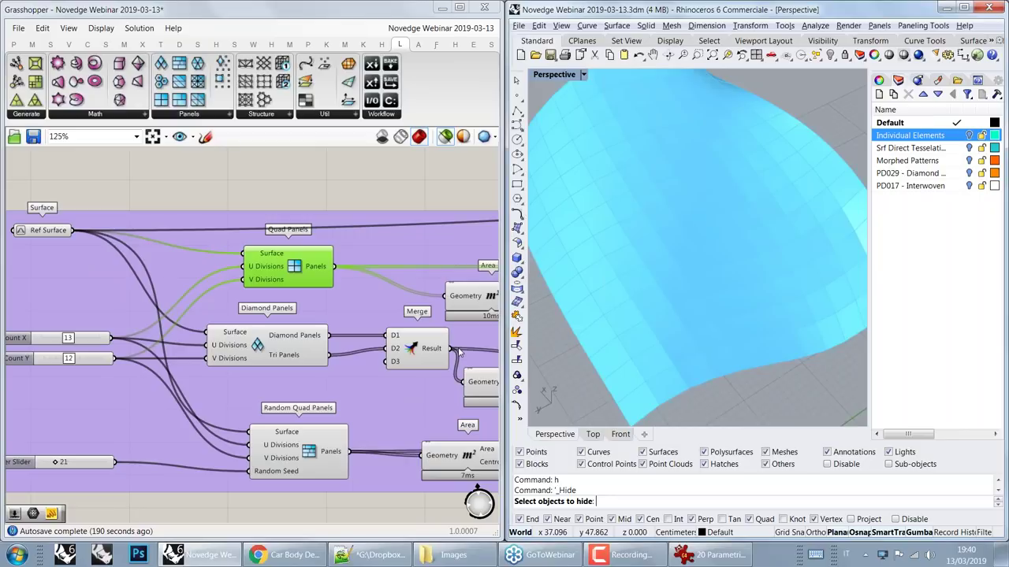
Step: Display the Diamond Panels and Random Quad Panels subdivisions in turn, and set the Random Seed slider to 47
{"action": "left_click", "coordinate": [294, 345]}
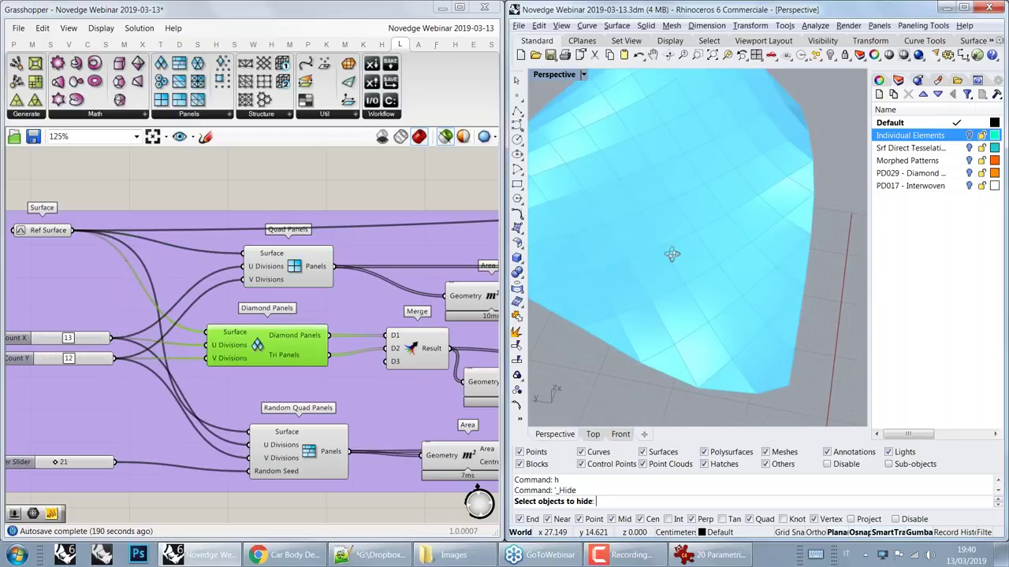
{"action": "left_click", "coordinate": [296, 442]}
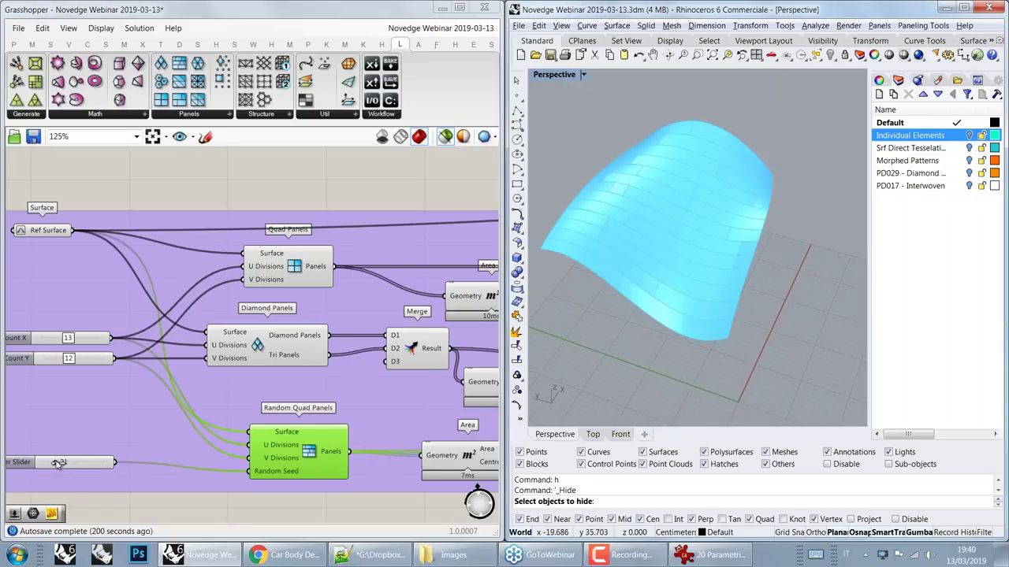
{"action": "left_click_drag", "start_coordinate": [57, 462], "coordinate": [73, 465]}
{"action": "right_click_drag", "start_coordinate": [611, 236], "coordinate": [713, 267]}
{"action": "scroll", "coordinate": [660, 284], "scroll_direction": "up", "scroll_amount": 5}
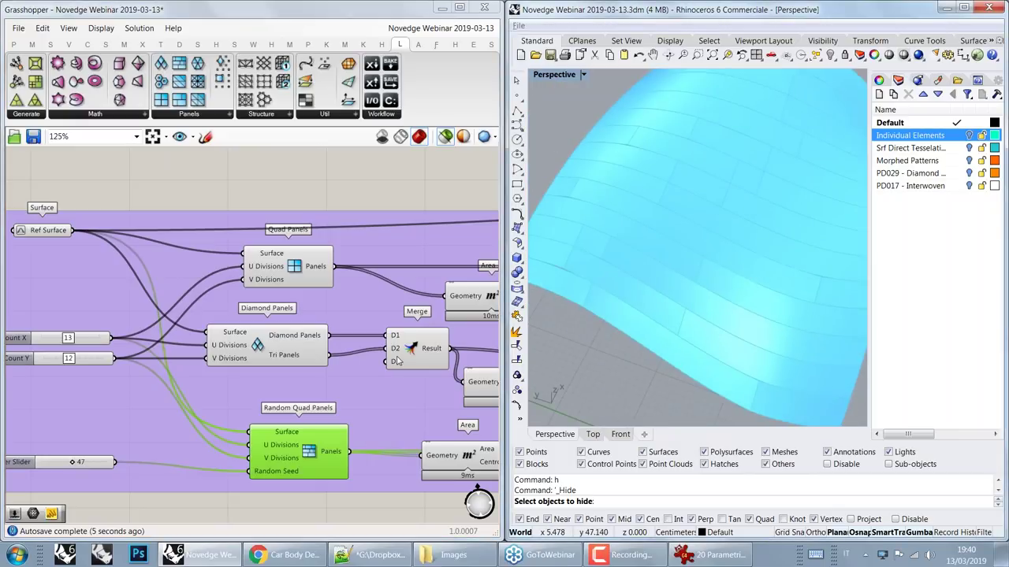
Step: Select Quad Panels with its Area component, and the Quad Panels and Quad Panels Grid Points parameters, to examine panels with their centroids
{"action": "right_click_drag", "start_coordinate": [398, 360], "coordinate": [172, 371]}
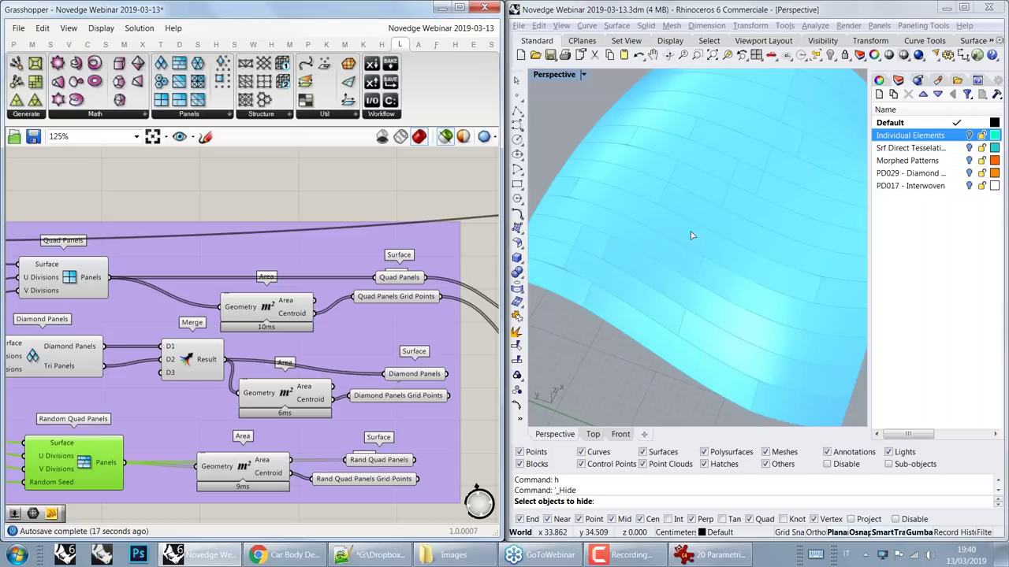
{"action": "left_click", "coordinate": [268, 311]}
{"action": "left_click", "coordinate": [82, 279], "text": "shift"}
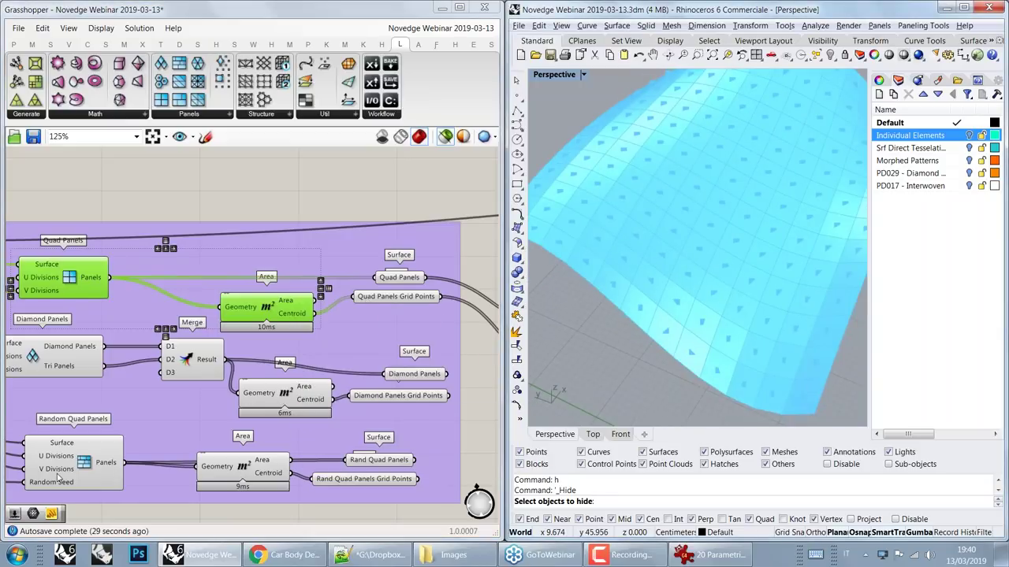
{"action": "left_click", "coordinate": [410, 279]}
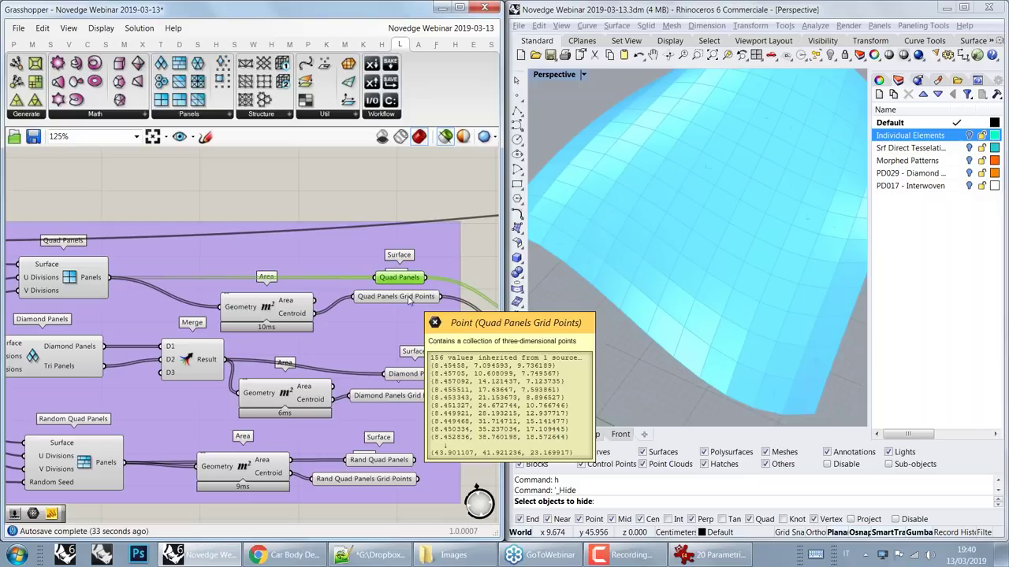
{"action": "left_click", "coordinate": [409, 298], "text": "shift"}
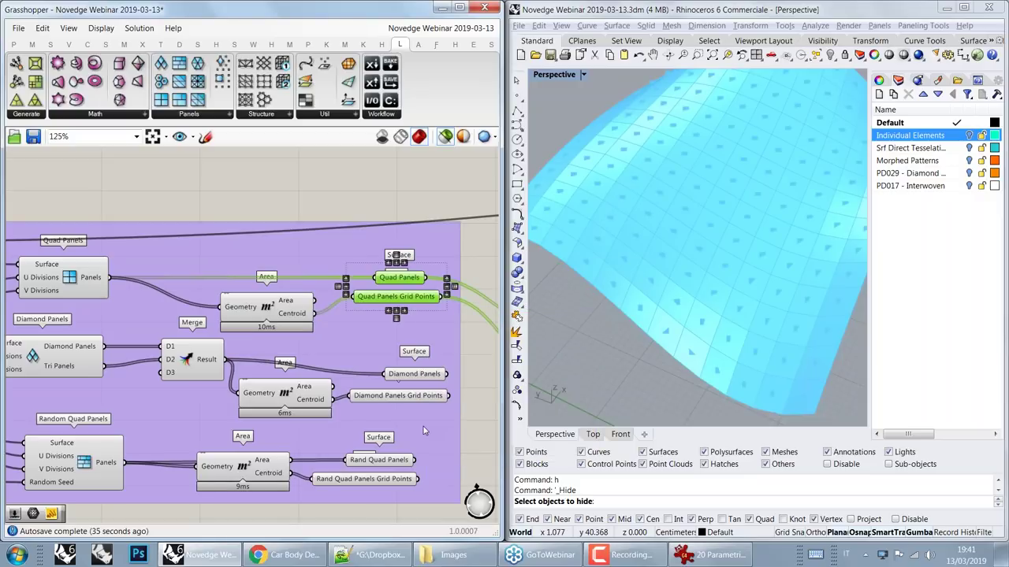
Step: Select the diamond and random quad panel parameters with their grid points in turn and examine both results in the Perspective view
{"action": "left_click", "coordinate": [417, 374]}
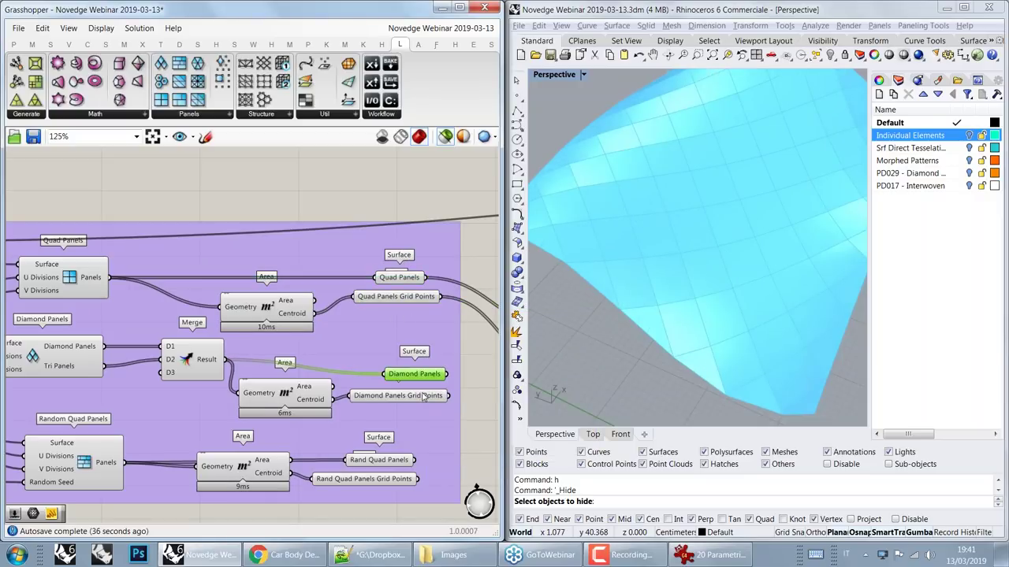
{"action": "left_click", "coordinate": [423, 397], "text": "shift"}
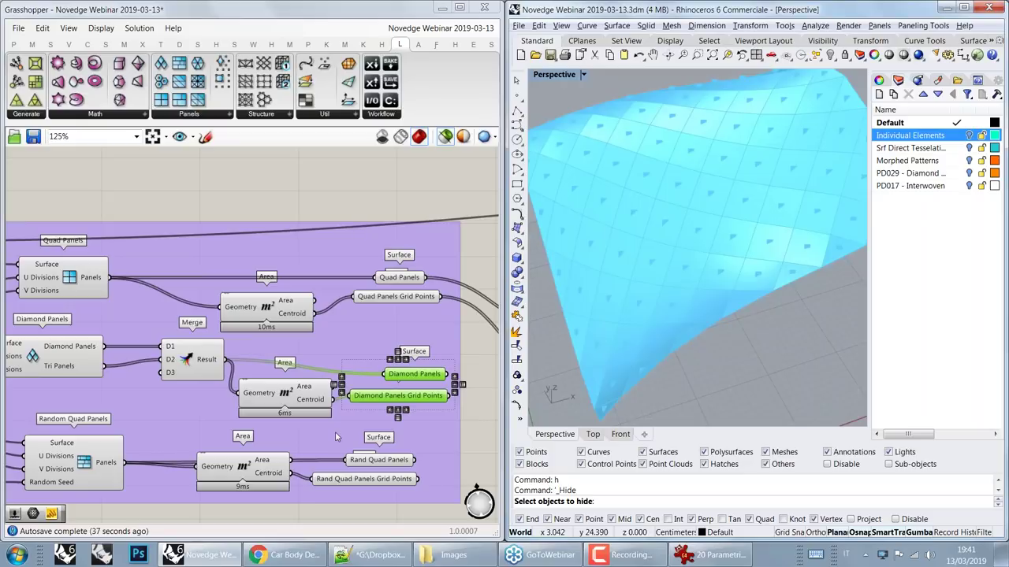
{"action": "left_click_drag", "start_coordinate": [306, 446], "coordinate": [429, 492]}
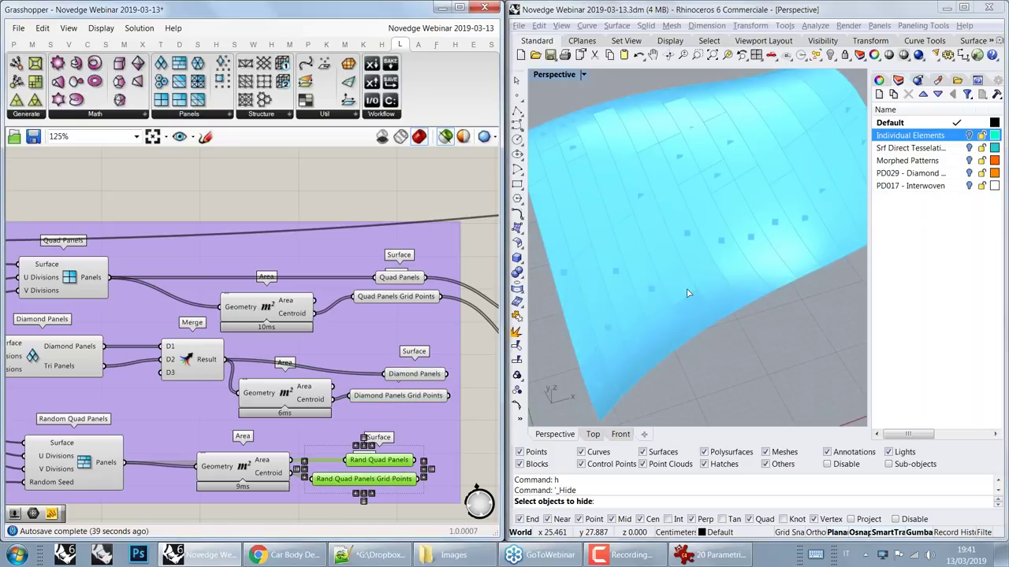
{"action": "right_click_drag", "start_coordinate": [687, 292], "coordinate": [437, 351]}
Step: Examine the Base Pattern and Grid Points parameters fed by the quad panels, and show where the Geometry parameter is found
{"action": "scroll", "coordinate": [271, 341], "scroll_direction": "down", "scroll_amount": 4}
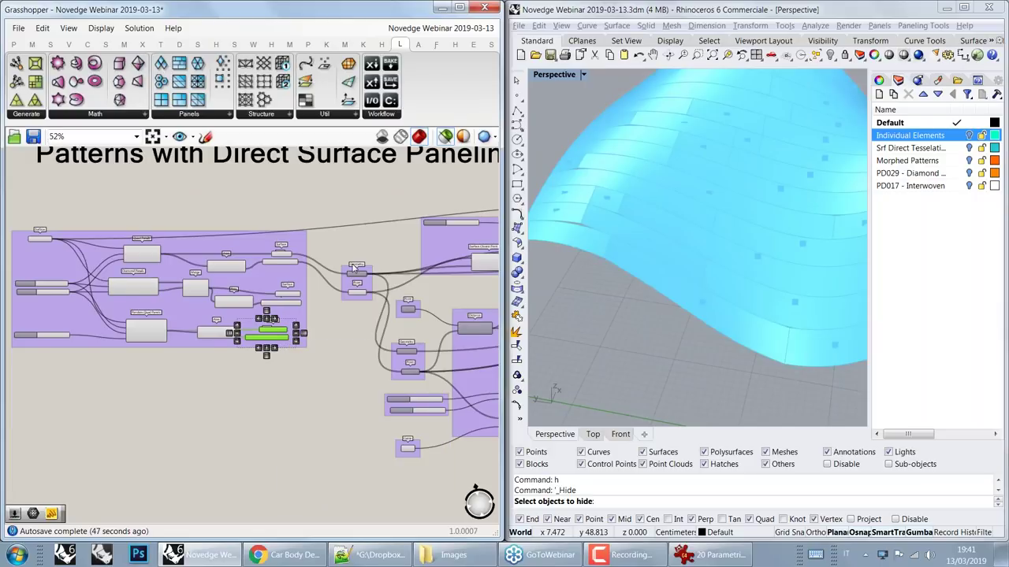
{"action": "scroll", "coordinate": [353, 268], "scroll_direction": "up", "scroll_amount": 3}
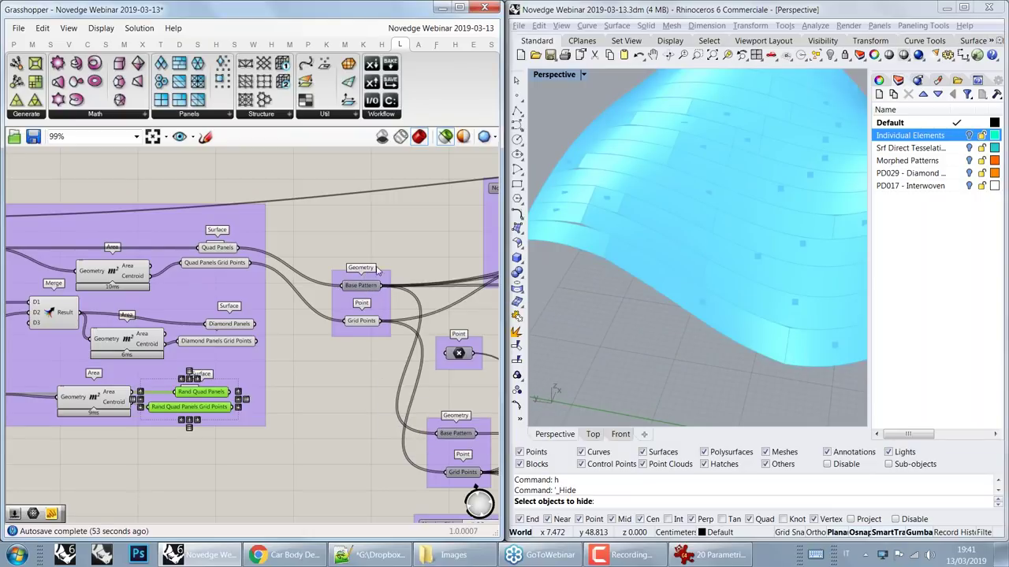
{"action": "scroll", "coordinate": [361, 270], "scroll_direction": "up", "scroll_amount": 2}
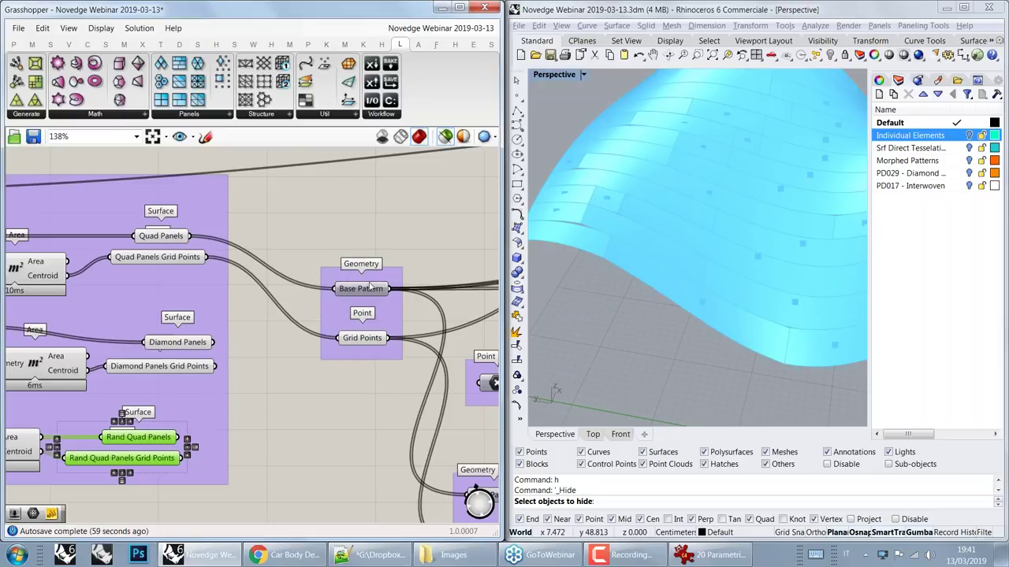
{"action": "left_click", "coordinate": [14, 44]}
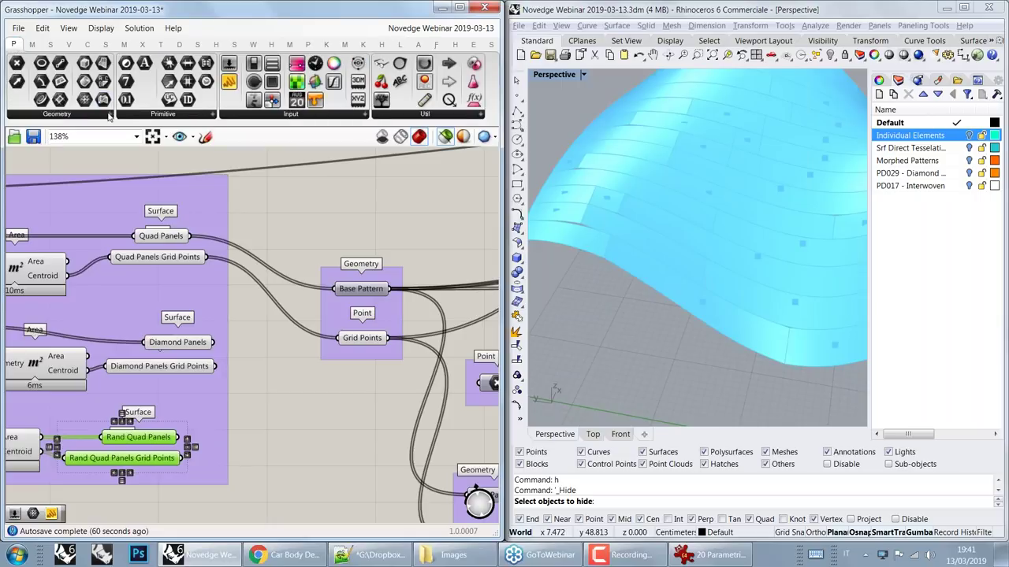
{"action": "left_click", "coordinate": [110, 114]}
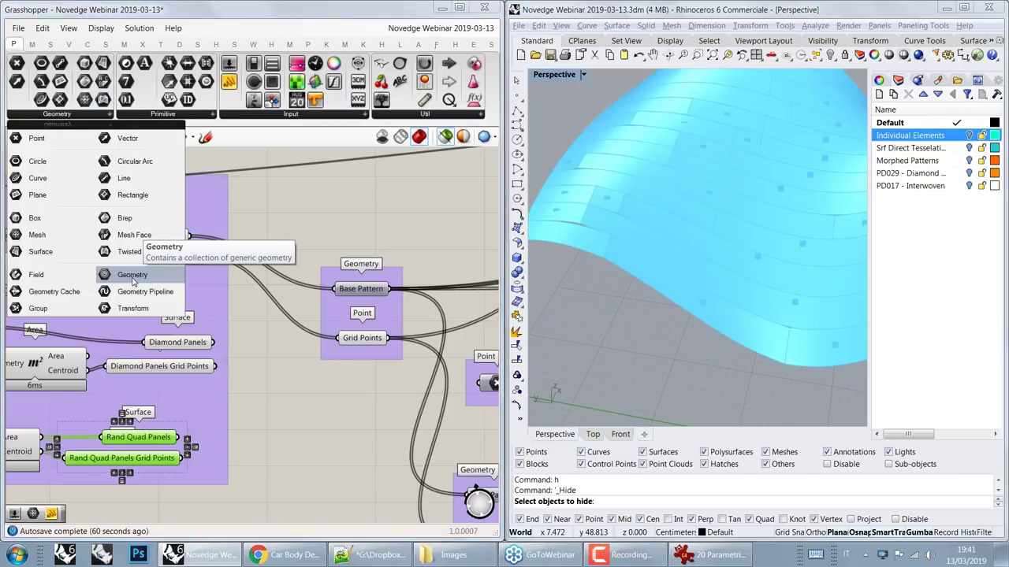
{"action": "left_click", "coordinate": [351, 398]}
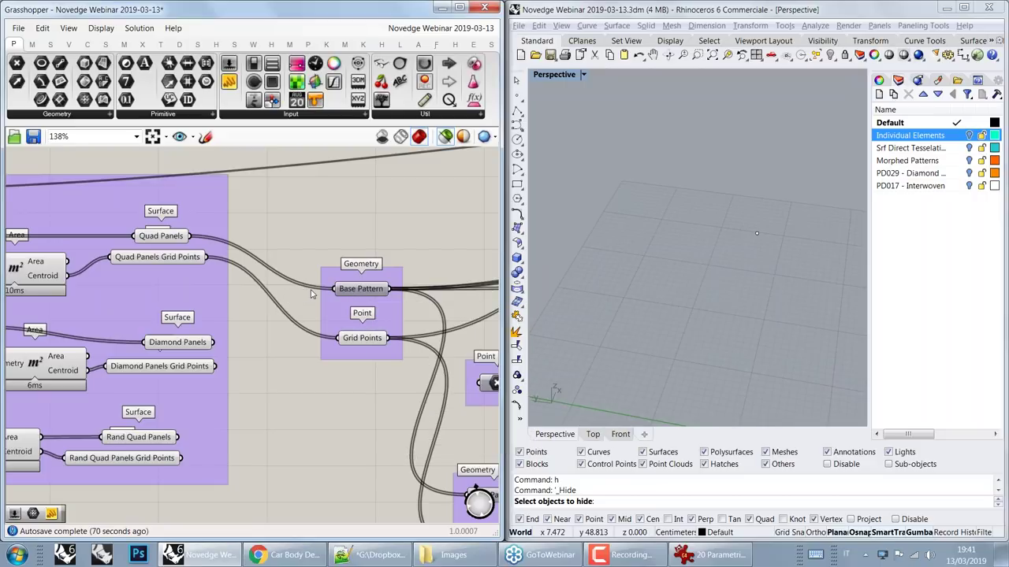
Step: Select the Base Pattern and Grid Points parameters together to display the quad panels with their center points
{"action": "right_click_drag", "start_coordinate": [312, 294], "coordinate": [178, 306]}
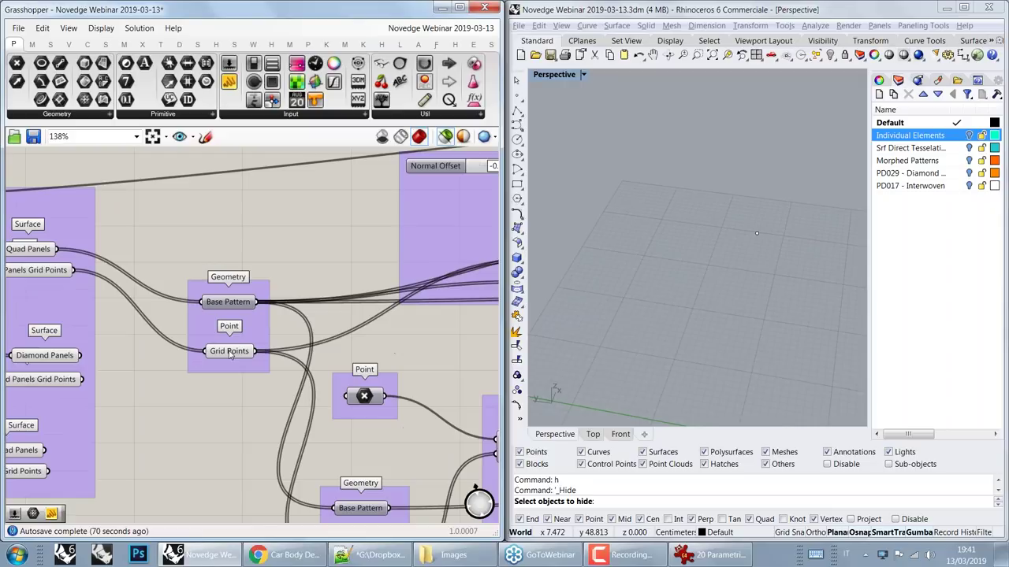
{"action": "left_click", "coordinate": [229, 353]}
{"action": "left_click", "coordinate": [236, 304], "text": "shift"}
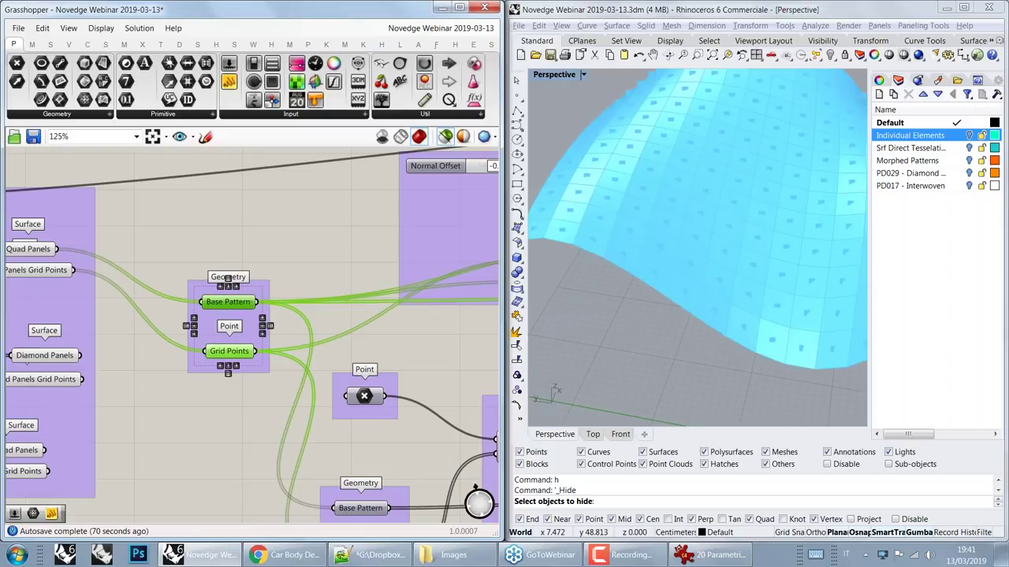
Step: Display the scaled panels from the Scale component and shift the lower Bezier handle in the Graph Mapper slightly along the horizontal axis
{"action": "scroll", "coordinate": [403, 296], "scroll_direction": "down", "scroll_amount": 2}
{"action": "scroll", "coordinate": [402, 296], "scroll_direction": "down", "scroll_amount": 1}
{"action": "right_click_drag", "start_coordinate": [373, 262], "coordinate": [228, 181]}
{"action": "right_click_drag", "start_coordinate": [388, 272], "coordinate": [270, 212]}
{"action": "right_click_drag", "start_coordinate": [303, 265], "coordinate": [220, 284]}
{"action": "right_click_drag", "start_coordinate": [458, 319], "coordinate": [262, 331]}
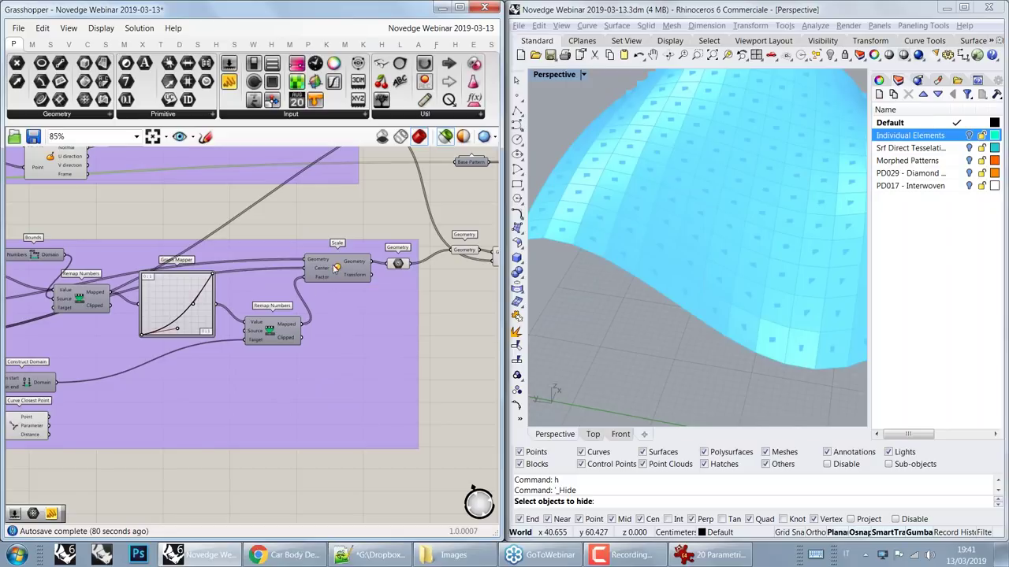
{"action": "left_click", "coordinate": [335, 266]}
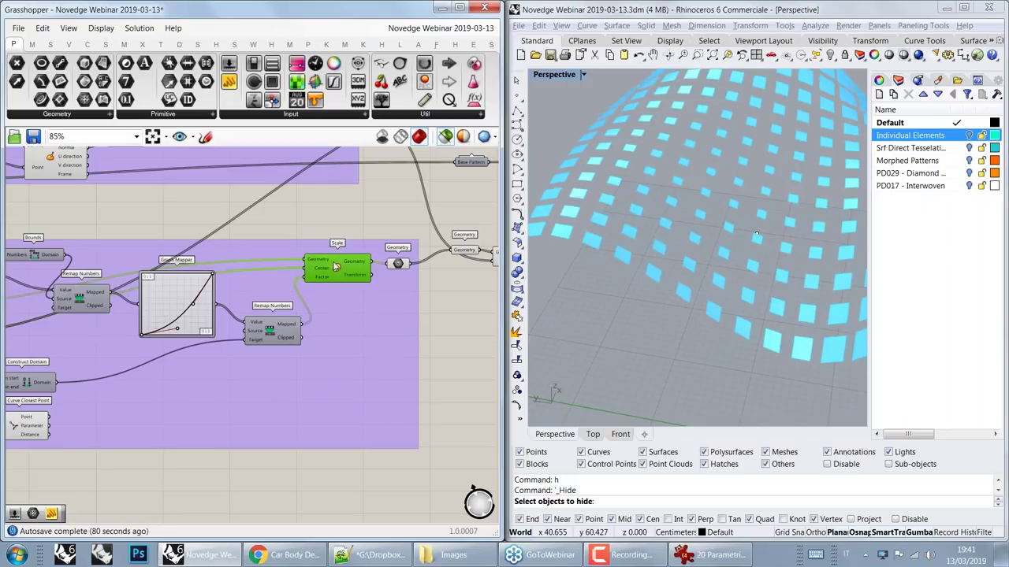
{"action": "scroll", "coordinate": [734, 270], "scroll_direction": "down", "scroll_amount": 5}
{"action": "right_click_drag", "start_coordinate": [693, 270], "coordinate": [780, 270]}
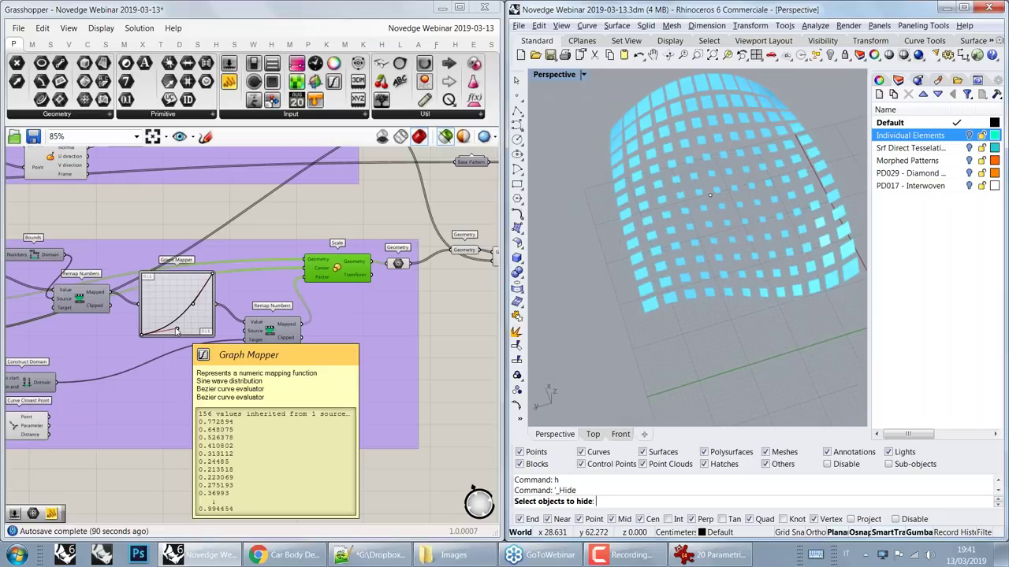
{"action": "mouse_move", "coordinate": [177, 331]}
{"action": "left_mouse_down"}
{"action": "mouse_move", "coordinate": [206, 330]}
{"action": "mouse_move", "coordinate": [161, 288]}
{"action": "mouse_move", "coordinate": [187, 334]}
{"action": "left_mouse_up"}
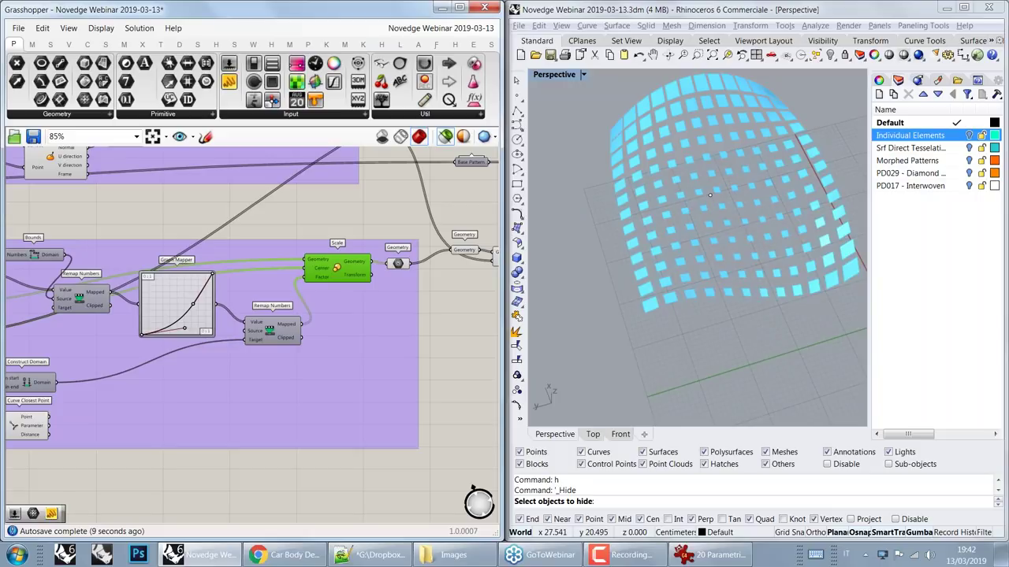
{"action": "scroll", "coordinate": [710, 195], "scroll_direction": "up", "scroll_amount": 5}
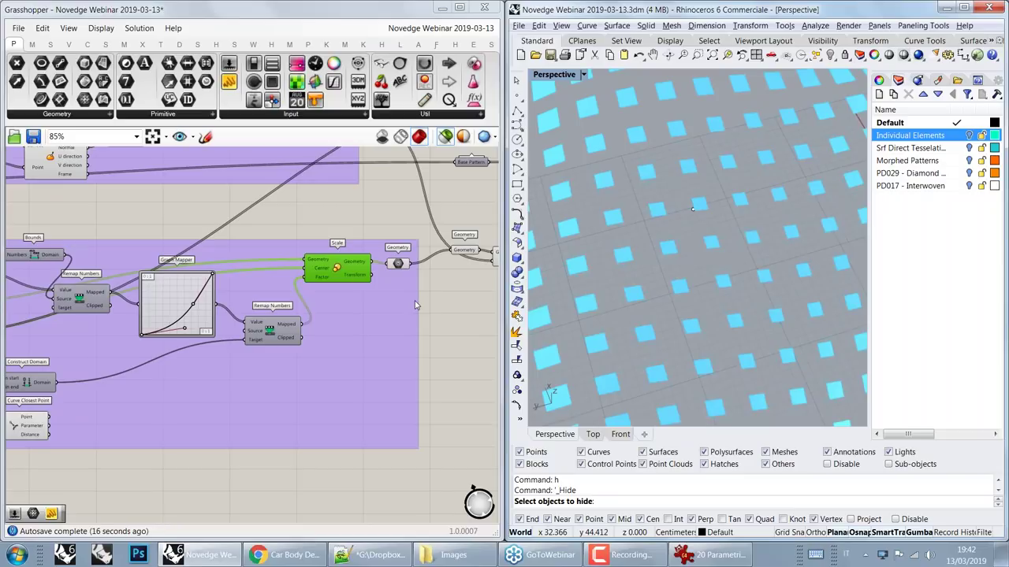
Step: Select the Geometry parameter that feeds the Move component and examine the scaled panels
{"action": "right_click_drag", "start_coordinate": [416, 306], "coordinate": [221, 351]}
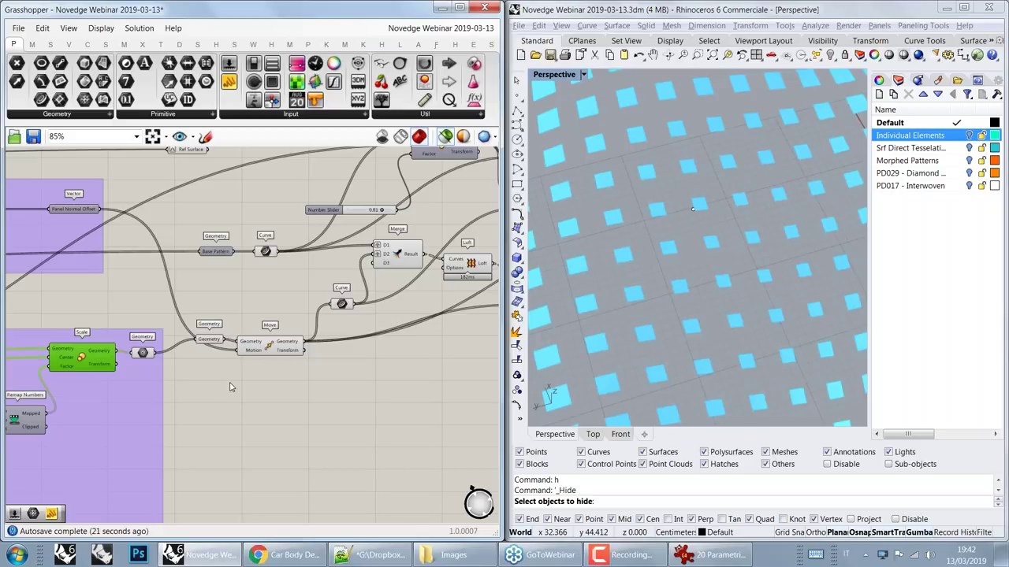
{"action": "right_click_drag", "start_coordinate": [272, 344], "coordinate": [257, 351]}
{"action": "right_click_drag", "start_coordinate": [198, 339], "coordinate": [215, 334]}
{"action": "left_click", "coordinate": [215, 335]}
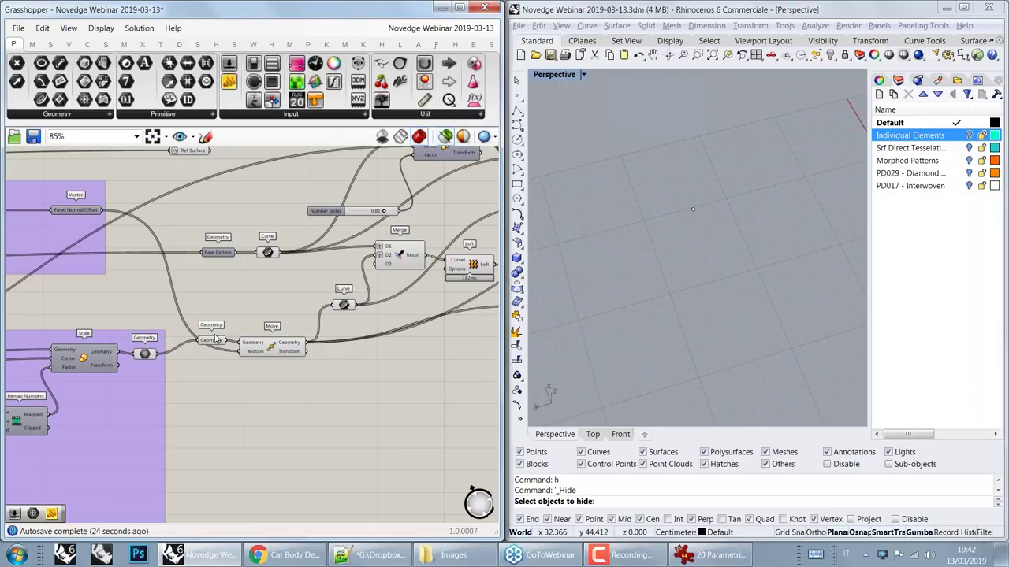
{"action": "double_click", "coordinate": [215, 339]}
{"action": "scroll", "coordinate": [216, 349], "scroll_direction": "up", "scroll_amount": 4}
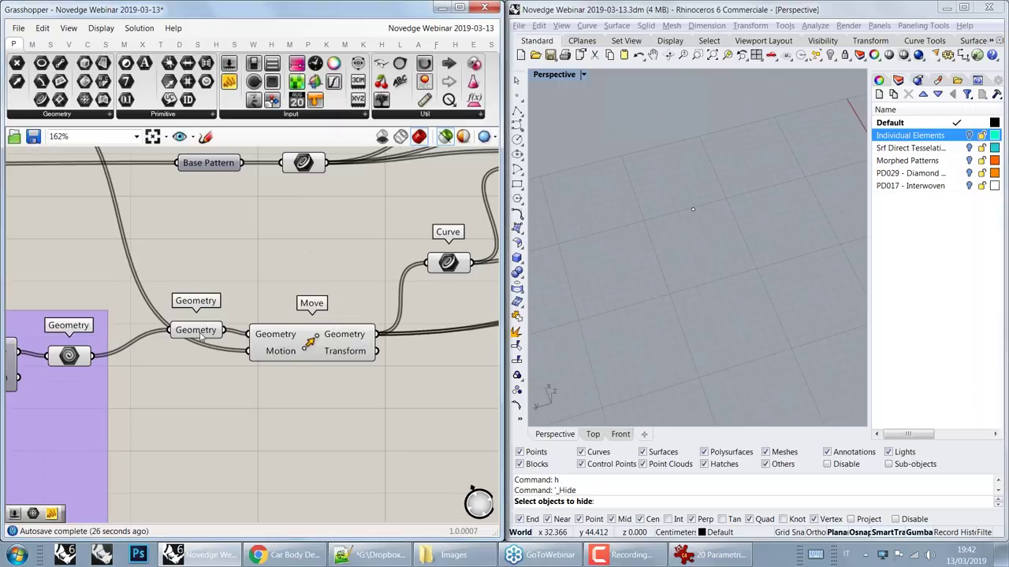
{"action": "left_click", "coordinate": [201, 335]}
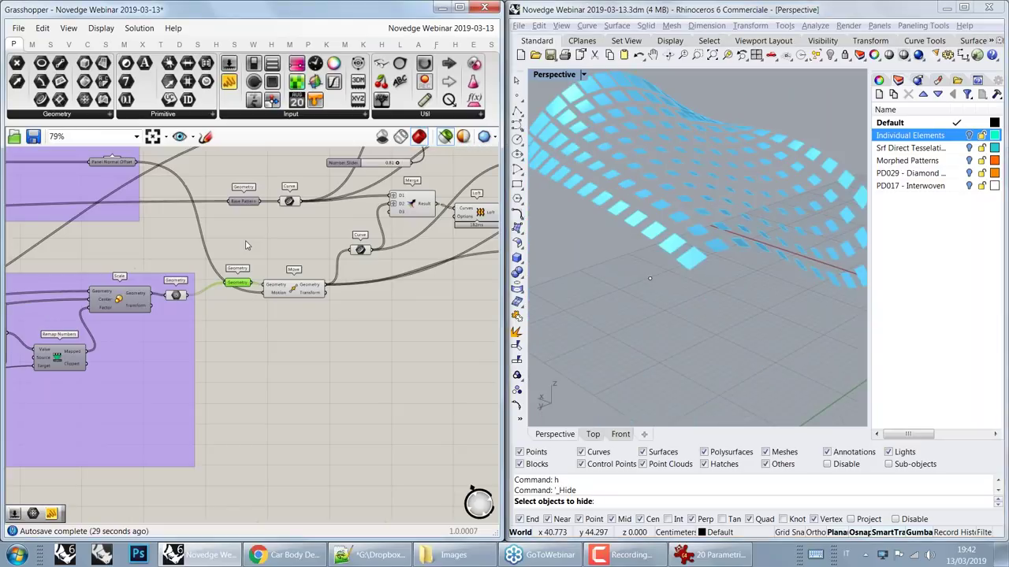
Step: Trace the Move component's motion input back through Panel Normal Offset to the Multiplication and Evaluate Surface components
{"action": "mouse_move", "coordinate": [157, 189]}
{"action": "right_mouse_down"}
{"action": "mouse_move", "coordinate": [145, 232]}
{"action": "mouse_move", "coordinate": [296, 240]}
{"action": "right_mouse_up"}
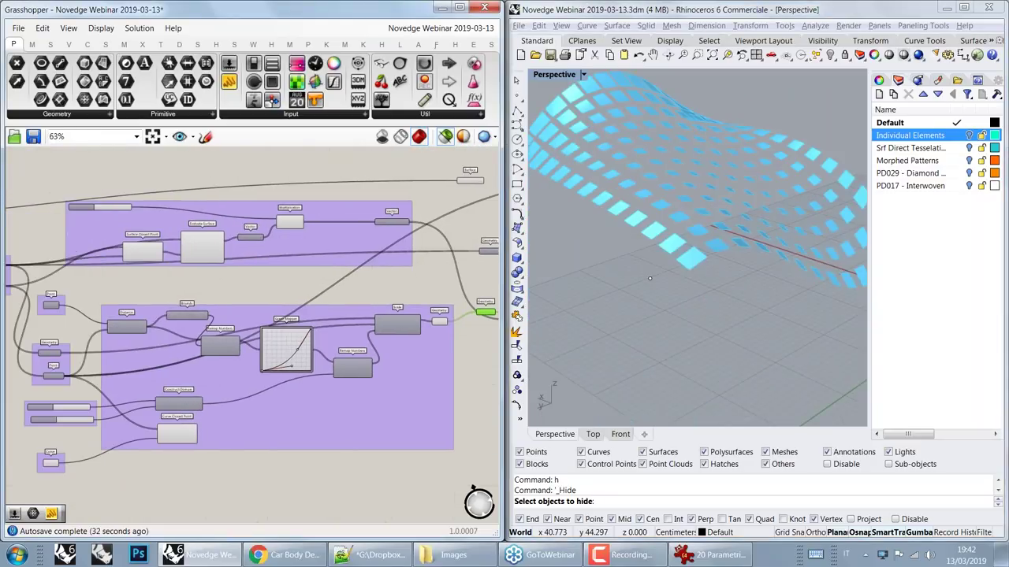
{"action": "scroll", "coordinate": [382, 248], "scroll_direction": "up", "scroll_amount": 1}
{"action": "scroll", "coordinate": [382, 248], "scroll_direction": "up", "scroll_amount": 1}
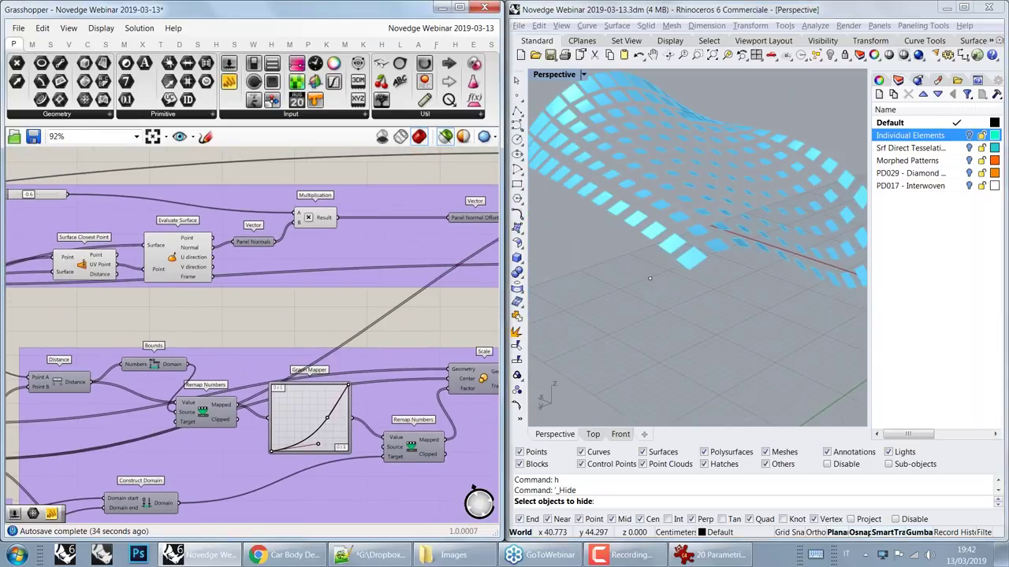
{"action": "right_click_drag", "start_coordinate": [489, 221], "coordinate": [358, 220]}
{"action": "right_click_drag", "start_coordinate": [438, 360], "coordinate": [185, 324]}
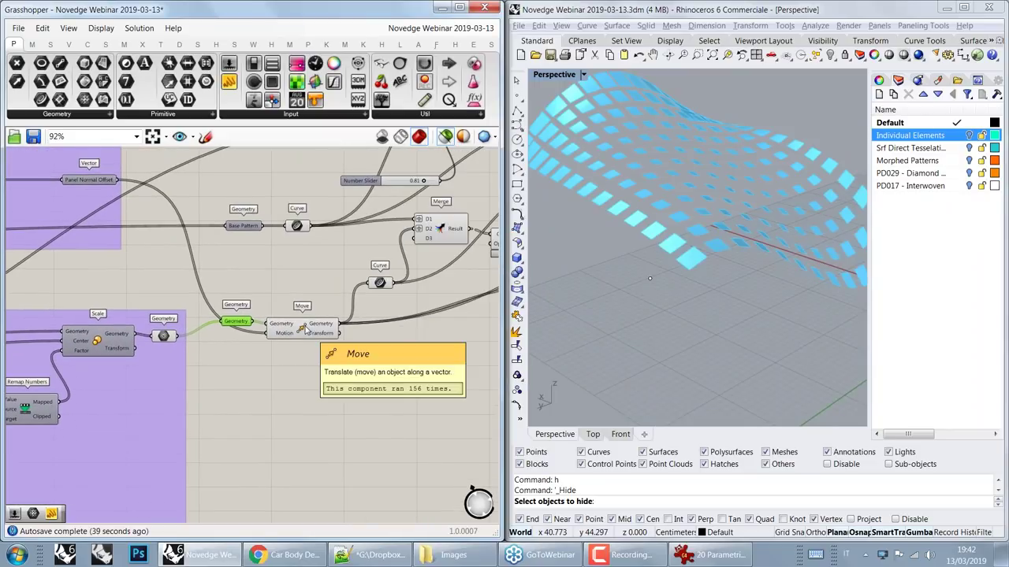
Step: Select the Move component together with its Geometry input parameter and compare the original and offset panels up close
{"action": "left_click", "coordinate": [302, 329]}
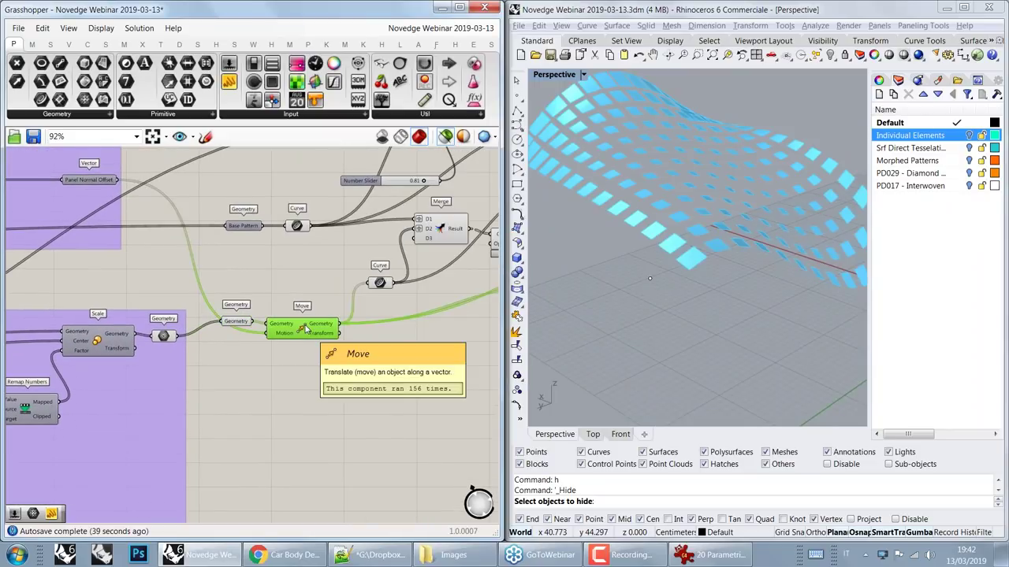
{"action": "left_click", "coordinate": [240, 322], "text": "shift"}
{"action": "left_click_drag", "start_coordinate": [242, 323], "coordinate": [244, 323]}
{"action": "right_click_drag", "start_coordinate": [669, 303], "coordinate": [673, 271]}
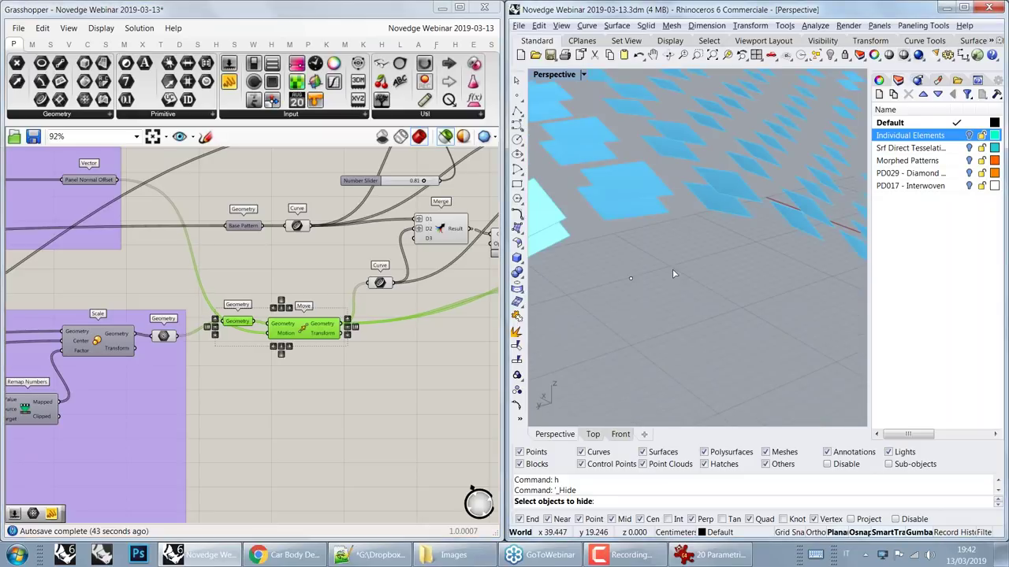
{"action": "scroll", "coordinate": [276, 340], "scroll_direction": "down", "scroll_amount": 2}
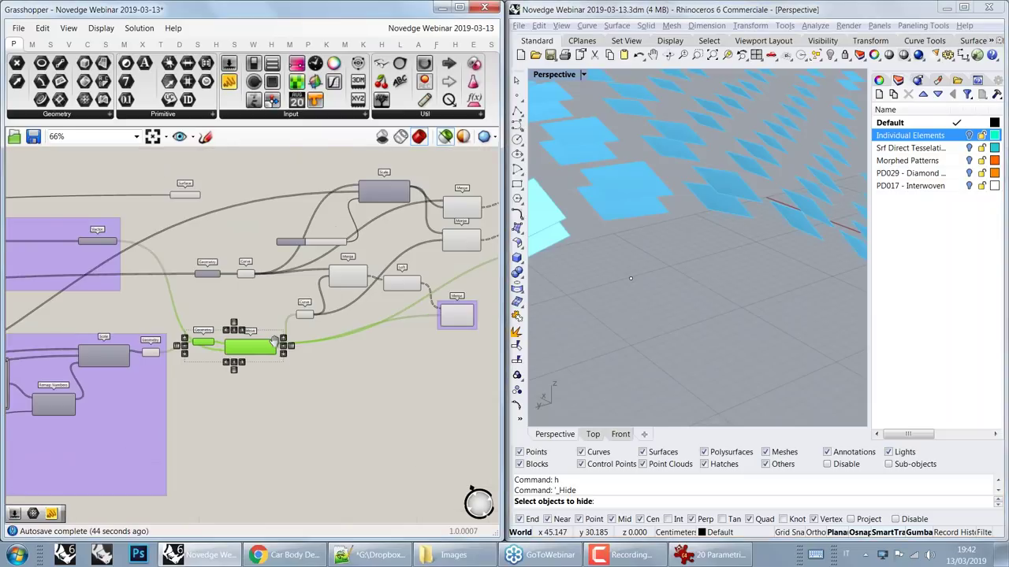
{"action": "scroll", "coordinate": [275, 340], "scroll_direction": "up", "scroll_amount": 2}
{"action": "right_click_drag", "start_coordinate": [646, 243], "coordinate": [693, 264]}
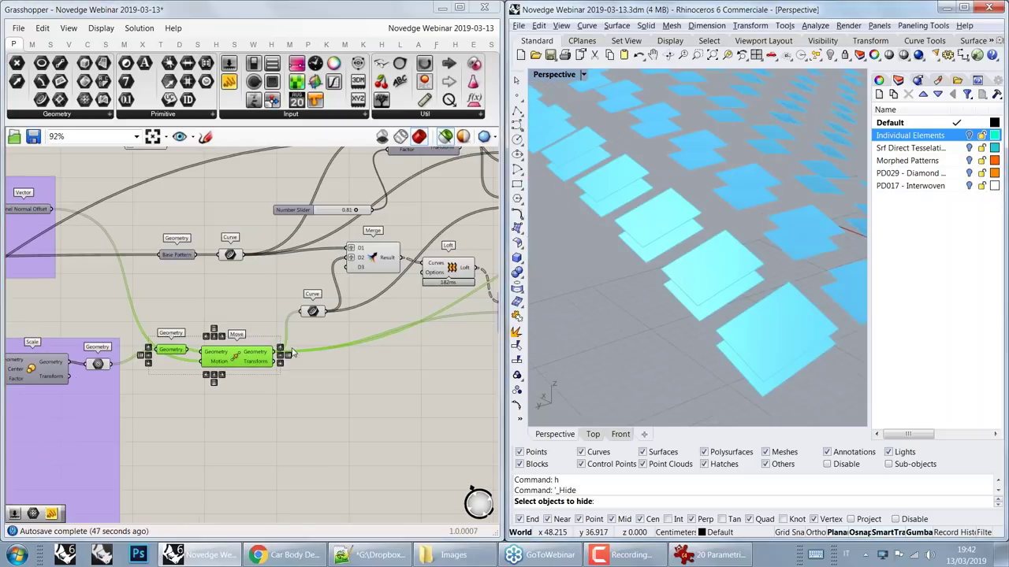
Step: Select the Curve parameter connected to the Move output and examine the outlines of the moved panels
{"action": "left_click", "coordinate": [313, 310]}
{"action": "scroll", "coordinate": [307, 315], "scroll_direction": "up", "scroll_amount": 2}
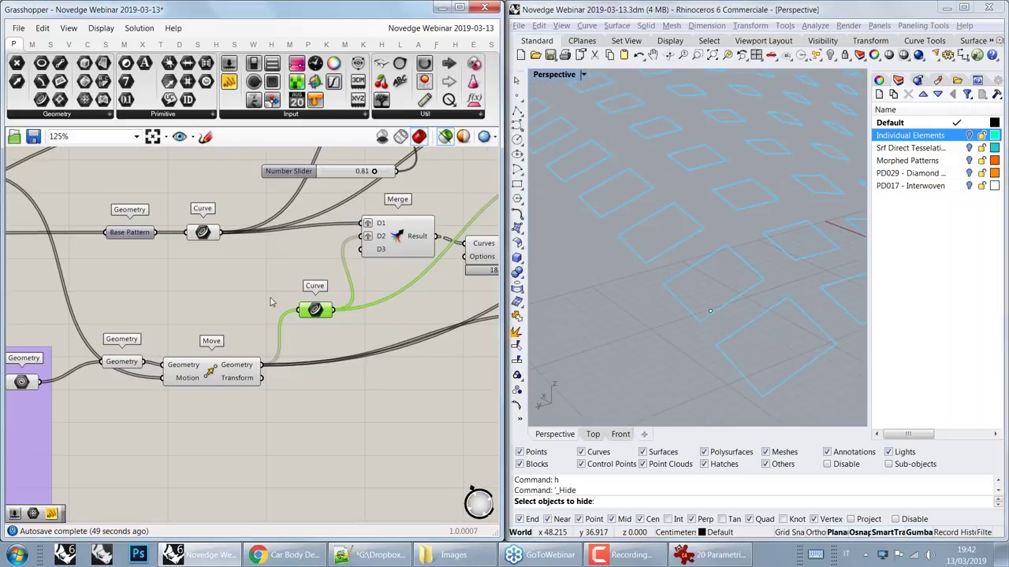
Step: Add the Curve parameter fed by Base Pattern to the selected moved-panel Curve parameter and compare both sets of outlines
{"action": "left_click", "coordinate": [137, 232], "text": "shift"}
{"action": "right_click_drag", "start_coordinate": [137, 233], "coordinate": [135, 275]}
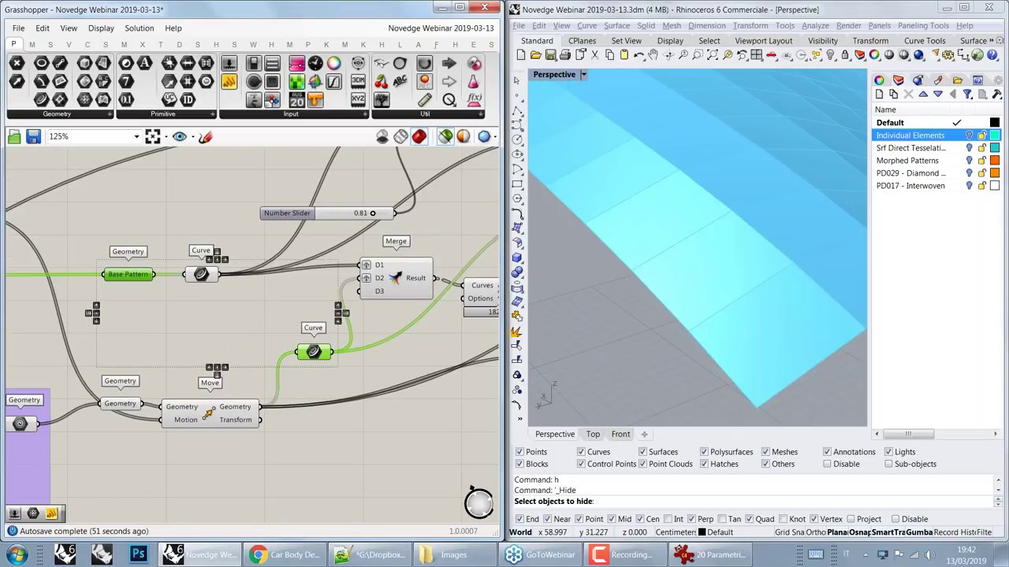
{"action": "left_click", "coordinate": [134, 282], "text": "ctrl"}
{"action": "left_click", "coordinate": [201, 274], "text": "shift"}
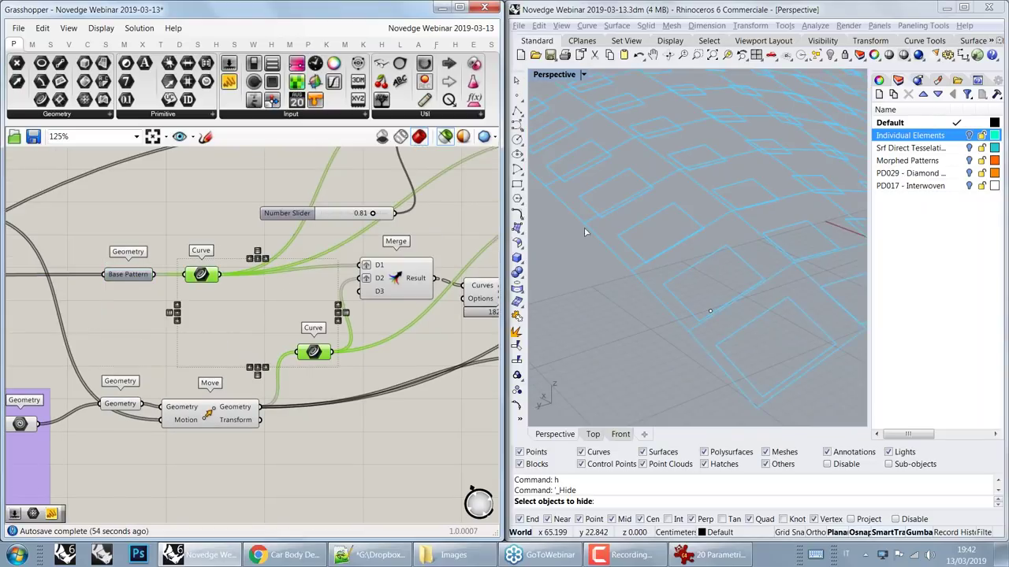
{"action": "right_click_drag", "start_coordinate": [610, 311], "coordinate": [640, 324]}
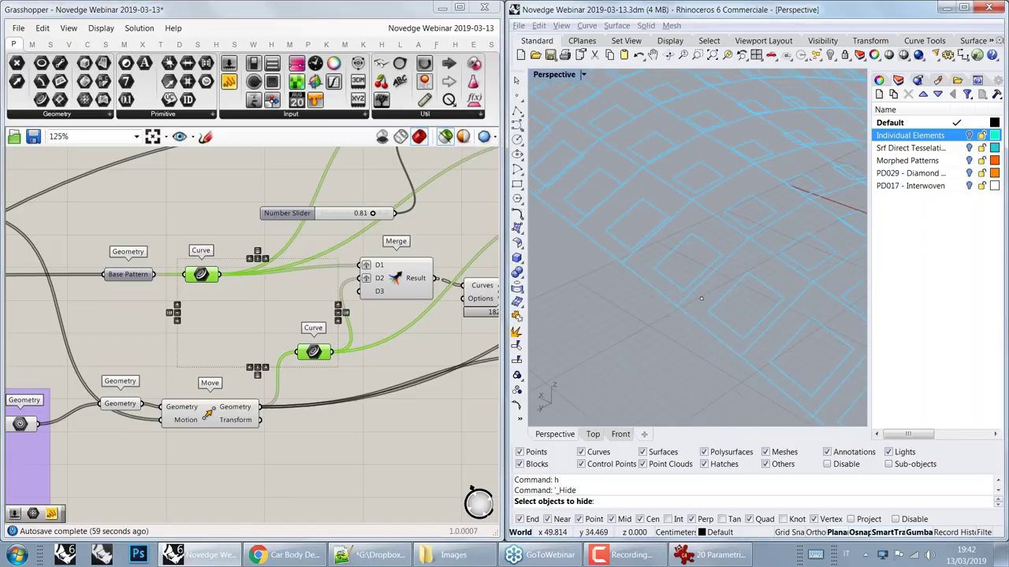
Step: Select the Merge component that joins the two Curve parameters and examine its grafted D1 and D2 inputs up close
{"action": "right_click_drag", "start_coordinate": [395, 285], "coordinate": [301, 294]}
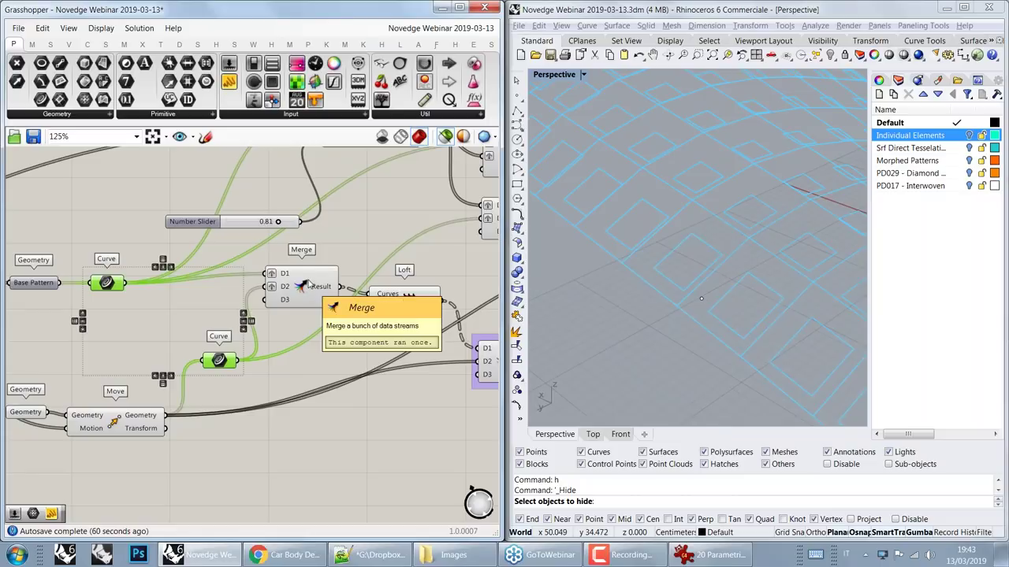
{"action": "left_click", "coordinate": [309, 285]}
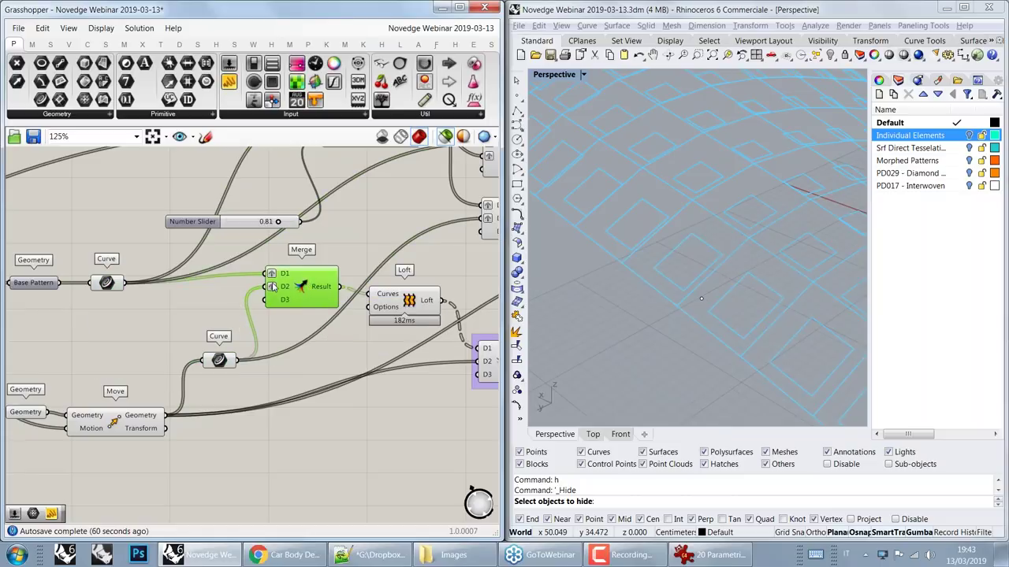
{"action": "scroll", "coordinate": [271, 288], "scroll_direction": "up", "scroll_amount": 2}
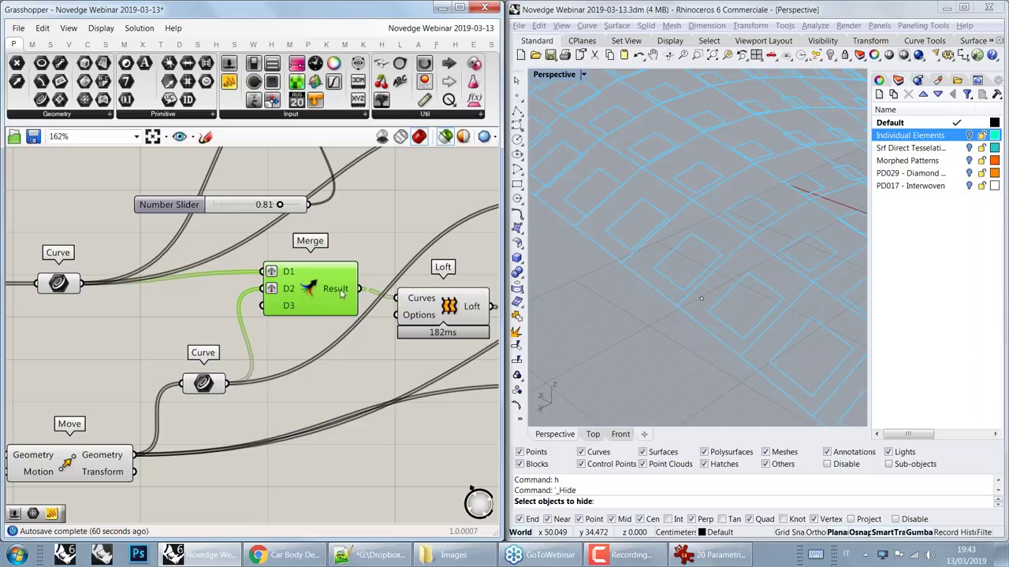
Step: Inspect the data trees at the D2 input and Result output of the Merge combining the base pattern and moved curves
{"action": "right_click_drag", "start_coordinate": [336, 292], "coordinate": [195, 307]}
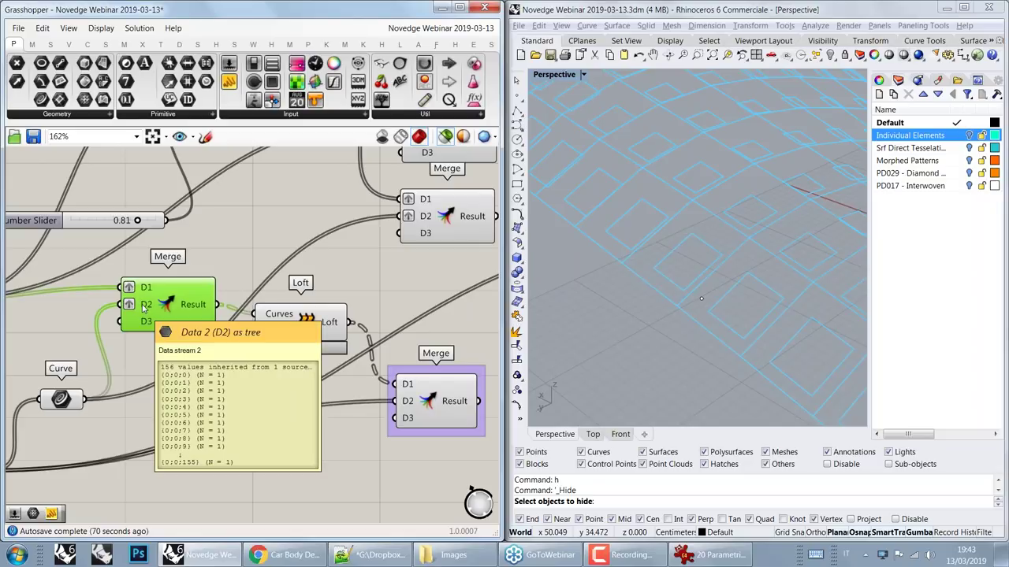
{"action": "right_click_drag", "start_coordinate": [140, 368], "coordinate": [151, 339]}
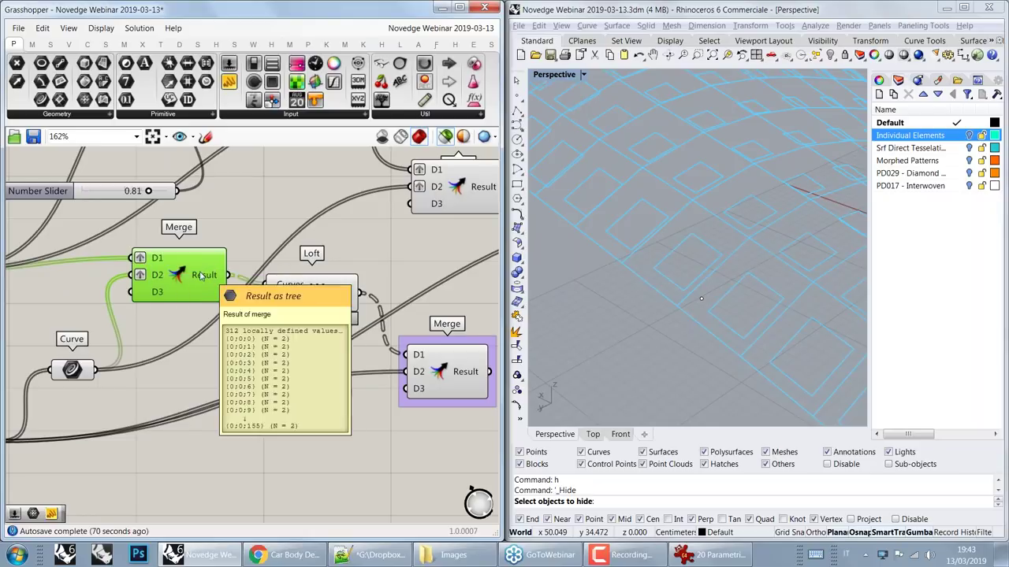
{"action": "mouse_move", "coordinate": [192, 286]}
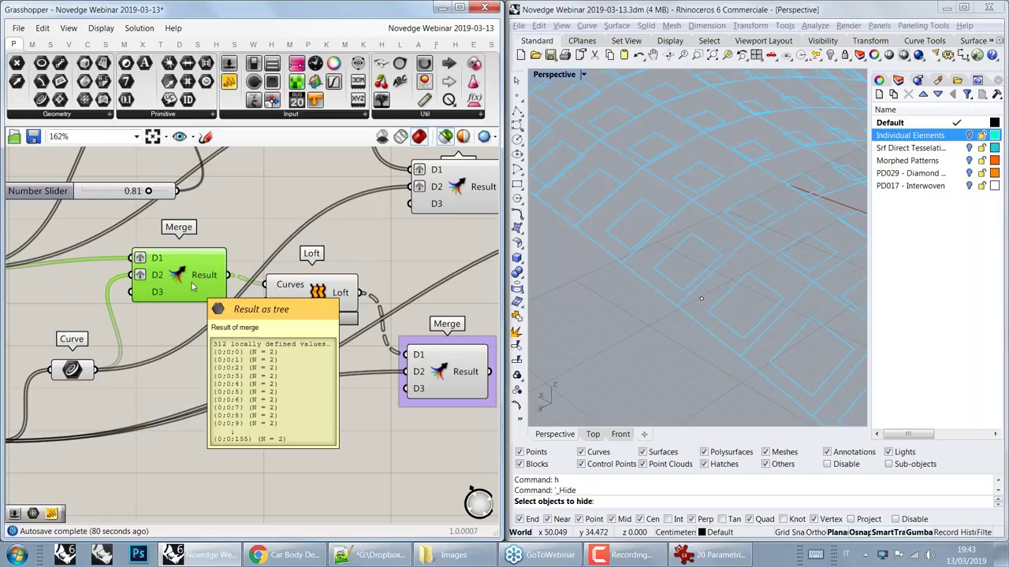
Step: Preview the Loft built from the merged base pattern and moved curves on the curved surface
{"action": "left_click", "coordinate": [773, 162]}
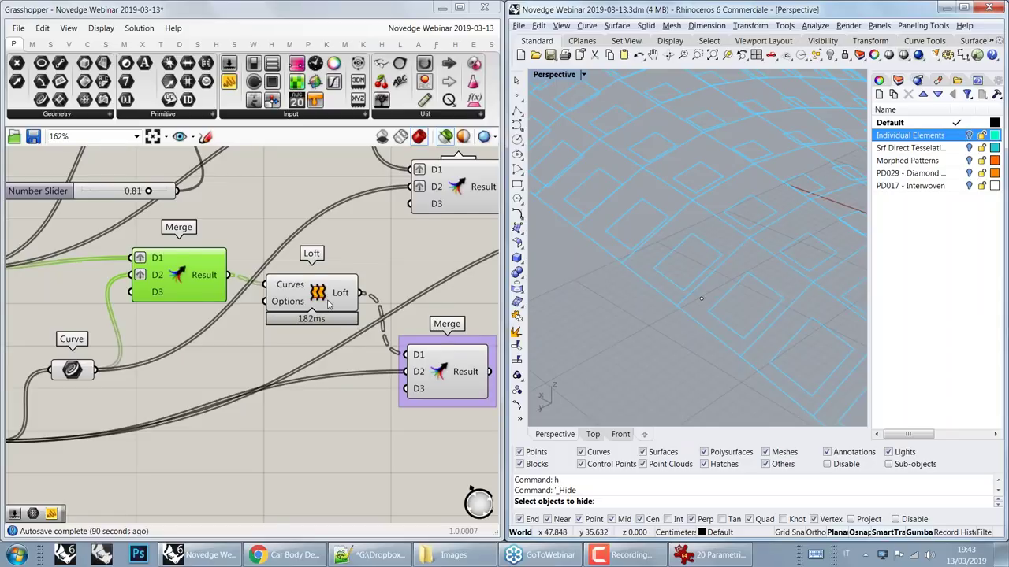
{"action": "right_click_drag", "start_coordinate": [420, 332], "coordinate": [269, 340]}
{"action": "left_click", "coordinate": [165, 300]}
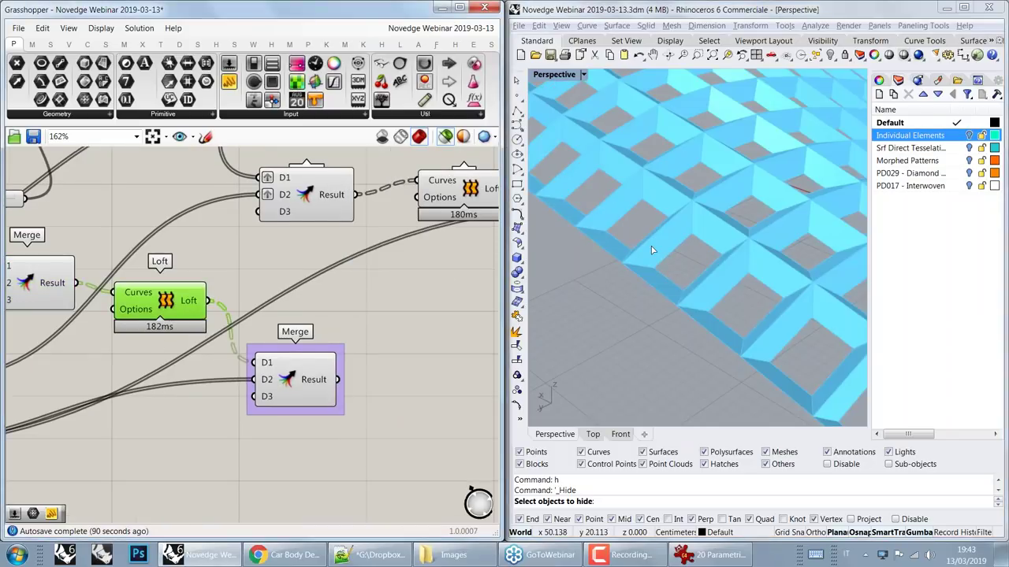
{"action": "right_click_drag", "start_coordinate": [651, 250], "coordinate": [626, 309]}
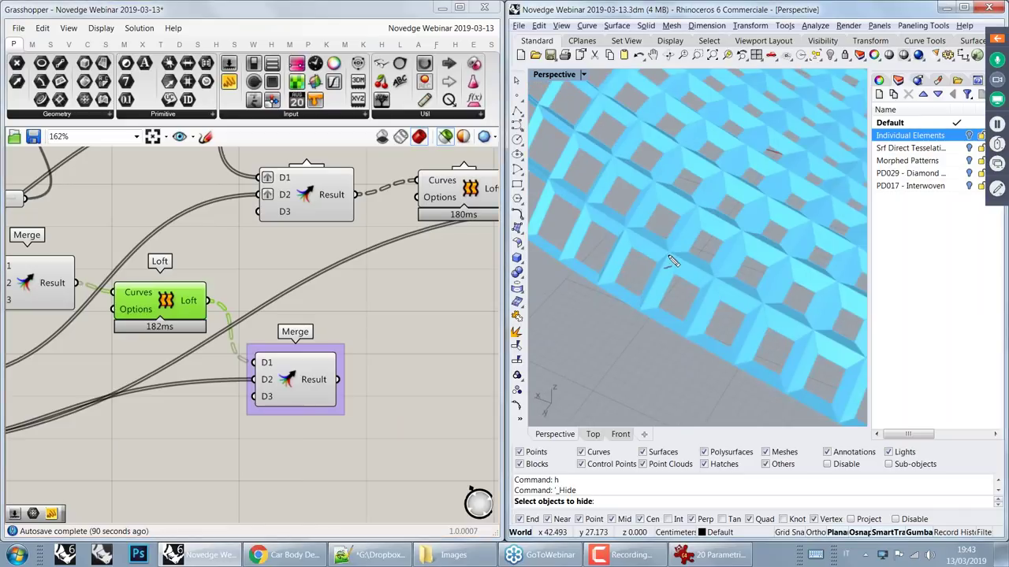
{"action": "mouse_move", "coordinate": [667, 254]}
{"action": "left_mouse_down"}
{"action": "mouse_move", "coordinate": [635, 306]}
{"action": "mouse_move", "coordinate": [645, 317]}
{"action": "mouse_move", "coordinate": [713, 293]}
{"action": "mouse_move", "coordinate": [679, 260]}
{"action": "mouse_move", "coordinate": [668, 257]}
{"action": "mouse_move", "coordinate": [701, 296]}
{"action": "mouse_move", "coordinate": [679, 327]}
{"action": "mouse_move", "coordinate": [668, 315]}
{"action": "mouse_move", "coordinate": [679, 287]}
{"action": "mouse_move", "coordinate": [658, 307]}
{"action": "mouse_move", "coordinate": [673, 275]}
{"action": "left_mouse_up"}
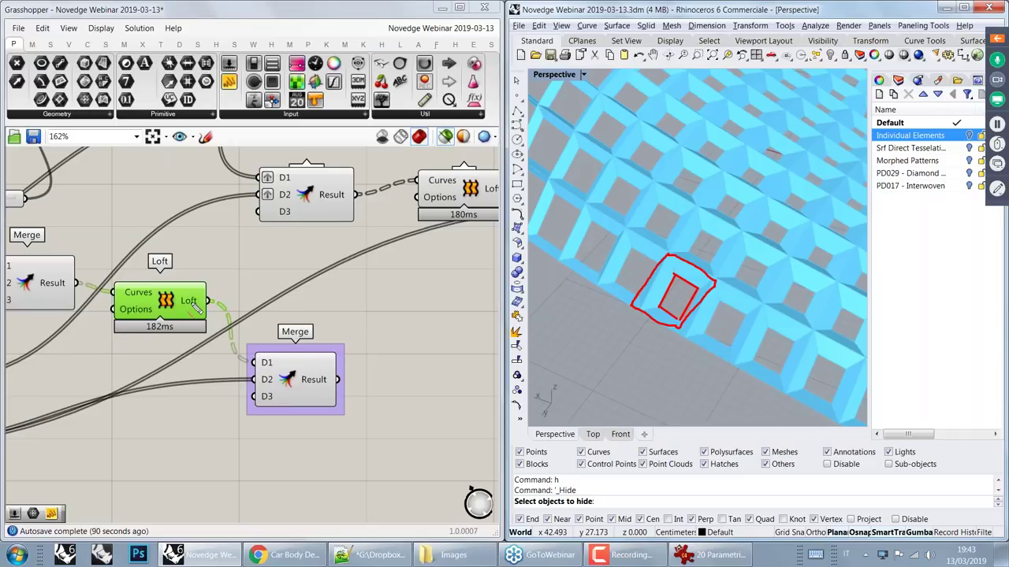
{"action": "left_click_drag", "start_coordinate": [669, 256], "coordinate": [674, 276]}
{"action": "left_click", "coordinate": [645, 308]}
{"action": "mouse_move", "coordinate": [655, 309]}
{"action": "left_mouse_down"}
{"action": "mouse_move", "coordinate": [684, 329]}
{"action": "mouse_move", "coordinate": [714, 280]}
{"action": "left_mouse_up"}
{"action": "key", "text": "Escape"}
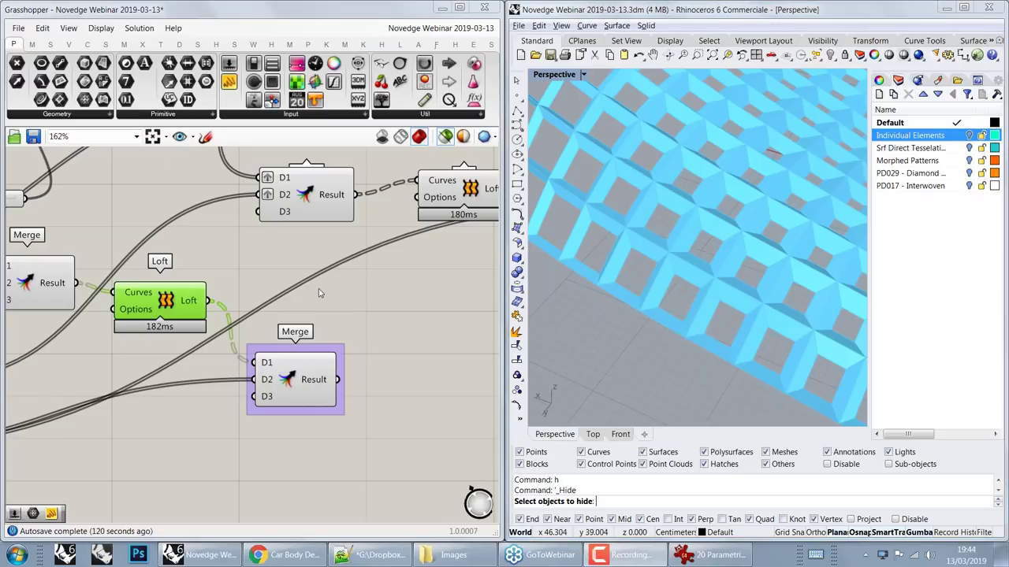
Step: Preview the Loft frames together with the geometry output of the Move component
{"action": "left_click", "coordinate": [319, 293]}
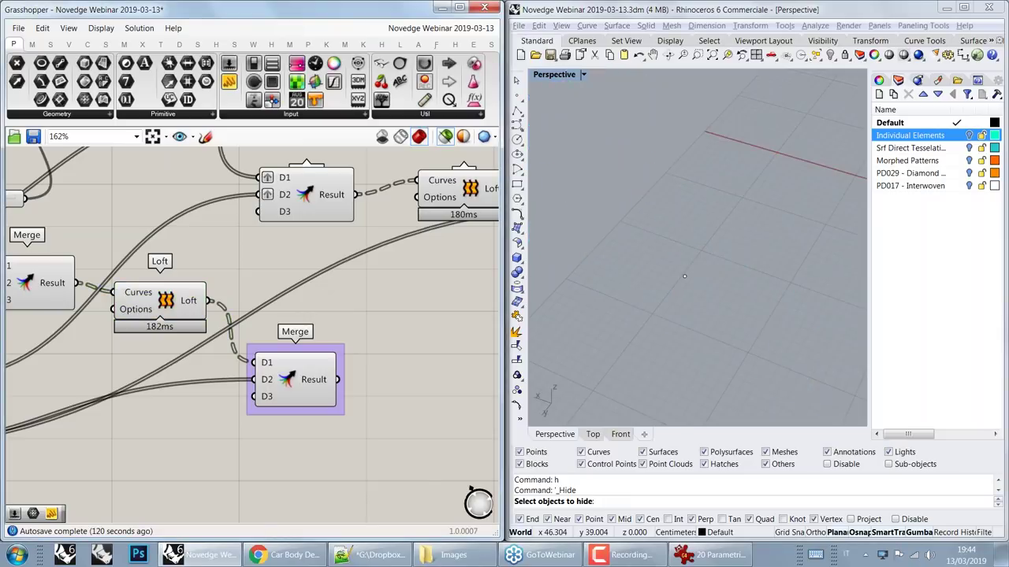
{"action": "left_click", "coordinate": [160, 300]}
{"action": "right_click_drag", "start_coordinate": [131, 397], "coordinate": [263, 322]}
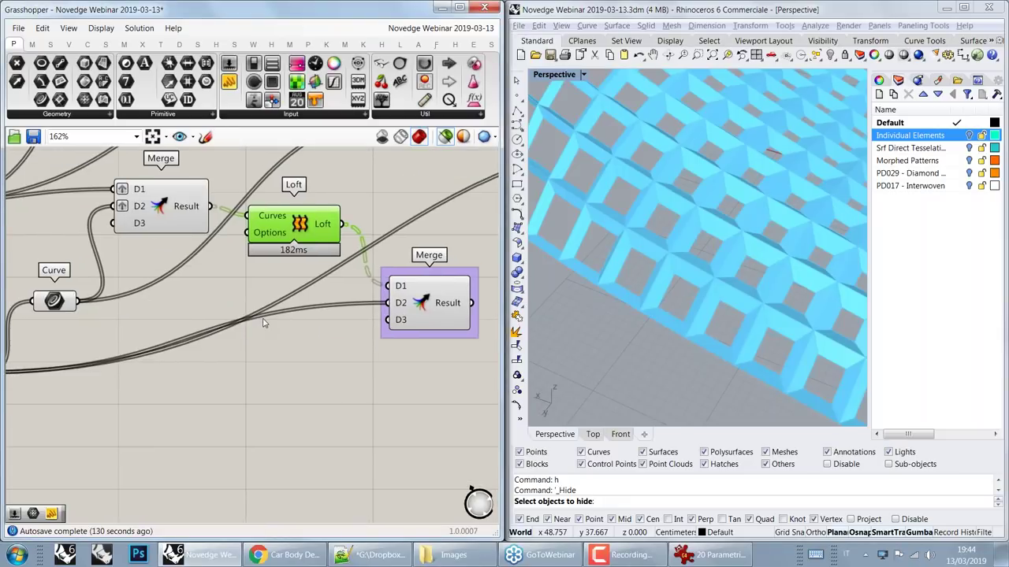
{"action": "scroll", "coordinate": [260, 334], "scroll_direction": "down", "scroll_amount": 2}
{"action": "scroll", "coordinate": [257, 340], "scroll_direction": "up", "scroll_amount": 1}
{"action": "right_click_drag", "start_coordinate": [147, 373], "coordinate": [277, 361]}
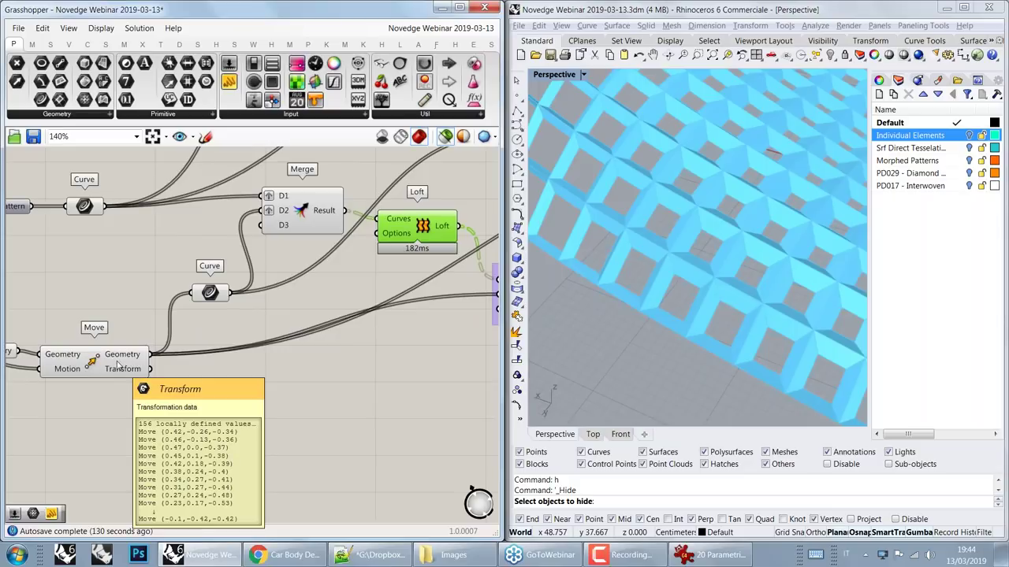
{"action": "left_click", "coordinate": [118, 366], "text": "shift"}
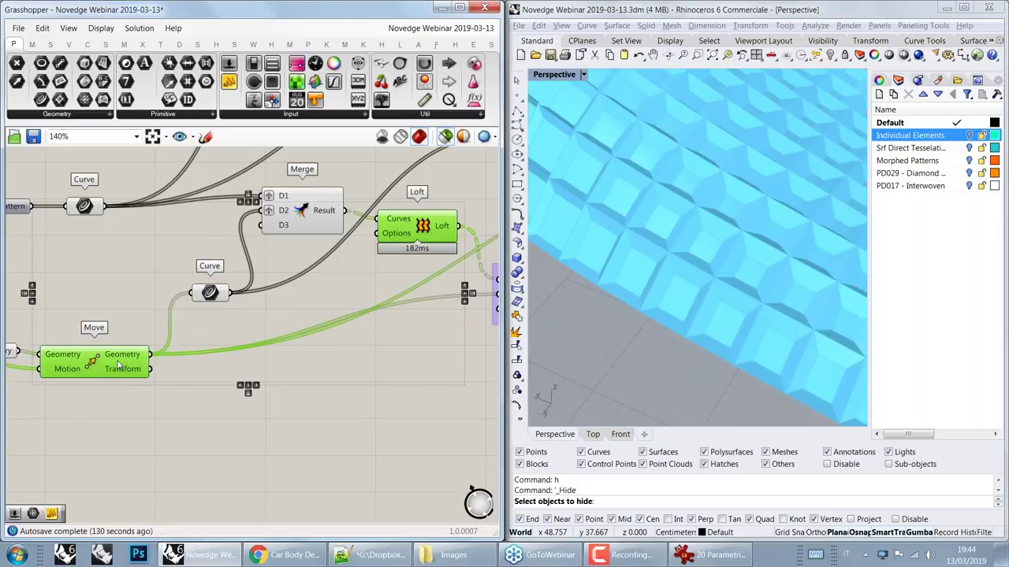
{"action": "right_click_drag", "start_coordinate": [709, 330], "coordinate": [752, 270]}
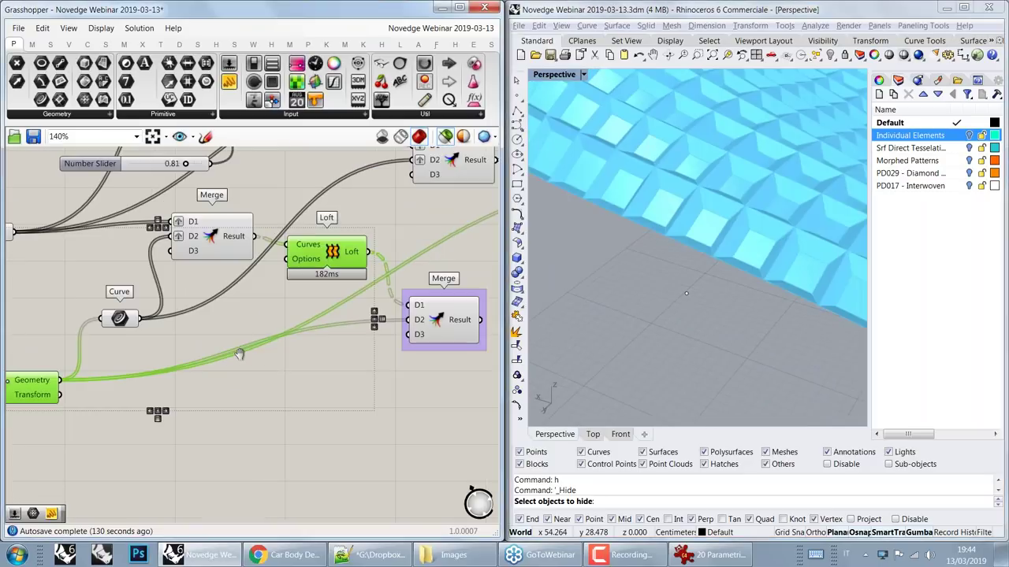
Step: Preview the Merge in the purple group that combines the Loft frames and moved geometry, and examine the paneled surface
{"action": "right_click_drag", "start_coordinate": [428, 334], "coordinate": [349, 334]}
{"action": "left_click_drag", "start_coordinate": [350, 335], "coordinate": [354, 335]}
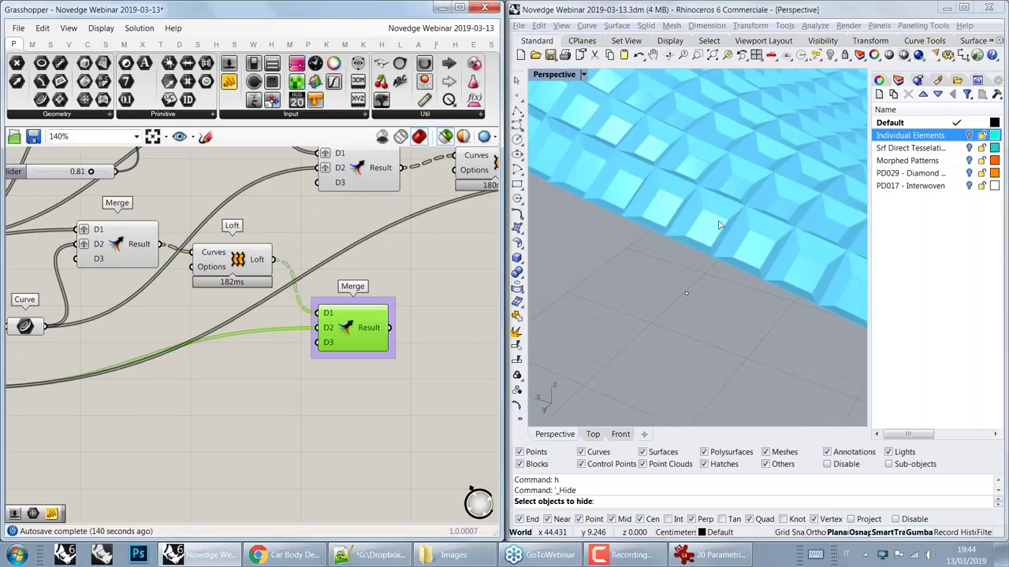
{"action": "right_click_drag", "start_coordinate": [718, 225], "coordinate": [727, 283]}
{"action": "scroll", "coordinate": [726, 283], "scroll_direction": "down", "scroll_amount": 6}
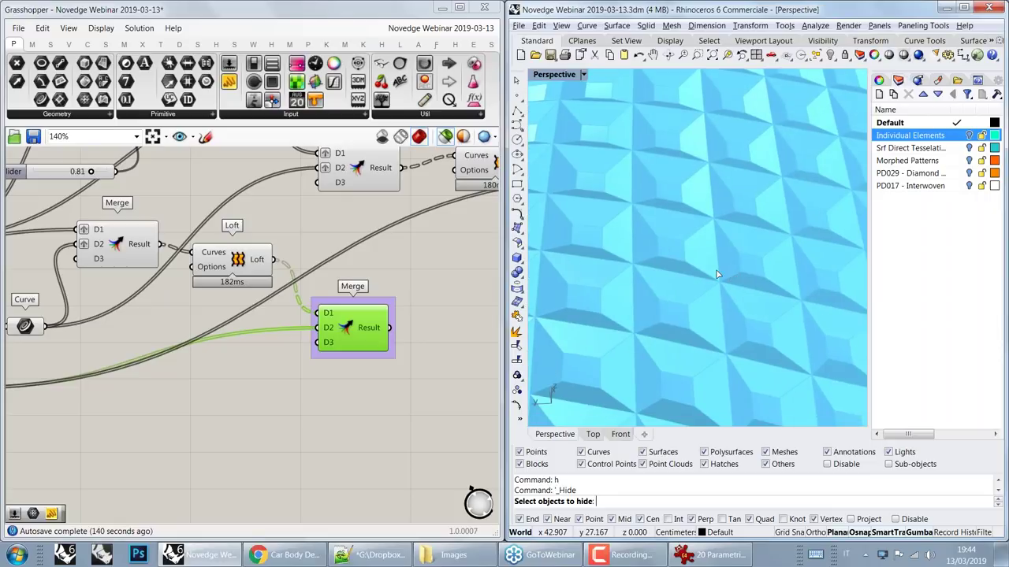
{"action": "right_click_drag", "start_coordinate": [728, 303], "coordinate": [755, 284]}
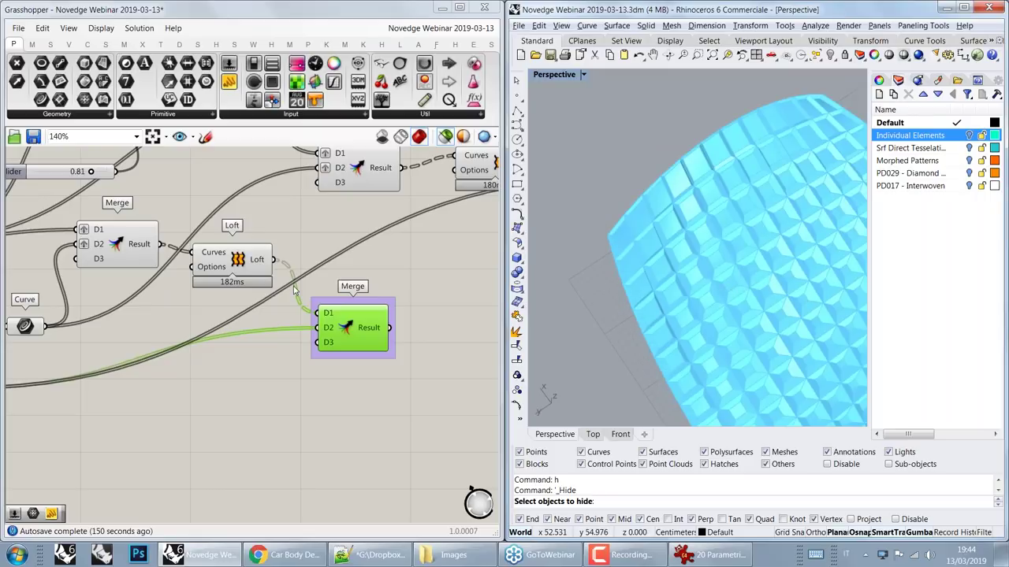
Step: Inspect the Geometry and Transform output data of the Scale component driven by the Number Slider
{"action": "right_click_drag", "start_coordinate": [217, 241], "coordinate": [290, 269]}
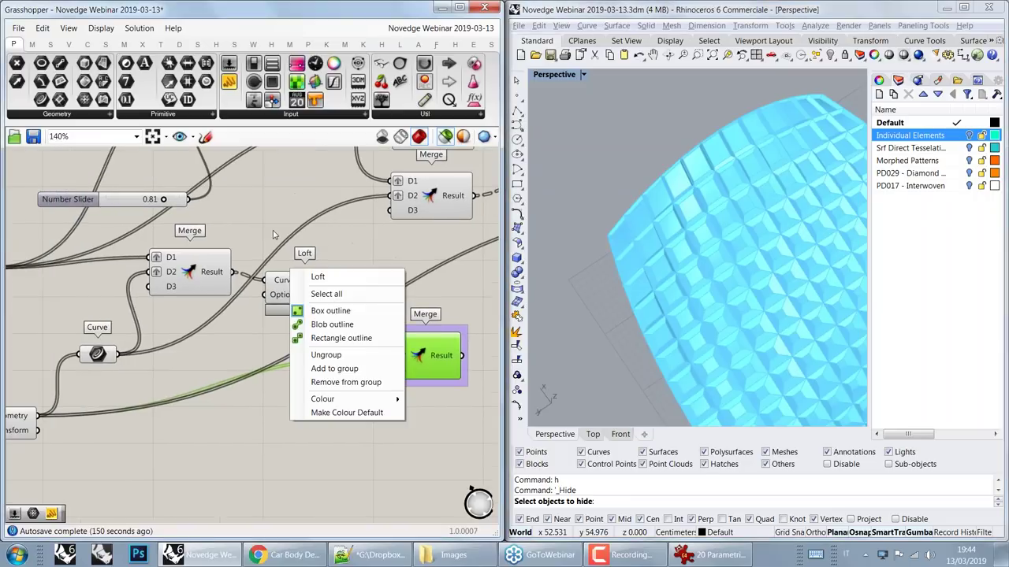
{"action": "left_click", "coordinate": [273, 234]}
{"action": "right_click_drag", "start_coordinate": [184, 195], "coordinate": [252, 364]}
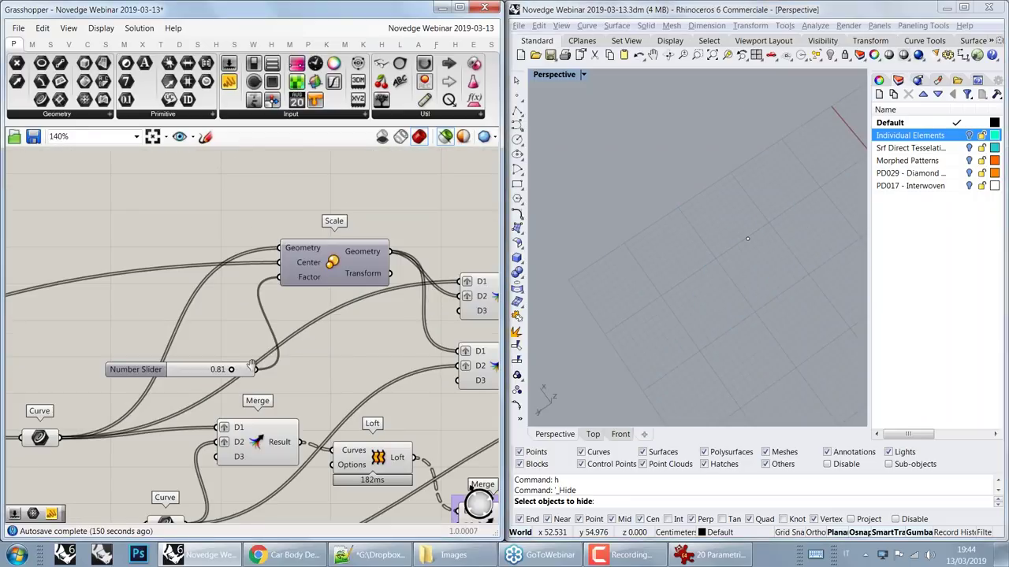
{"action": "scroll", "coordinate": [250, 365], "scroll_direction": "down", "scroll_amount": 2}
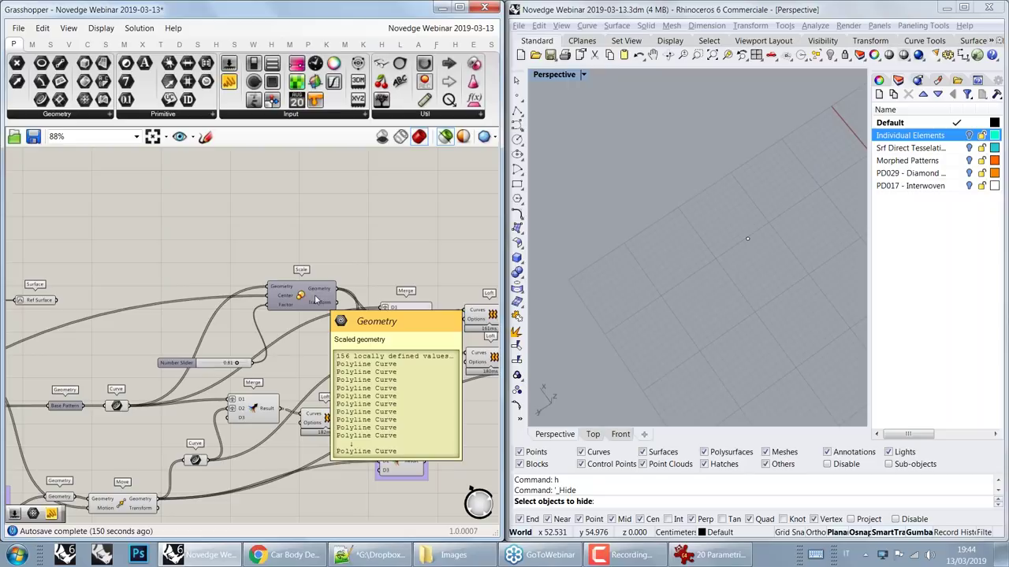
{"action": "mouse_move", "coordinate": [317, 300]}
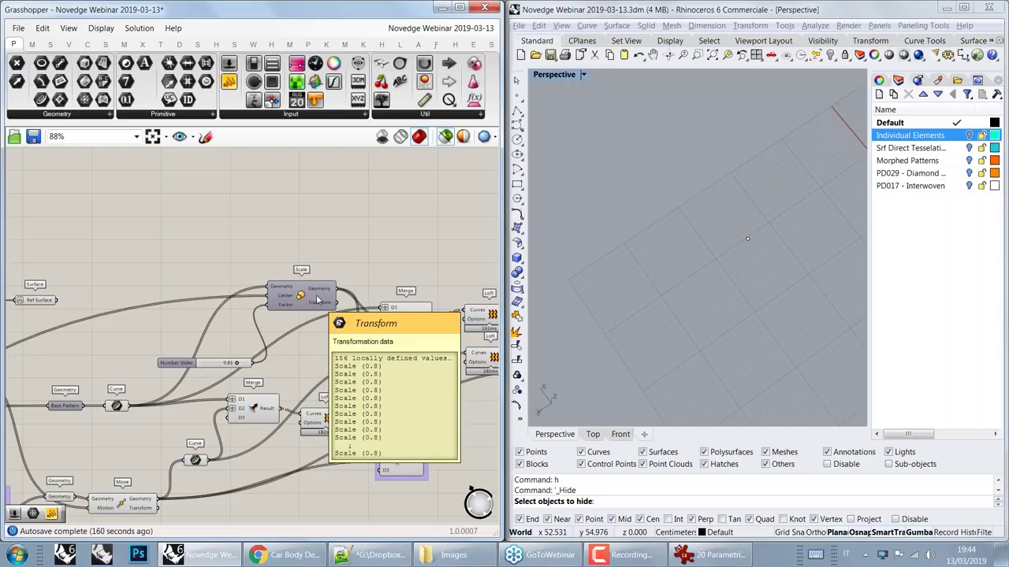
{"action": "right_click_drag", "start_coordinate": [295, 355], "coordinate": [282, 338]}
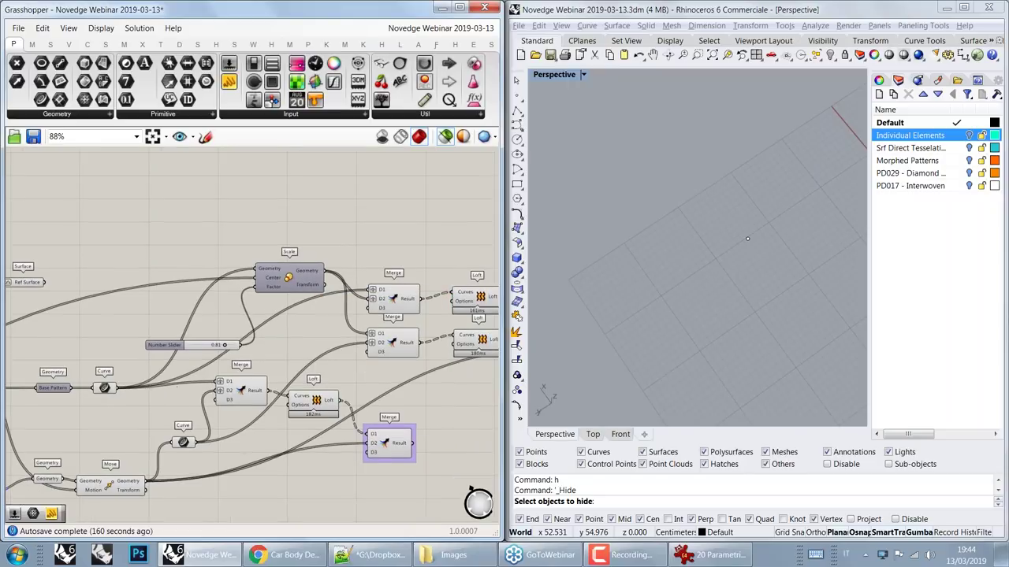
Step: Preview the Base Pattern curves together with the Scale component's curves
{"action": "right_click_drag", "start_coordinate": [104, 394], "coordinate": [84, 348]}
{"action": "left_click", "coordinate": [84, 345]}
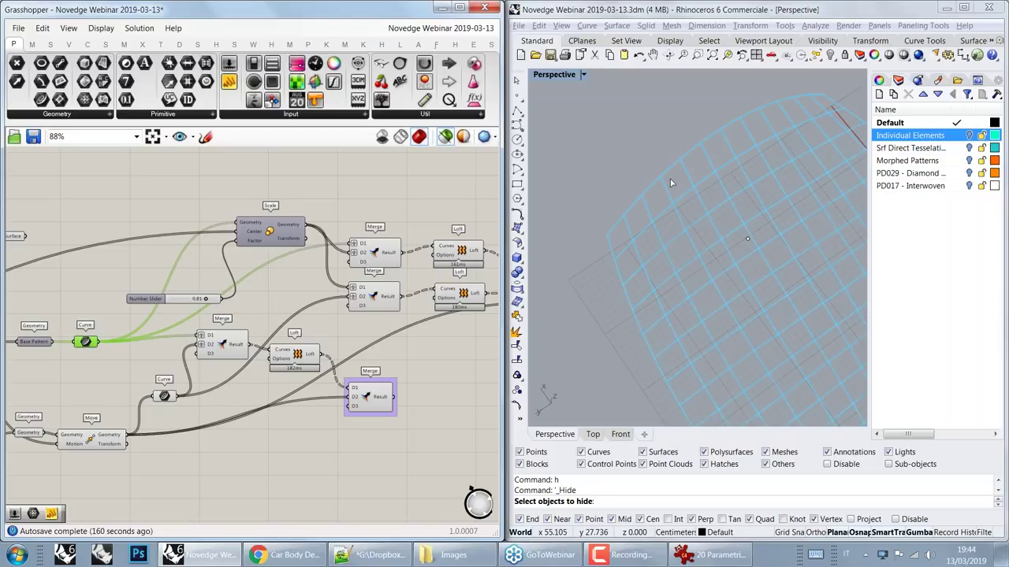
{"action": "scroll", "coordinate": [671, 183], "scroll_direction": "up", "scroll_amount": 3}
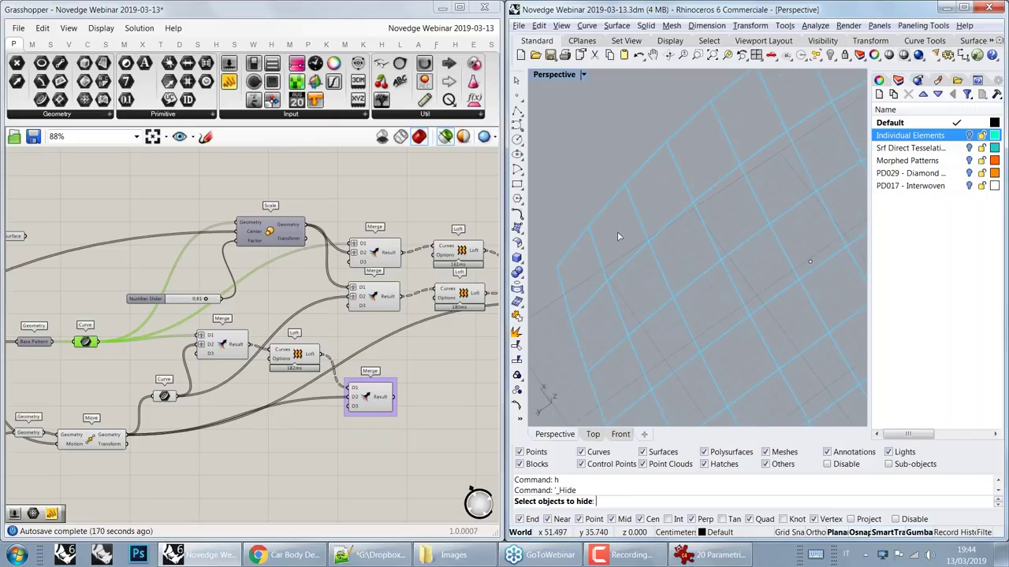
{"action": "left_click", "coordinate": [276, 235], "text": "shift"}
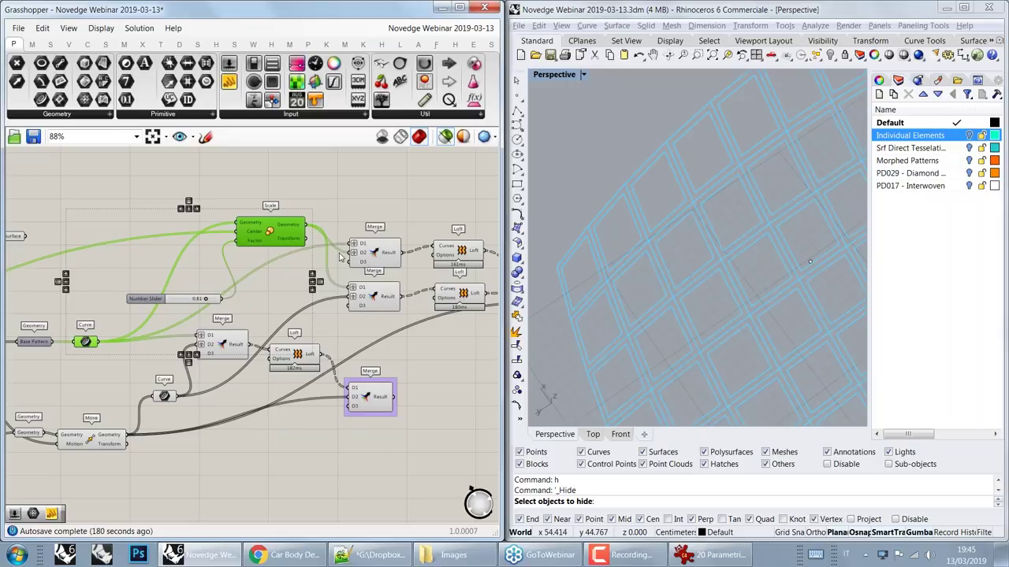
Step: Preview the Merge of base and scaled curves, and examine the flat frame surfaces its Loft creates
{"action": "left_click", "coordinate": [377, 253]}
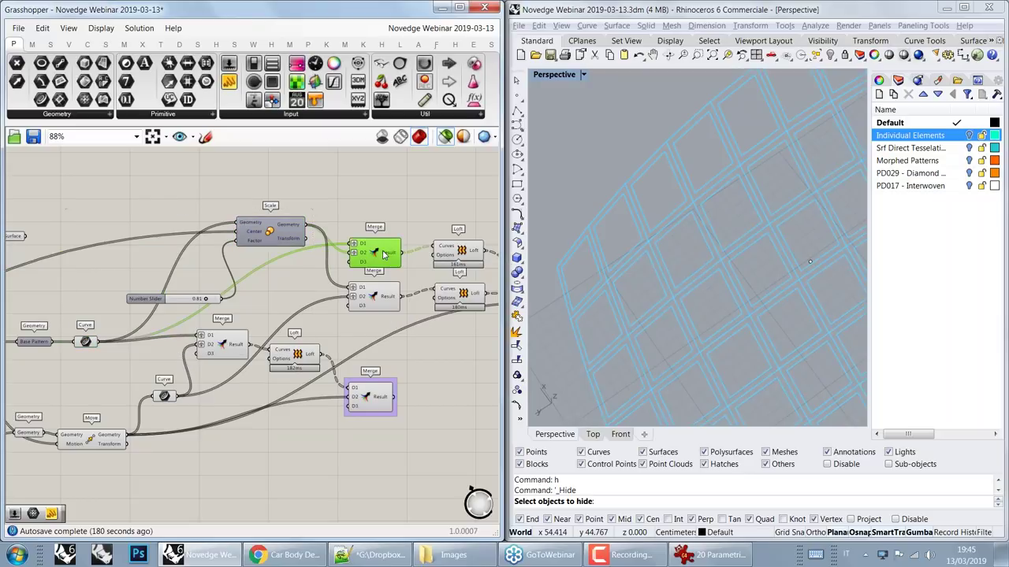
{"action": "scroll", "coordinate": [331, 214], "scroll_direction": "up", "scroll_amount": 3}
{"action": "scroll", "coordinate": [331, 214], "scroll_direction": "up", "scroll_amount": 1}
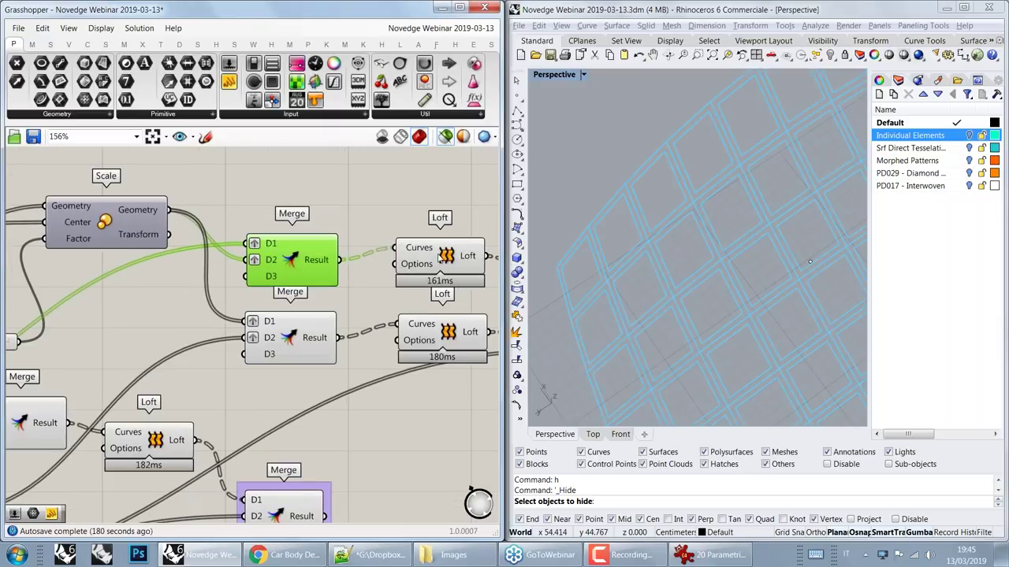
{"action": "left_click", "coordinate": [439, 261]}
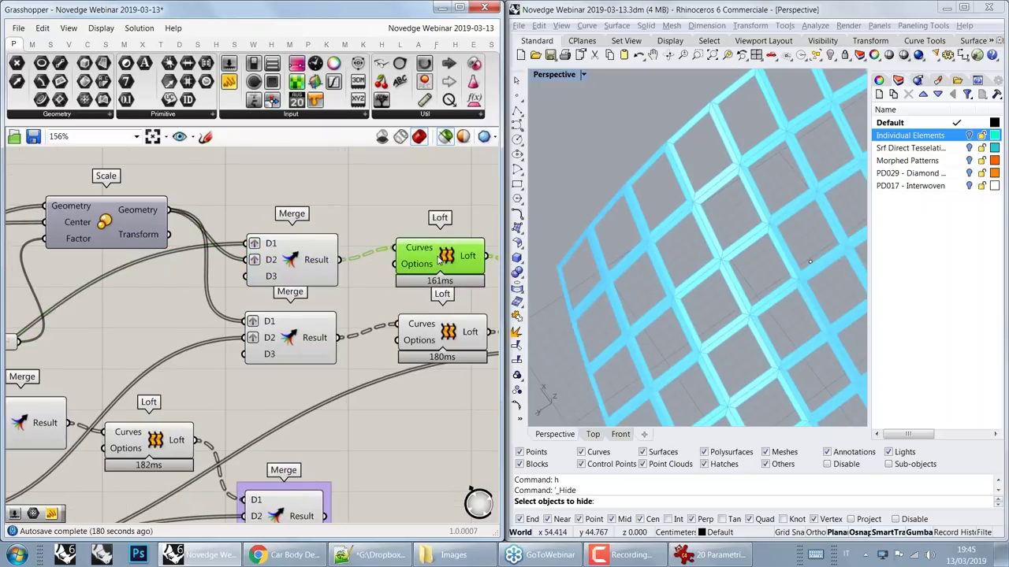
{"action": "right_click_drag", "start_coordinate": [809, 262], "coordinate": [690, 281]}
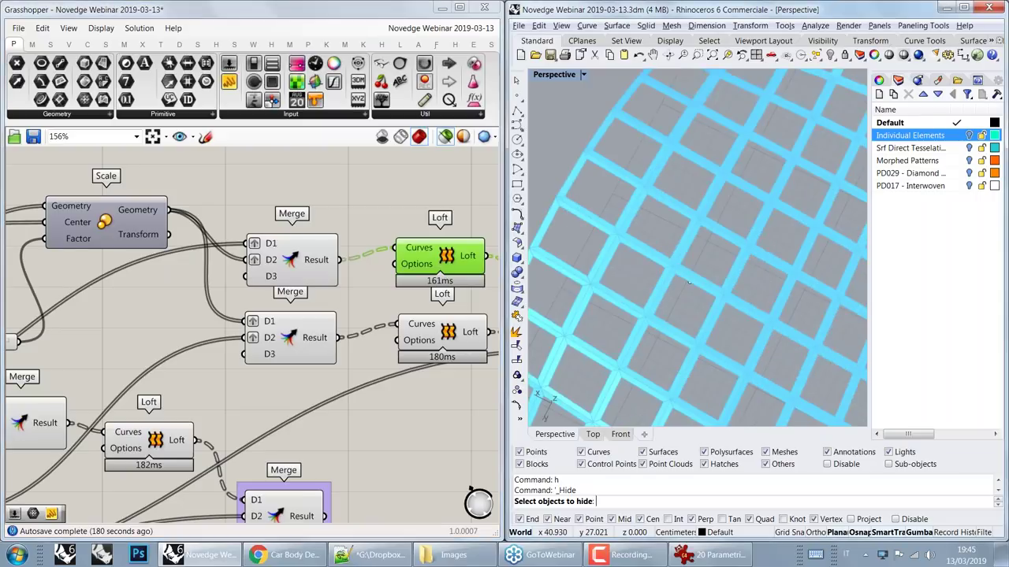
{"action": "scroll", "coordinate": [689, 282], "scroll_direction": "down", "scroll_amount": 5}
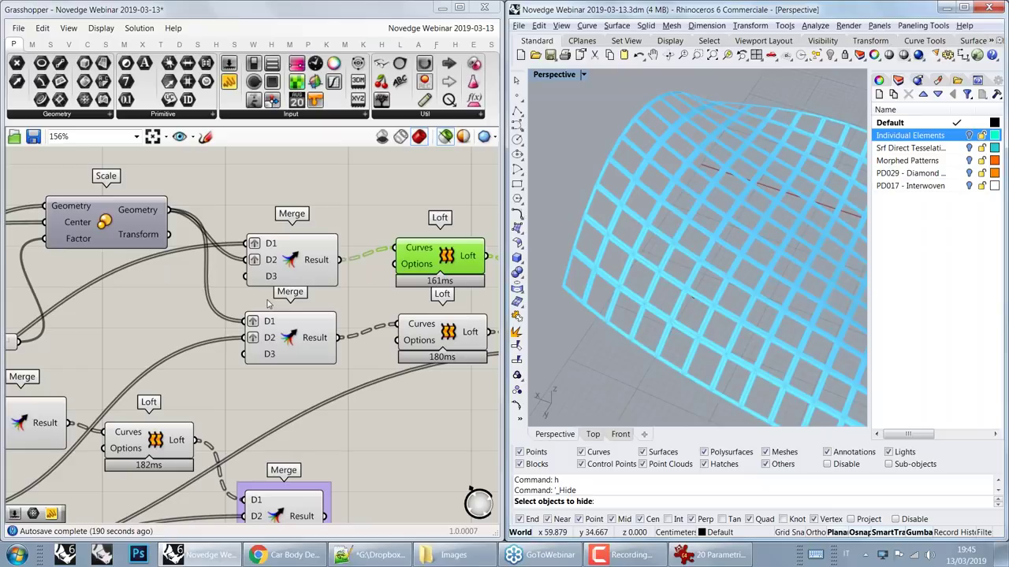
Step: Preview the scaled curves together with the moved curves to compare their positions on the surface
{"action": "right_click_drag", "start_coordinate": [268, 305], "coordinate": [367, 276]}
{"action": "left_click", "coordinate": [206, 207]}
{"action": "right_click_drag", "start_coordinate": [214, 370], "coordinate": [293, 303]}
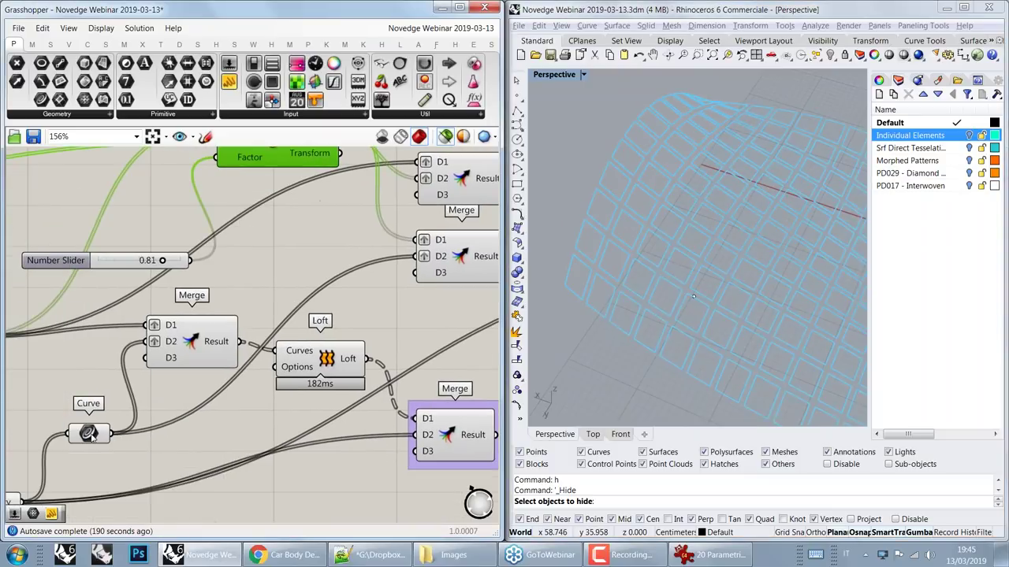
{"action": "left_click", "coordinate": [89, 434]}
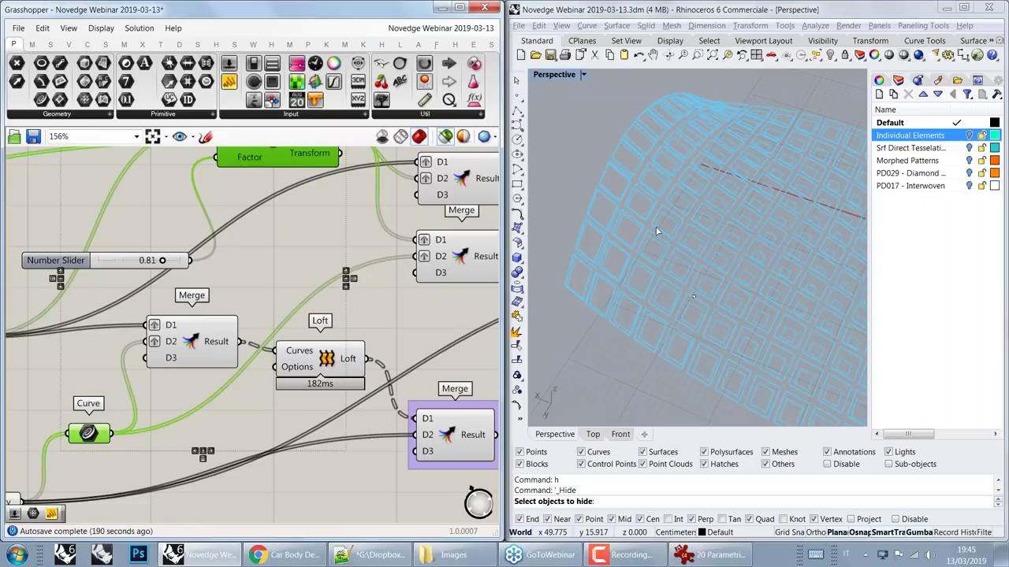
{"action": "right_click_drag", "start_coordinate": [656, 231], "coordinate": [539, 197]}
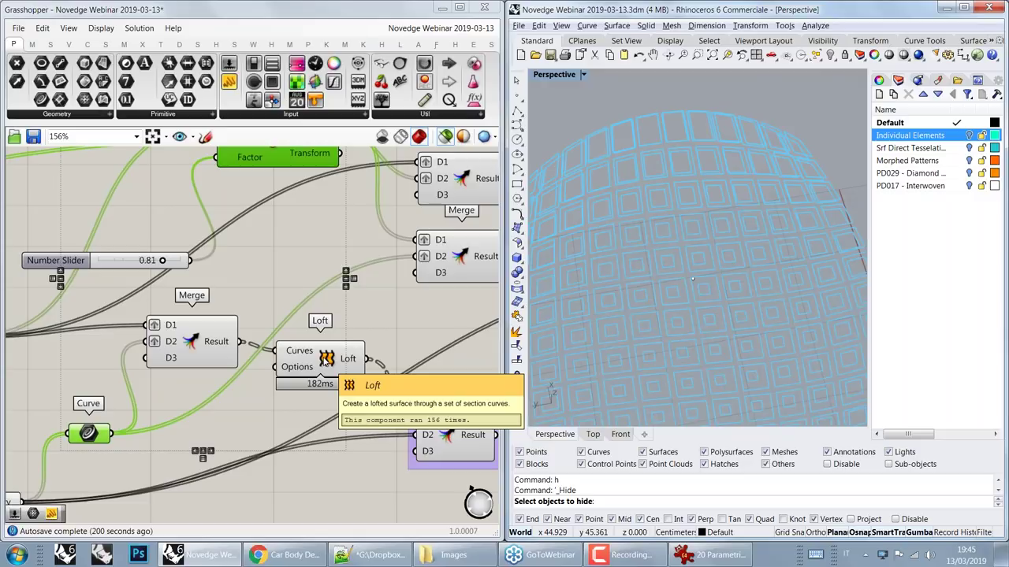
Step: Compare the Loft of base and moved curves with the Merge and Loft of scaled and moved curves
{"action": "left_click", "coordinate": [325, 361]}
{"action": "right_click_drag", "start_coordinate": [326, 361], "coordinate": [195, 424]}
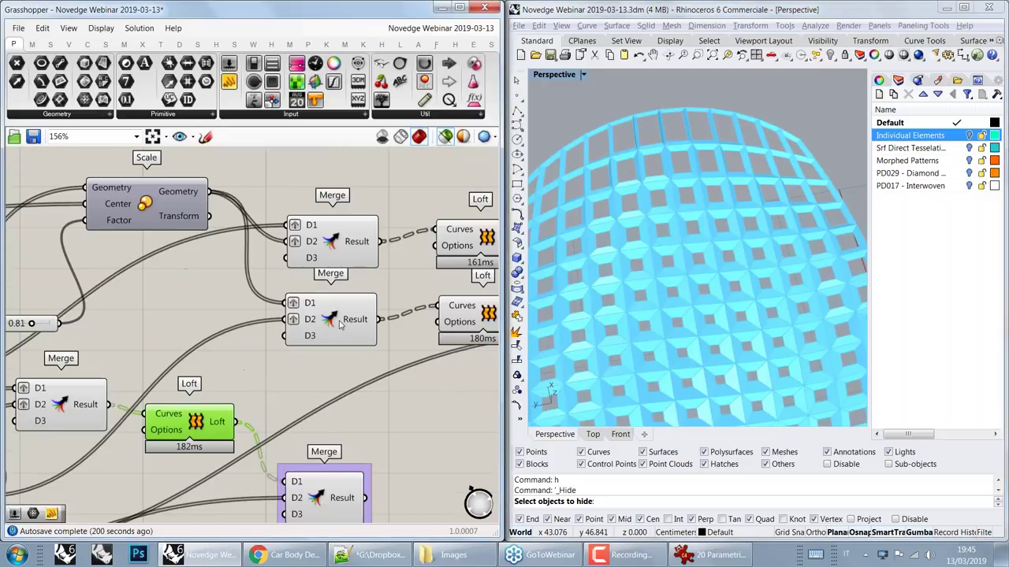
{"action": "left_click", "coordinate": [339, 320]}
{"action": "right_click_drag", "start_coordinate": [338, 320], "coordinate": [261, 332]}
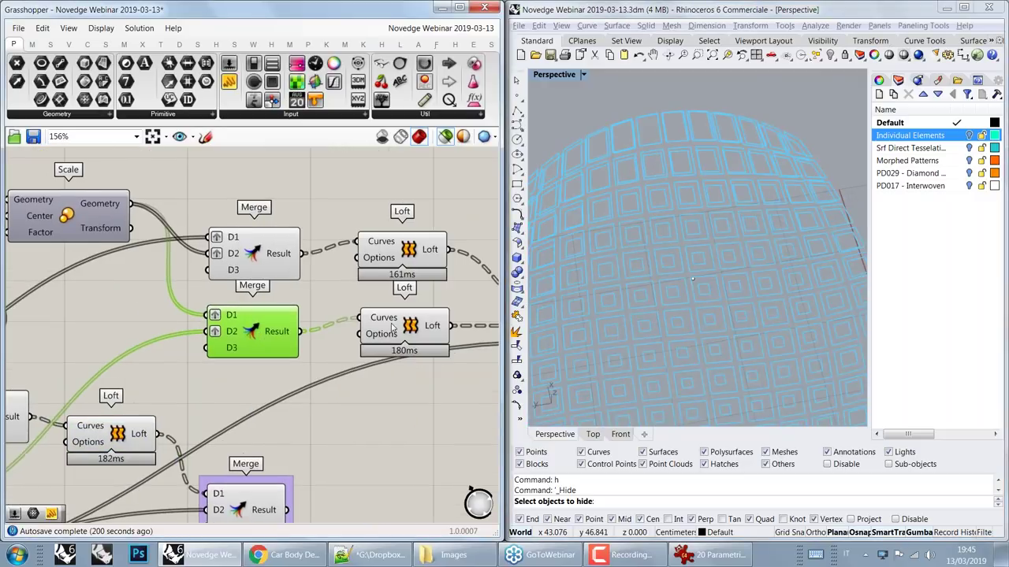
{"action": "left_click", "coordinate": [393, 328]}
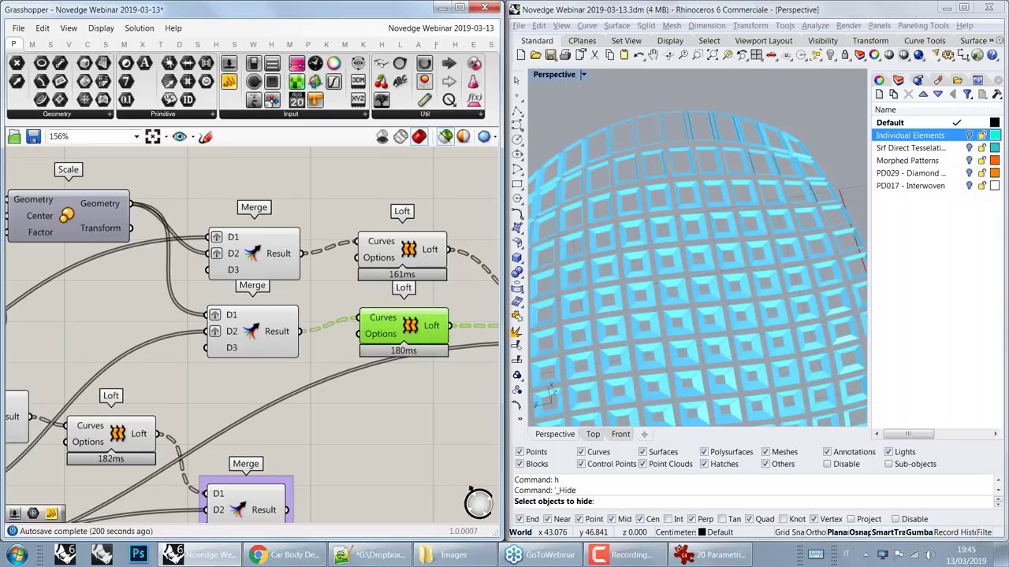
Step: Preview the Loft of base and scaled curves together with the Loft of scaled and moved curves
{"action": "scroll", "coordinate": [695, 206], "scroll_direction": "up", "scroll_amount": 3}
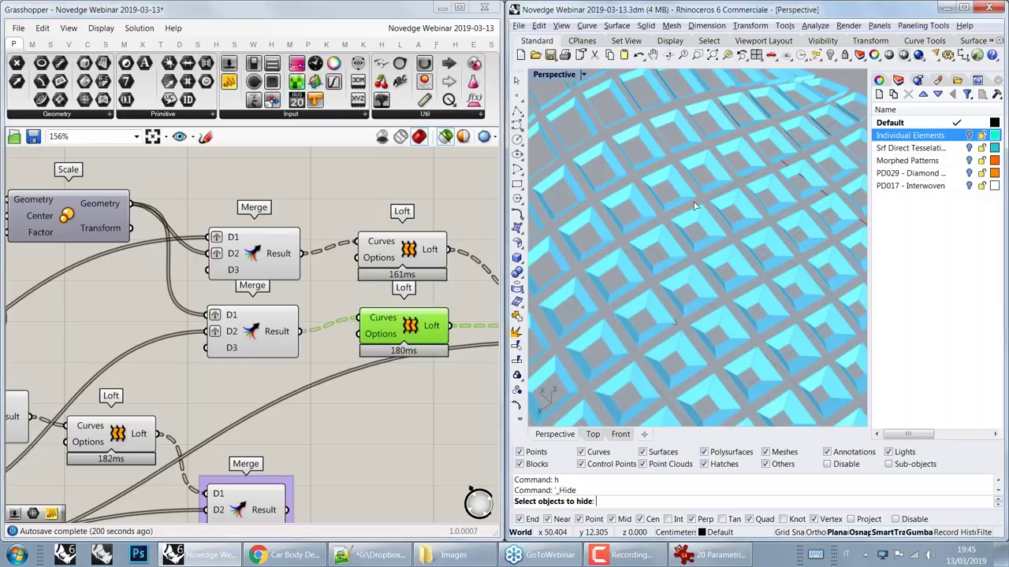
{"action": "scroll", "coordinate": [694, 207], "scroll_direction": "down", "scroll_amount": 2}
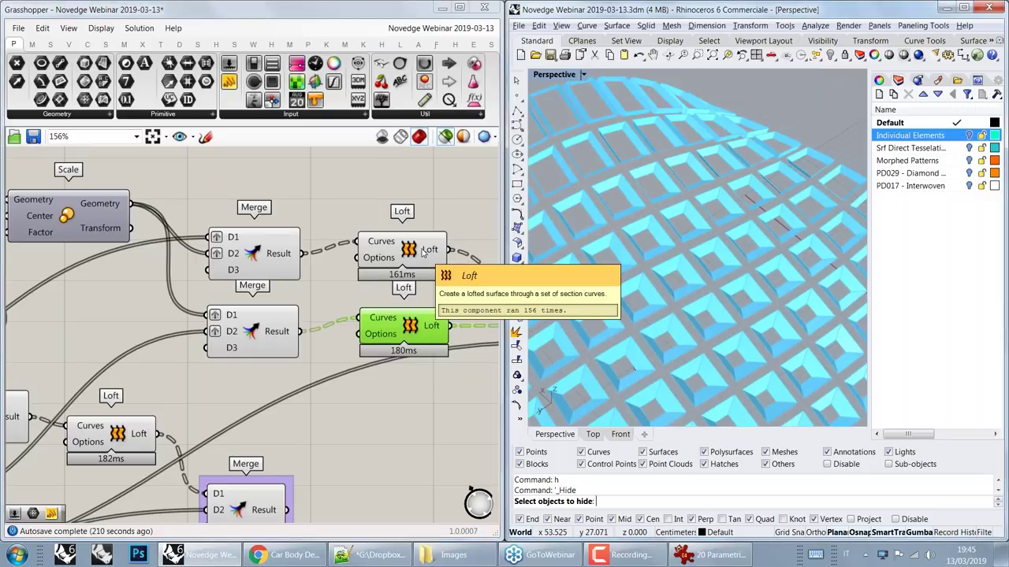
{"action": "left_click", "coordinate": [422, 251]}
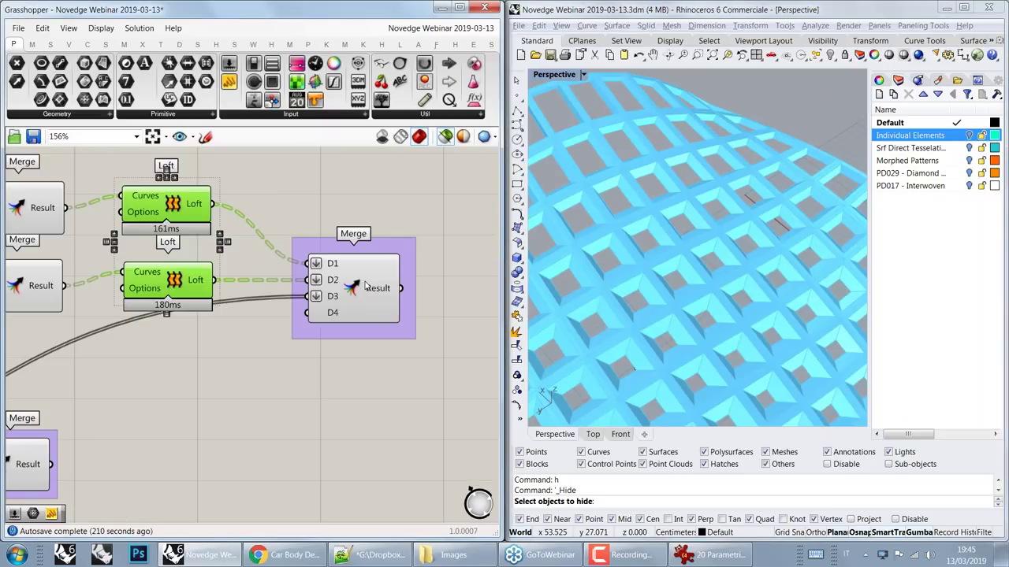
Step: Preview the final Merge that combines both Lofts with the moved panels, and examine the complete recessed panel pattern
{"action": "left_click", "coordinate": [364, 286]}
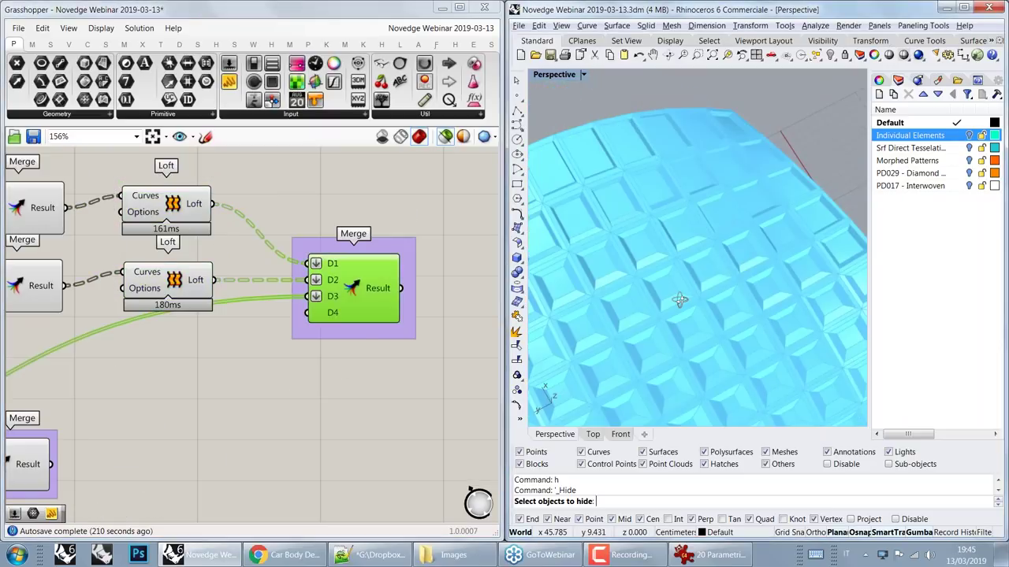
{"action": "scroll", "coordinate": [651, 210], "scroll_direction": "up", "scroll_amount": 6}
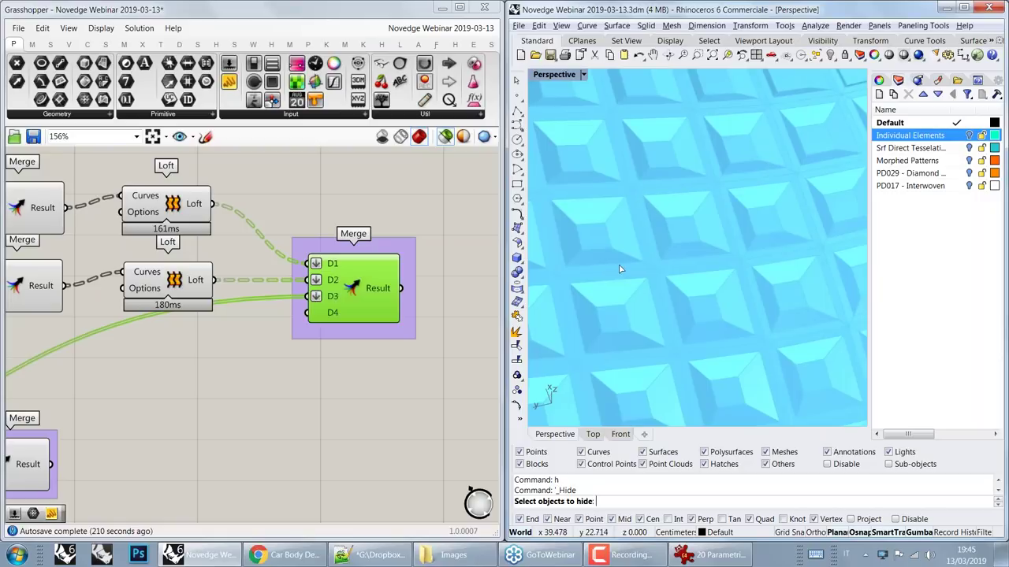
{"action": "scroll", "coordinate": [642, 288], "scroll_direction": "down", "scroll_amount": 3}
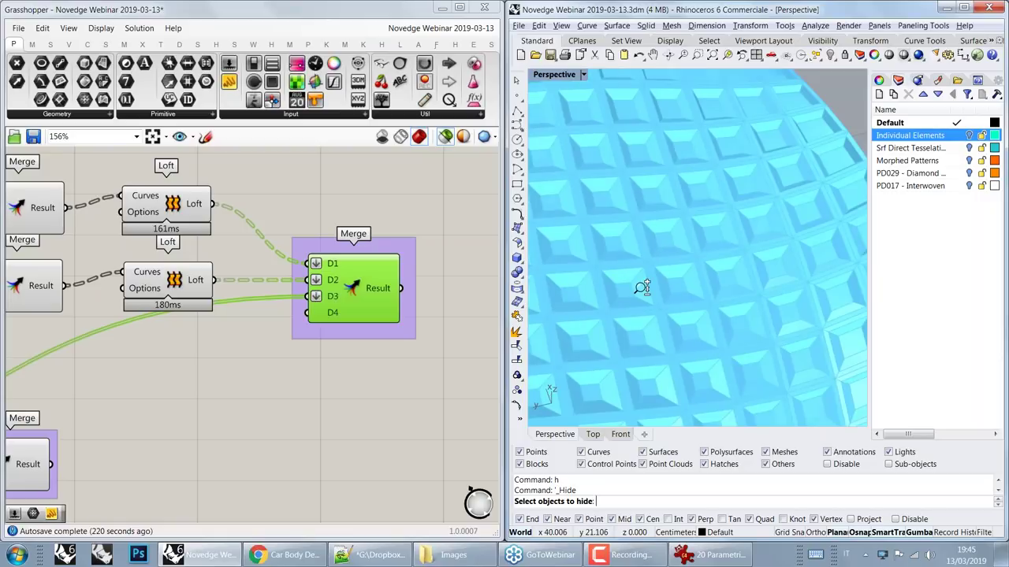
{"action": "scroll", "coordinate": [642, 288], "scroll_direction": "down", "scroll_amount": 3}
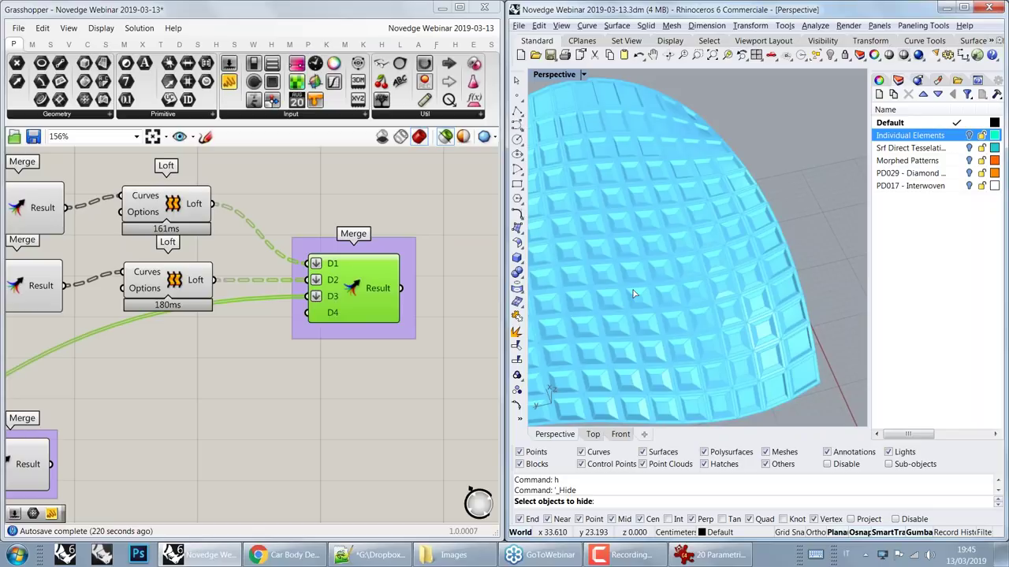
{"action": "right_click_drag", "start_coordinate": [414, 258], "coordinate": [414, 320], "text": "ctrl"}
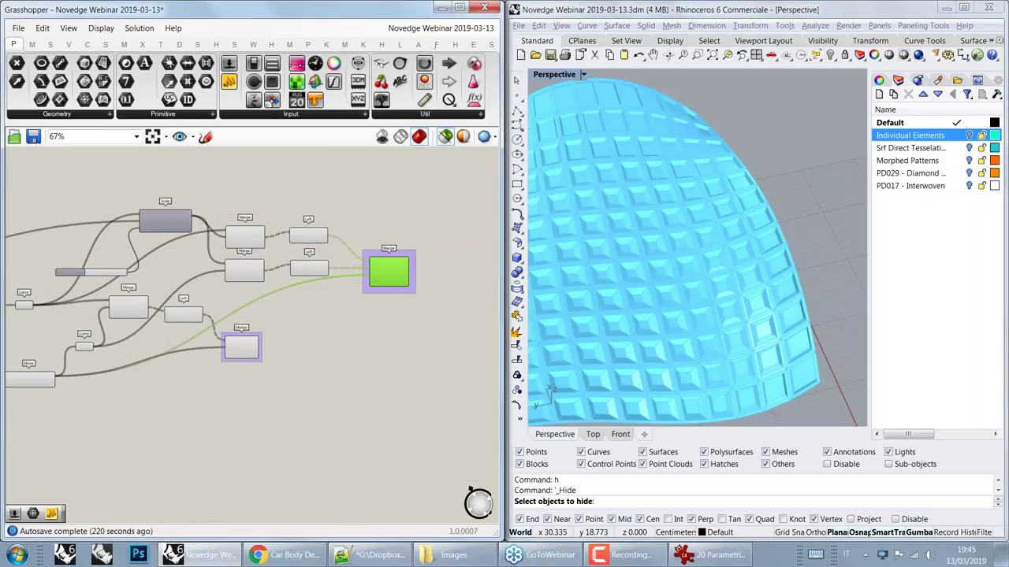
{"action": "scroll", "coordinate": [669, 270], "scroll_direction": "up", "scroll_amount": 5}
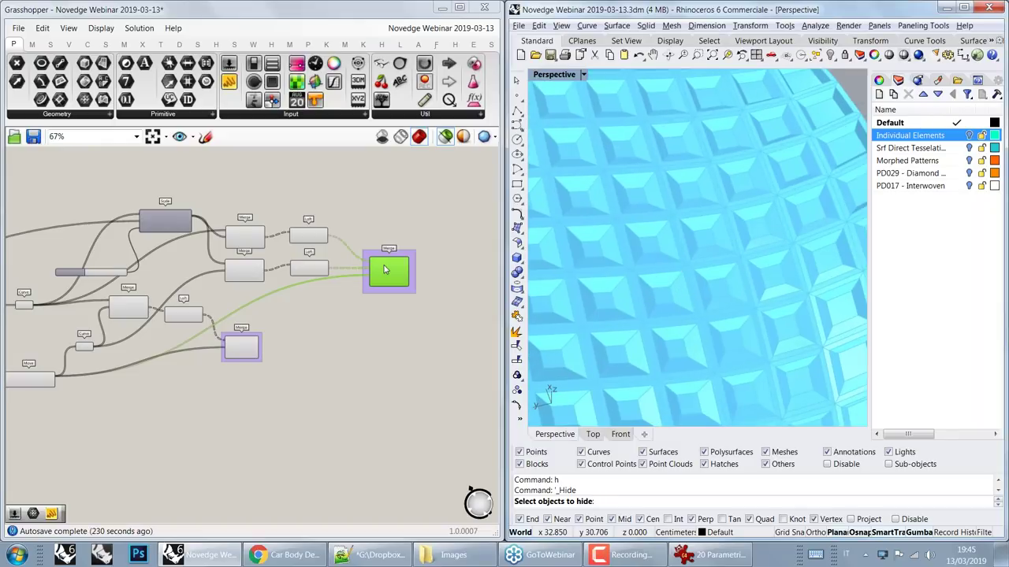
{"action": "scroll", "coordinate": [385, 270], "scroll_direction": "up", "scroll_amount": 1}
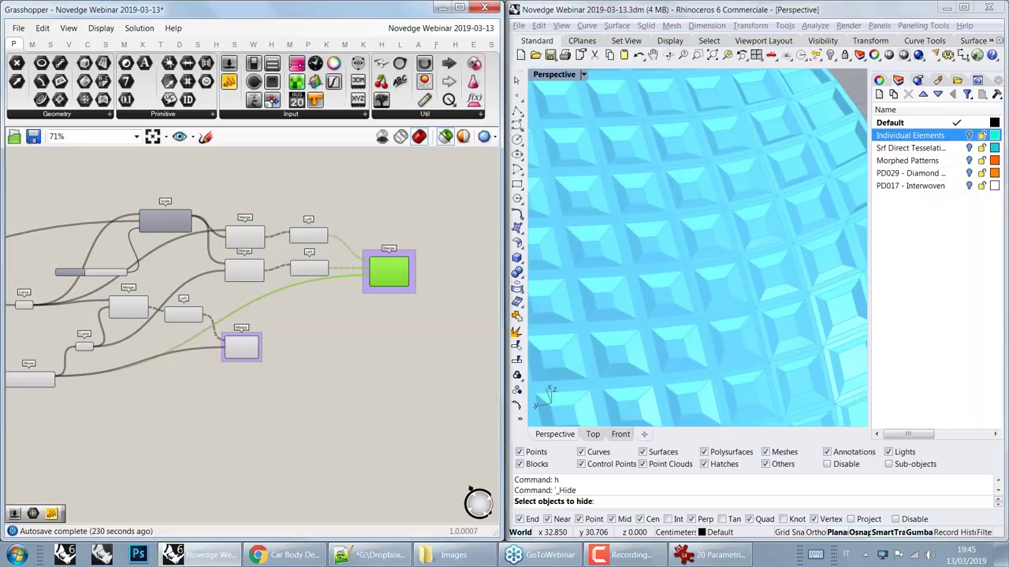
Step: Set the Number Slider driving the Scale component's Factor to 0.71, and examine the panel recesses on the surface
{"action": "scroll", "coordinate": [385, 270], "scroll_direction": "up", "scroll_amount": 4}
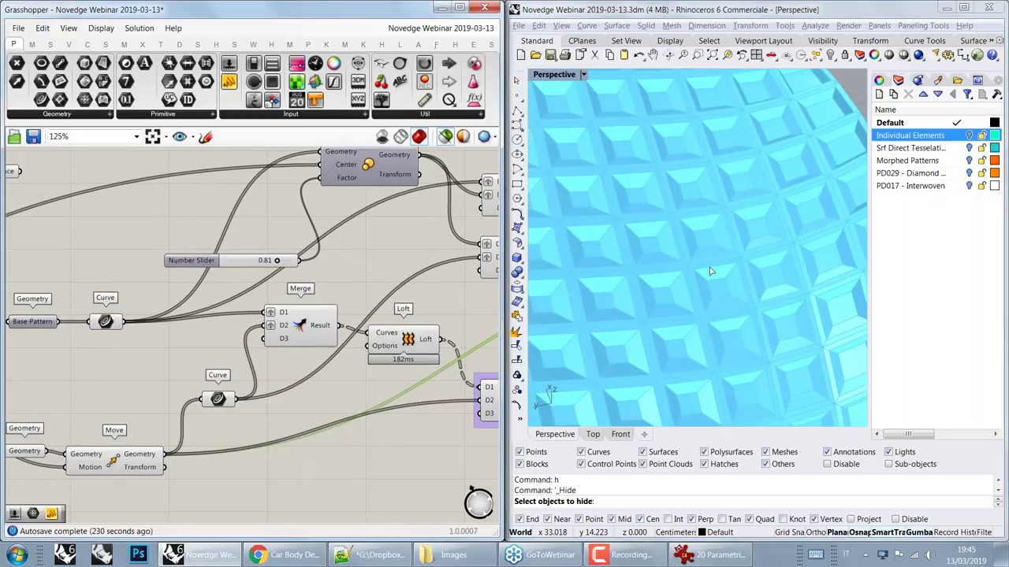
{"action": "scroll", "coordinate": [709, 271], "scroll_direction": "down", "scroll_amount": 5}
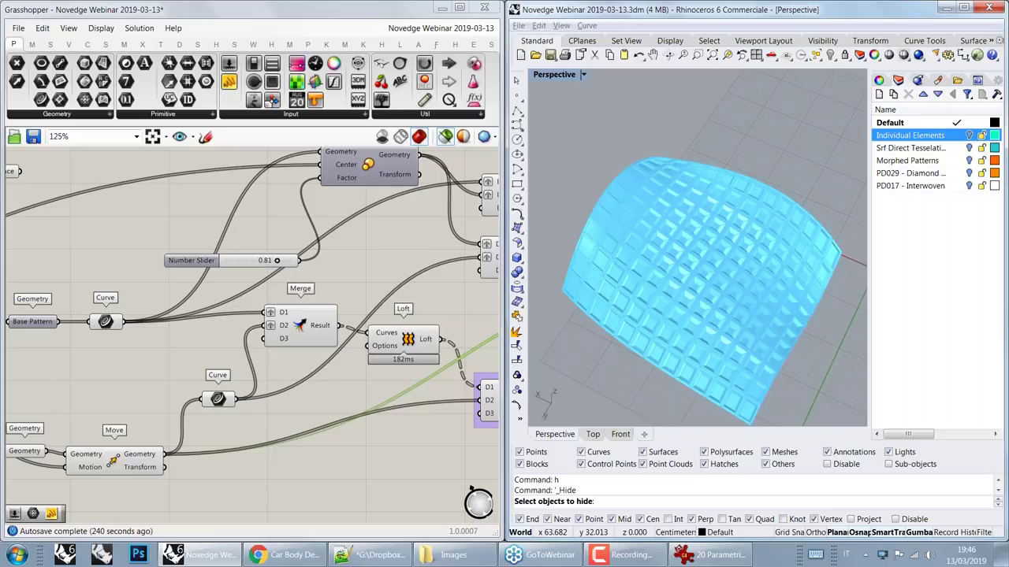
{"action": "scroll", "coordinate": [290, 212], "scroll_direction": "up", "scroll_amount": 2}
{"action": "scroll", "coordinate": [277, 265], "scroll_direction": "up", "scroll_amount": 1}
{"action": "left_click_drag", "start_coordinate": [279, 265], "coordinate": [261, 268]}
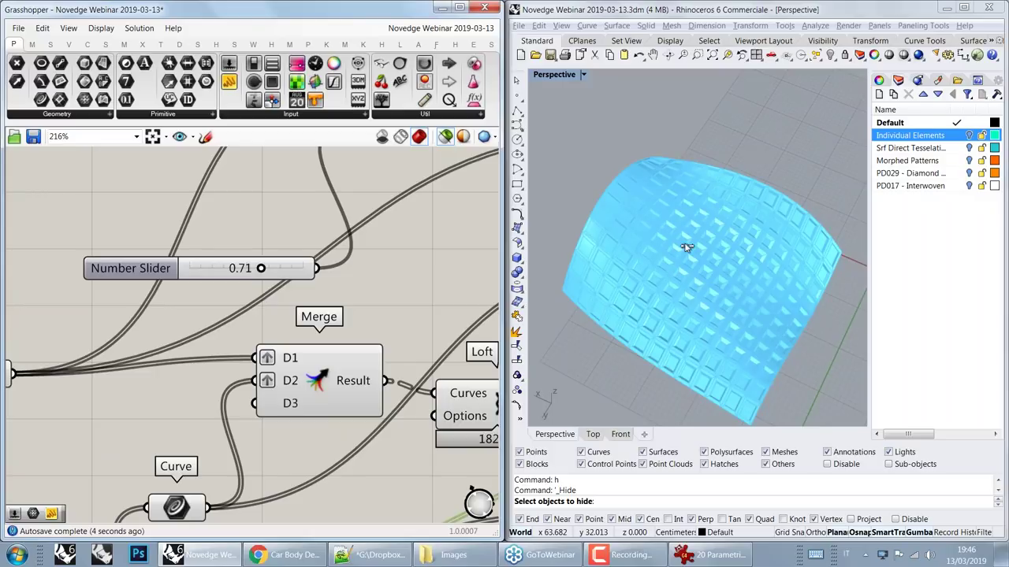
{"action": "scroll", "coordinate": [686, 248], "scroll_direction": "up", "scroll_amount": 5}
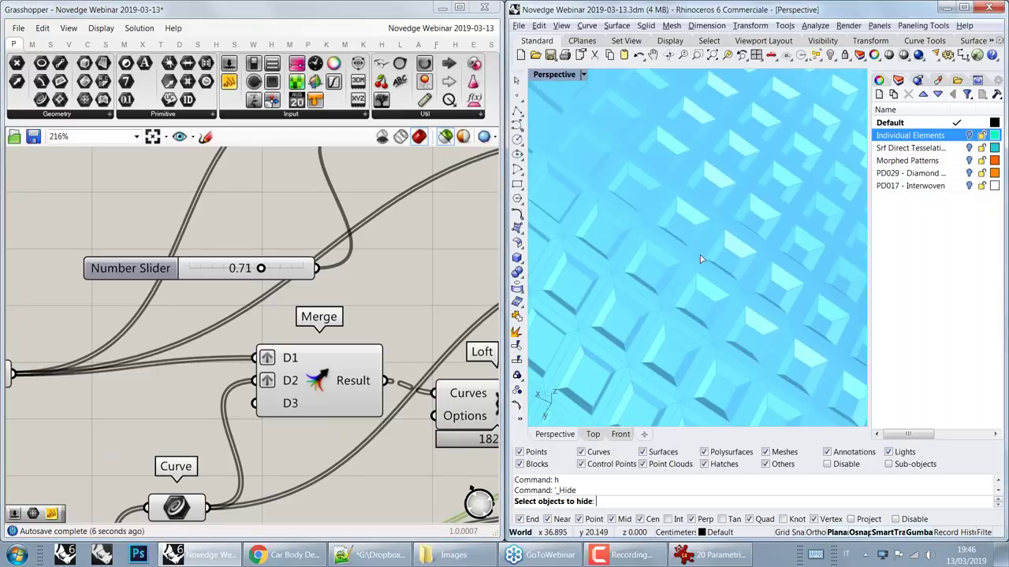
{"action": "right_click_drag", "start_coordinate": [700, 258], "coordinate": [630, 268]}
{"action": "scroll", "coordinate": [697, 259], "scroll_direction": "down", "scroll_amount": 2}
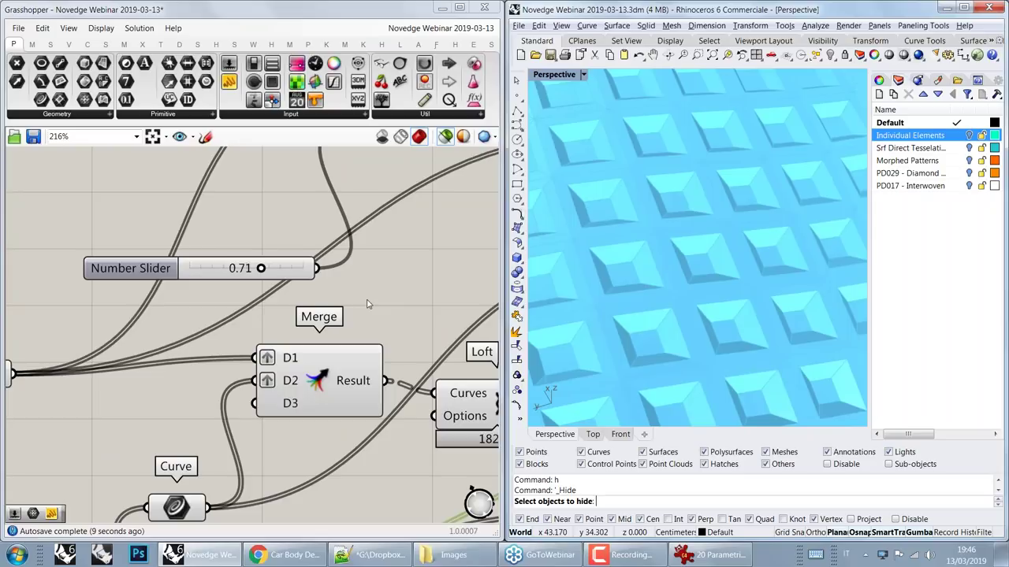
{"action": "scroll", "coordinate": [695, 334], "scroll_direction": "down", "scroll_amount": 10}
{"action": "scroll", "coordinate": [695, 334], "scroll_direction": "up", "scroll_amount": 3}
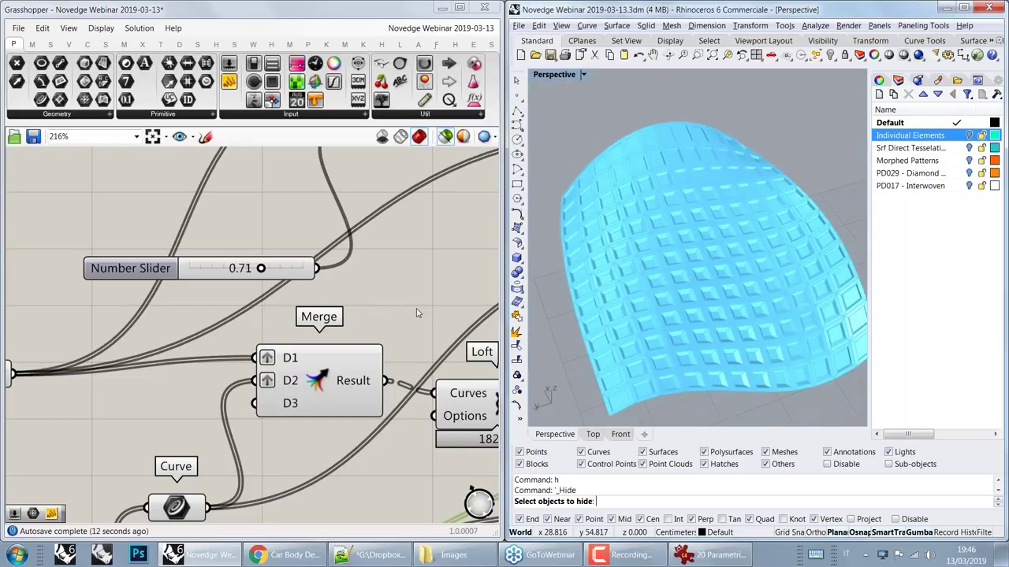
Step: Clear the Merge preview and preview the Ref Surface that feeds the Hexagon Cells component
{"action": "left_click", "coordinate": [417, 314]}
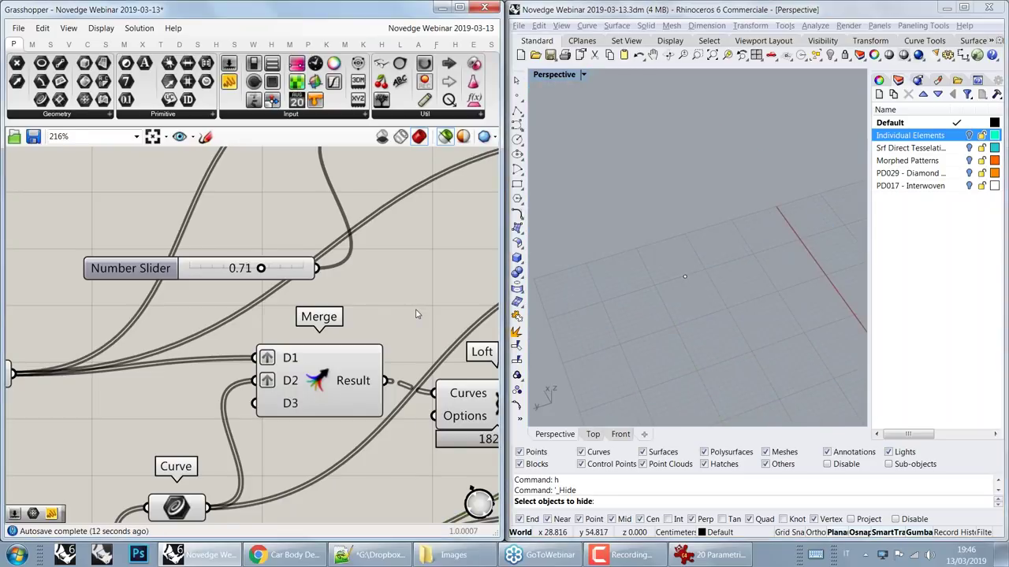
{"action": "scroll", "coordinate": [417, 313], "scroll_direction": "down", "scroll_amount": 10}
{"action": "right_click_drag", "start_coordinate": [446, 268], "coordinate": [386, 280]}
{"action": "right_click_drag", "start_coordinate": [283, 330], "coordinate": [239, 263]}
{"action": "right_click_drag", "start_coordinate": [426, 266], "coordinate": [365, 255]}
{"action": "right_click_drag", "start_coordinate": [152, 252], "coordinate": [248, 257]}
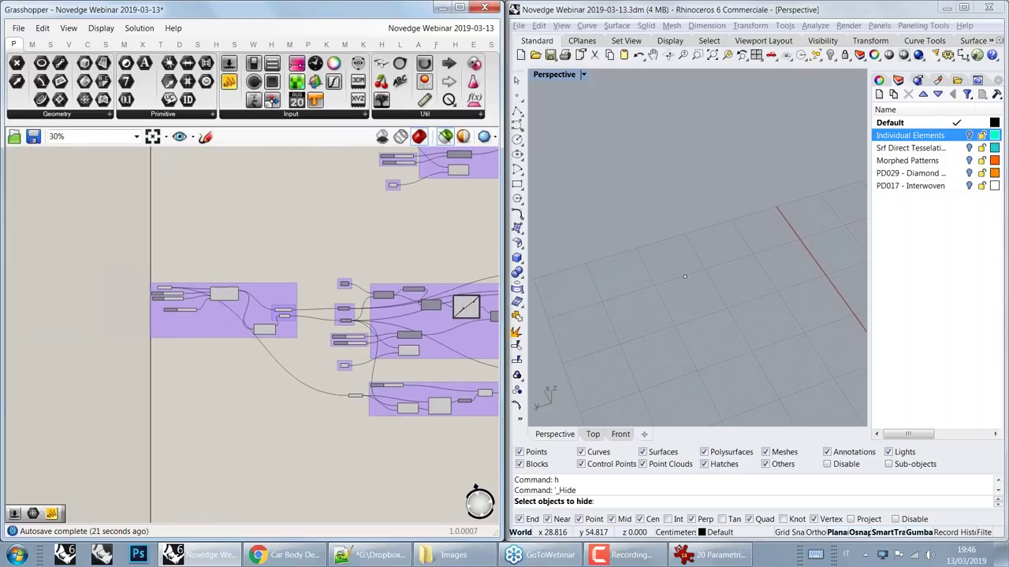
{"action": "scroll", "coordinate": [223, 247], "scroll_direction": "up", "scroll_amount": 6}
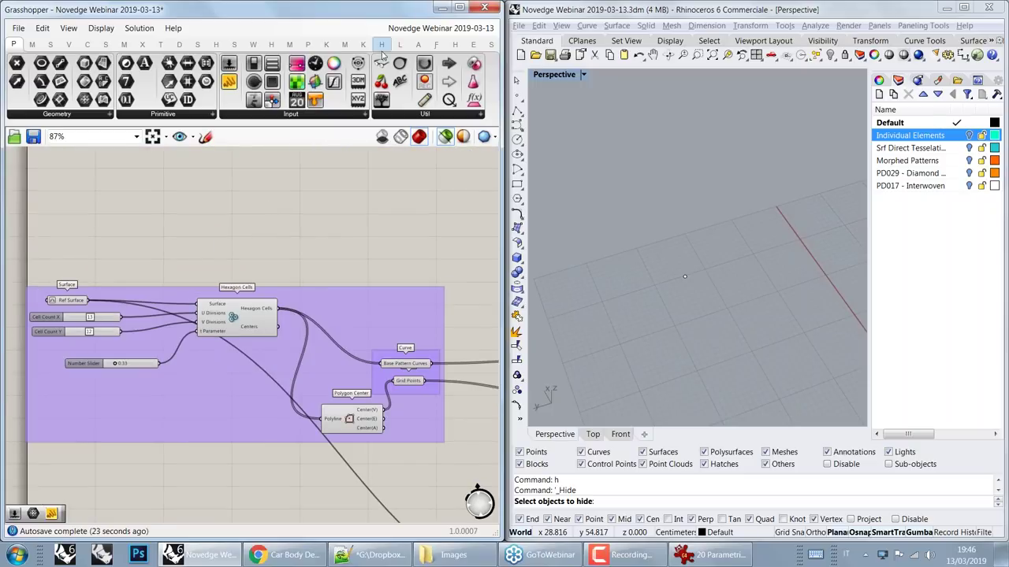
{"action": "left_click", "coordinate": [399, 44]}
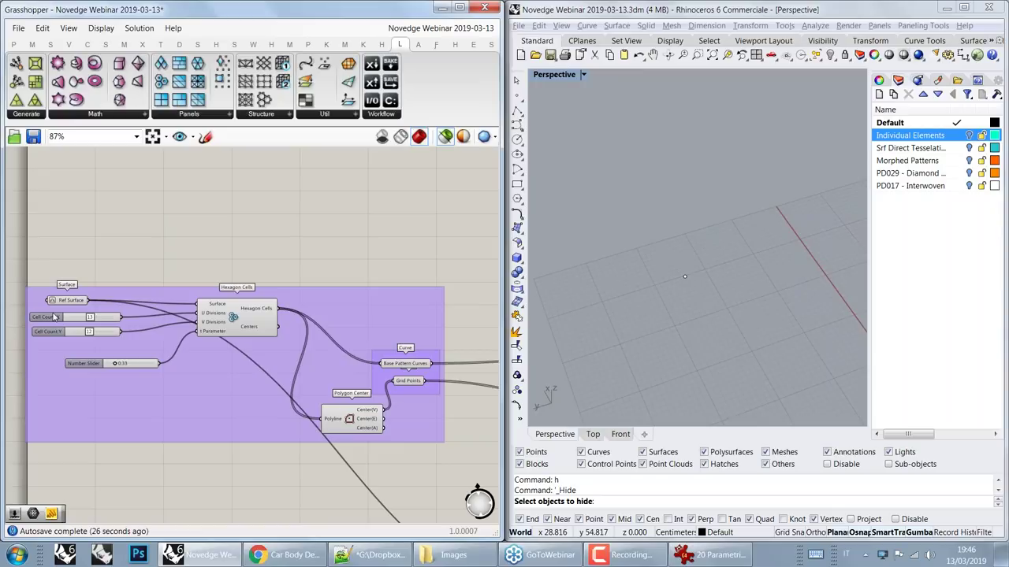
{"action": "left_click", "coordinate": [76, 301]}
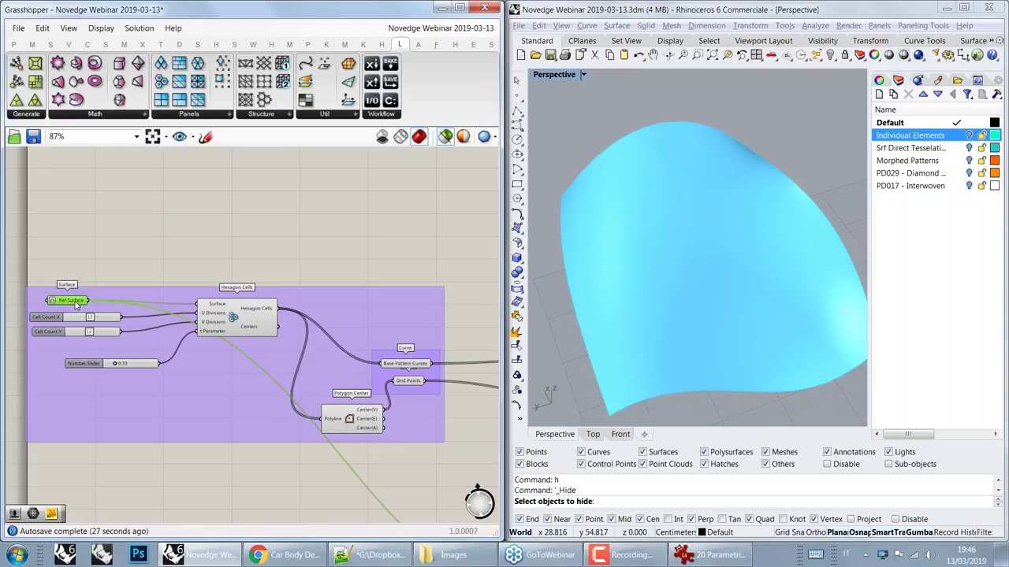
{"action": "right_click_drag", "start_coordinate": [718, 297], "coordinate": [755, 276], "text": "shift"}
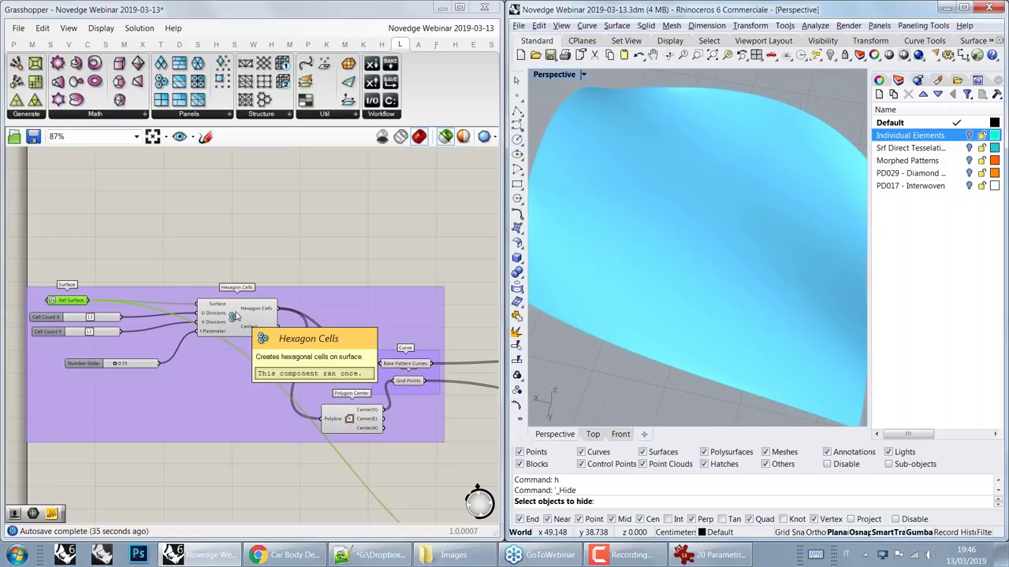
Step: Preview the Hexagon Cells component and examine its cell outlines and center points on the surface
{"action": "left_click", "coordinate": [234, 316]}
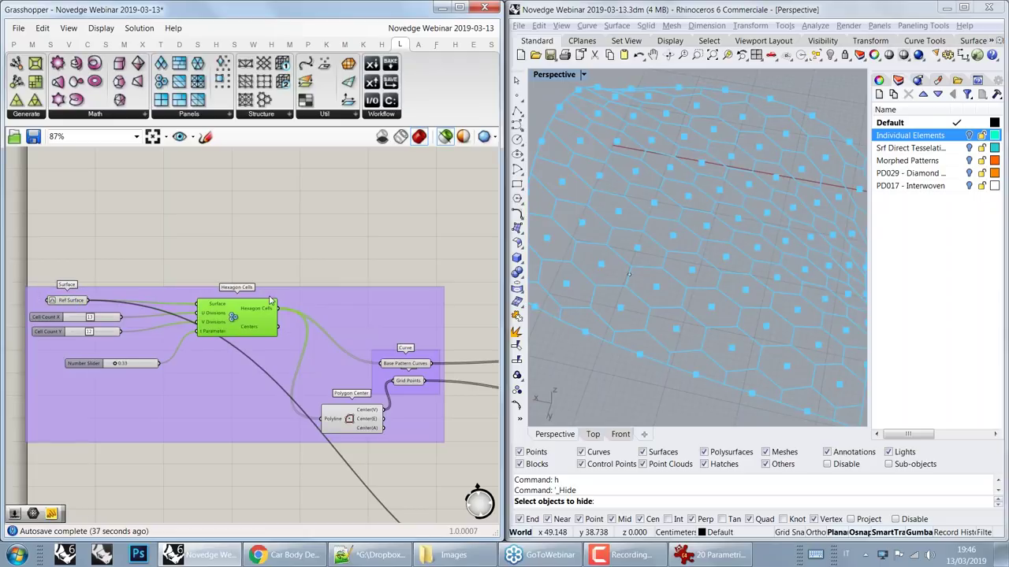
{"action": "right_click_drag", "start_coordinate": [635, 278], "coordinate": [679, 298]}
{"action": "scroll", "coordinate": [634, 278], "scroll_direction": "up", "scroll_amount": 3}
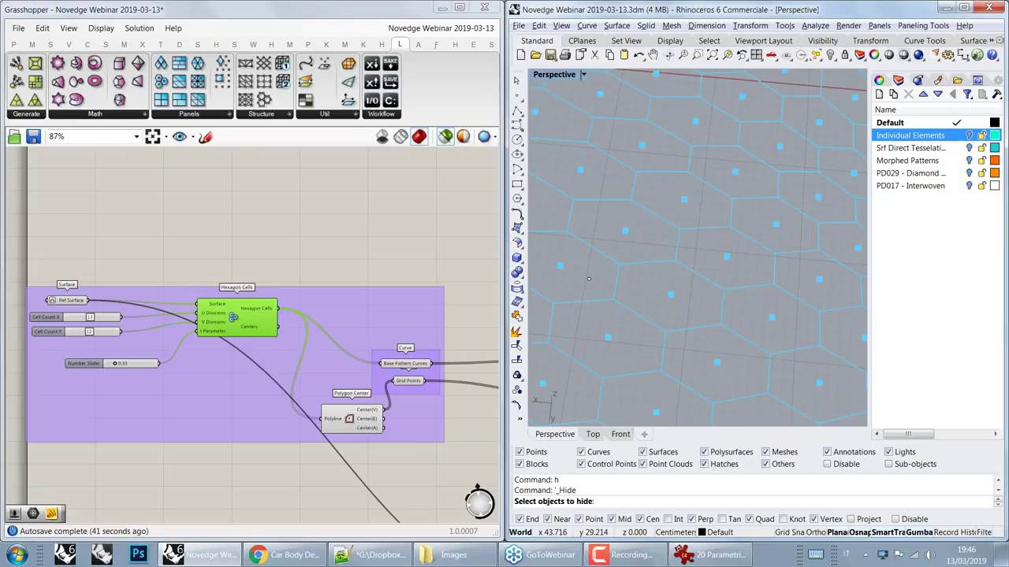
Step: Return to the final Merge after the two Lofts and preview its quad panel pattern on the surface
{"action": "scroll", "coordinate": [338, 234], "scroll_direction": "down", "scroll_amount": 6}
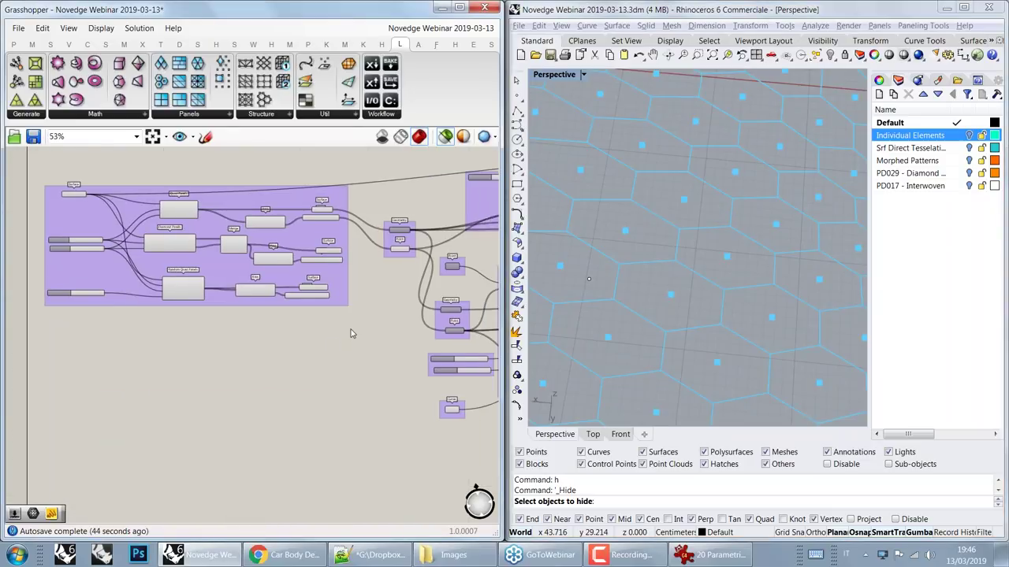
{"action": "scroll", "coordinate": [361, 185], "scroll_direction": "up", "scroll_amount": 5}
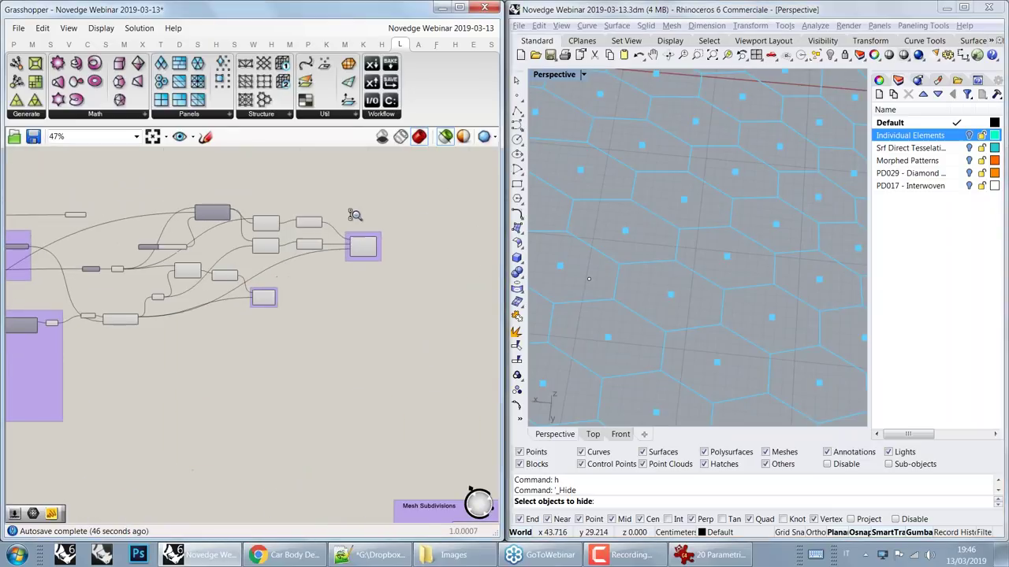
{"action": "scroll", "coordinate": [356, 244], "scroll_direction": "up", "scroll_amount": 1}
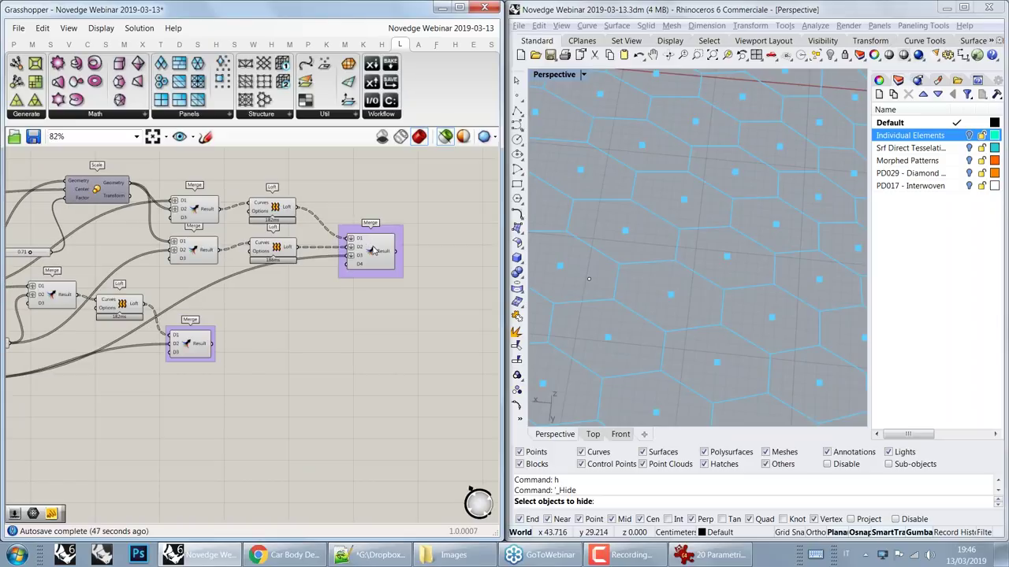
{"action": "left_click", "coordinate": [373, 250]}
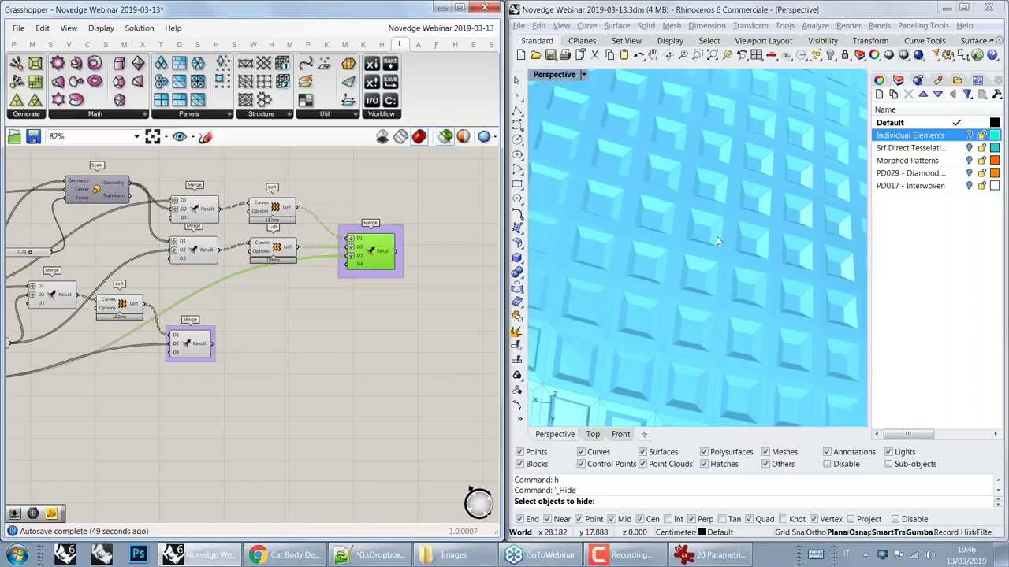
{"action": "right_click_drag", "start_coordinate": [717, 241], "coordinate": [606, 262]}
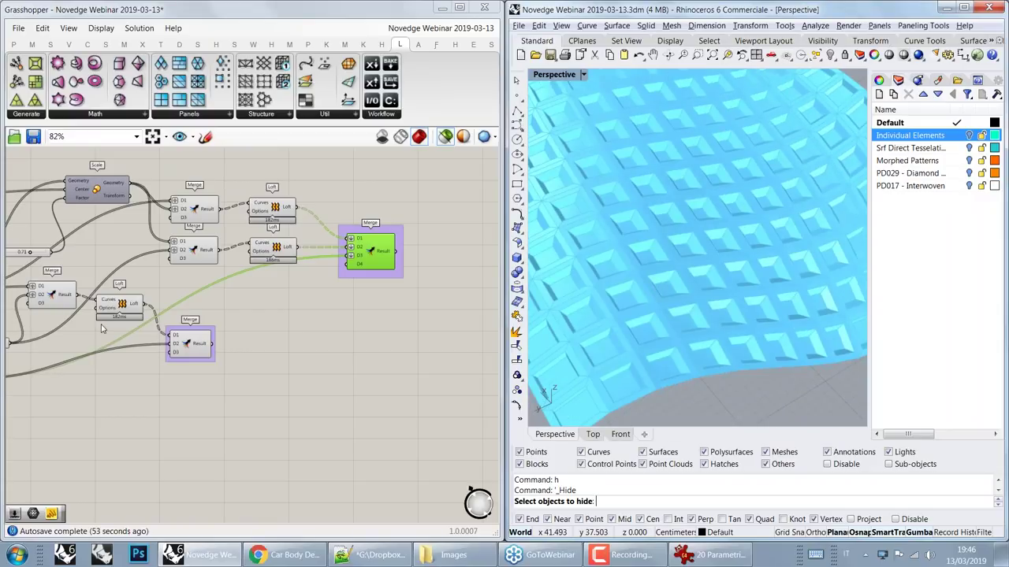
Step: Feed Diamond Panels into Base Pattern and Diamond Panels Grid Points into Grid Points, replacing the quad inputs, and examine the pattern
{"action": "right_click_drag", "start_coordinate": [103, 328], "coordinate": [296, 344]}
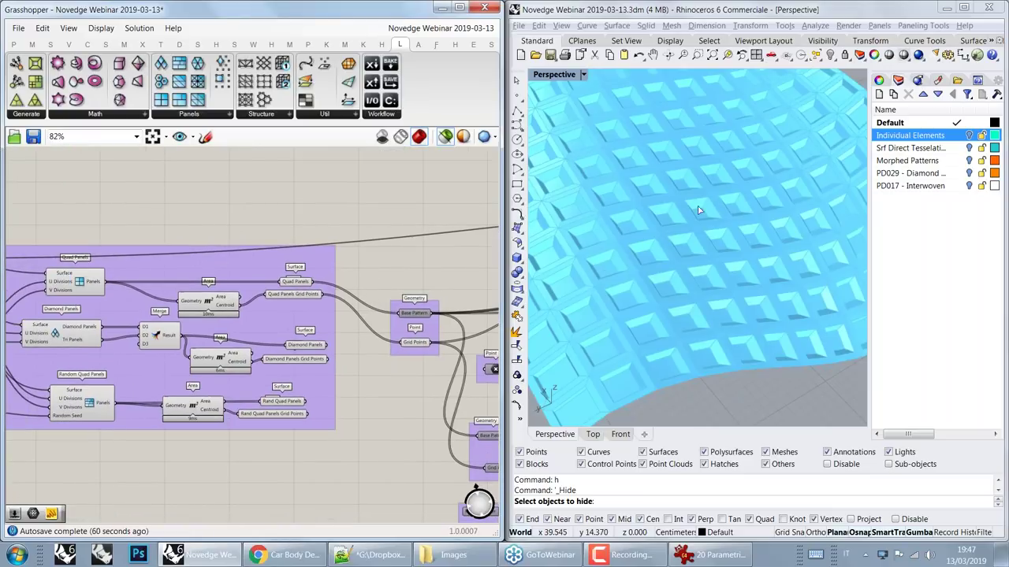
{"action": "mouse_move", "coordinate": [313, 295]}
{"action": "scroll", "coordinate": [349, 334], "scroll_direction": "up", "scroll_amount": 3}
{"action": "left_click_drag", "start_coordinate": [291, 324], "coordinate": [396, 275], "text": "shift"}
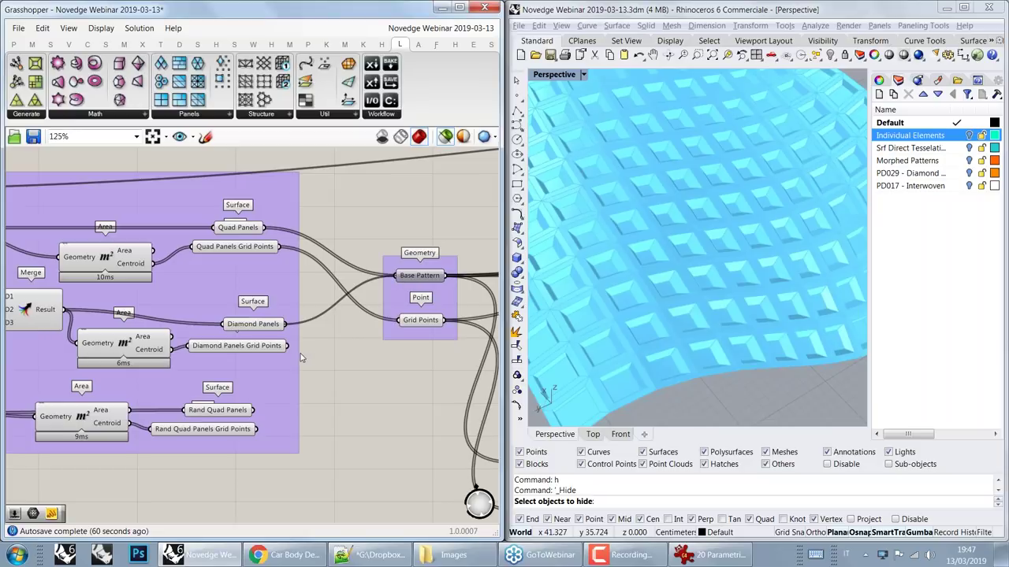
{"action": "left_click_drag", "start_coordinate": [287, 346], "coordinate": [397, 320]}
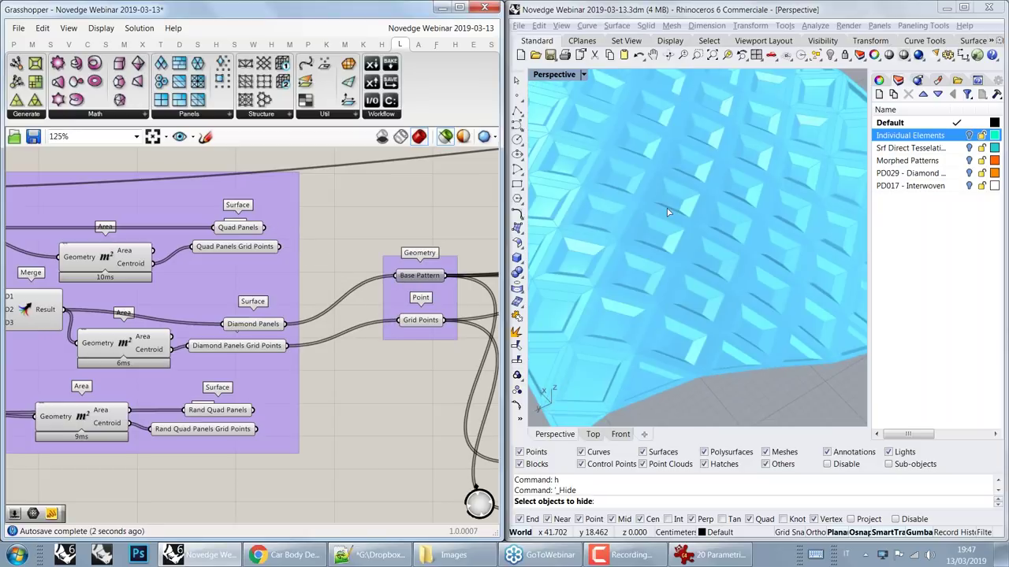
{"action": "scroll", "coordinate": [666, 213], "scroll_direction": "down", "scroll_amount": 4}
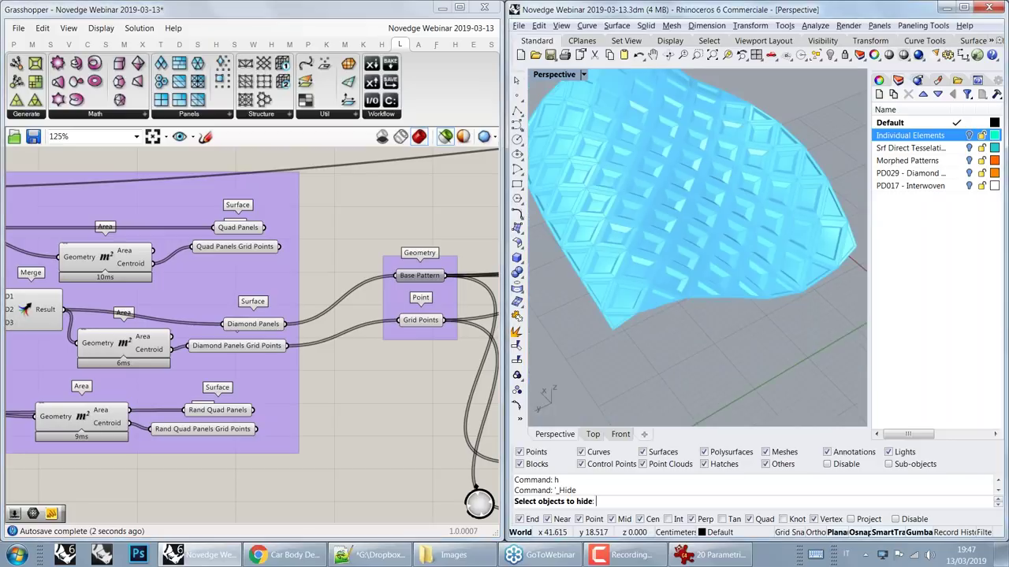
{"action": "scroll", "coordinate": [723, 236], "scroll_direction": "up", "scroll_amount": 3}
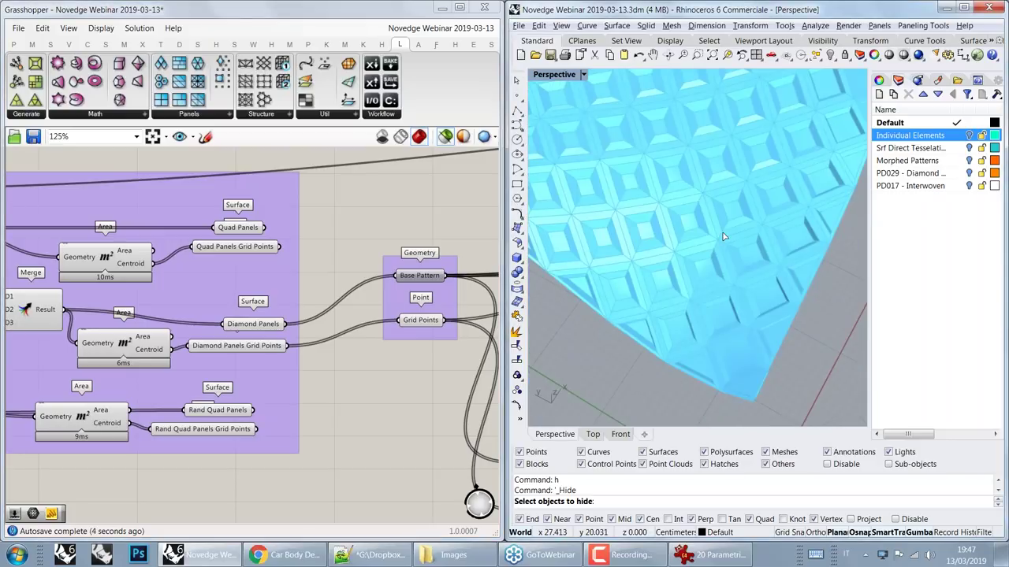
{"action": "scroll", "coordinate": [722, 236], "scroll_direction": "down", "scroll_amount": 4}
{"action": "right_click_drag", "start_coordinate": [722, 236], "coordinate": [696, 318]}
{"action": "scroll", "coordinate": [696, 317], "scroll_direction": "up", "scroll_amount": 4}
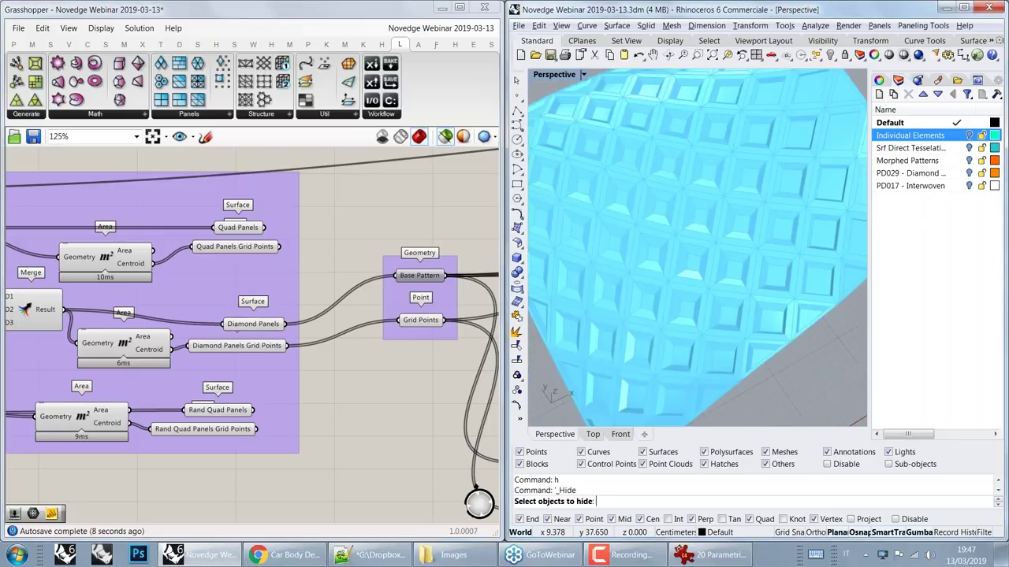
Step: Preview the Base Pattern diamond panels and then their Grid Points in the Direct Surface Paneling definition
{"action": "right_click_drag", "start_coordinate": [649, 276], "coordinate": [721, 240]}
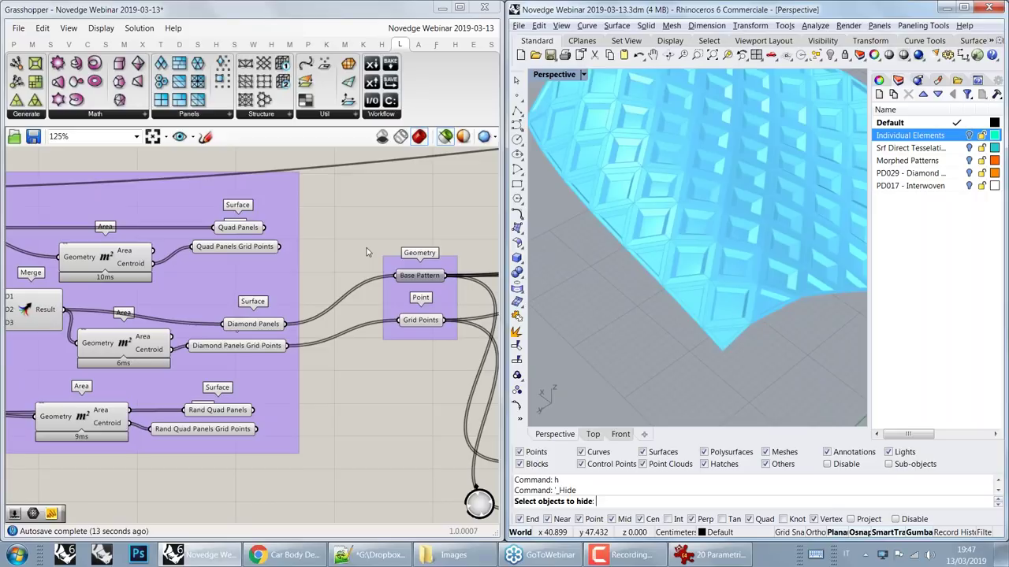
{"action": "scroll", "coordinate": [197, 196], "scroll_direction": "down", "scroll_amount": 4}
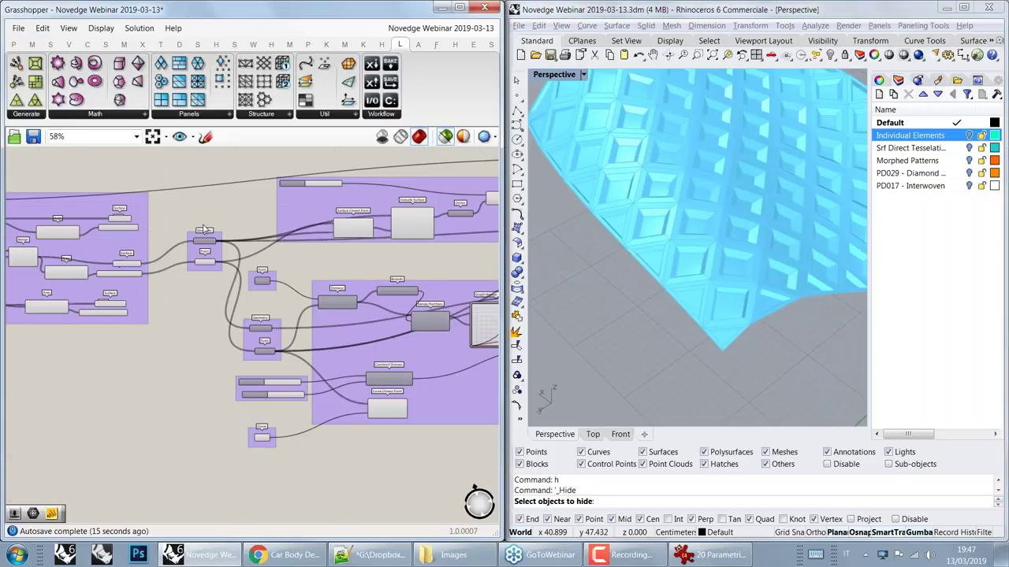
{"action": "scroll", "coordinate": [205, 220], "scroll_direction": "up", "scroll_amount": 3}
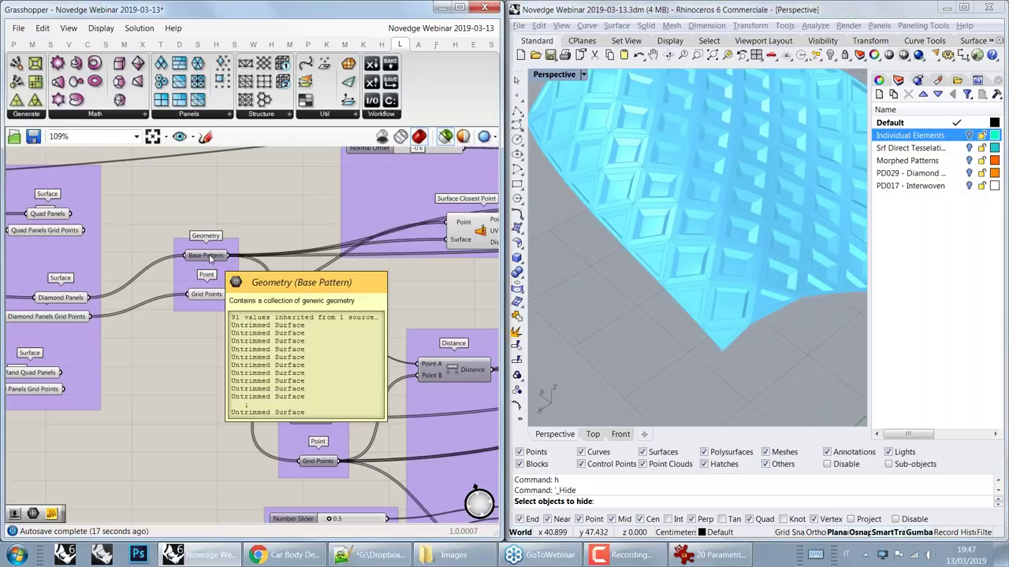
{"action": "left_click", "coordinate": [206, 257]}
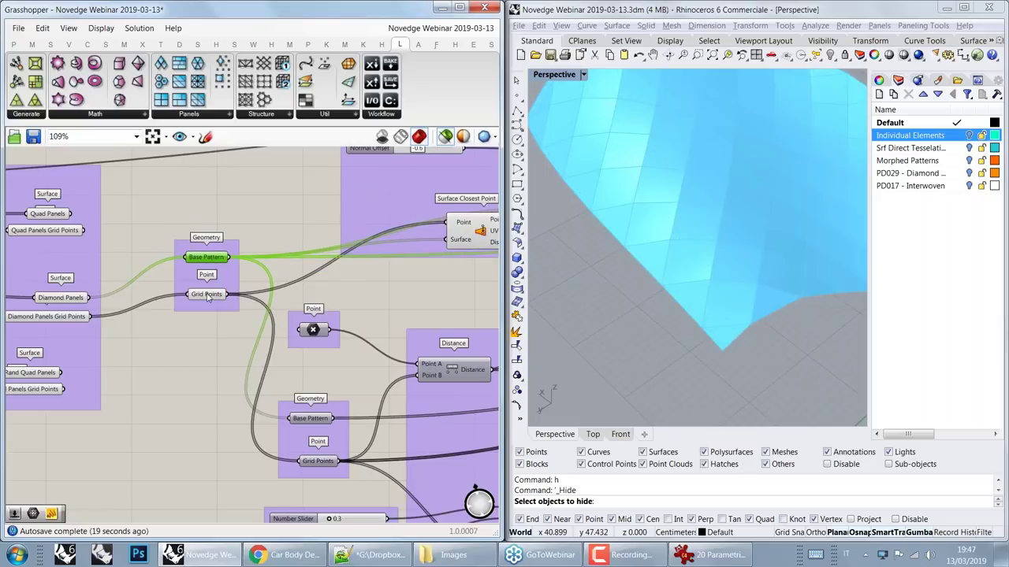
{"action": "left_click", "coordinate": [207, 295]}
{"action": "right_click_drag", "start_coordinate": [206, 295], "coordinate": [195, 338]}
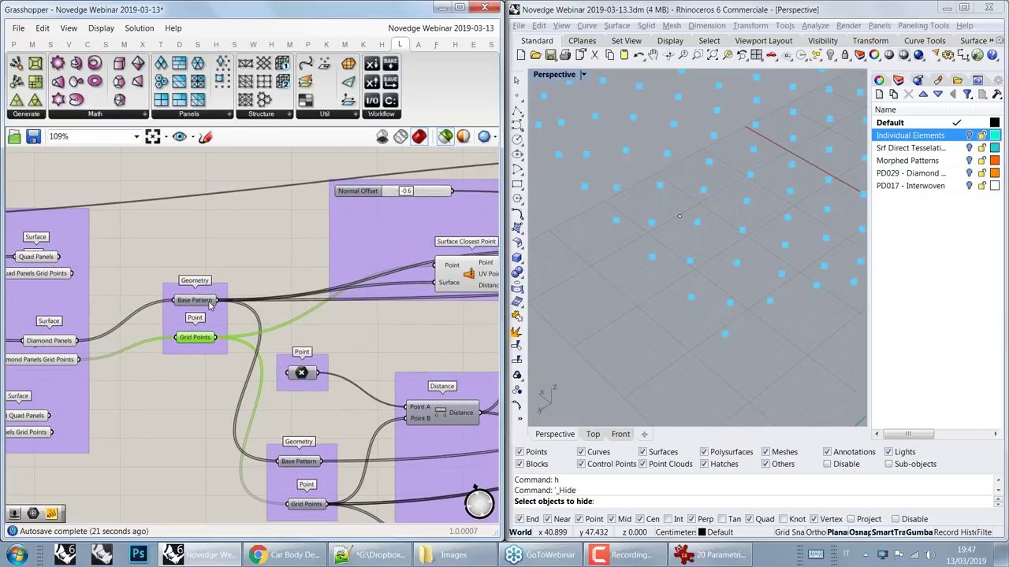
{"action": "right_click_drag", "start_coordinate": [275, 291], "coordinate": [251, 294]}
{"action": "scroll", "coordinate": [251, 294], "scroll_direction": "down", "scroll_amount": 5}
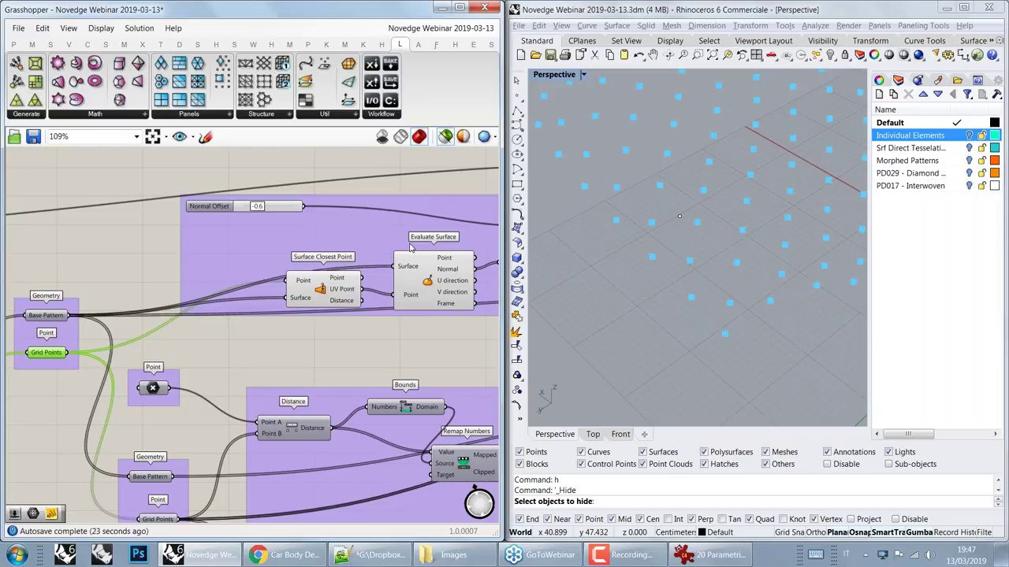
{"action": "scroll", "coordinate": [351, 305], "scroll_direction": "down", "scroll_amount": 2}
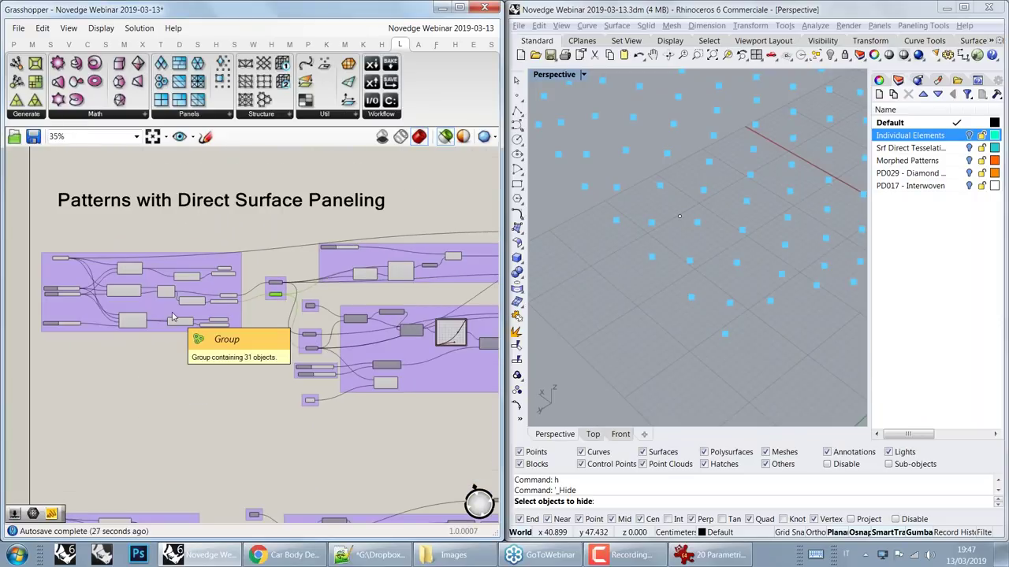
{"action": "scroll", "coordinate": [240, 272], "scroll_direction": "up", "scroll_amount": 5}
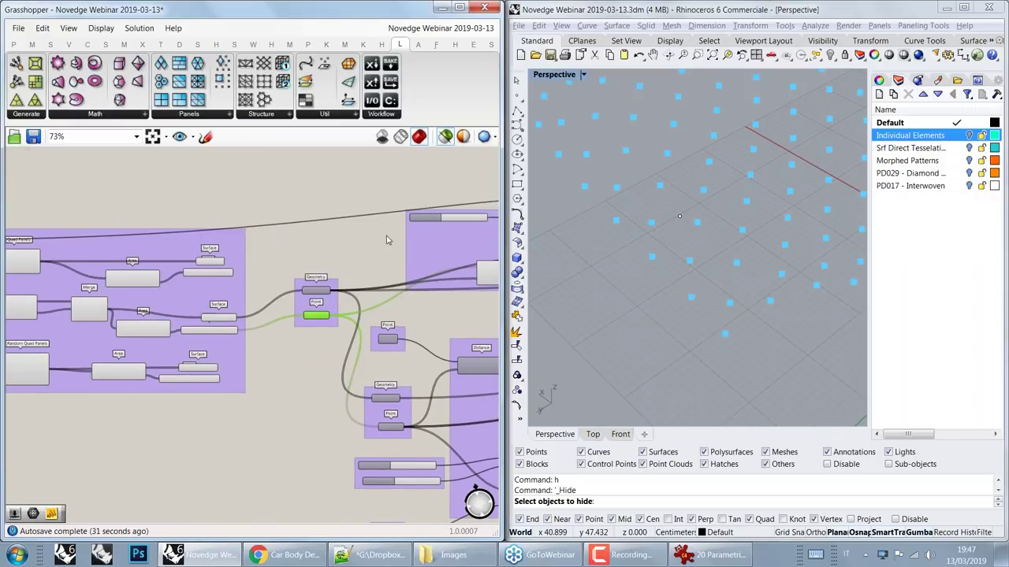
{"action": "right_click_drag", "start_coordinate": [389, 240], "coordinate": [192, 236]}
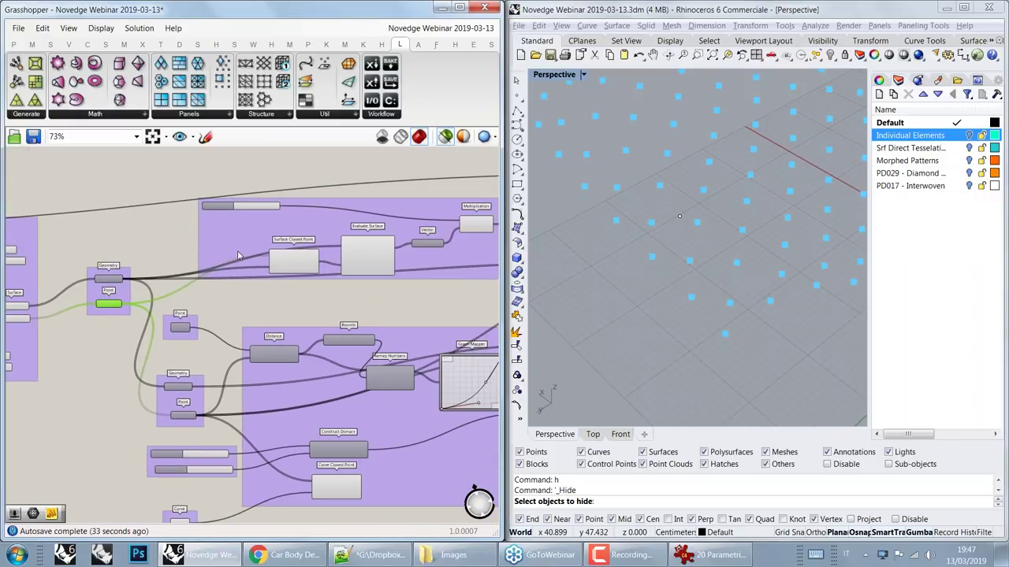
Step: Go to the hexagon definition, preview its Weaverbird's Mesh Thicken output and examine the thickened lattice
{"action": "scroll", "coordinate": [301, 249], "scroll_direction": "down", "scroll_amount": 6}
{"action": "right_click_drag", "start_coordinate": [218, 374], "coordinate": [225, 252]}
{"action": "scroll", "coordinate": [211, 268], "scroll_direction": "up", "scroll_amount": 8}
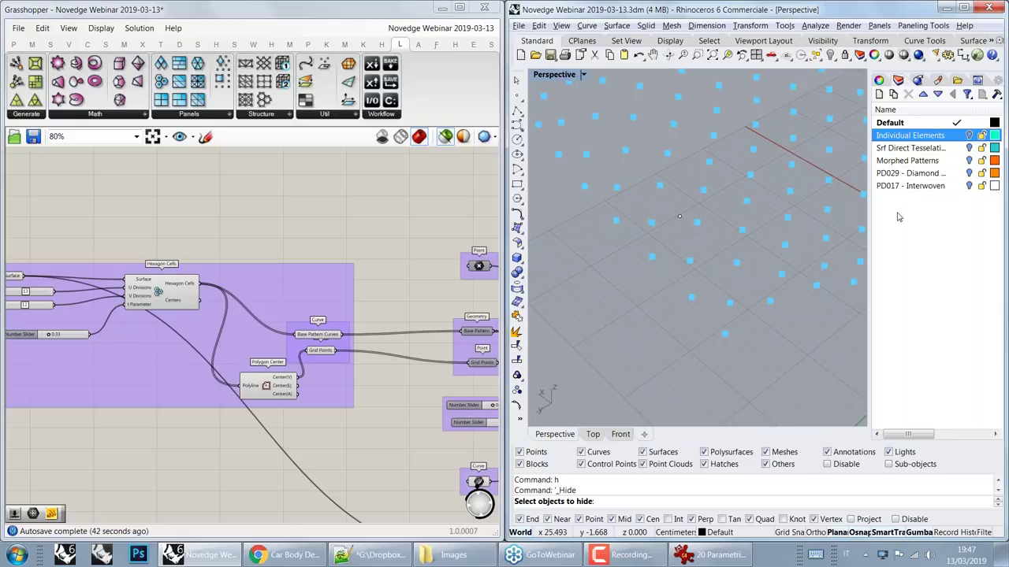
{"action": "right_click_drag", "start_coordinate": [474, 305], "coordinate": [216, 255]}
{"action": "right_click_drag", "start_coordinate": [342, 277], "coordinate": [158, 300]}
{"action": "right_click_drag", "start_coordinate": [385, 274], "coordinate": [158, 286]}
{"action": "right_click_drag", "start_coordinate": [342, 247], "coordinate": [57, 272]}
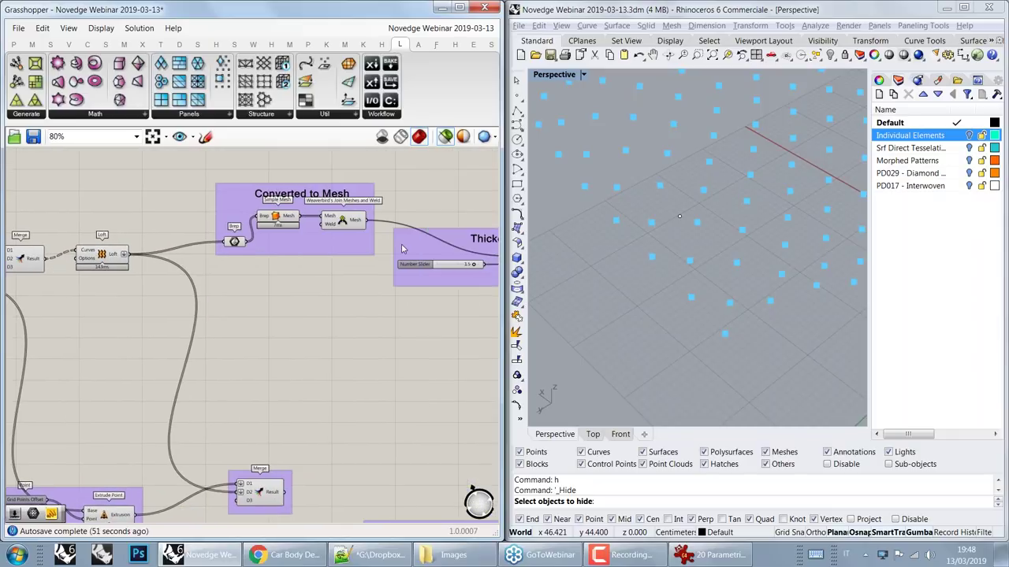
{"action": "right_click_drag", "start_coordinate": [402, 243], "coordinate": [220, 266]}
{"action": "left_click", "coordinate": [387, 293]}
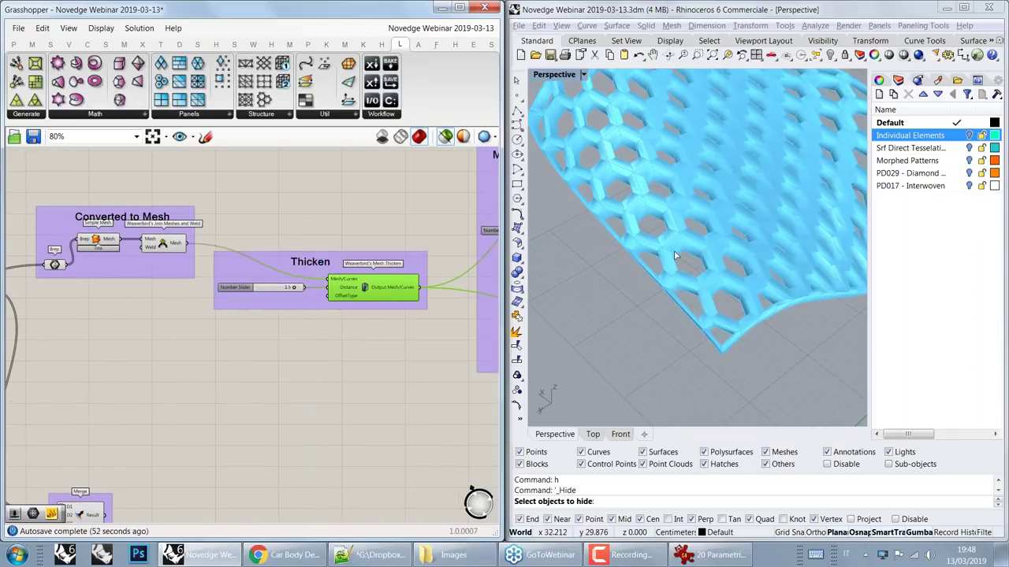
{"action": "right_click_drag", "start_coordinate": [674, 255], "coordinate": [660, 315]}
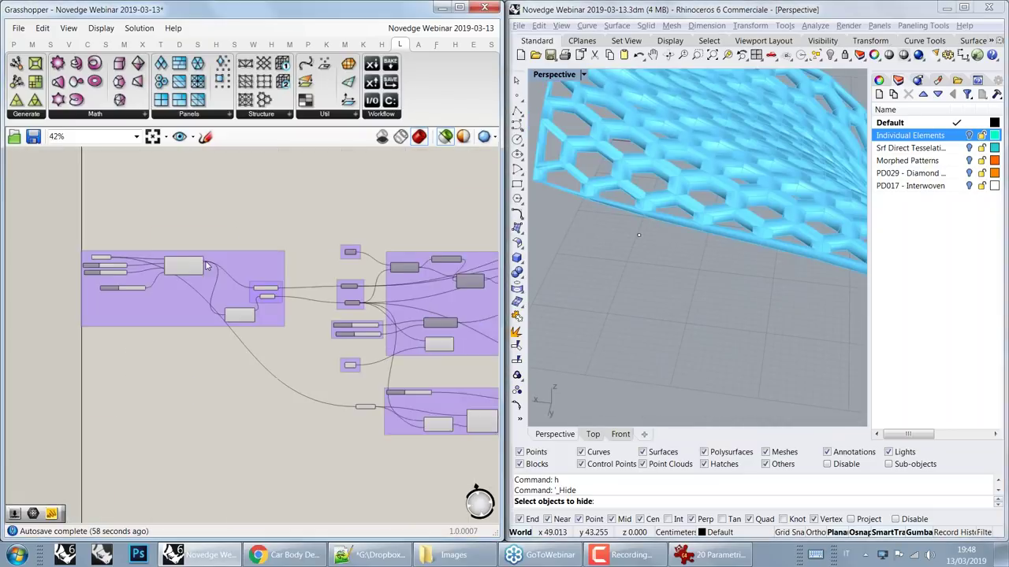
Step: Preview the Hexagon Cells component and examine how it feeds Base Pattern Curves and Polygon Center
{"action": "right_click_drag", "start_coordinate": [193, 258], "coordinate": [234, 215]}
{"action": "scroll", "coordinate": [221, 274], "scroll_direction": "up", "scroll_amount": 2}
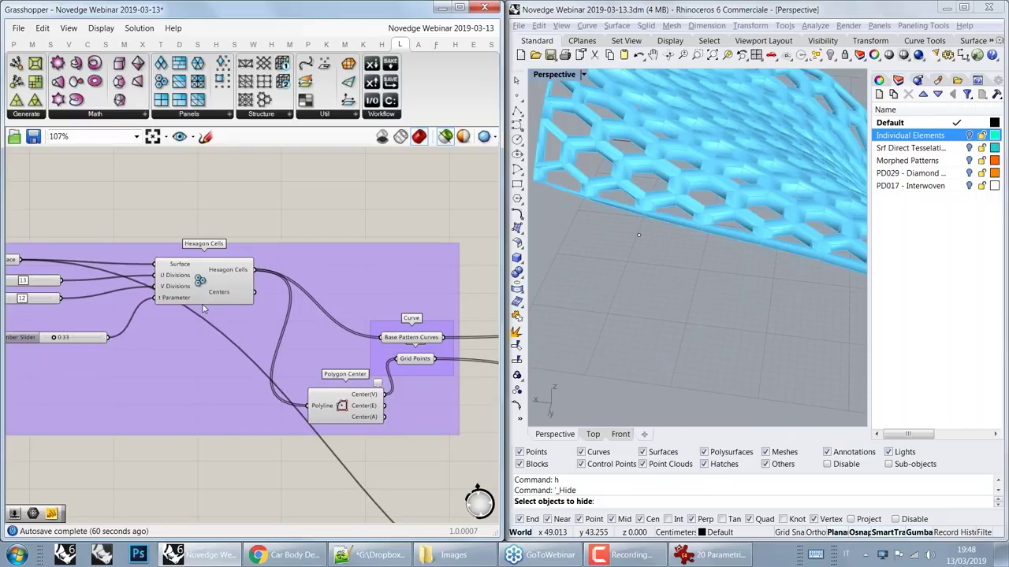
{"action": "left_click", "coordinate": [216, 278]}
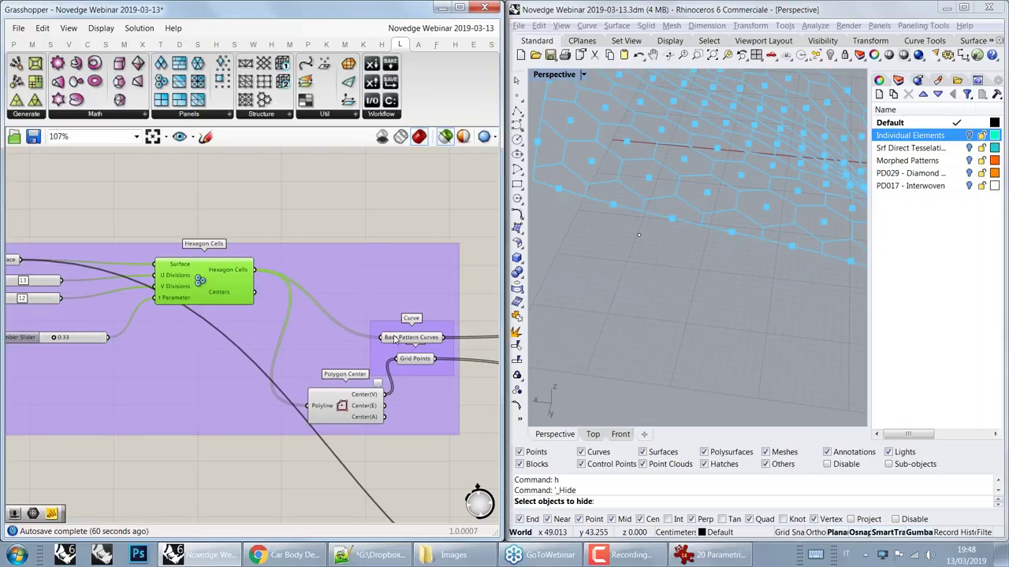
{"action": "mouse_move", "coordinate": [396, 337]}
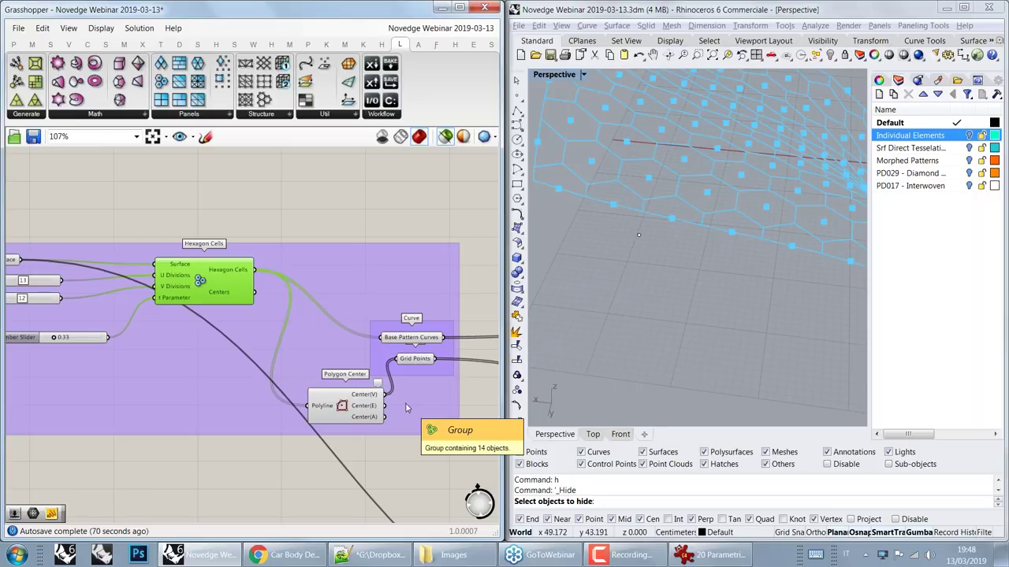
{"action": "right_click_drag", "start_coordinate": [417, 353], "coordinate": [319, 282]}
{"action": "scroll", "coordinate": [319, 281], "scroll_direction": "up", "scroll_amount": 4}
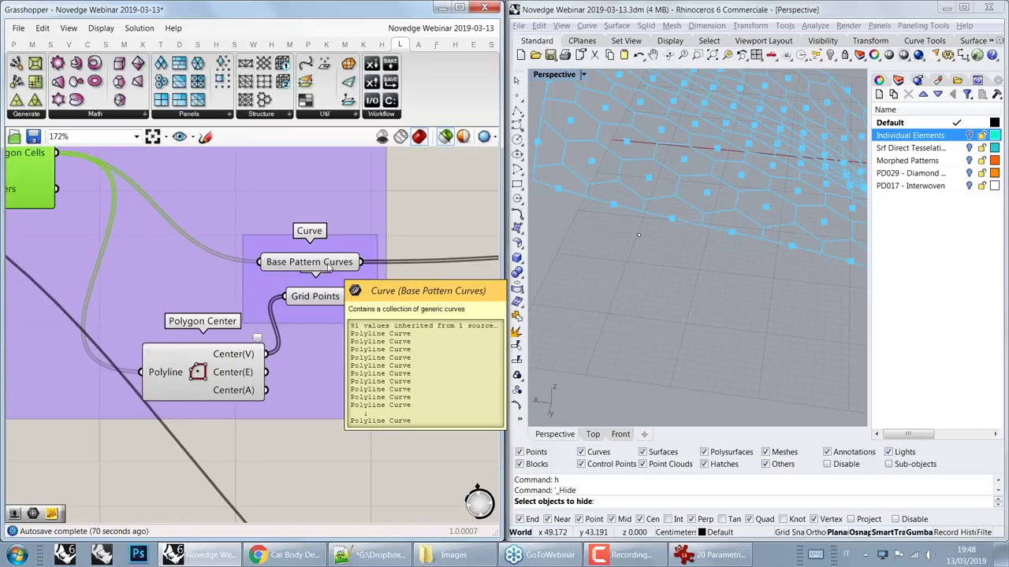
{"action": "right_click_drag", "start_coordinate": [328, 268], "coordinate": [426, 290]}
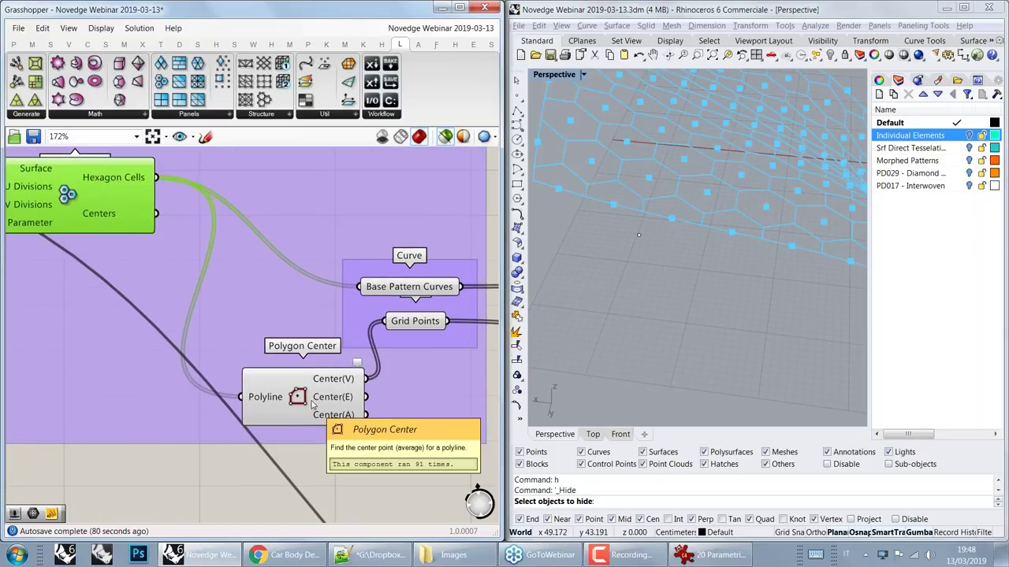
Step: Preview the Base Pattern Curves together with the Grid Points taken from Polygon Center
{"action": "left_click", "coordinate": [430, 289]}
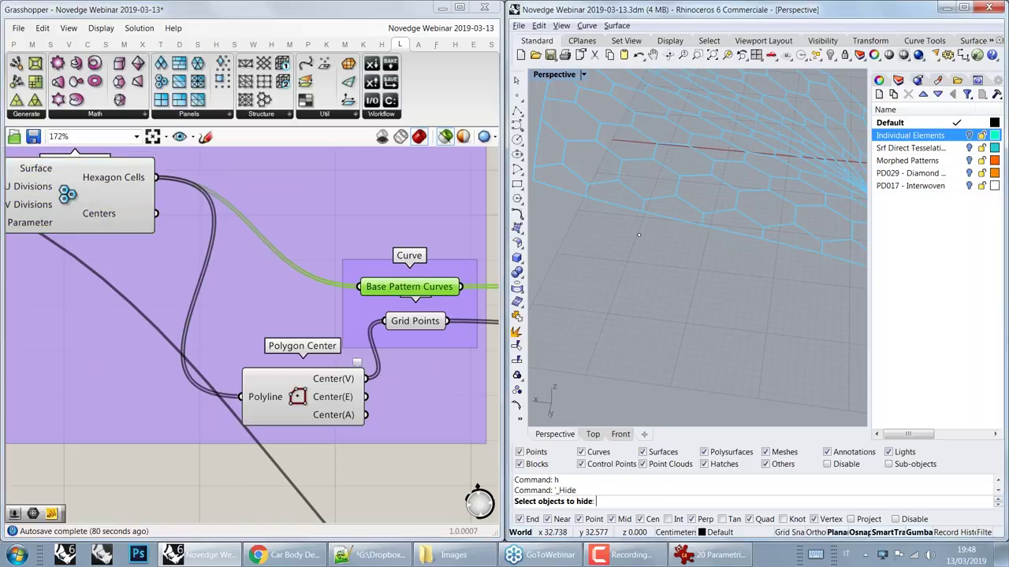
{"action": "right_click_drag", "start_coordinate": [693, 236], "coordinate": [661, 264]}
{"action": "left_click", "coordinate": [416, 321], "text": "shift"}
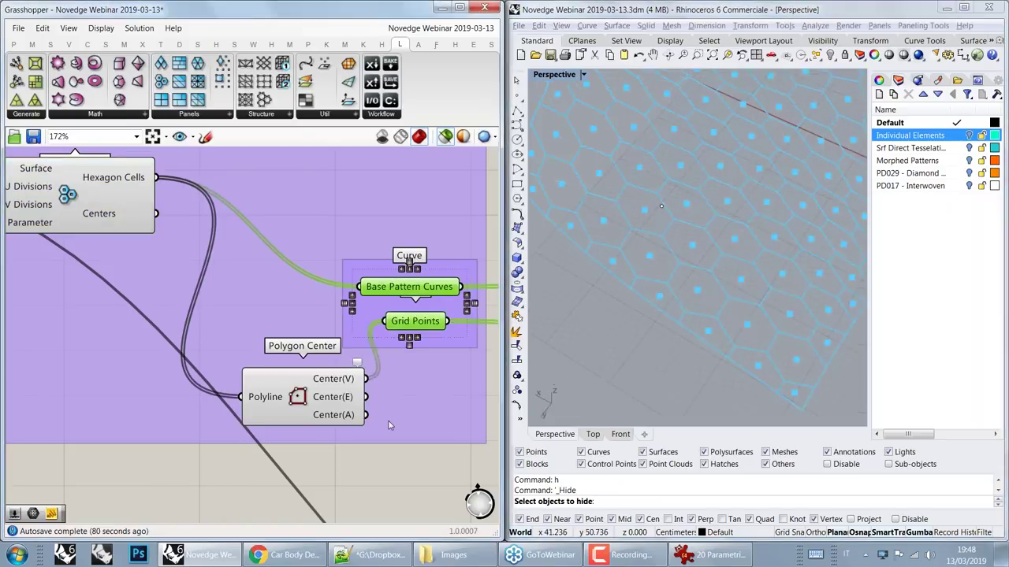
Step: Trace the hexagon curves and grid points into the scaling group and add the attractor Point to the preview
{"action": "scroll", "coordinate": [376, 263], "scroll_direction": "down", "scroll_amount": 3}
{"action": "right_click_drag", "start_coordinate": [482, 286], "coordinate": [155, 261]}
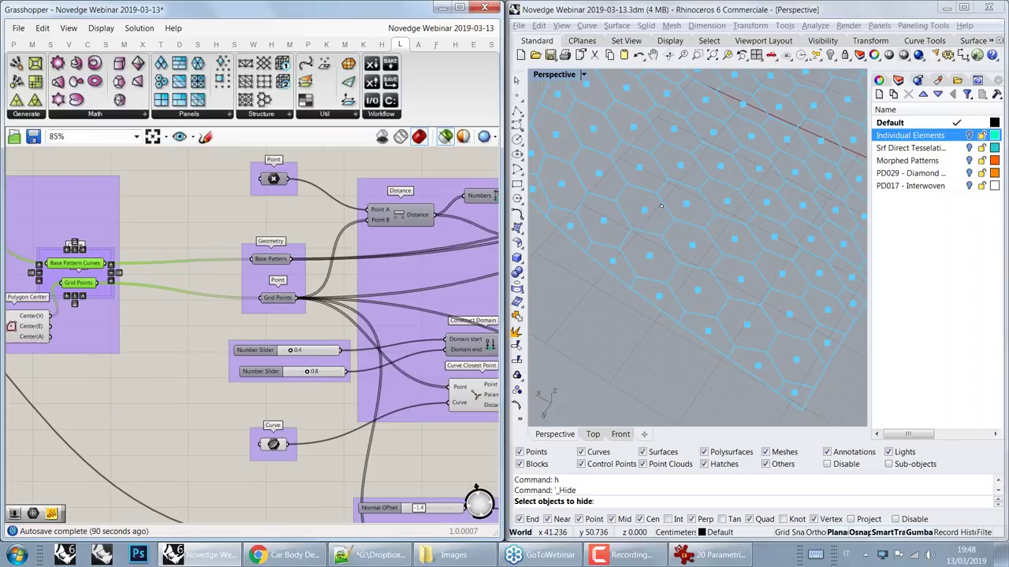
{"action": "scroll", "coordinate": [241, 232], "scroll_direction": "down", "scroll_amount": 5}
{"action": "scroll", "coordinate": [401, 243], "scroll_direction": "down", "scroll_amount": 2}
{"action": "right_click_drag", "start_coordinate": [401, 243], "coordinate": [247, 250]}
{"action": "right_click_drag", "start_coordinate": [135, 243], "coordinate": [233, 249]}
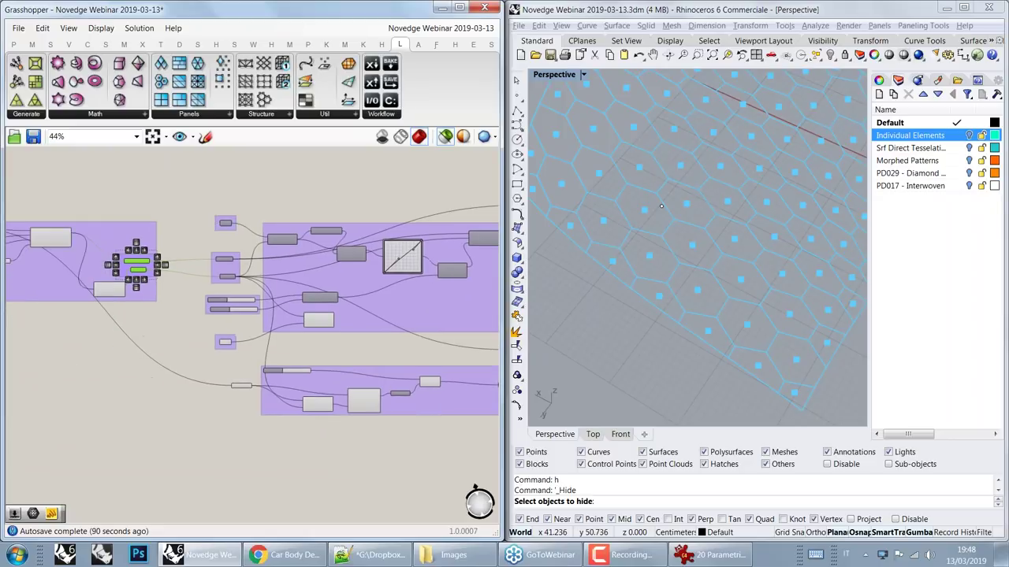
{"action": "scroll", "coordinate": [150, 256], "scroll_direction": "up", "scroll_amount": 5}
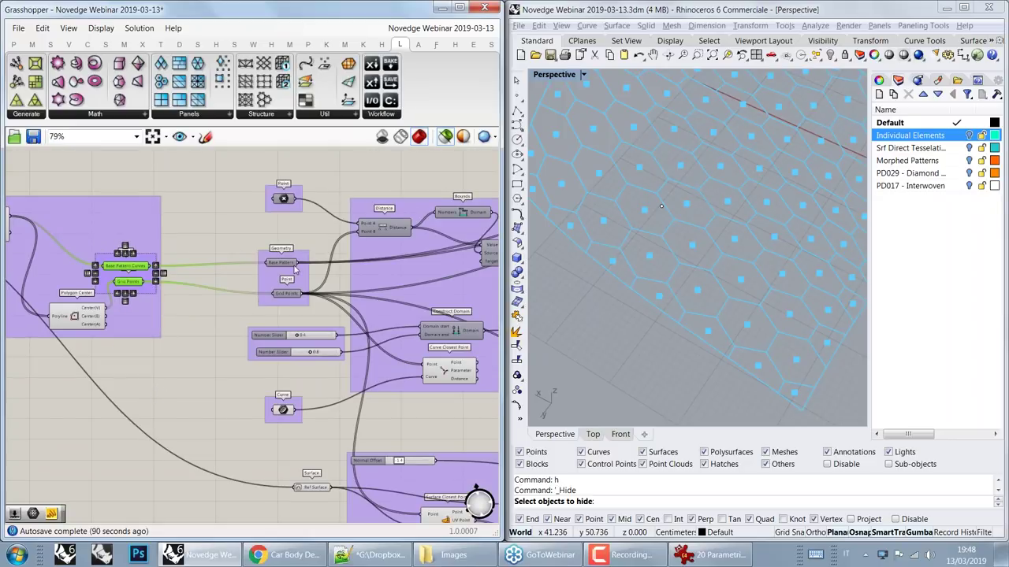
{"action": "right_click_drag", "start_coordinate": [296, 260], "coordinate": [236, 280]}
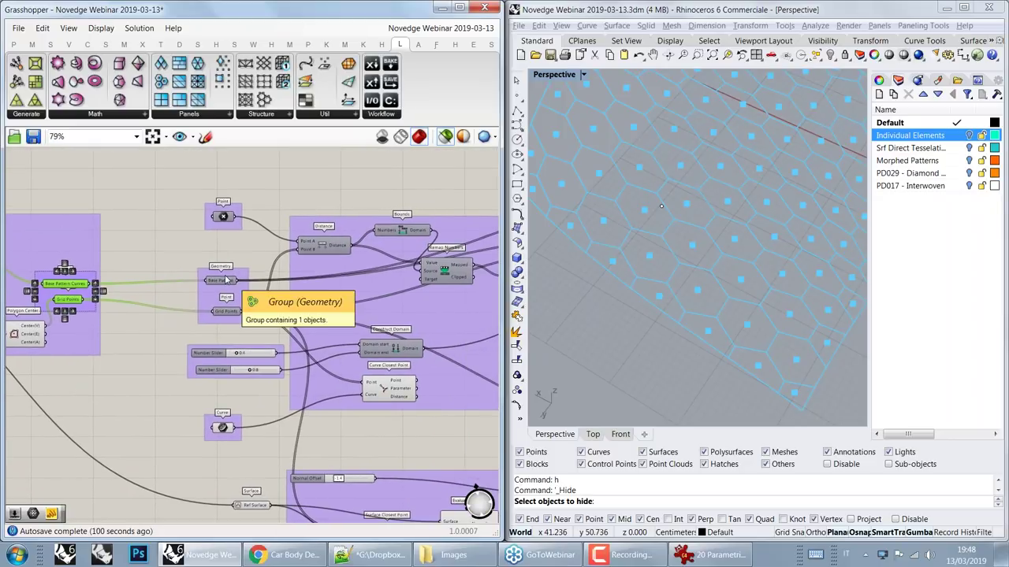
{"action": "right_click_drag", "start_coordinate": [412, 273], "coordinate": [182, 260]}
{"action": "right_click_drag", "start_coordinate": [90, 253], "coordinate": [250, 275]}
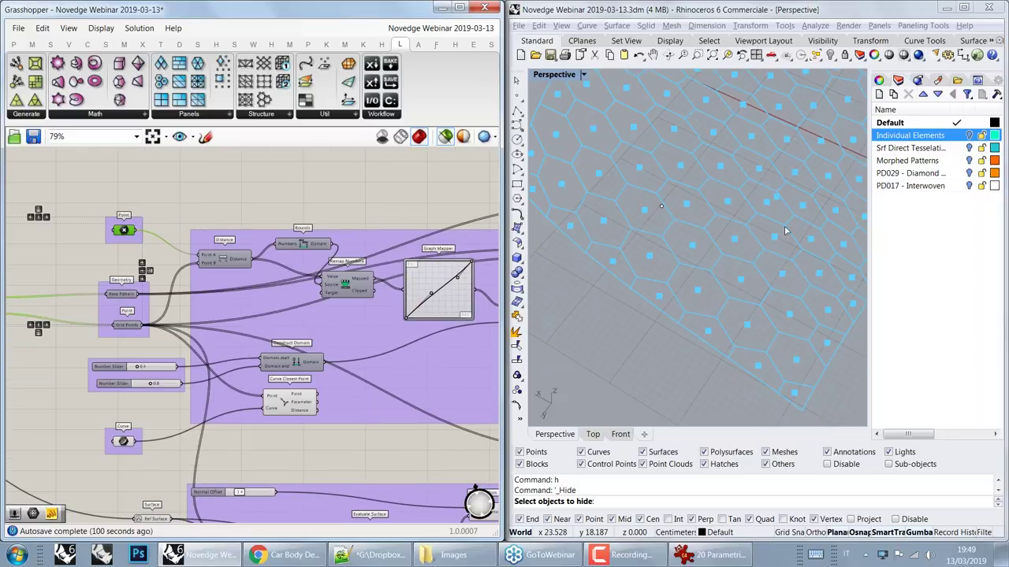
Step: Preview the hexagons from the Scale component, then the Merge of Base Pattern and Transformed Pattern
{"action": "right_click_drag", "start_coordinate": [785, 231], "coordinate": [724, 197]}
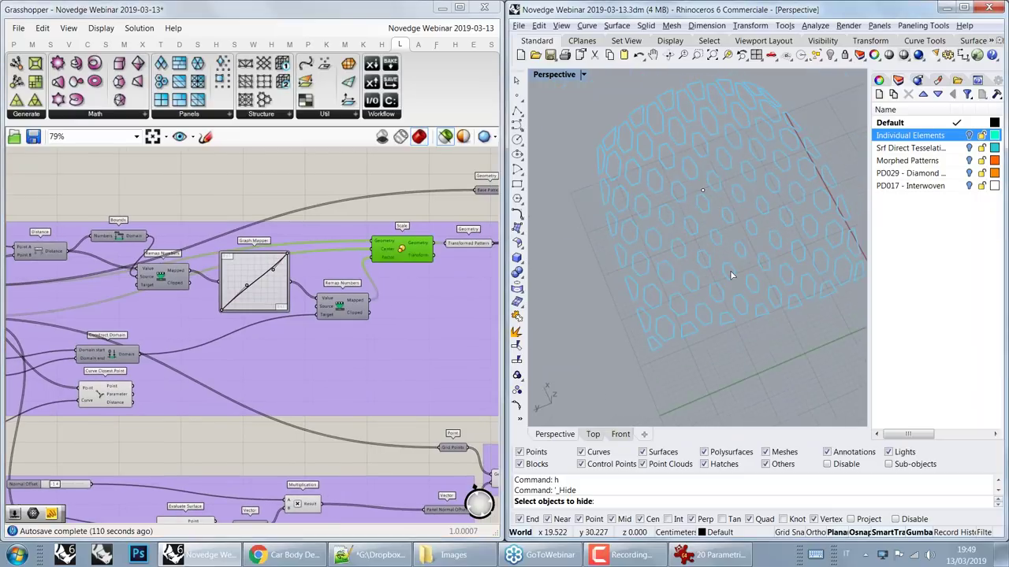
{"action": "right_click_drag", "start_coordinate": [730, 270], "coordinate": [683, 256]}
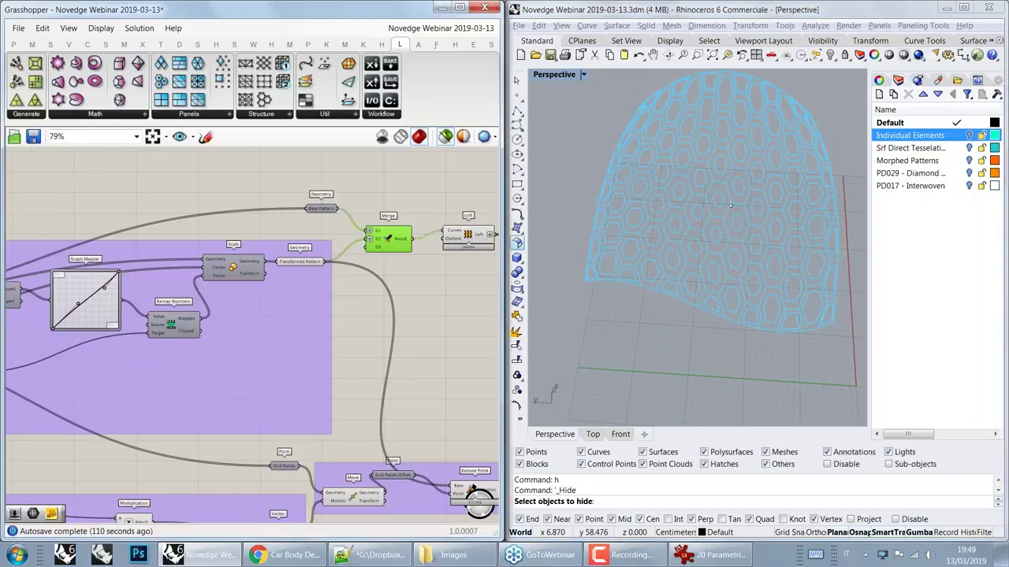
{"action": "scroll", "coordinate": [724, 192], "scroll_direction": "up", "scroll_amount": 5}
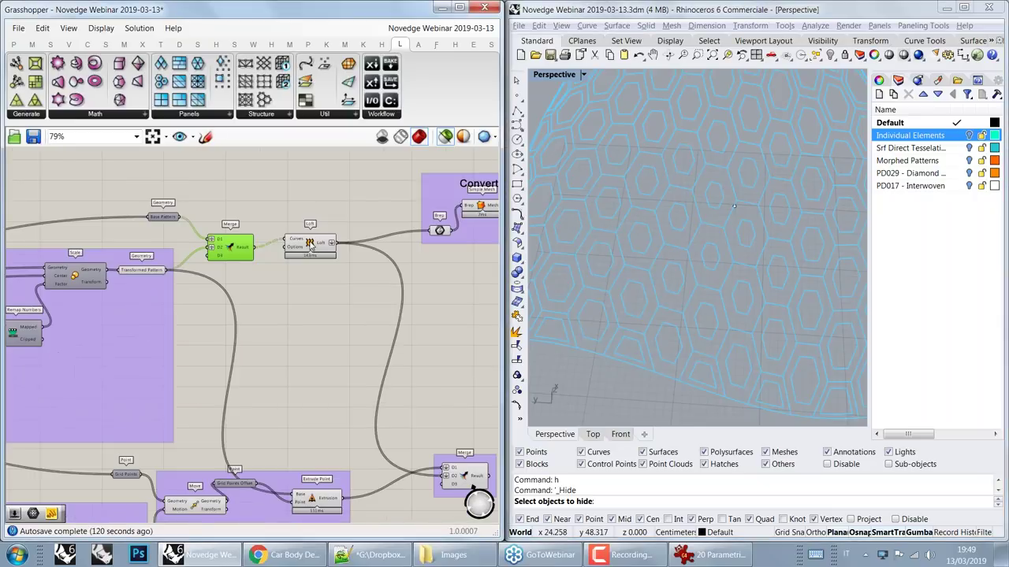
Step: Preview the Loft between the base and scaled hexagons and examine its openings up close
{"action": "left_click", "coordinate": [310, 246]}
{"action": "scroll", "coordinate": [655, 196], "scroll_direction": "up", "scroll_amount": 5}
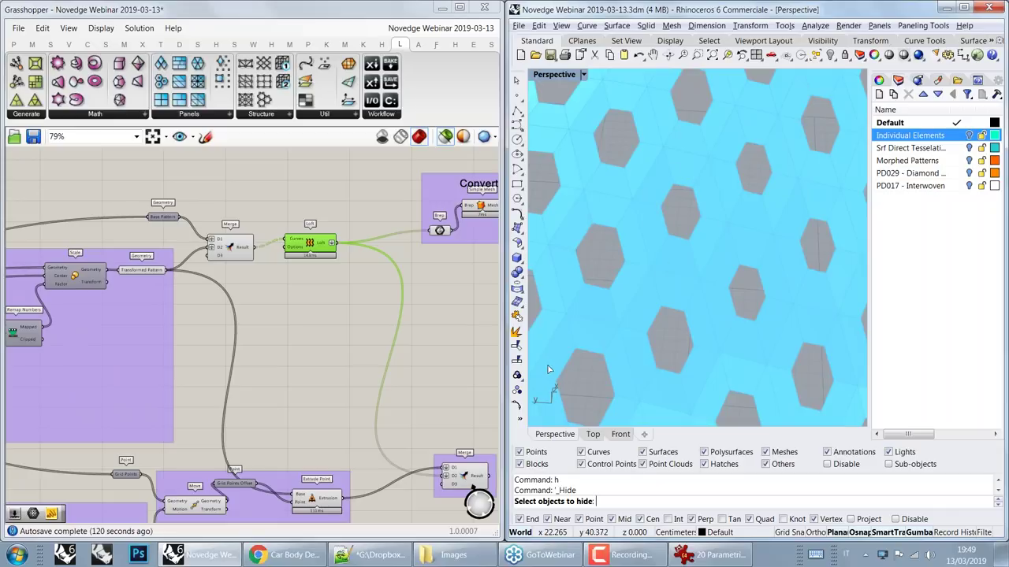
{"action": "left_click", "coordinate": [457, 254]}
Step: Add the Grid Points and the Move component that offsets them along the panel normals to the Loft preview
{"action": "right_click_drag", "start_coordinate": [471, 288], "coordinate": [386, 178]}
{"action": "right_click_drag", "start_coordinate": [175, 291], "coordinate": [289, 256]}
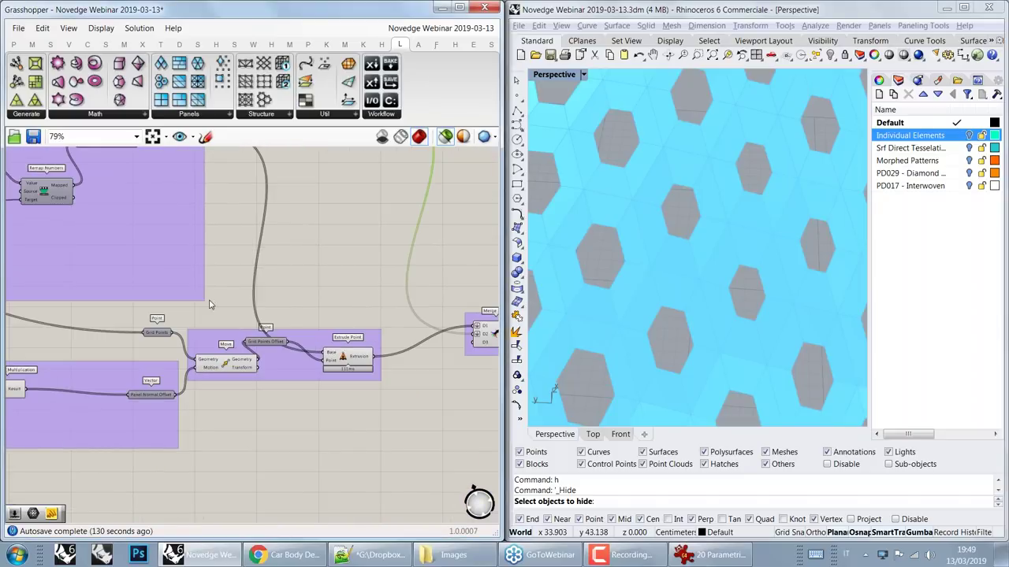
{"action": "right_click_drag", "start_coordinate": [244, 331], "coordinate": [359, 343]}
{"action": "right_click_drag", "start_coordinate": [304, 309], "coordinate": [362, 315]}
{"action": "right_click_drag", "start_coordinate": [365, 354], "coordinate": [279, 331]}
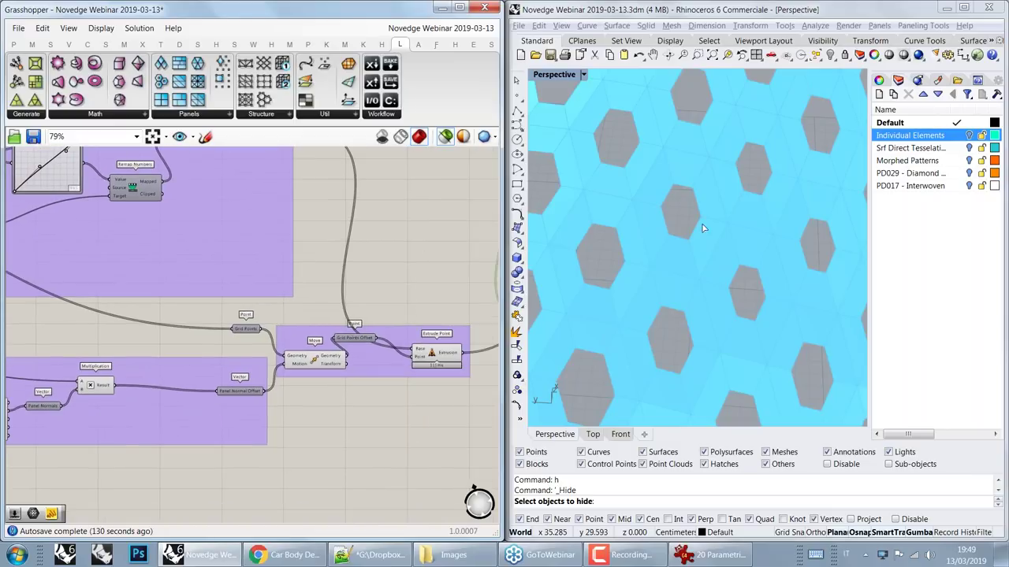
{"action": "left_click", "coordinate": [246, 329]}
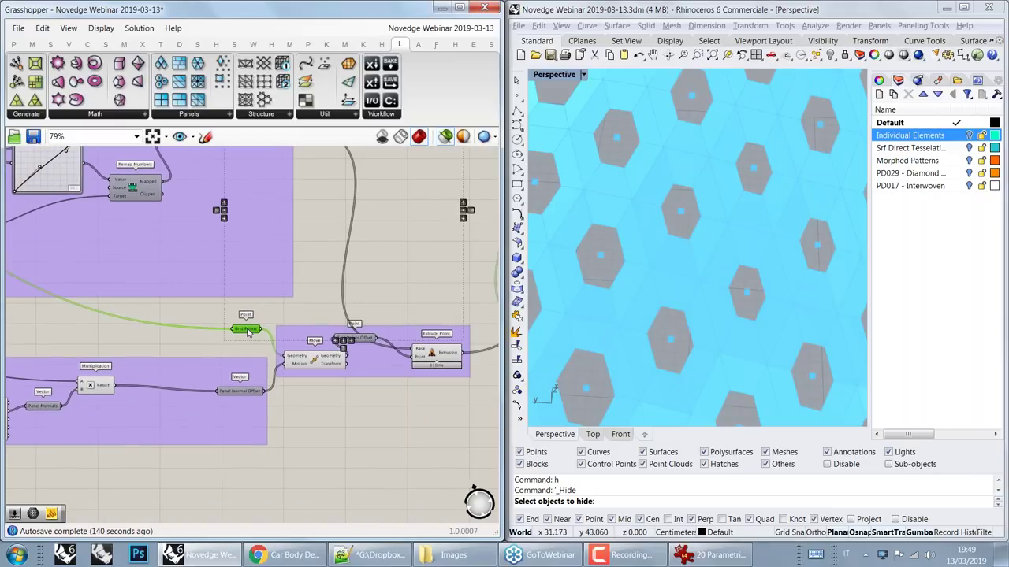
{"action": "left_click", "coordinate": [323, 359], "text": "shift"}
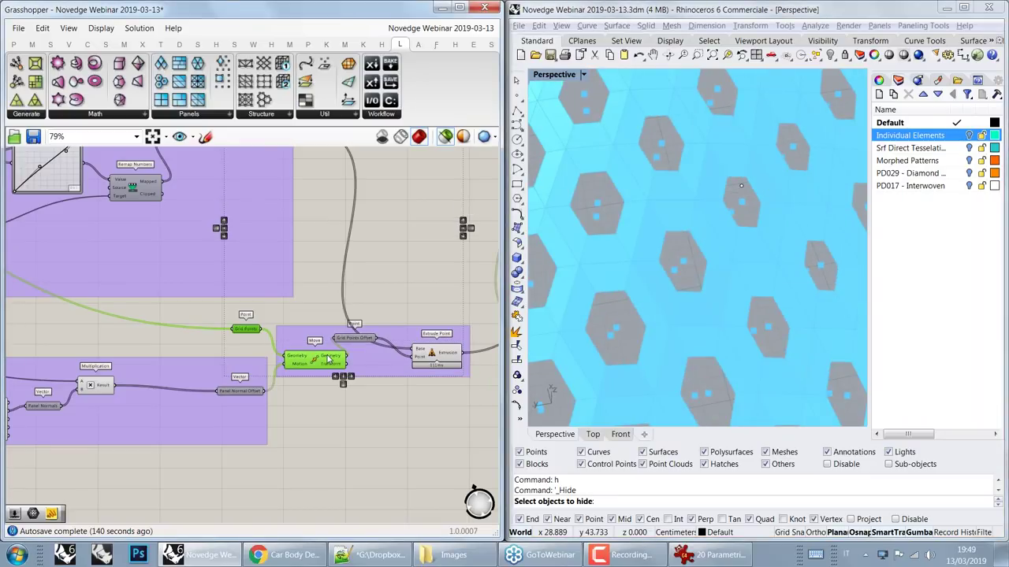
Step: Add the Extrude Point component to the preview and examine the pointed infill of the hexagonal openings
{"action": "mouse_move", "coordinate": [446, 357]}
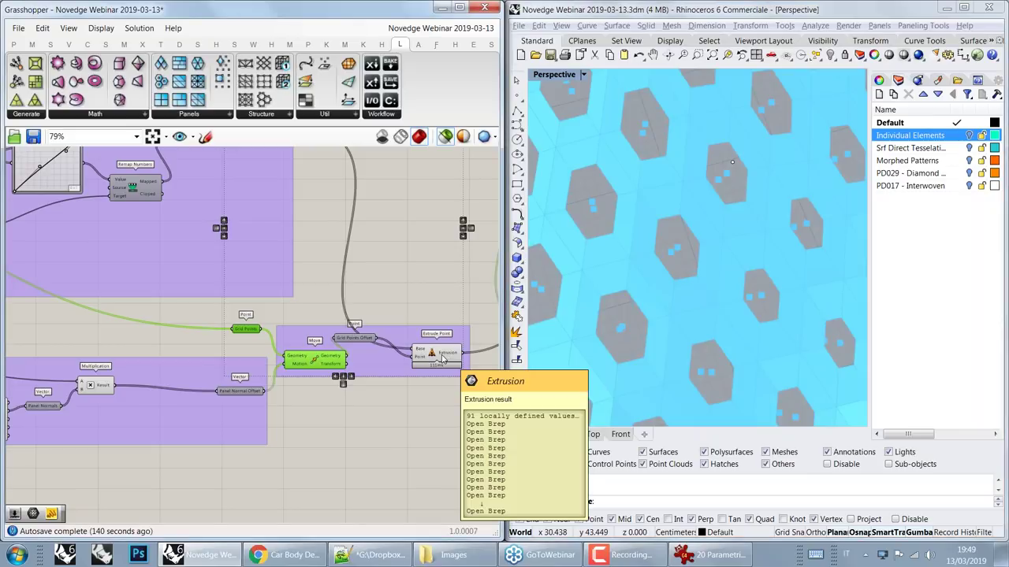
{"action": "left_click", "coordinate": [441, 359], "text": "shift"}
{"action": "scroll", "coordinate": [771, 220], "scroll_direction": "down", "scroll_amount": 10}
{"action": "scroll", "coordinate": [769, 222], "scroll_direction": "up", "scroll_amount": 6}
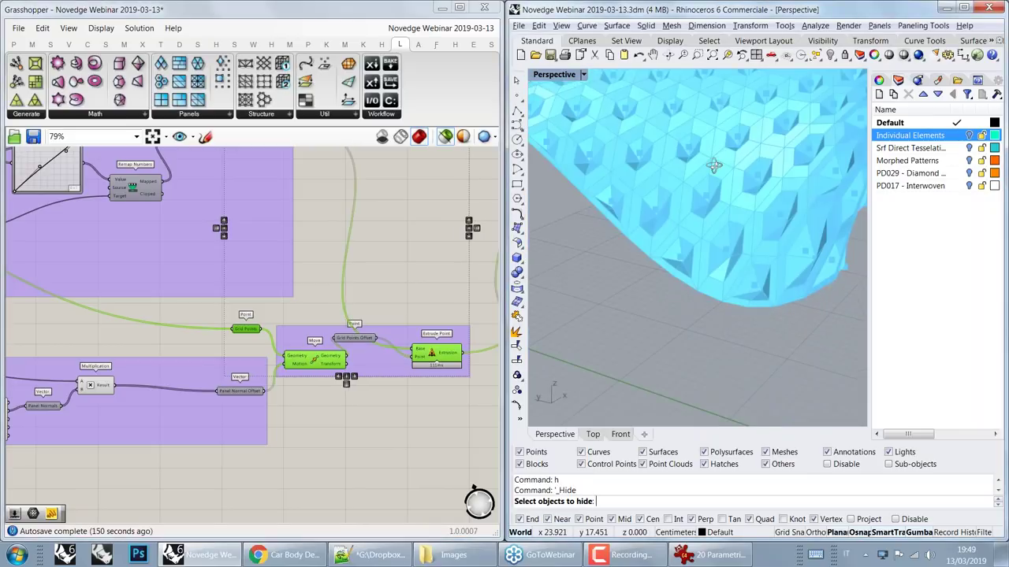
Step: Switch to IrfanView's fading hexagonal pattern image and temporarily mark its fade with a curve across the top and three downward arrows
{"action": "right_click_drag", "start_coordinate": [757, 225], "coordinate": [618, 221], "text": "shift"}
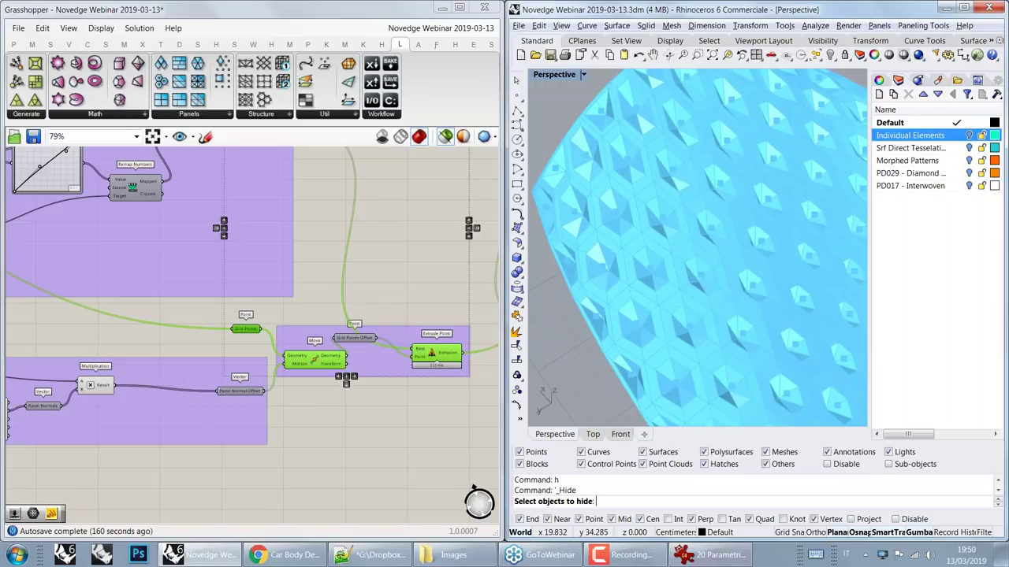
{"action": "left_click", "coordinate": [713, 555]}
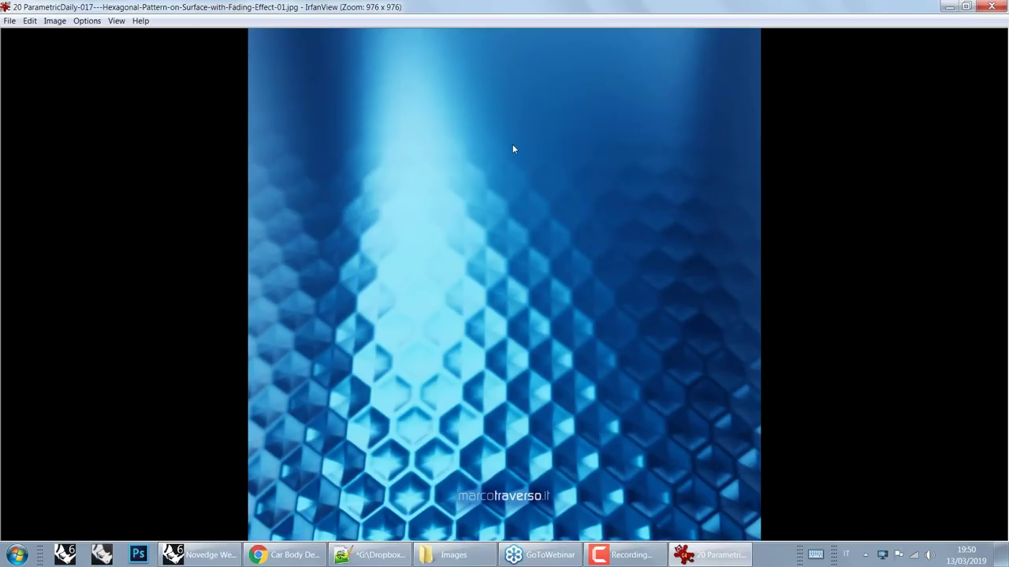
{"action": "left_click", "coordinate": [512, 47]}
{"action": "left_click_drag", "start_coordinate": [509, 103], "coordinate": [505, 98]}
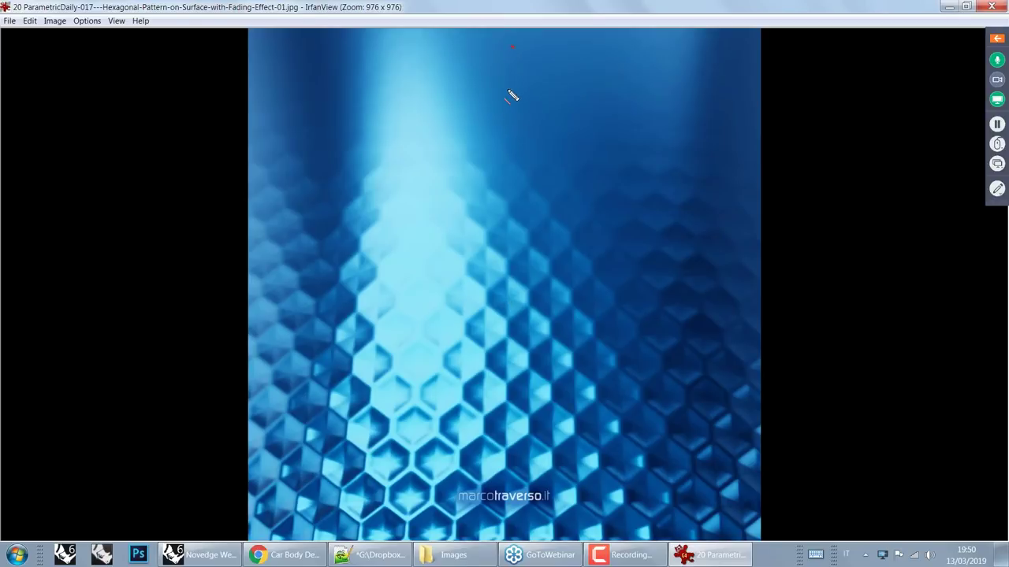
{"action": "mouse_move", "coordinate": [509, 63]}
{"action": "left_mouse_down"}
{"action": "mouse_move", "coordinate": [523, 415]}
{"action": "mouse_move", "coordinate": [539, 386]}
{"action": "left_mouse_up"}
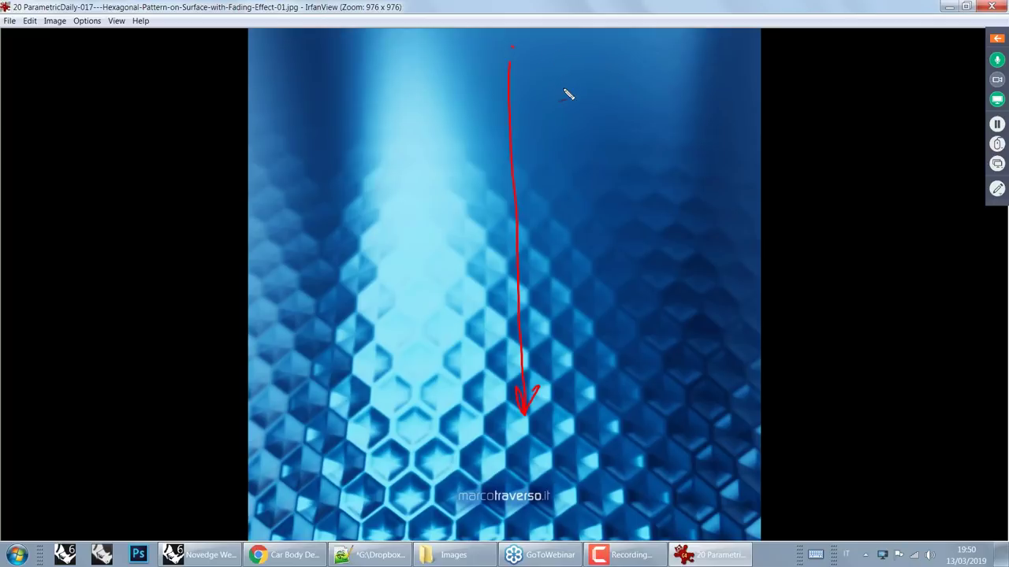
{"action": "left_click_drag", "start_coordinate": [578, 148], "coordinate": [584, 426]}
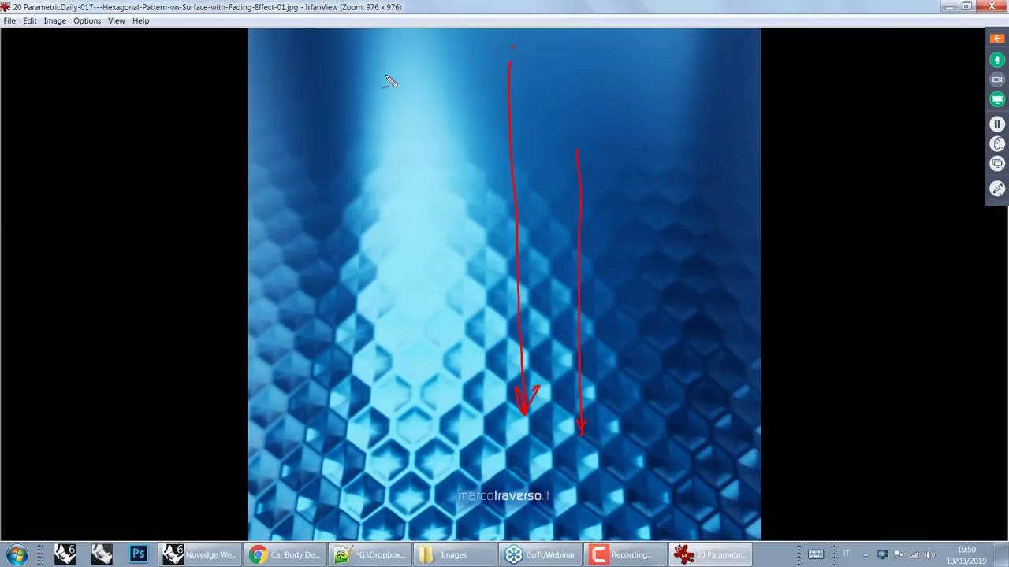
{"action": "mouse_move", "coordinate": [234, 57]}
{"action": "left_mouse_down"}
{"action": "mouse_move", "coordinate": [477, 42]}
{"action": "mouse_move", "coordinate": [765, 69]}
{"action": "left_mouse_up"}
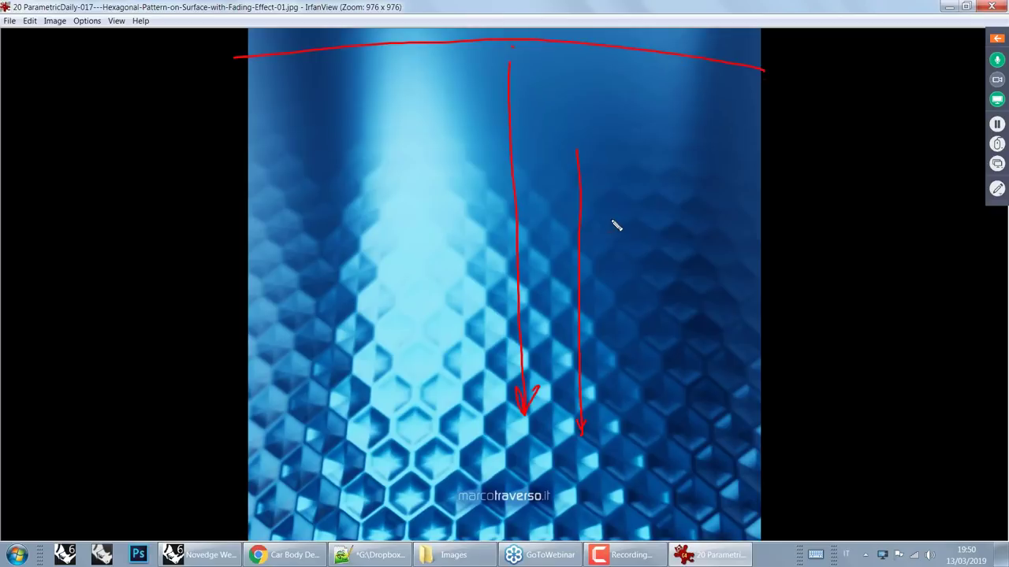
{"action": "left_click_drag", "start_coordinate": [654, 75], "coordinate": [646, 402]}
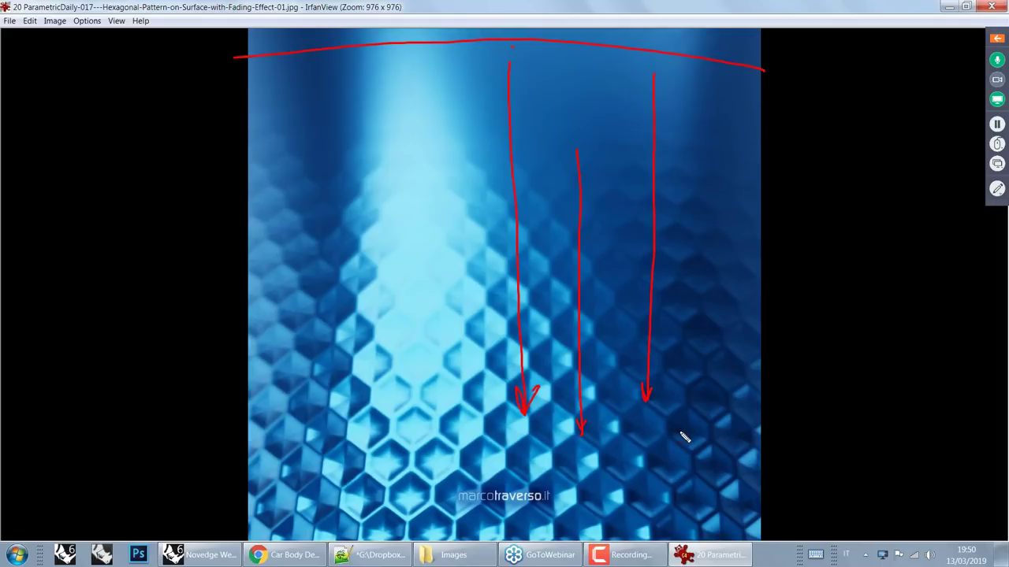
{"action": "key", "text": "Escape"}
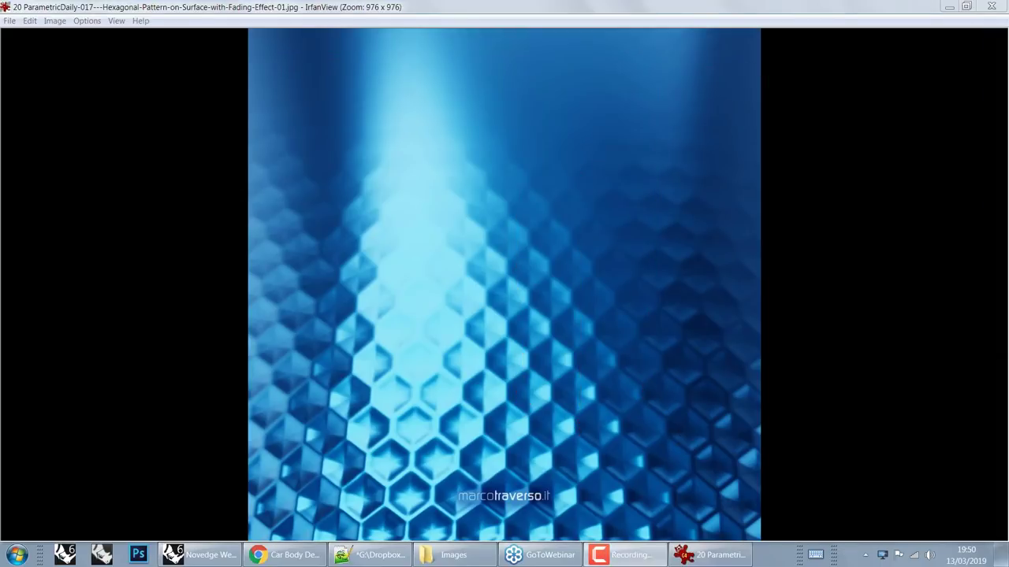
Step: Switch back to Grasshopper and Rhino, preview the Brep in the Converted to Mesh group, and examine the lofted hexagonal frame from several angles
{"action": "left_click", "coordinate": [208, 559]}
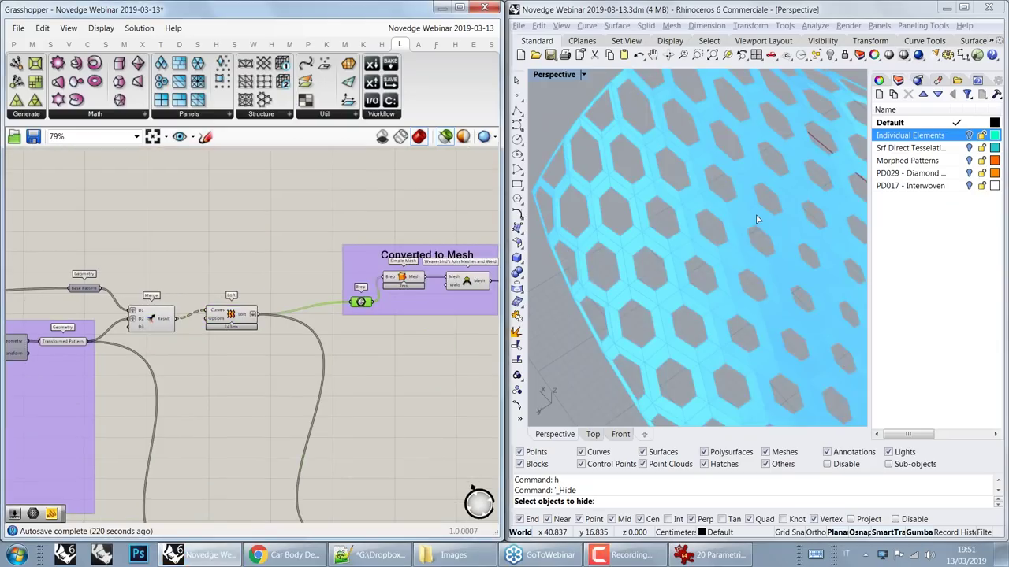
{"action": "right_click_drag", "start_coordinate": [755, 219], "coordinate": [721, 235]}
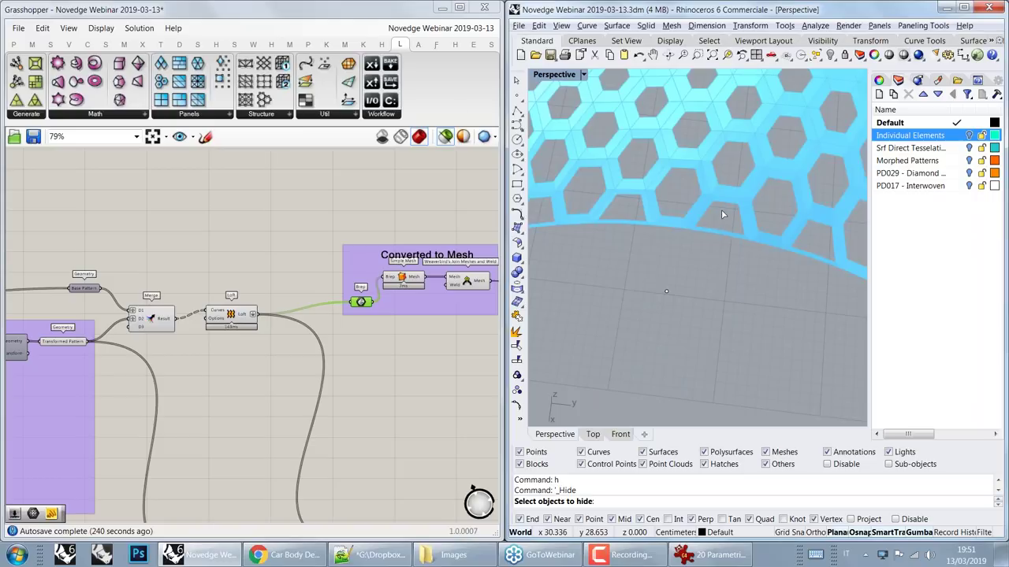
{"action": "scroll", "coordinate": [730, 289], "scroll_direction": "down", "scroll_amount": 5}
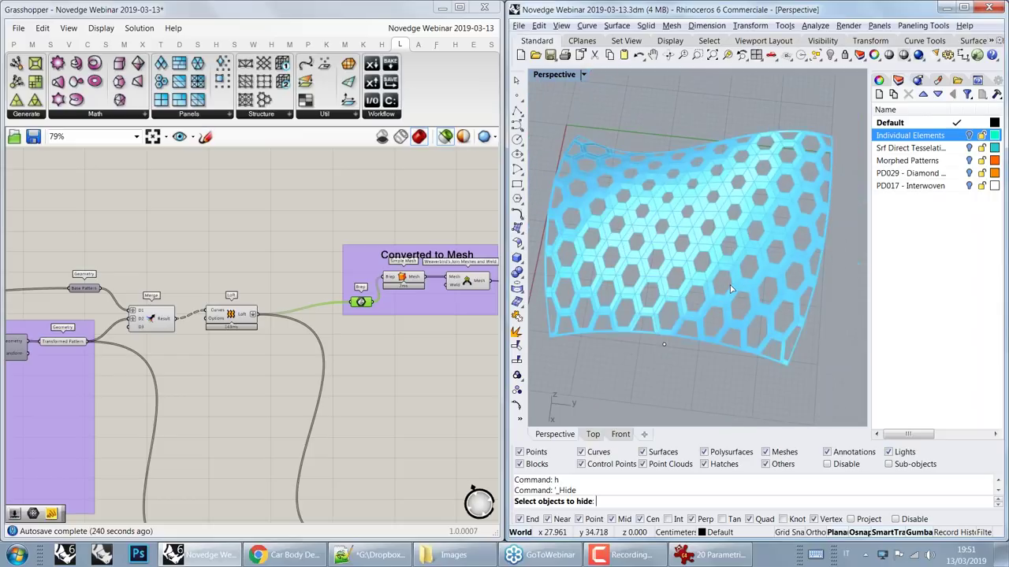
{"action": "scroll", "coordinate": [730, 290], "scroll_direction": "up", "scroll_amount": 4}
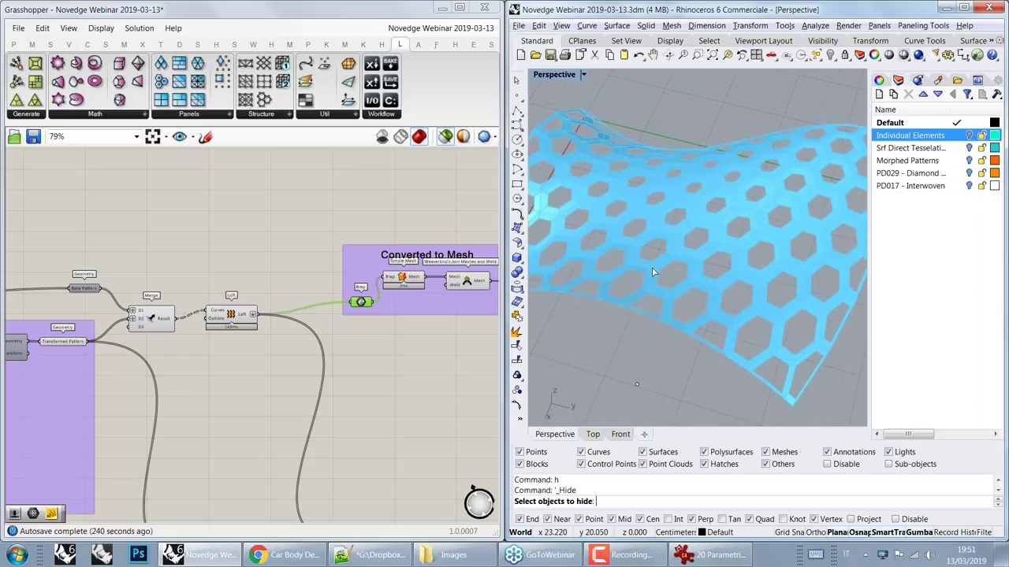
{"action": "right_click_drag", "start_coordinate": [652, 272], "coordinate": [695, 288]}
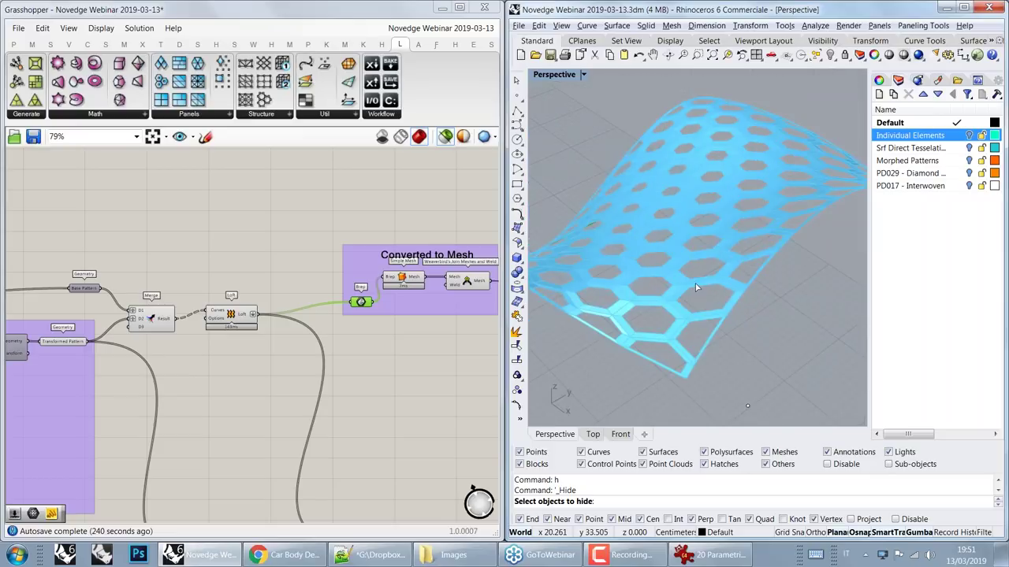
{"action": "scroll", "coordinate": [696, 287], "scroll_direction": "up", "scroll_amount": 5}
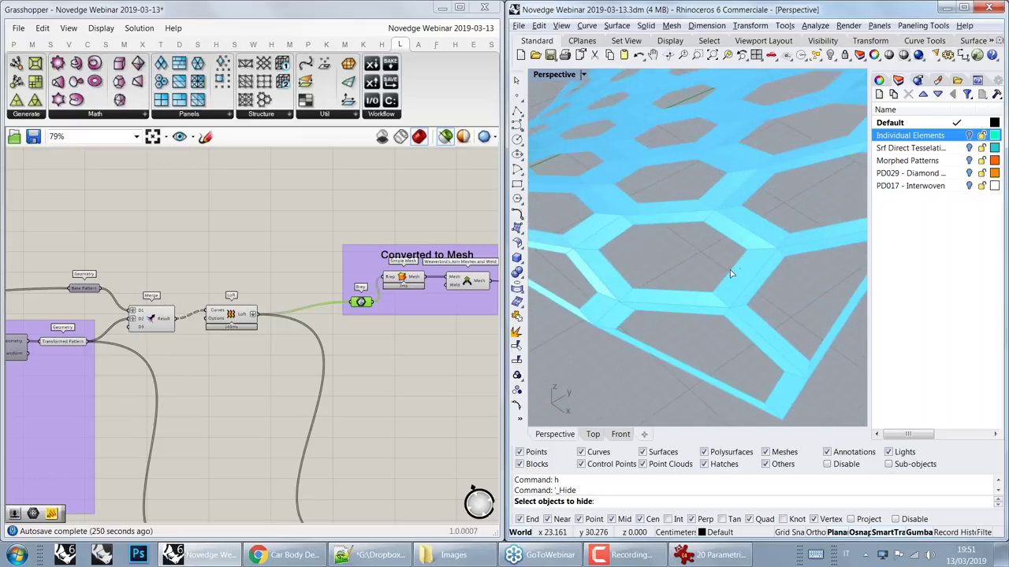
Step: Preview the Simple Mesh output and the joined mesh from Weaverbird's Join Meshes and Weld, and display the Weaverbird component set
{"action": "left_click", "coordinate": [406, 279]}
{"action": "left_click", "coordinate": [406, 279]}
{"action": "scroll", "coordinate": [407, 279], "scroll_direction": "up", "scroll_amount": 3}
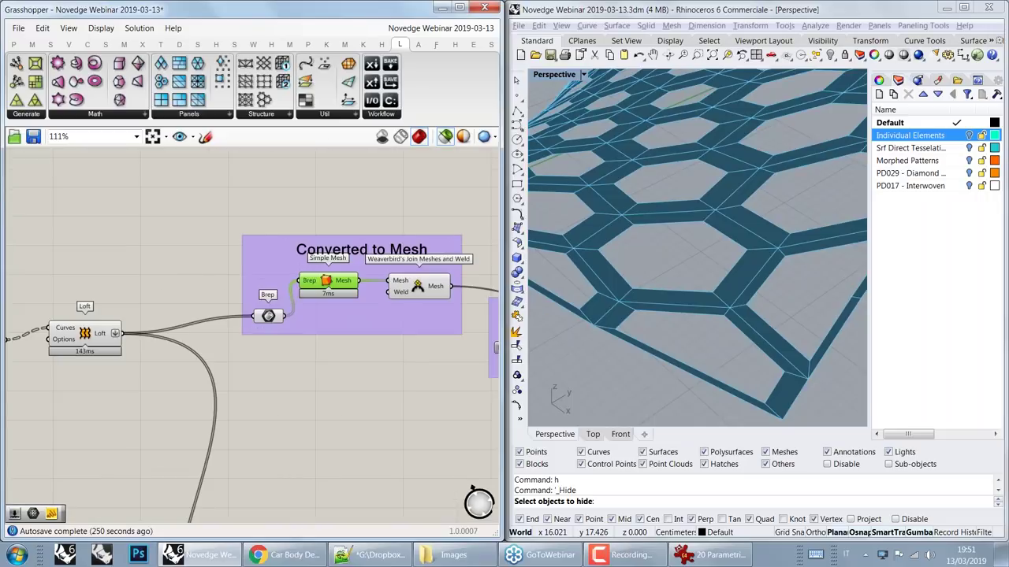
{"action": "left_click", "coordinate": [418, 286]}
{"action": "scroll", "coordinate": [718, 240], "scroll_direction": "down", "scroll_amount": 8}
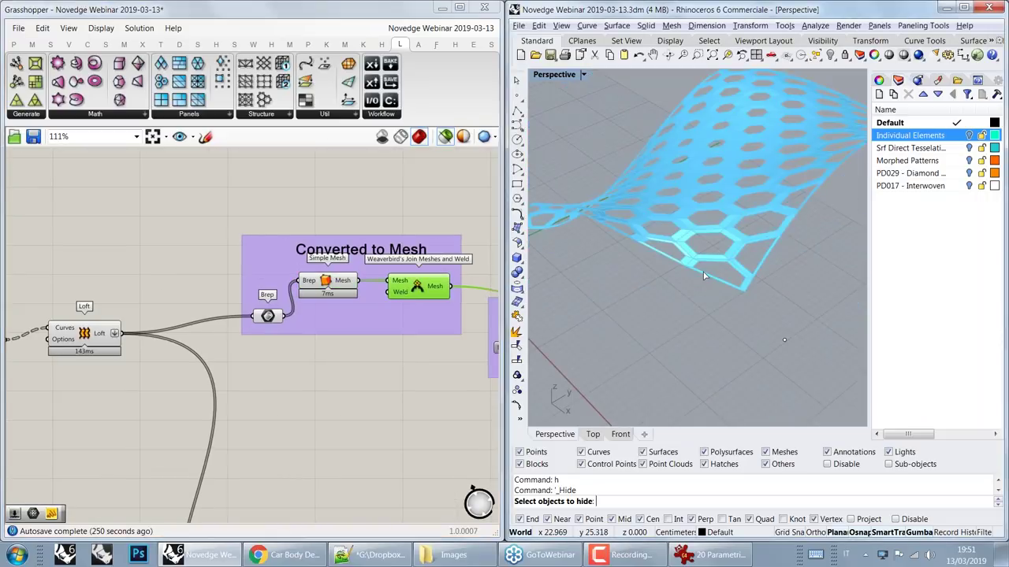
{"action": "right_click_drag", "start_coordinate": [703, 272], "coordinate": [682, 288]}
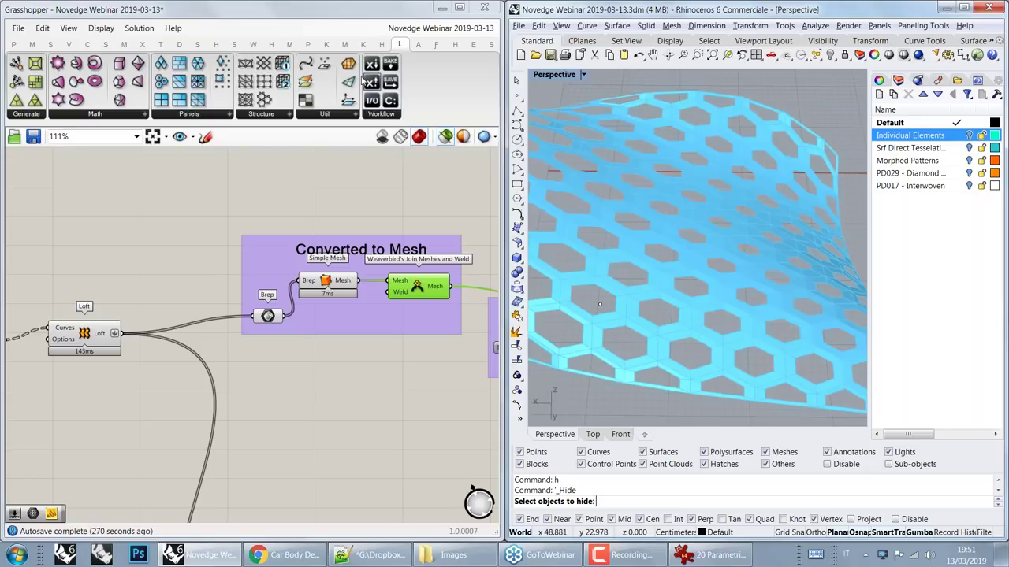
{"action": "left_click", "coordinate": [256, 49]}
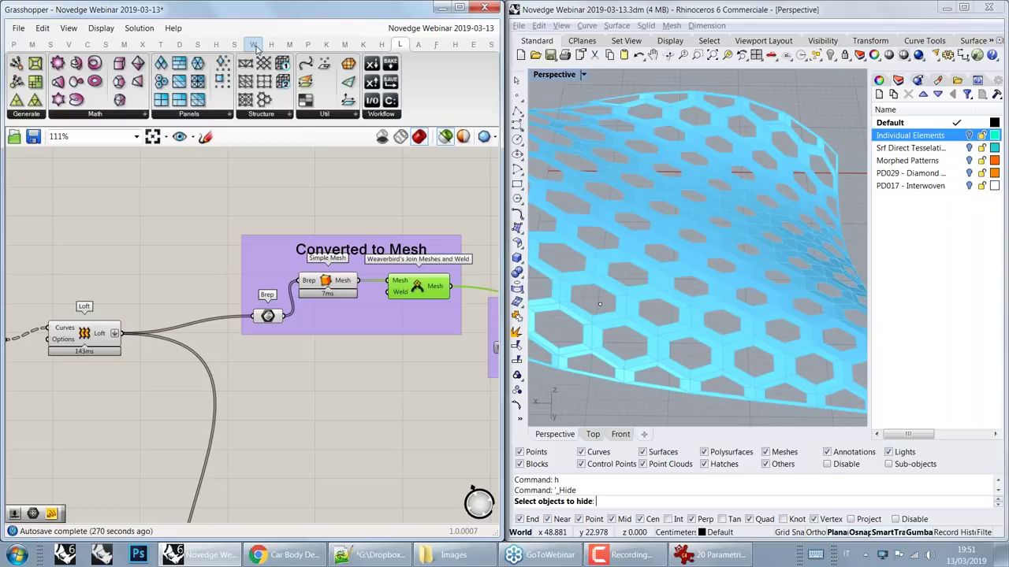
{"action": "left_click", "coordinate": [254, 45]}
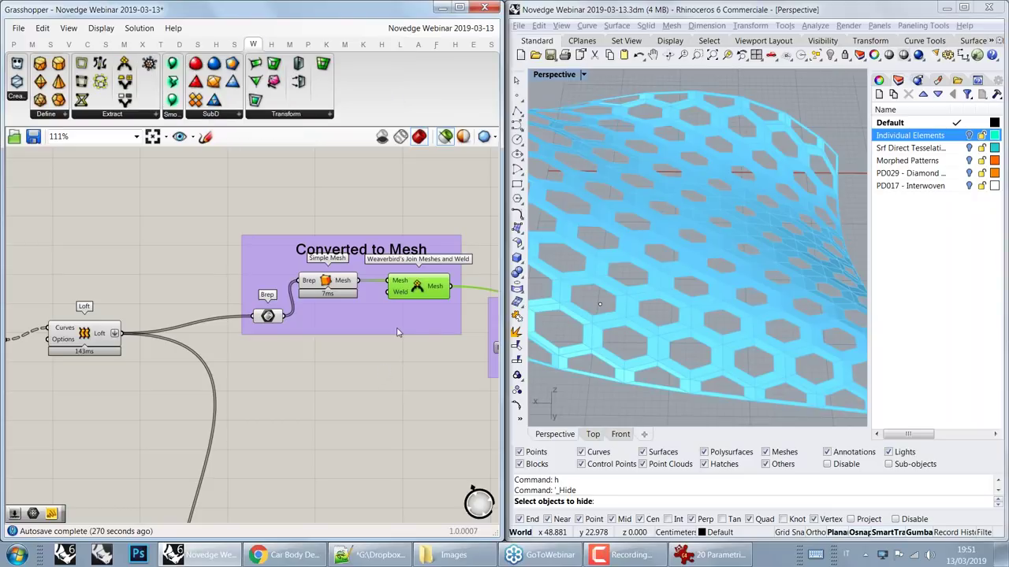
Step: Preview Weaverbird's Mesh Thicken in the Thicken group and examine the thickened hexagonal frame
{"action": "right_click_drag", "start_coordinate": [439, 338], "coordinate": [187, 278]}
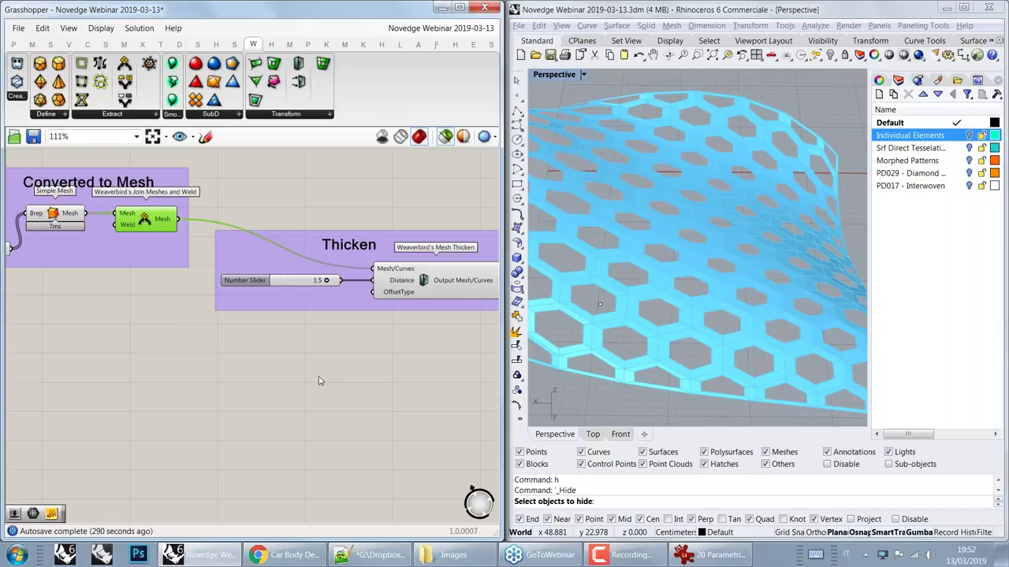
{"action": "right_click_drag", "start_coordinate": [387, 276], "coordinate": [234, 275]}
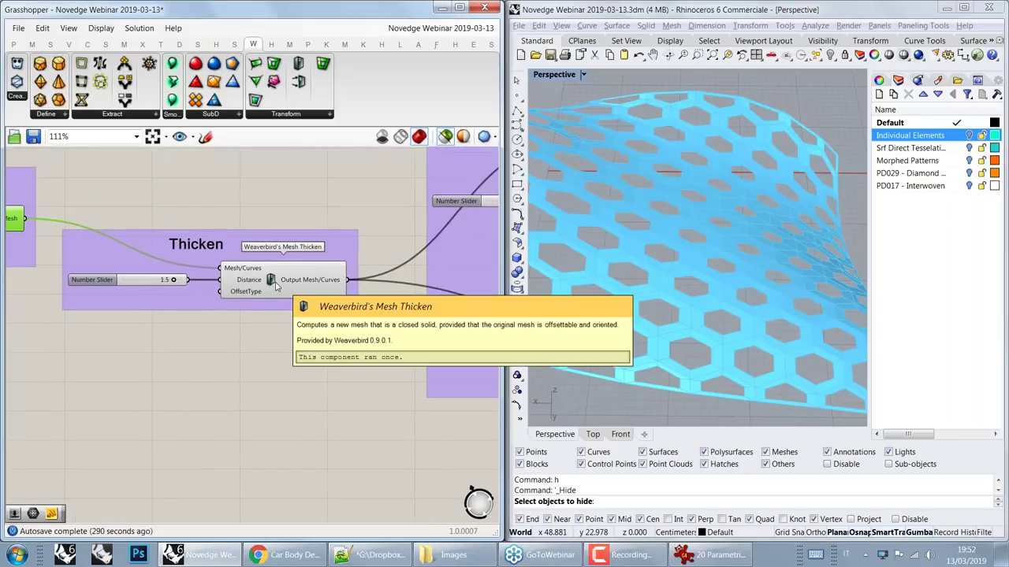
{"action": "left_click", "coordinate": [276, 282]}
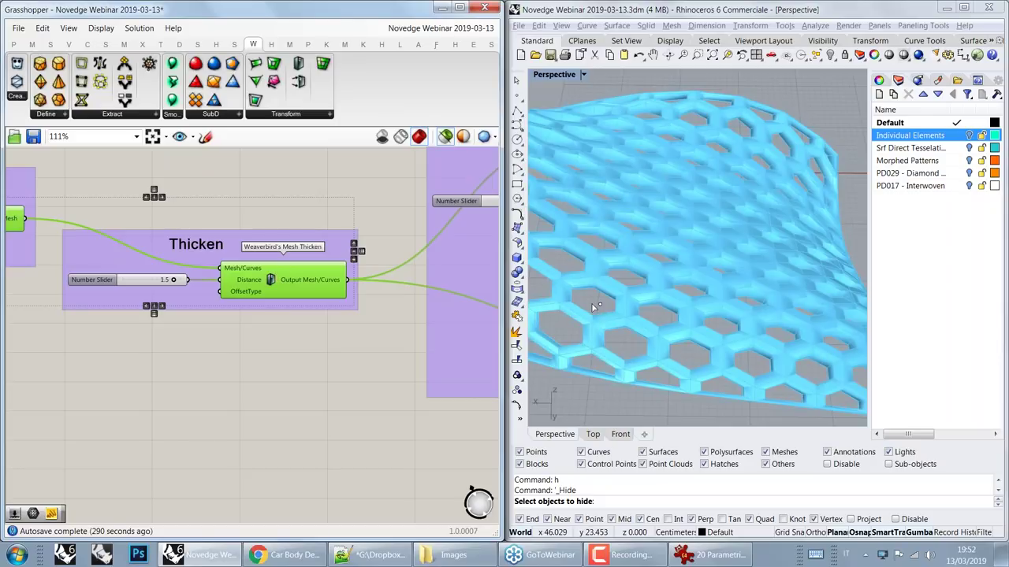
{"action": "right_click_drag", "start_coordinate": [593, 308], "coordinate": [731, 251]}
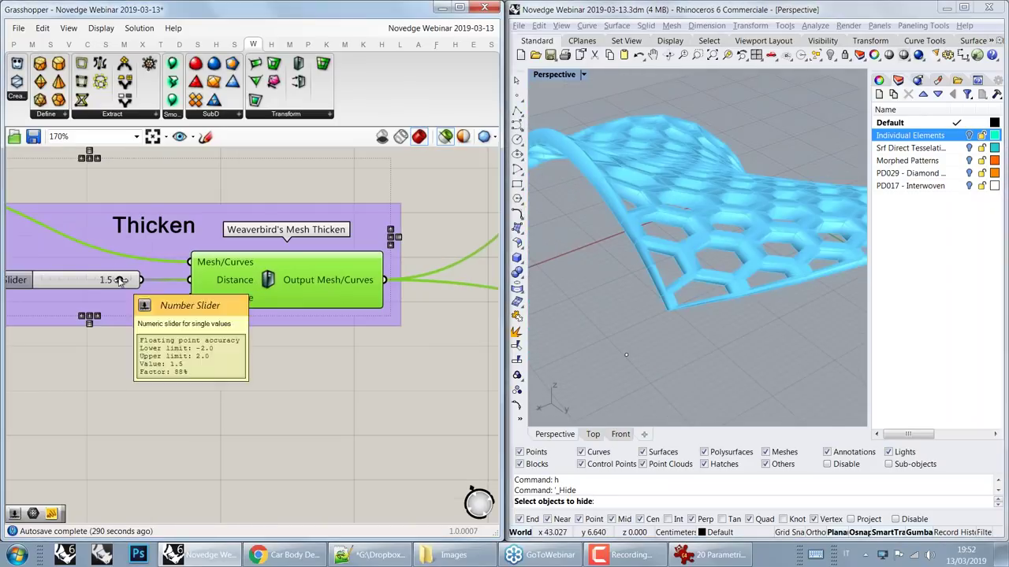
Step: Set the Distance slider of Weaverbird's Mesh Thicken to 0.9
{"action": "mouse_move", "coordinate": [119, 280]}
{"action": "left_mouse_down"}
{"action": "mouse_move", "coordinate": [92, 283]}
{"action": "mouse_move", "coordinate": [110, 289]}
{"action": "left_mouse_up"}
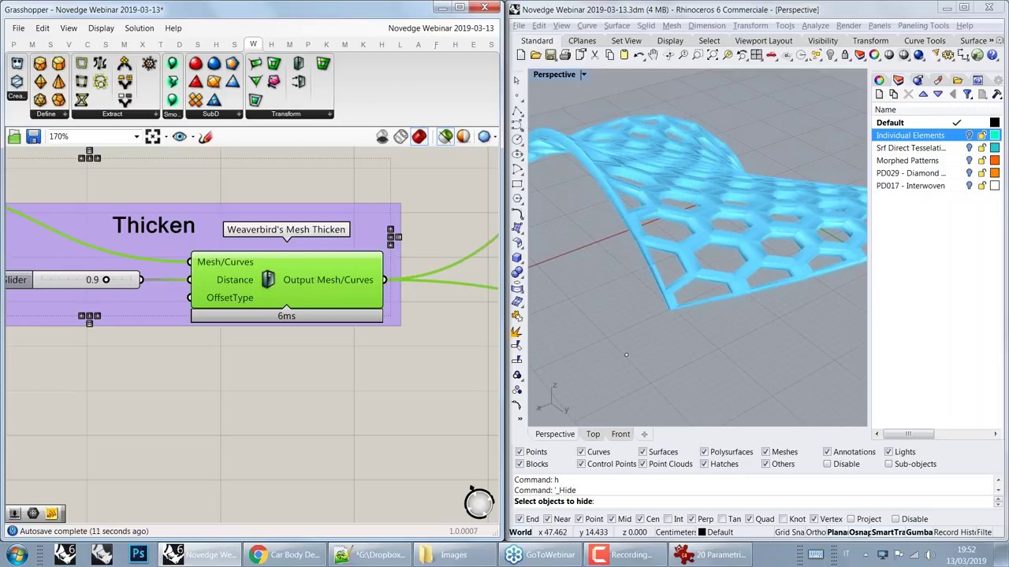
{"action": "right_click_drag", "start_coordinate": [310, 318], "coordinate": [311, 320]}
{"action": "scroll", "coordinate": [277, 333], "scroll_direction": "up", "scroll_amount": 2}
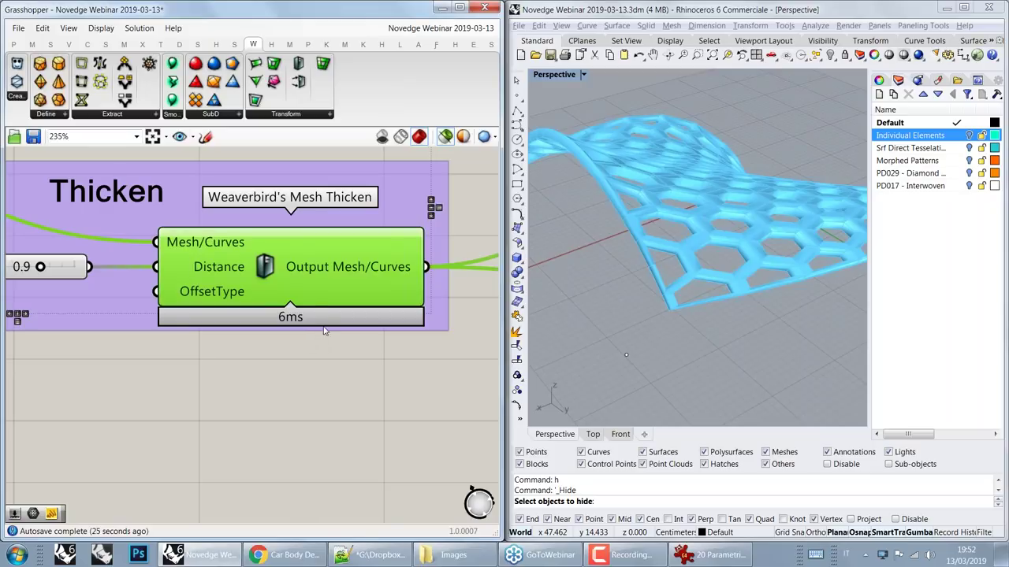
{"action": "scroll", "coordinate": [344, 325], "scroll_direction": "down", "scroll_amount": 8}
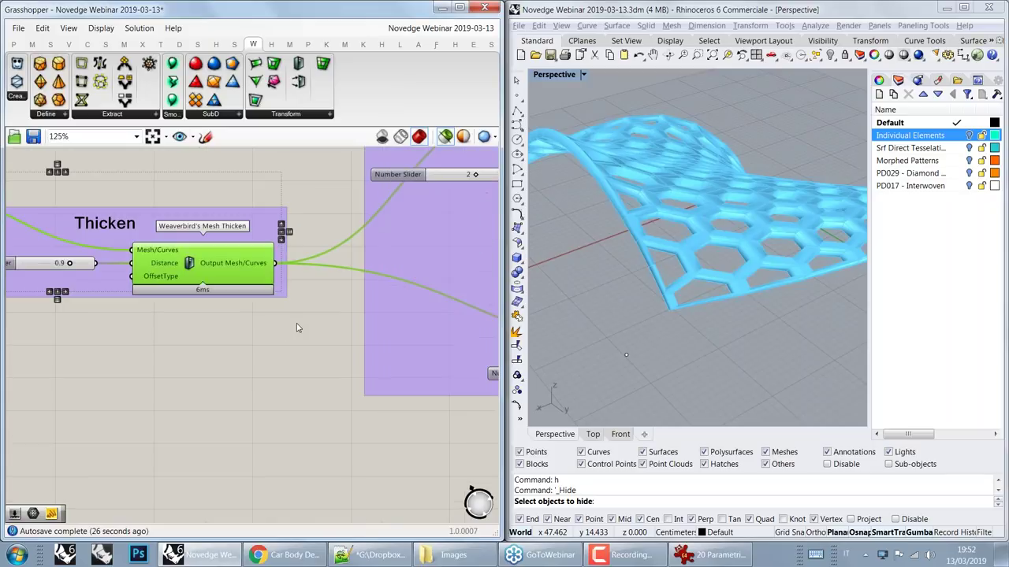
Step: Preview Weaverbird's Catmull-Clark Subdivision in the Mesh Subdivisions group and examine the smoothed openings up close
{"action": "right_click_drag", "start_coordinate": [331, 350], "coordinate": [176, 354]}
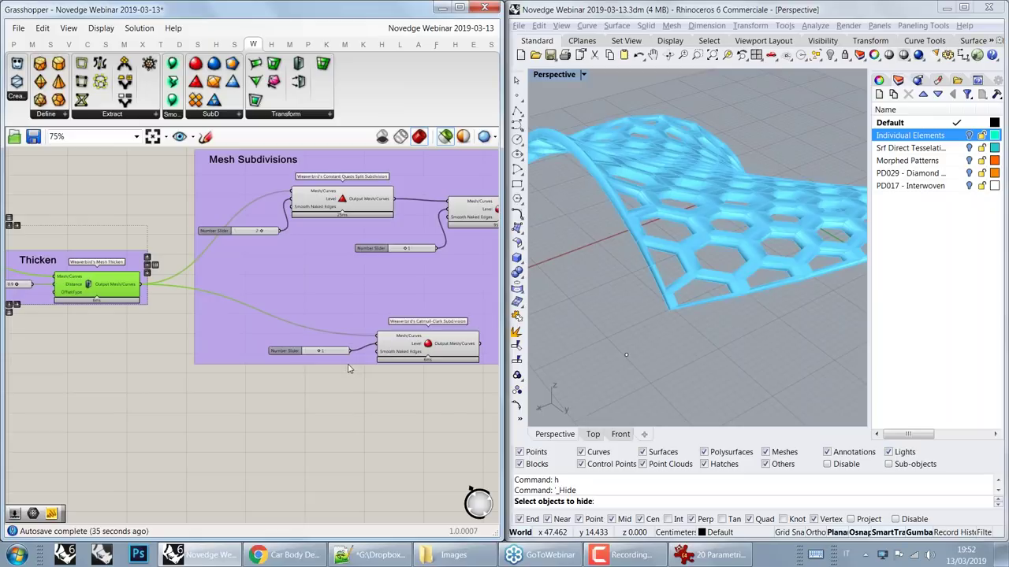
{"action": "left_click", "coordinate": [427, 344]}
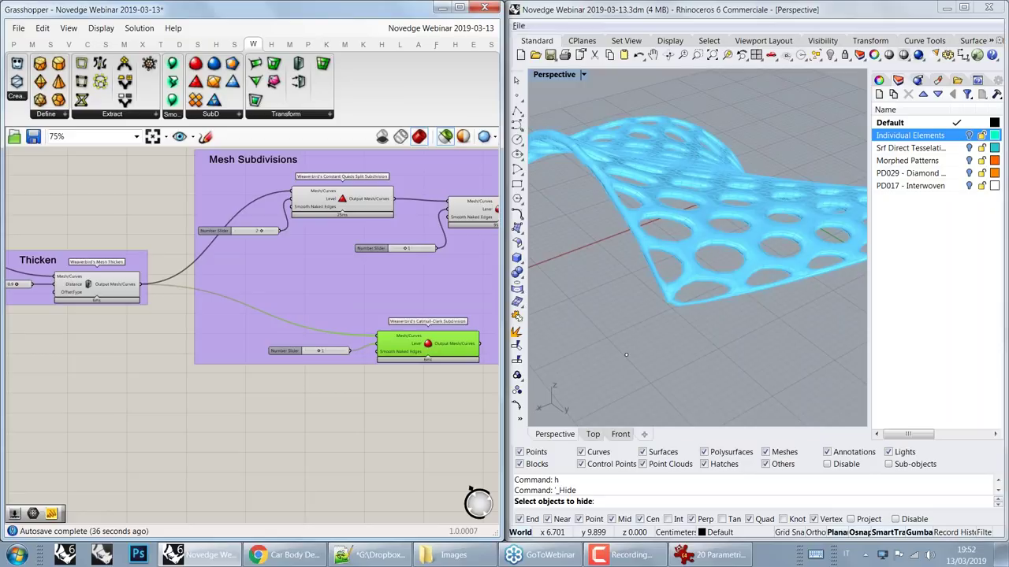
{"action": "right_click_drag", "start_coordinate": [766, 202], "coordinate": [720, 272]}
{"action": "scroll", "coordinate": [606, 336], "scroll_direction": "up", "scroll_amount": 3}
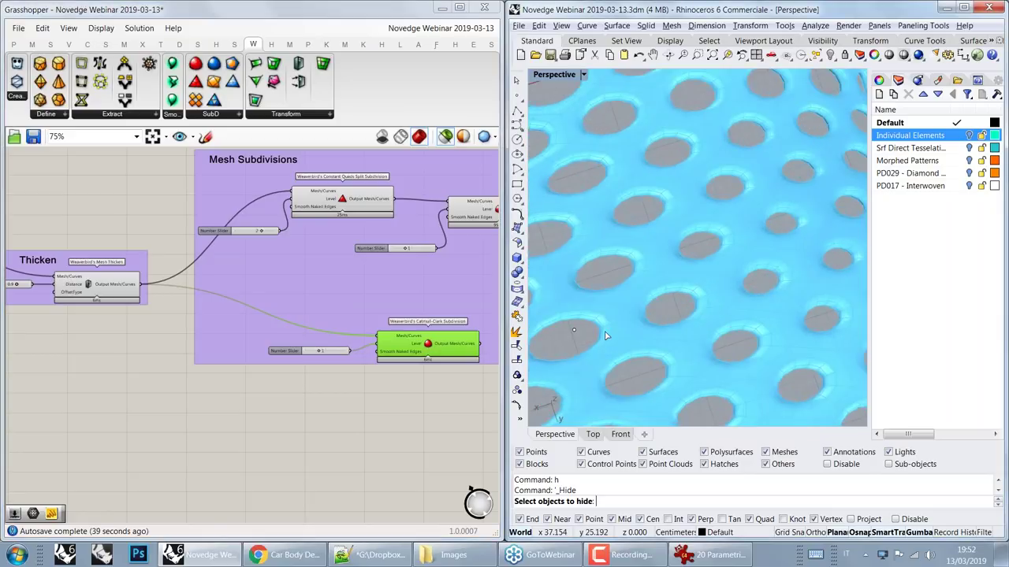
Step: In the Mesh Subdivision Example group, preview the Mesh Box and compare it with its Catmull-Clark subdivided copy
{"action": "right_click_drag", "start_coordinate": [331, 457], "coordinate": [270, 220]}
{"action": "right_click_drag", "start_coordinate": [237, 388], "coordinate": [317, 324]}
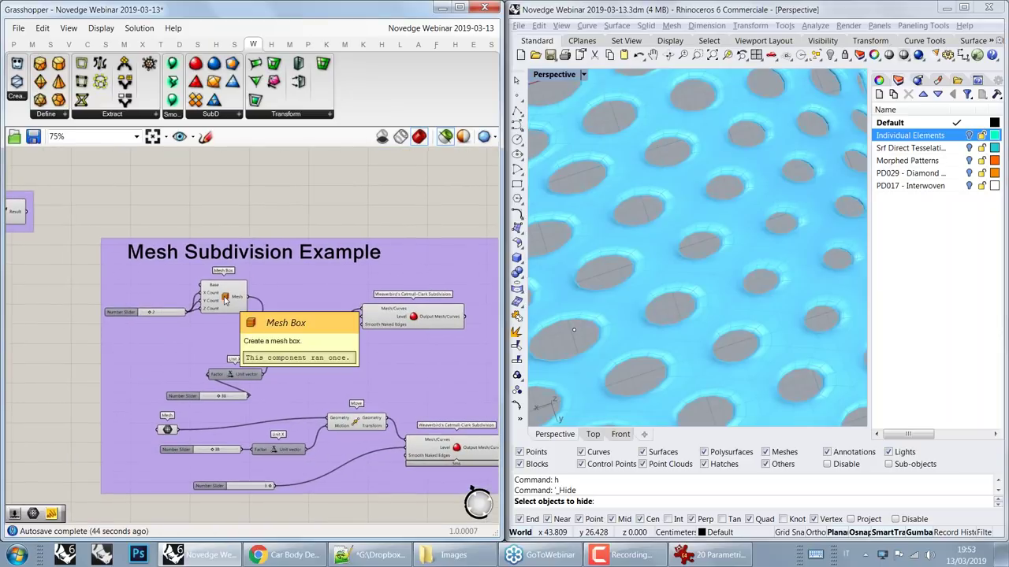
{"action": "left_click", "coordinate": [224, 298]}
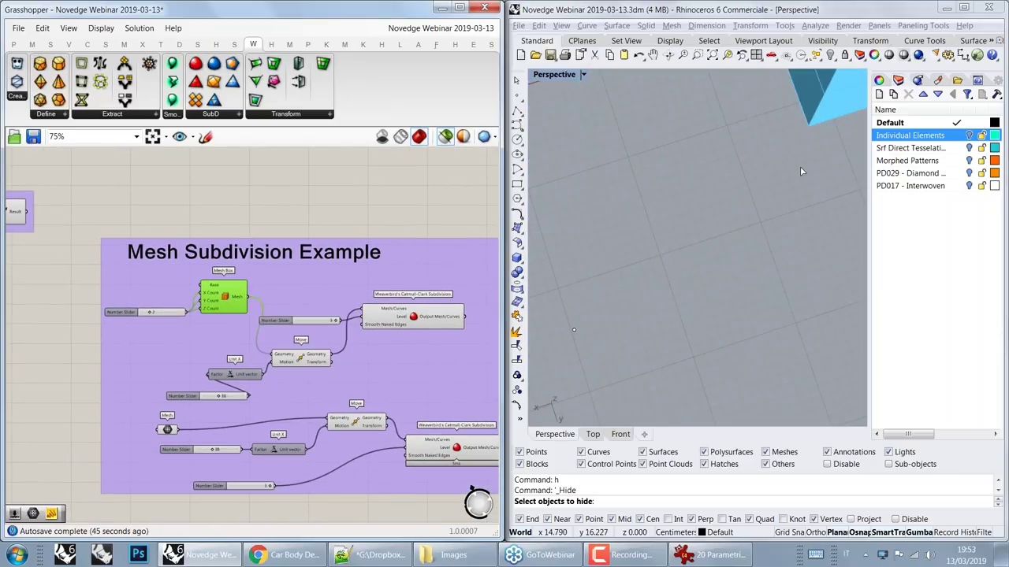
{"action": "right_click_drag", "start_coordinate": [799, 167], "coordinate": [725, 252], "text": "shift"}
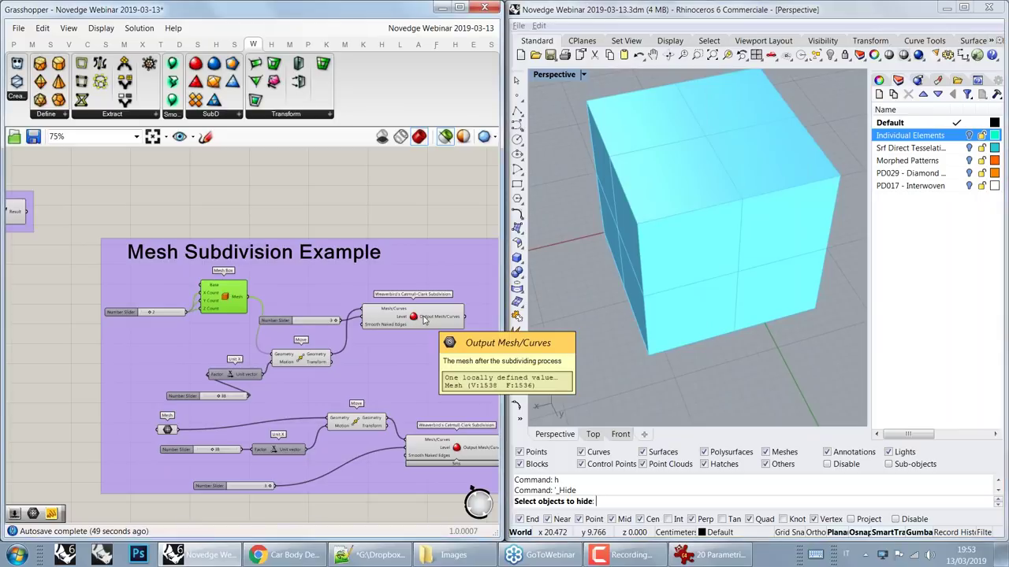
{"action": "left_click", "coordinate": [424, 318]}
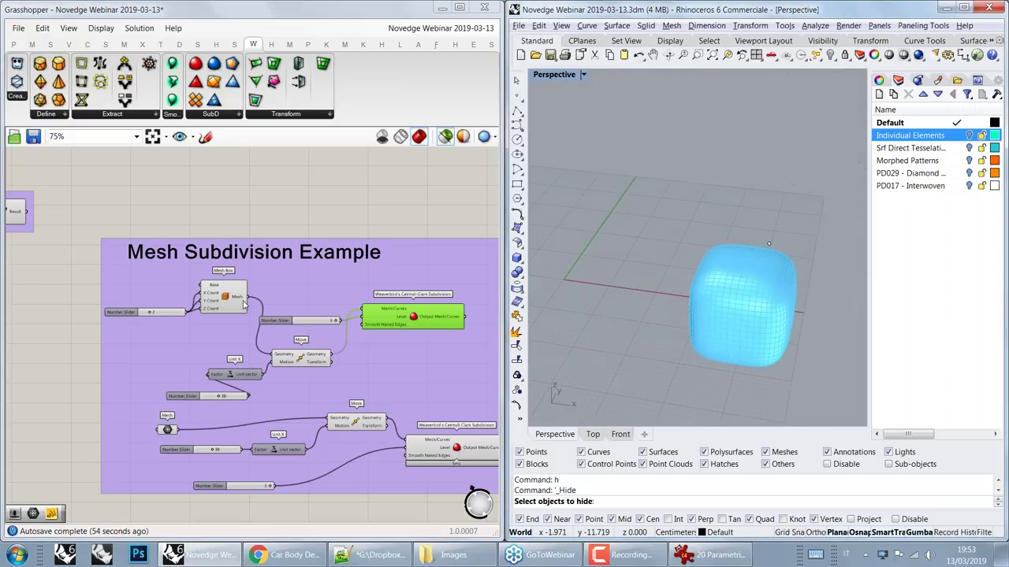
{"action": "left_click", "coordinate": [242, 304], "text": "shift"}
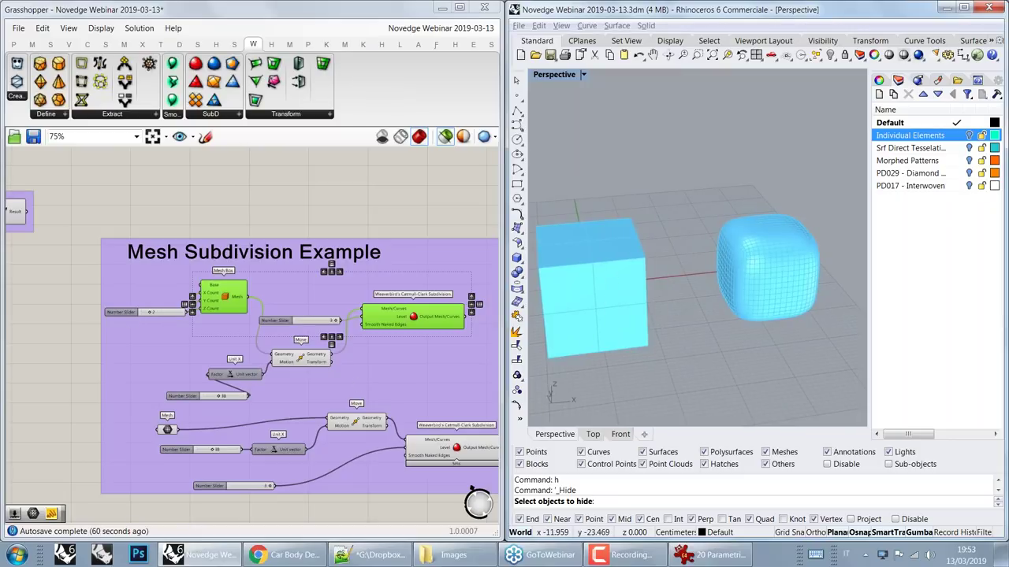
Step: Set the slider feeding the Mesh Box's X, Y and Z counts to 1
{"action": "scroll", "coordinate": [145, 312], "scroll_direction": "up", "scroll_amount": 3}
{"action": "left_click_drag", "start_coordinate": [158, 321], "coordinate": [144, 321]}
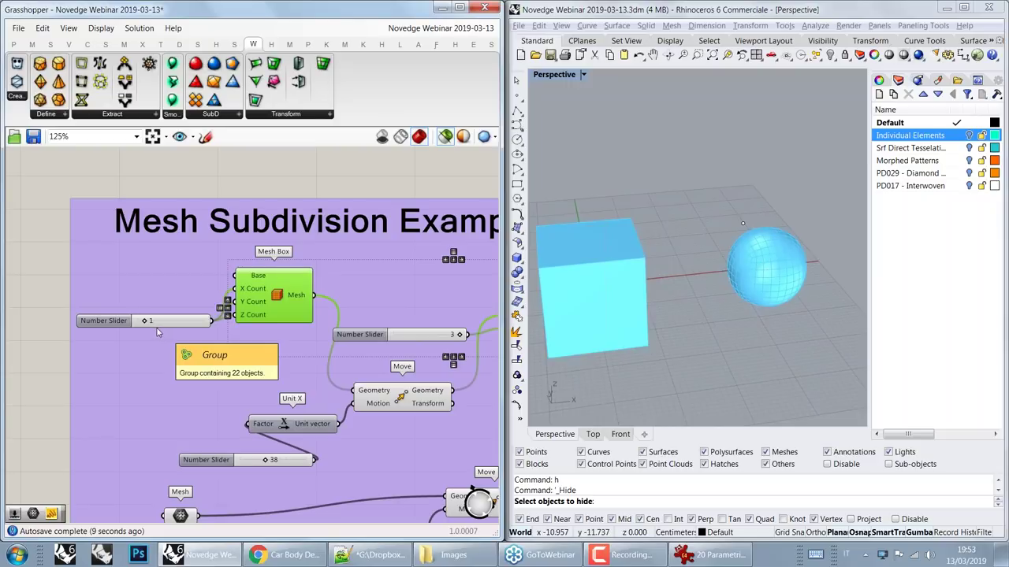
Step: Set the slider feeding the Mesh Box's X, Y and Z counts to 4
{"action": "left_click_drag", "start_coordinate": [148, 322], "coordinate": [165, 322]}
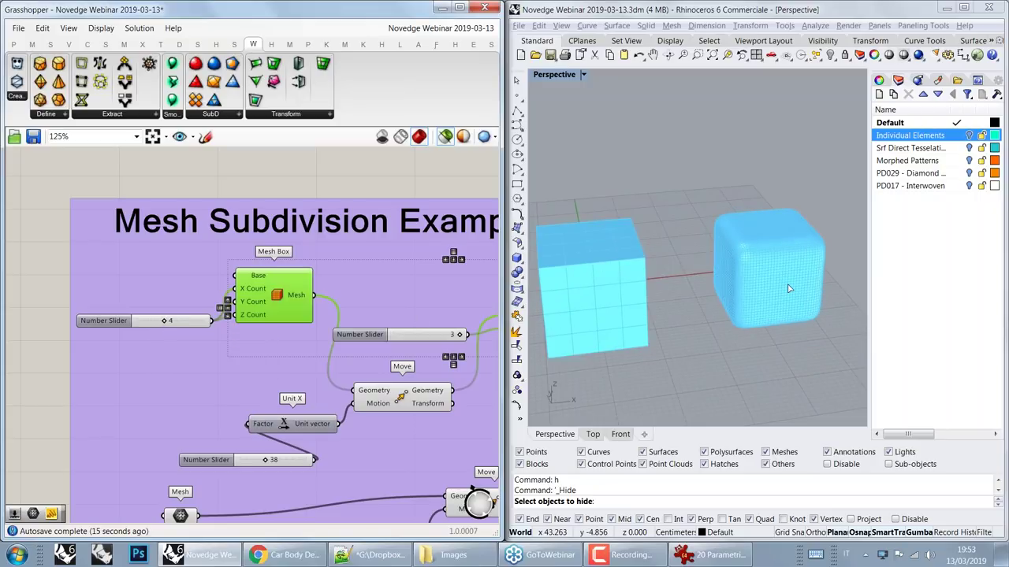
{"action": "right_click_drag", "start_coordinate": [788, 289], "coordinate": [703, 265]}
{"action": "scroll", "coordinate": [704, 265], "scroll_direction": "up", "scroll_amount": 2}
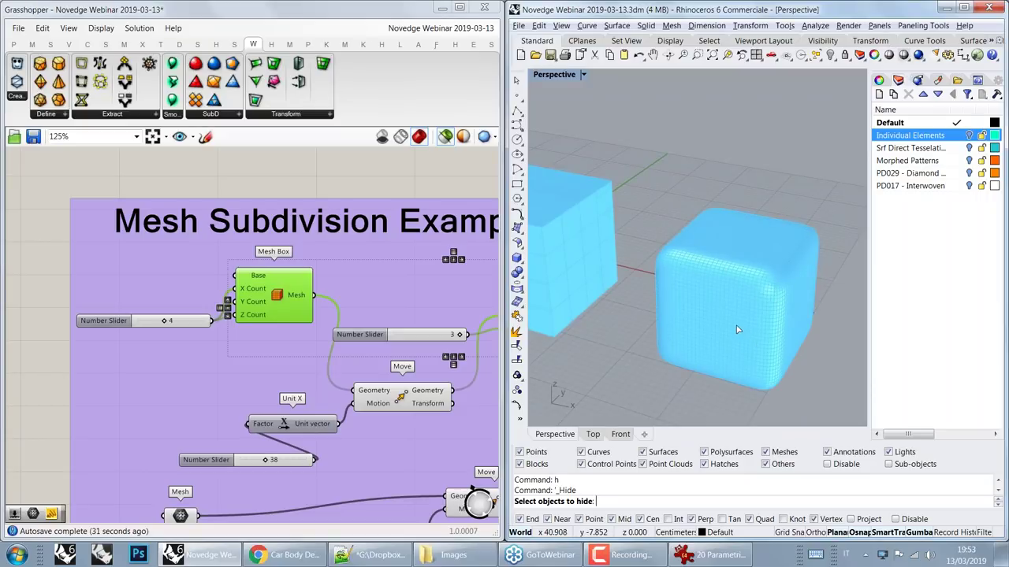
Step: Compare the Mesh Box's face divisions with the rounded edges and corners of its Catmull-Clark subdivided copy from several angles
{"action": "scroll", "coordinate": [812, 312], "scroll_direction": "down", "scroll_amount": 2}
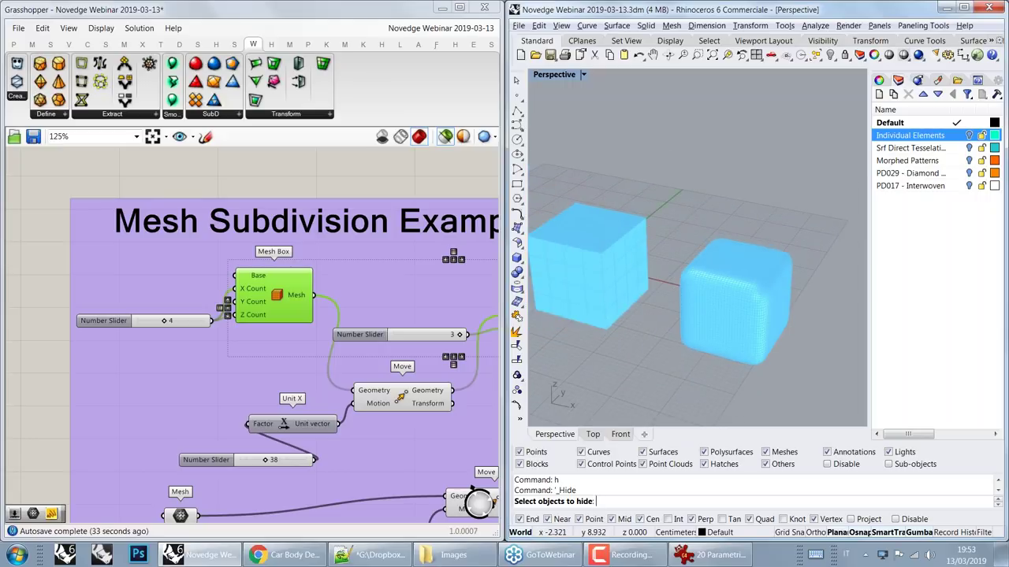
{"action": "scroll", "coordinate": [625, 213], "scroll_direction": "up", "scroll_amount": 2}
{"action": "scroll", "coordinate": [625, 213], "scroll_direction": "up", "scroll_amount": 1}
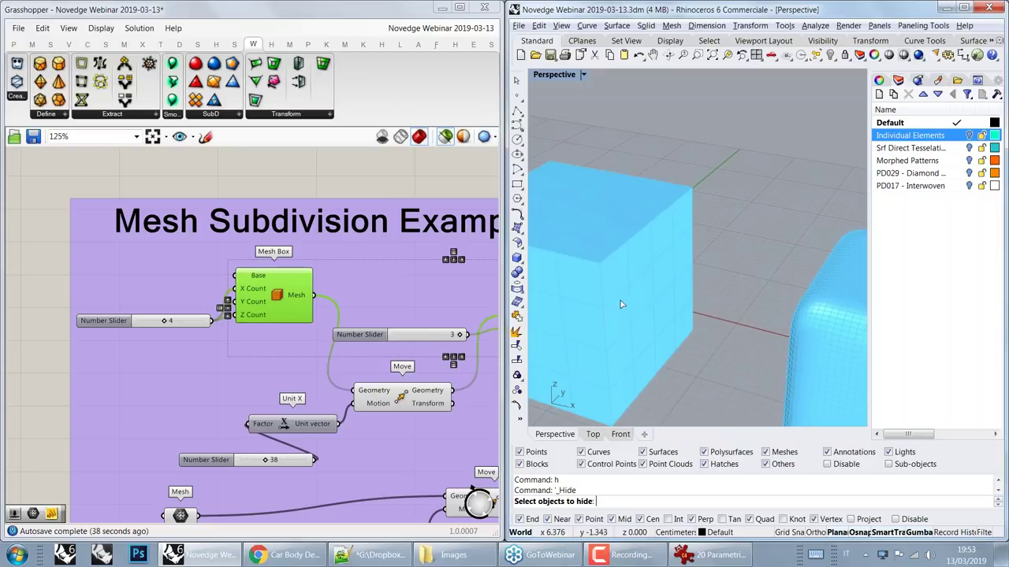
{"action": "scroll", "coordinate": [643, 289], "scroll_direction": "down", "scroll_amount": 1}
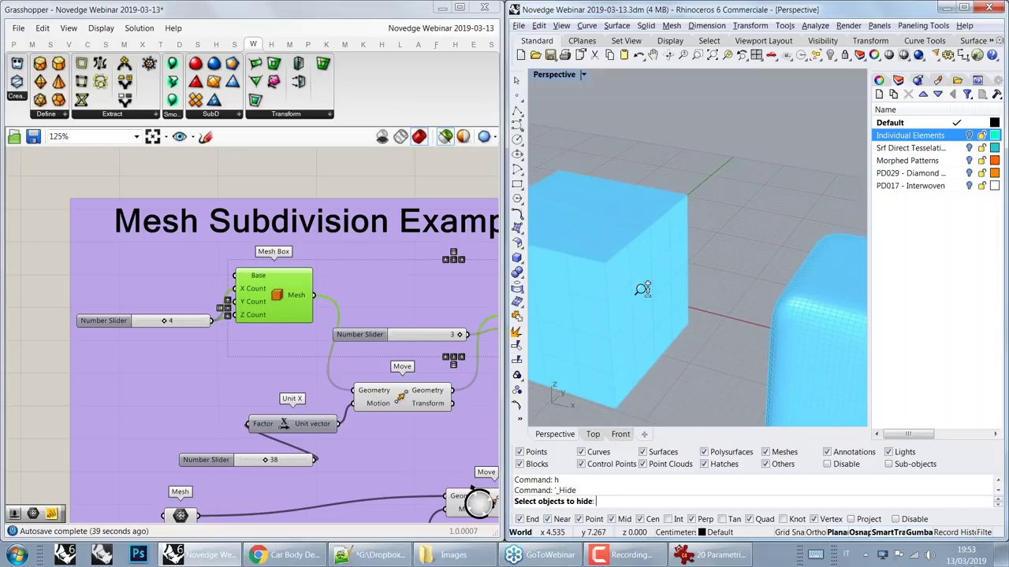
{"action": "scroll", "coordinate": [643, 289], "scroll_direction": "down", "scroll_amount": 2}
{"action": "scroll", "coordinate": [676, 241], "scroll_direction": "down", "scroll_amount": 3}
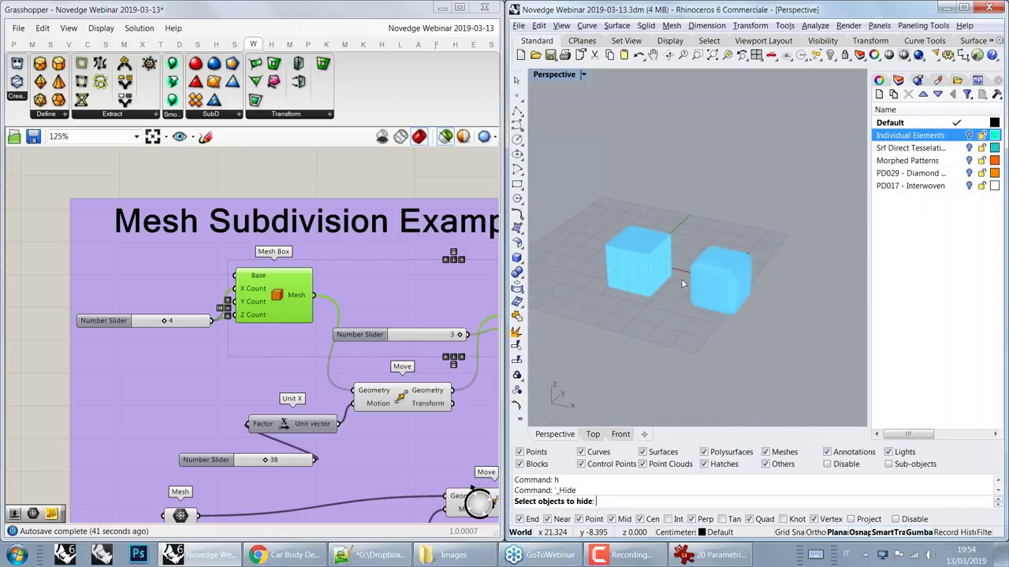
{"action": "scroll", "coordinate": [662, 245], "scroll_direction": "up", "scroll_amount": 5}
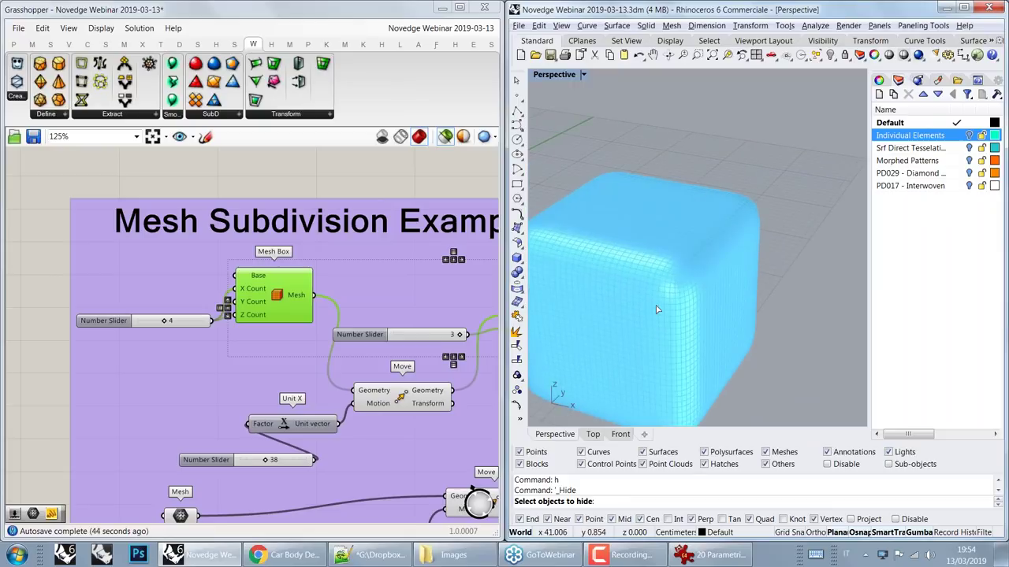
{"action": "scroll", "coordinate": [682, 242], "scroll_direction": "down", "scroll_amount": 3}
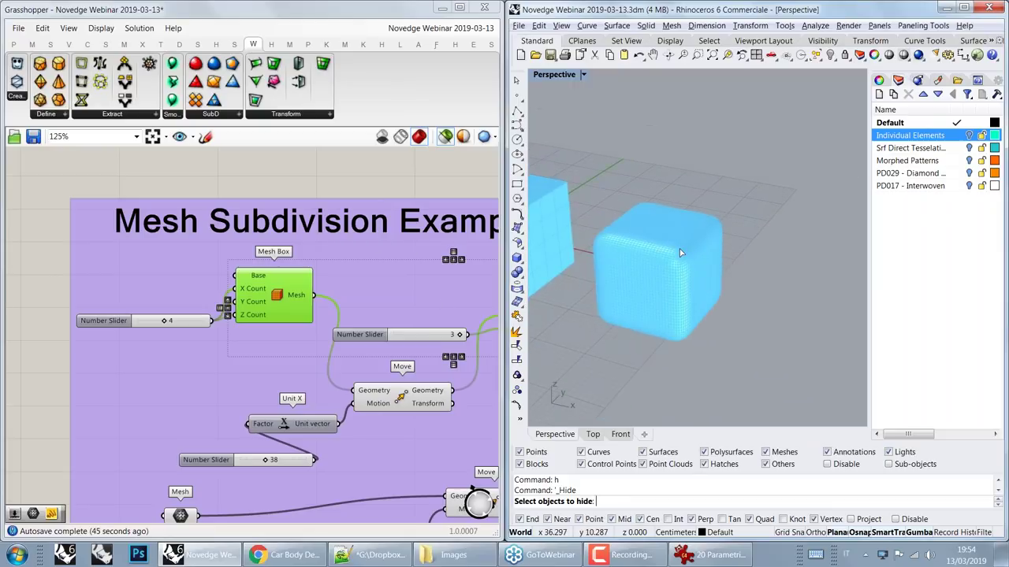
{"action": "right_click_drag", "start_coordinate": [679, 249], "coordinate": [749, 295]}
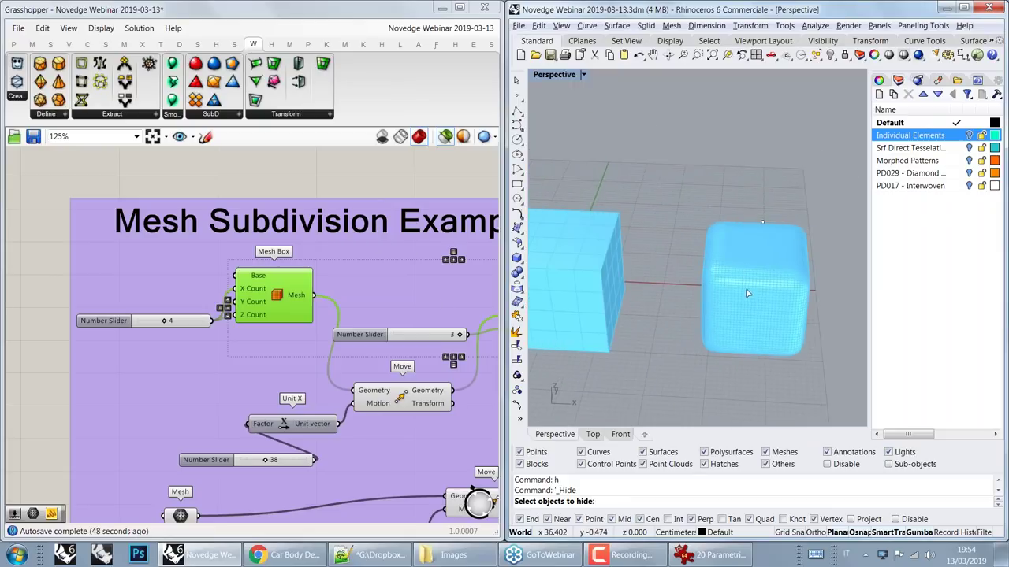
{"action": "right_click_drag", "start_coordinate": [762, 222], "coordinate": [719, 281]}
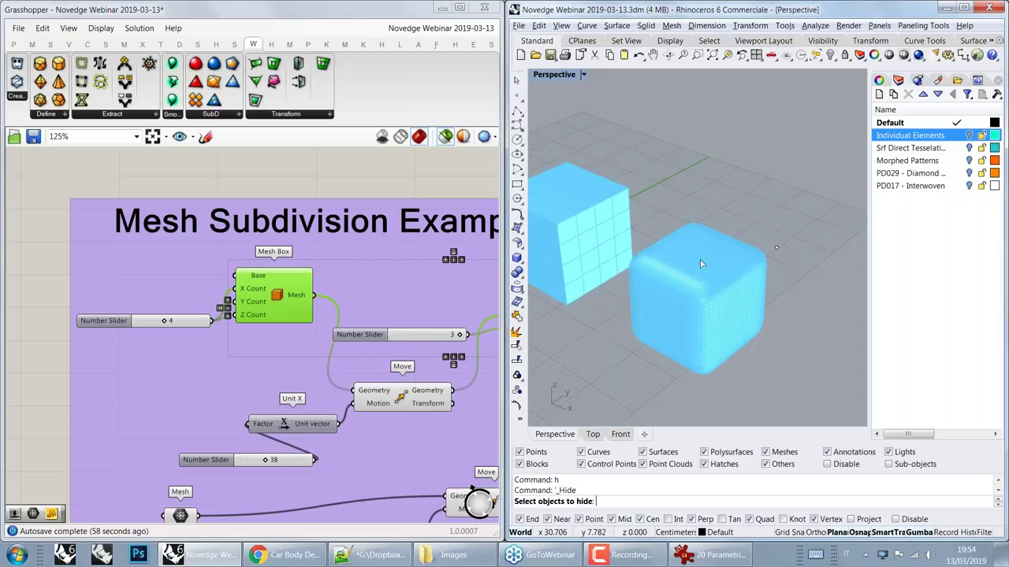
{"action": "scroll", "coordinate": [725, 231], "scroll_direction": "up", "scroll_amount": 3}
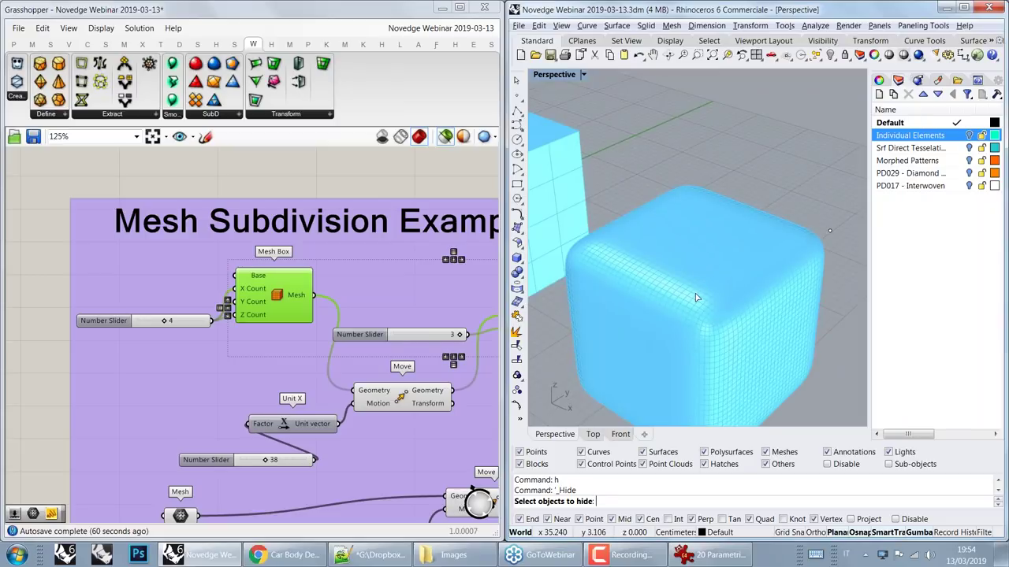
{"action": "scroll", "coordinate": [707, 287], "scroll_direction": "down", "scroll_amount": 5}
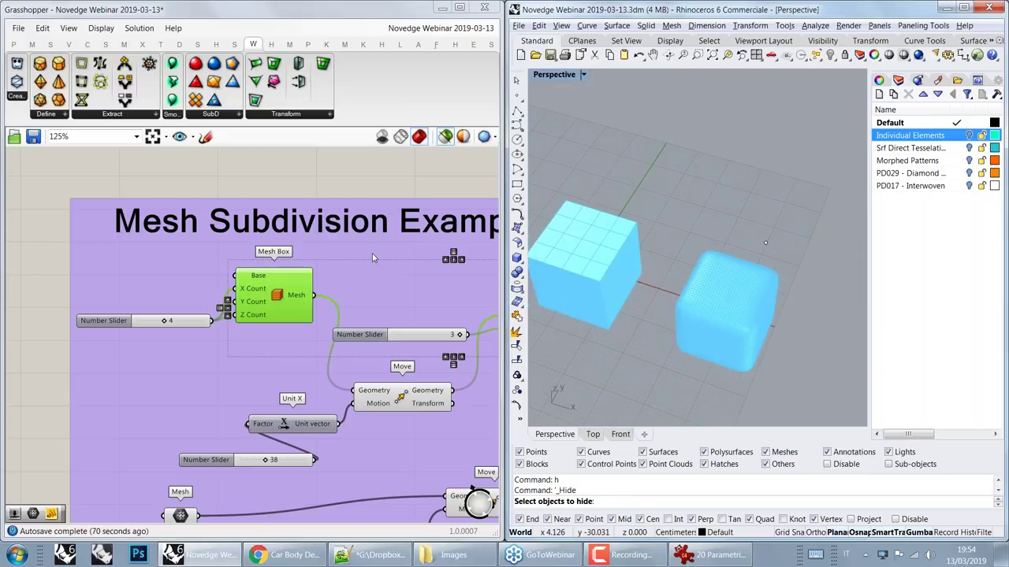
Step: Preview Weaverbird's Mesh Thicken in the Thicken group and examine the thickened panel's border and corner
{"action": "scroll", "coordinate": [371, 253], "scroll_direction": "down", "scroll_amount": 4}
{"action": "right_click_drag", "start_coordinate": [372, 253], "coordinate": [81, 447]}
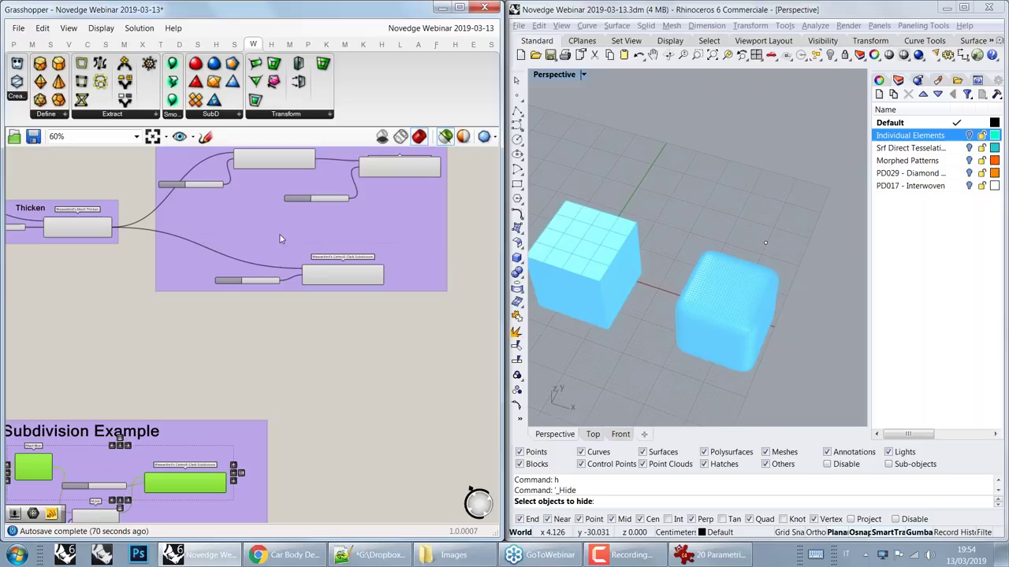
{"action": "right_click_drag", "start_coordinate": [300, 226], "coordinate": [337, 312]}
{"action": "right_click_drag", "start_coordinate": [331, 235], "coordinate": [239, 241]}
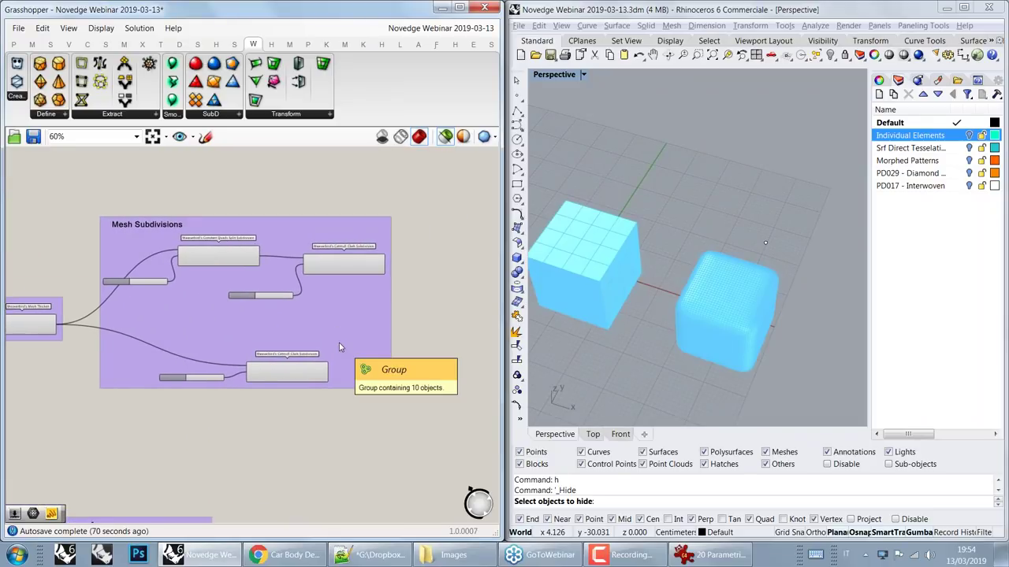
{"action": "right_click_drag", "start_coordinate": [127, 273], "coordinate": [286, 246]}
{"action": "left_click", "coordinate": [193, 301]}
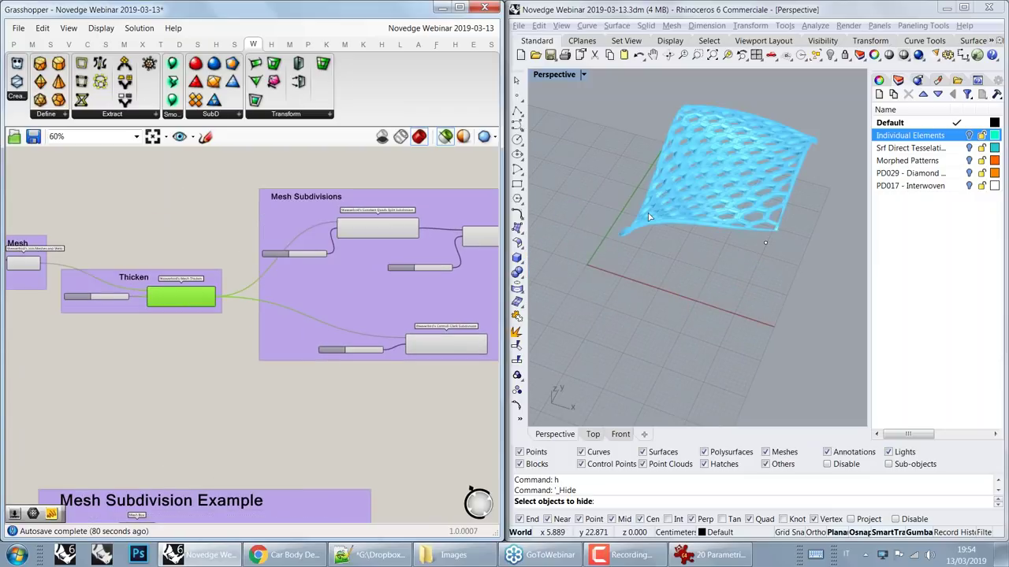
{"action": "scroll", "coordinate": [649, 216], "scroll_direction": "up", "scroll_amount": 5}
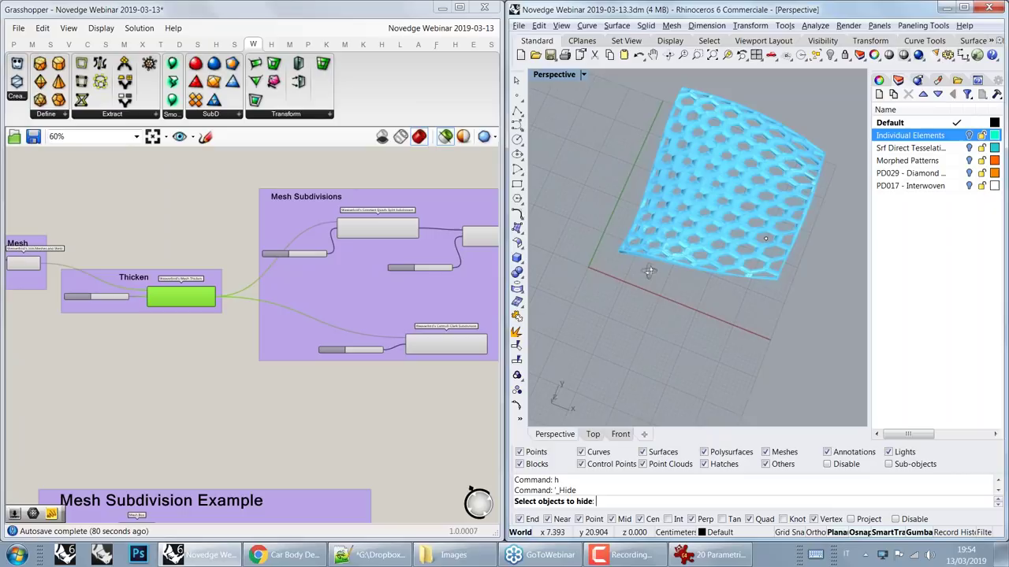
Step: Preview the Hexagon Cells component and examine its cell outlines and center points across the surface and along its edges
{"action": "left_click", "coordinate": [34, 270]}
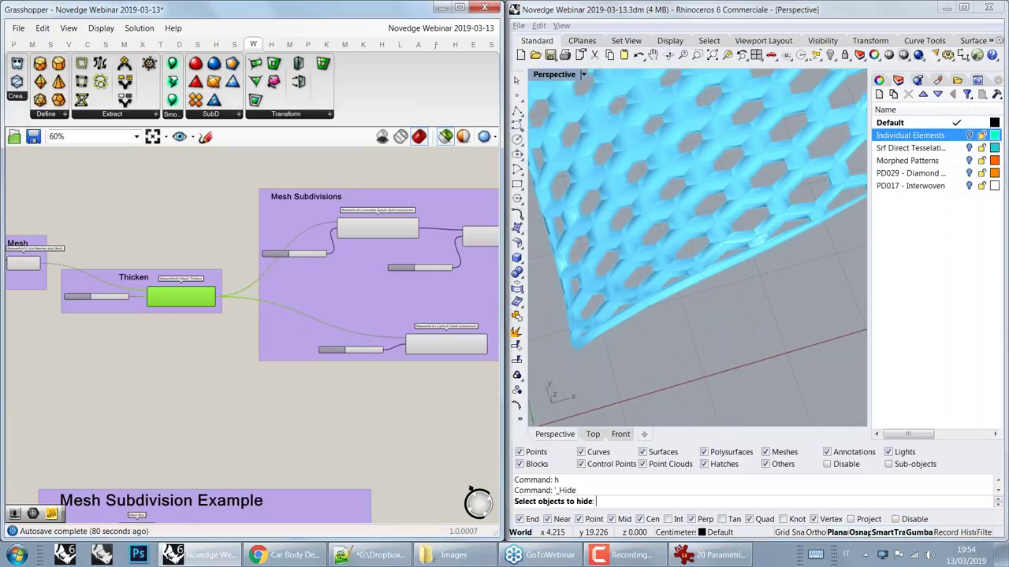
{"action": "right_click_drag", "start_coordinate": [34, 271], "coordinate": [243, 270]}
{"action": "scroll", "coordinate": [243, 271], "scroll_direction": "up", "scroll_amount": 4}
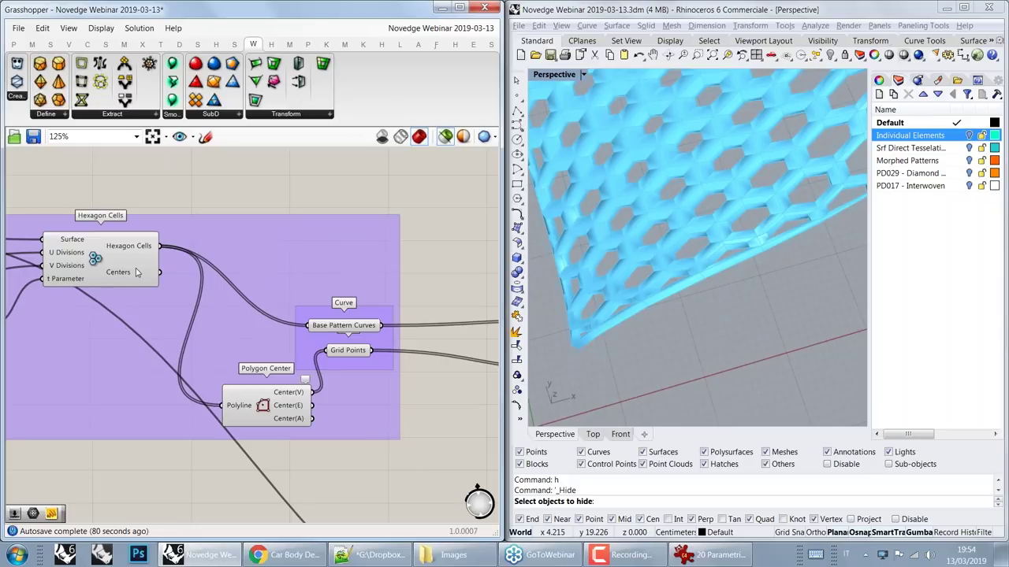
{"action": "left_click", "coordinate": [135, 269]}
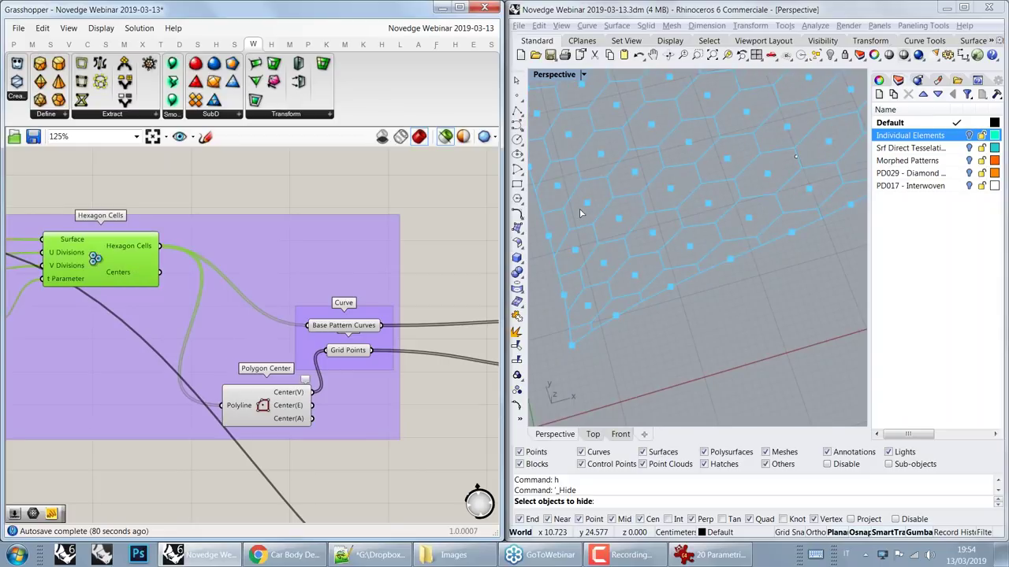
{"action": "right_click_drag", "start_coordinate": [589, 208], "coordinate": [577, 277], "text": "shift"}
{"action": "right_click_drag", "start_coordinate": [786, 211], "coordinate": [707, 192]}
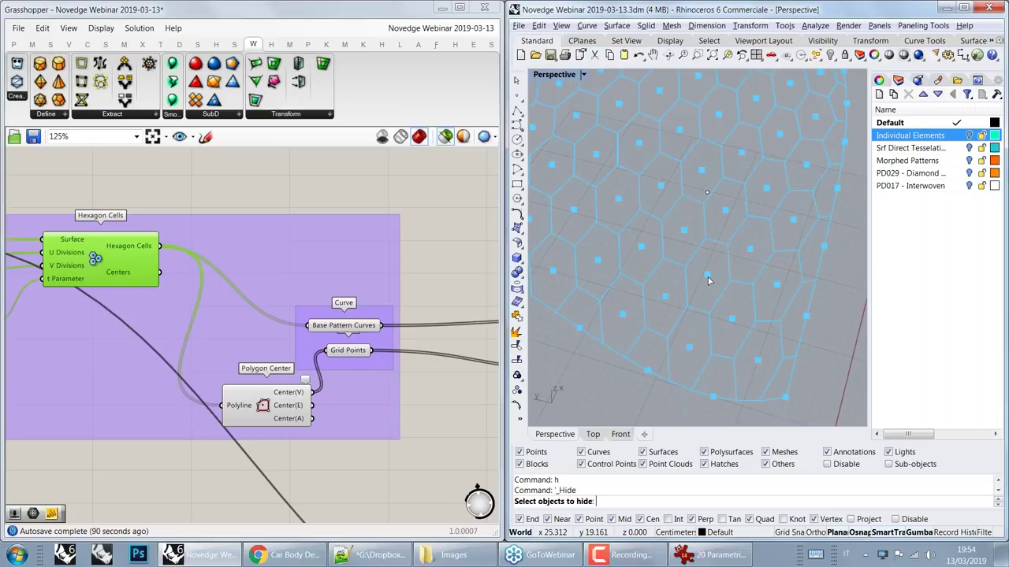
{"action": "scroll", "coordinate": [709, 281], "scroll_direction": "down", "scroll_amount": 5}
{"action": "scroll", "coordinate": [735, 248], "scroll_direction": "up", "scroll_amount": 3}
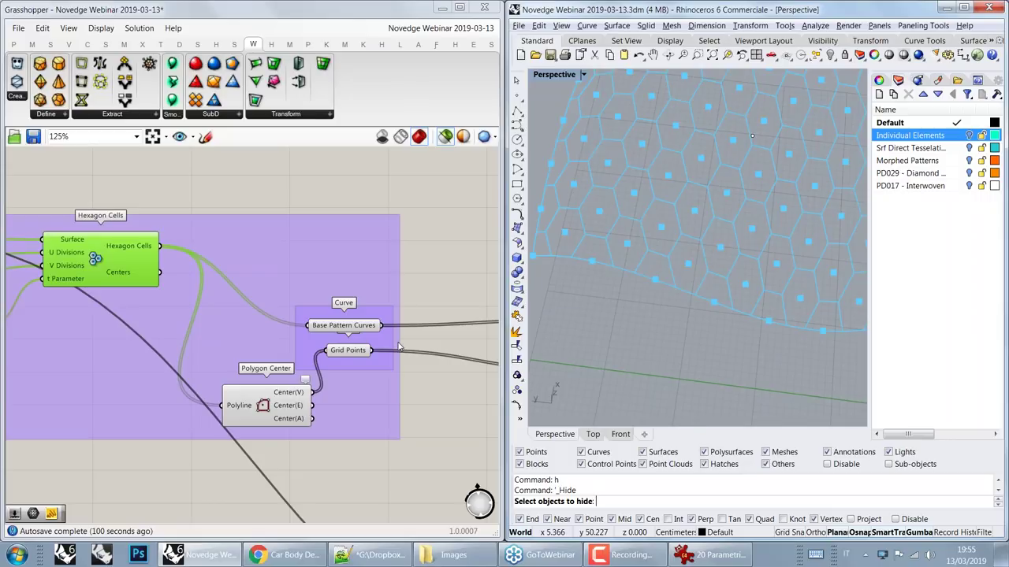
Step: Examine the center points of the cut cells along the surface edge and mark them up in red
{"action": "right_click_drag", "start_coordinate": [420, 322], "coordinate": [308, 353]}
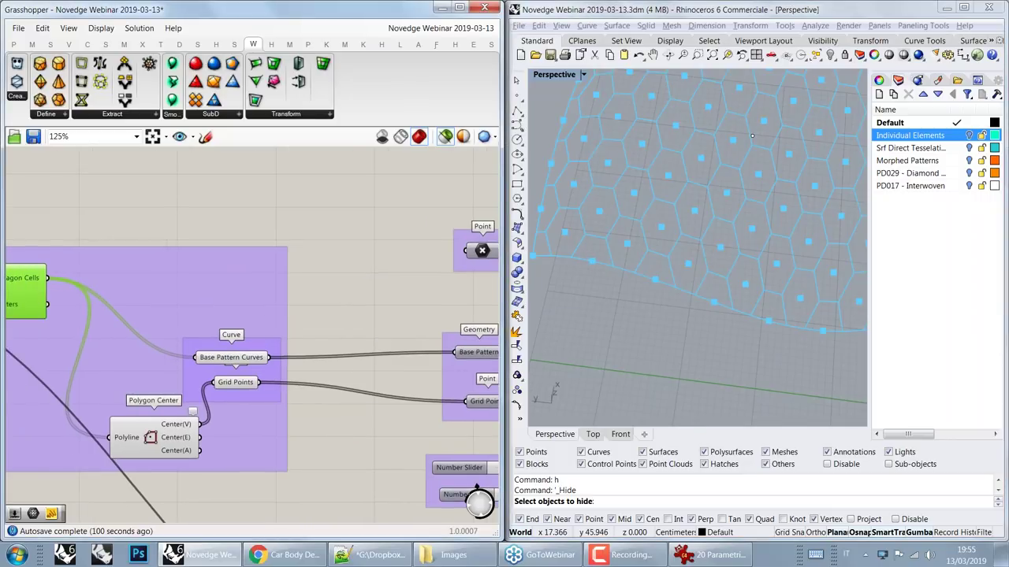
{"action": "scroll", "coordinate": [591, 229], "scroll_direction": "up", "scroll_amount": 3}
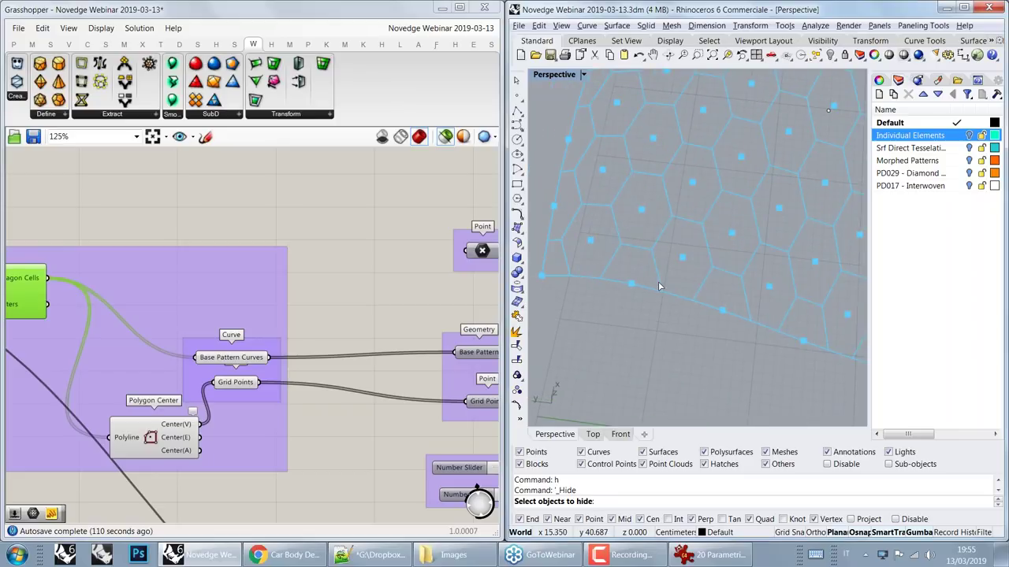
{"action": "mouse_move", "coordinate": [603, 270]}
{"action": "left_mouse_down"}
{"action": "mouse_move", "coordinate": [625, 244]}
{"action": "mouse_move", "coordinate": [662, 278]}
{"action": "mouse_move", "coordinate": [659, 294]}
{"action": "mouse_move", "coordinate": [598, 279]}
{"action": "mouse_move", "coordinate": [662, 298]}
{"action": "mouse_move", "coordinate": [603, 283]}
{"action": "mouse_move", "coordinate": [642, 288]}
{"action": "mouse_move", "coordinate": [622, 288]}
{"action": "left_mouse_up"}
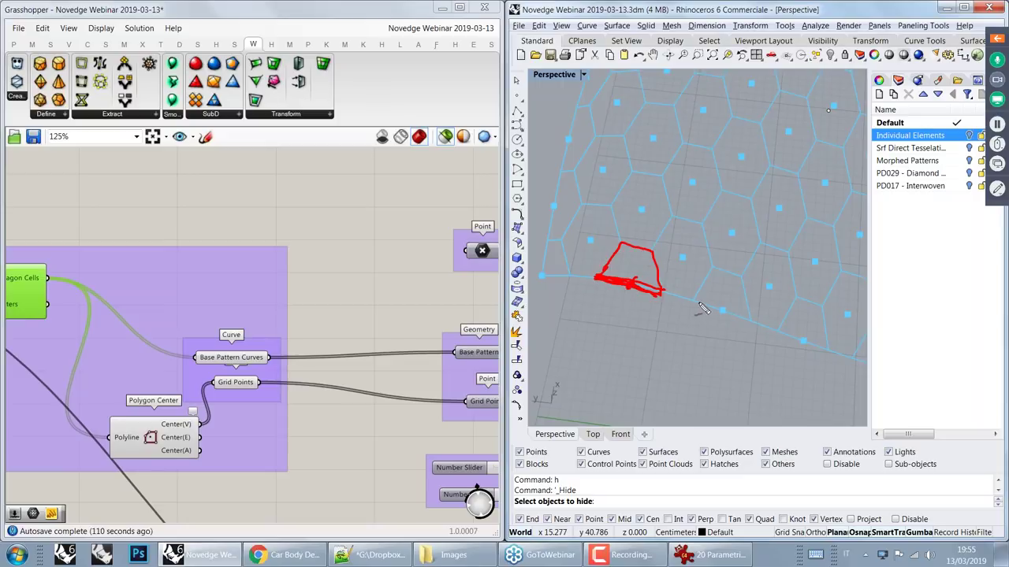
{"action": "left_click_drag", "start_coordinate": [689, 300], "coordinate": [757, 323]}
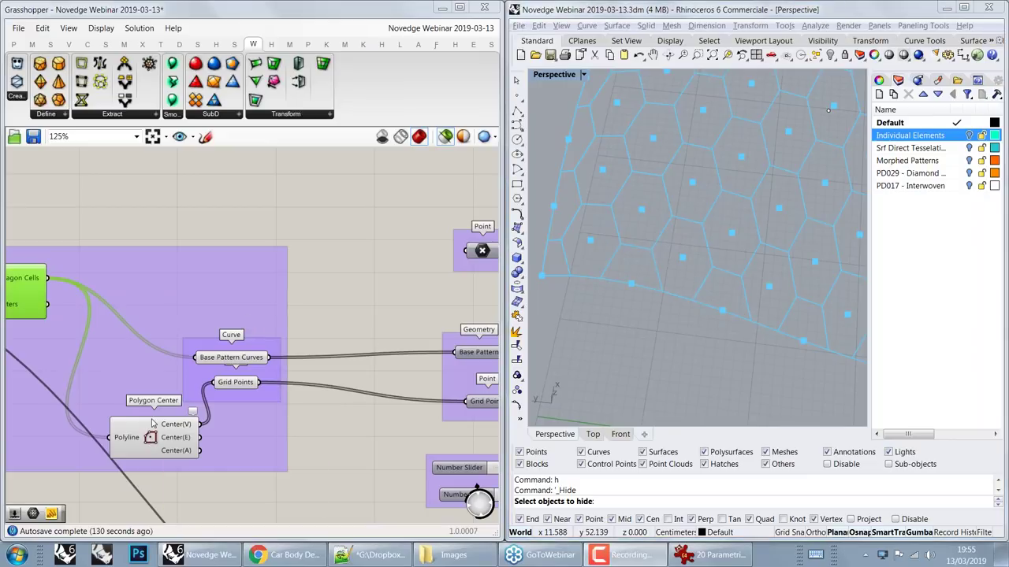
Step: Preview the Polygon Center points together with the Base Pattern Curves
{"action": "left_click", "coordinate": [150, 440]}
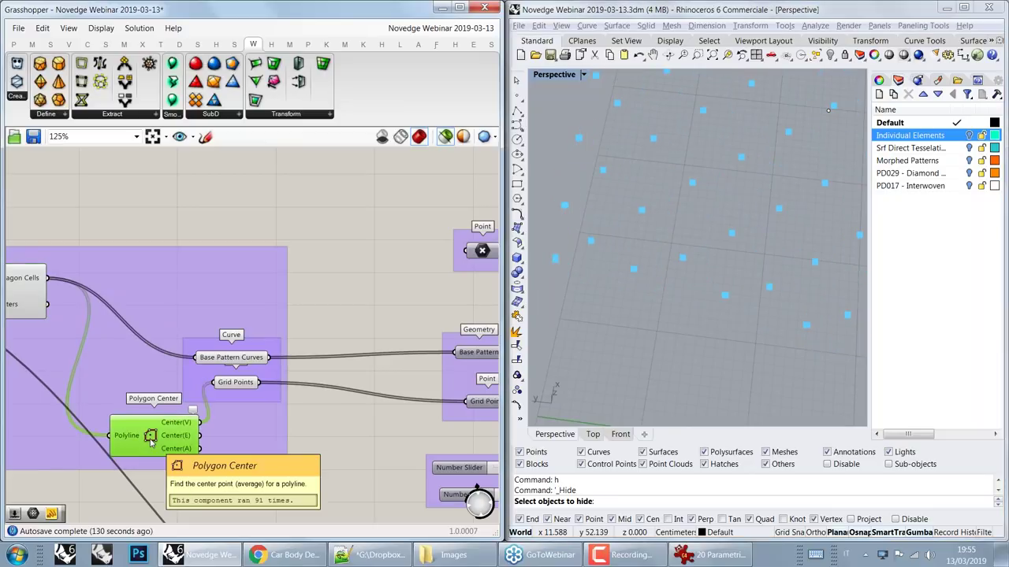
{"action": "left_click", "coordinate": [231, 357], "text": "shift"}
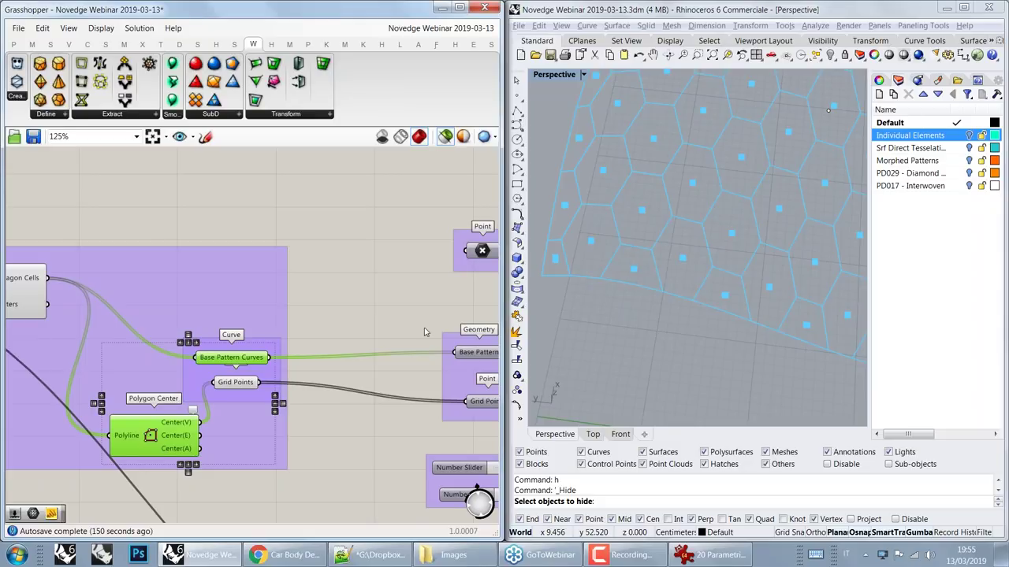
Step: Preview the Scale component together with the Base Pattern geometry and examine the scaled cells along the surface edge
{"action": "right_click_drag", "start_coordinate": [424, 331], "coordinate": [198, 292]}
{"action": "scroll", "coordinate": [298, 268], "scroll_direction": "down", "scroll_amount": 2}
{"action": "right_click_drag", "start_coordinate": [367, 303], "coordinate": [6, 293]}
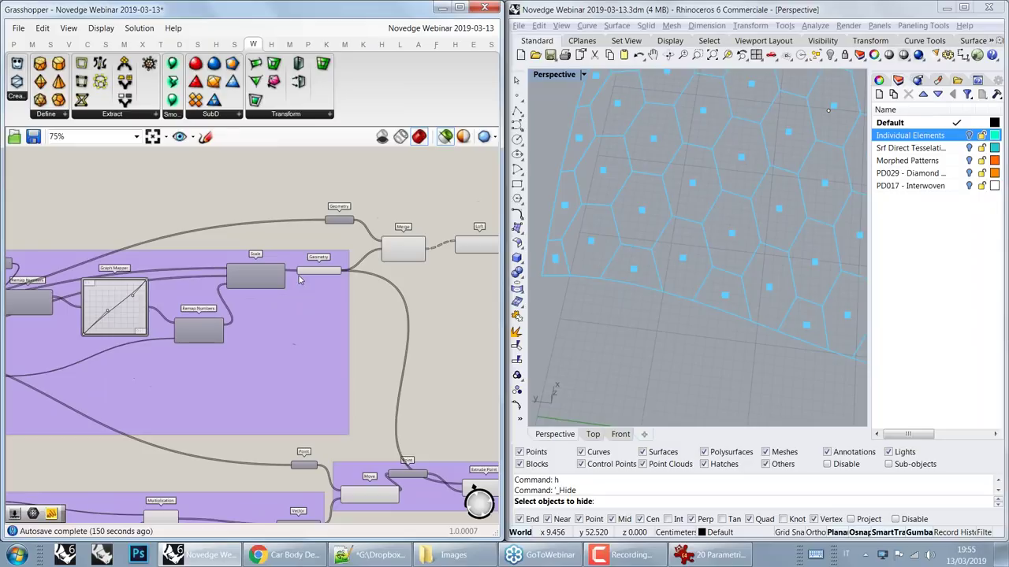
{"action": "scroll", "coordinate": [293, 268], "scroll_direction": "up", "scroll_amount": 3}
{"action": "left_click", "coordinate": [232, 285]}
{"action": "right_click_drag", "start_coordinate": [223, 292], "coordinate": [422, 306]}
{"action": "right_click_drag", "start_coordinate": [290, 324], "coordinate": [476, 316]}
{"action": "right_click_drag", "start_coordinate": [20, 311], "coordinate": [455, 284]}
{"action": "left_click", "coordinate": [191, 336]}
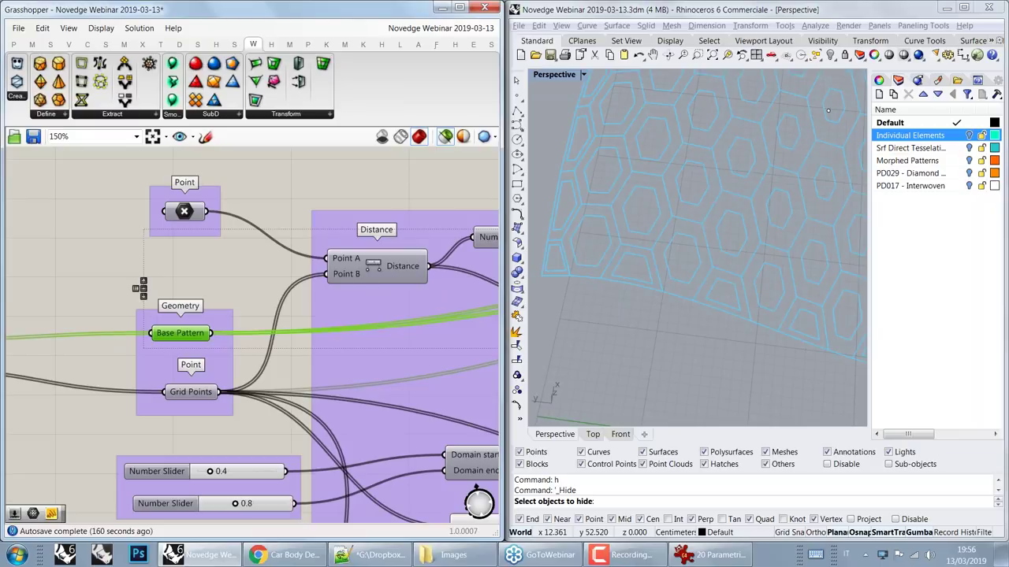
{"action": "scroll", "coordinate": [573, 292], "scroll_direction": "up", "scroll_amount": 3}
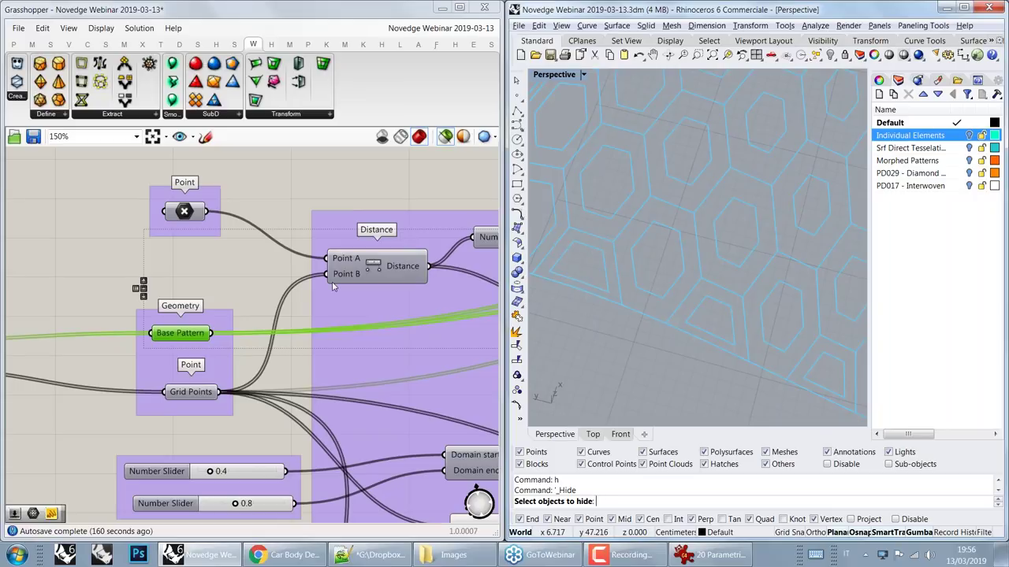
Step: Connect the Centers output of Hexagon Cells to the Grid Points parameter, replacing the Polygon Center input
{"action": "scroll", "coordinate": [332, 282], "scroll_direction": "down", "scroll_amount": 3}
{"action": "right_click_drag", "start_coordinate": [338, 335], "coordinate": [529, 293]}
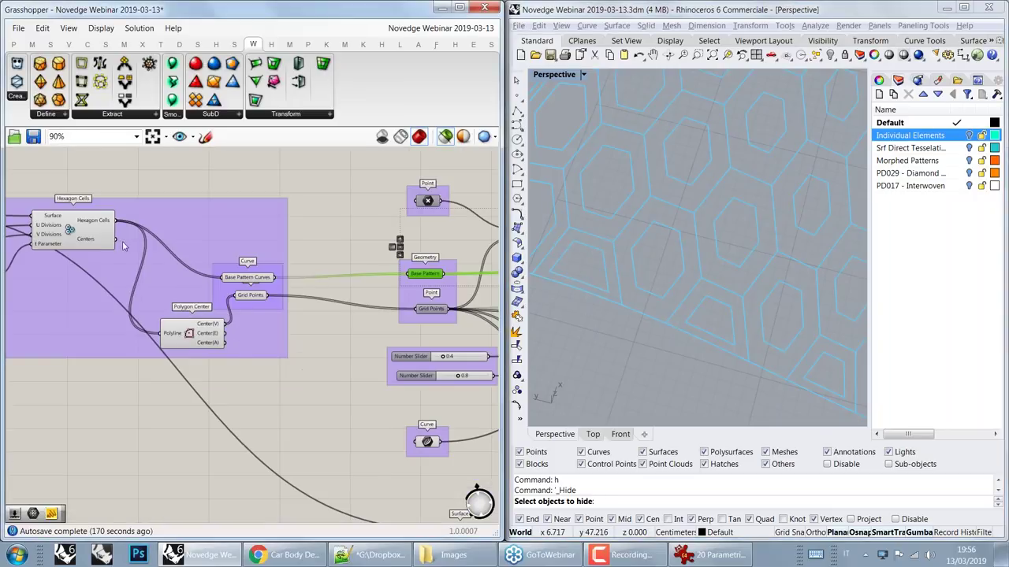
{"action": "left_click_drag", "start_coordinate": [117, 239], "coordinate": [236, 295]}
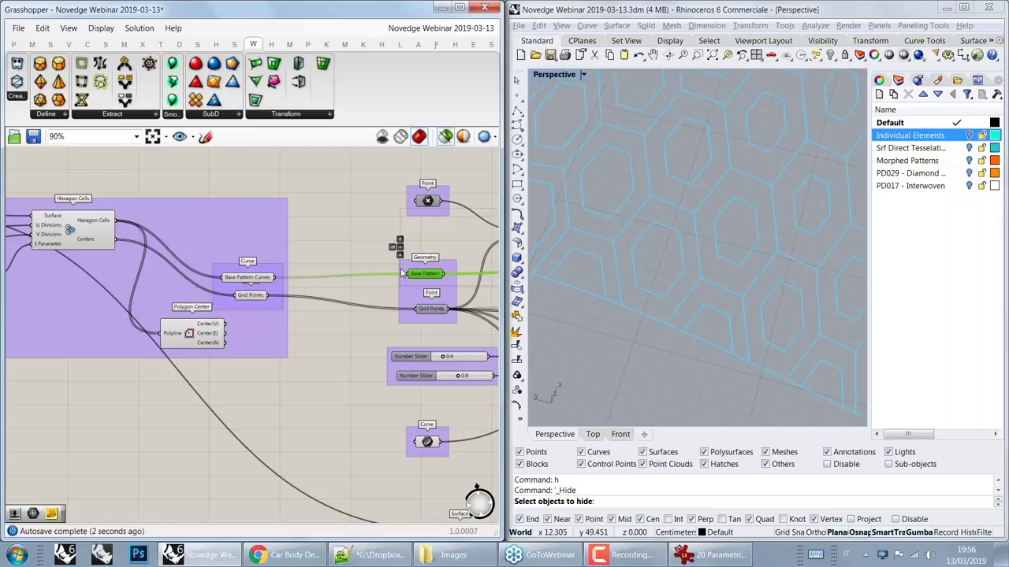
Step: Preview the Scale and Loft components and examine the lofted panels along the surface edge up close
{"action": "scroll", "coordinate": [338, 378], "scroll_direction": "down", "scroll_amount": 4}
{"action": "scroll", "coordinate": [283, 252], "scroll_direction": "up", "scroll_amount": 4}
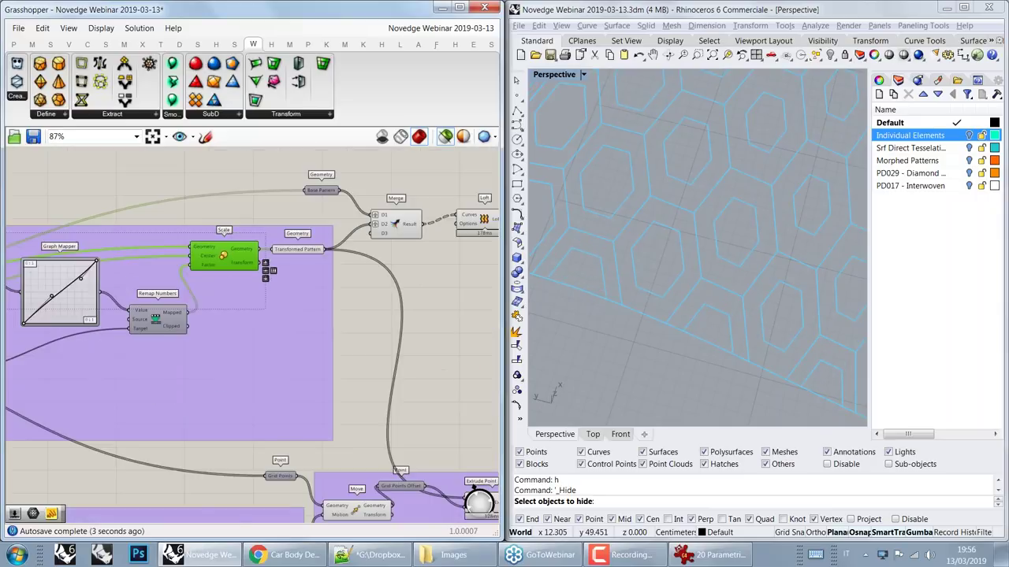
{"action": "right_click_drag", "start_coordinate": [423, 263], "coordinate": [247, 268]}
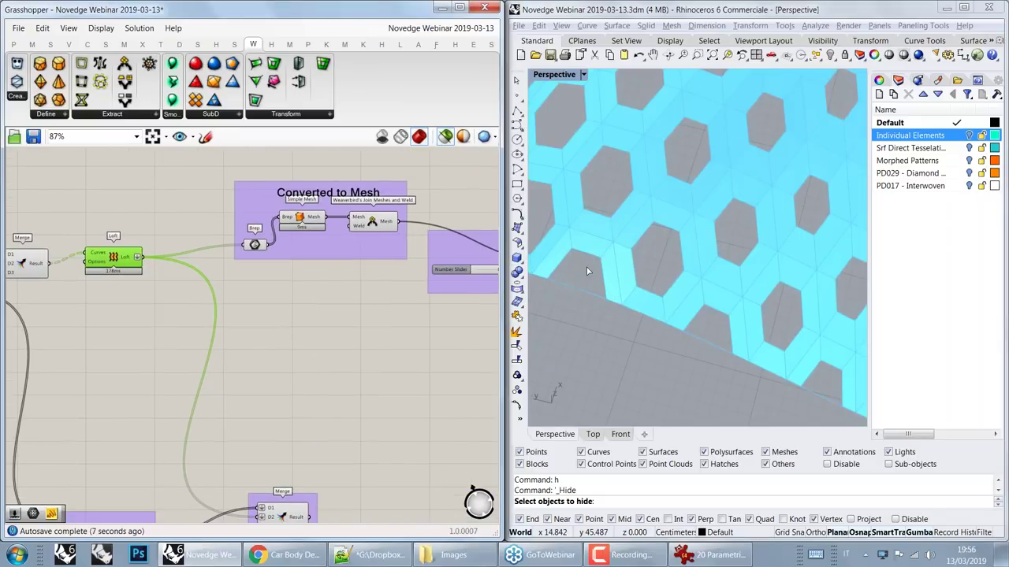
{"action": "scroll", "coordinate": [586, 267], "scroll_direction": "up", "scroll_amount": 6}
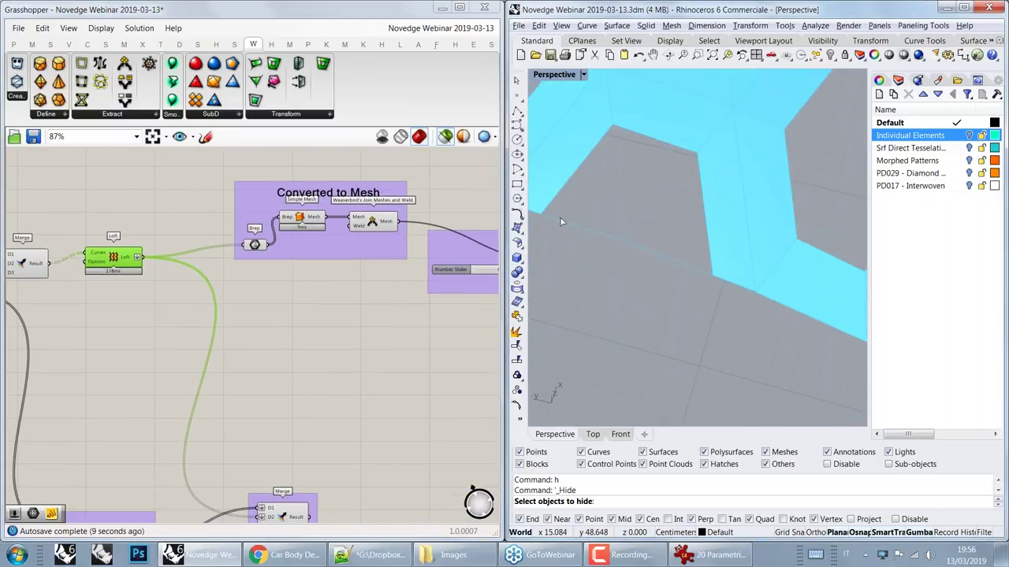
Step: Preview the Join Meshes and Weld component and the Merge of lofted and point-extruded panels, and examine the merged panels along the surface edge
{"action": "left_click", "coordinate": [376, 226]}
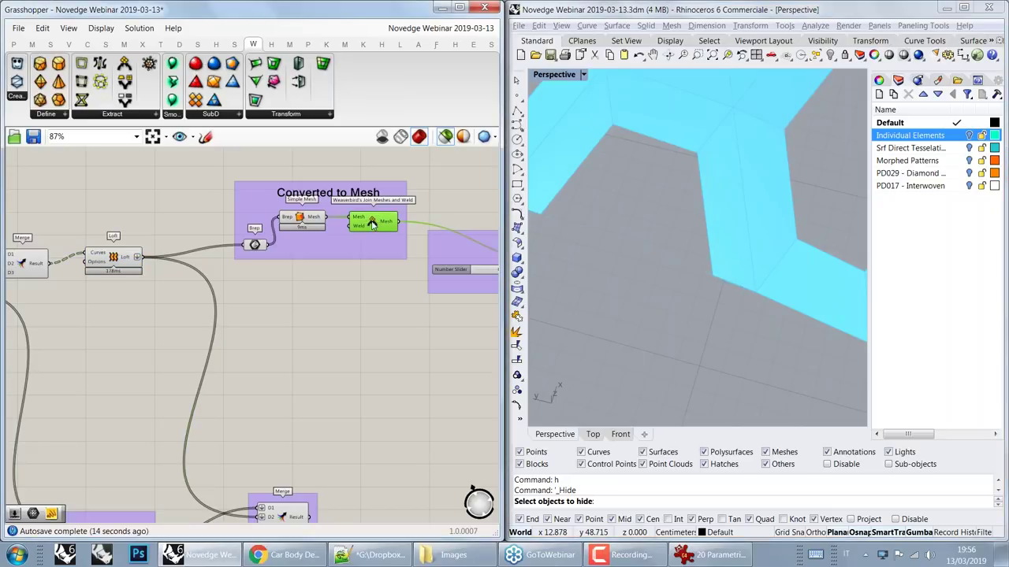
{"action": "right_click", "coordinate": [376, 229]}
{"action": "right_click_drag", "start_coordinate": [349, 388], "coordinate": [346, 230]}
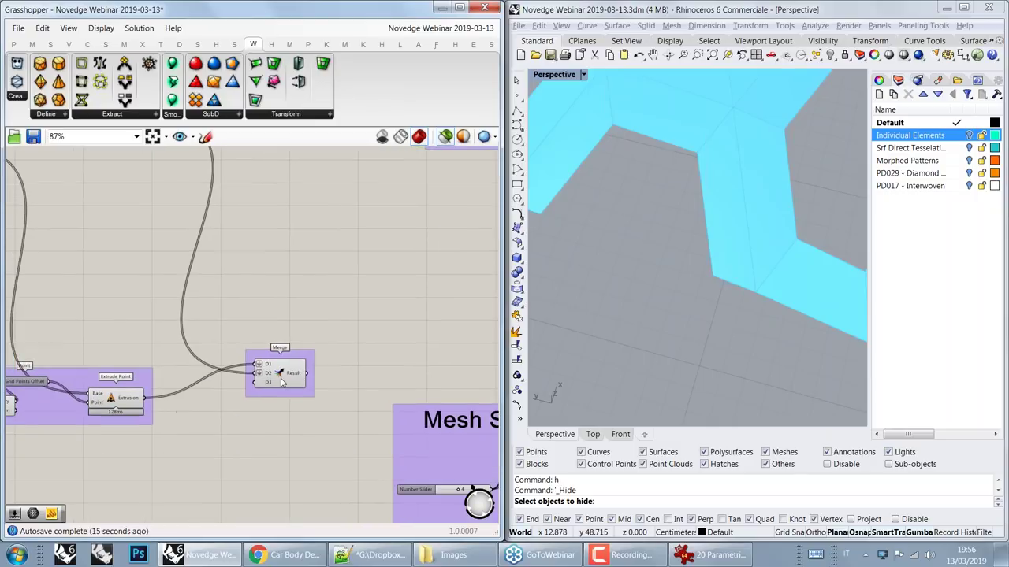
{"action": "left_click", "coordinate": [280, 378]}
{"action": "scroll", "coordinate": [685, 234], "scroll_direction": "down", "scroll_amount": 2}
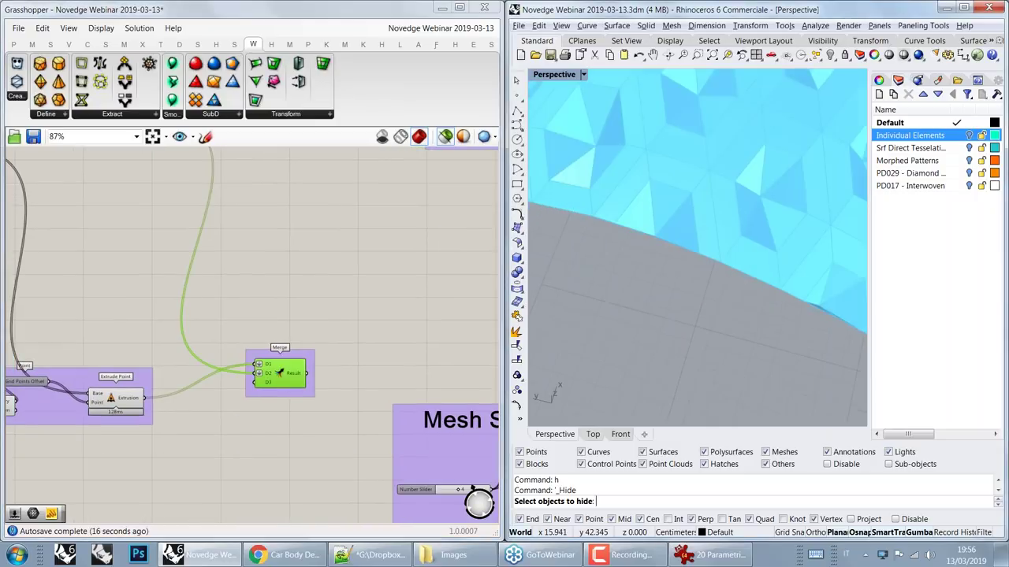
{"action": "scroll", "coordinate": [717, 266], "scroll_direction": "down", "scroll_amount": 8}
{"action": "right_click_drag", "start_coordinate": [717, 266], "coordinate": [855, 261]}
{"action": "scroll", "coordinate": [676, 263], "scroll_direction": "up", "scroll_amount": 6}
{"action": "mouse_move", "coordinate": [676, 264]}
{"action": "right_mouse_down"}
{"action": "mouse_move", "coordinate": [751, 247]}
{"action": "mouse_move", "coordinate": [762, 181]}
{"action": "mouse_move", "coordinate": [732, 237]}
{"action": "mouse_move", "coordinate": [697, 248]}
{"action": "mouse_move", "coordinate": [675, 270]}
{"action": "right_mouse_up"}
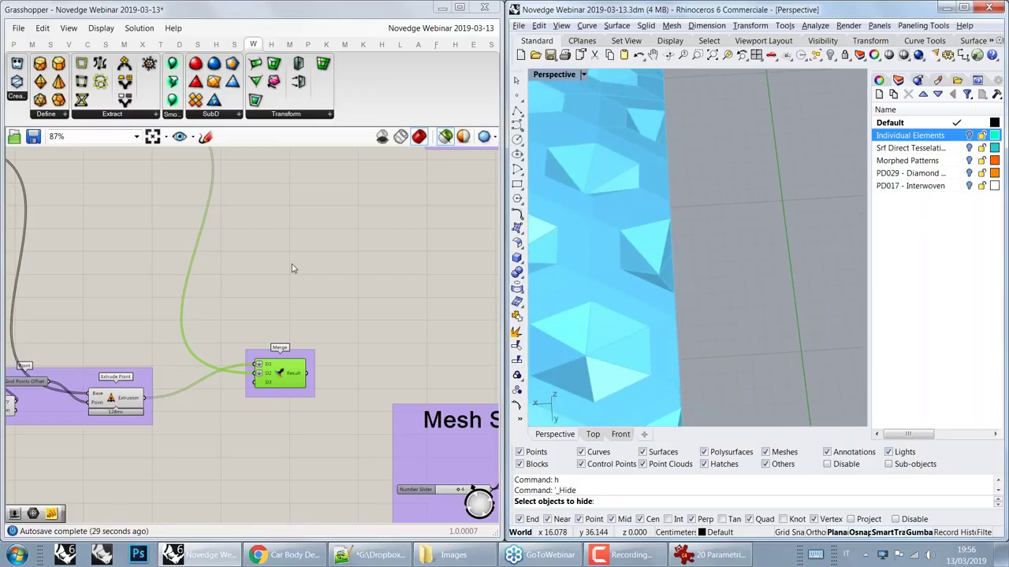
Step: Preview the joined and welded mesh and examine its panels and partial openings along the surface edge
{"action": "right_click_drag", "start_coordinate": [291, 268], "coordinate": [344, 396]}
{"action": "left_click", "coordinate": [421, 211]}
{"action": "scroll", "coordinate": [425, 249], "scroll_direction": "down", "scroll_amount": 2}
{"action": "right_click_drag", "start_coordinate": [426, 250], "coordinate": [216, 271]}
{"action": "scroll", "coordinate": [681, 209], "scroll_direction": "up", "scroll_amount": 5}
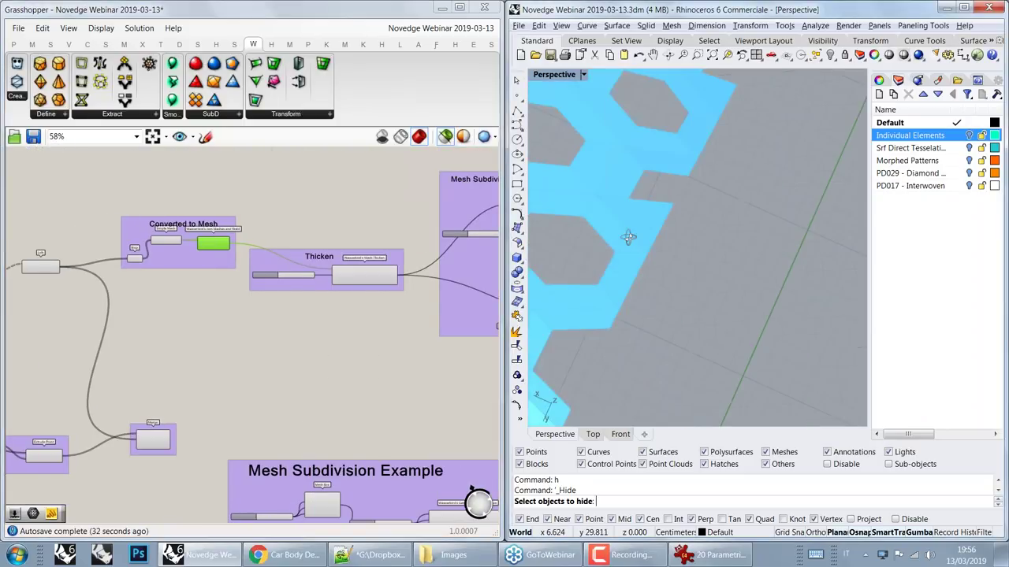
{"action": "scroll", "coordinate": [683, 257], "scroll_direction": "up", "scroll_amount": 2}
{"action": "right_click_drag", "start_coordinate": [601, 269], "coordinate": [743, 338], "text": "shift"}
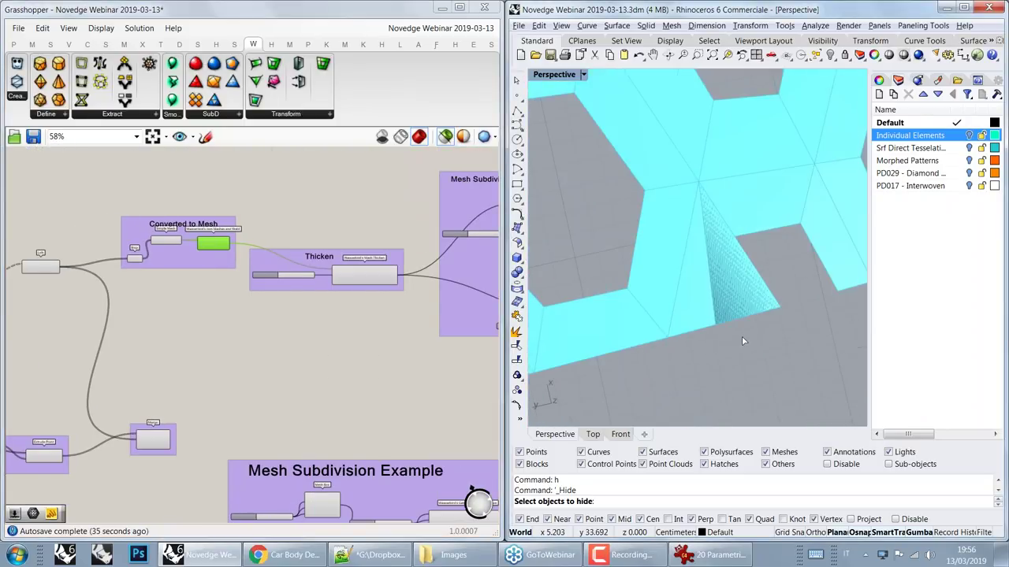
{"action": "right_click_drag", "start_coordinate": [770, 304], "coordinate": [708, 284]}
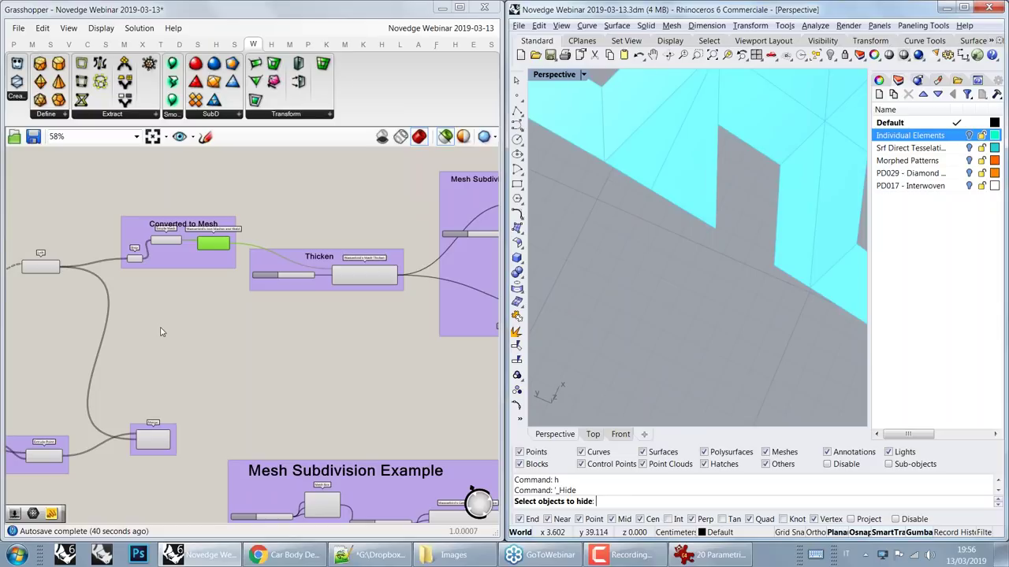
Step: Connect the Center(V) output of Polygon Center to the Grid Points parameter, replacing the Hexagon Cells centers
{"action": "right_click_drag", "start_coordinate": [161, 332], "coordinate": [418, 315]}
{"action": "scroll", "coordinate": [225, 285], "scroll_direction": "down", "scroll_amount": 3}
{"action": "scroll", "coordinate": [225, 285], "scroll_direction": "up", "scroll_amount": 5}
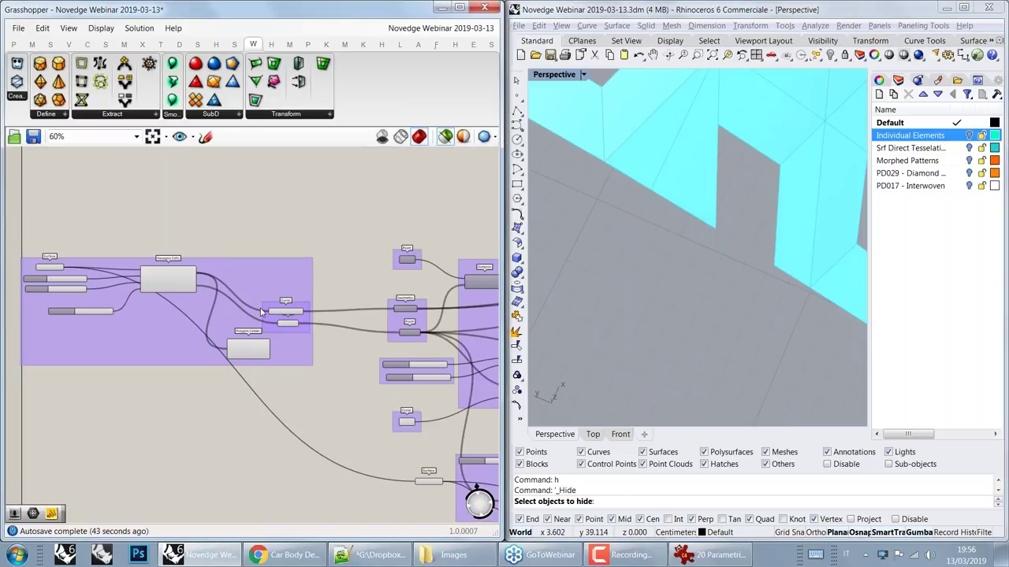
{"action": "scroll", "coordinate": [299, 327], "scroll_direction": "up", "scroll_amount": 1}
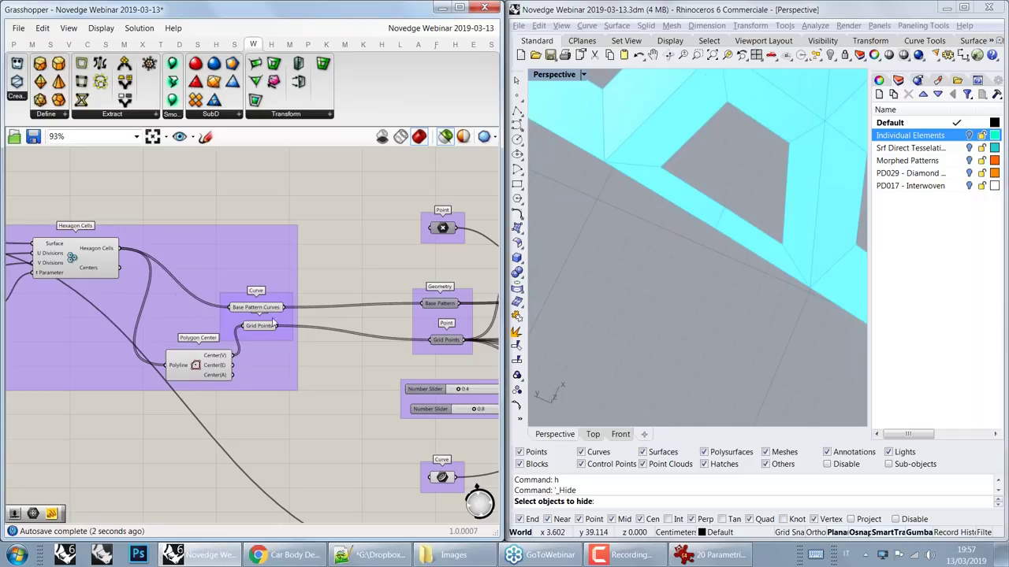
Step: Preview the Hexagon Cells component and examine where its center points lie in the edge cells
{"action": "left_click", "coordinate": [88, 263]}
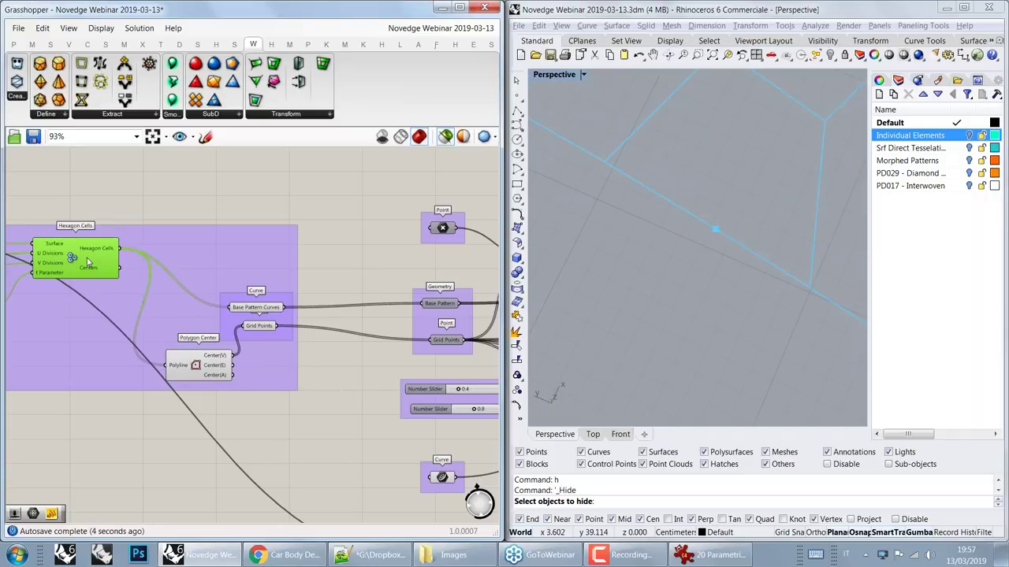
{"action": "scroll", "coordinate": [691, 314], "scroll_direction": "down", "scroll_amount": 8}
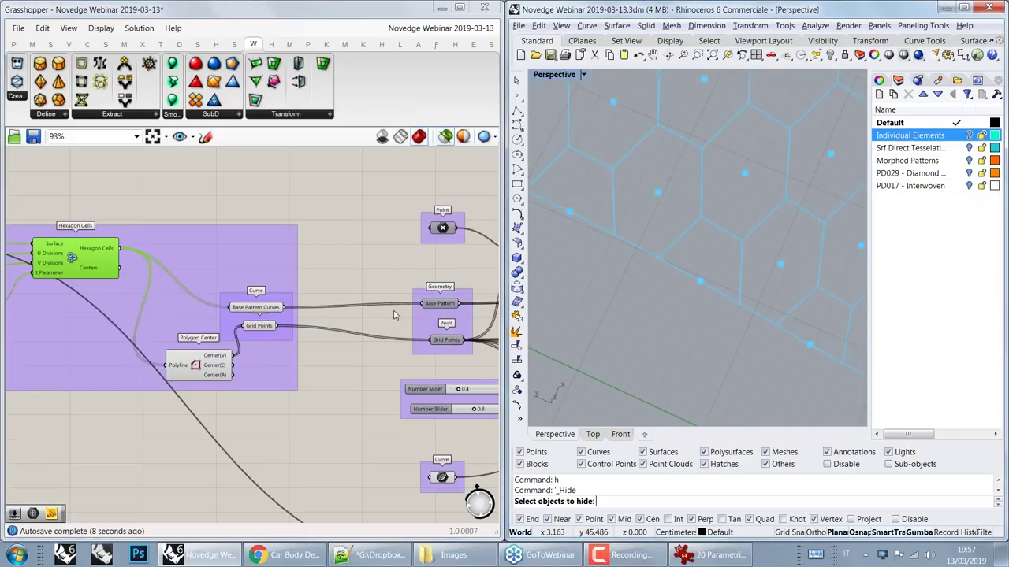
{"action": "left_click", "coordinate": [394, 315]}
Step: Preview Weaverbird's Mesh Thicken component and examine the thickened hexagonal mesh up close
{"action": "scroll", "coordinate": [395, 314], "scroll_direction": "down", "scroll_amount": 5}
{"action": "right_click_drag", "start_coordinate": [395, 315], "coordinate": [333, 256]}
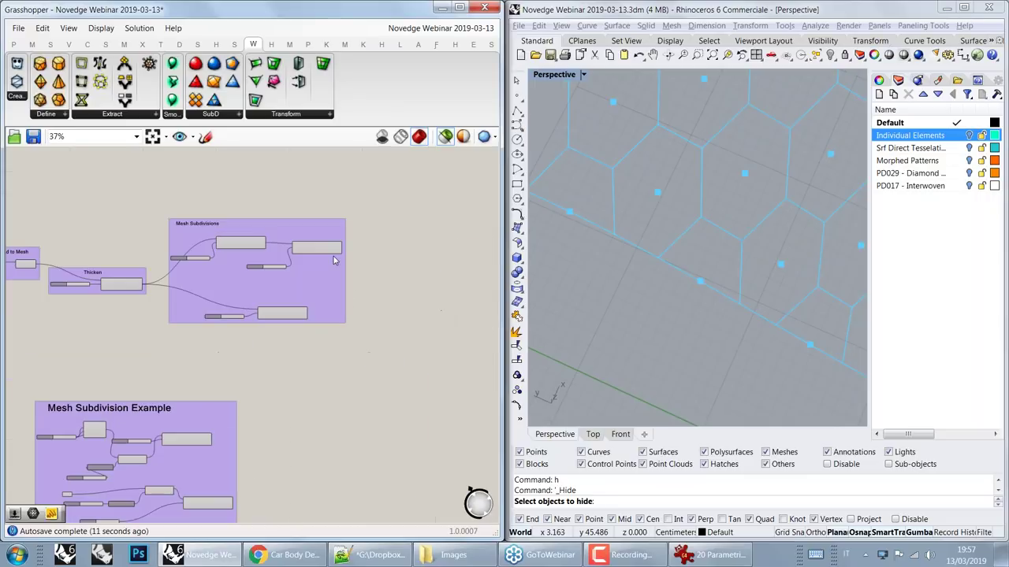
{"action": "scroll", "coordinate": [299, 250], "scroll_direction": "up", "scroll_amount": 3}
{"action": "right_click_drag", "start_coordinate": [208, 246], "coordinate": [348, 280]}
{"action": "left_click", "coordinate": [143, 353]}
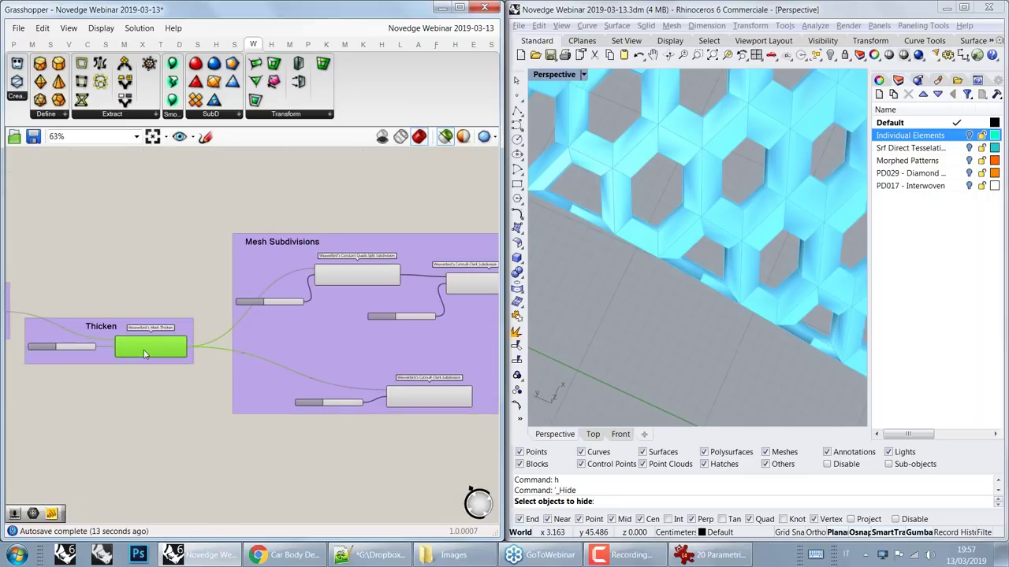
{"action": "scroll", "coordinate": [651, 304], "scroll_direction": "up", "scroll_amount": 8}
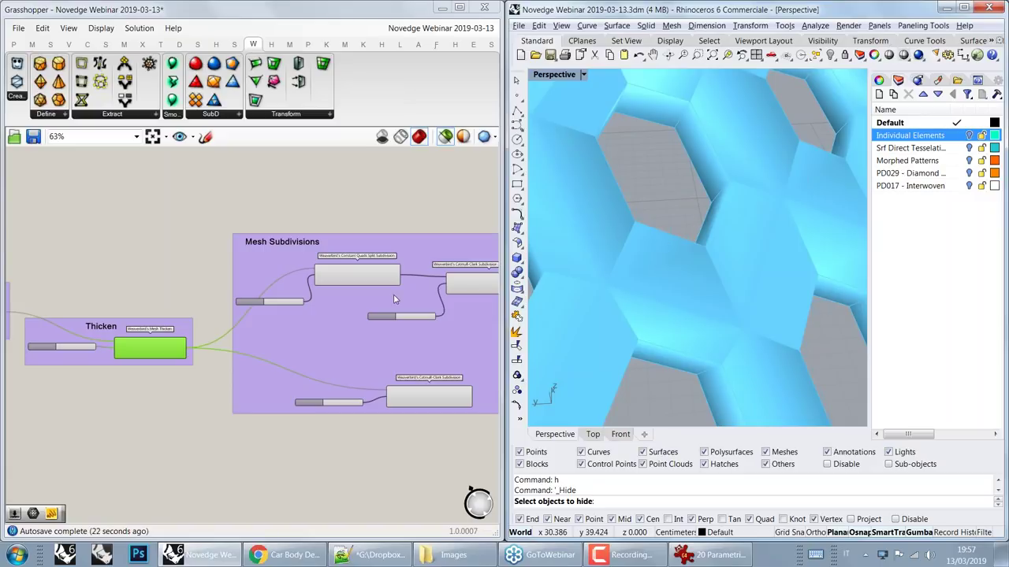
Step: Preview the Catmull-Clark Subdivision fed directly by the thickened mesh and examine its rounded openings
{"action": "scroll", "coordinate": [360, 394], "scroll_direction": "up", "scroll_amount": 3}
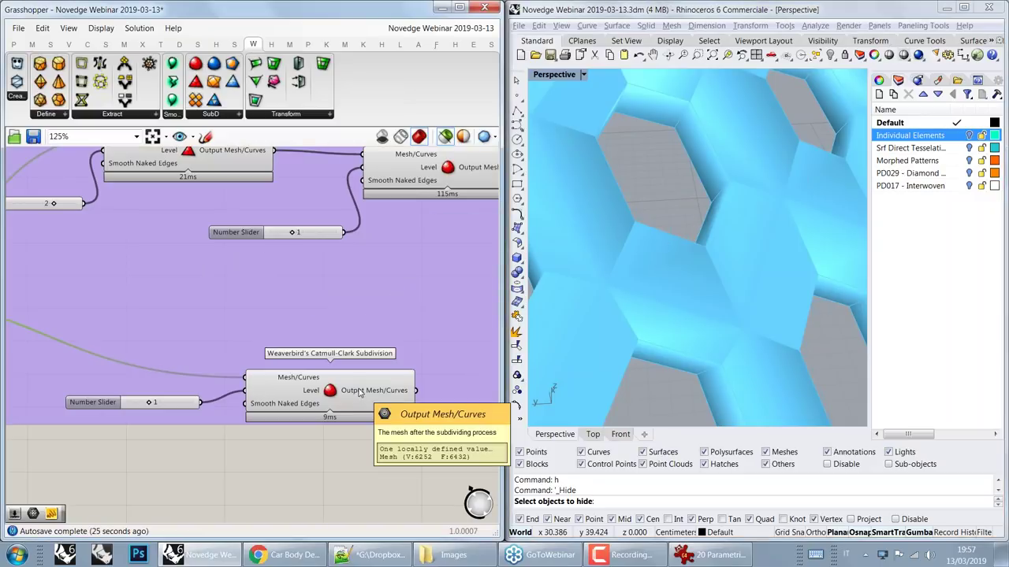
{"action": "left_click", "coordinate": [358, 393]}
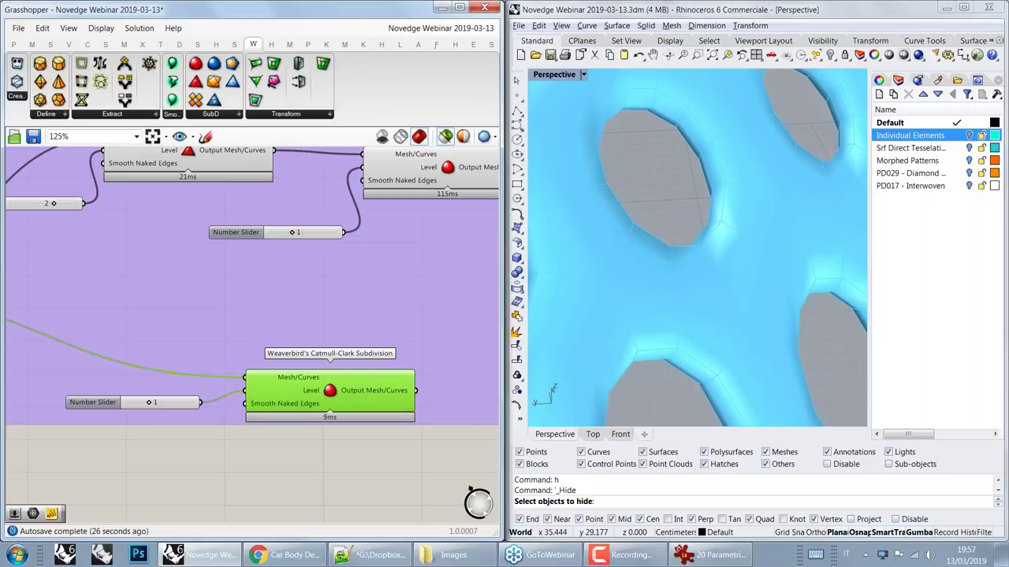
{"action": "scroll", "coordinate": [694, 208], "scroll_direction": "down", "scroll_amount": 5}
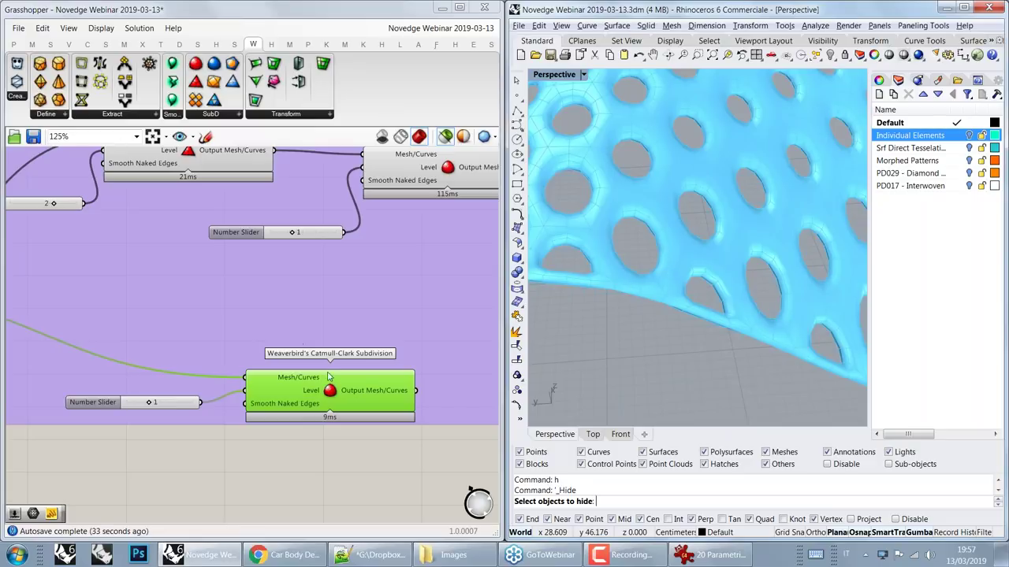
Step: Preview the Mesh Thicken result again and compare it with Weaverbird's Constant Quads Split Subdivision
{"action": "left_click", "coordinate": [267, 277]}
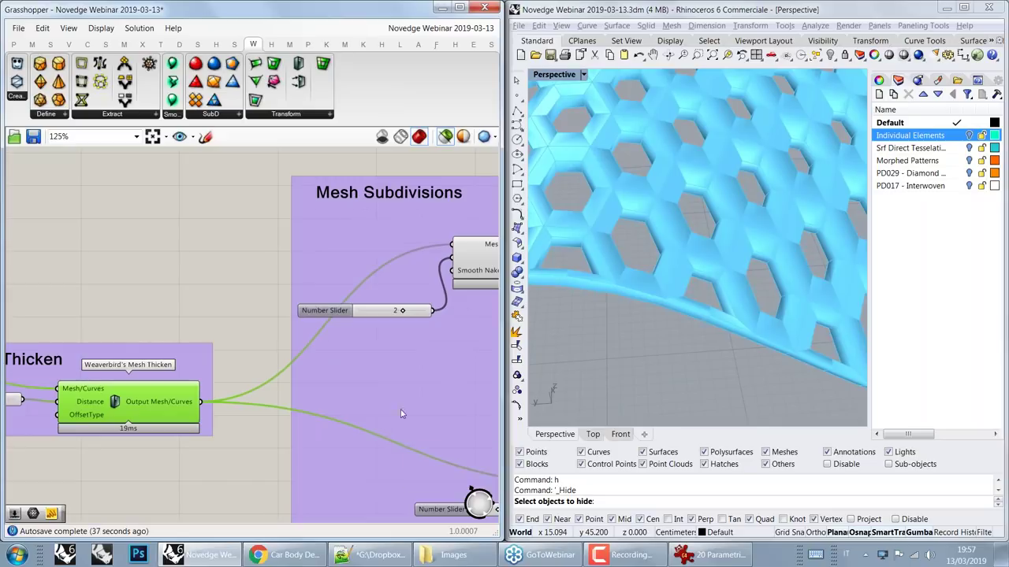
{"action": "right_click_drag", "start_coordinate": [370, 320], "coordinate": [201, 309]}
{"action": "right_click_drag", "start_coordinate": [375, 282], "coordinate": [288, 331]}
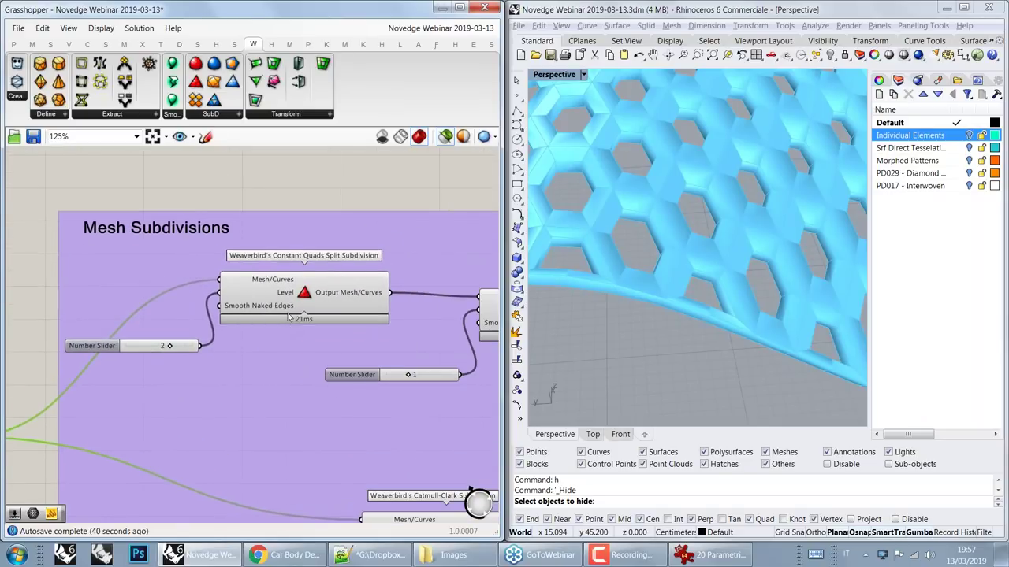
{"action": "scroll", "coordinate": [286, 315], "scroll_direction": "up", "scroll_amount": 3}
{"action": "scroll", "coordinate": [282, 276], "scroll_direction": "up", "scroll_amount": 1}
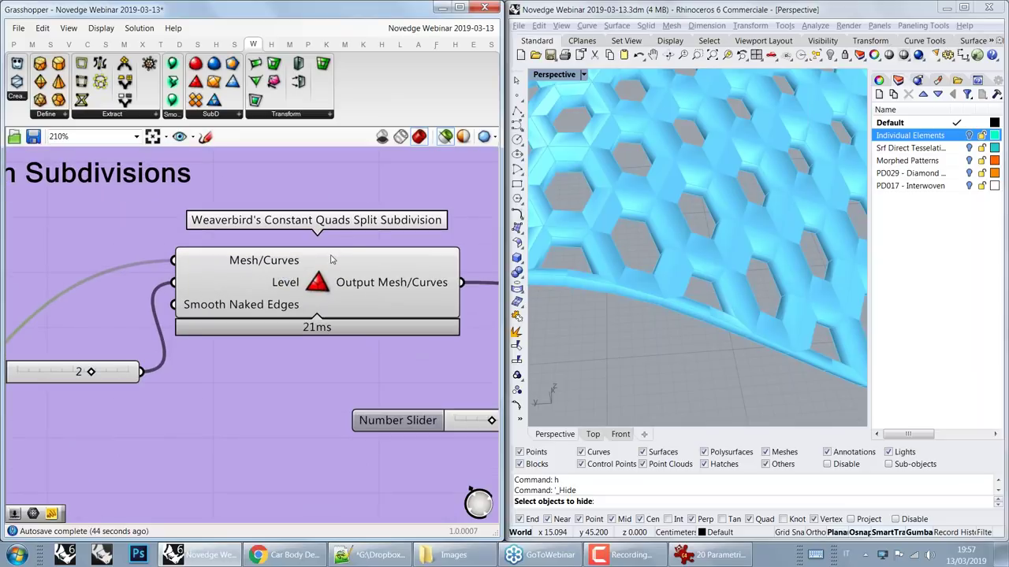
{"action": "mouse_move", "coordinate": [268, 271]}
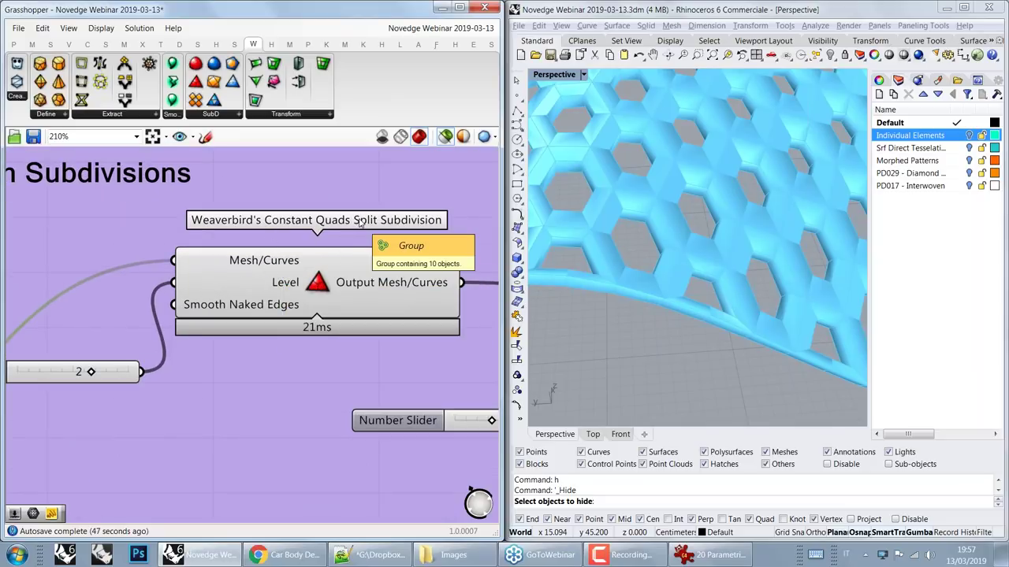
{"action": "left_click", "coordinate": [328, 282]}
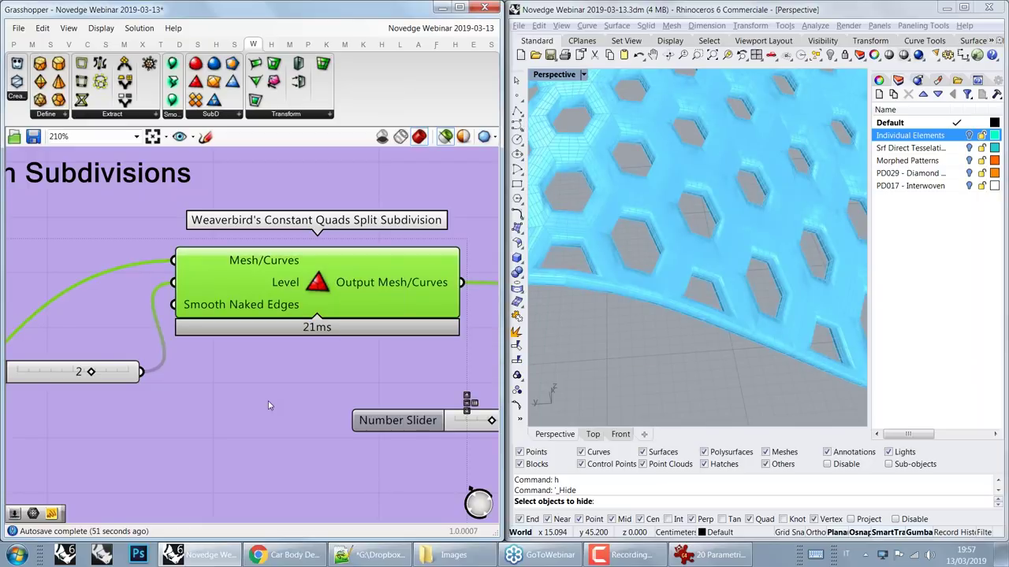
{"action": "left_click", "coordinate": [269, 406]}
{"action": "left_click", "coordinate": [399, 279]}
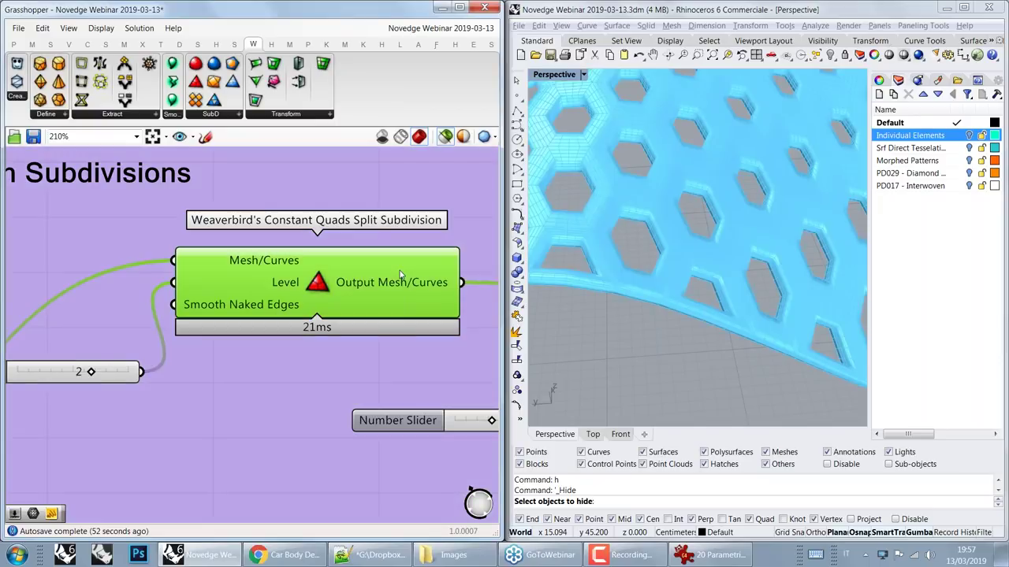
Step: Set the Constant Quads Split level to 1 and examine the mesh around the hexagonal openings
{"action": "scroll", "coordinate": [90, 371], "scroll_direction": "up", "scroll_amount": 3}
{"action": "right_click_drag", "start_coordinate": [90, 371], "coordinate": [302, 375]}
{"action": "left_click_drag", "start_coordinate": [302, 376], "coordinate": [272, 375]}
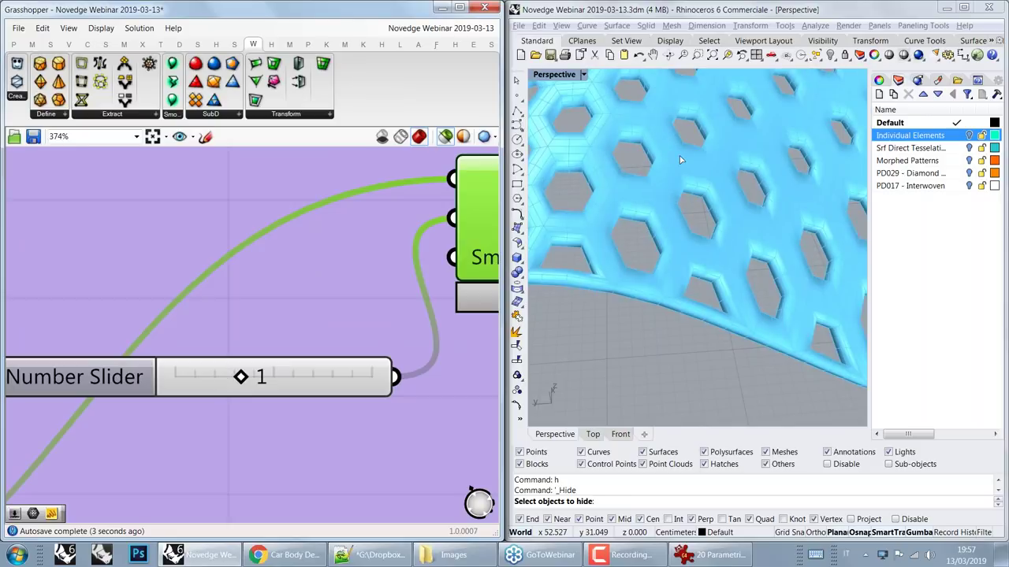
{"action": "right_click_drag", "start_coordinate": [681, 160], "coordinate": [660, 204]}
{"action": "scroll", "coordinate": [669, 227], "scroll_direction": "up", "scroll_amount": 5}
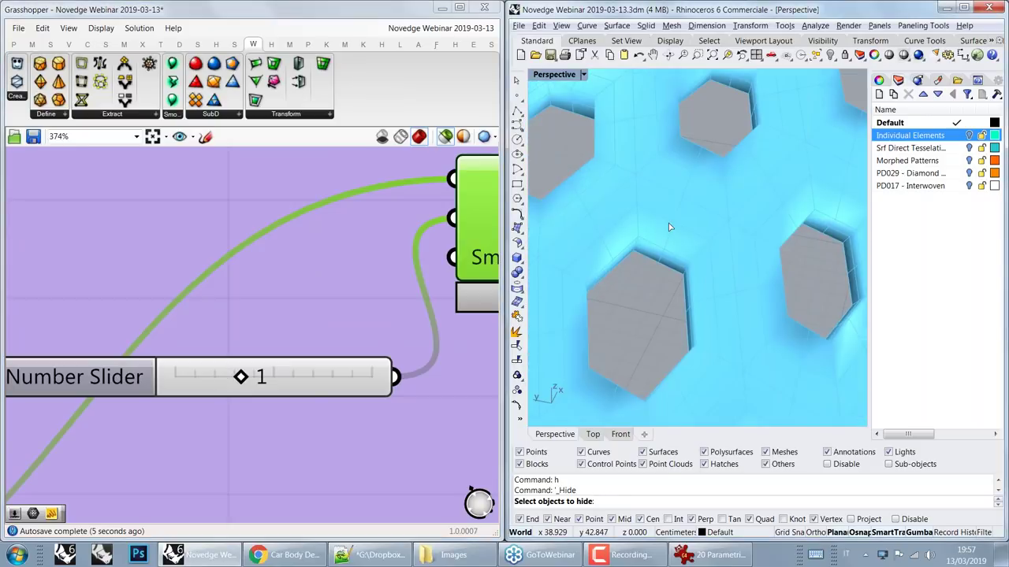
Step: Preview the Catmull-Clark Subdivision that follows the Constant Quads Split
{"action": "right_click_drag", "start_coordinate": [355, 250], "coordinate": [233, 224]}
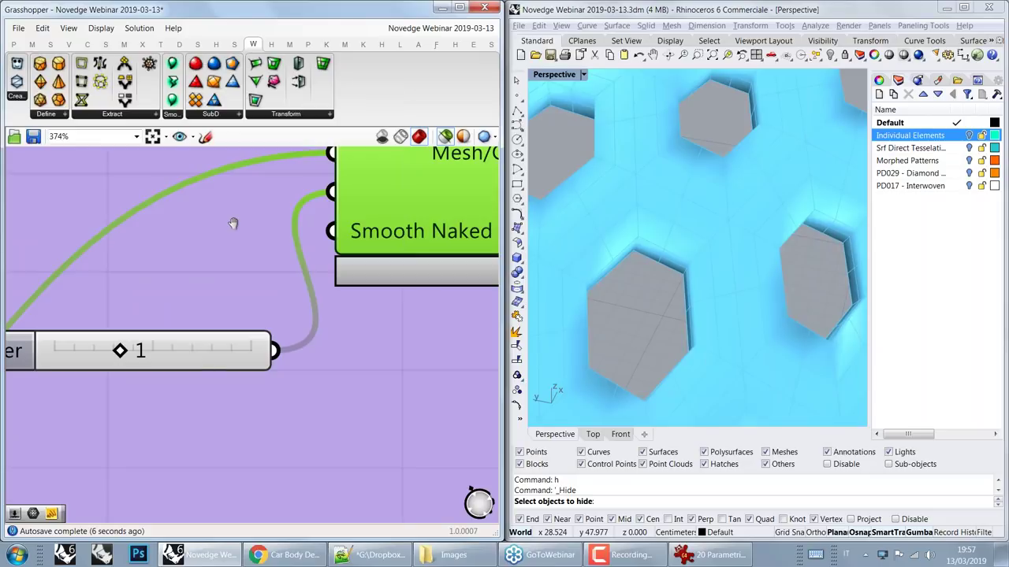
{"action": "scroll", "coordinate": [233, 224], "scroll_direction": "down", "scroll_amount": 4}
{"action": "mouse_move", "coordinate": [425, 271]}
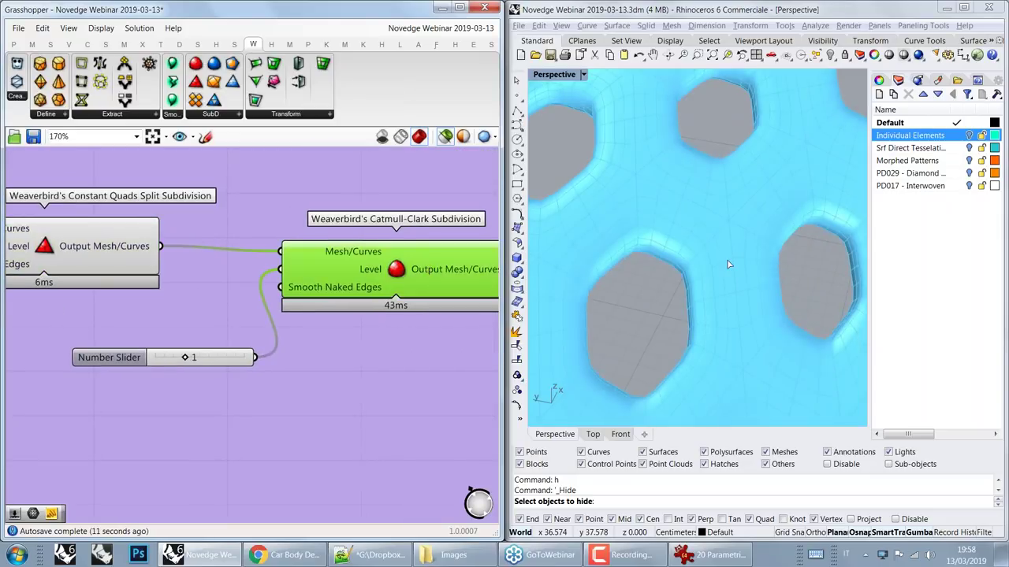
Step: Set the Constant Quads Split level to 2 and examine the smoothed corners of the hexagonal openings up close
{"action": "scroll", "coordinate": [728, 264], "scroll_direction": "down", "scroll_amount": 6}
{"action": "right_click_drag", "start_coordinate": [686, 295], "coordinate": [572, 398]}
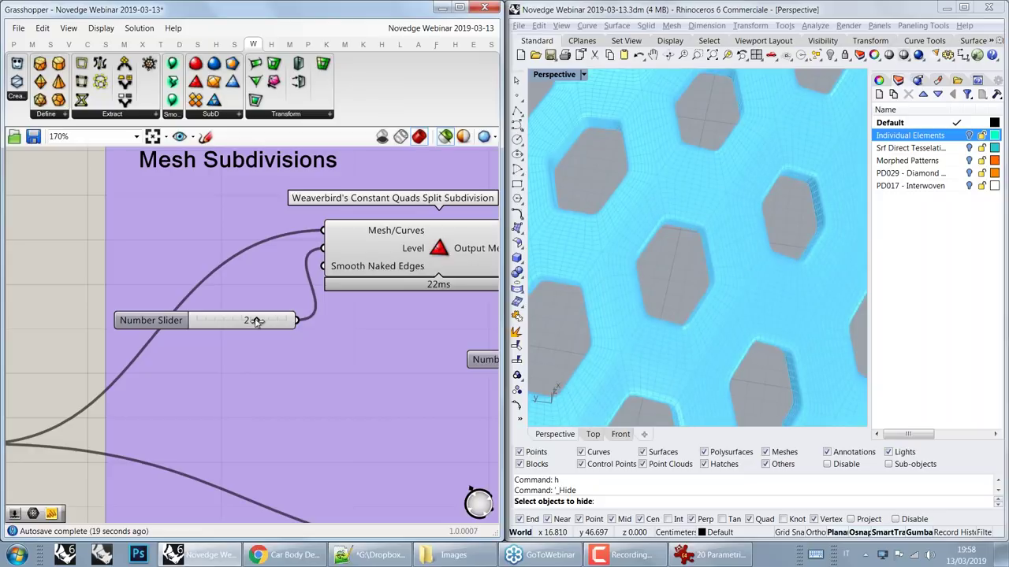
{"action": "scroll", "coordinate": [701, 269], "scroll_direction": "down", "scroll_amount": 3}
{"action": "scroll", "coordinate": [726, 233], "scroll_direction": "up", "scroll_amount": 1}
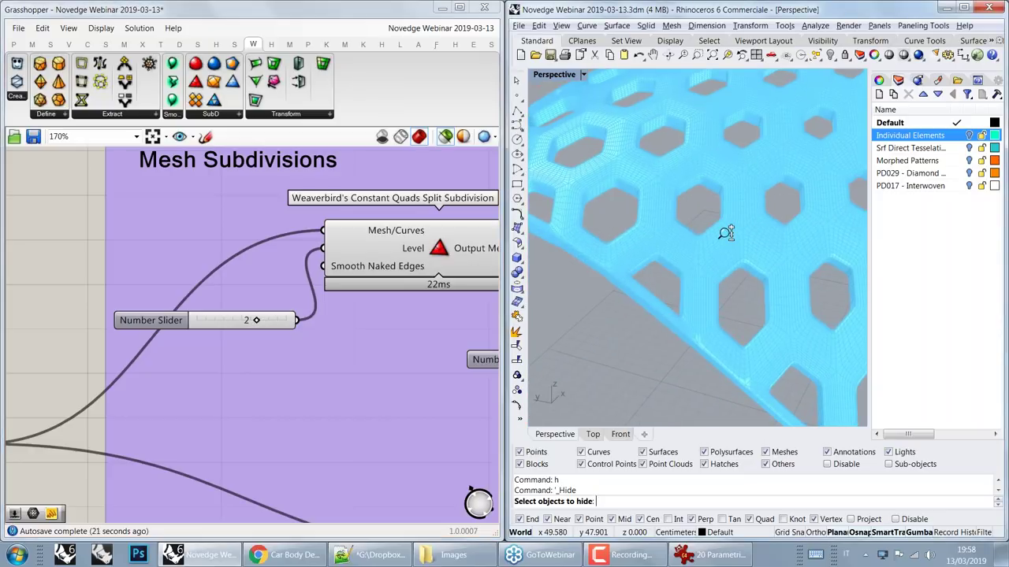
{"action": "scroll", "coordinate": [726, 232], "scroll_direction": "up", "scroll_amount": 2}
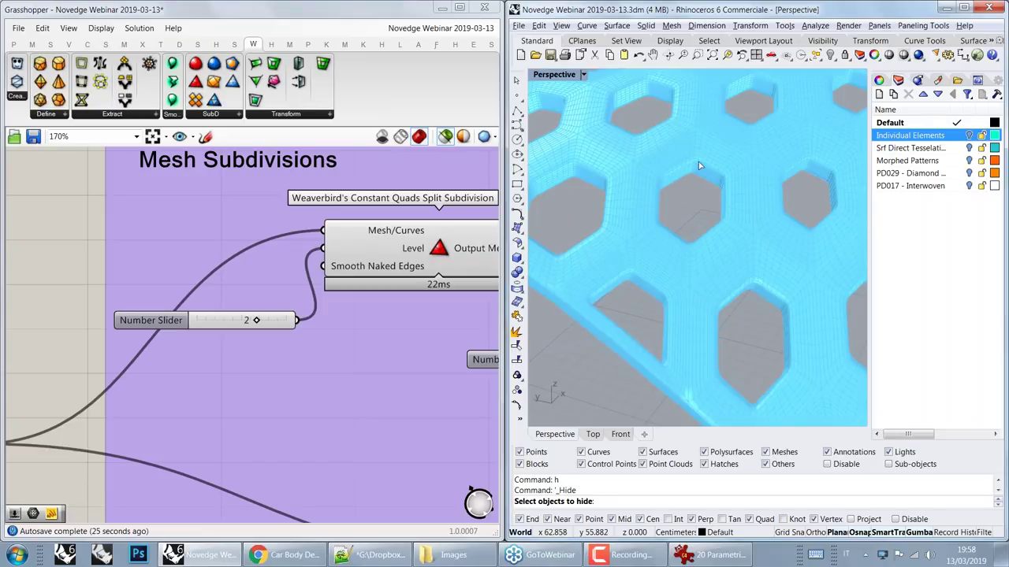
{"action": "scroll", "coordinate": [695, 153], "scroll_direction": "up", "scroll_amount": 1}
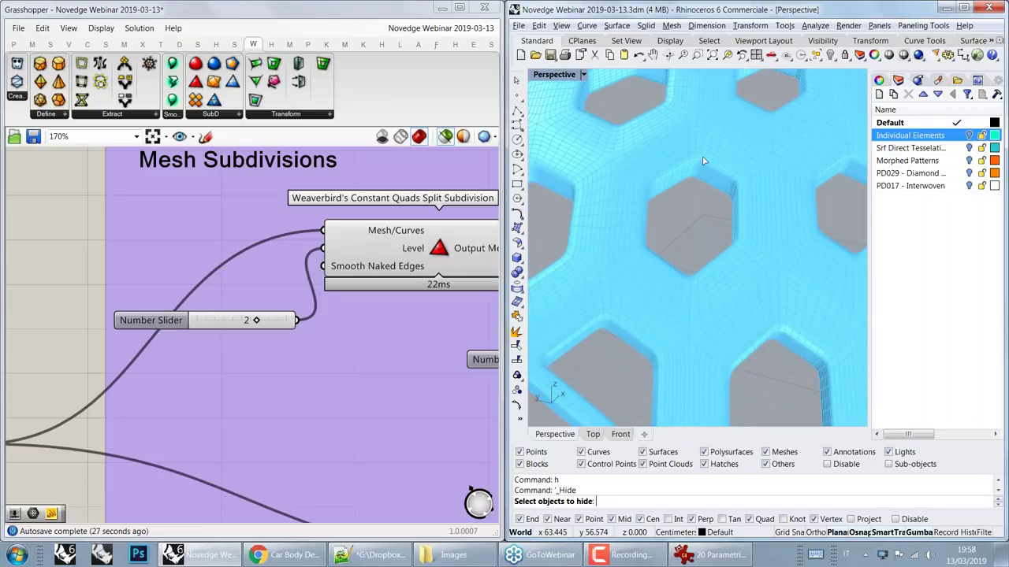
{"action": "scroll", "coordinate": [699, 158], "scroll_direction": "up", "scroll_amount": 3}
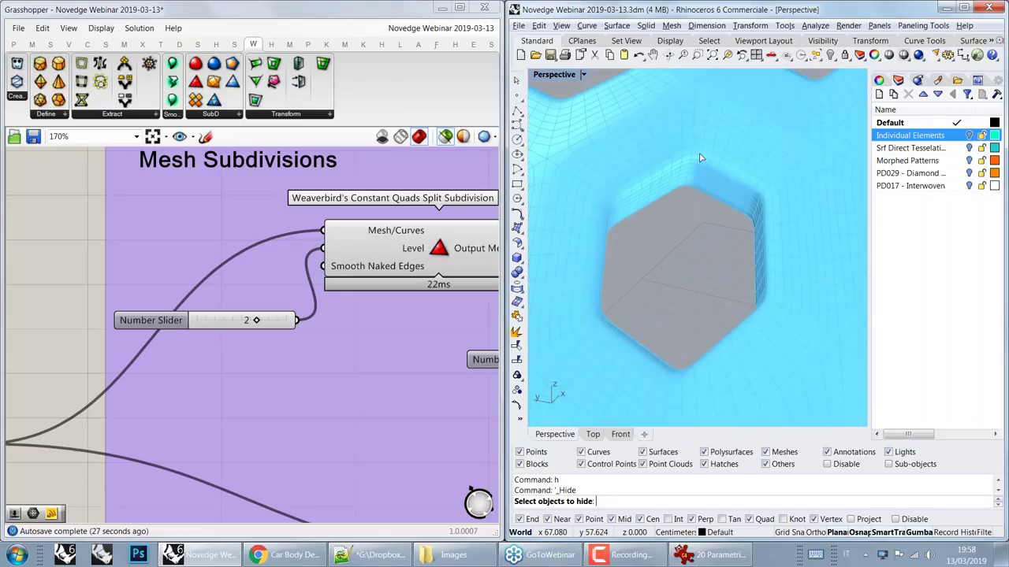
{"action": "scroll", "coordinate": [698, 167], "scroll_direction": "up", "scroll_amount": 1}
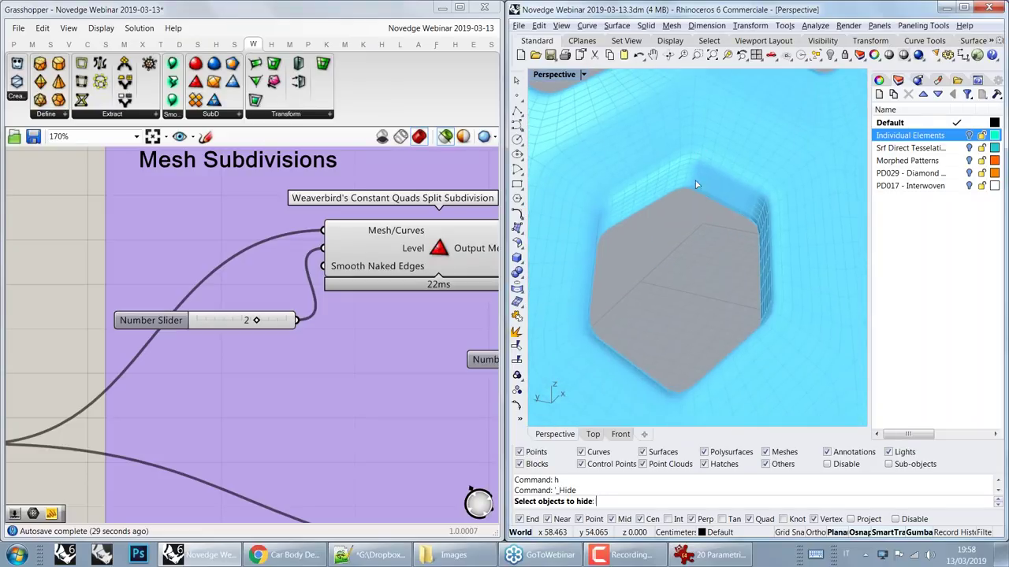
Step: Set the Constant Quads Split level to 3
{"action": "left_click", "coordinate": [257, 321]}
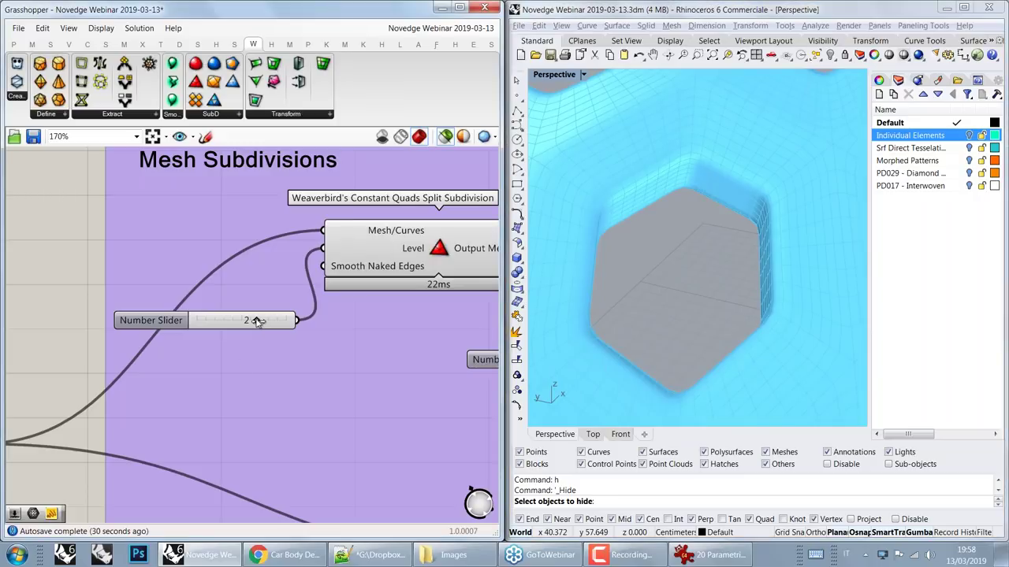
{"action": "left_click_drag", "start_coordinate": [257, 321], "coordinate": [286, 320]}
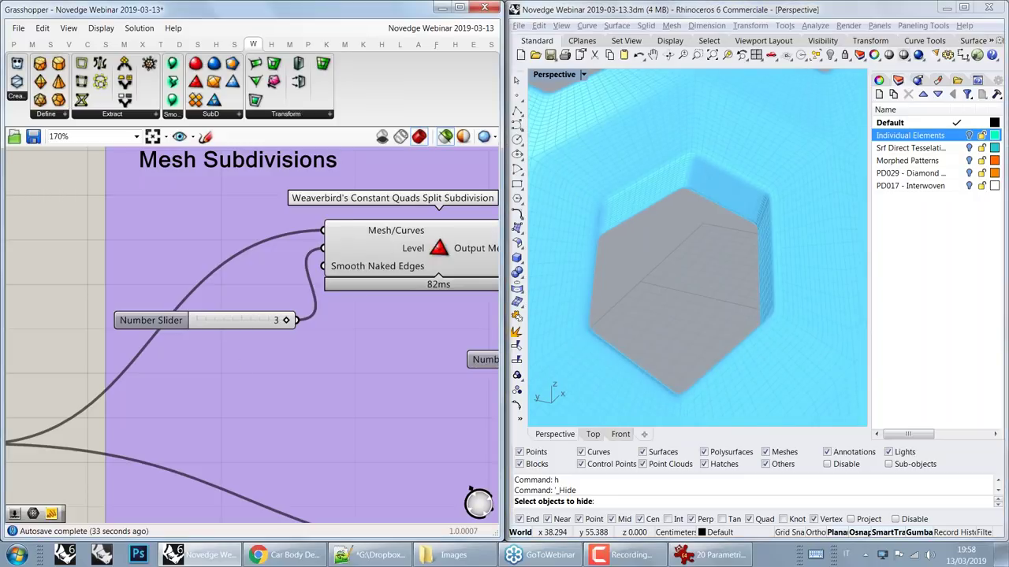
Step: Cancel the pending Hide command and bake the Catmull-Clark Subdivision mesh into the Rhino model
{"action": "scroll", "coordinate": [684, 285], "scroll_direction": "down", "scroll_amount": 2}
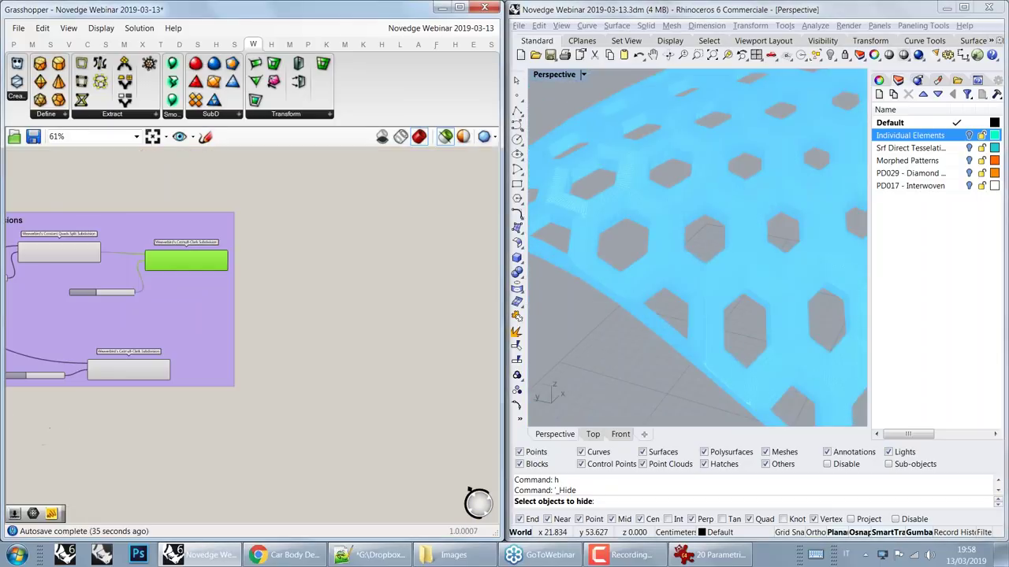
{"action": "middle_click", "coordinate": [225, 267]}
{"action": "left_click", "coordinate": [222, 300]}
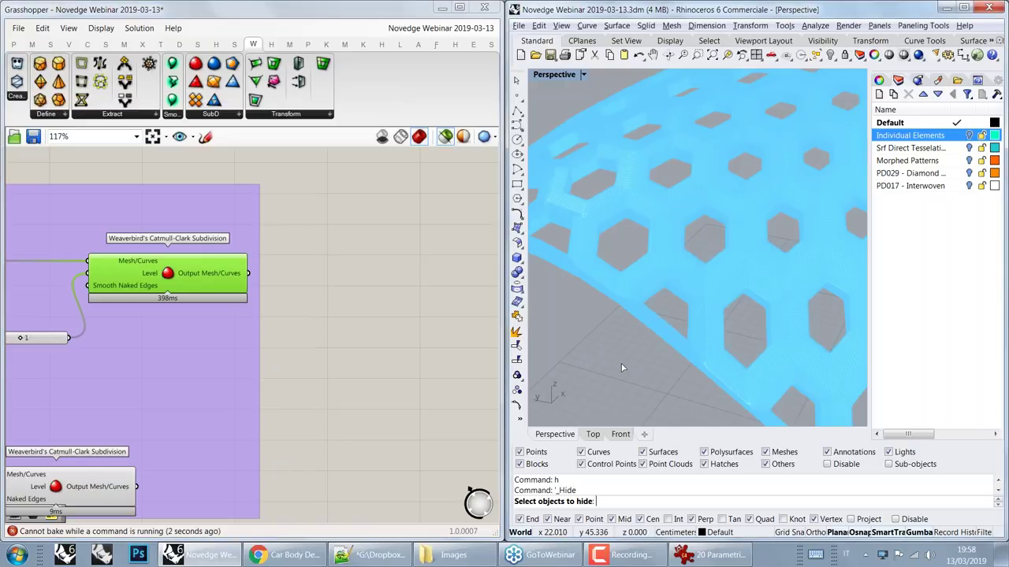
{"action": "key", "text": "Escape"}
{"action": "middle_click", "coordinate": [213, 273]}
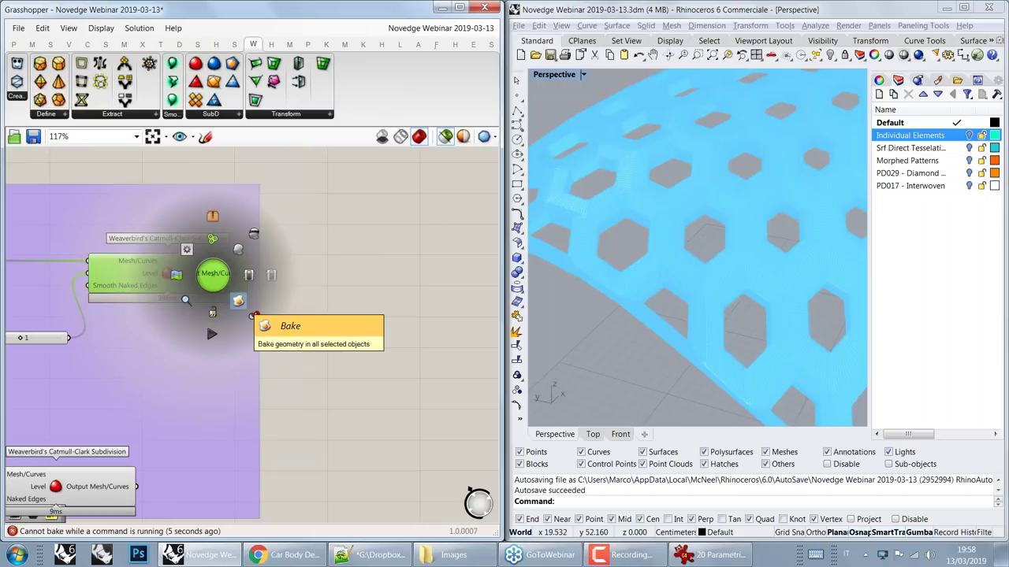
{"action": "left_click", "coordinate": [240, 302]}
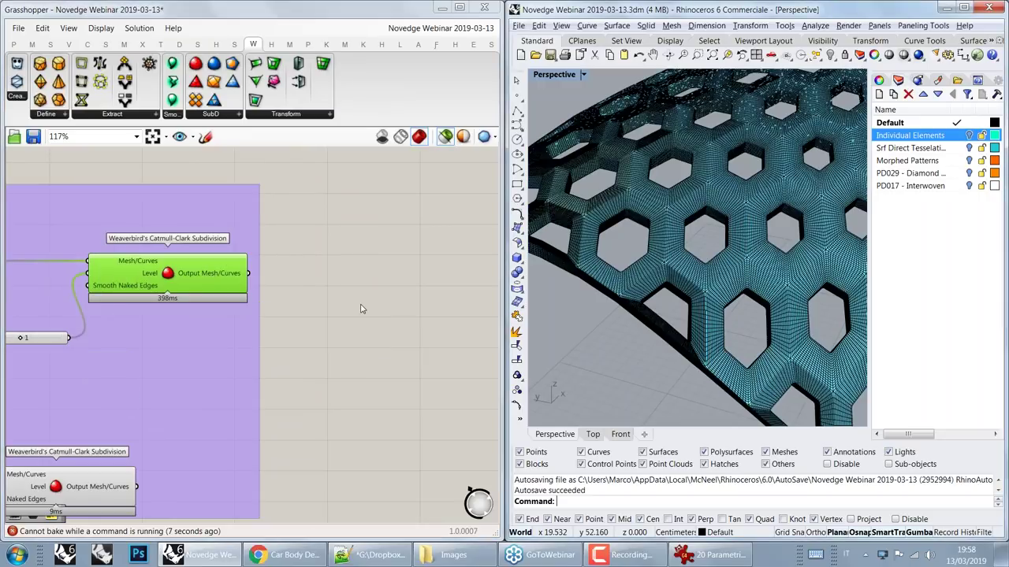
Step: Show the Perspective viewport in Rendered display mode and examine the whole baked hexagonal mesh
{"action": "left_click", "coordinate": [584, 74]}
{"action": "left_click", "coordinate": [624, 102]}
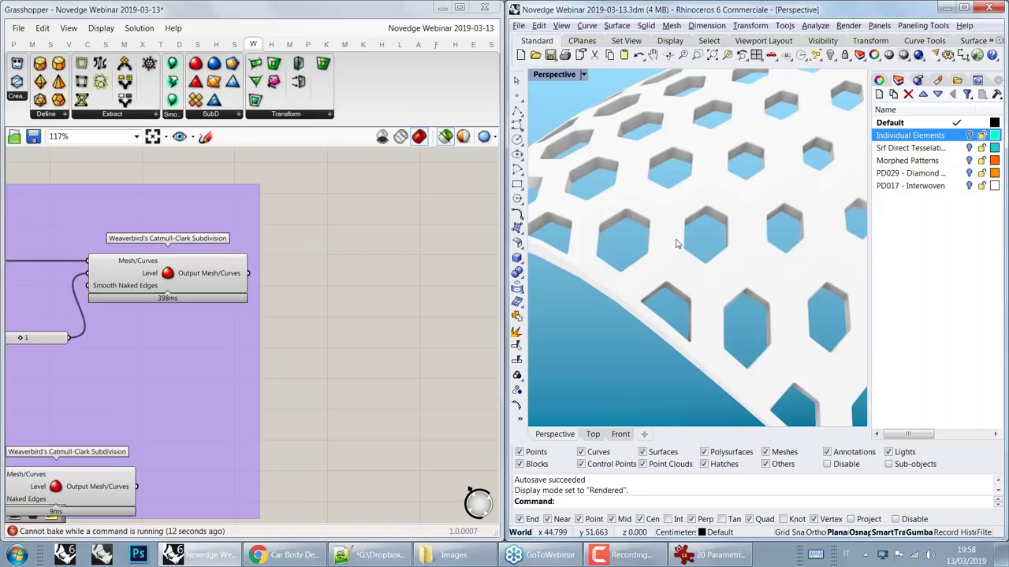
{"action": "right_click_drag", "start_coordinate": [675, 243], "coordinate": [731, 277]}
{"action": "scroll", "coordinate": [777, 237], "scroll_direction": "down", "scroll_amount": 6}
{"action": "right_click_drag", "start_coordinate": [776, 237], "coordinate": [638, 142]}
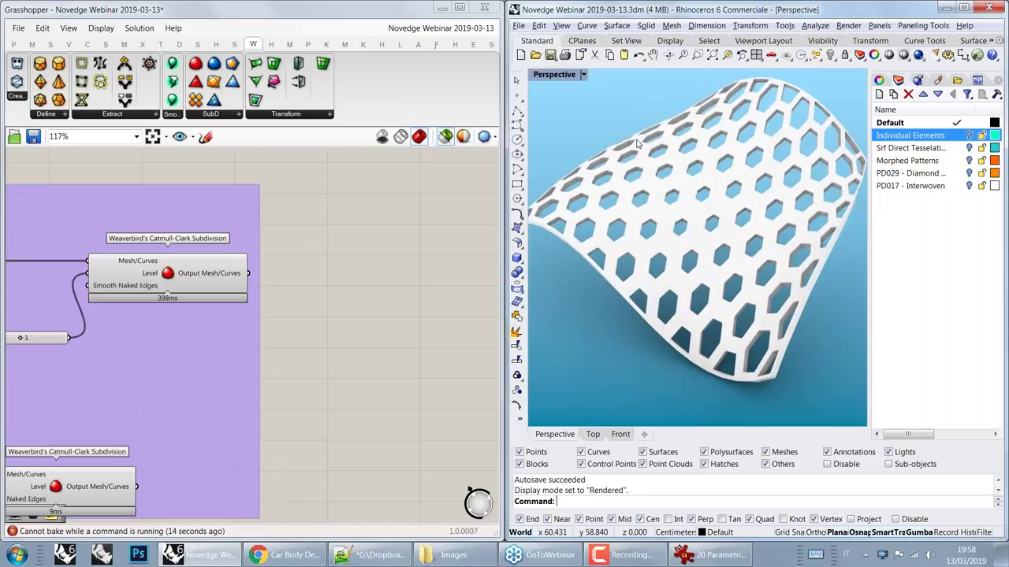
Step: Switch the Perspective viewport to MT Rendered - Shiny and examine the baked mesh from another side
{"action": "left_click", "coordinate": [584, 74]}
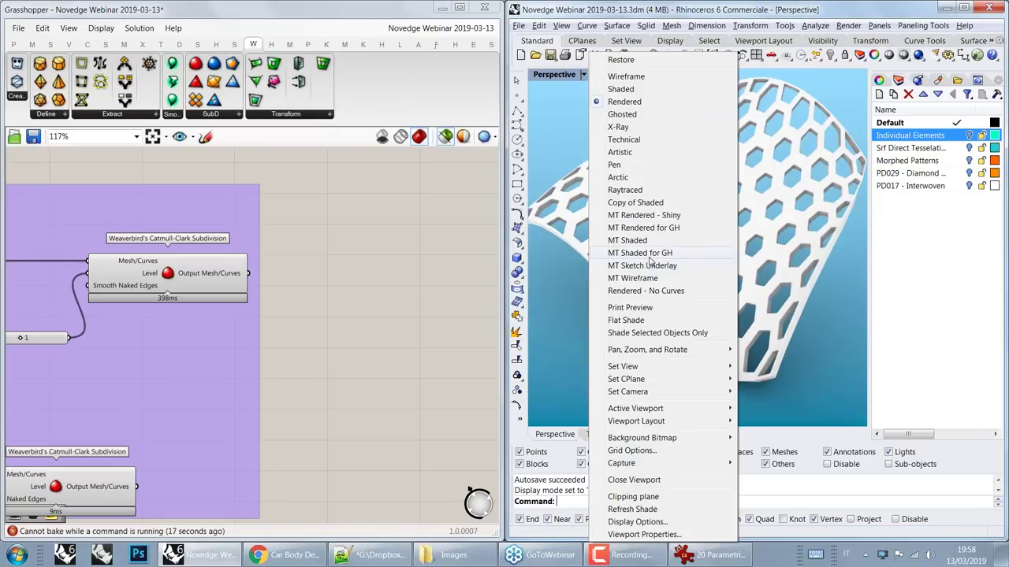
{"action": "left_click", "coordinate": [661, 215]}
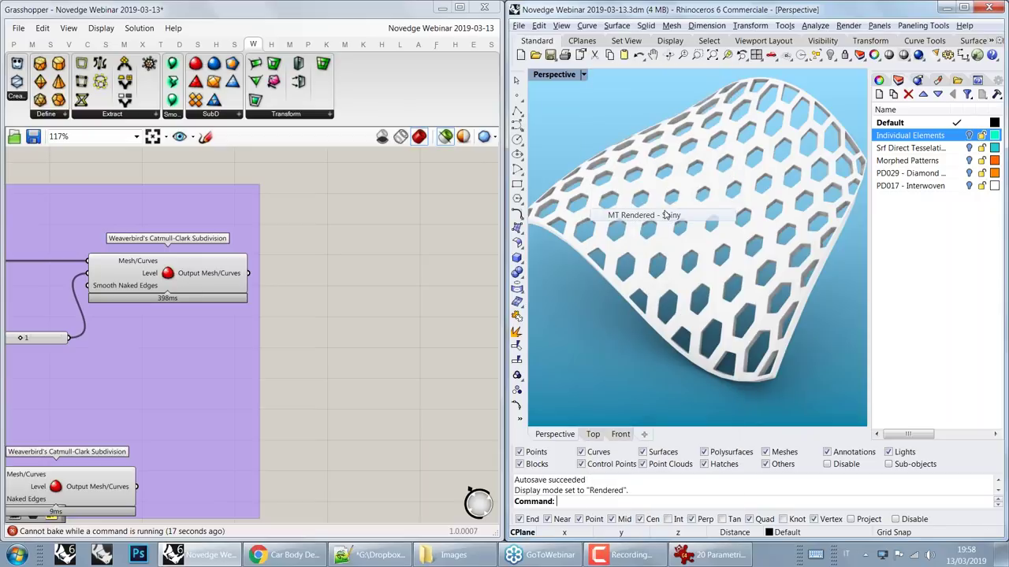
{"action": "scroll", "coordinate": [666, 216], "scroll_direction": "up", "scroll_amount": 6}
{"action": "right_click_drag", "start_coordinate": [666, 215], "coordinate": [809, 306]}
{"action": "scroll", "coordinate": [809, 306], "scroll_direction": "down", "scroll_amount": 4}
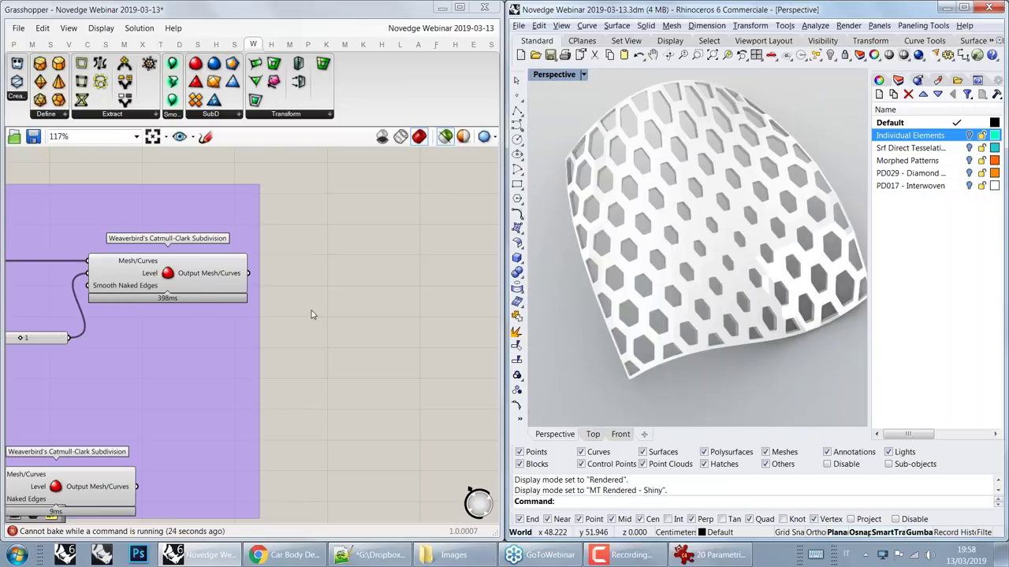
Step: Delete the baked mesh and return the Perspective viewport to Shaded display mode
{"action": "left_click", "coordinate": [633, 189]}
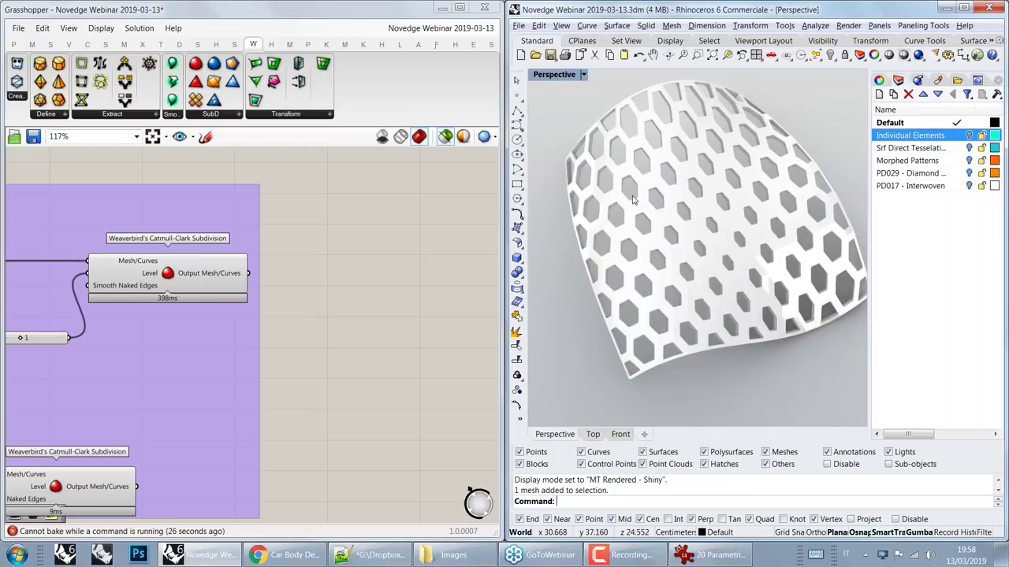
{"action": "key", "text": "Delete"}
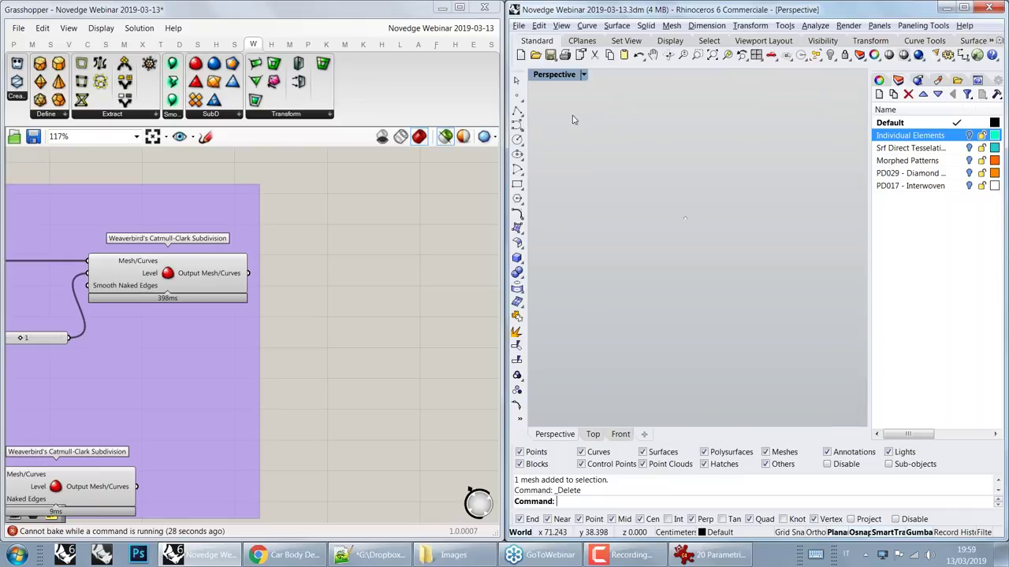
{"action": "left_click", "coordinate": [584, 74]}
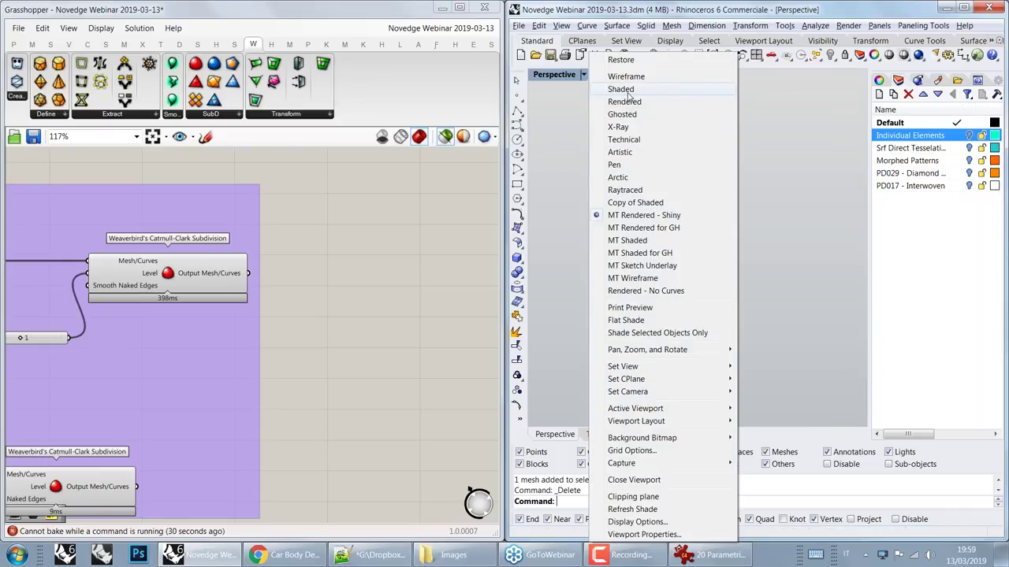
{"action": "left_click", "coordinate": [627, 93]}
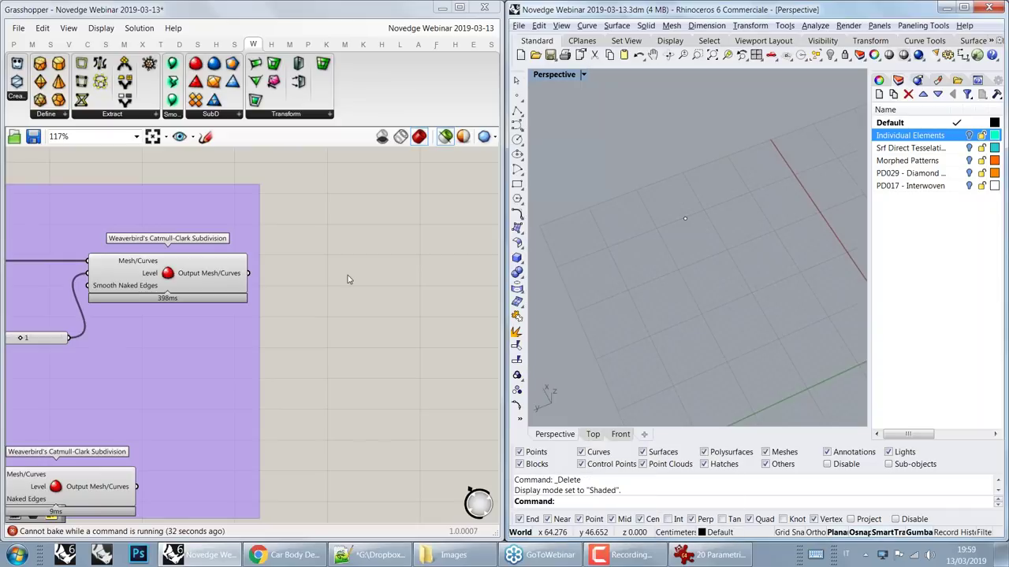
Step: In the Planar Patterns Morphed to a Target Surface definition, preview the flat perforated solid and examine its pentagonal holes
{"action": "scroll", "coordinate": [348, 279], "scroll_direction": "down", "scroll_amount": 6}
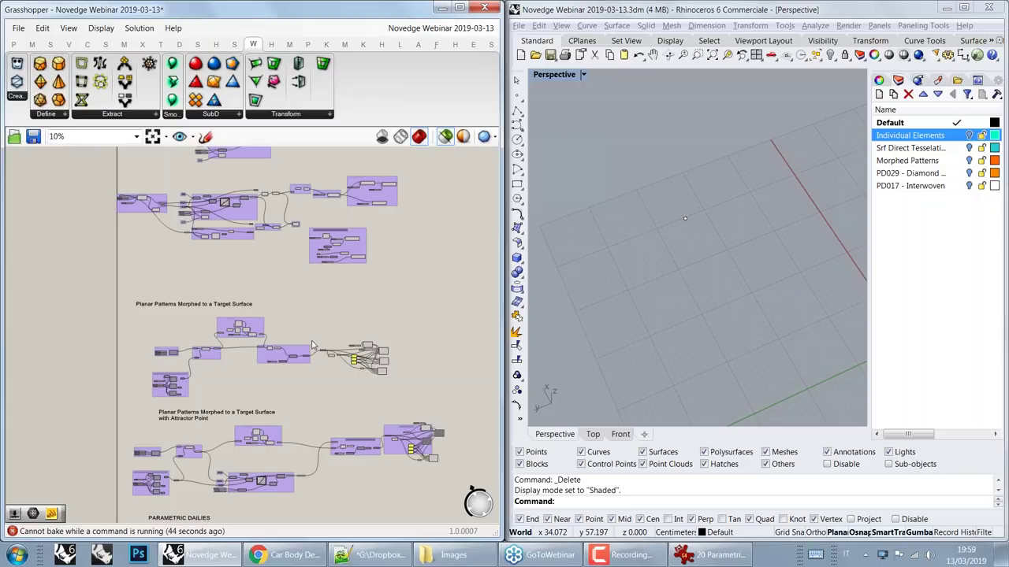
{"action": "scroll", "coordinate": [308, 339], "scroll_direction": "up", "scroll_amount": 3}
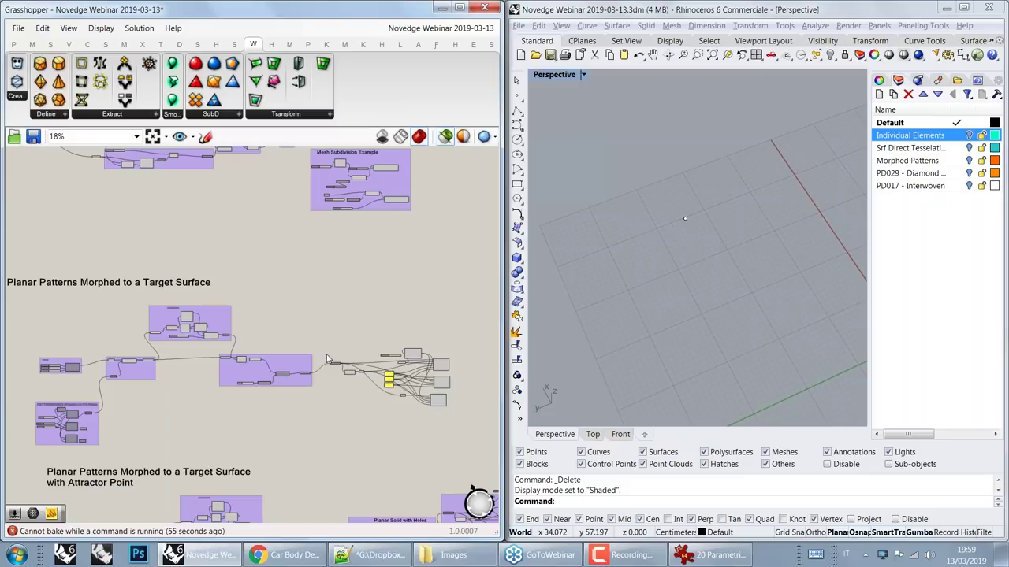
{"action": "right_click_drag", "start_coordinate": [330, 338], "coordinate": [327, 327]}
{"action": "right_click_drag", "start_coordinate": [268, 298], "coordinate": [293, 276]}
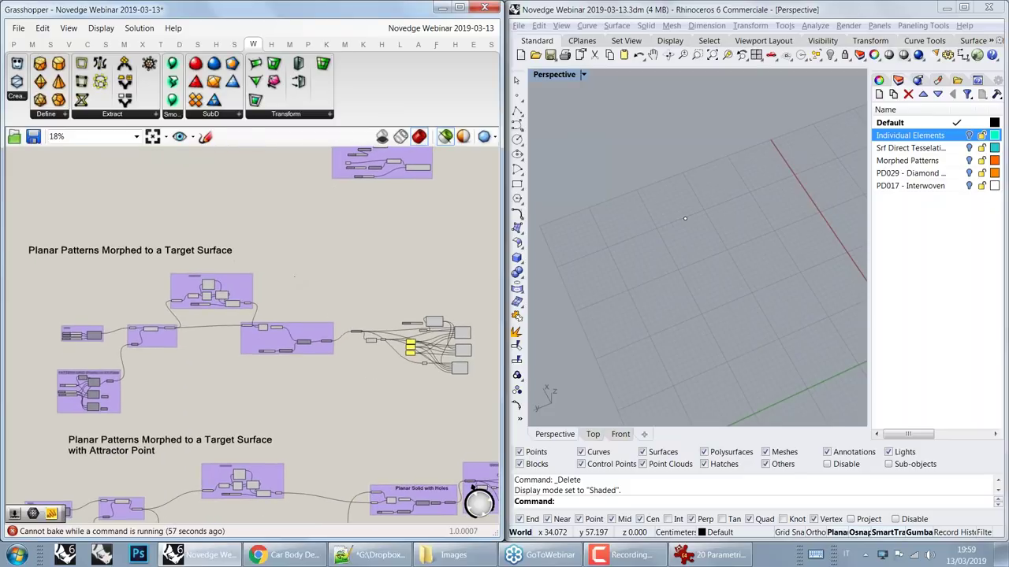
{"action": "scroll", "coordinate": [257, 261], "scroll_direction": "up", "scroll_amount": 4}
{"action": "right_click_drag", "start_coordinate": [226, 273], "coordinate": [343, 205]}
{"action": "right_click_drag", "start_coordinate": [297, 330], "coordinate": [235, 276]}
{"action": "right_click_drag", "start_coordinate": [451, 308], "coordinate": [270, 313]}
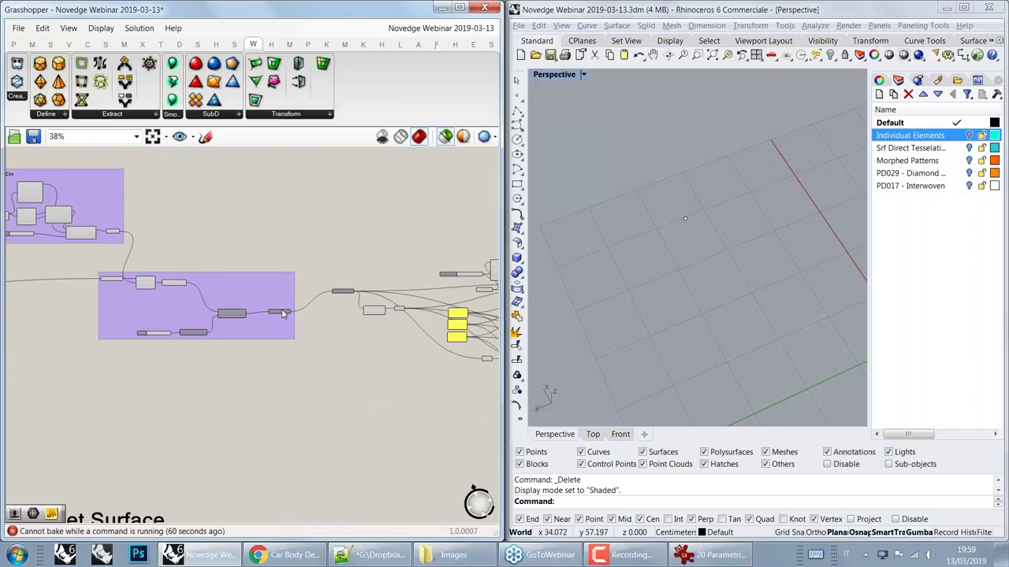
{"action": "left_click", "coordinate": [280, 312]}
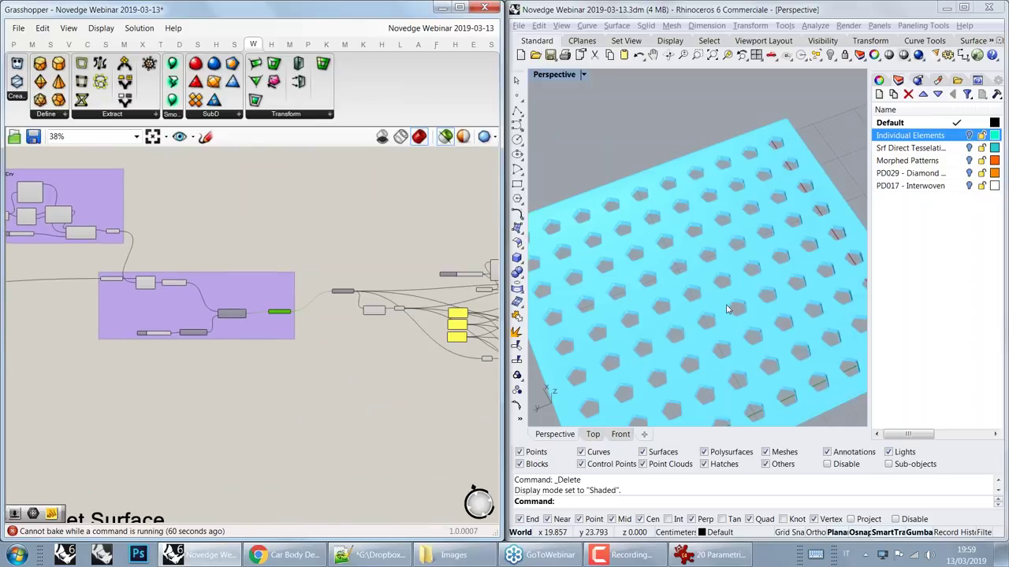
{"action": "right_click_drag", "start_coordinate": [702, 353], "coordinate": [776, 260]}
{"action": "scroll", "coordinate": [741, 330], "scroll_direction": "down", "scroll_amount": 2}
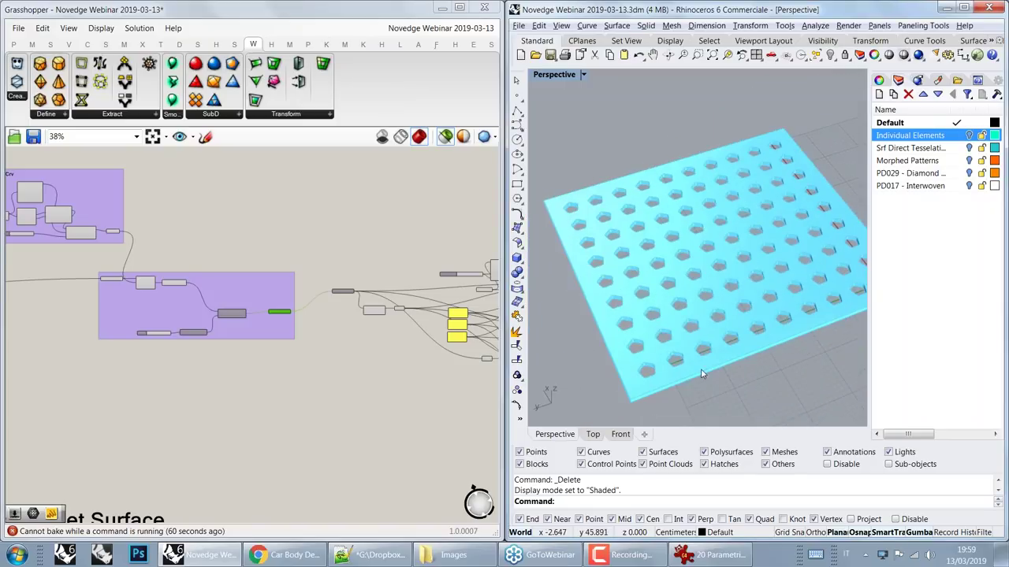
{"action": "right_click_drag", "start_coordinate": [689, 361], "coordinate": [729, 360]}
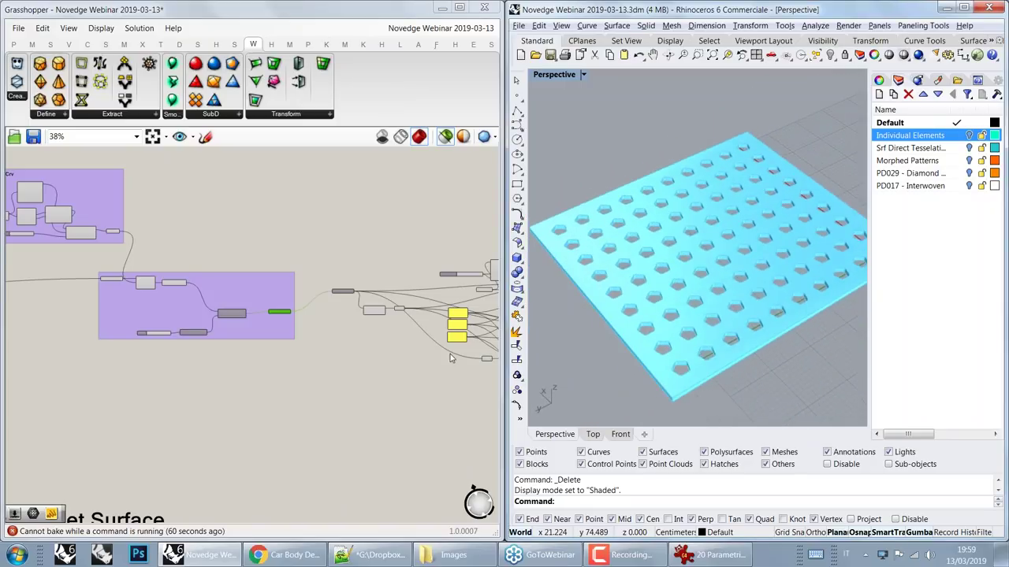
Step: Preview the Target Srf surface that feeds the Surface Morph components and compare it with the flat perforated panel
{"action": "scroll", "coordinate": [278, 310], "scroll_direction": "up", "scroll_amount": 5}
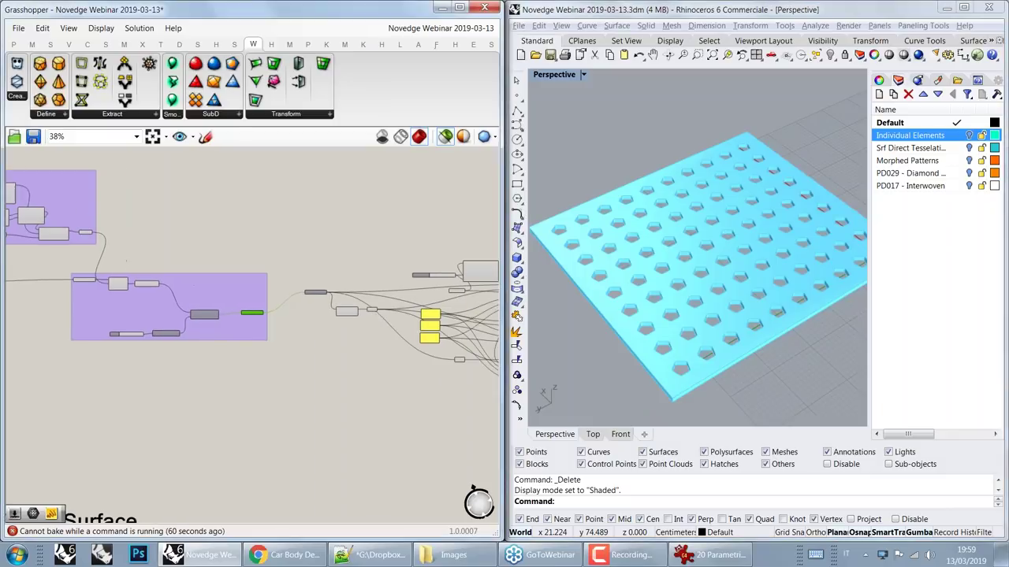
{"action": "left_click", "coordinate": [283, 318]}
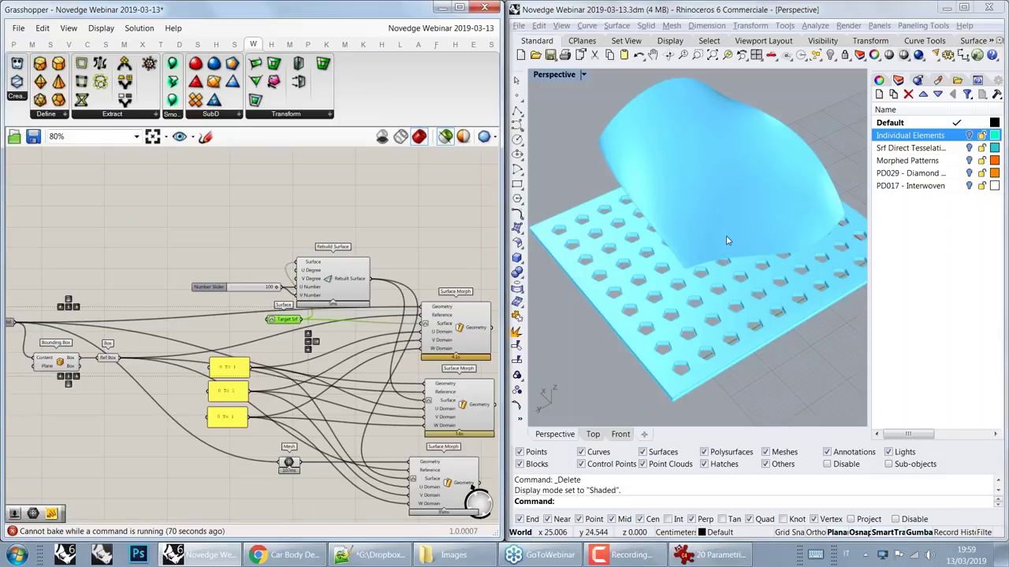
{"action": "scroll", "coordinate": [726, 241], "scroll_direction": "down", "scroll_amount": 4}
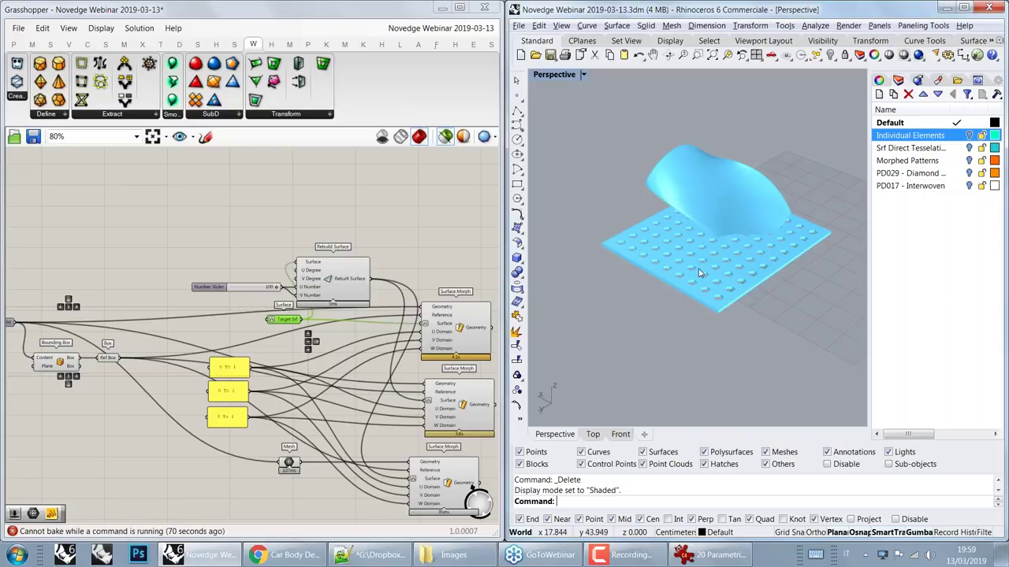
Step: Preview the first Surface Morph, which maps the perforated panel directly onto Target Srf
{"action": "right_click_drag", "start_coordinate": [334, 349], "coordinate": [222, 341]}
{"action": "left_click", "coordinate": [347, 319]}
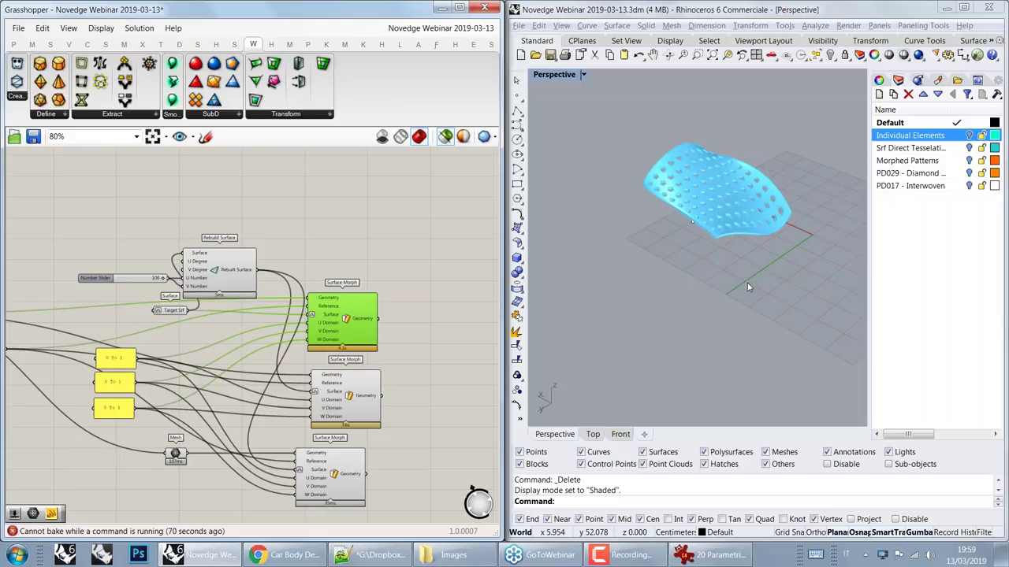
{"action": "right_click_drag", "start_coordinate": [747, 286], "coordinate": [713, 331]}
{"action": "right_click_drag", "start_coordinate": [753, 267], "coordinate": [727, 297]}
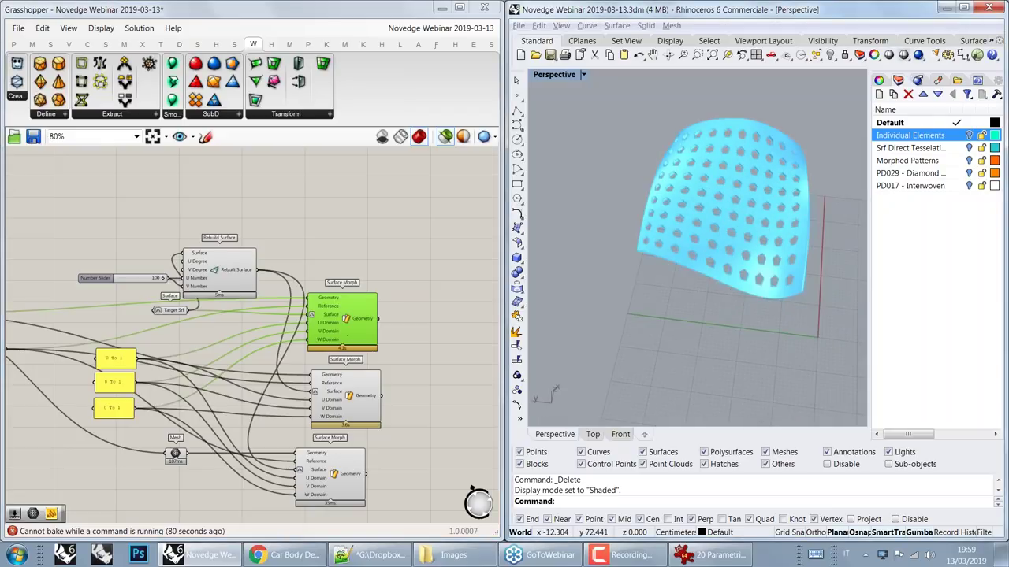
Step: Examine how the size and spacing of the pentagonal holes vary across the first morphed panel
{"action": "scroll", "coordinate": [327, 433], "scroll_direction": "up", "scroll_amount": 4}
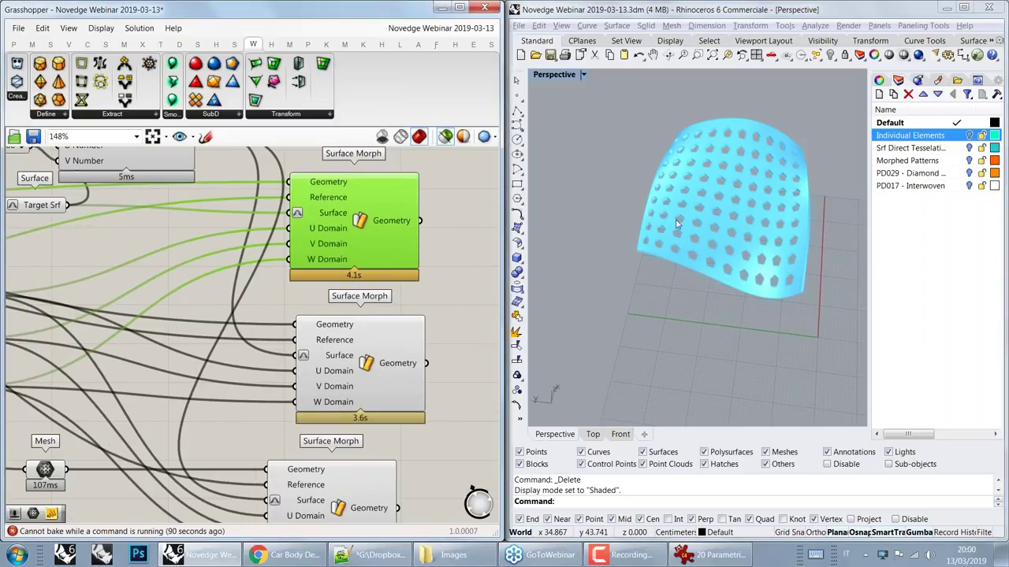
{"action": "right_click_drag", "start_coordinate": [676, 224], "coordinate": [718, 204]}
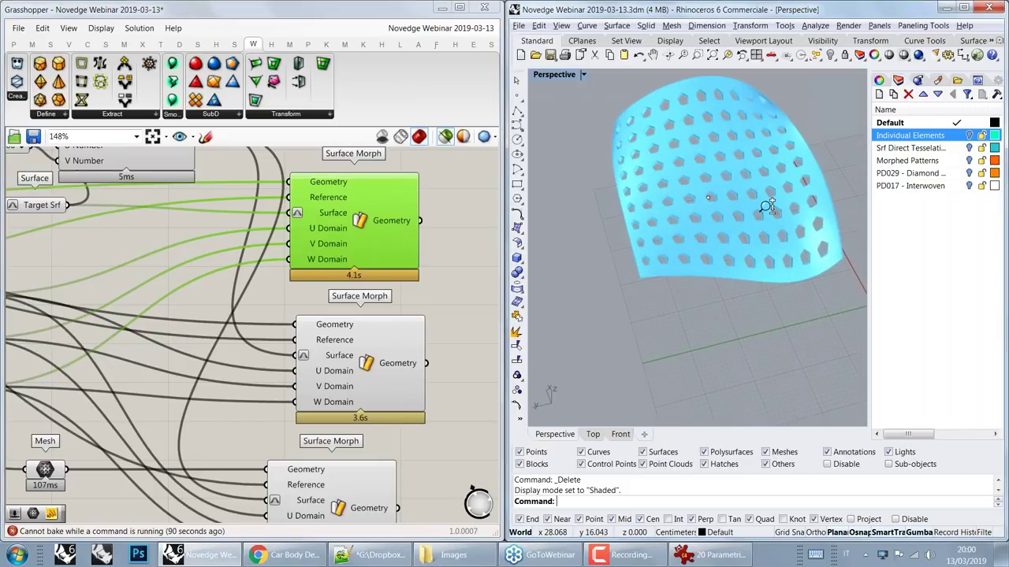
{"action": "scroll", "coordinate": [767, 206], "scroll_direction": "up", "scroll_amount": 3}
{"action": "scroll", "coordinate": [686, 232], "scroll_direction": "up", "scroll_amount": 2}
{"action": "scroll", "coordinate": [656, 293], "scroll_direction": "up", "scroll_amount": 1}
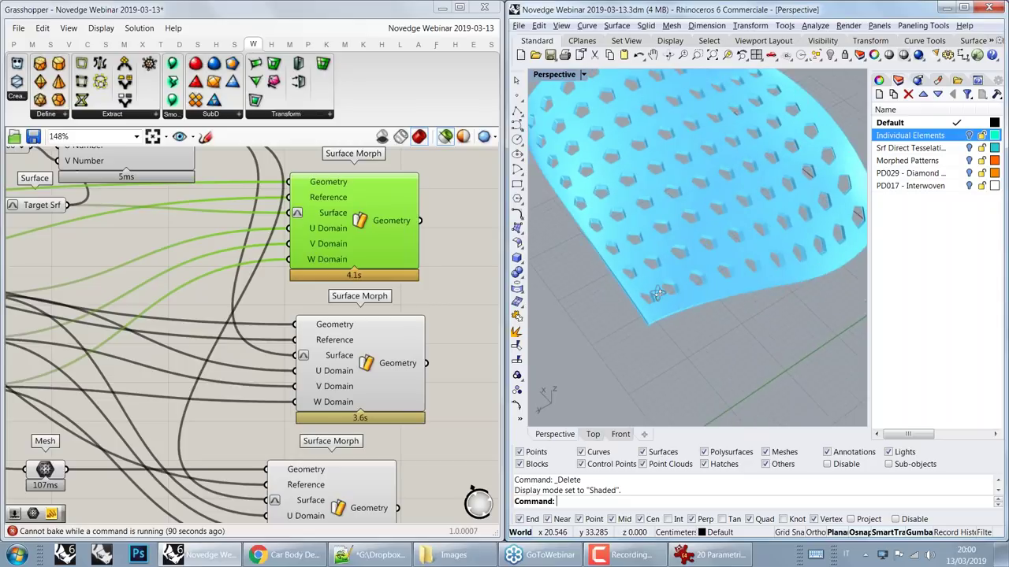
{"action": "right_click_drag", "start_coordinate": [657, 293], "coordinate": [604, 291]}
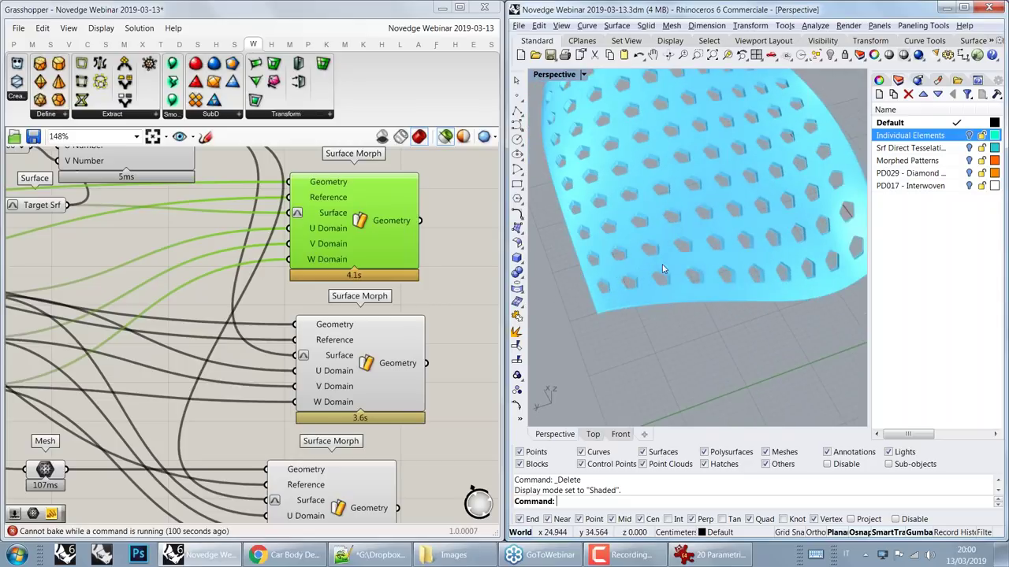
{"action": "scroll", "coordinate": [681, 256], "scroll_direction": "down", "scroll_amount": 3}
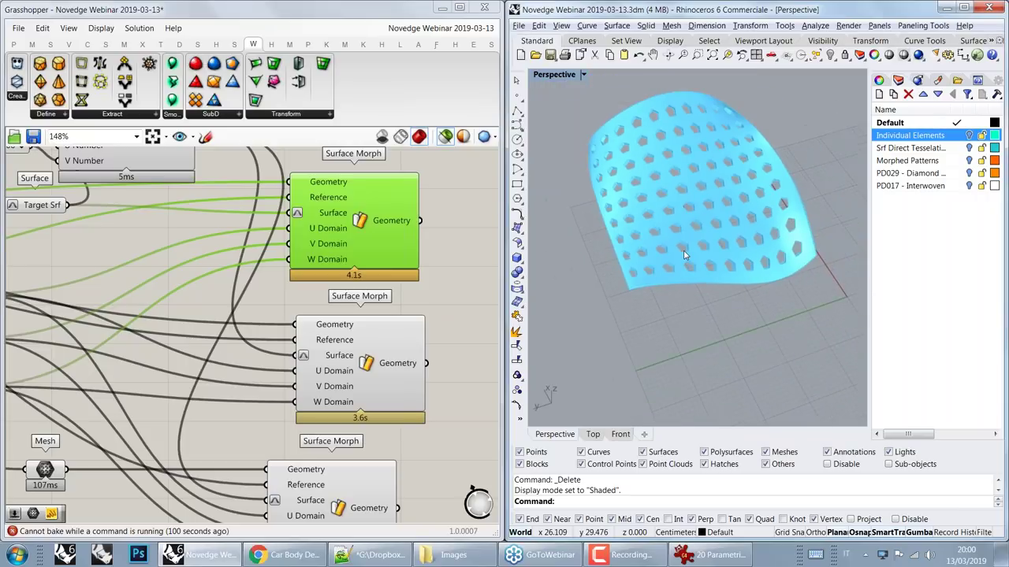
{"action": "right_click_drag", "start_coordinate": [683, 250], "coordinate": [661, 268]}
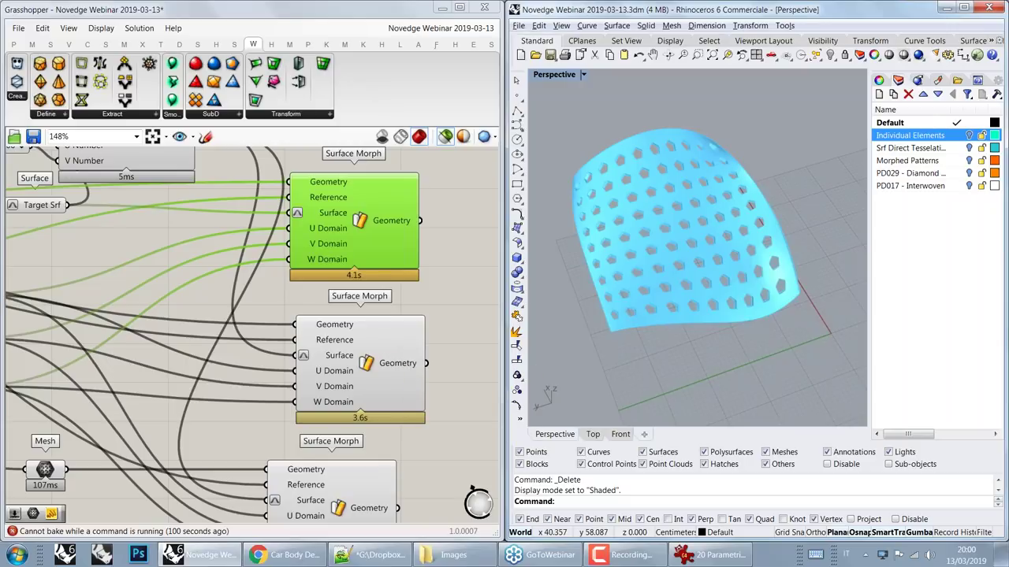
Step: Preview the second Surface Morph, which uses the rebuilt surface, and inspect its inputs beside the mesh-based morph
{"action": "right_click_drag", "start_coordinate": [407, 357], "coordinate": [425, 385]}
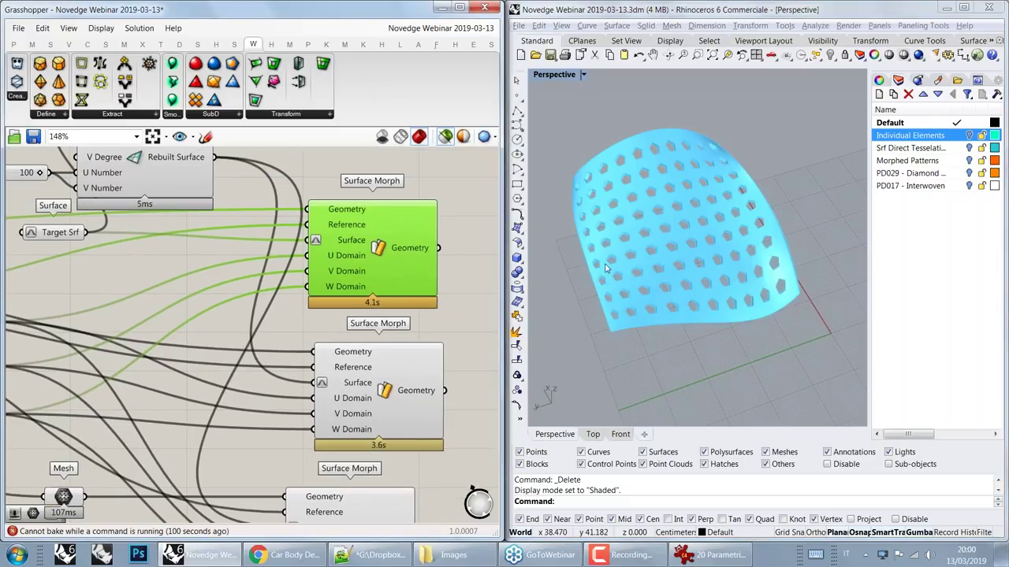
{"action": "left_click", "coordinate": [384, 385]}
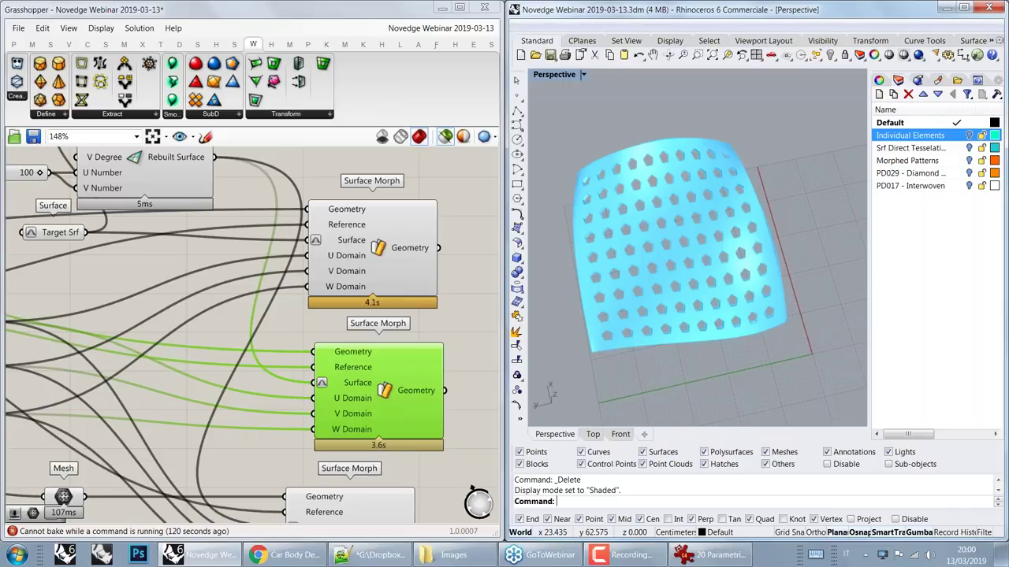
{"action": "right_click_drag", "start_coordinate": [164, 323], "coordinate": [171, 301]}
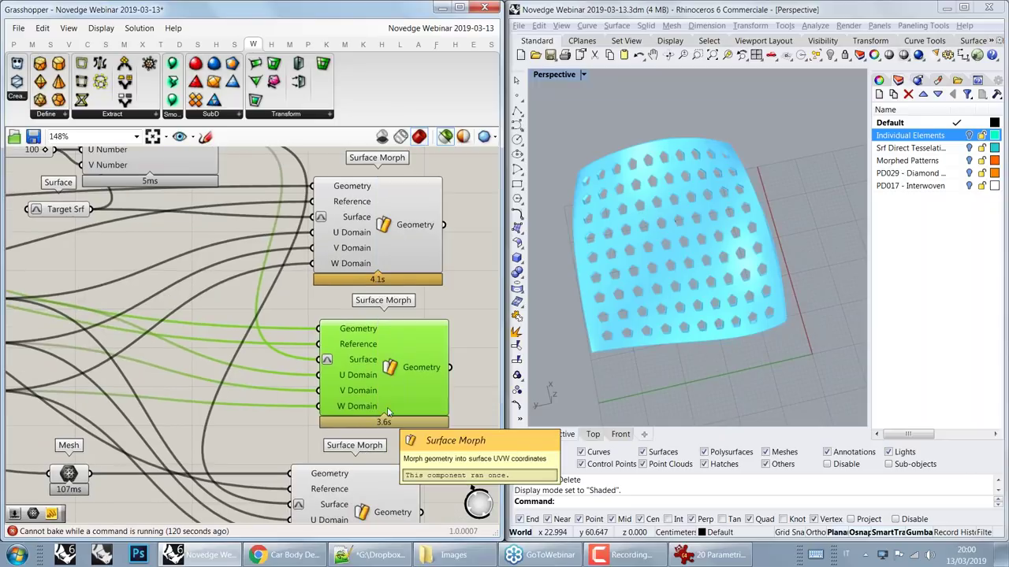
{"action": "right_click_drag", "start_coordinate": [393, 507], "coordinate": [389, 396]}
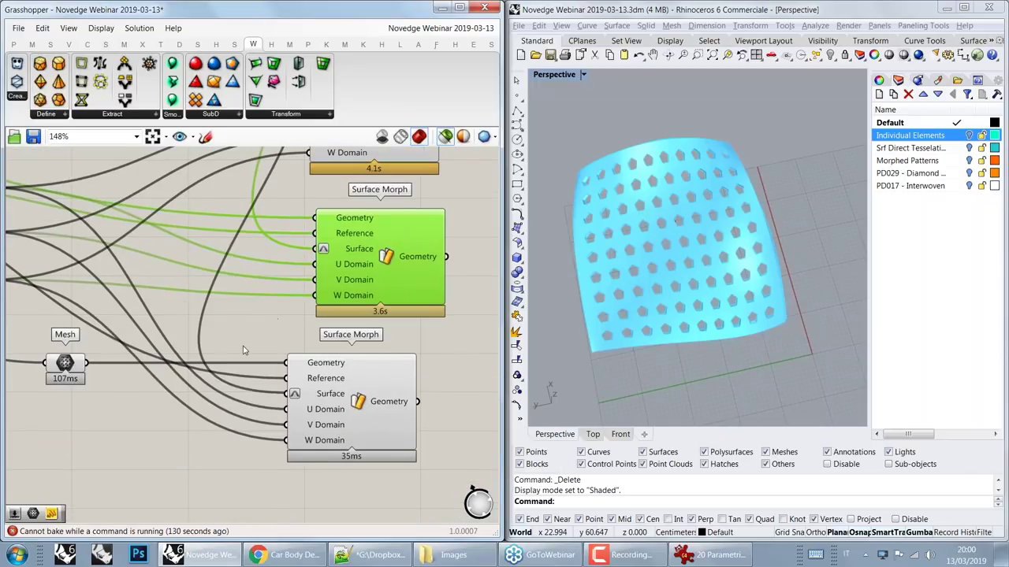
Step: Preview the Mesh component together with the third Surface Morph that maps this mesh onto the target surface
{"action": "right_click_drag", "start_coordinate": [250, 325], "coordinate": [351, 292]}
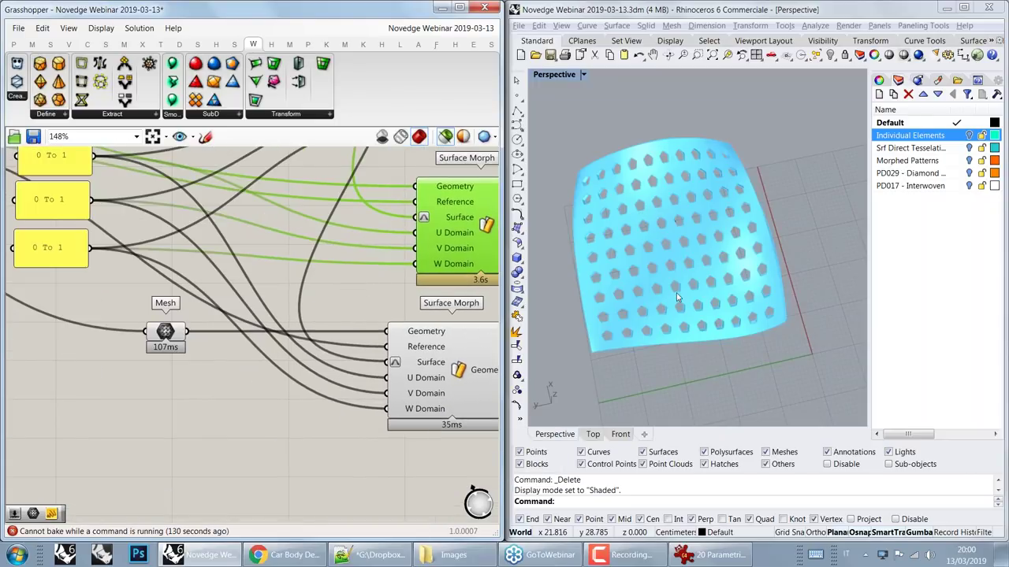
{"action": "scroll", "coordinate": [686, 232], "scroll_direction": "up", "scroll_amount": 5}
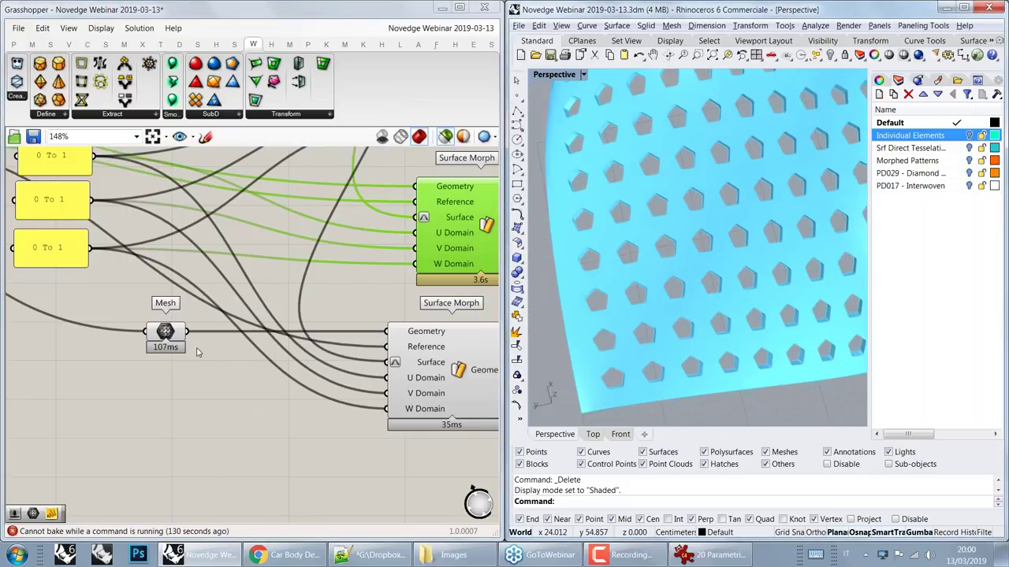
{"action": "scroll", "coordinate": [197, 353], "scroll_direction": "down", "scroll_amount": 4}
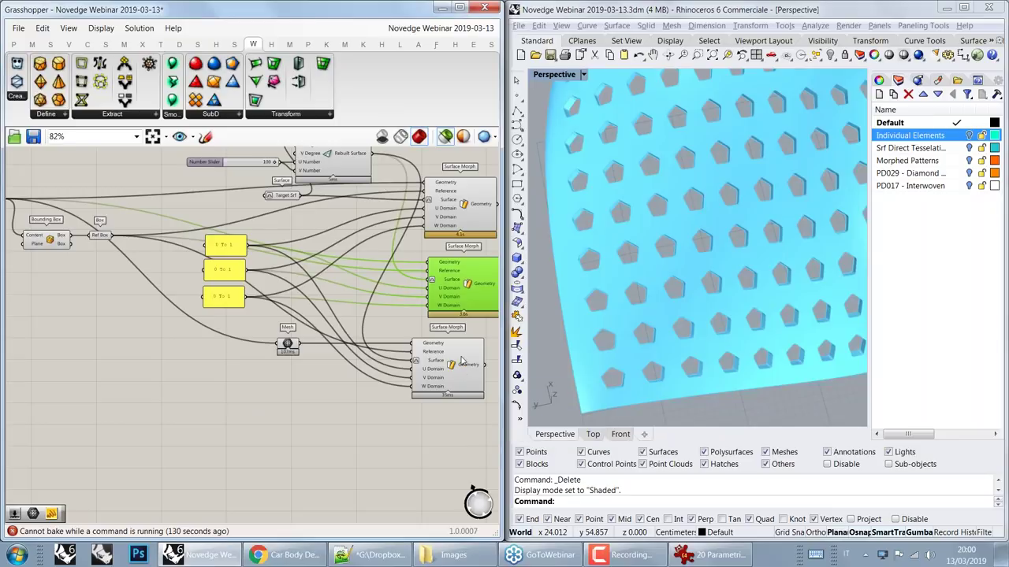
{"action": "scroll", "coordinate": [462, 360], "scroll_direction": "up", "scroll_amount": 2}
{"action": "scroll", "coordinate": [461, 358], "scroll_direction": "up", "scroll_amount": 1}
{"action": "left_click", "coordinate": [199, 334]}
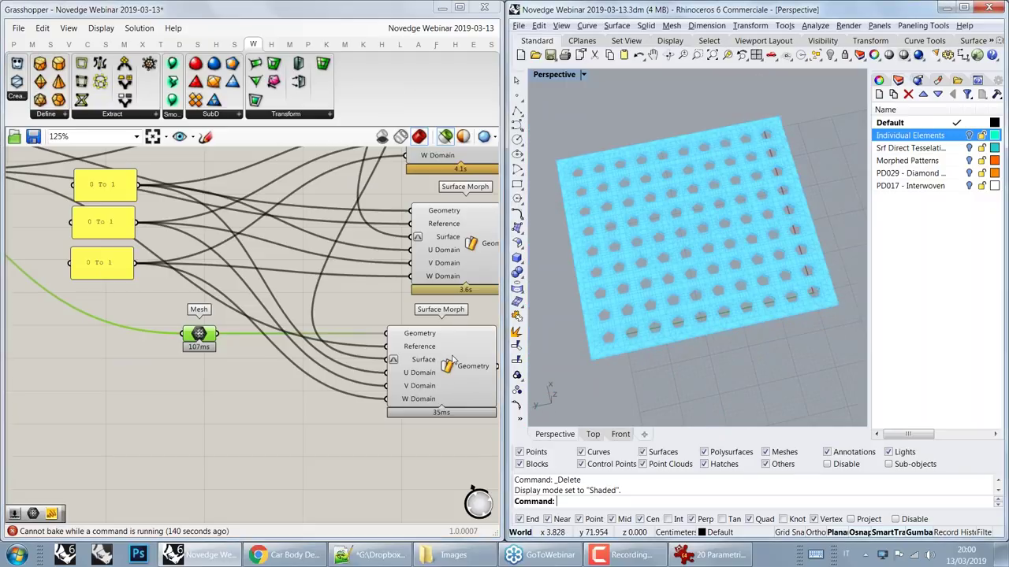
{"action": "right_click_drag", "start_coordinate": [452, 357], "coordinate": [379, 342]}
{"action": "left_click", "coordinate": [379, 342], "text": "shift"}
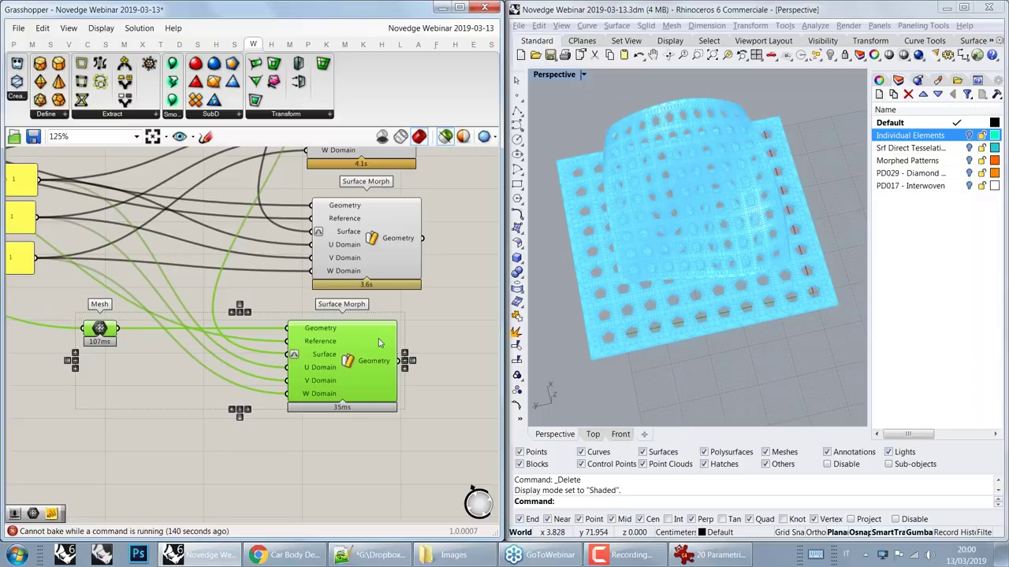
Step: Examine the mesh faces and pentagonal holes of the morphed mesh panel against the flat mesh from several angles
{"action": "right_click_drag", "start_coordinate": [654, 300], "coordinate": [705, 227]}
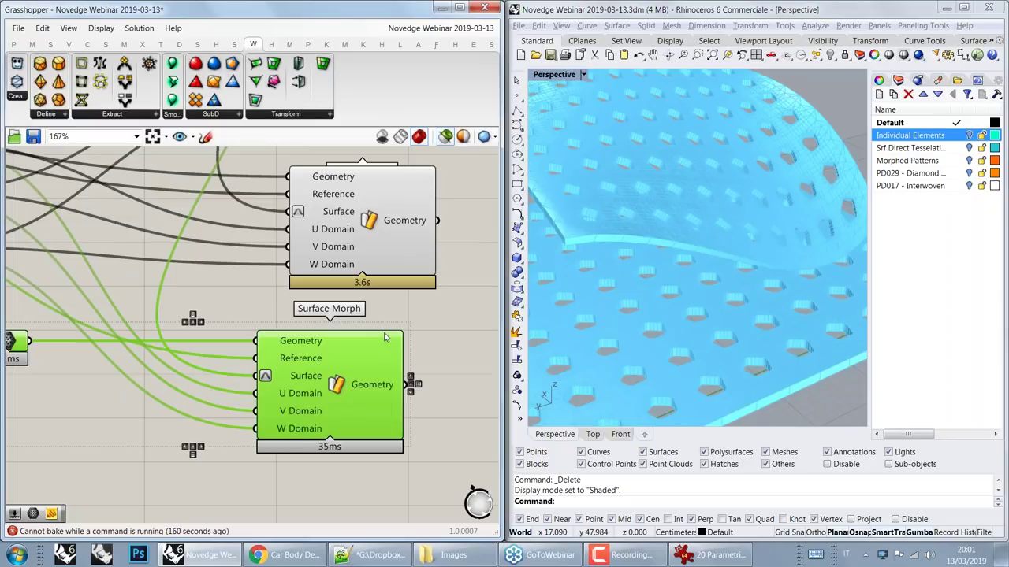
{"action": "scroll", "coordinate": [379, 372], "scroll_direction": "down", "scroll_amount": 3}
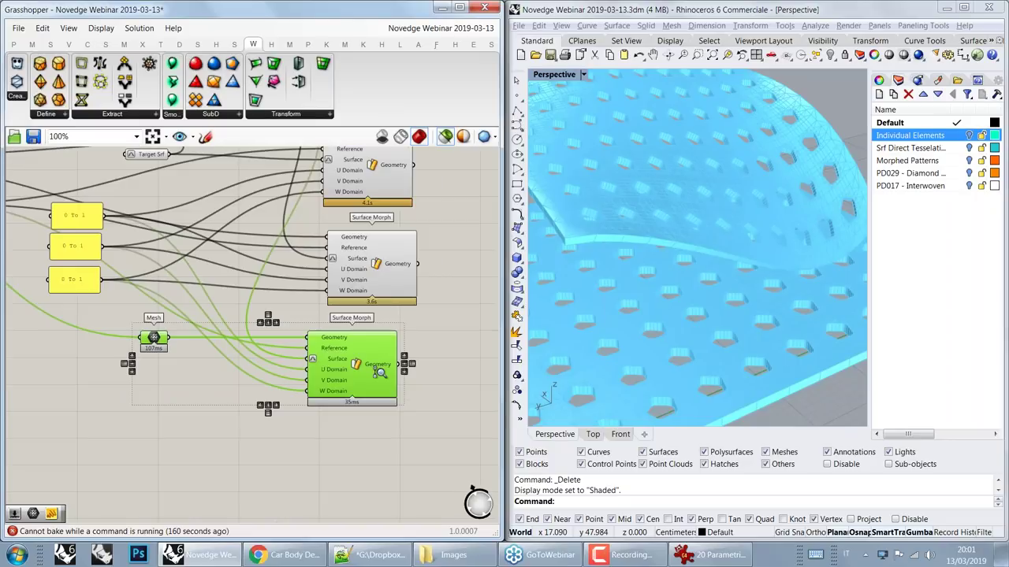
{"action": "left_click", "coordinate": [692, 285]}
{"action": "right_click_drag", "start_coordinate": [672, 236], "coordinate": [599, 236]}
{"action": "right_click_drag", "start_coordinate": [702, 236], "coordinate": [711, 147]}
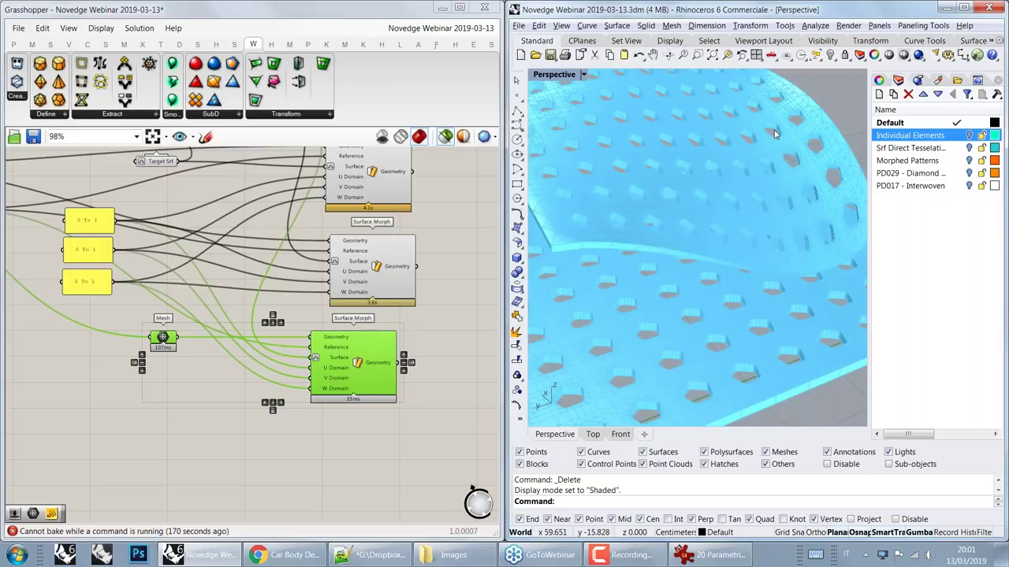
{"action": "scroll", "coordinate": [701, 178], "scroll_direction": "up", "scroll_amount": 2}
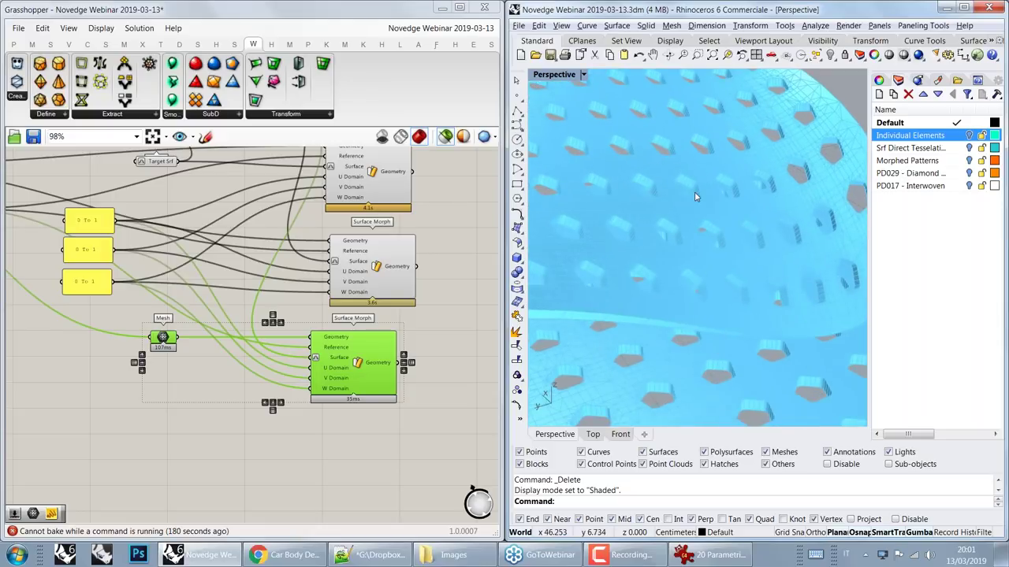
{"action": "scroll", "coordinate": [675, 265], "scroll_direction": "down", "scroll_amount": 6}
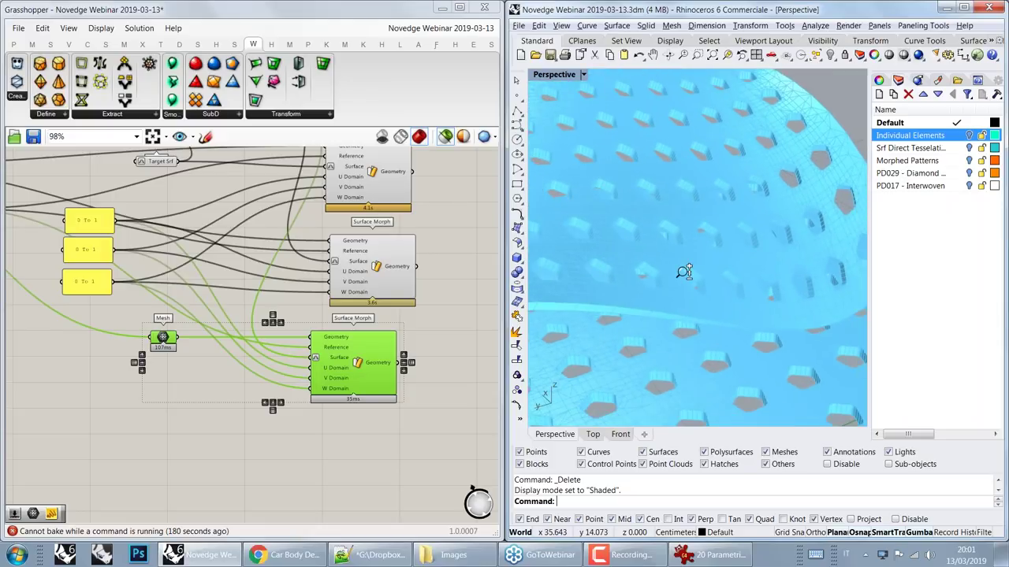
{"action": "right_click_drag", "start_coordinate": [743, 232], "coordinate": [687, 220]}
{"action": "scroll", "coordinate": [721, 144], "scroll_direction": "up", "scroll_amount": 5}
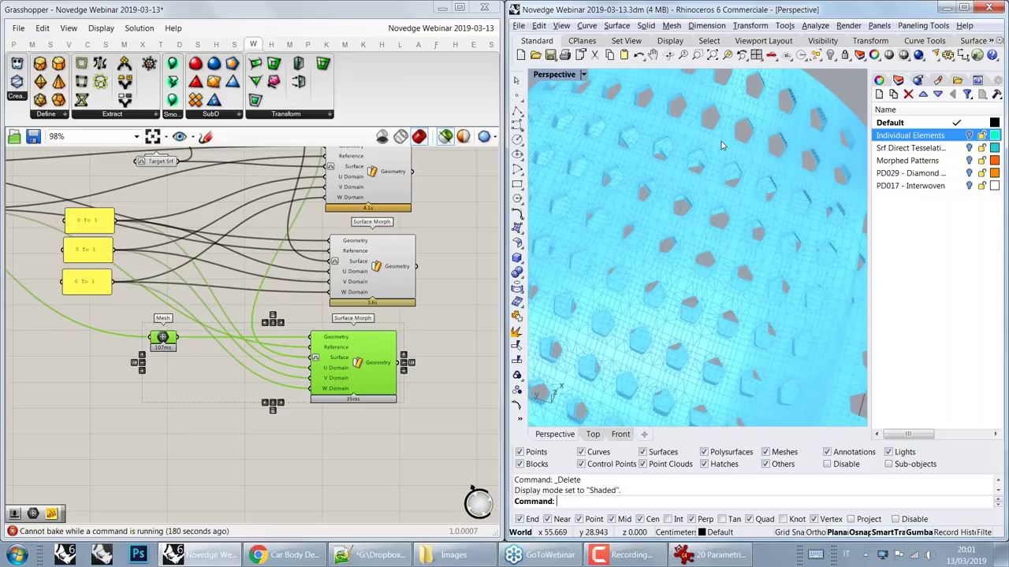
{"action": "right_click_drag", "start_coordinate": [721, 145], "coordinate": [725, 189]}
{"action": "scroll", "coordinate": [451, 383], "scroll_direction": "down", "scroll_amount": 7}
Step: Find the PD 029 definition, switch to IrfanView and browse the reference renders from the fading hexagonal pattern to the gyroid Moebius ring
{"action": "right_click_drag", "start_coordinate": [422, 463], "coordinate": [394, 297]}
{"action": "right_click_drag", "start_coordinate": [288, 344], "coordinate": [381, 276]}
{"action": "middle_click", "coordinate": [380, 277]}
{"action": "right_click_drag", "start_coordinate": [295, 365], "coordinate": [410, 240]}
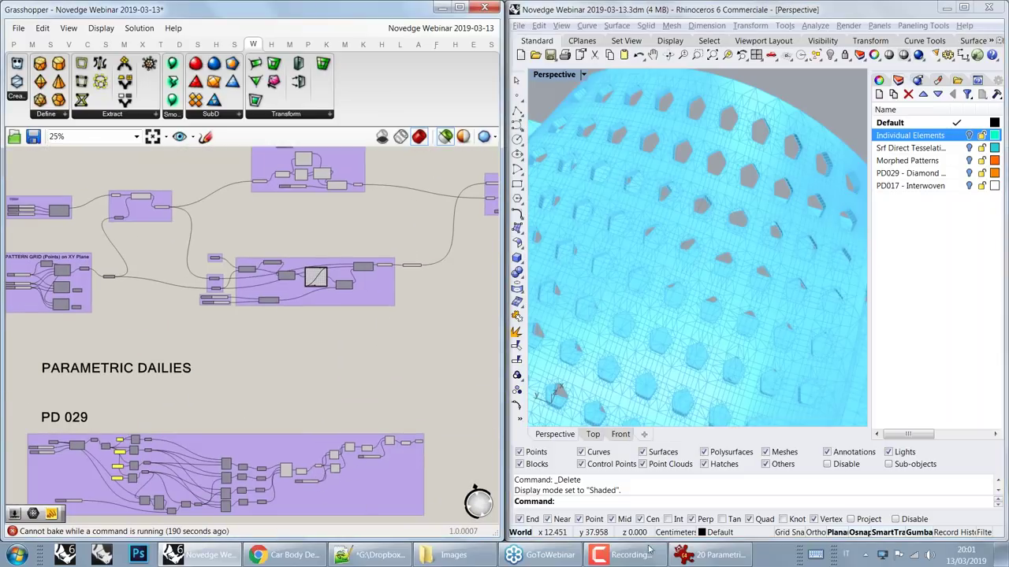
{"action": "left_click", "coordinate": [706, 555]}
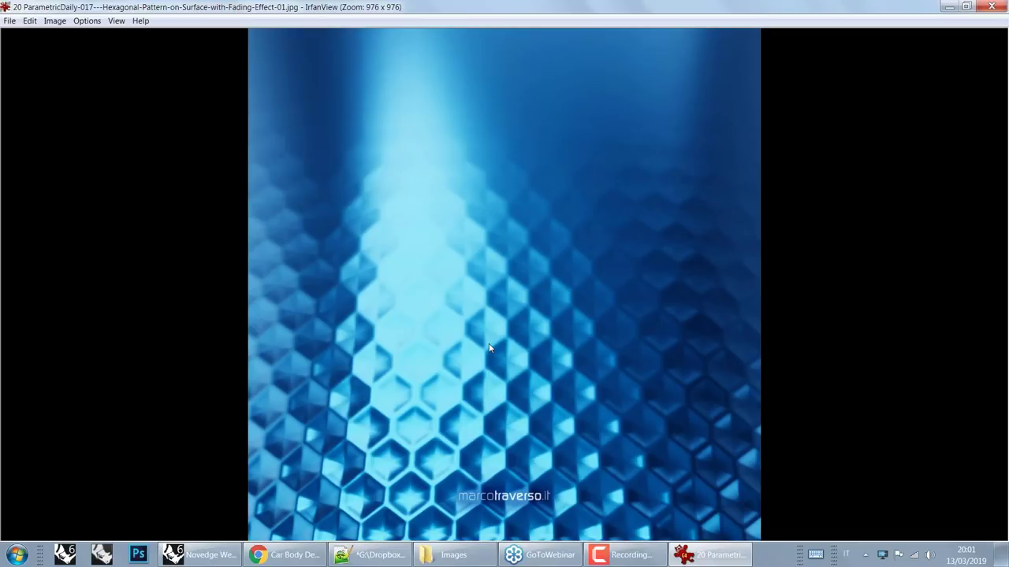
{"action": "key", "text": "Right"}
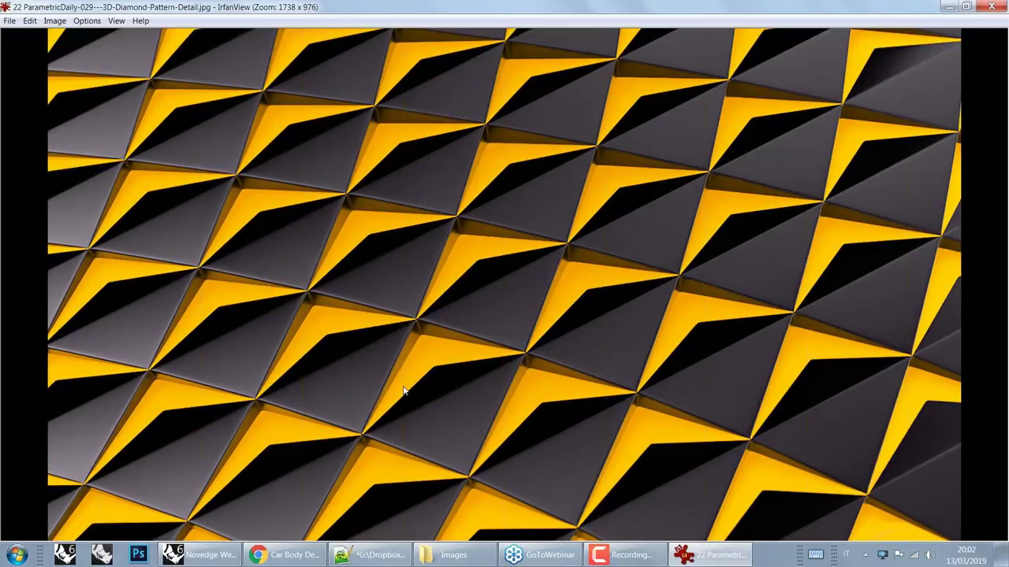
{"action": "key", "text": "Right"}
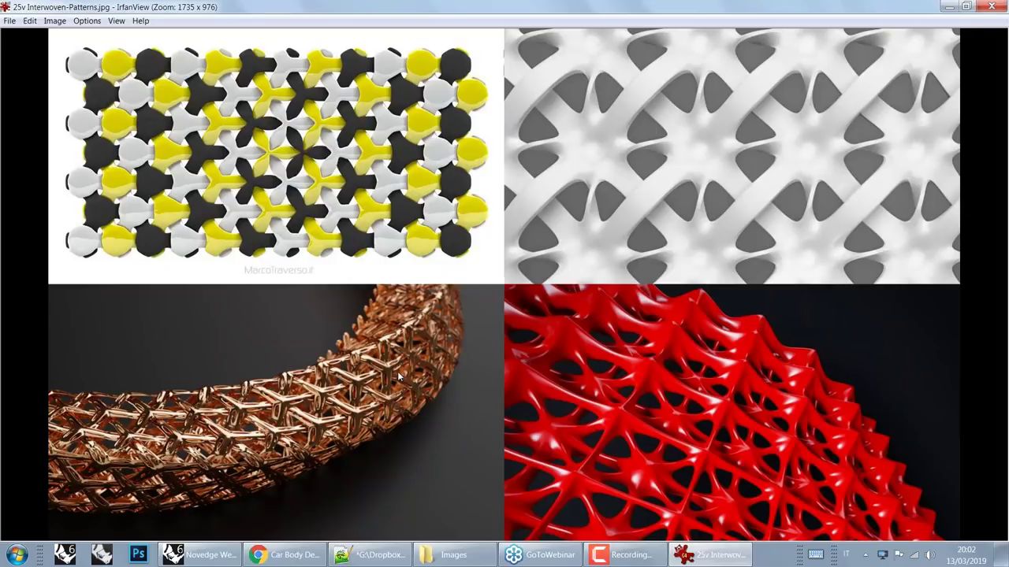
{"action": "key", "text": "Right"}
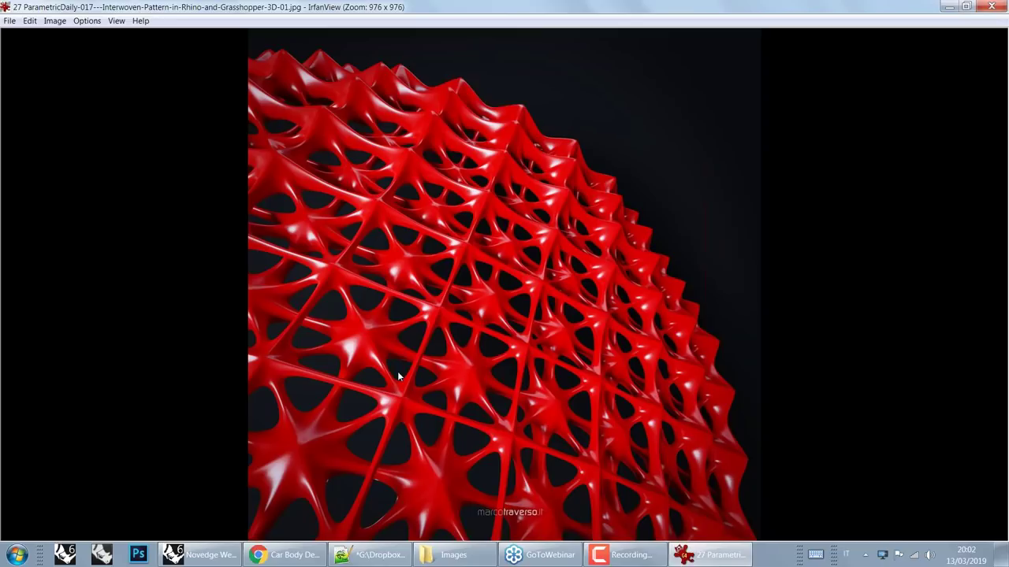
{"action": "key", "text": "Right"}
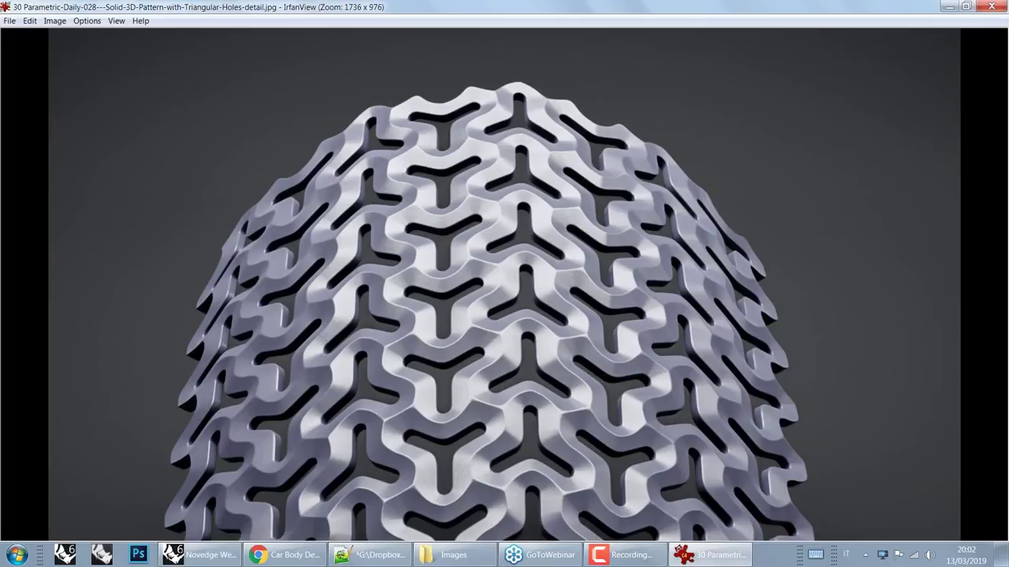
{"action": "key", "text": "Right"}
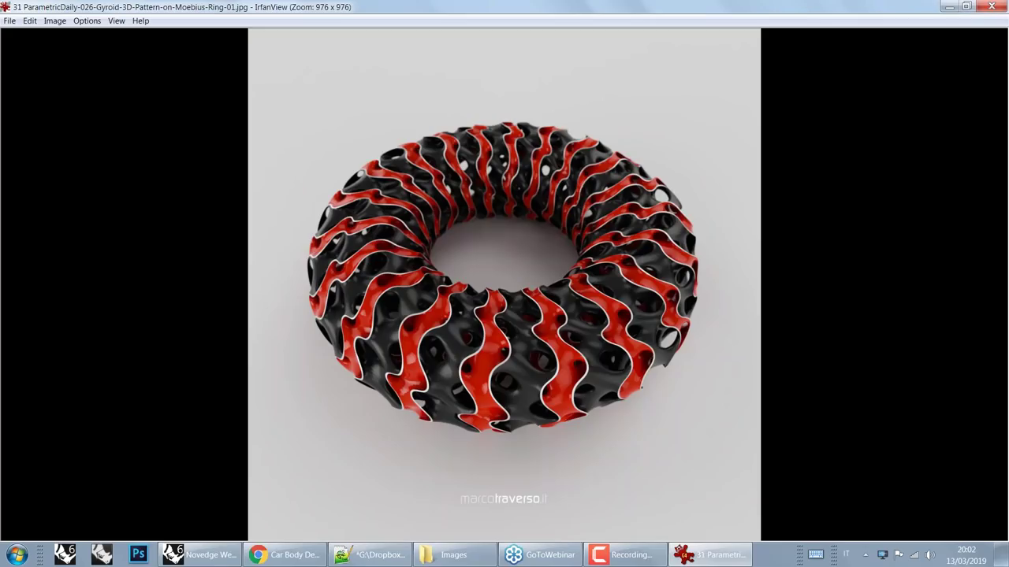
Step: Go back through the reference renders to the 3D diamond pattern detail image, ParametricDaily-029
{"action": "key", "text": "Left"}
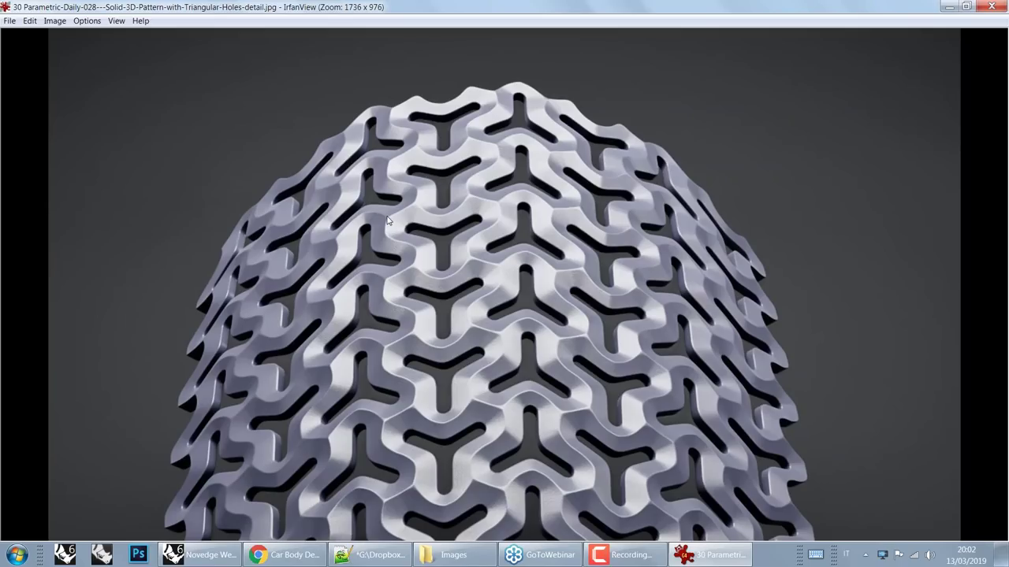
{"action": "key", "text": "Left"}
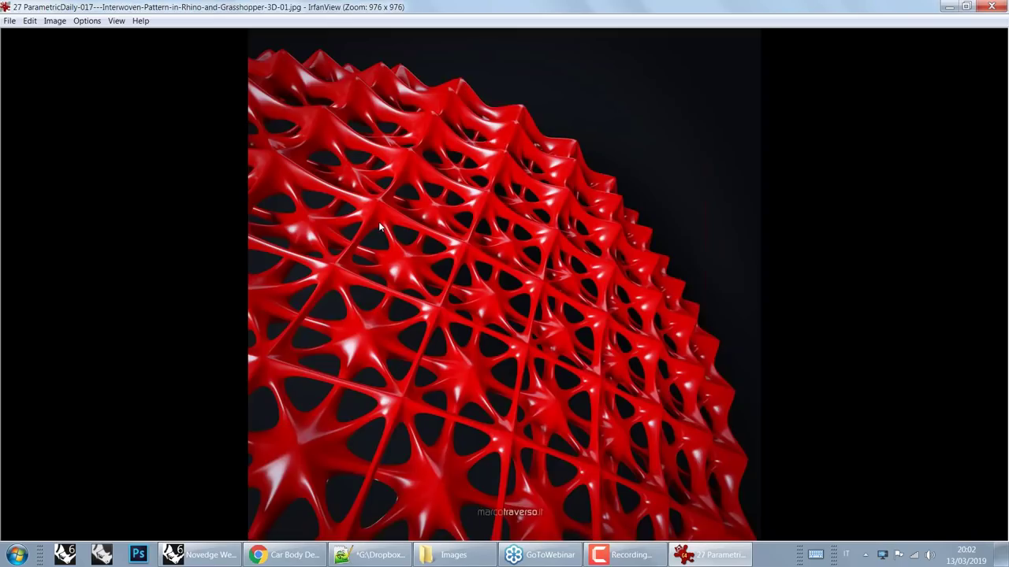
{"action": "key", "text": "Left"}
{"action": "key", "text": "Left"}
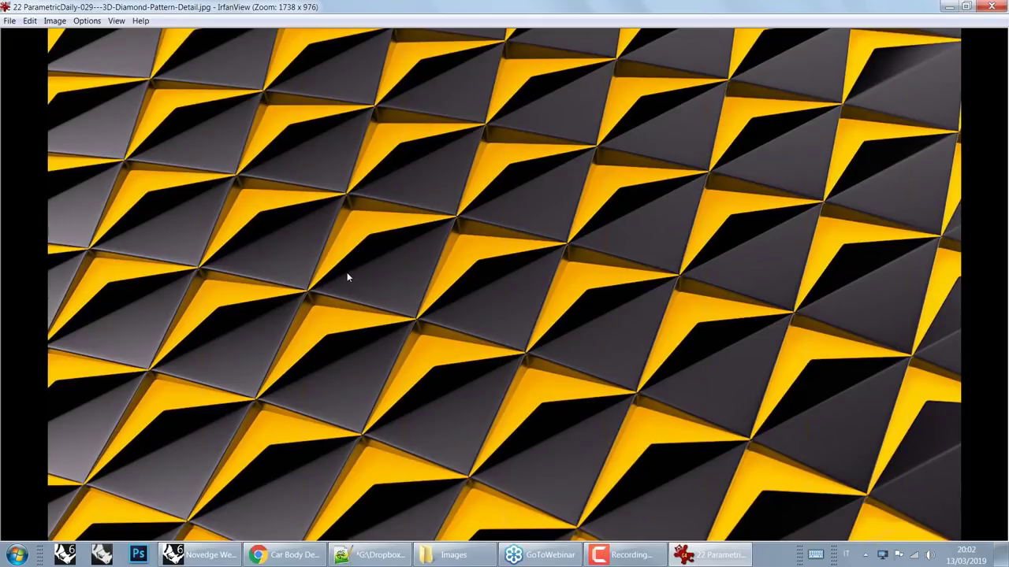
{"action": "key", "text": "Left"}
{"action": "key", "text": "Right"}
Step: Outline one diamond module in red on the image and circle its four corner points
{"action": "mouse_move", "coordinate": [463, 211]}
{"action": "left_mouse_down"}
{"action": "mouse_move", "coordinate": [421, 319]}
{"action": "mouse_move", "coordinate": [507, 353]}
{"action": "mouse_move", "coordinate": [574, 241]}
{"action": "mouse_move", "coordinate": [520, 227]}
{"action": "mouse_move", "coordinate": [577, 246]}
{"action": "left_mouse_up"}
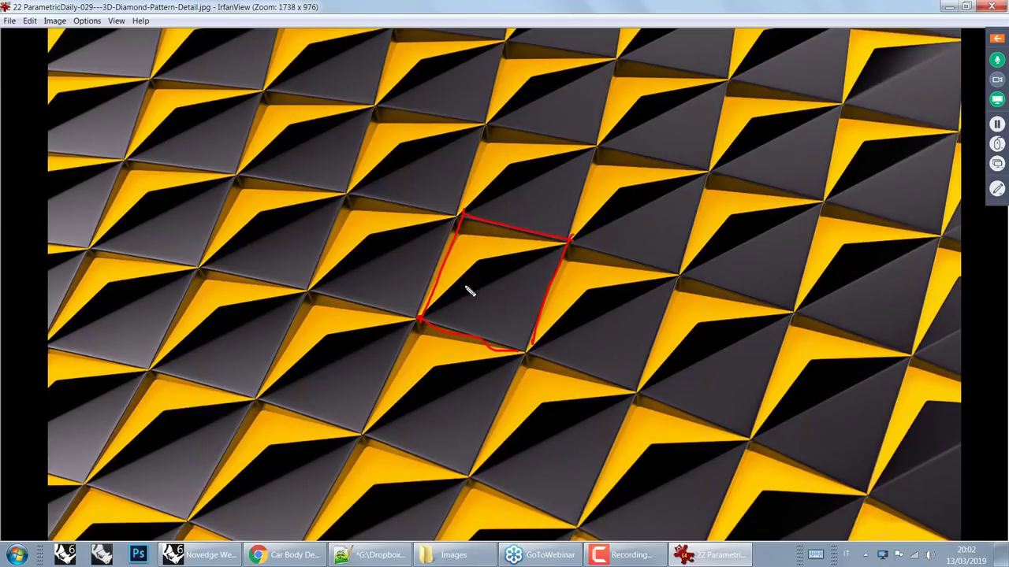
{"action": "left_click_drag", "start_coordinate": [419, 314], "coordinate": [423, 315]}
{"action": "left_click_drag", "start_coordinate": [525, 343], "coordinate": [533, 348]}
{"action": "left_click_drag", "start_coordinate": [571, 240], "coordinate": [573, 236]}
{"action": "left_click_drag", "start_coordinate": [466, 214], "coordinate": [462, 223]}
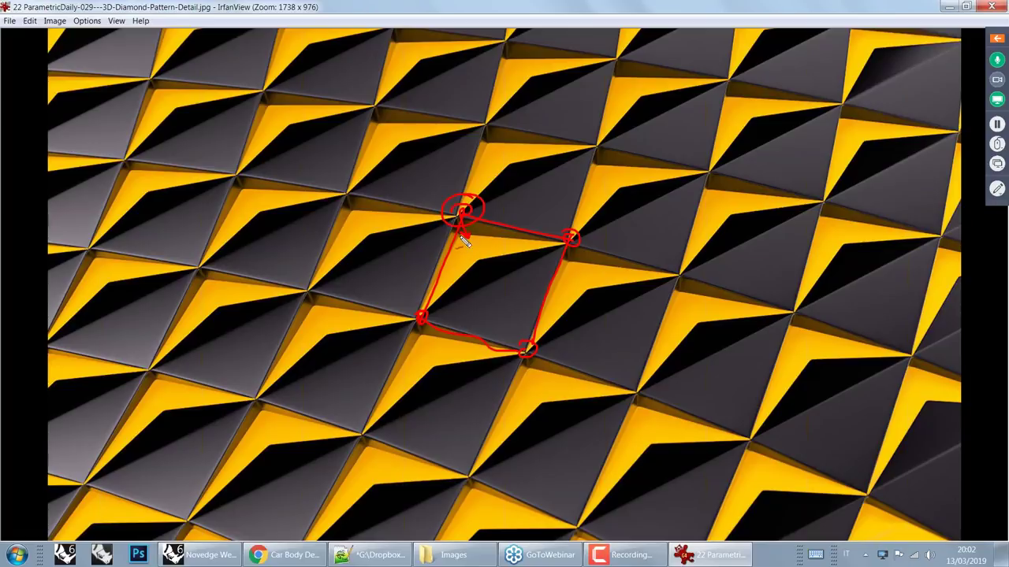
Step: Mark the module's offset corner point, trace the triangle edges and the diagonal from it, and clear the annotations
{"action": "left_click_drag", "start_coordinate": [466, 238], "coordinate": [464, 235]}
{"action": "left_click_drag", "start_coordinate": [466, 238], "coordinate": [423, 321]}
{"action": "left_click_drag", "start_coordinate": [423, 320], "coordinate": [569, 239]}
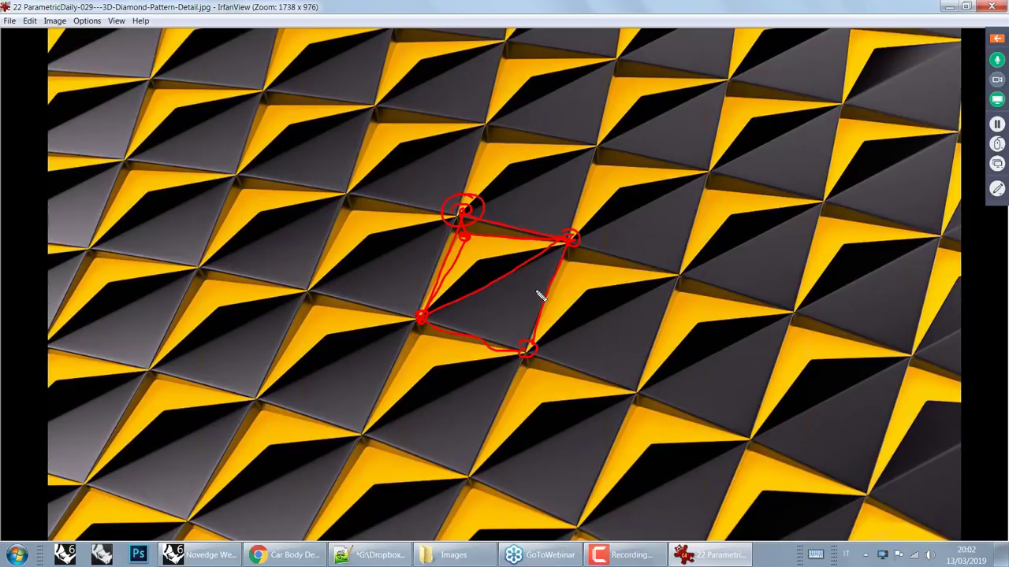
{"action": "key", "text": "Escape"}
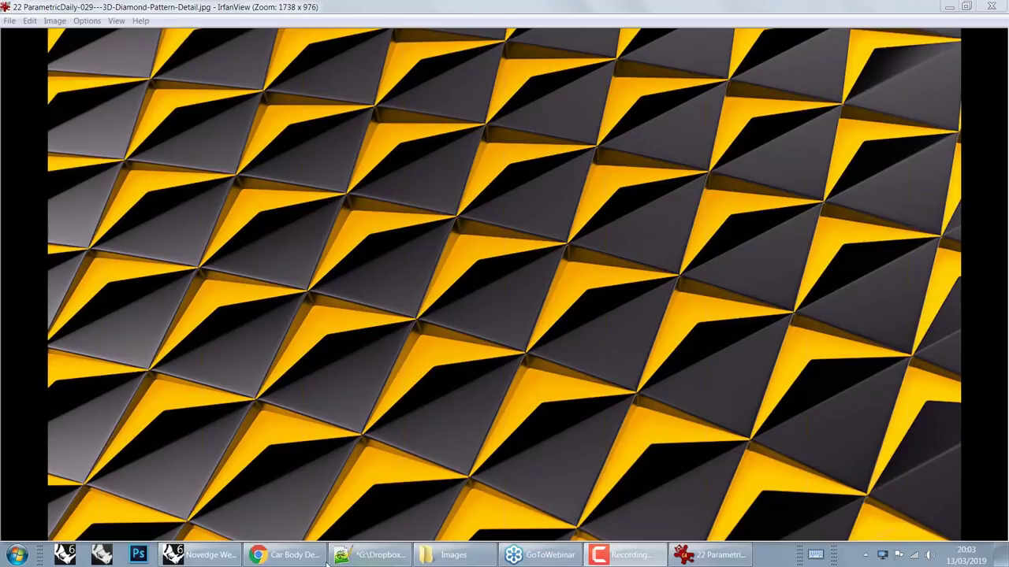
Step: Switch back to Grasshopper and preview Weaverbird's Join Meshes and Weld in the PD 029 definition
{"action": "left_click", "coordinate": [204, 557]}
{"action": "left_click", "coordinate": [383, 267]}
{"action": "scroll", "coordinate": [354, 212], "scroll_direction": "up", "scroll_amount": 5}
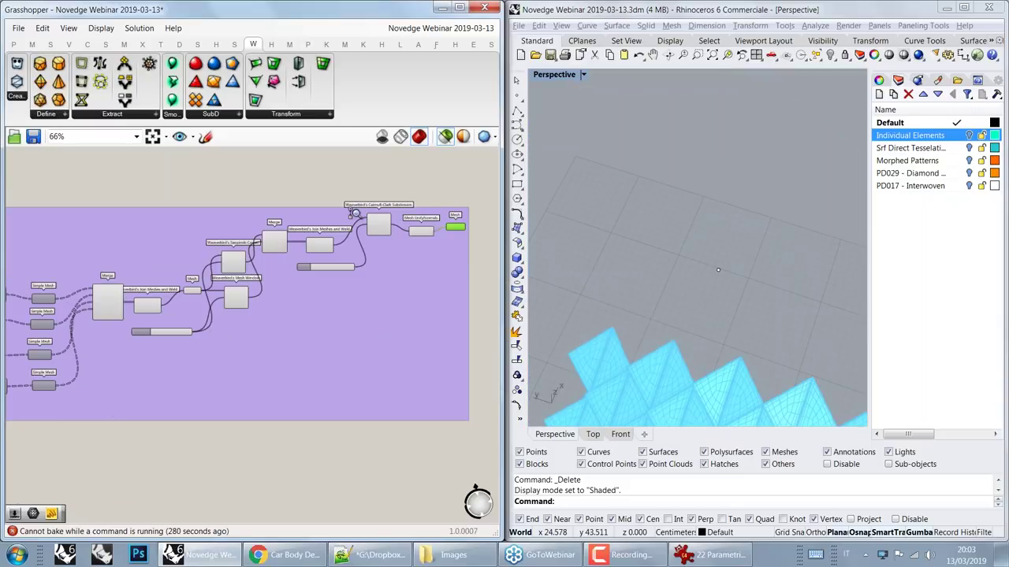
{"action": "scroll", "coordinate": [356, 213], "scroll_direction": "up", "scroll_amount": 4}
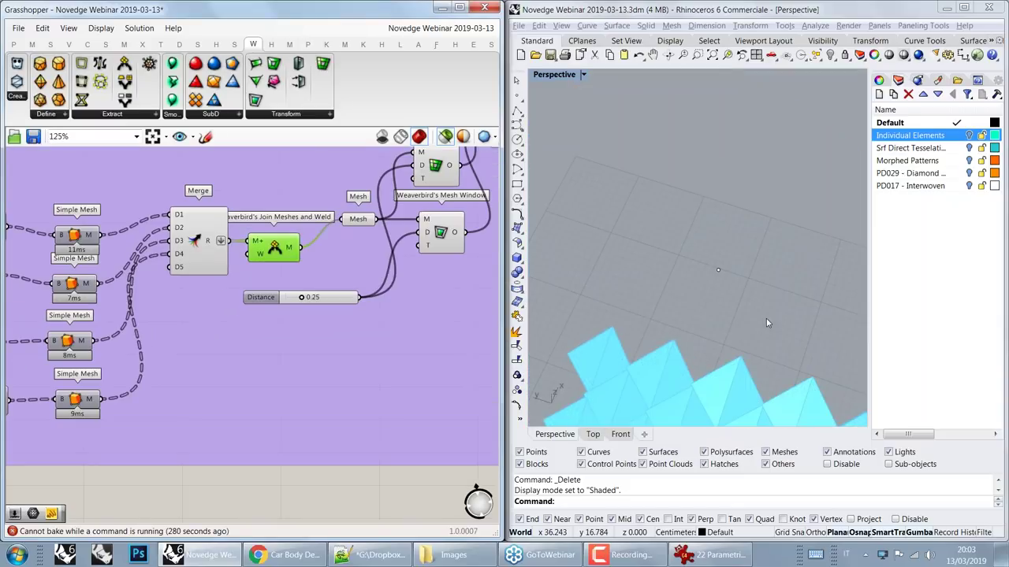
{"action": "right_click_drag", "start_coordinate": [680, 418], "coordinate": [628, 307], "text": "shift"}
Step: Examine the folded triangular faces and raised corners of the welded diamond mesh up close and from several angles
{"action": "scroll", "coordinate": [705, 290], "scroll_direction": "up", "scroll_amount": 3}
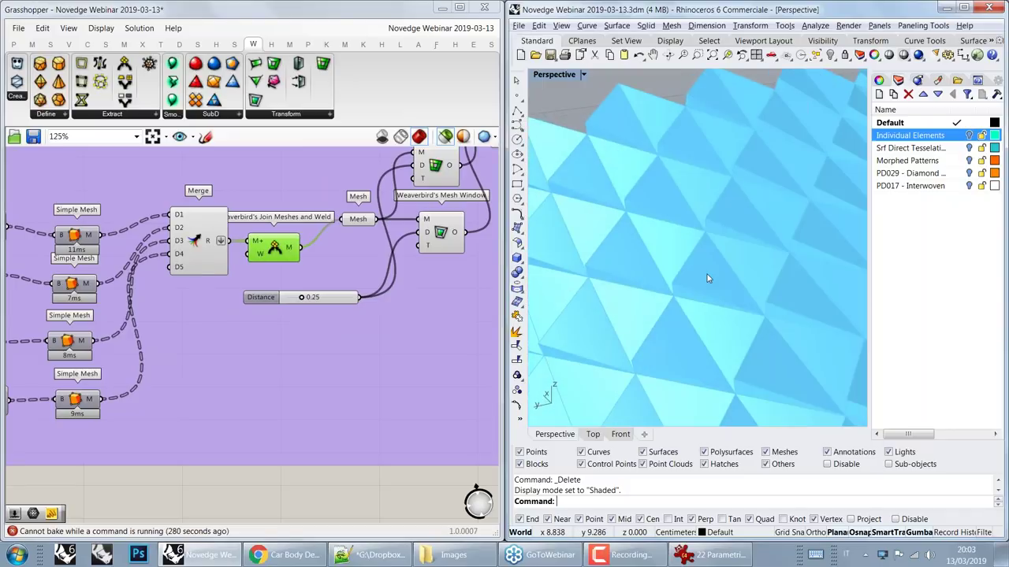
{"action": "right_click_drag", "start_coordinate": [707, 278], "coordinate": [707, 184]}
{"action": "scroll", "coordinate": [736, 252], "scroll_direction": "up", "scroll_amount": 3}
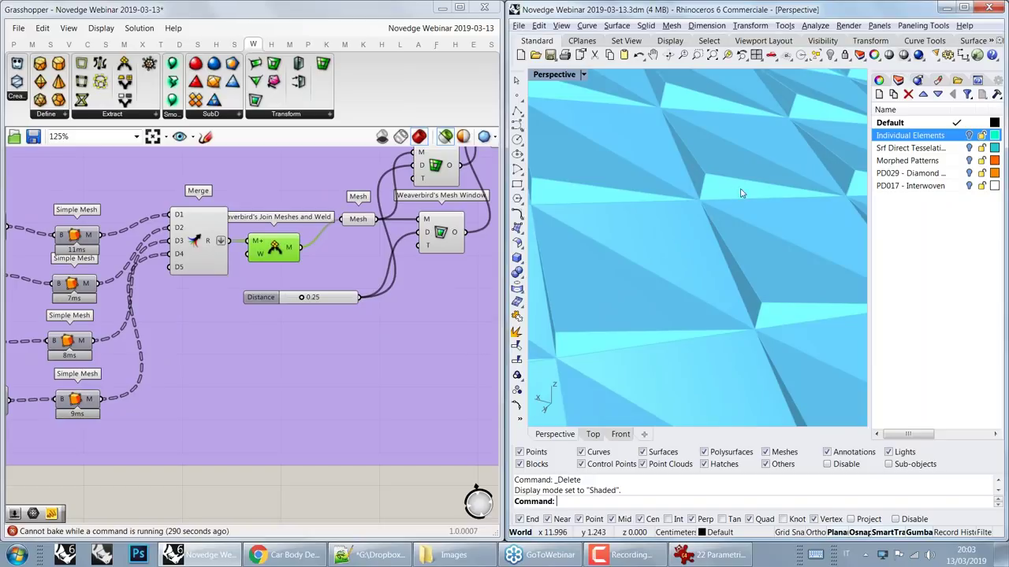
{"action": "mouse_move", "coordinate": [733, 225]}
{"action": "right_mouse_down"}
{"action": "mouse_move", "coordinate": [653, 243]}
{"action": "mouse_move", "coordinate": [738, 223]}
{"action": "mouse_move", "coordinate": [720, 180]}
{"action": "mouse_move", "coordinate": [762, 221]}
{"action": "mouse_move", "coordinate": [708, 222]}
{"action": "right_mouse_up"}
{"action": "scroll", "coordinate": [745, 220], "scroll_direction": "down", "scroll_amount": 5}
{"action": "scroll", "coordinate": [745, 220], "scroll_direction": "down", "scroll_amount": 5}
{"action": "mouse_move", "coordinate": [752, 169]}
{"action": "right_mouse_down"}
{"action": "mouse_move", "coordinate": [646, 279]}
{"action": "mouse_move", "coordinate": [739, 360]}
{"action": "mouse_move", "coordinate": [739, 351]}
{"action": "right_mouse_up"}
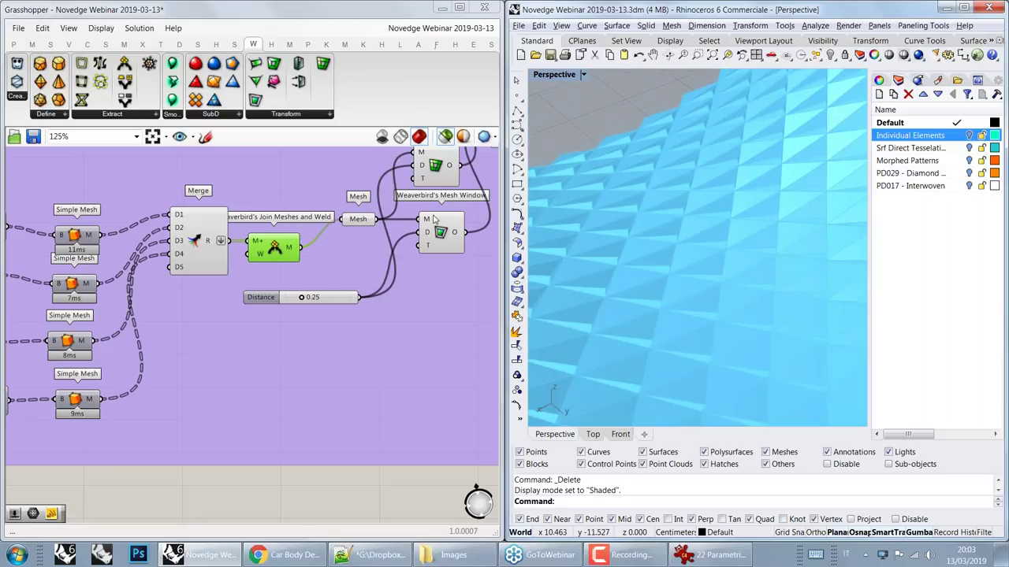
Step: Preview the Mesh parameter after the weld and the frames that Weaverbird's Sierpinski Carpet makes from it
{"action": "left_click", "coordinate": [358, 219]}
{"action": "right_click_drag", "start_coordinate": [394, 214], "coordinate": [290, 354]}
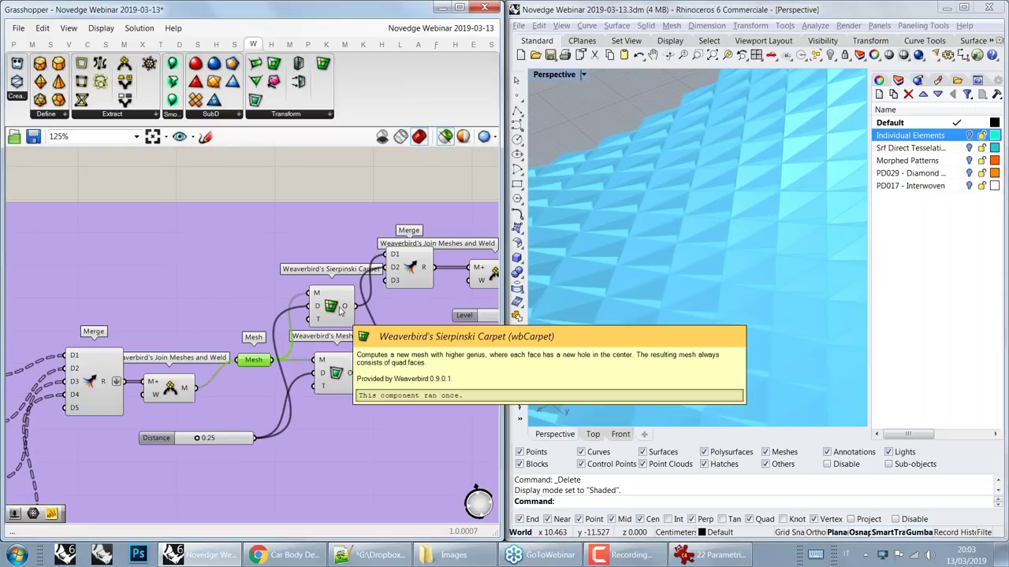
{"action": "right_click_drag", "start_coordinate": [383, 358], "coordinate": [369, 296]}
{"action": "scroll", "coordinate": [358, 273], "scroll_direction": "up", "scroll_amount": 2}
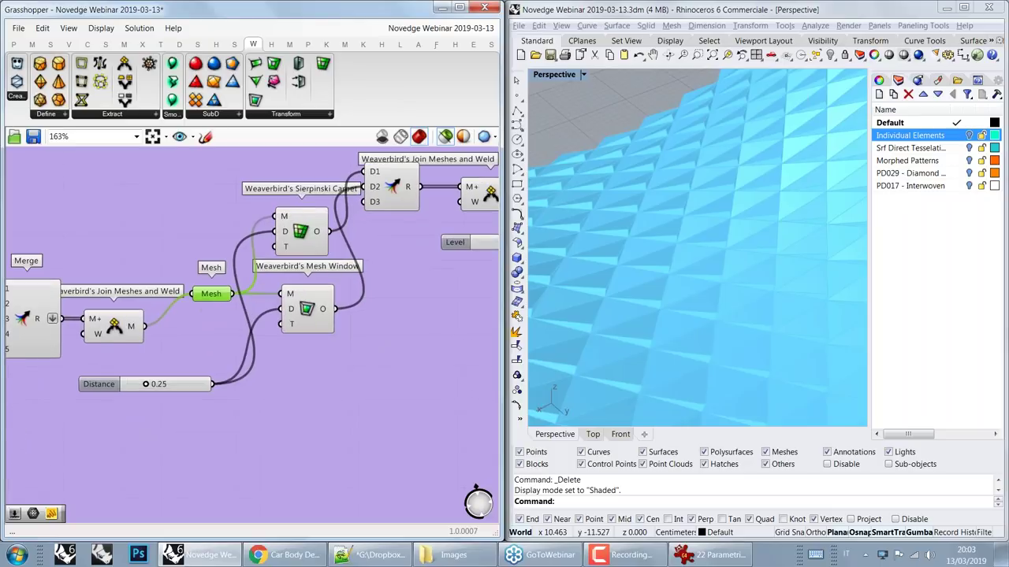
{"action": "left_click", "coordinate": [302, 235]}
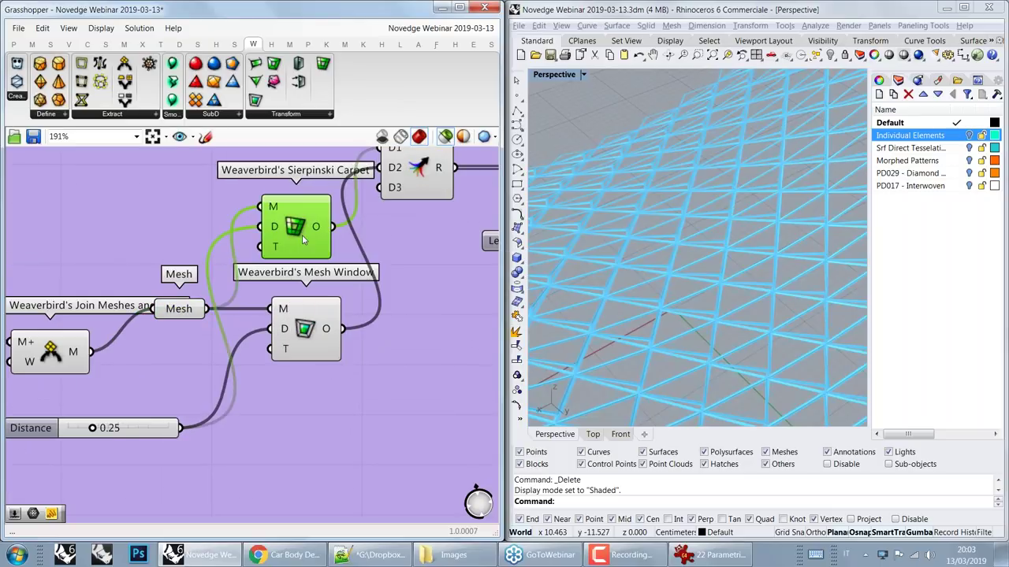
Step: Preview Weaverbird's Mesh Window together with Sierpinski Carpet and inspect the seams around a diamond corner
{"action": "left_click", "coordinate": [305, 328], "text": "shift"}
{"action": "scroll", "coordinate": [693, 261], "scroll_direction": "up", "scroll_amount": 5}
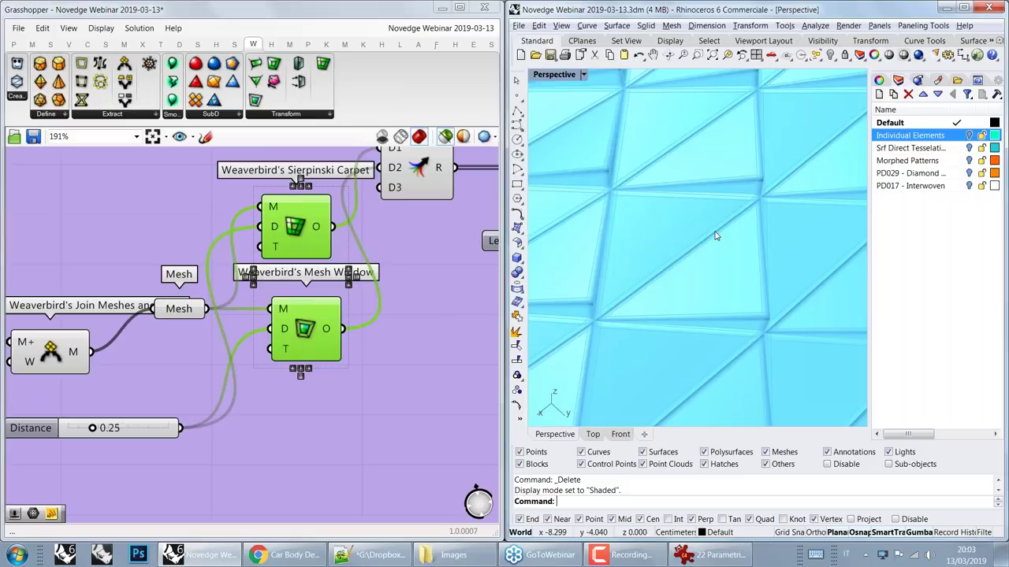
{"action": "right_click_drag", "start_coordinate": [715, 235], "coordinate": [770, 234]}
{"action": "scroll", "coordinate": [771, 234], "scroll_direction": "up", "scroll_amount": 5}
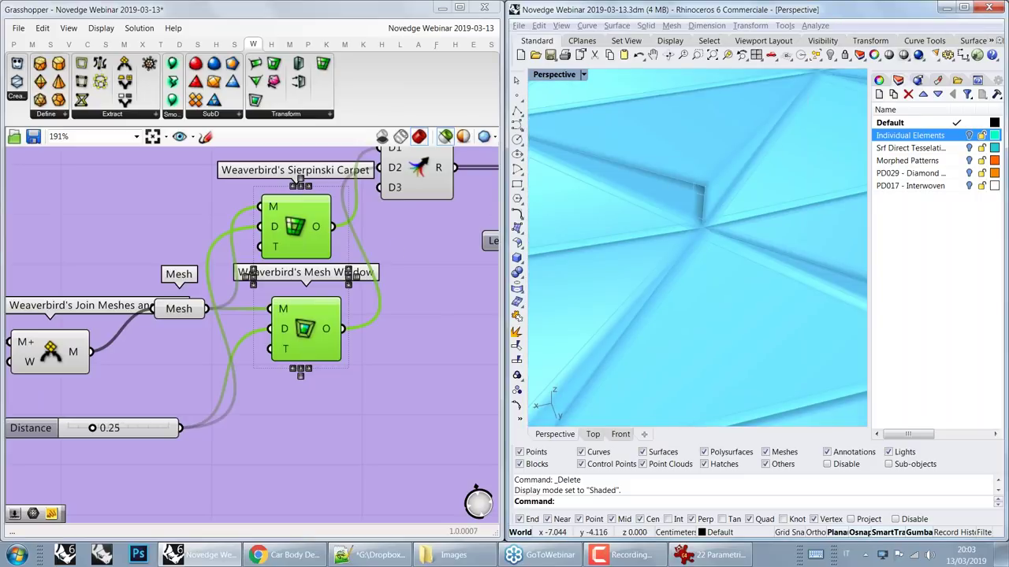
Step: Preview Weaverbird's Catmull-Clark Subdivision after the merged and welded frames, and inspect its smoothing around a diamond corner
{"action": "right_click_drag", "start_coordinate": [342, 254], "coordinate": [119, 364]}
{"action": "right_click_drag", "start_coordinate": [701, 229], "coordinate": [676, 218]}
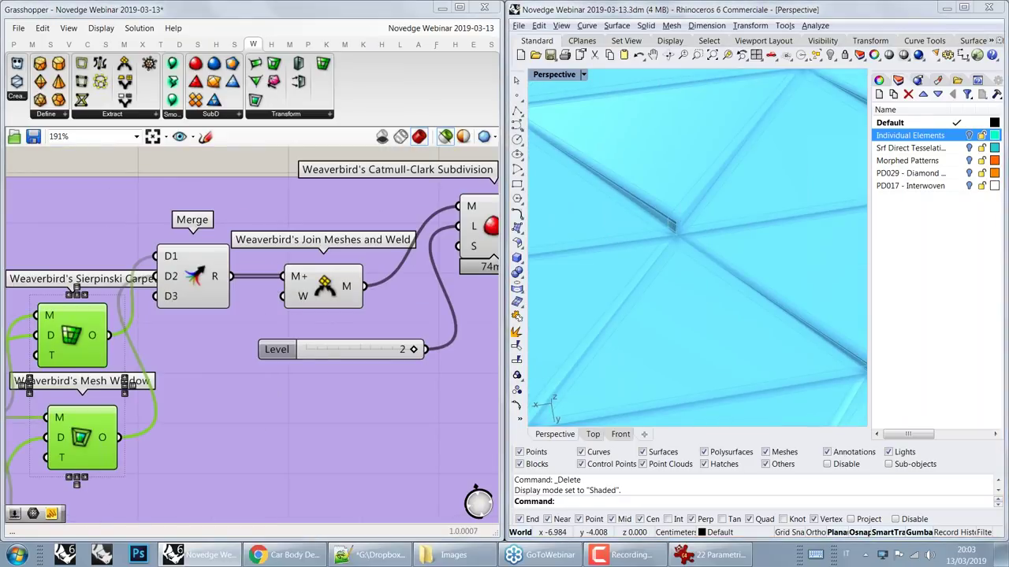
{"action": "right_click_drag", "start_coordinate": [426, 300], "coordinate": [238, 320]}
{"action": "left_click", "coordinate": [319, 243]}
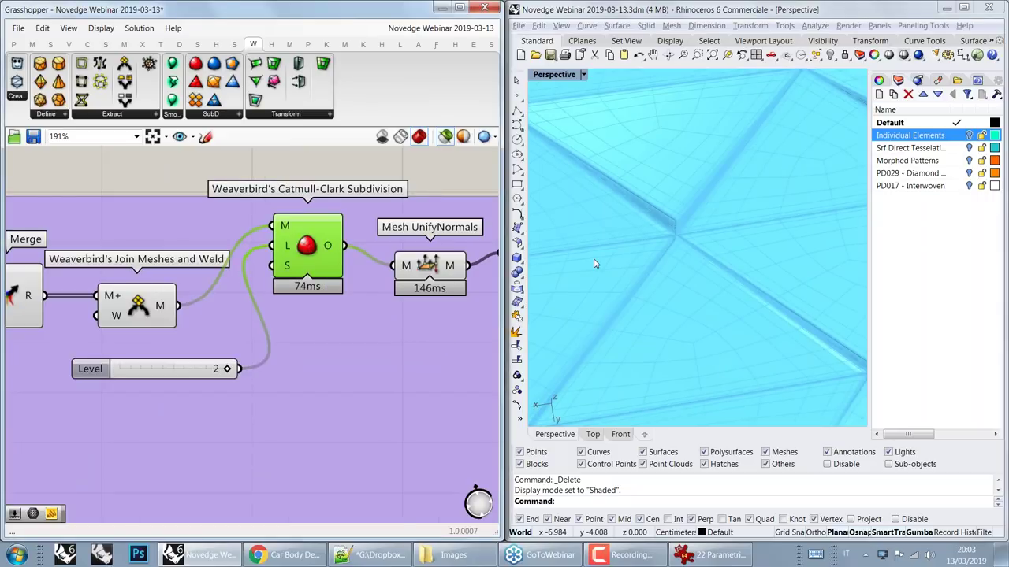
{"action": "right_click_drag", "start_coordinate": [595, 263], "coordinate": [630, 229]}
{"action": "scroll", "coordinate": [661, 339], "scroll_direction": "up", "scroll_amount": 3}
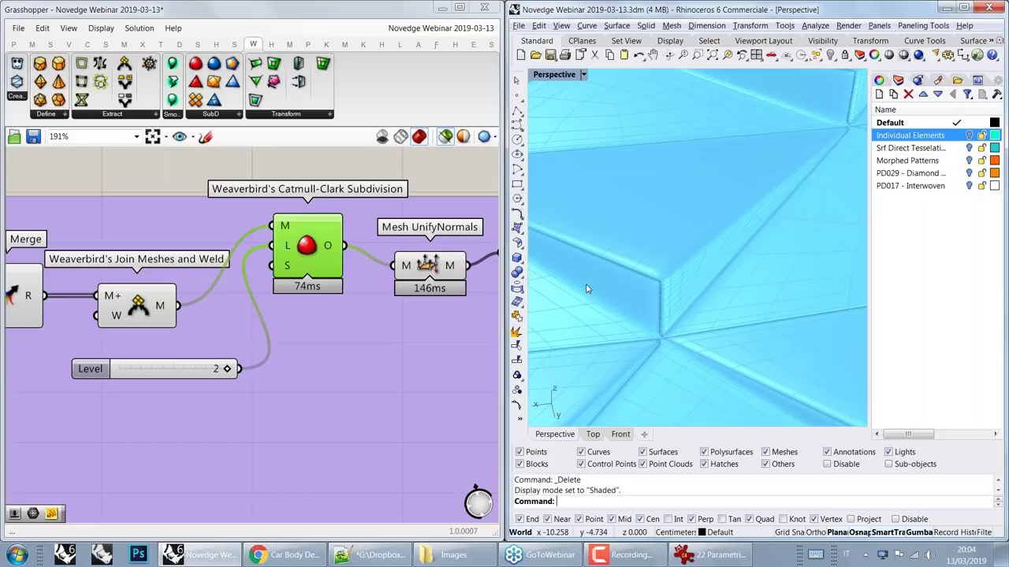
Step: Preview Mesh UnifyNormals and examine the subdivided mesh at a raised corner and across the whole diamond field
{"action": "left_click", "coordinate": [430, 266]}
{"action": "right_click_drag", "start_coordinate": [757, 197], "coordinate": [691, 136]}
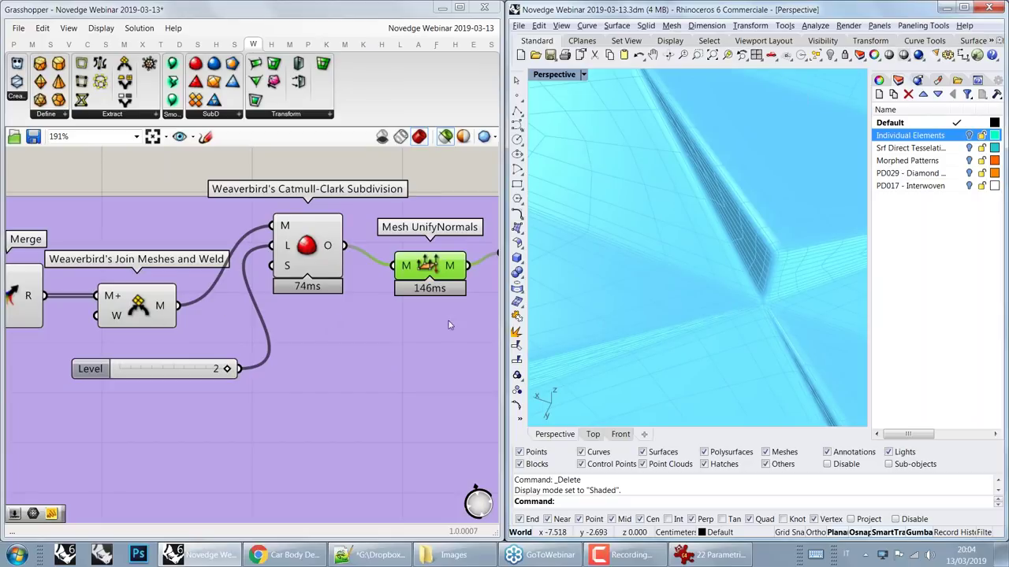
{"action": "scroll", "coordinate": [778, 268], "scroll_direction": "up", "scroll_amount": 2}
{"action": "scroll", "coordinate": [778, 267], "scroll_direction": "up", "scroll_amount": 3}
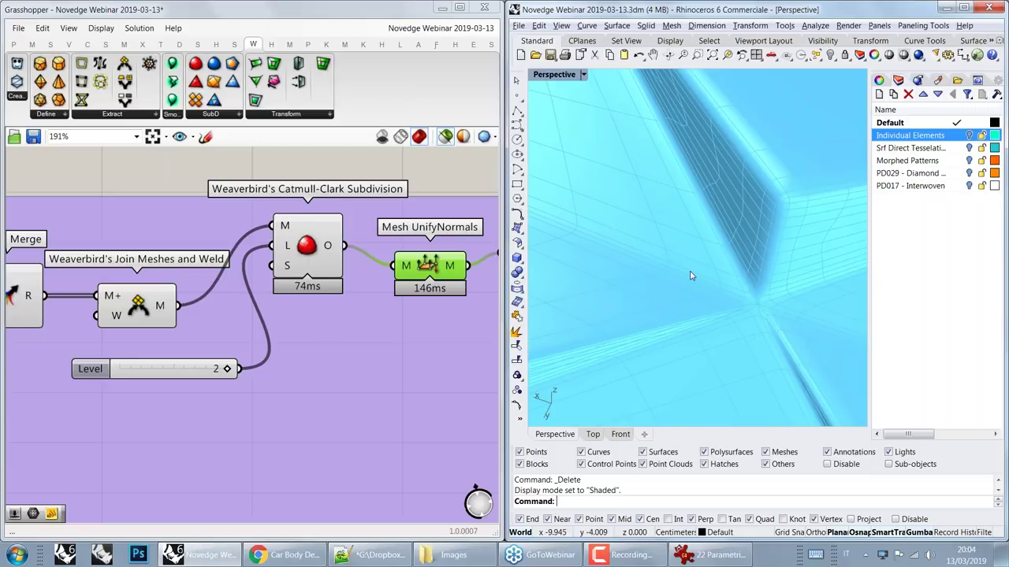
{"action": "scroll", "coordinate": [721, 318], "scroll_direction": "down", "scroll_amount": 2}
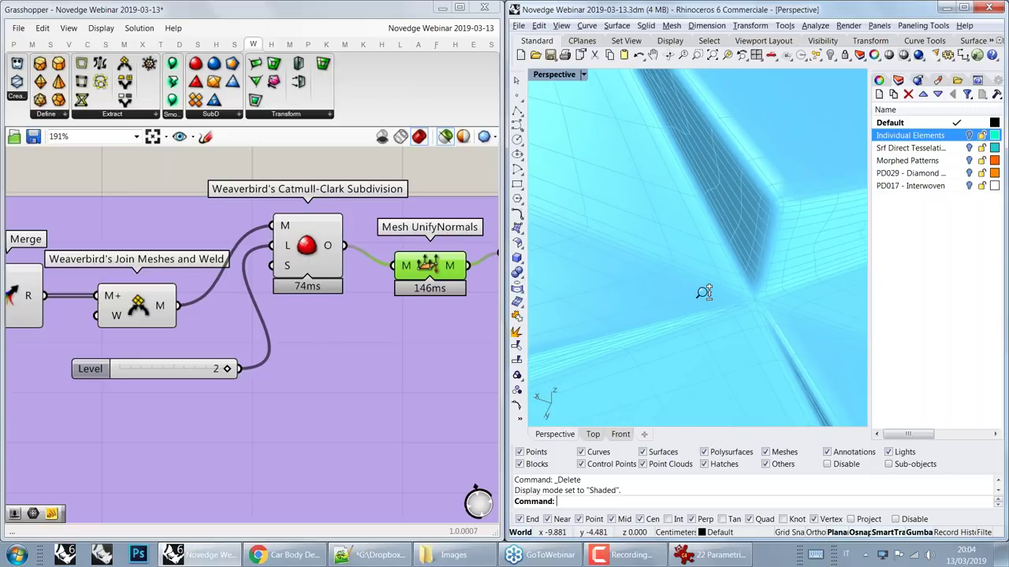
{"action": "scroll", "coordinate": [694, 299], "scroll_direction": "down", "scroll_amount": 3}
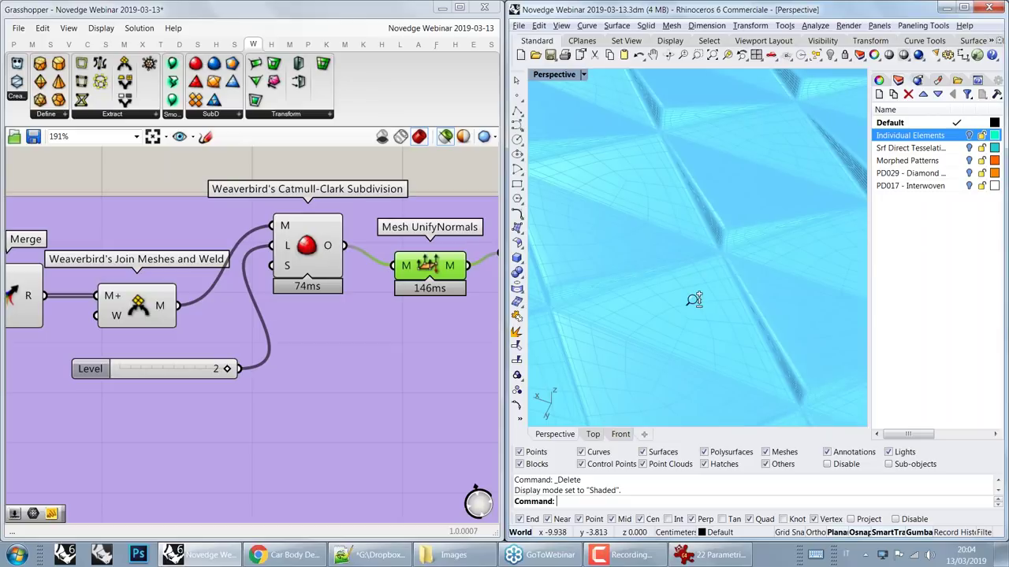
{"action": "scroll", "coordinate": [693, 299], "scroll_direction": "down", "scroll_amount": 4}
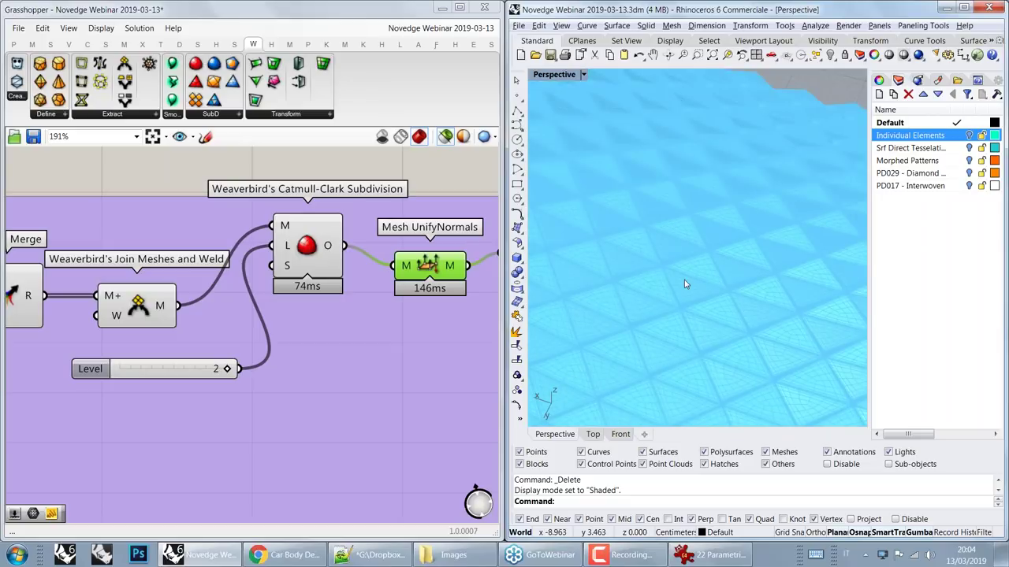
{"action": "scroll", "coordinate": [685, 285], "scroll_direction": "up", "scroll_amount": 2}
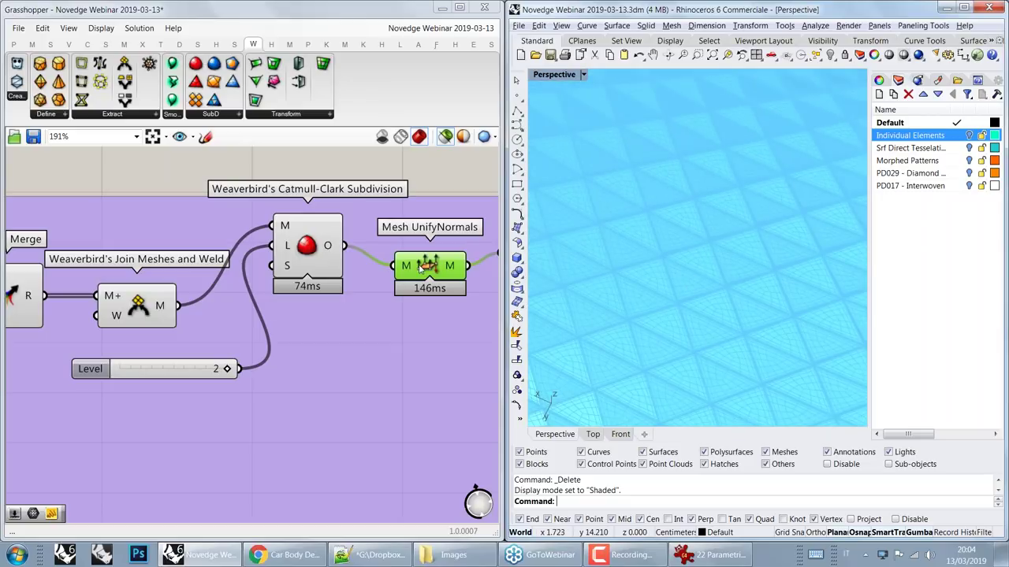
Step: Look over the Mesh V1 output that ends the PD 029 definition and the neighbouring PD 017 definition
{"action": "right_click_drag", "start_coordinate": [419, 268], "coordinate": [230, 287]}
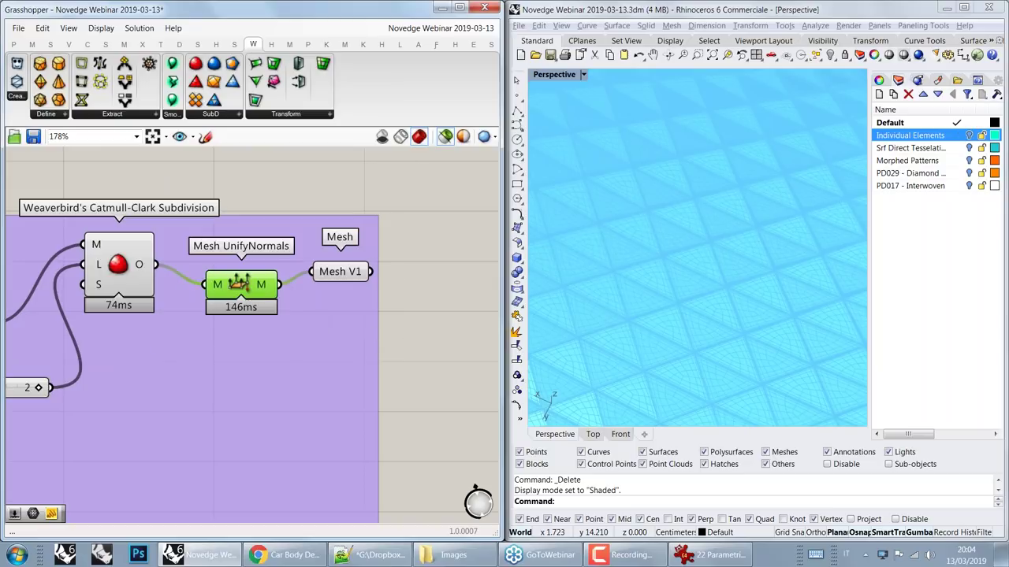
{"action": "scroll", "coordinate": [322, 309], "scroll_direction": "down", "scroll_amount": 2}
{"action": "scroll", "coordinate": [280, 340], "scroll_direction": "down", "scroll_amount": 4}
{"action": "right_click_drag", "start_coordinate": [191, 414], "coordinate": [324, 294]}
{"action": "scroll", "coordinate": [310, 317], "scroll_direction": "down", "scroll_amount": 3}
{"action": "right_click_drag", "start_coordinate": [199, 386], "coordinate": [420, 236]}
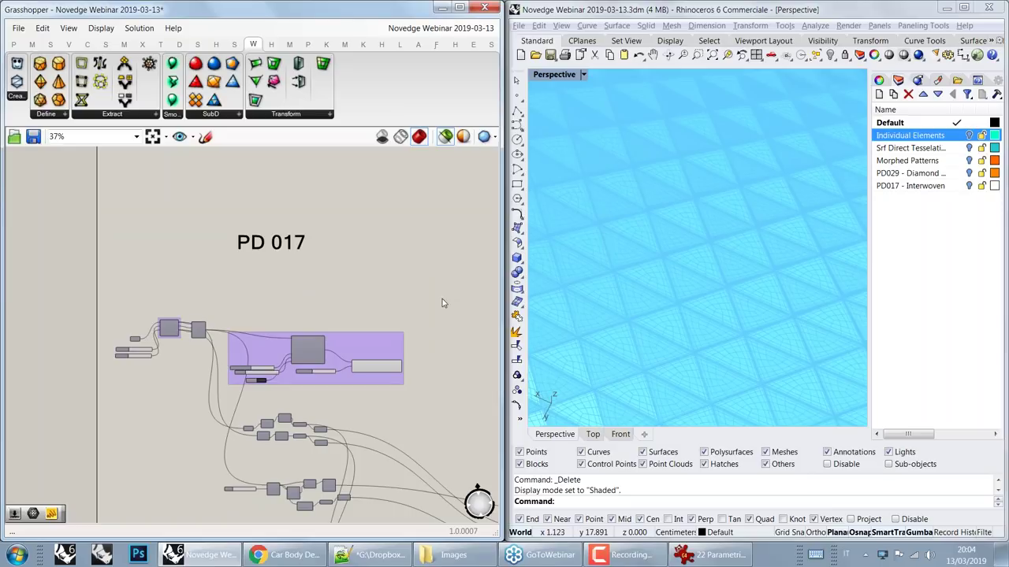
{"action": "right_click_drag", "start_coordinate": [442, 228], "coordinate": [319, 360]}
{"action": "right_click_drag", "start_coordinate": [429, 260], "coordinate": [317, 311]}
Step: Preview Weaverbird's Sierpinski Carpet and Mesh Window together again and examine the frames and infill panels at the corners
{"action": "right_click_drag", "start_coordinate": [364, 268], "coordinate": [374, 211], "text": "ctrl"}
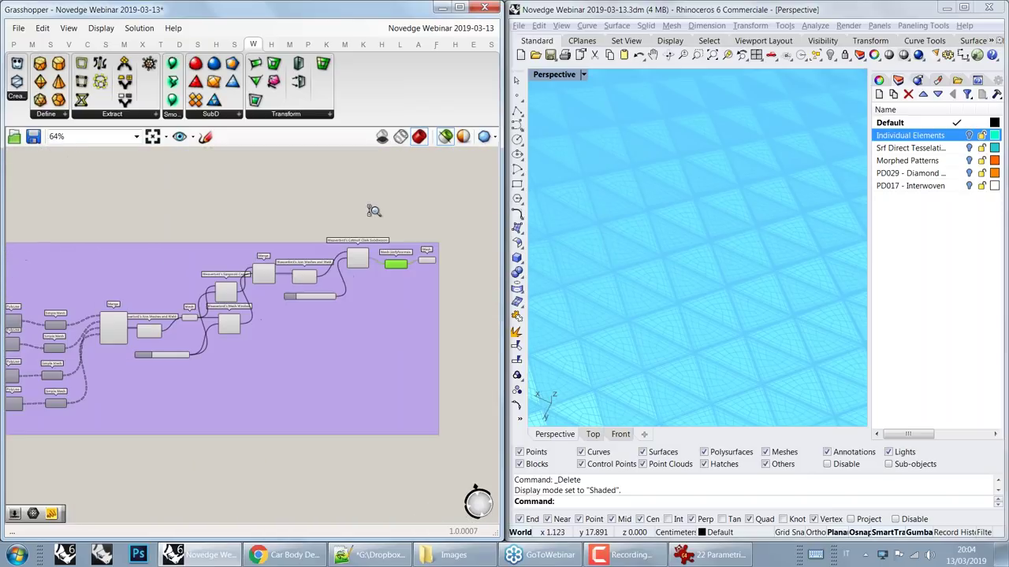
{"action": "scroll", "coordinate": [373, 211], "scroll_direction": "up", "scroll_amount": 6}
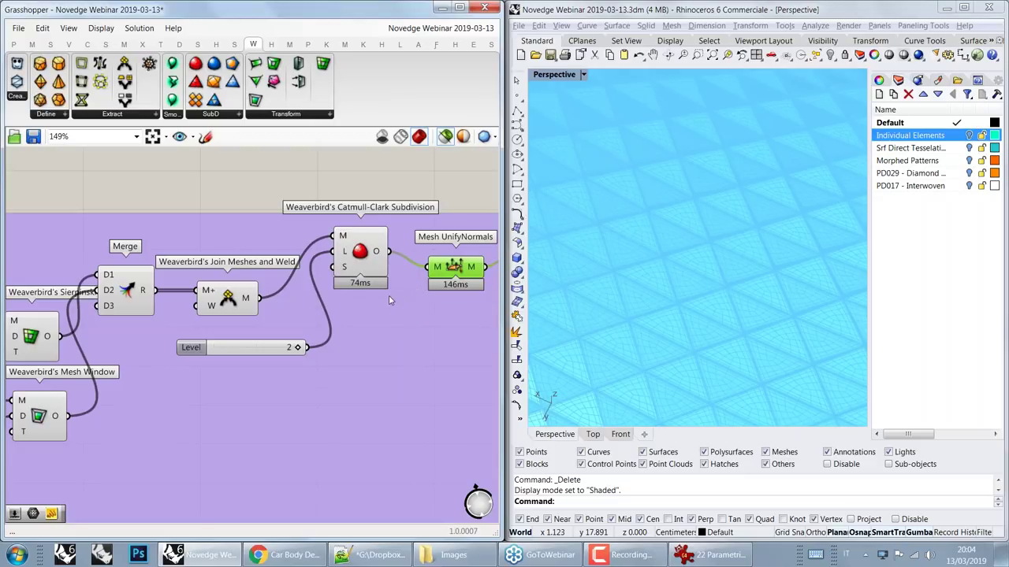
{"action": "right_click_drag", "start_coordinate": [139, 338], "coordinate": [204, 327]}
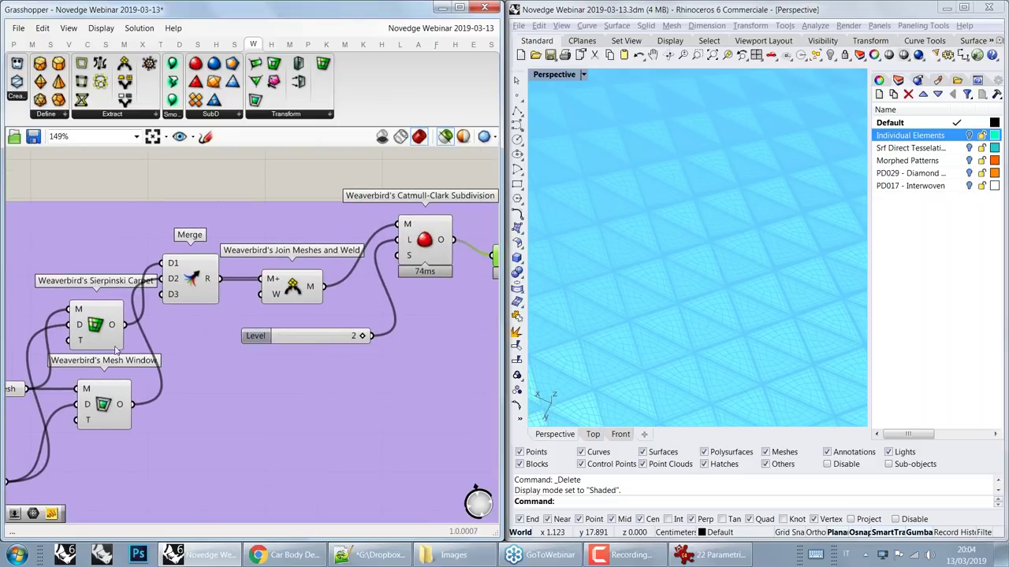
{"action": "left_click", "coordinate": [94, 329]}
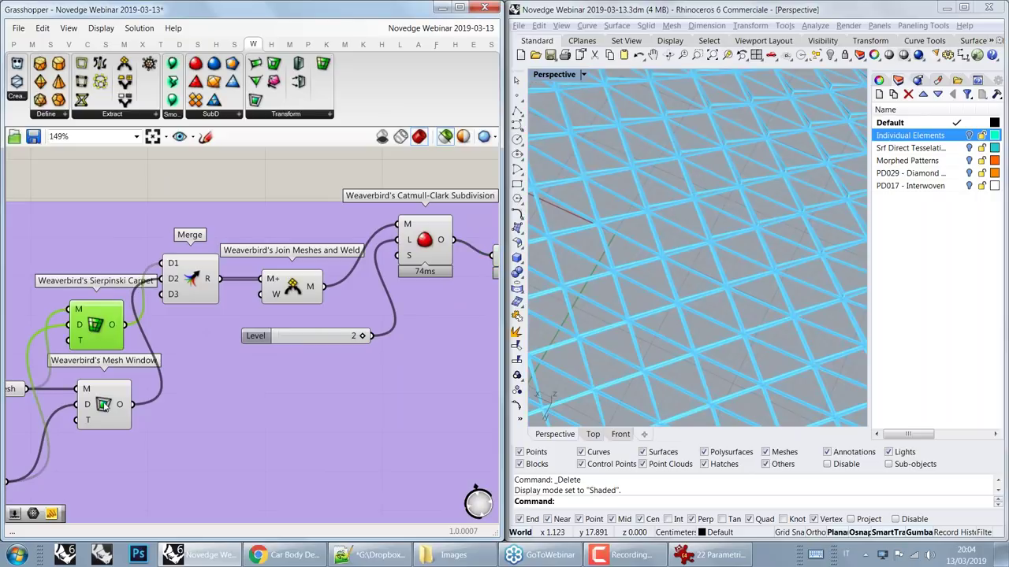
{"action": "left_click", "coordinate": [103, 405], "text": "shift"}
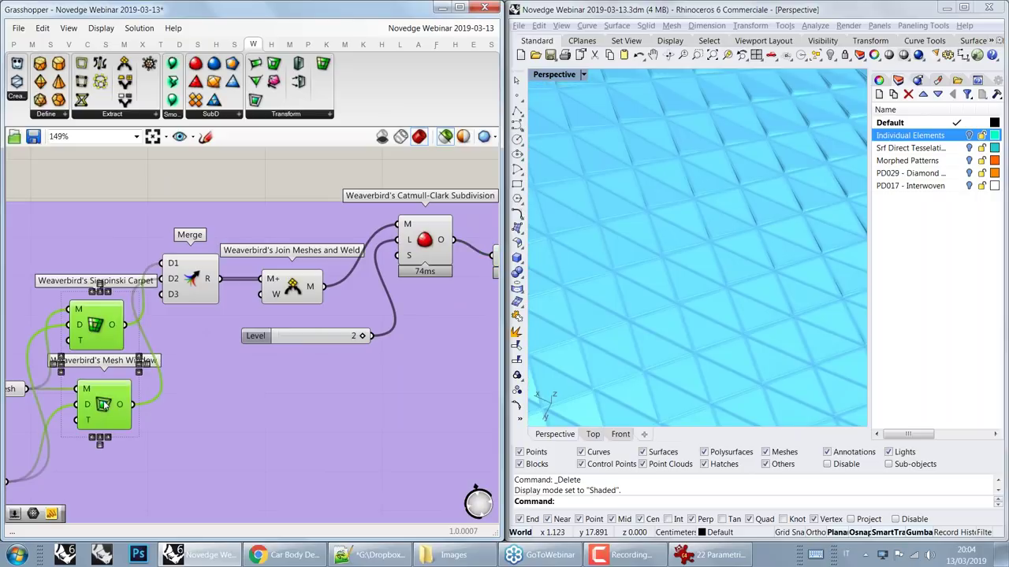
{"action": "scroll", "coordinate": [712, 236], "scroll_direction": "up", "scroll_amount": 4}
{"action": "right_click_drag", "start_coordinate": [662, 245], "coordinate": [711, 204]}
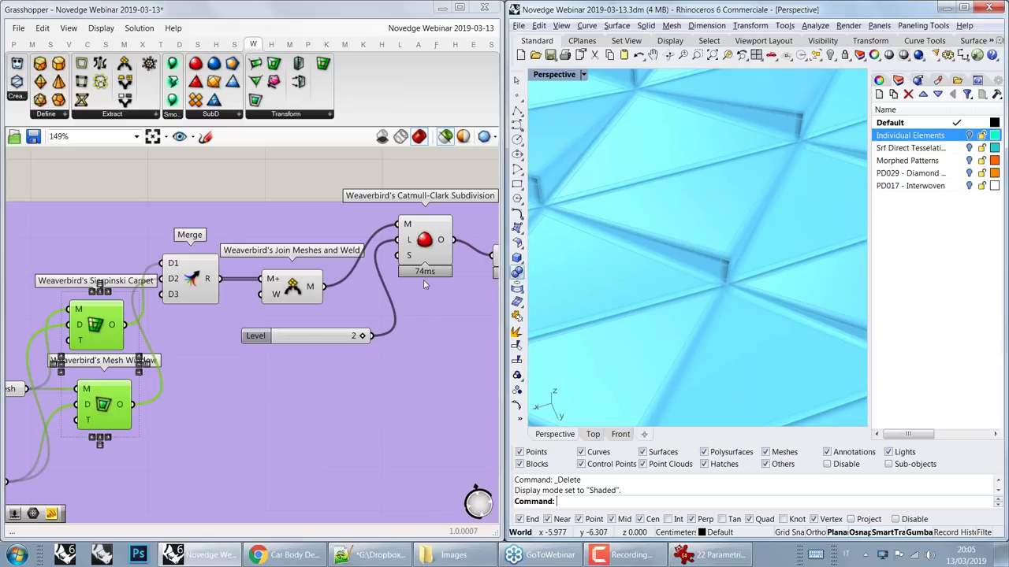
Step: Return to the planar pattern definition and preview the Bounding Box around the extruded pattern solid
{"action": "scroll", "coordinate": [199, 236], "scroll_direction": "down", "scroll_amount": 11}
{"action": "right_click_drag", "start_coordinate": [223, 162], "coordinate": [261, 265]}
{"action": "scroll", "coordinate": [429, 240], "scroll_direction": "up", "scroll_amount": 4}
{"action": "right_click_drag", "start_coordinate": [429, 240], "coordinate": [292, 373]}
{"action": "right_click_drag", "start_coordinate": [345, 261], "coordinate": [340, 423]}
{"action": "right_click_drag", "start_coordinate": [188, 245], "coordinate": [324, 245]}
{"action": "right_click_drag", "start_coordinate": [155, 257], "coordinate": [307, 273]}
{"action": "scroll", "coordinate": [307, 273], "scroll_direction": "up", "scroll_amount": 1}
{"action": "scroll", "coordinate": [173, 254], "scroll_direction": "up", "scroll_amount": 3}
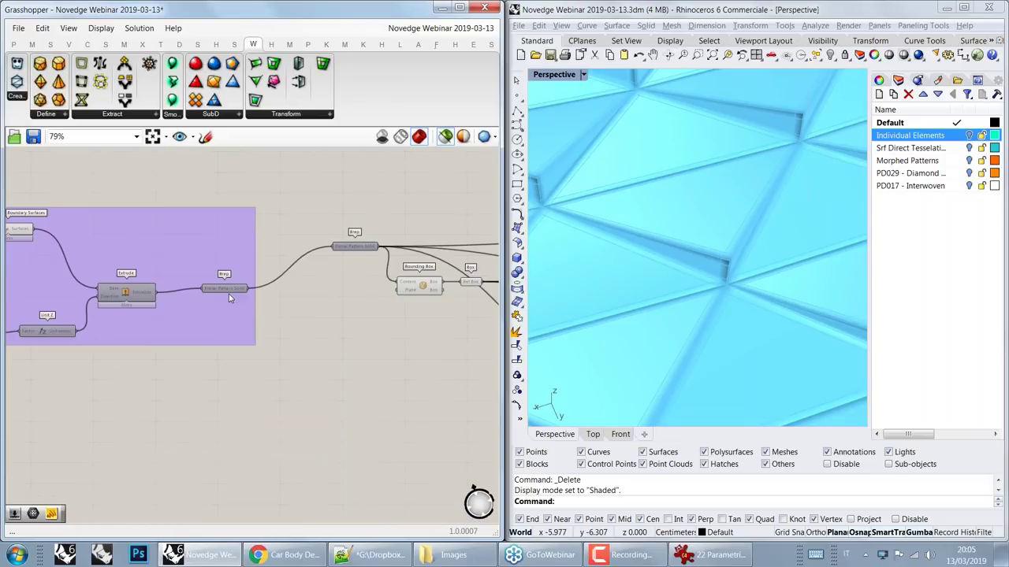
{"action": "left_click", "coordinate": [413, 284]}
{"action": "scroll", "coordinate": [362, 260], "scroll_direction": "down", "scroll_amount": 3}
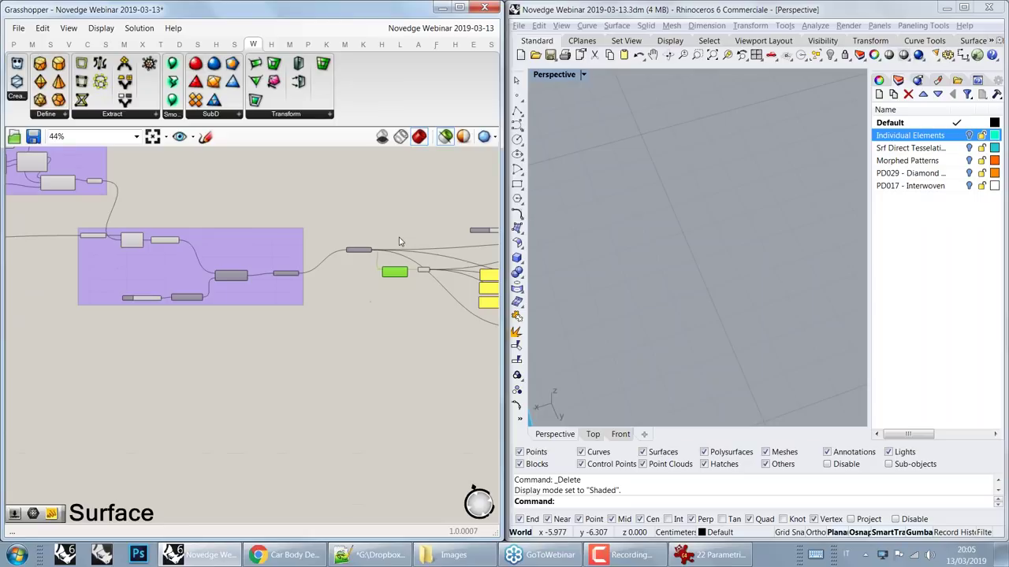
{"action": "scroll", "coordinate": [644, 256], "scroll_direction": "down", "scroll_amount": 5}
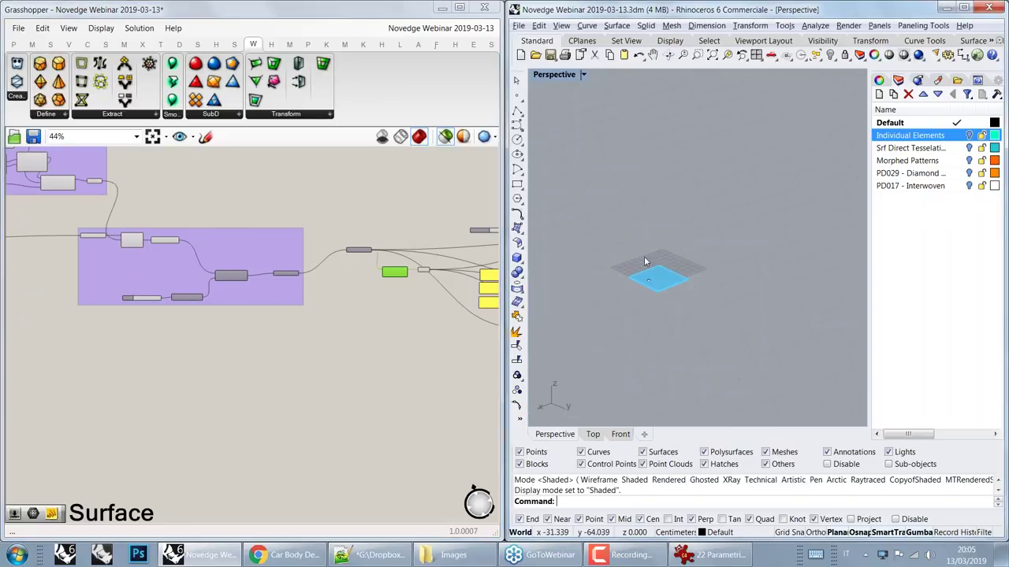
{"action": "scroll", "coordinate": [309, 476], "scroll_direction": "down", "scroll_amount": 3}
Step: Examine how the Border Crv group builds a scaled rectangle from the pattern's bounding box
{"action": "right_click_drag", "start_coordinate": [158, 310], "coordinate": [271, 285]}
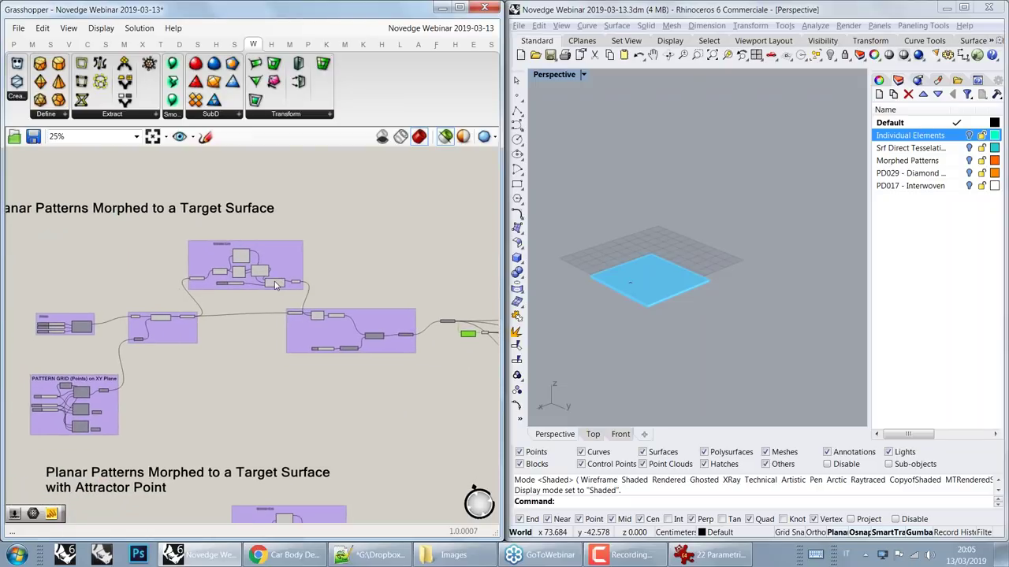
{"action": "scroll", "coordinate": [273, 284], "scroll_direction": "up", "scroll_amount": 4}
{"action": "scroll", "coordinate": [286, 205], "scroll_direction": "up", "scroll_amount": 2}
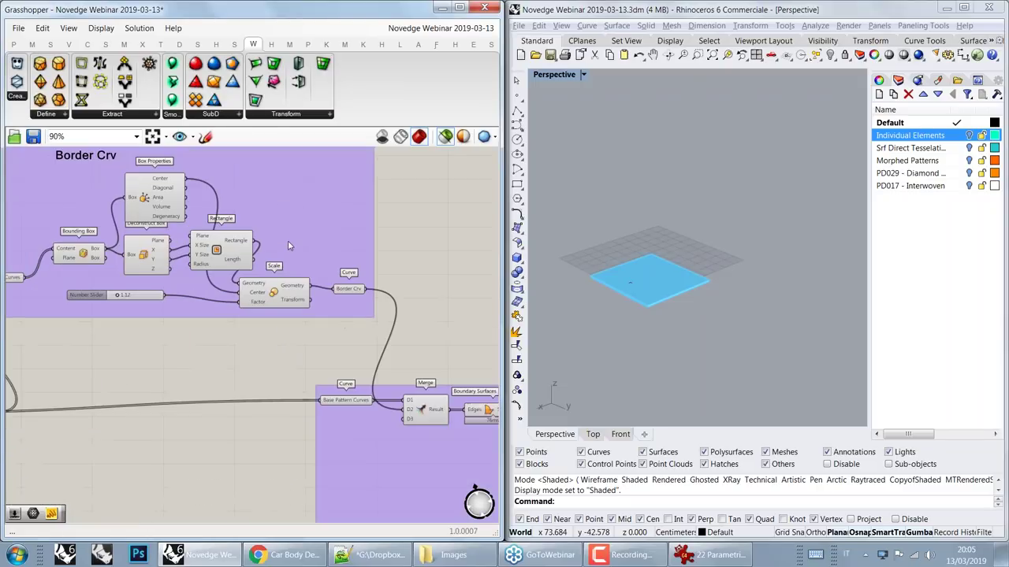
{"action": "mouse_move", "coordinate": [344, 295]}
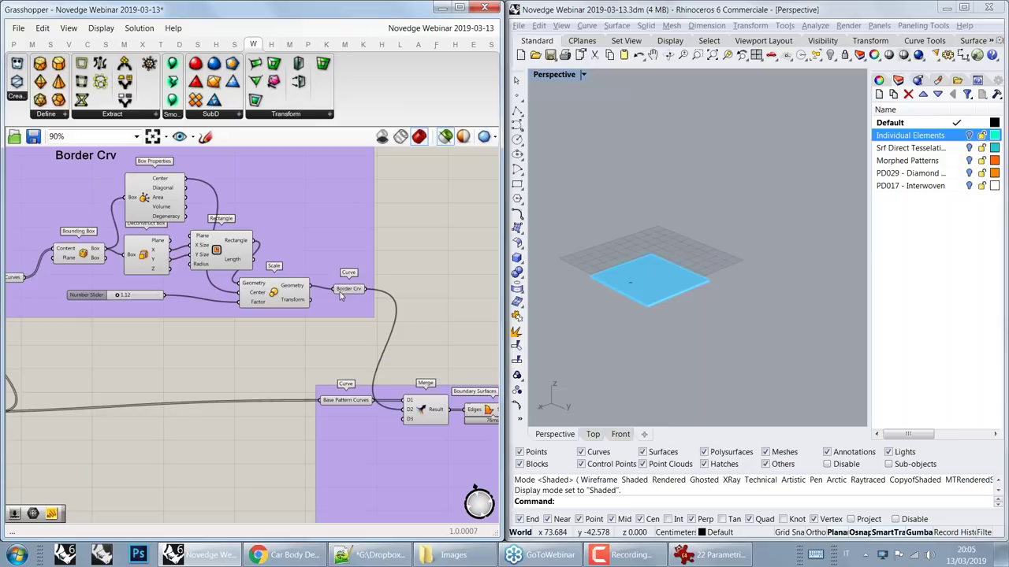
{"action": "scroll", "coordinate": [328, 504], "scroll_direction": "down", "scroll_amount": 4}
{"action": "scroll", "coordinate": [305, 325], "scroll_direction": "down", "scroll_amount": 3}
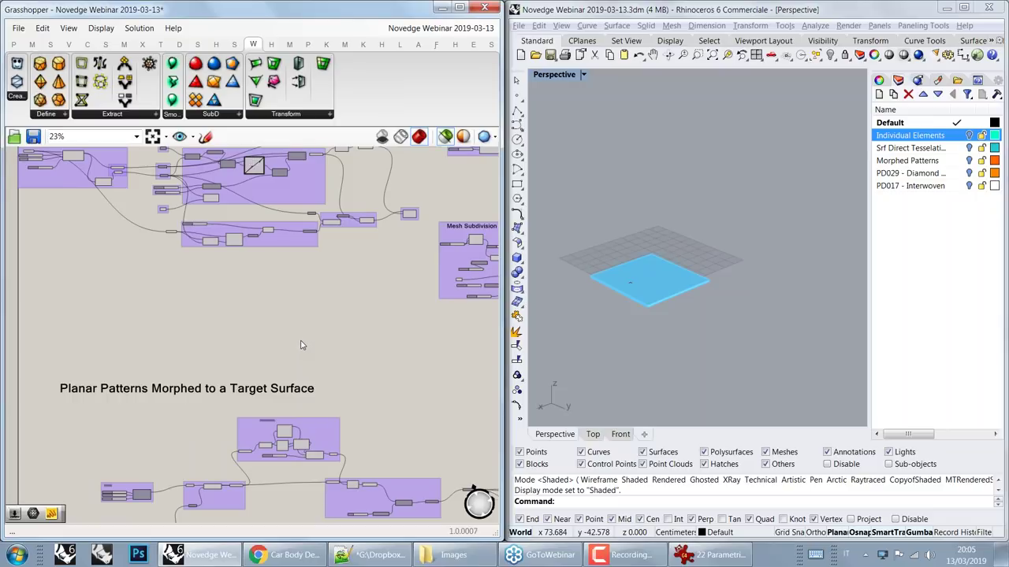
Step: Preview the first Surface Morph, which maps the perforated pattern onto Target Srf, in the planar pattern definition
{"action": "right_click_drag", "start_coordinate": [365, 305], "coordinate": [244, 324]}
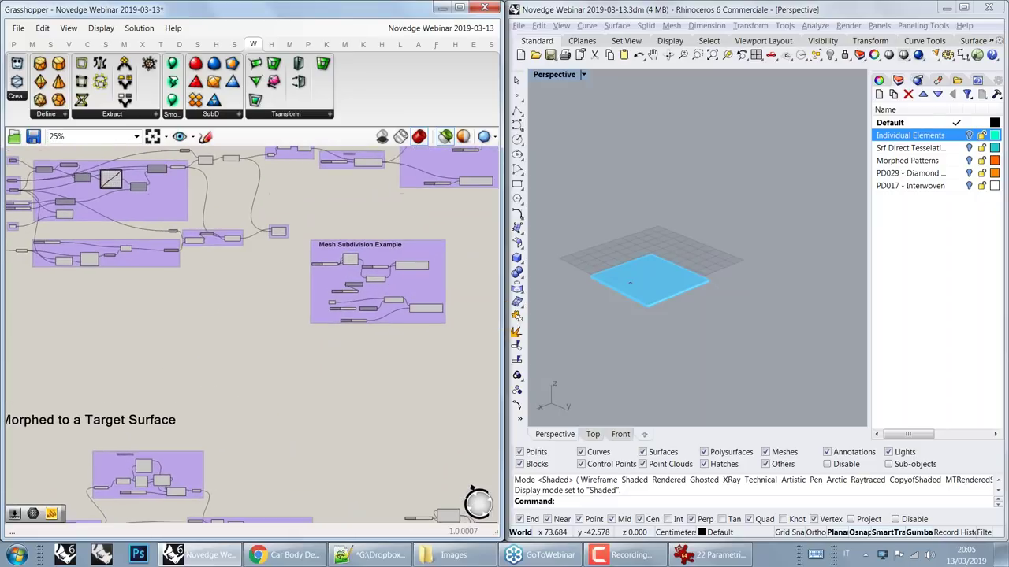
{"action": "scroll", "coordinate": [417, 273], "scroll_direction": "up", "scroll_amount": 3}
{"action": "scroll", "coordinate": [394, 414], "scroll_direction": "down", "scroll_amount": 3}
{"action": "right_click_drag", "start_coordinate": [394, 414], "coordinate": [339, 245]}
{"action": "scroll", "coordinate": [338, 304], "scroll_direction": "up", "scroll_amount": 2}
{"action": "right_click_drag", "start_coordinate": [338, 304], "coordinate": [340, 281]}
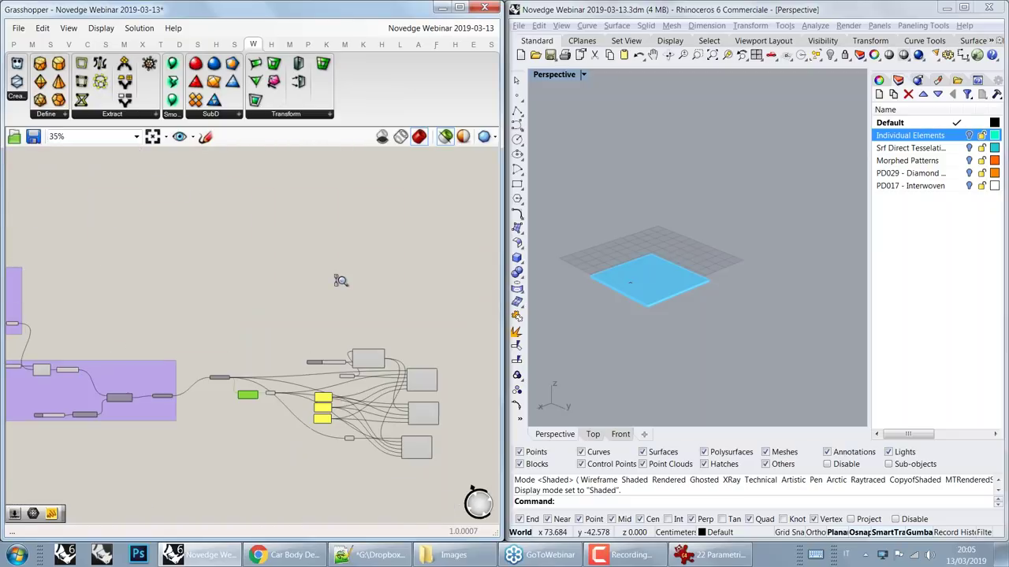
{"action": "scroll", "coordinate": [332, 326], "scroll_direction": "up", "scroll_amount": 2}
{"action": "scroll", "coordinate": [372, 378], "scroll_direction": "up", "scroll_amount": 4}
{"action": "right_click_drag", "start_coordinate": [372, 378], "coordinate": [158, 214]}
{"action": "left_click", "coordinate": [393, 283]}
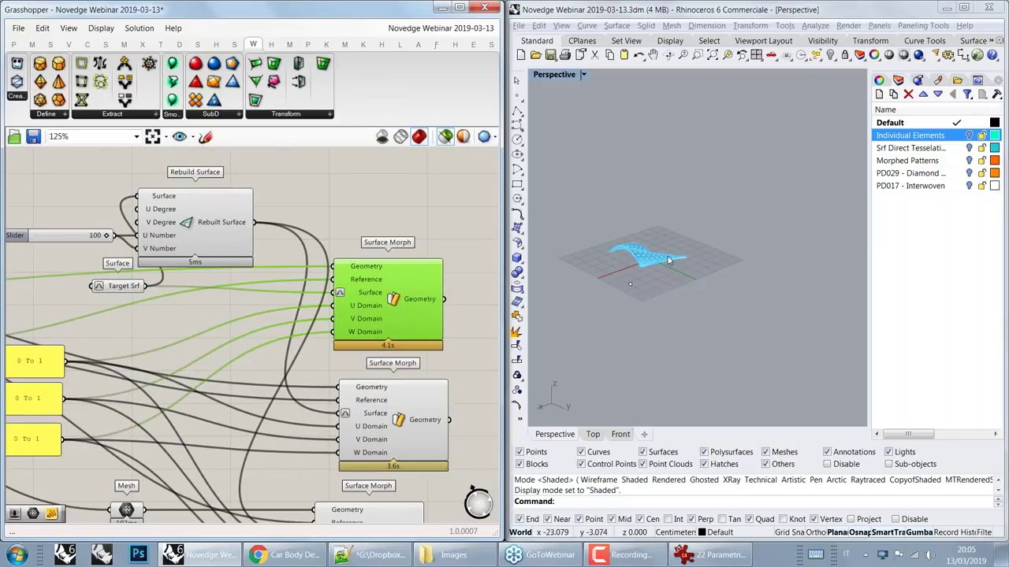
{"action": "scroll", "coordinate": [668, 256], "scroll_direction": "up", "scroll_amount": 5}
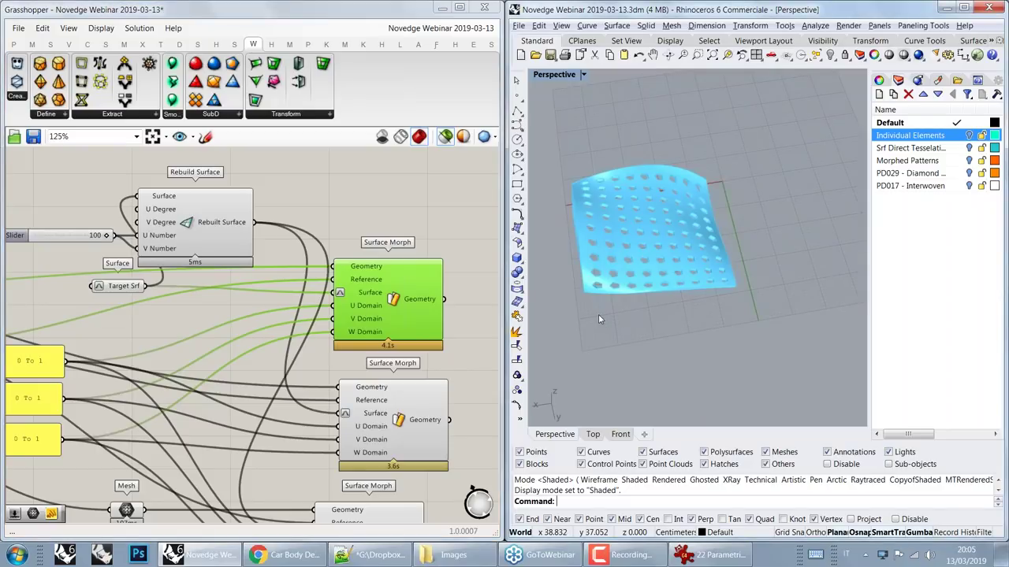
Step: Compare the Surface Morph on the rebuilt surface with the one on the original Target Srf
{"action": "left_click", "coordinate": [396, 413]}
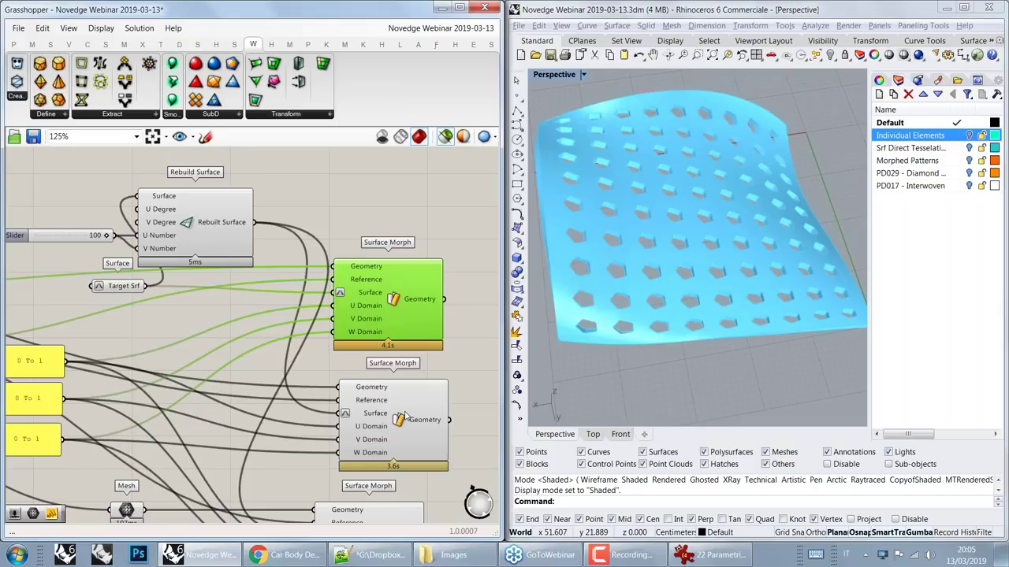
{"action": "left_click", "coordinate": [404, 415]}
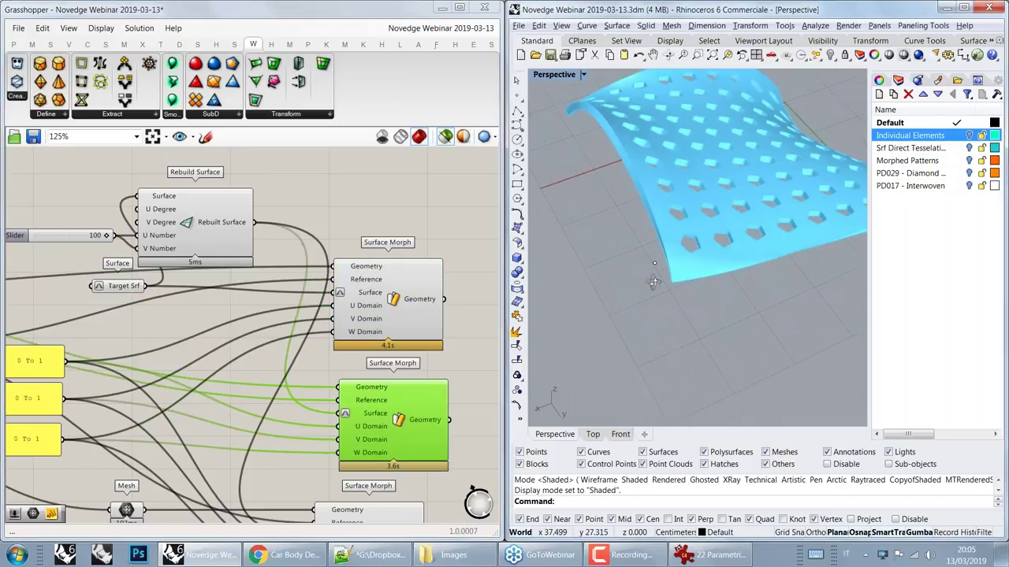
{"action": "left_click", "coordinate": [386, 325]}
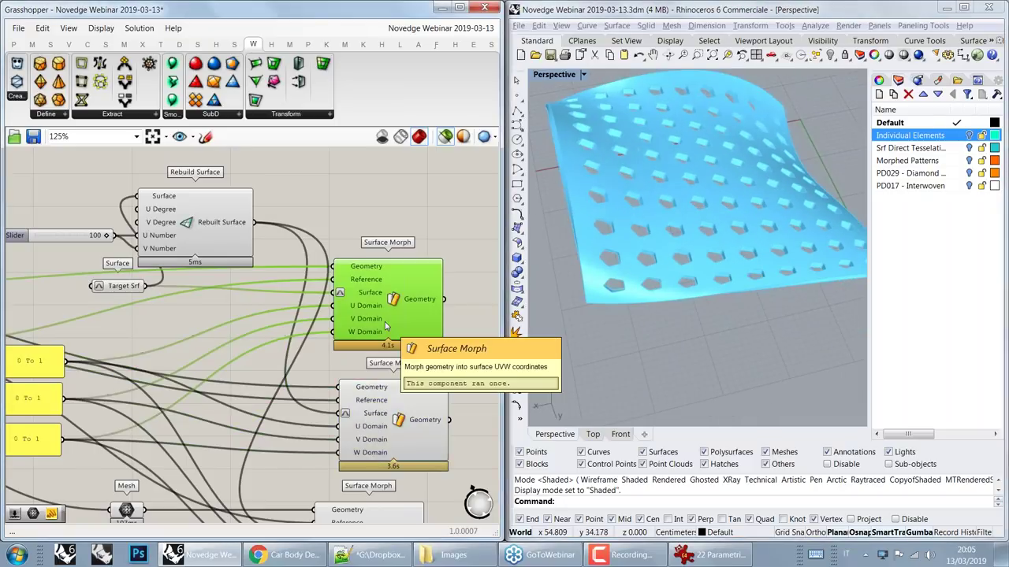
{"action": "right_click_drag", "start_coordinate": [615, 236], "coordinate": [676, 311]}
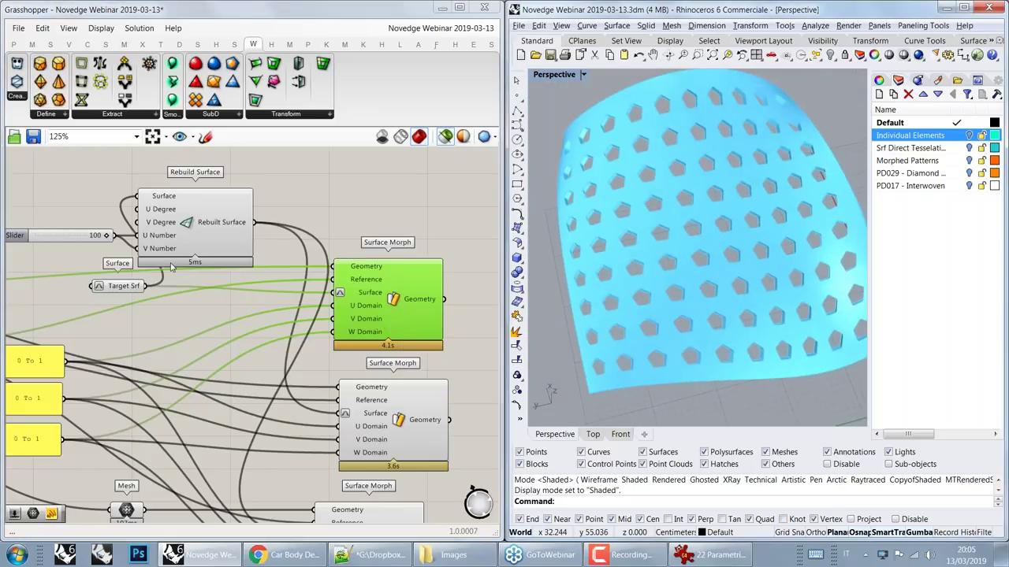
Step: Turn on the Morphed Patterns layer in Rhino
{"action": "right_click_drag", "start_coordinate": [164, 238], "coordinate": [96, 214]}
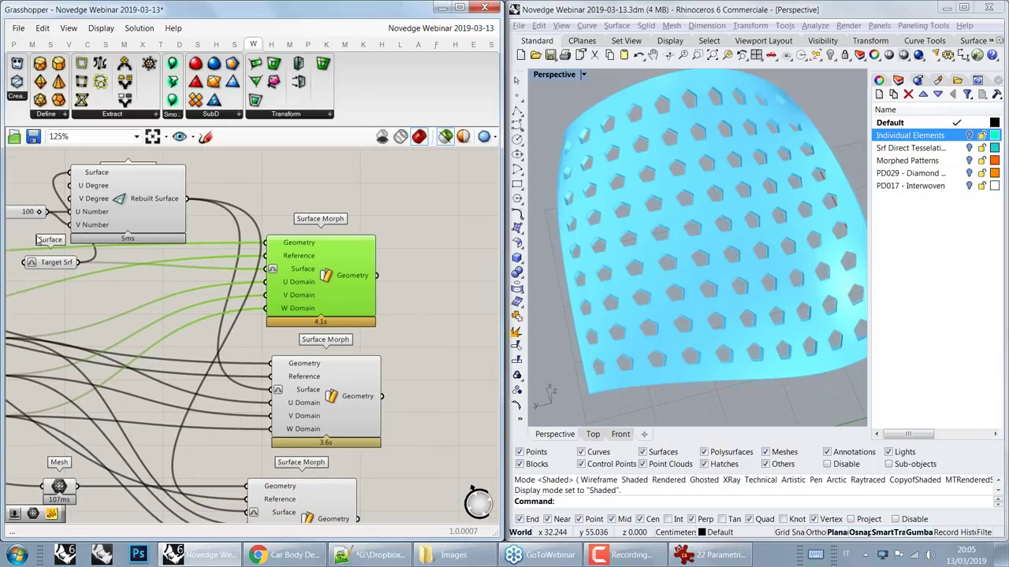
{"action": "right_click_drag", "start_coordinate": [37, 239], "coordinate": [133, 236]}
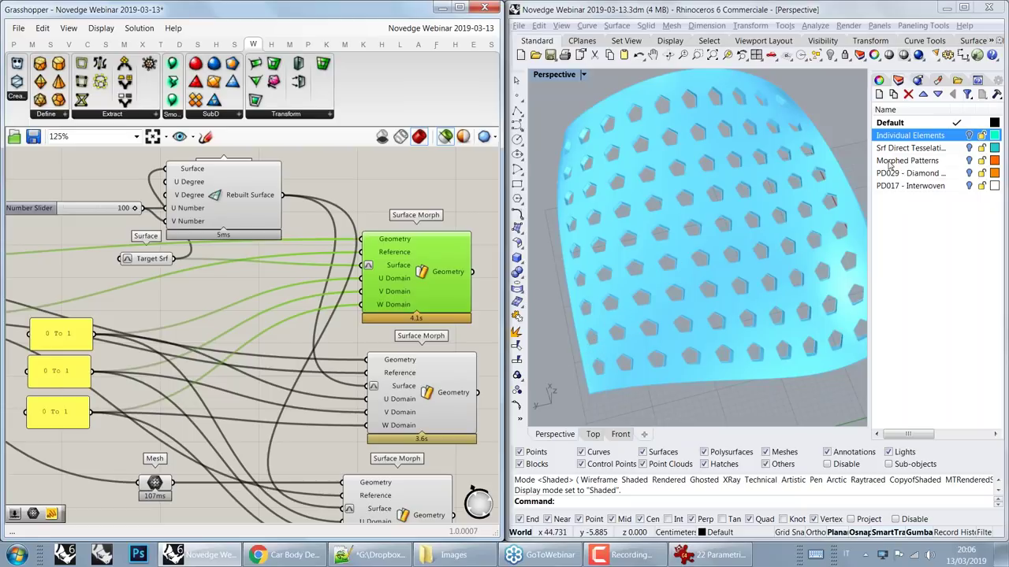
{"action": "left_click", "coordinate": [970, 163]}
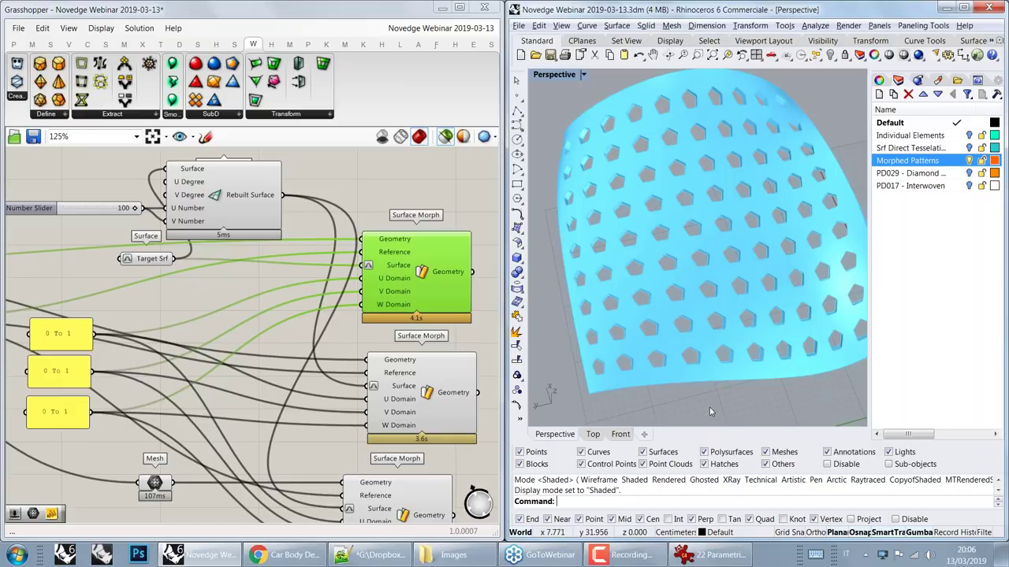
Step: Show the hidden target surface and its rebuilt version beneath the morphed perforated pattern
{"action": "key", "text": "ctrl+shift+h"}
{"action": "right_click_drag", "start_coordinate": [709, 411], "coordinate": [684, 255]}
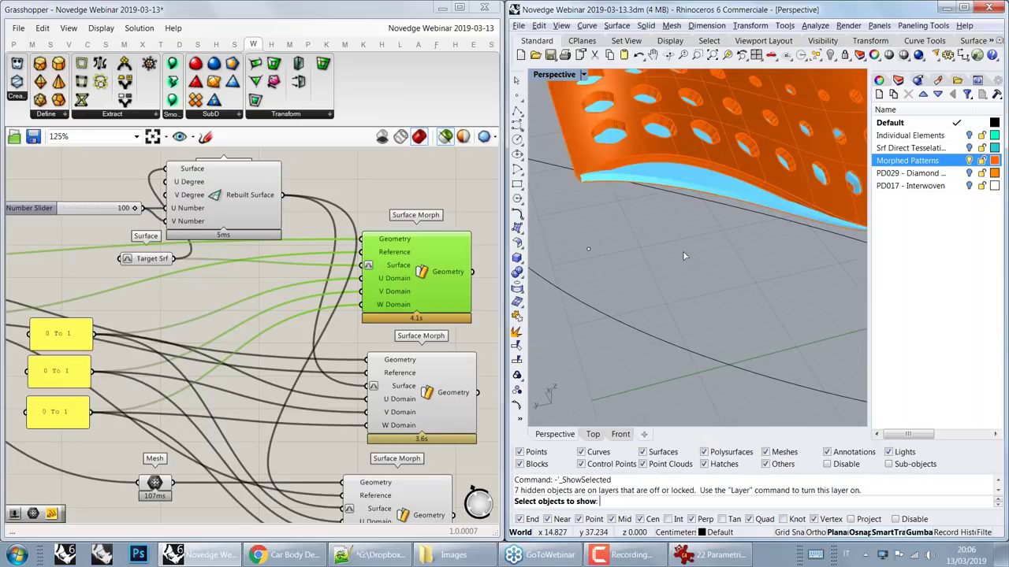
{"action": "left_click", "coordinate": [644, 182]}
{"action": "key", "text": "Return"}
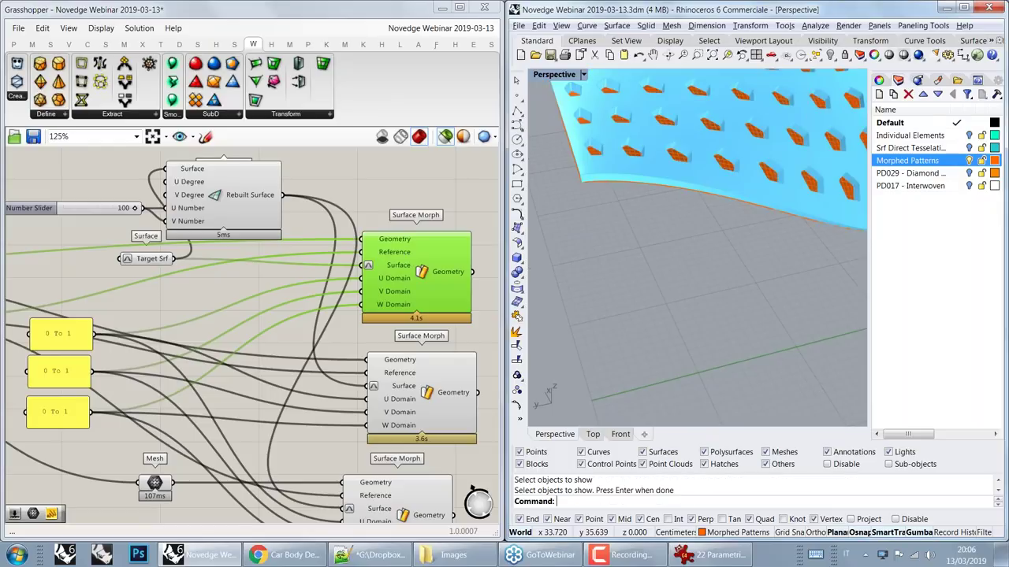
{"action": "right_click", "coordinate": [671, 187]}
{"action": "left_click", "coordinate": [665, 188]}
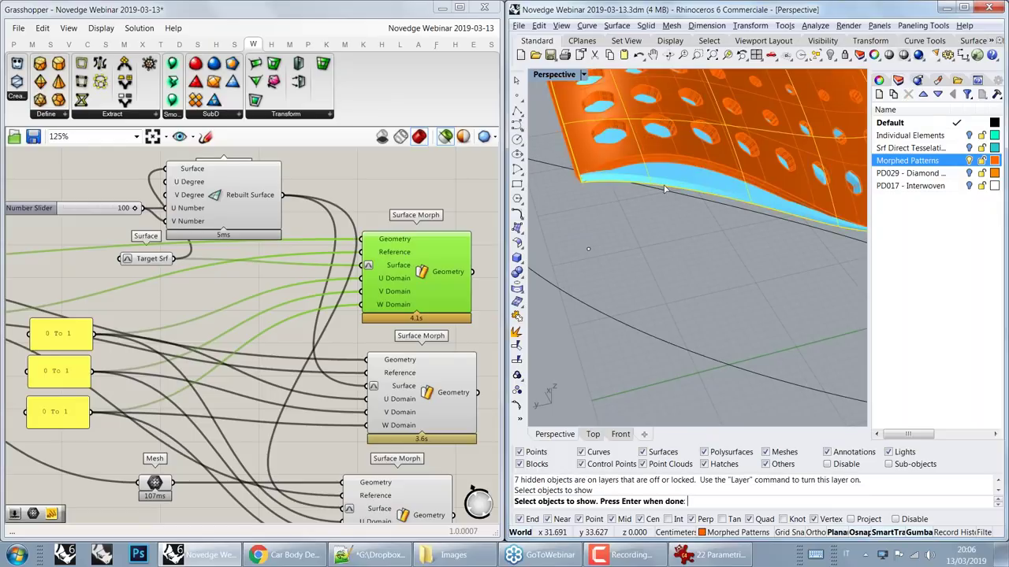
{"action": "key", "text": "Return"}
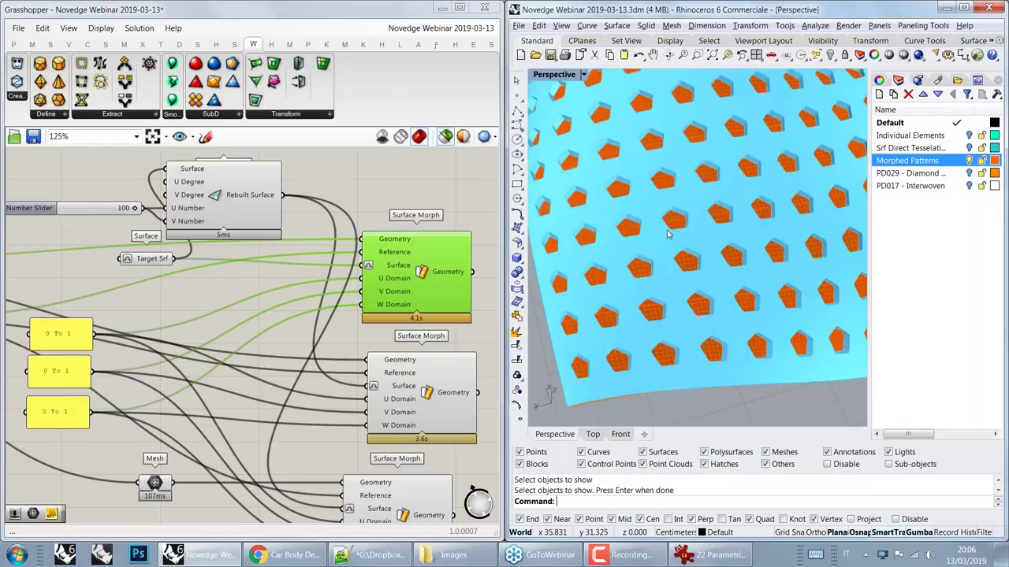
Step: Hide the densely divided rebuilt surface that lies behind the perforated pattern
{"action": "left_click", "coordinate": [674, 226]}
{"action": "type", "text": "h"}
{"action": "key", "text": "Return"}
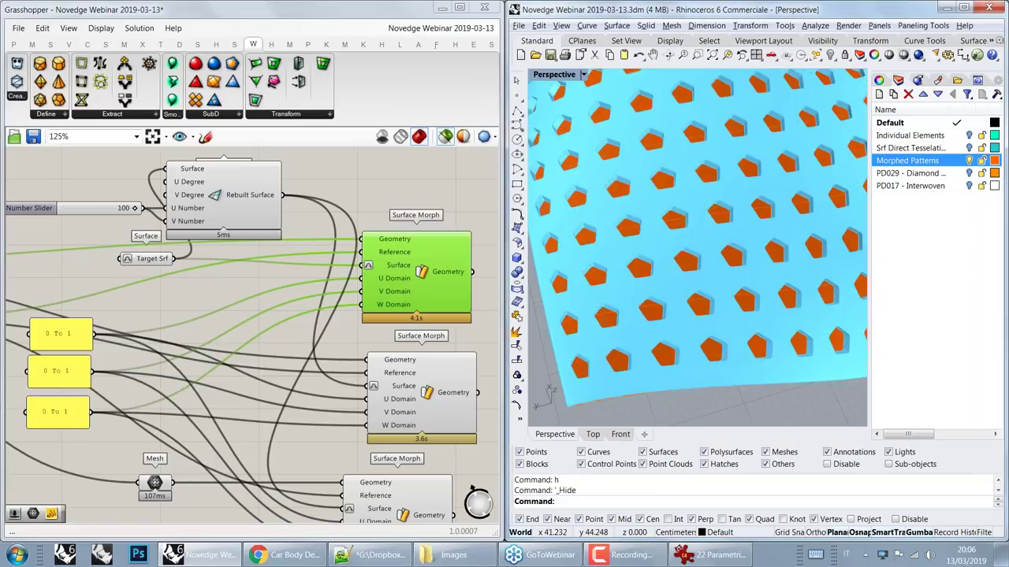
Step: Turn control points off and on for the remaining target surface to inspect its structure
{"action": "left_click", "coordinate": [665, 280]}
{"action": "key", "text": "F11"}
{"action": "key", "text": "F10"}
{"action": "scroll", "coordinate": [668, 275], "scroll_direction": "down", "scroll_amount": 10}
{"action": "right_click_drag", "start_coordinate": [669, 276], "coordinate": [671, 241]}
{"action": "scroll", "coordinate": [671, 241], "scroll_direction": "up", "scroll_amount": 2}
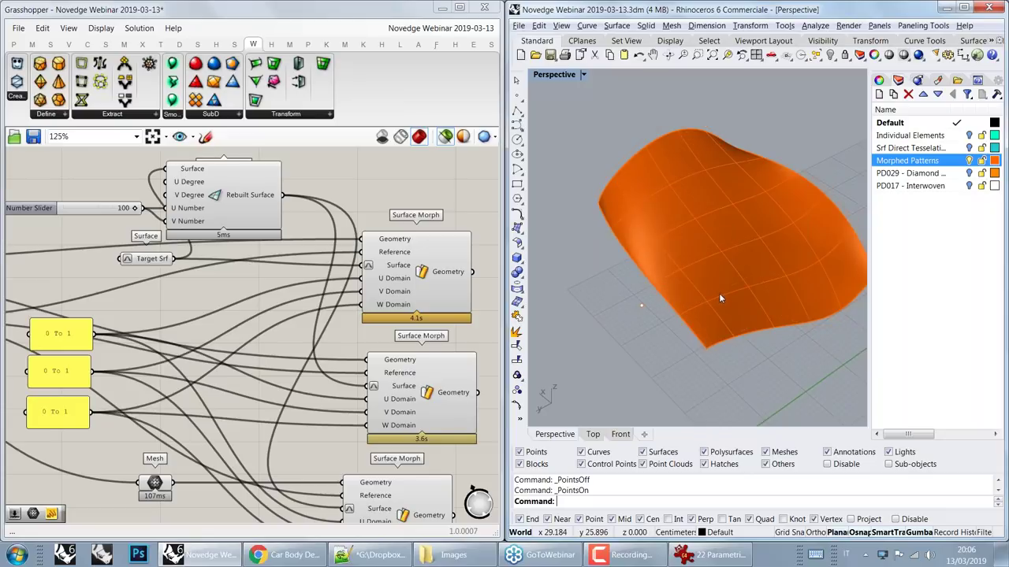
{"action": "key", "text": "Return"}
{"action": "key", "text": "Escape"}
Step: Show the hidden rebuilt surface again with ShowSelected, alongside the original target surface
{"action": "type", "text": "ss"}
{"action": "key", "text": "Return"}
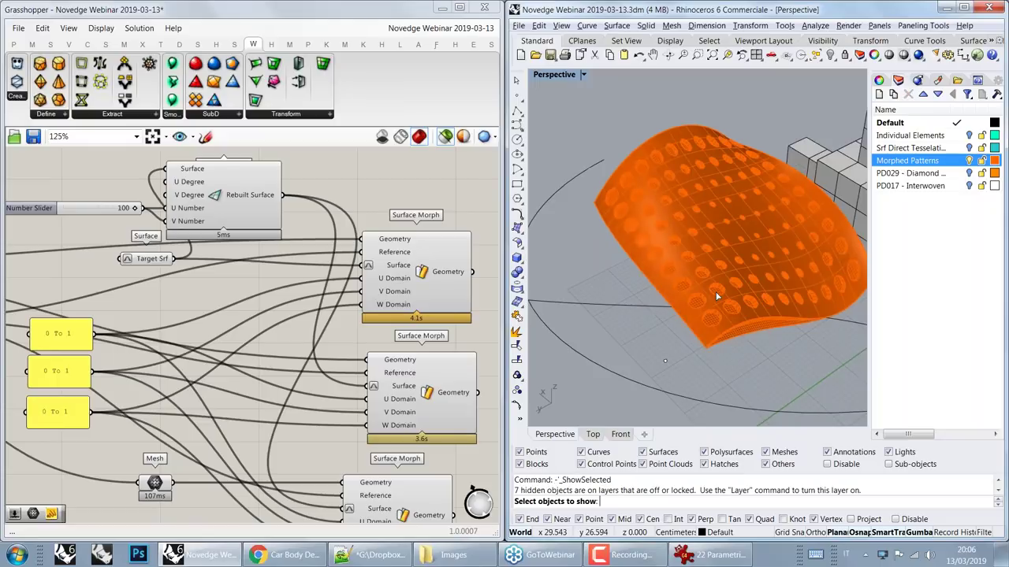
{"action": "left_click", "coordinate": [711, 324]}
{"action": "key", "text": "Return"}
{"action": "scroll", "coordinate": [711, 325], "scroll_direction": "up", "scroll_amount": 5}
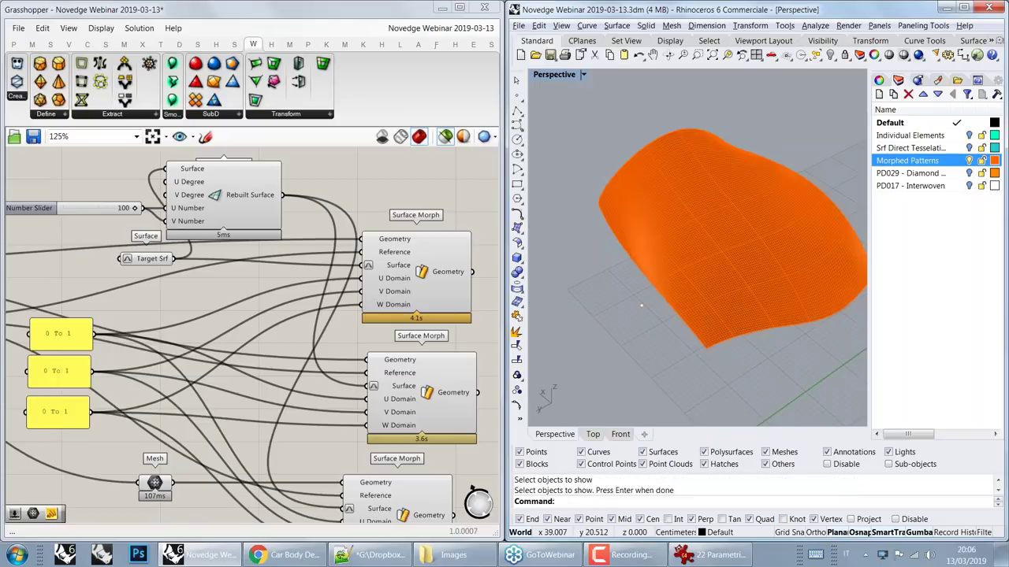
Step: Select the surface with sparse isocurves from the two overlapping ones to compare it with the rebuilt surface, and clear the selection
{"action": "right_click_drag", "start_coordinate": [626, 331], "coordinate": [784, 347], "text": "shift"}
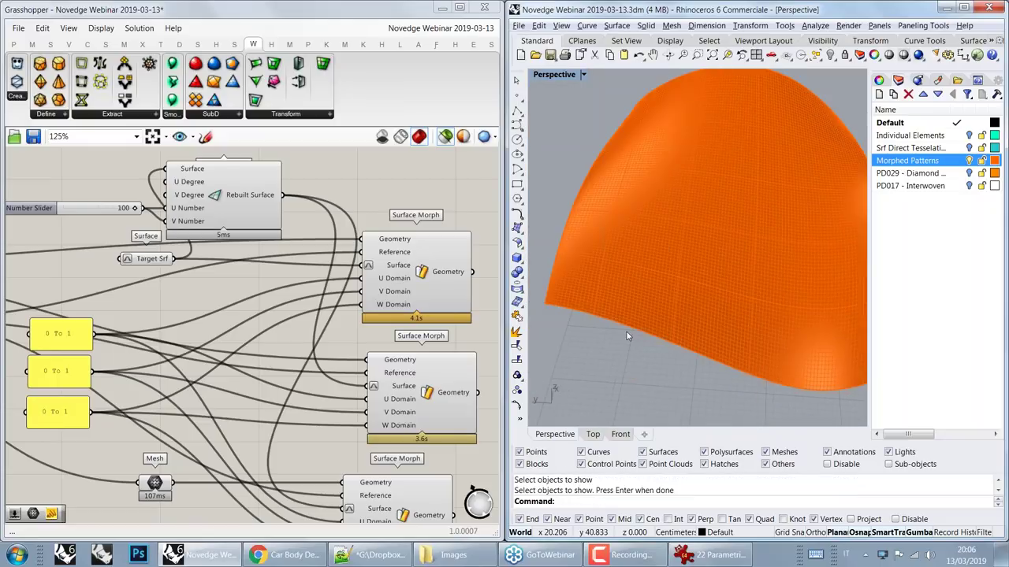
{"action": "left_click", "coordinate": [627, 337]}
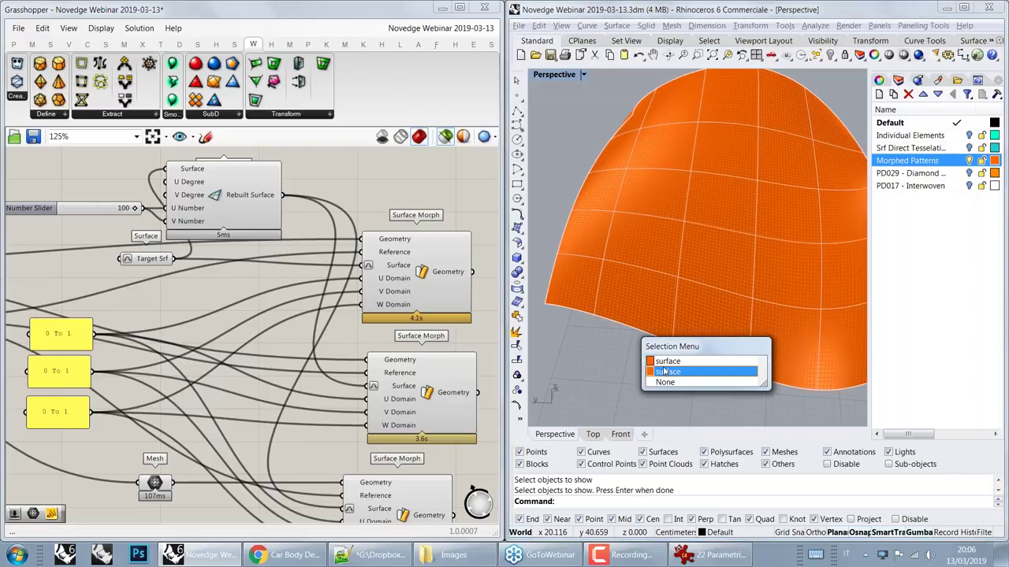
{"action": "left_click", "coordinate": [665, 372]}
{"action": "right_click_drag", "start_coordinate": [638, 289], "coordinate": [629, 349]}
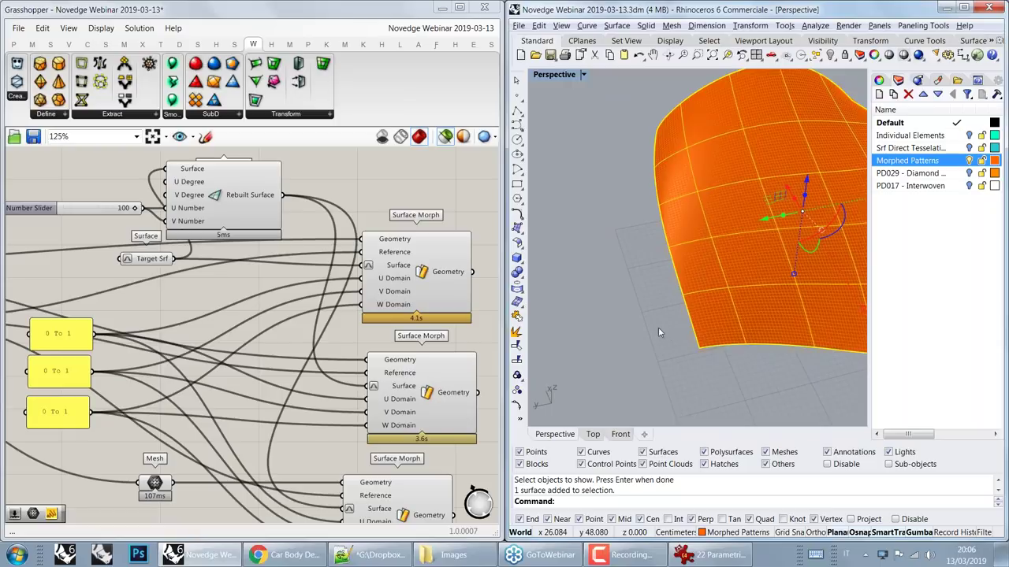
{"action": "key", "text": "Escape"}
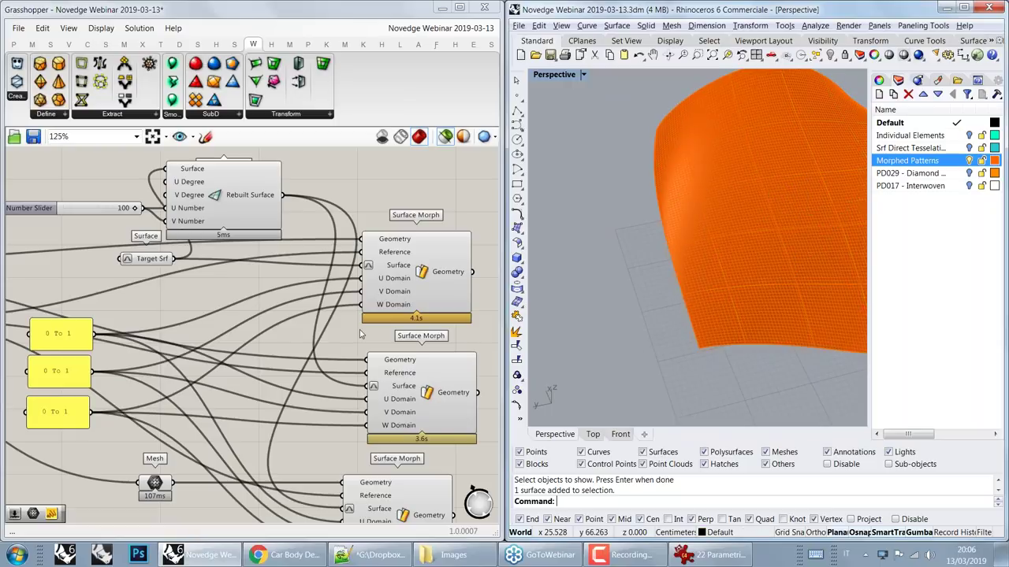
Step: Preview the planar perforated mesh by selecting the Mesh component that feeds the lowest Surface Morph
{"action": "right_click_drag", "start_coordinate": [360, 334], "coordinate": [406, 216]}
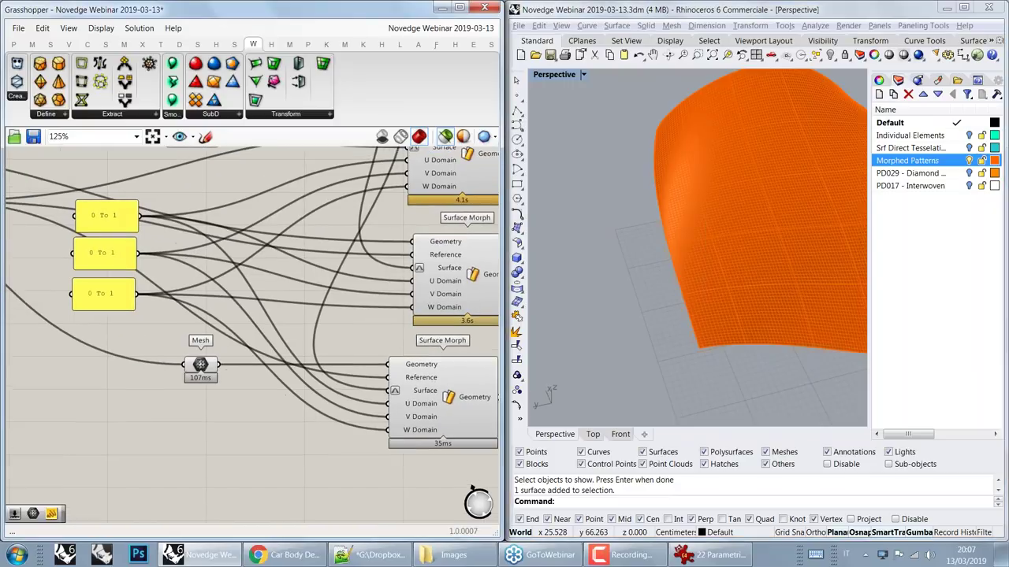
{"action": "left_click_drag", "start_coordinate": [205, 367], "coordinate": [227, 367]}
{"action": "right_click_drag", "start_coordinate": [402, 391], "coordinate": [305, 424]}
{"action": "right_click_drag", "start_coordinate": [325, 280], "coordinate": [331, 437]}
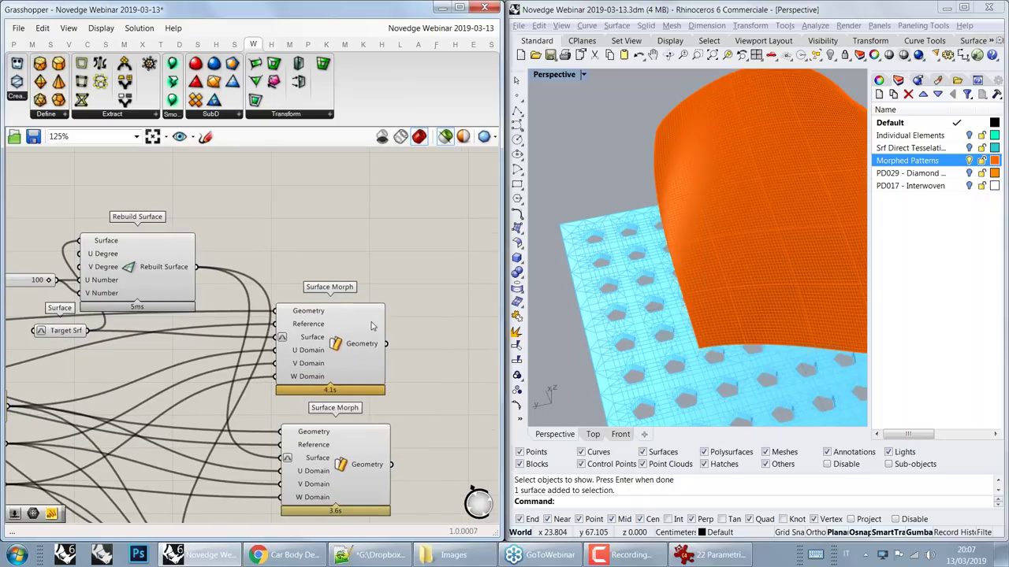
Step: Compare the computation times of the three Surface Morph components and examine the mesh's triangulation around the pentagonal holes
{"action": "right_click_drag", "start_coordinate": [353, 347], "coordinate": [373, 280]}
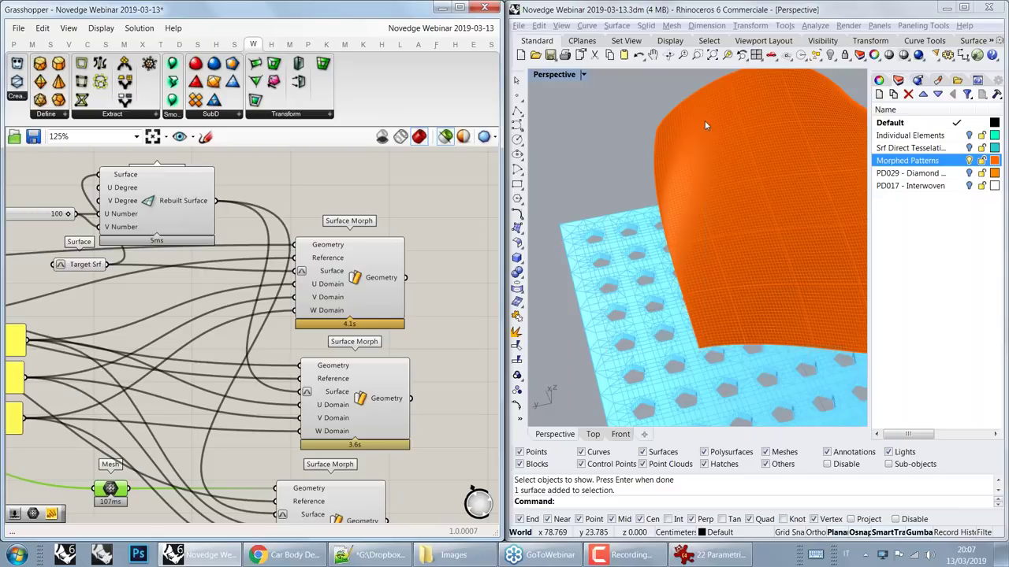
{"action": "right_click_drag", "start_coordinate": [375, 403], "coordinate": [383, 235]}
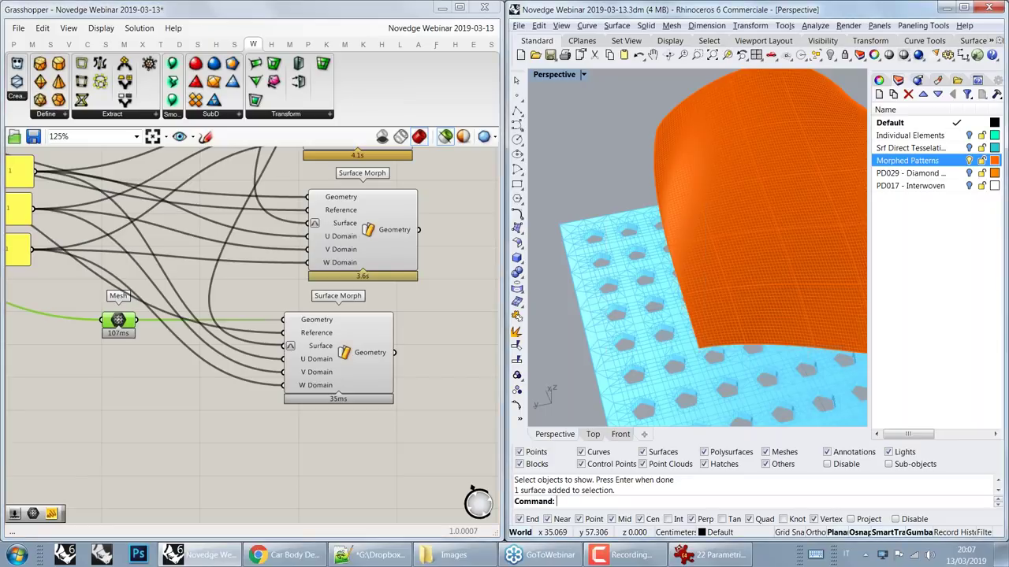
{"action": "scroll", "coordinate": [587, 304], "scroll_direction": "up", "scroll_amount": 5}
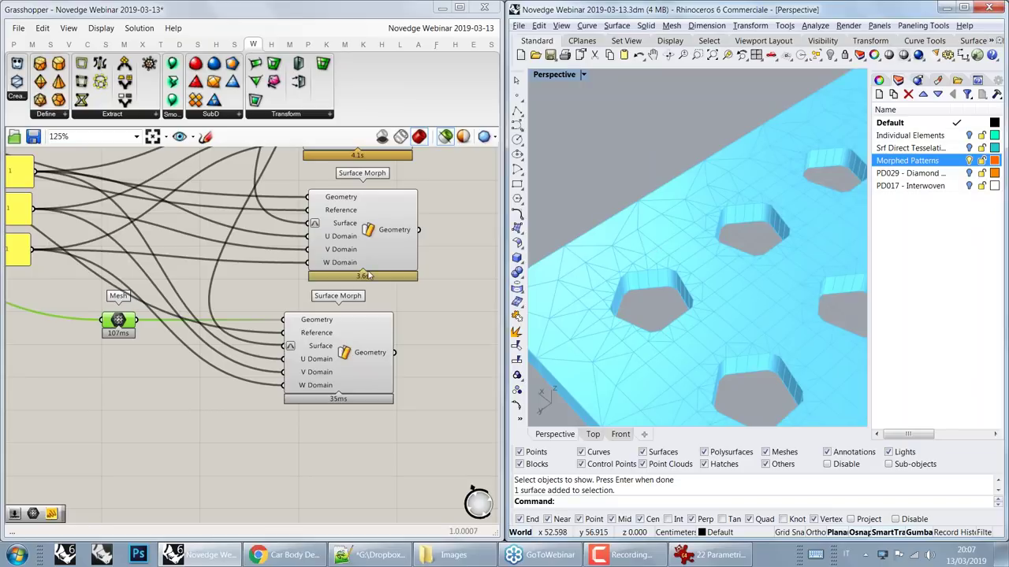
{"action": "right_click_drag", "start_coordinate": [367, 271], "coordinate": [360, 336]}
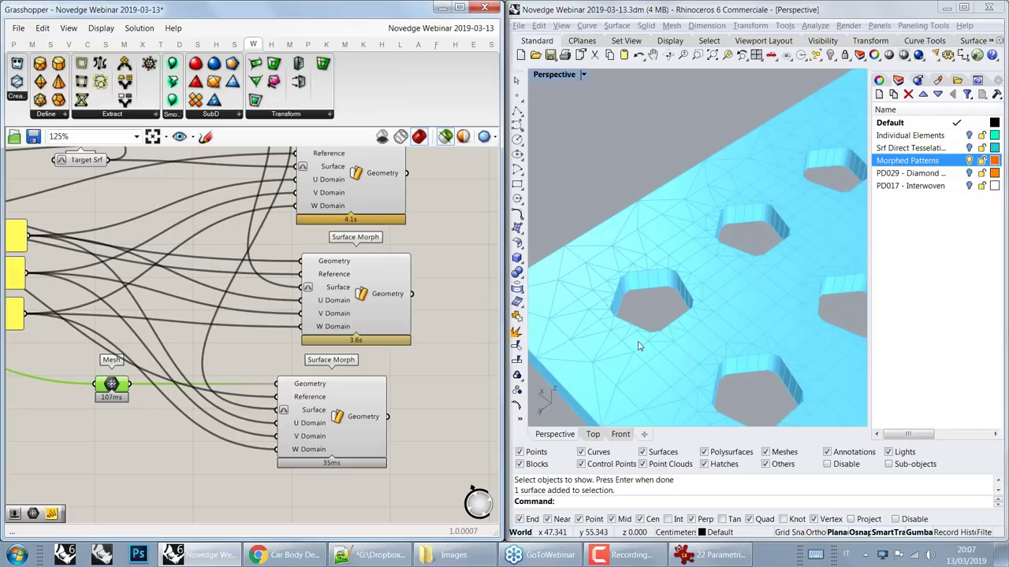
{"action": "right_click_drag", "start_coordinate": [362, 282], "coordinate": [373, 420]}
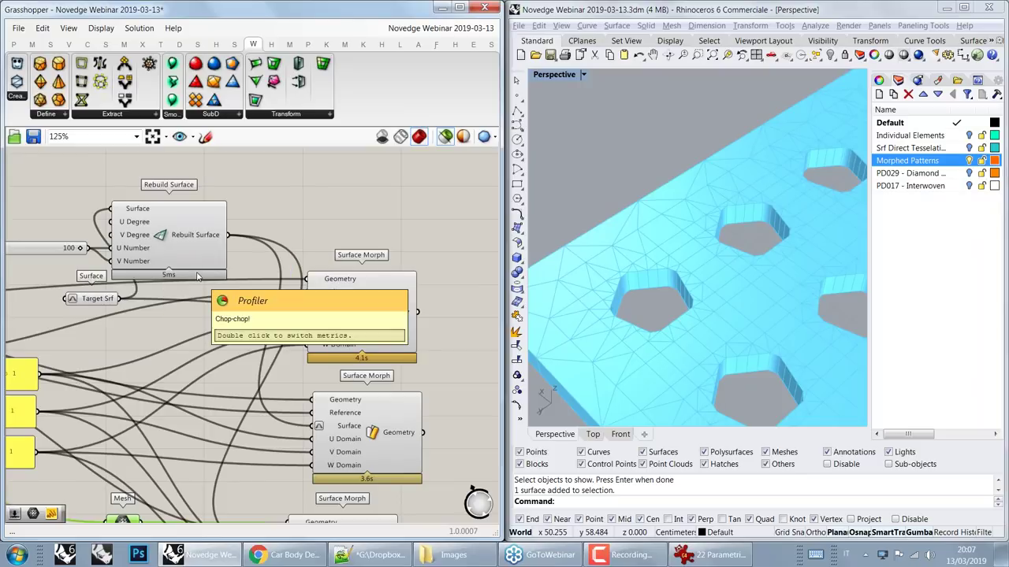
{"action": "mouse_move", "coordinate": [216, 261]}
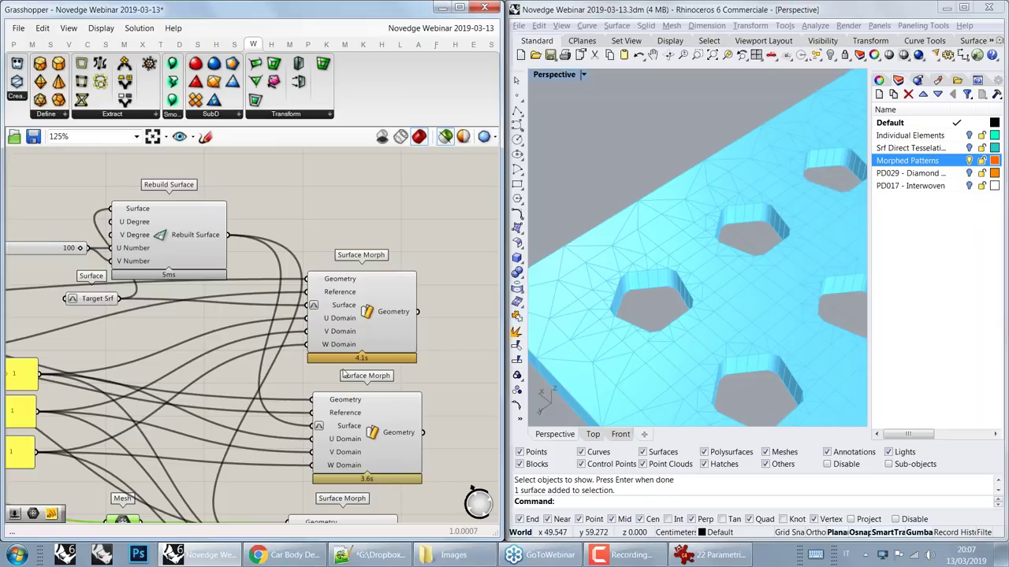
{"action": "scroll", "coordinate": [384, 343], "scroll_direction": "down", "scroll_amount": 8}
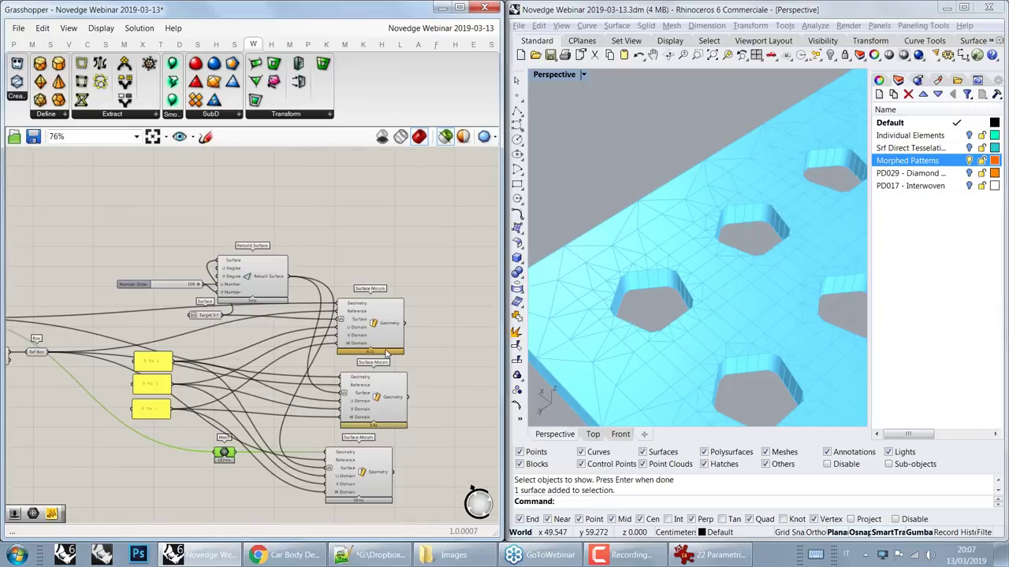
Step: Switch to IrfanView and browse the interwoven pattern renders up to the Parametric-Daily-028 detail with triangular holes
{"action": "right_click_drag", "start_coordinate": [220, 512], "coordinate": [314, 327]}
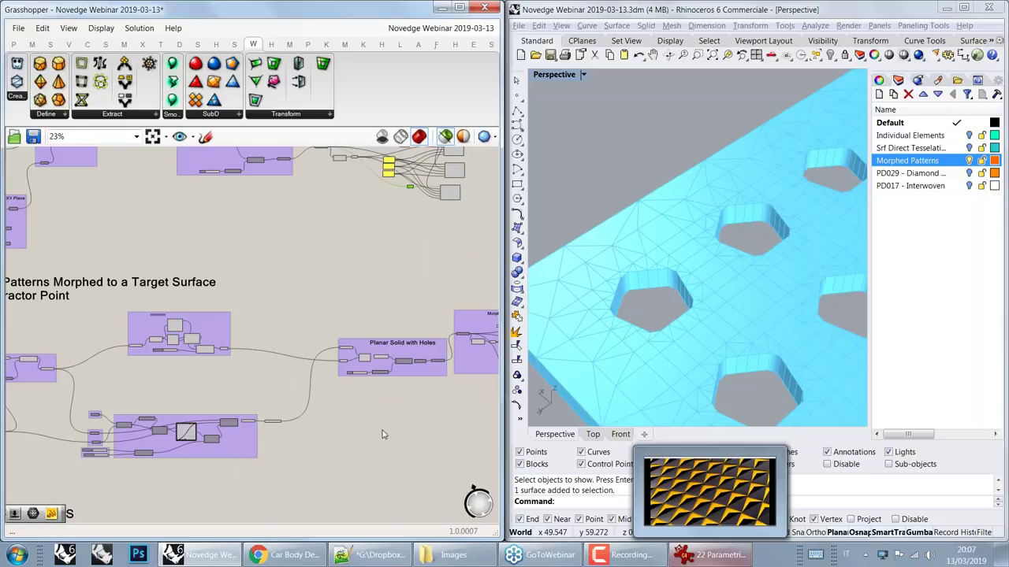
{"action": "right_click_drag", "start_coordinate": [180, 480], "coordinate": [307, 307]}
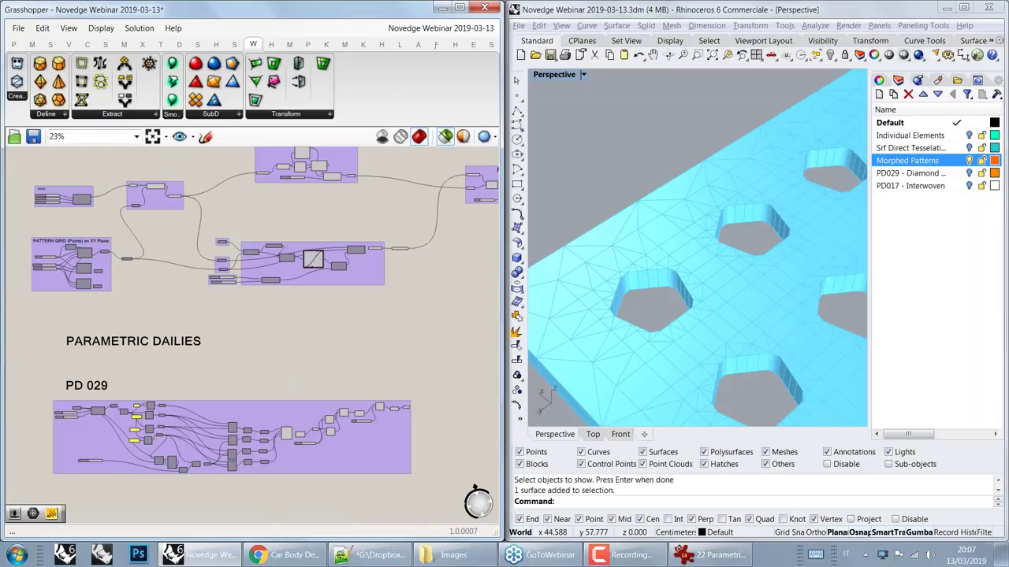
{"action": "left_click", "coordinate": [727, 556]}
{"action": "key", "text": "Right"}
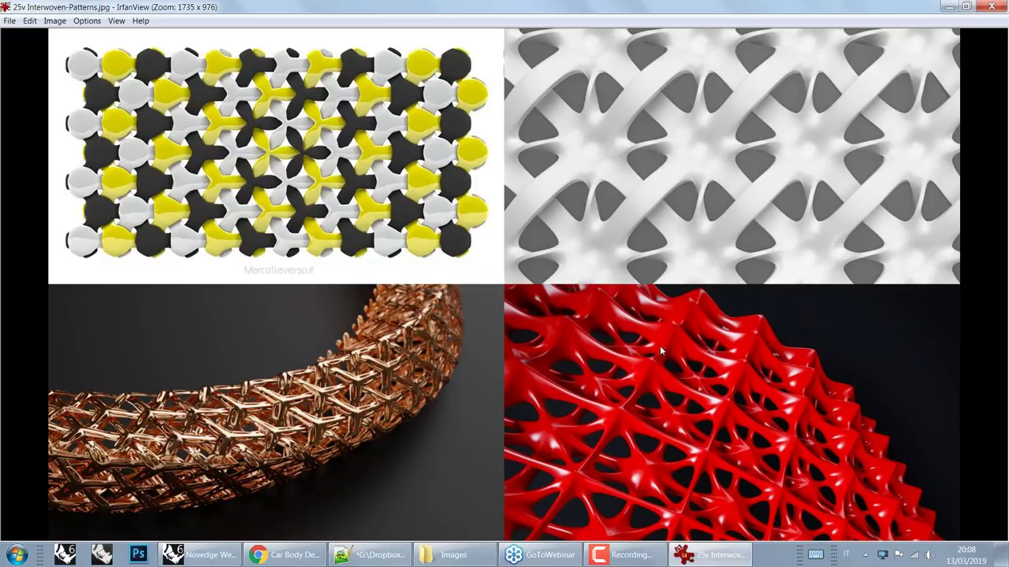
{"action": "key", "text": "Right"}
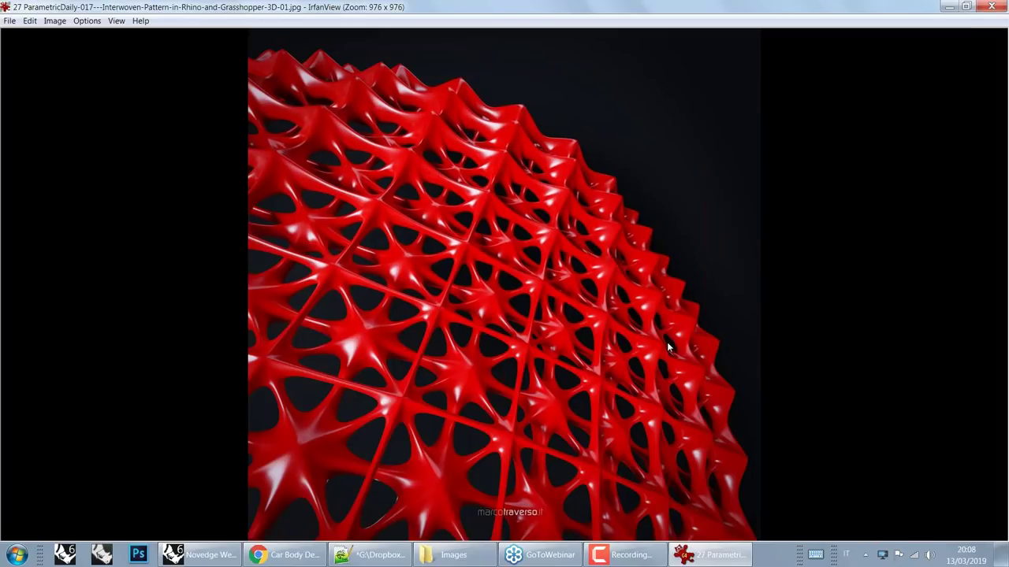
{"action": "scroll", "coordinate": [666, 342], "scroll_direction": "down", "scroll_amount": 1}
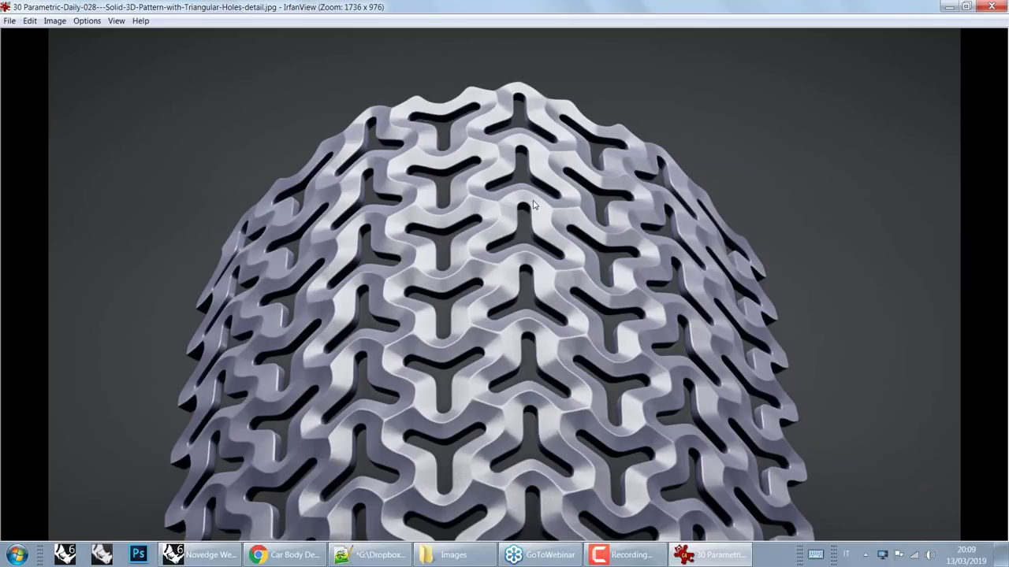
Step: Mark the ridge beside a central hole of the solid 3D pattern with a short red stroke, and clear the annotation
{"action": "key", "text": "F10"}
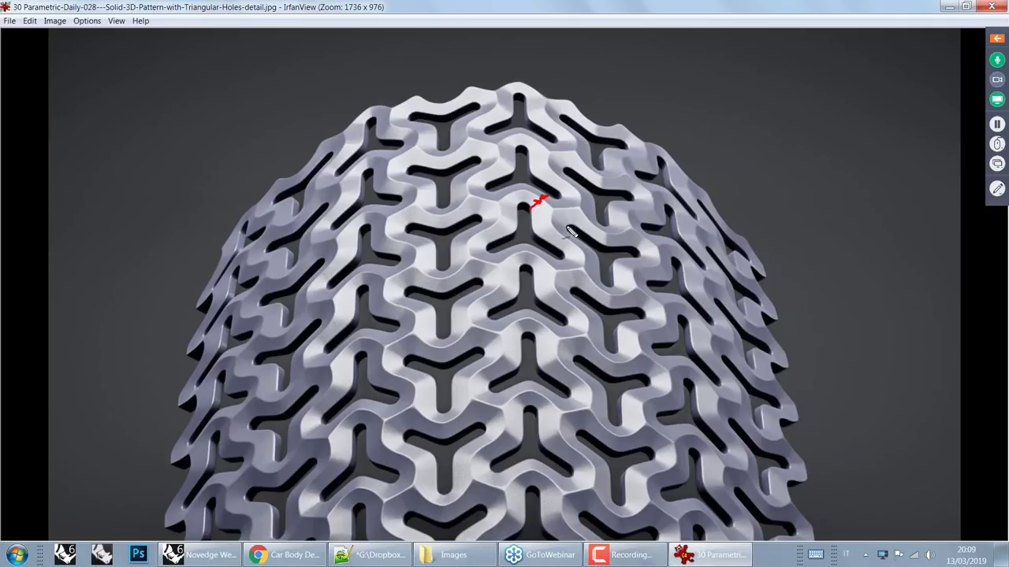
{"action": "mouse_move", "coordinate": [557, 205]}
{"action": "left_mouse_down"}
{"action": "mouse_move", "coordinate": [547, 205]}
{"action": "mouse_move", "coordinate": [556, 214]}
{"action": "left_mouse_up"}
{"action": "key", "text": "Escape"}
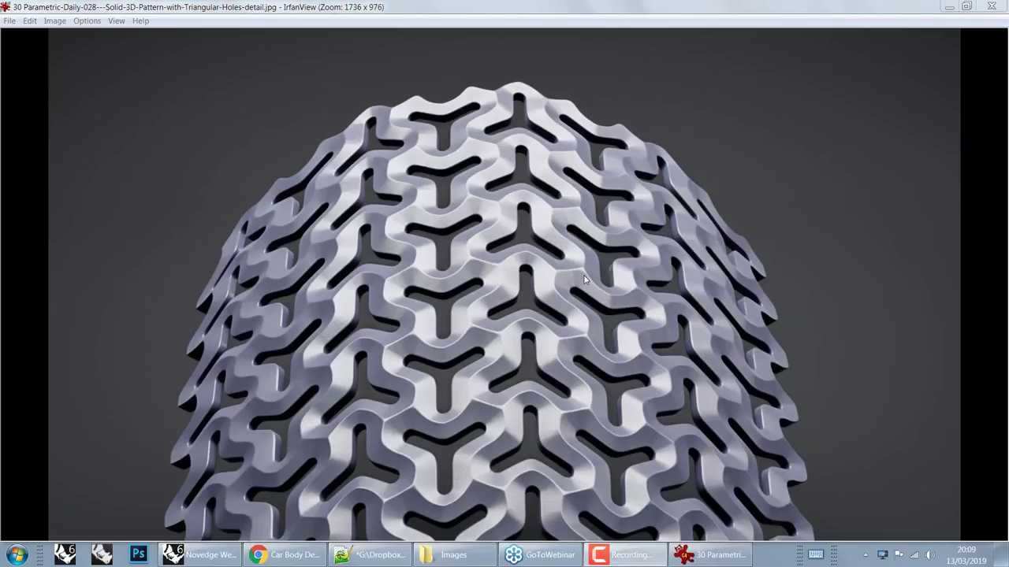
{"action": "left_click", "coordinate": [585, 279]}
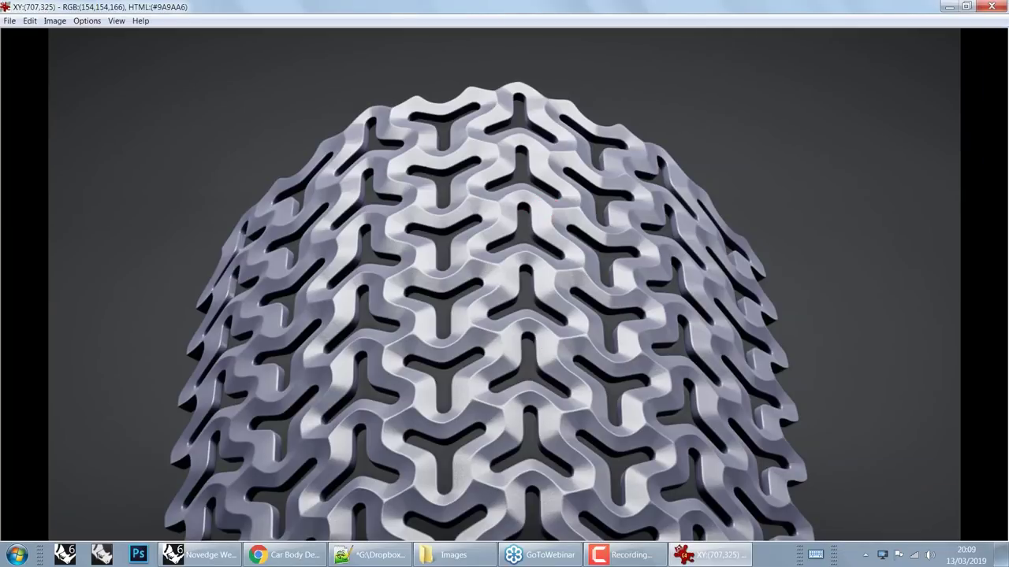
Step: Browse past the gyroid Moebius ring render to the MT-Designs overview image
{"action": "key", "text": "Right"}
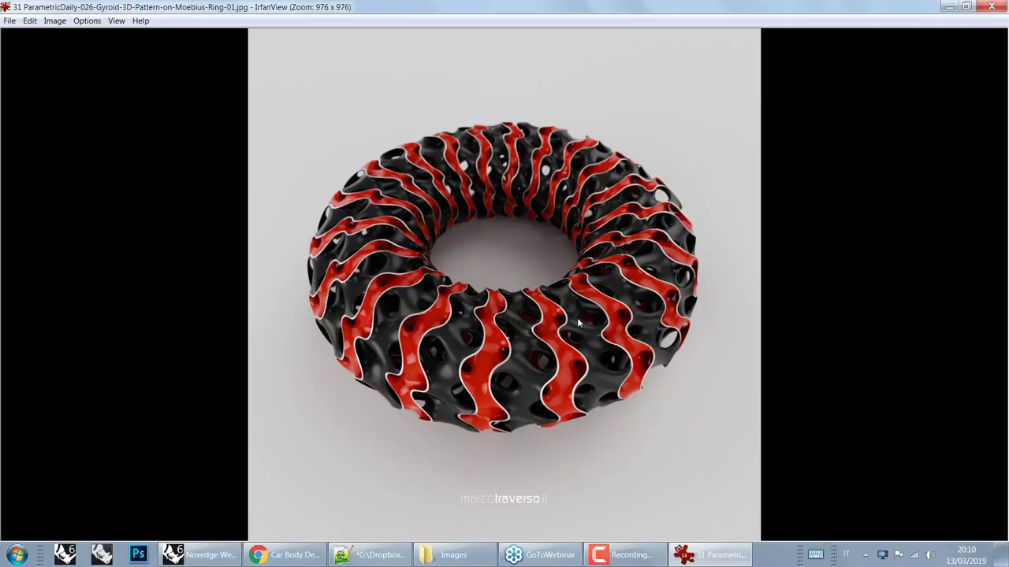
{"action": "key", "text": "Right"}
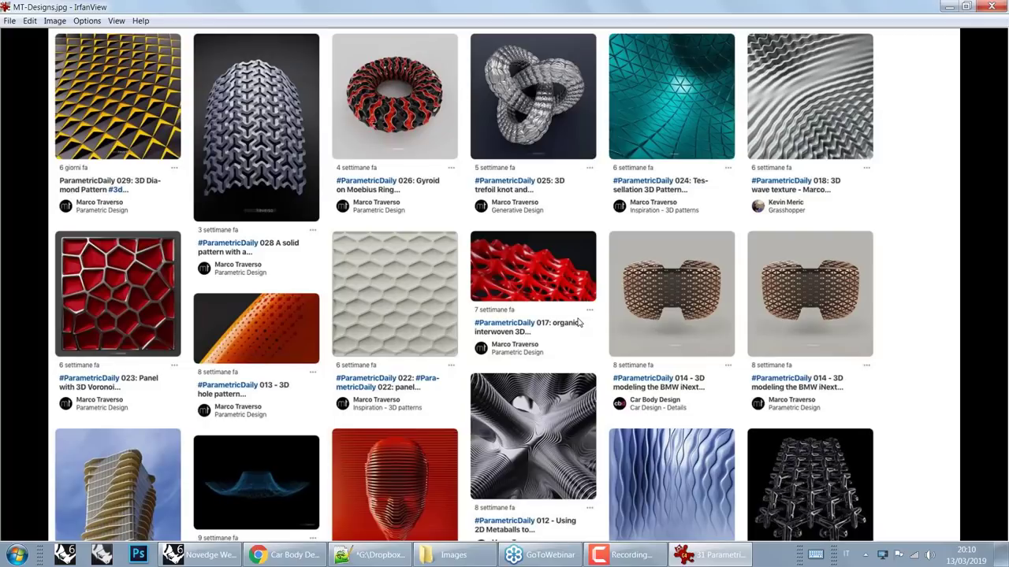
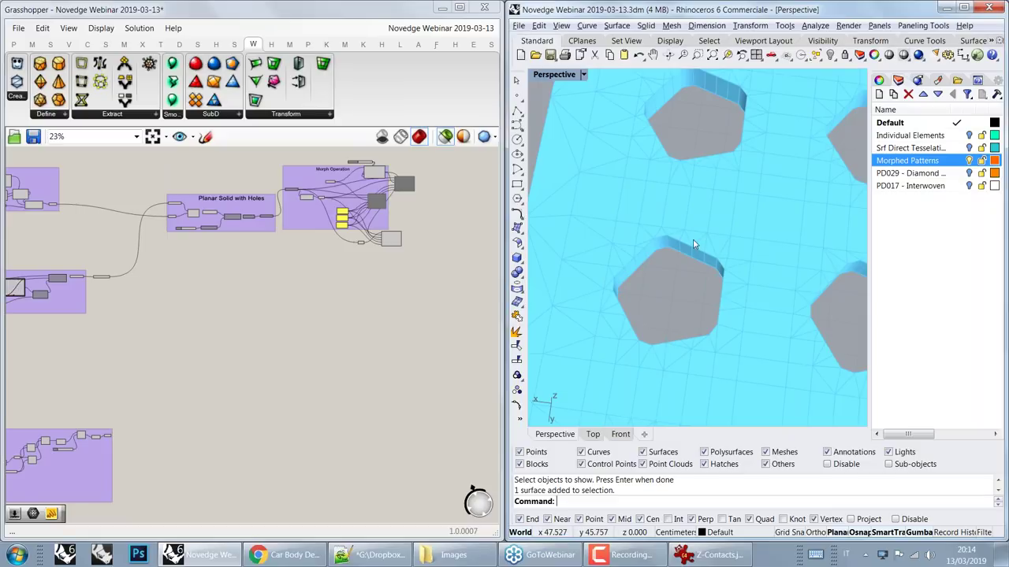
Step: Inspect the pentagonal holes, mesh edges and thickness of the planar perforated mesh in Rhino's Perspective view
{"action": "right_click_drag", "start_coordinate": [719, 230], "coordinate": [728, 236]}
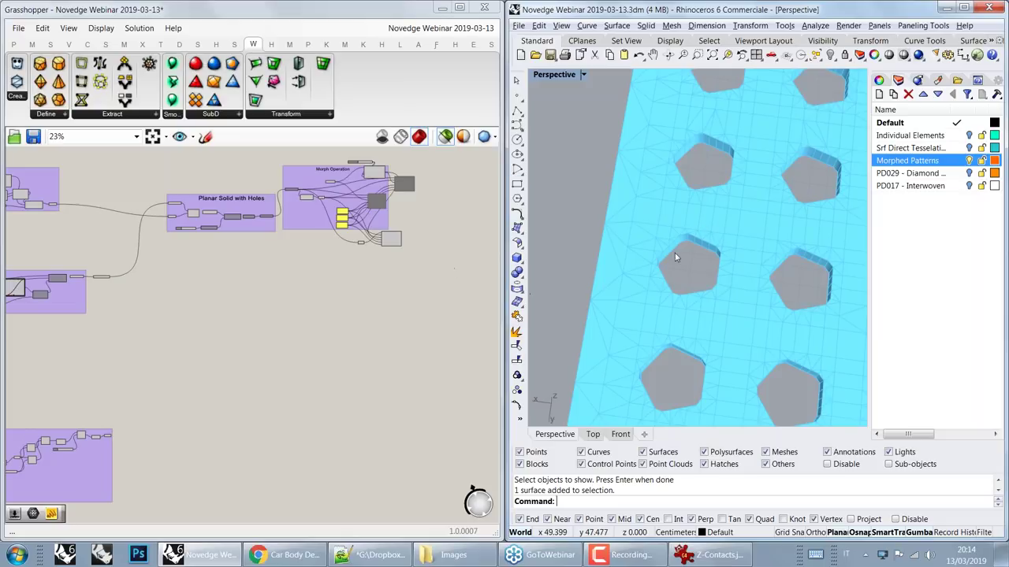
{"action": "scroll", "coordinate": [707, 228], "scroll_direction": "up", "scroll_amount": 5}
{"action": "scroll", "coordinate": [707, 228], "scroll_direction": "down", "scroll_amount": 5}
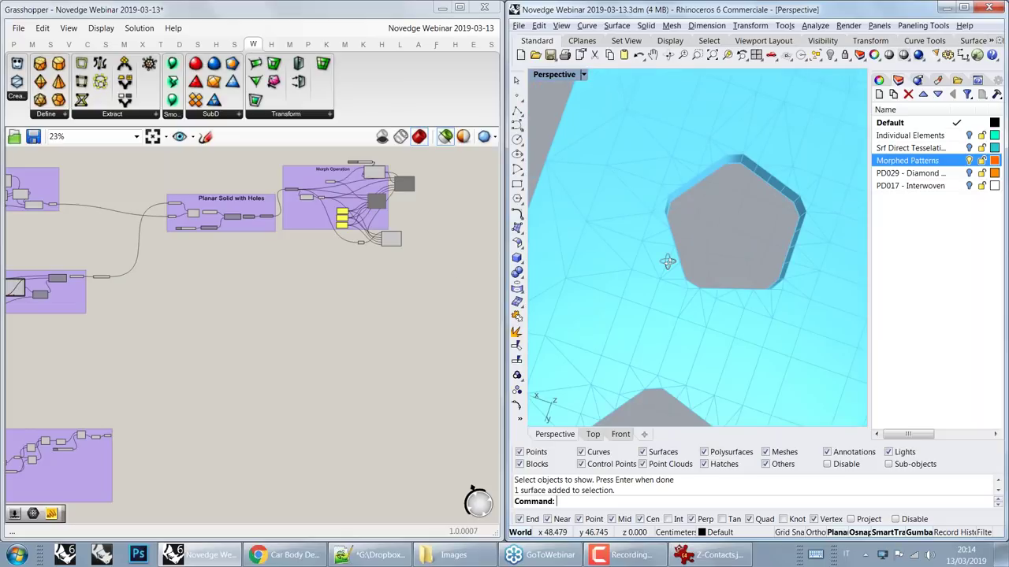
{"action": "scroll", "coordinate": [663, 283], "scroll_direction": "down", "scroll_amount": 2}
{"action": "right_click", "coordinate": [677, 278]}
{"action": "right_click_drag", "start_coordinate": [677, 278], "coordinate": [658, 261]}
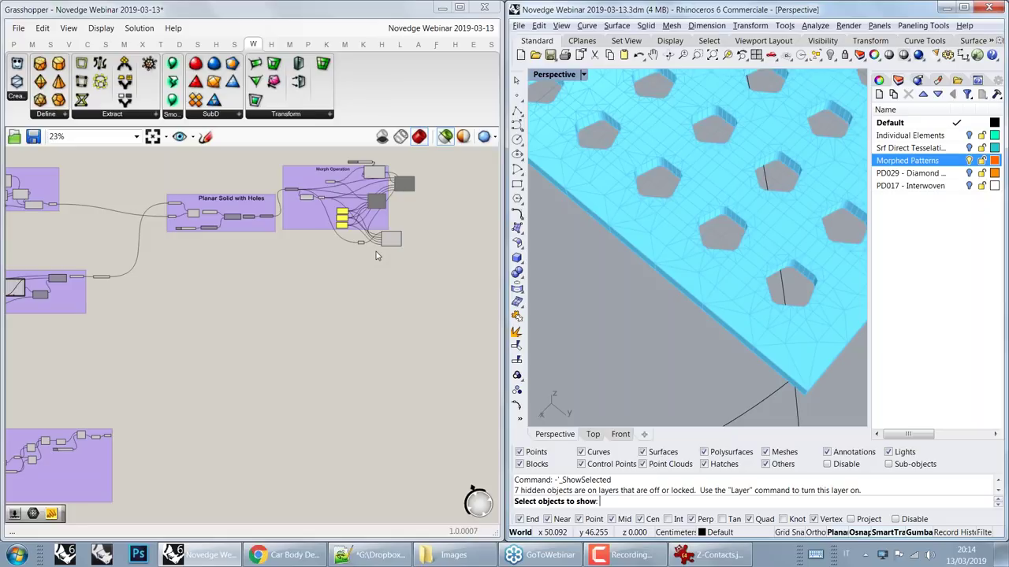
Step: Find the Thicken and Mesh Subdivisions groups on the Grasshopper canvas and select the Weaverbird's Mesh Thicken component
{"action": "scroll", "coordinate": [376, 255], "scroll_direction": "up", "scroll_amount": 4}
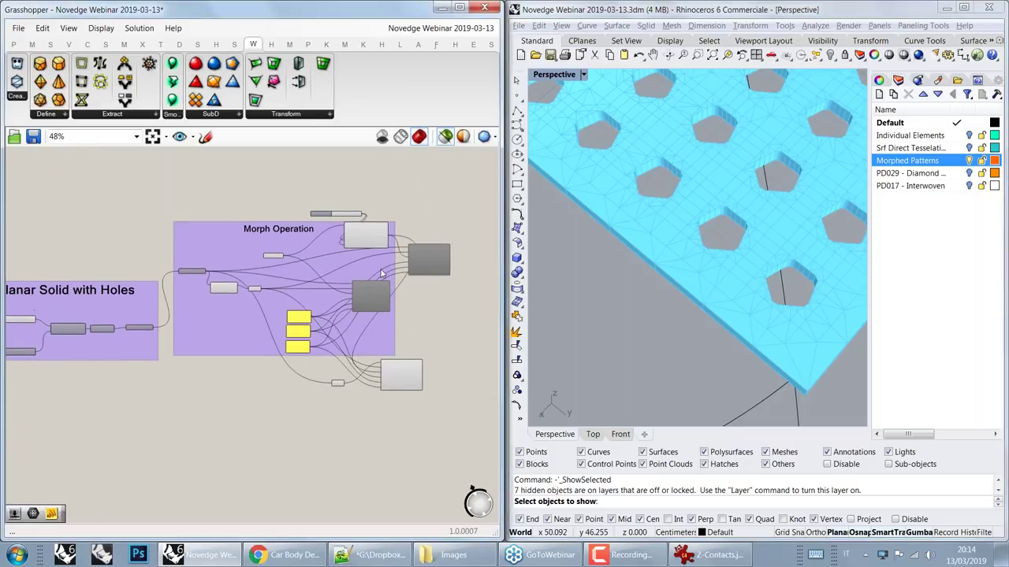
{"action": "scroll", "coordinate": [369, 318], "scroll_direction": "down", "scroll_amount": 5}
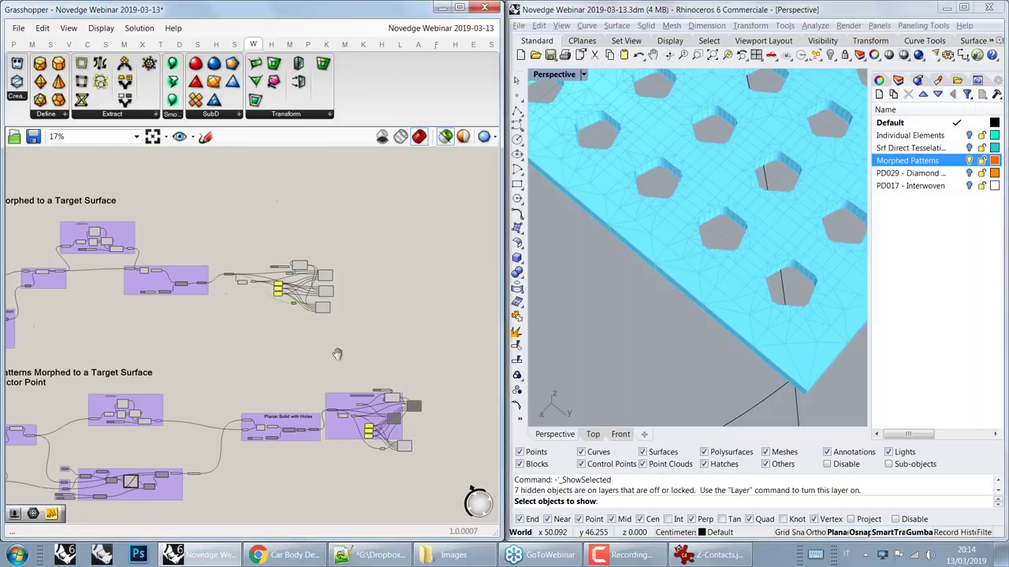
{"action": "scroll", "coordinate": [369, 318], "scroll_direction": "down", "scroll_amount": 1}
{"action": "scroll", "coordinate": [368, 318], "scroll_direction": "down", "scroll_amount": 2}
{"action": "right_click_drag", "start_coordinate": [323, 504], "coordinate": [360, 356]}
{"action": "right_click_drag", "start_coordinate": [350, 305], "coordinate": [336, 428]}
{"action": "right_click_drag", "start_coordinate": [349, 279], "coordinate": [342, 401]}
{"action": "right_click_drag", "start_coordinate": [359, 308], "coordinate": [367, 388]}
{"action": "scroll", "coordinate": [347, 314], "scroll_direction": "up", "scroll_amount": 11}
{"action": "right_click_drag", "start_coordinate": [407, 254], "coordinate": [343, 394]}
{"action": "right_click_drag", "start_coordinate": [396, 251], "coordinate": [338, 397]}
{"action": "scroll", "coordinate": [384, 259], "scroll_direction": "up", "scroll_amount": 2}
{"action": "left_click", "coordinate": [266, 248]}
{"action": "right_click_drag", "start_coordinate": [217, 261], "coordinate": [388, 263]}
{"action": "left_click", "coordinate": [118, 346]}
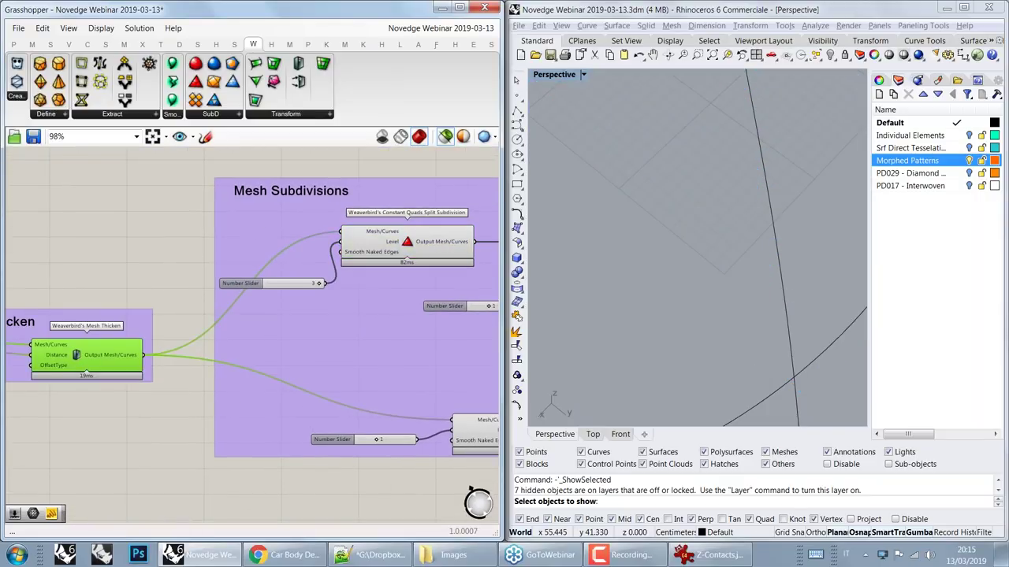
Step: End the pending show-objects command and hide the orange surface overlapping the thickened hexagonal mesh
{"action": "scroll", "coordinate": [612, 288], "scroll_direction": "down", "scroll_amount": 3}
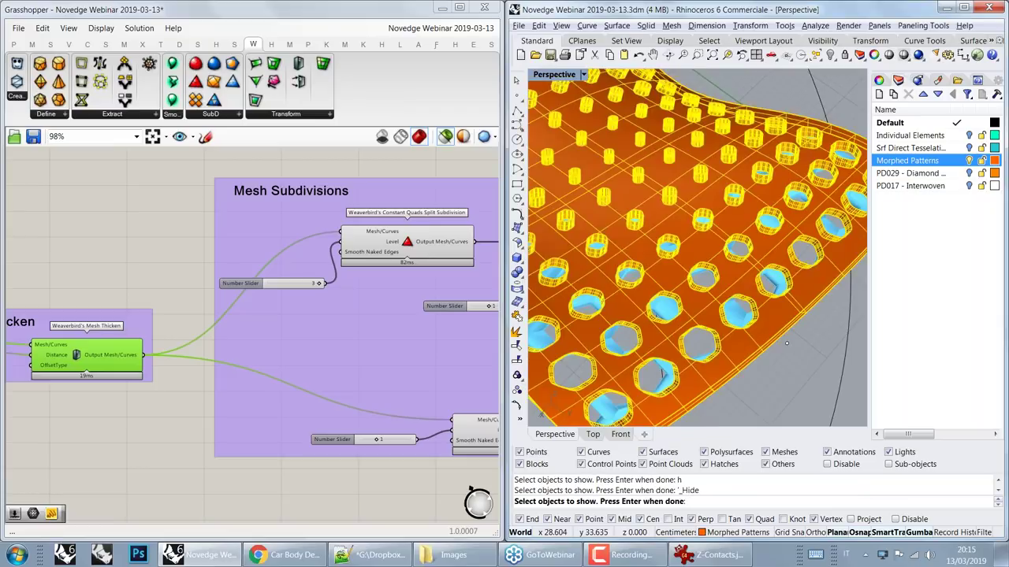
{"action": "key", "text": "Return"}
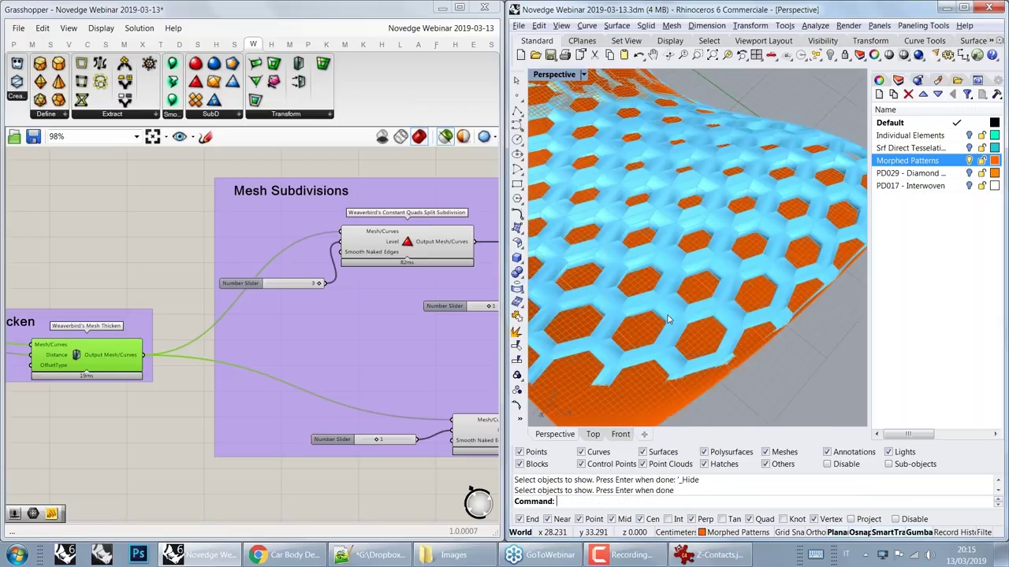
{"action": "left_click", "coordinate": [653, 335]}
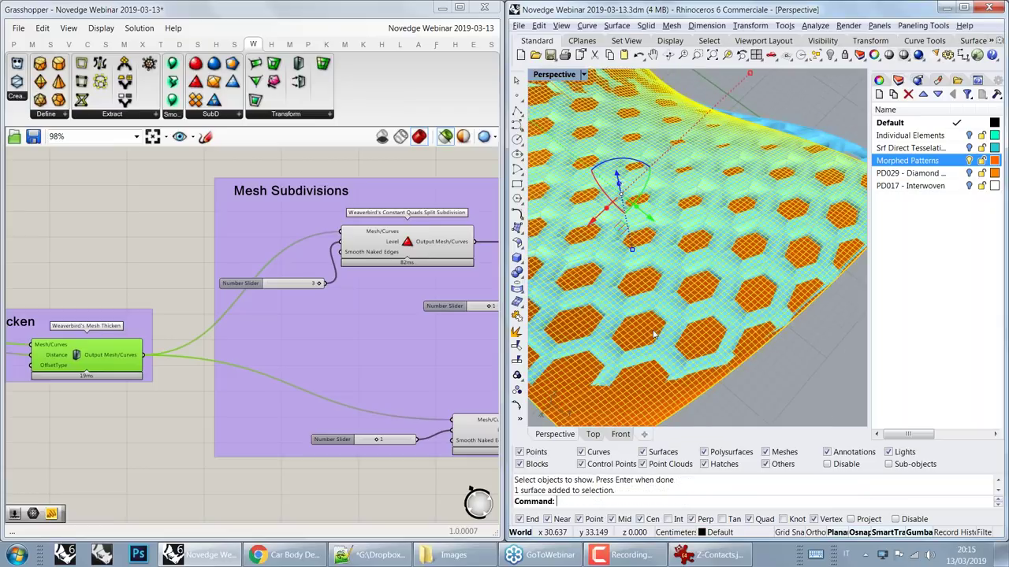
{"action": "type", "text": "h"}
{"action": "key", "text": "Return"}
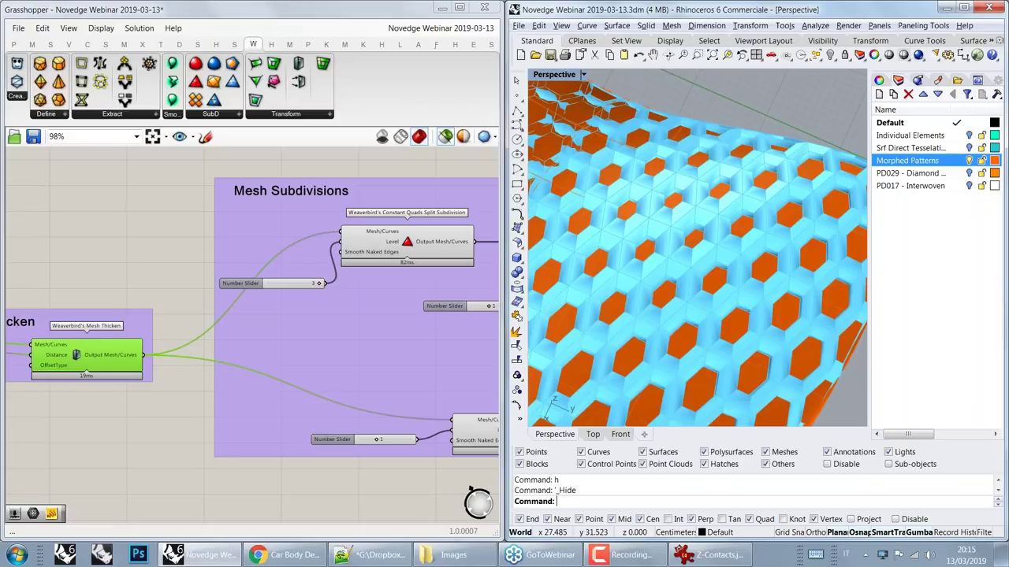
Step: Select the Weaverbird's Constant Quads Split Subdivision component and set its Level slider to 1
{"action": "left_click", "coordinate": [378, 245]}
{"action": "right_click_drag", "start_coordinate": [314, 284], "coordinate": [277, 297]}
{"action": "left_click_drag", "start_coordinate": [276, 297], "coordinate": [246, 296]}
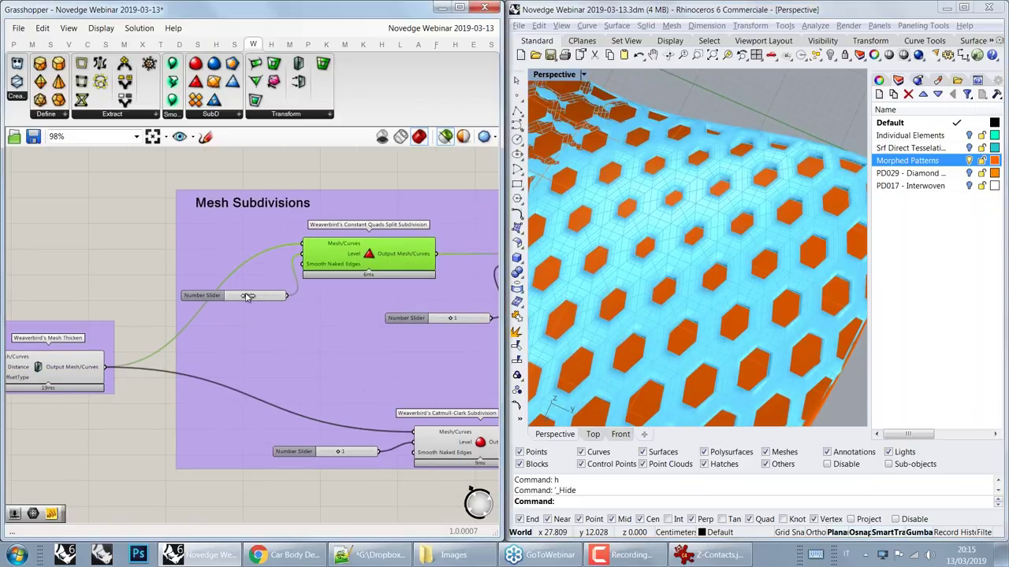
Step: Hide the remaining orange surface behind the hexagonal holes of the subdivided mesh
{"action": "left_click", "coordinate": [634, 270]}
{"action": "type", "text": "h"}
{"action": "key", "text": "Return"}
Step: Inspect the quad faces, hole edges and border of the level 1 subdivided hexagonal mesh in the Perspective view
{"action": "scroll", "coordinate": [727, 251], "scroll_direction": "up", "scroll_amount": 7}
{"action": "right_click_drag", "start_coordinate": [728, 251], "coordinate": [702, 217]}
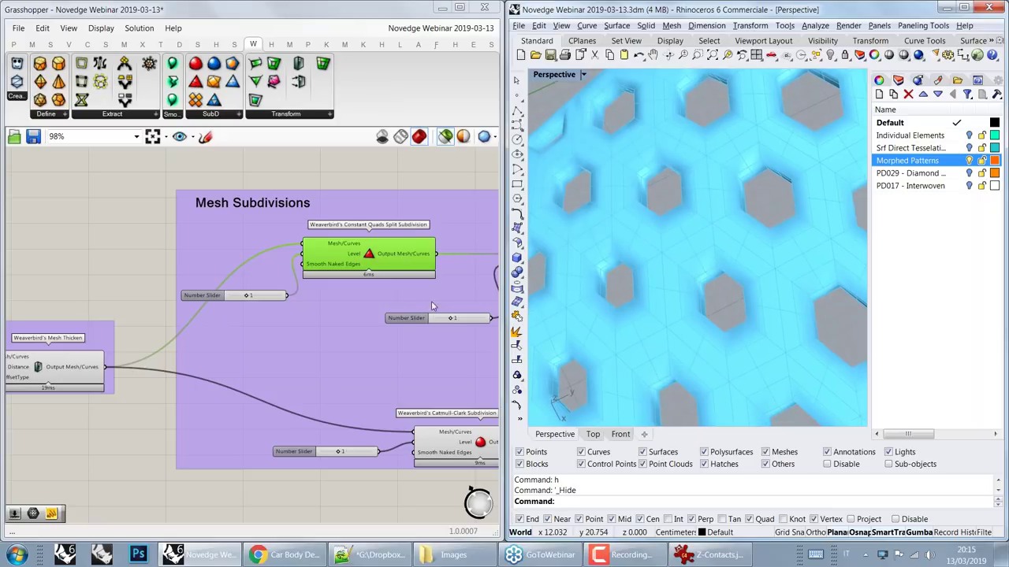
{"action": "right_click_drag", "start_coordinate": [638, 222], "coordinate": [653, 214]}
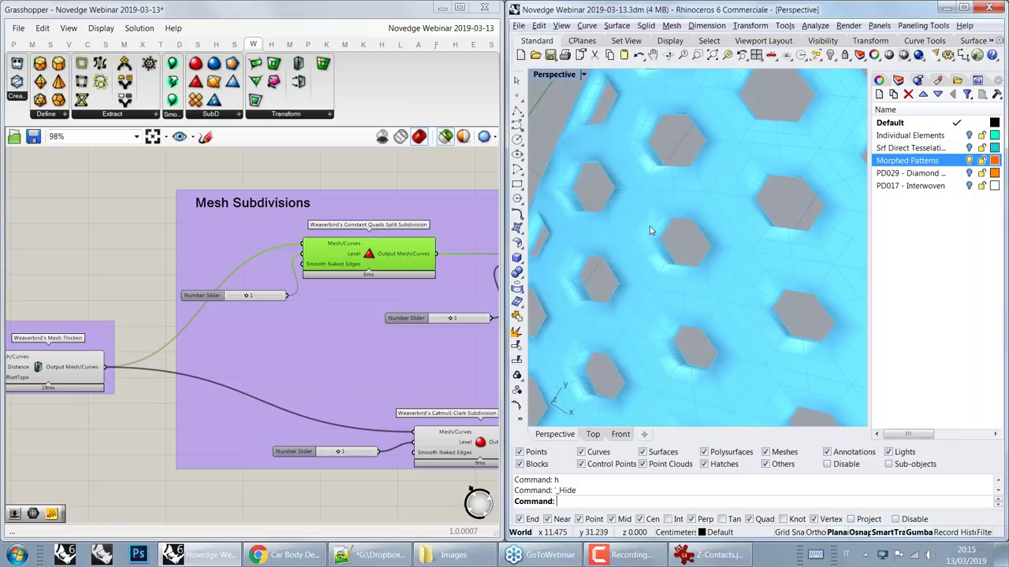
{"action": "scroll", "coordinate": [675, 218], "scroll_direction": "down", "scroll_amount": 3}
{"action": "scroll", "coordinate": [707, 214], "scroll_direction": "up", "scroll_amount": 4}
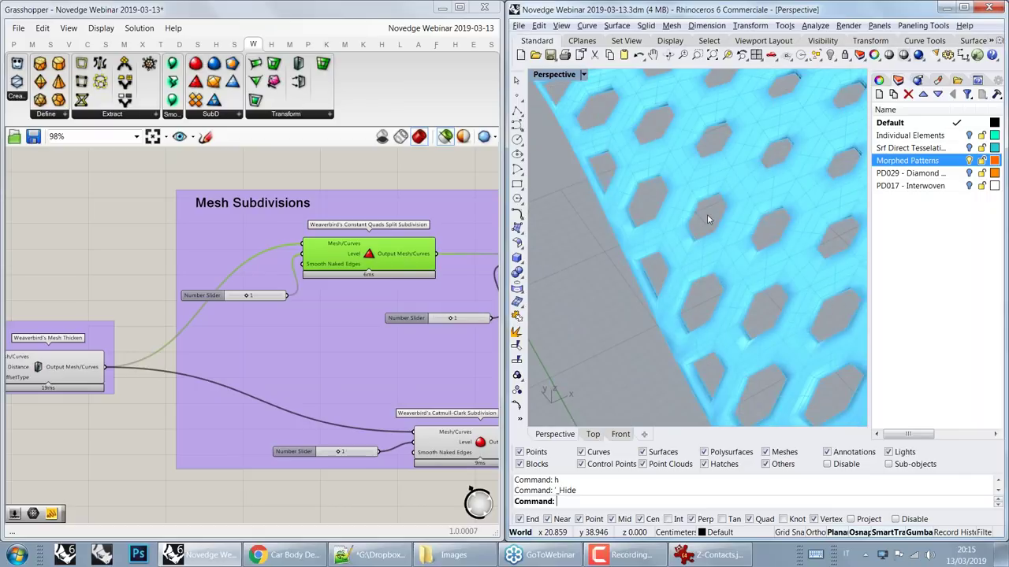
{"action": "scroll", "coordinate": [725, 206], "scroll_direction": "up", "scroll_amount": 2}
{"action": "right_click_drag", "start_coordinate": [727, 204], "coordinate": [678, 246], "text": "shift"}
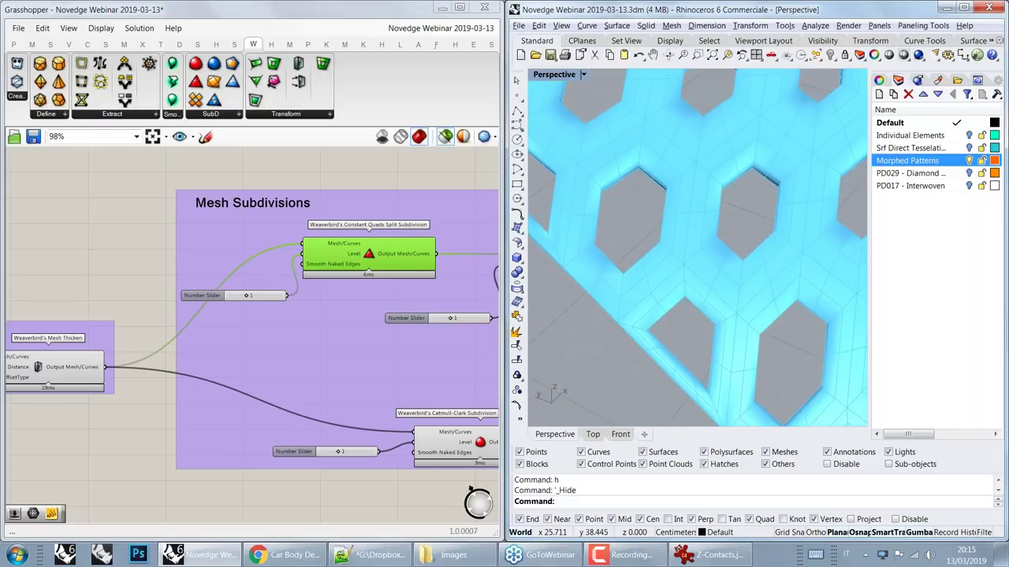
{"action": "scroll", "coordinate": [662, 238], "scroll_direction": "down", "scroll_amount": 4}
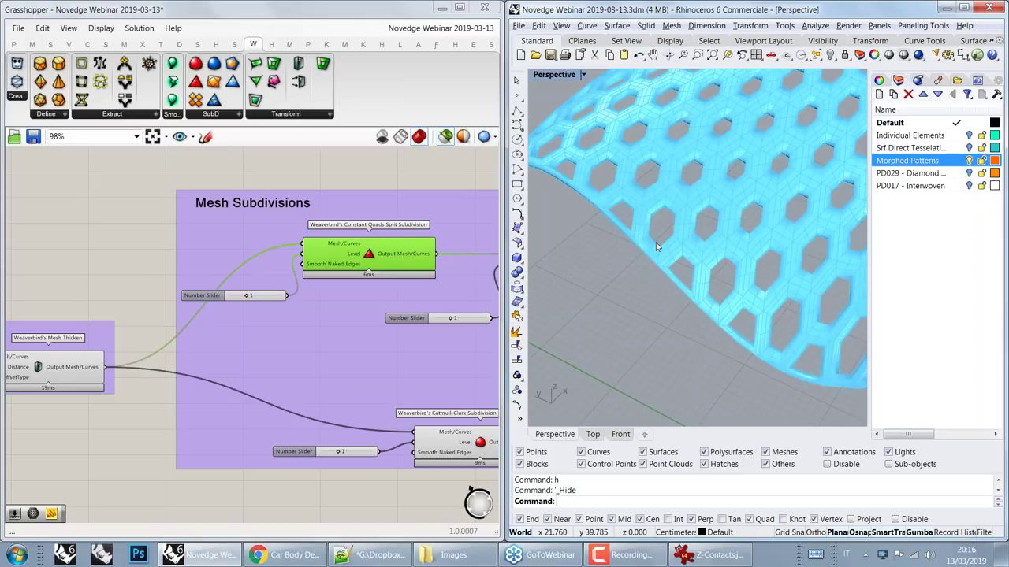
{"action": "right_click_drag", "start_coordinate": [750, 225], "coordinate": [694, 292], "text": "shift"}
{"action": "scroll", "coordinate": [790, 245], "scroll_direction": "up", "scroll_amount": 4}
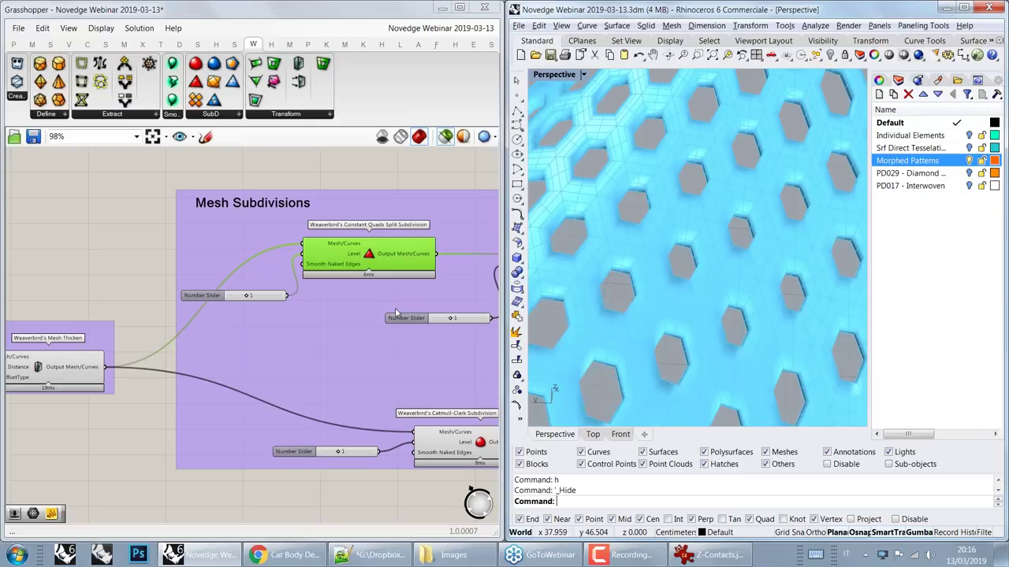
Step: Set the Level slider of the Catmull-Clark Subdivision fed by the quads split to 0
{"action": "right_click_drag", "start_coordinate": [396, 313], "coordinate": [250, 320]}
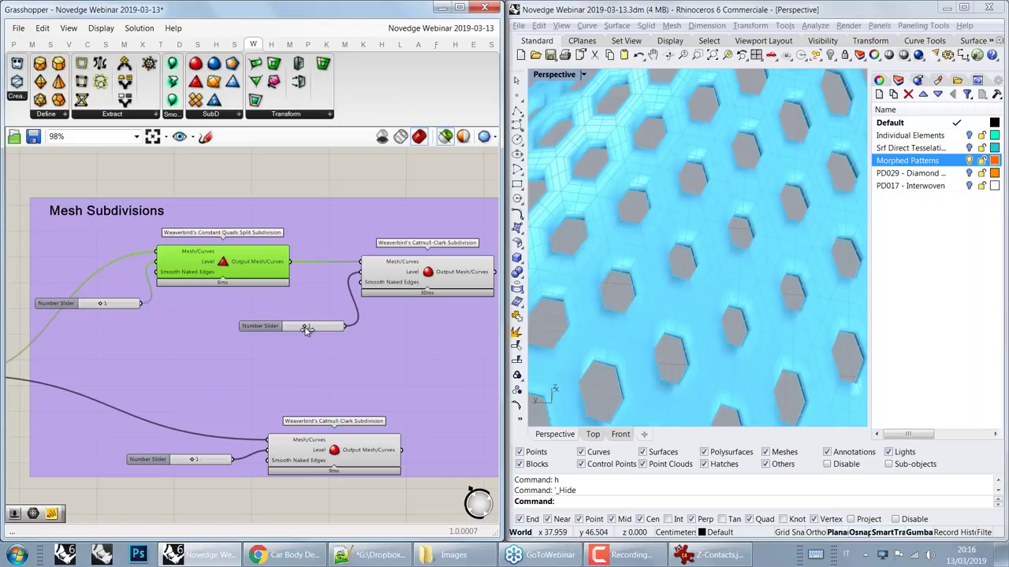
{"action": "left_click_drag", "start_coordinate": [306, 327], "coordinate": [287, 328]}
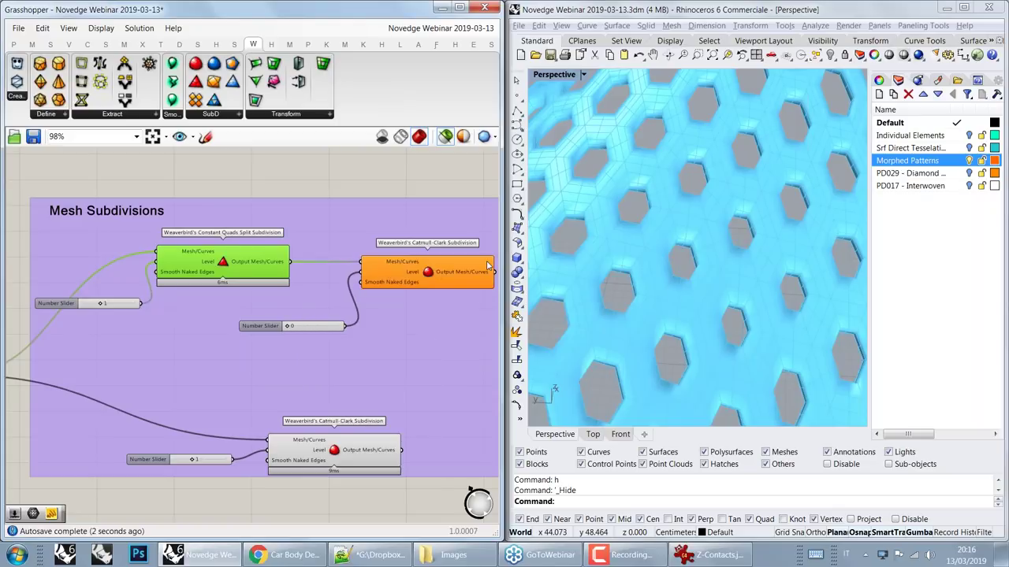
{"action": "scroll", "coordinate": [440, 300], "scroll_direction": "up", "scroll_amount": 3}
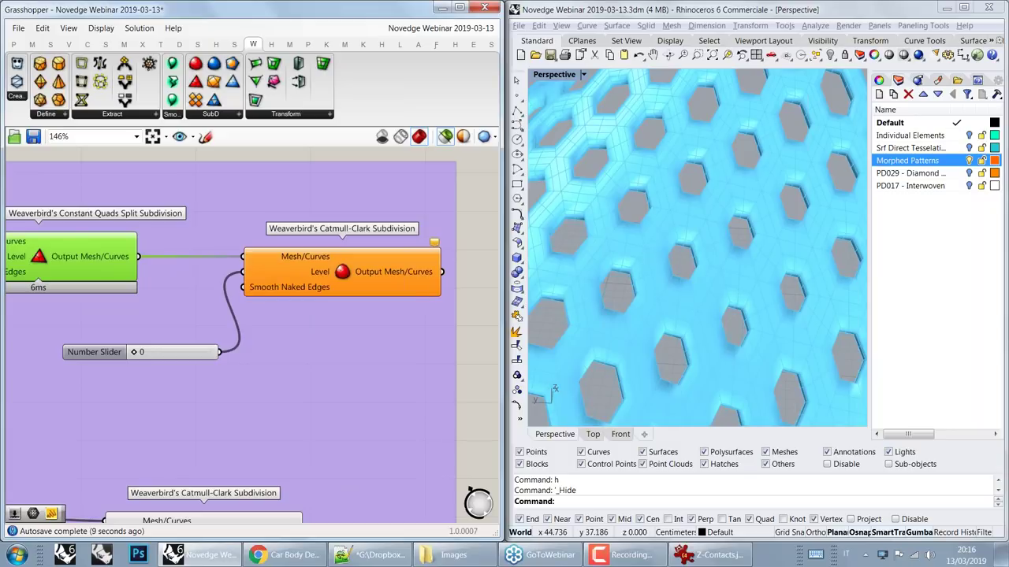
Step: Examine the quads-split mesh as a whole and close up around its hexagonal holes
{"action": "scroll", "coordinate": [717, 280], "scroll_direction": "down", "scroll_amount": 5}
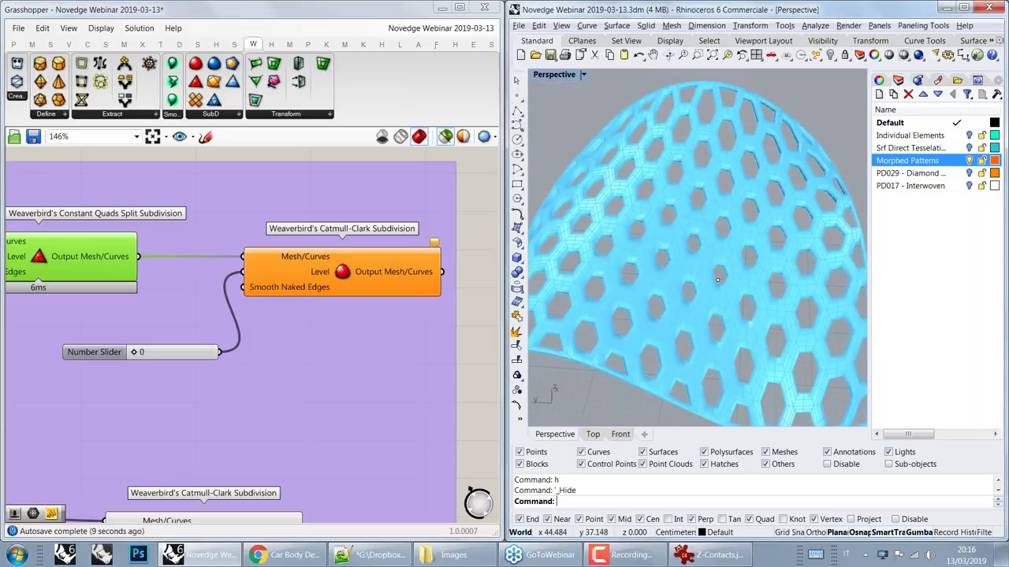
{"action": "right_click_drag", "start_coordinate": [686, 260], "coordinate": [629, 259]}
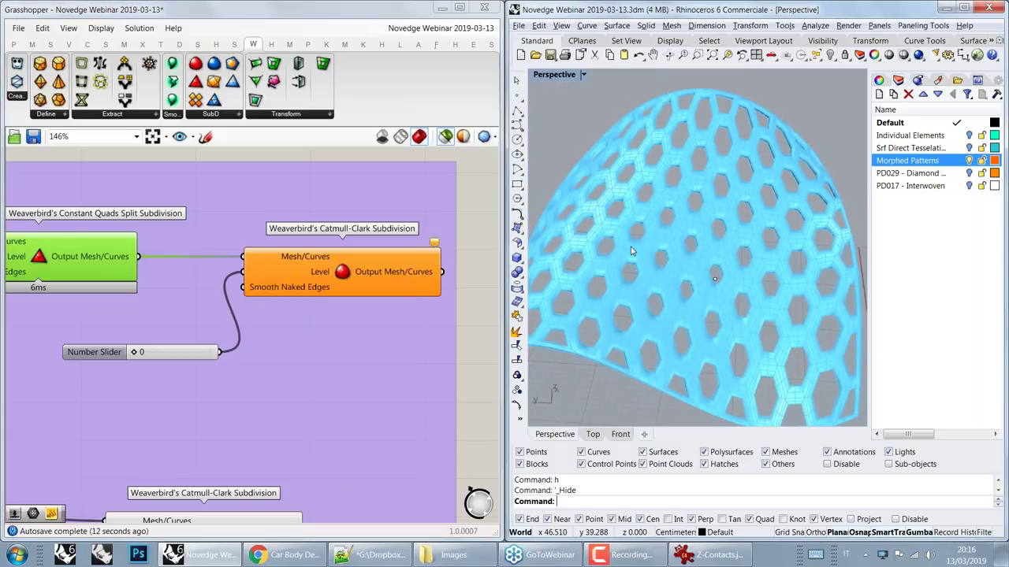
{"action": "scroll", "coordinate": [630, 251], "scroll_direction": "up", "scroll_amount": 6}
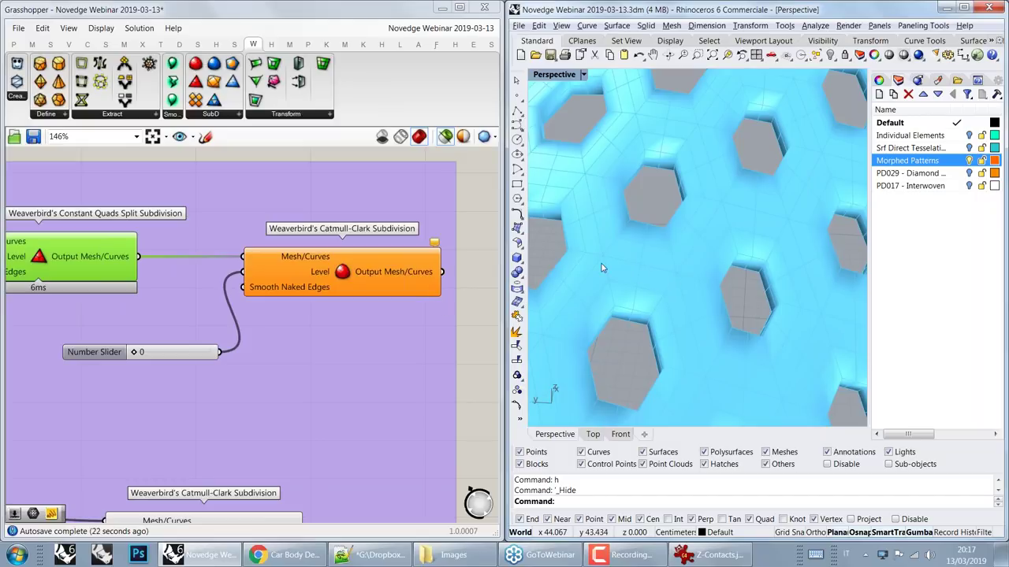
{"action": "scroll", "coordinate": [602, 268], "scroll_direction": "down", "scroll_amount": 10}
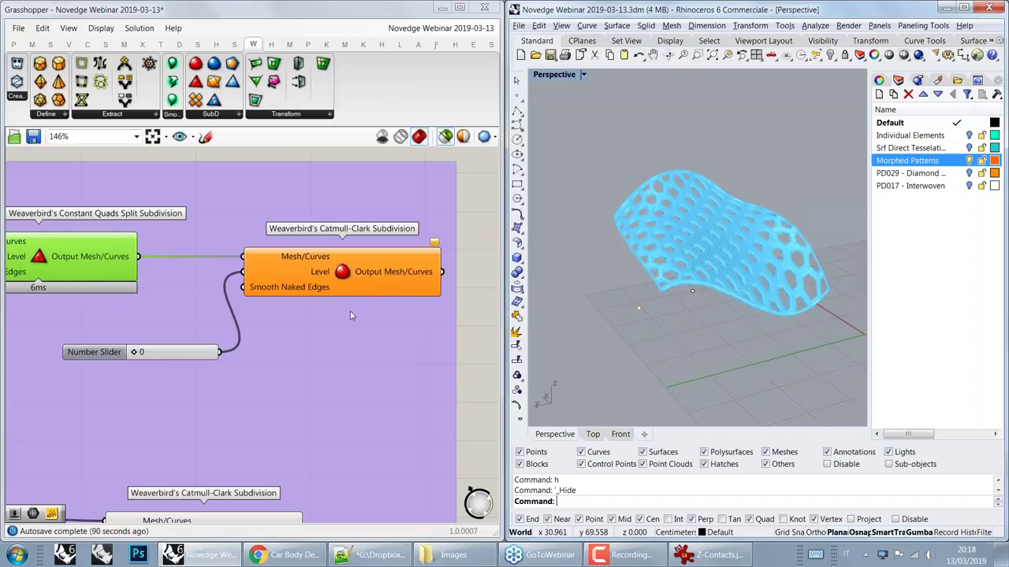
{"action": "mouse_move", "coordinate": [371, 289]}
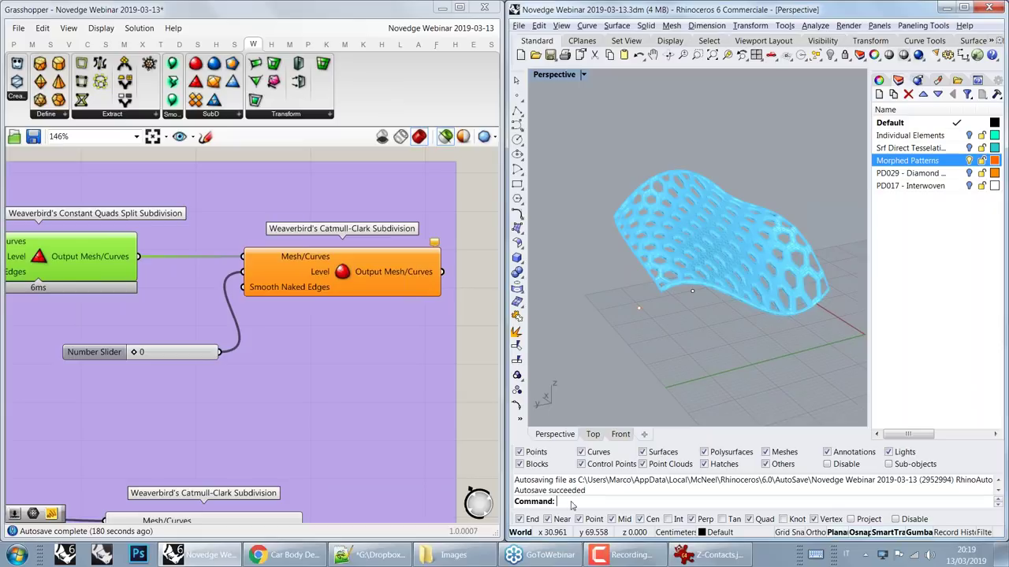
Step: Switch to IrfanView and browse from the Z-Contacts image through the architecture and pattern references to the 09-Workflow slide
{"action": "left_click", "coordinate": [695, 554]}
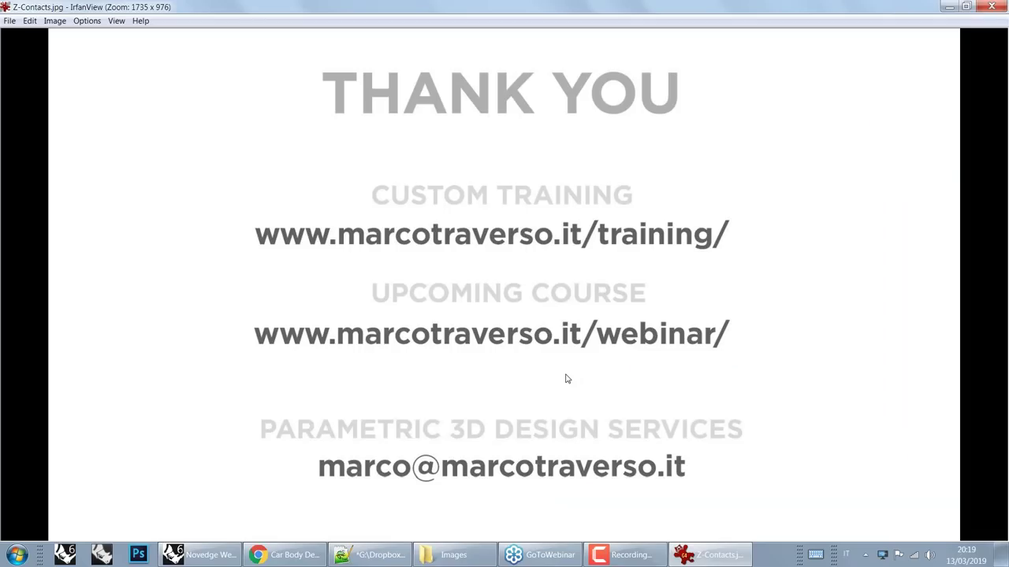
{"action": "scroll", "coordinate": [535, 363], "scroll_direction": "down", "scroll_amount": 2}
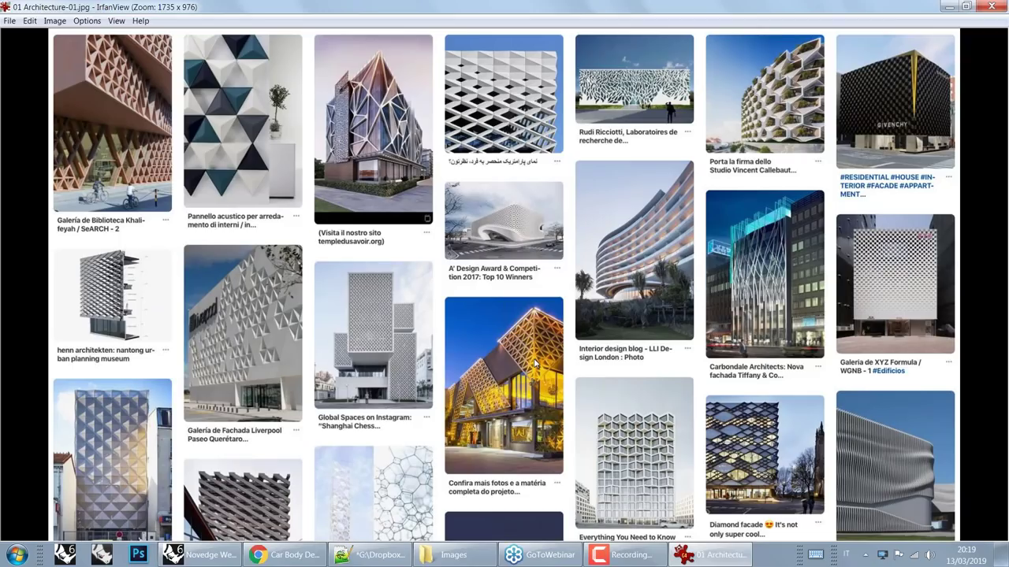
{"action": "scroll", "coordinate": [534, 363], "scroll_direction": "down", "scroll_amount": 5}
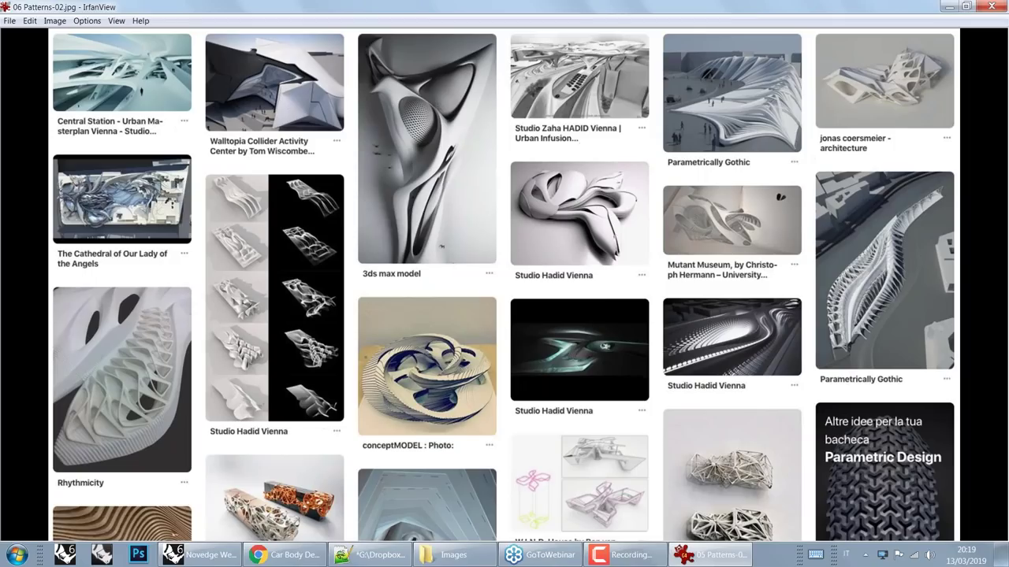
{"action": "scroll", "coordinate": [634, 195], "scroll_direction": "down", "scroll_amount": 3}
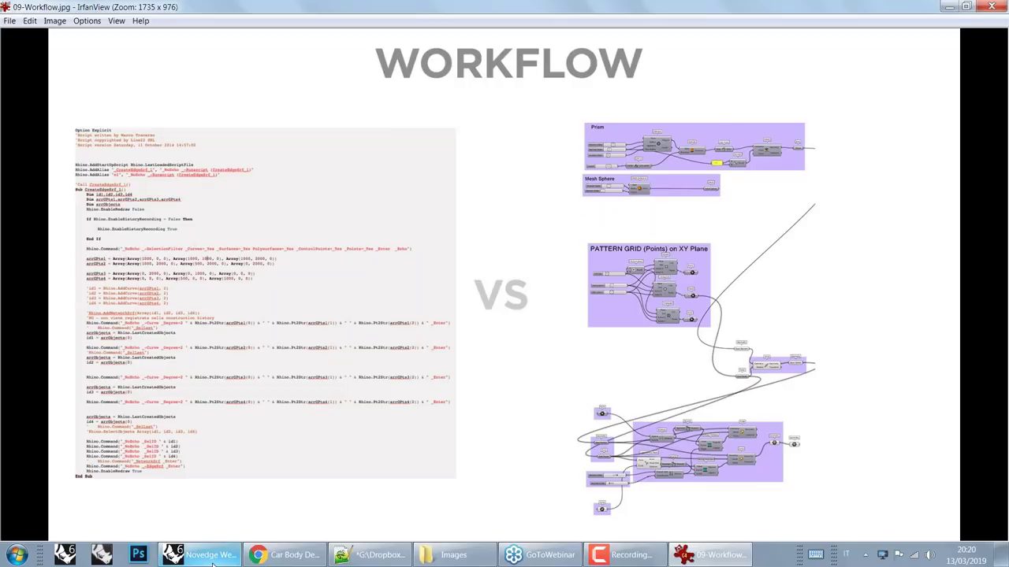
Step: Return to Rhino and Grasshopper and survey the whole definition, from the Mesh Subdivisions group to the upper pattern definitions
{"action": "mouse_move", "coordinate": [212, 563]}
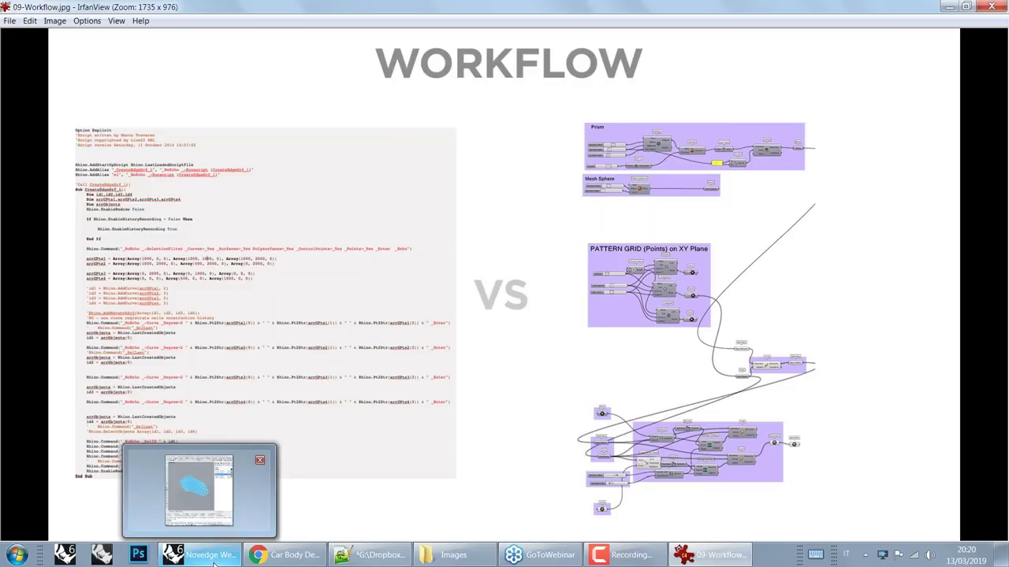
{"action": "left_click", "coordinate": [214, 564]}
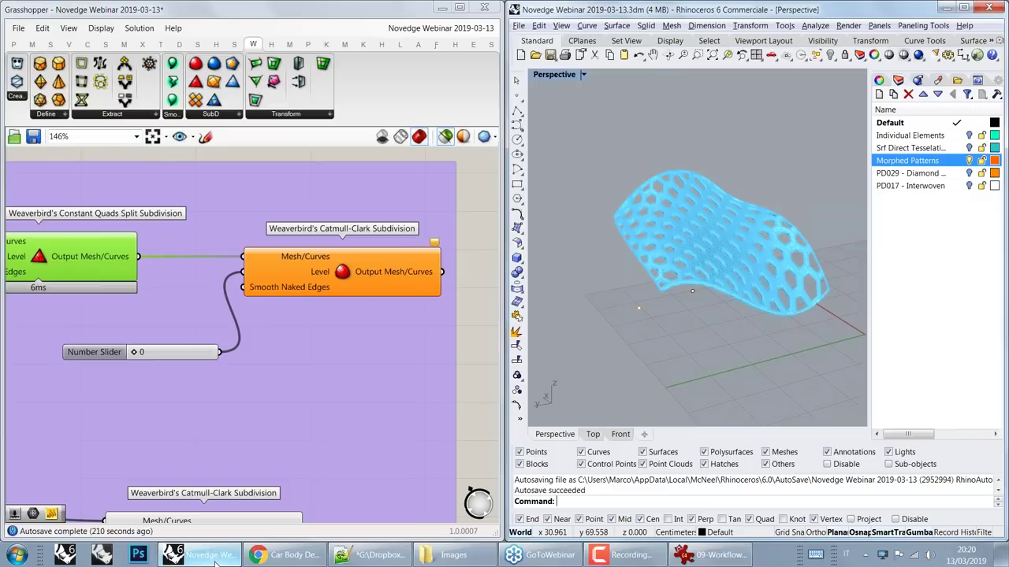
{"action": "scroll", "coordinate": [312, 327], "scroll_direction": "down", "scroll_amount": 2}
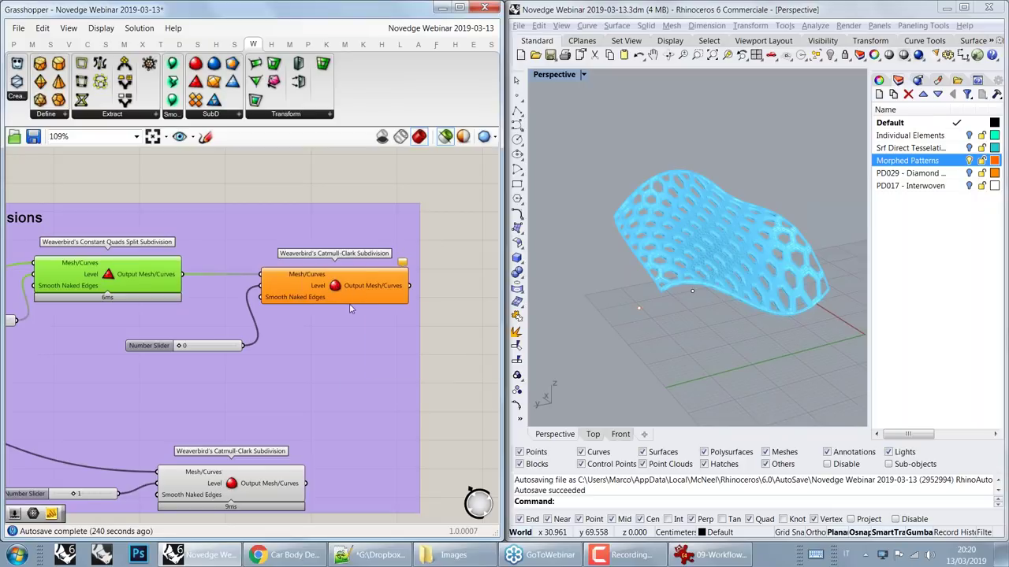
{"action": "mouse_move", "coordinate": [354, 306]}
{"action": "scroll", "coordinate": [357, 296], "scroll_direction": "down", "scroll_amount": 8}
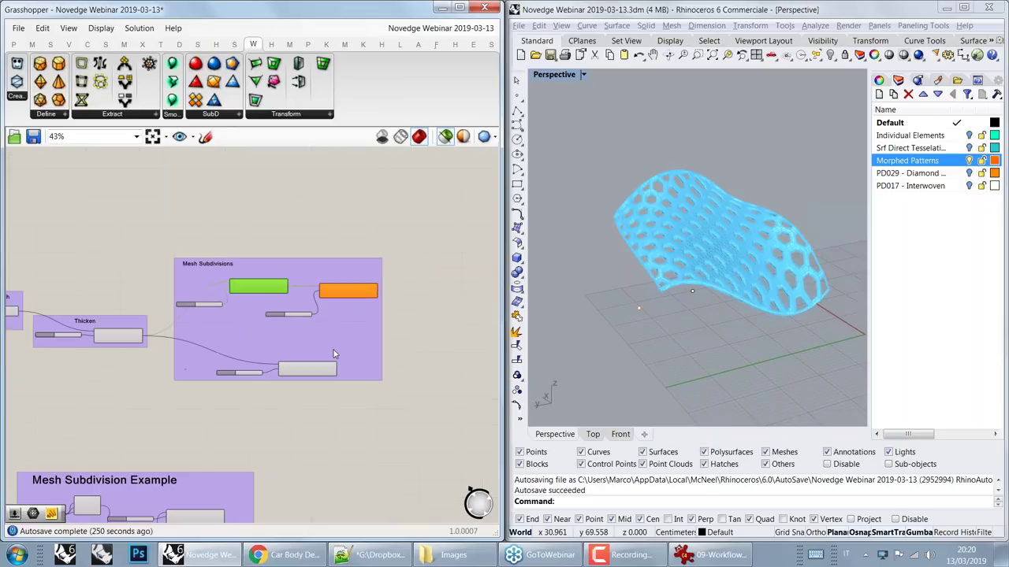
{"action": "scroll", "coordinate": [331, 354], "scroll_direction": "down", "scroll_amount": 7}
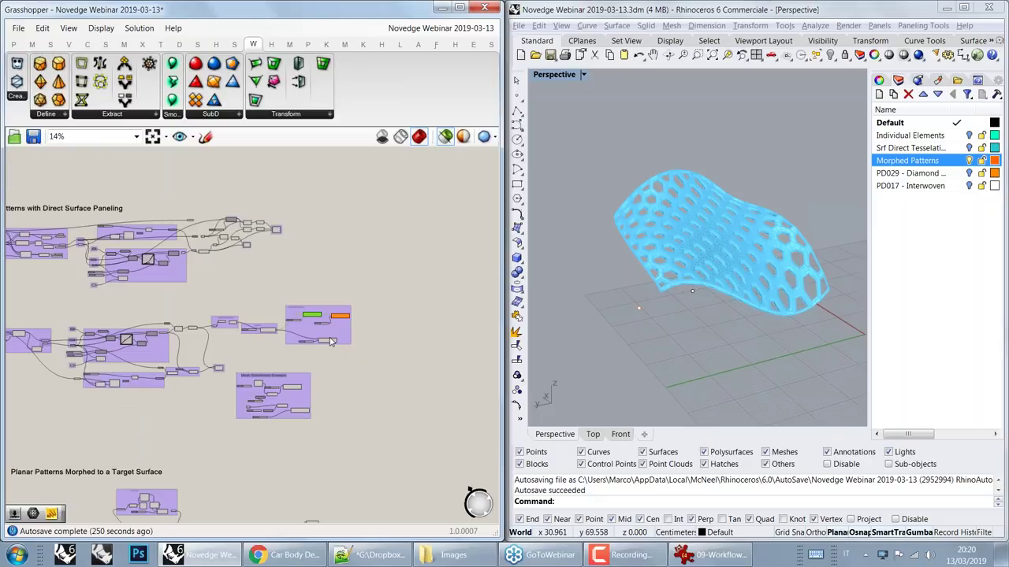
{"action": "scroll", "coordinate": [378, 321], "scroll_direction": "down", "scroll_amount": 1}
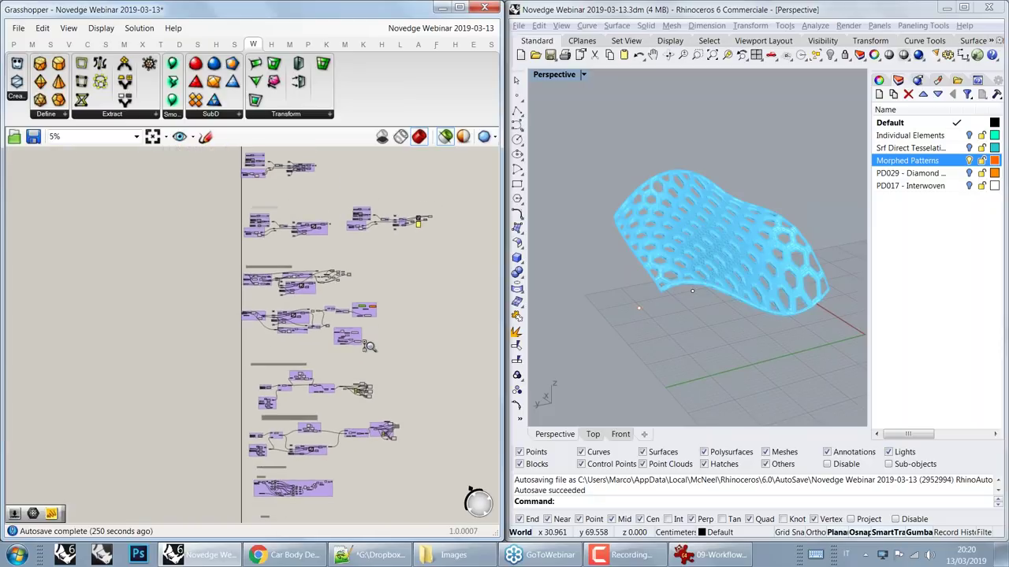
{"action": "right_click_drag", "start_coordinate": [375, 376], "coordinate": [312, 468]}
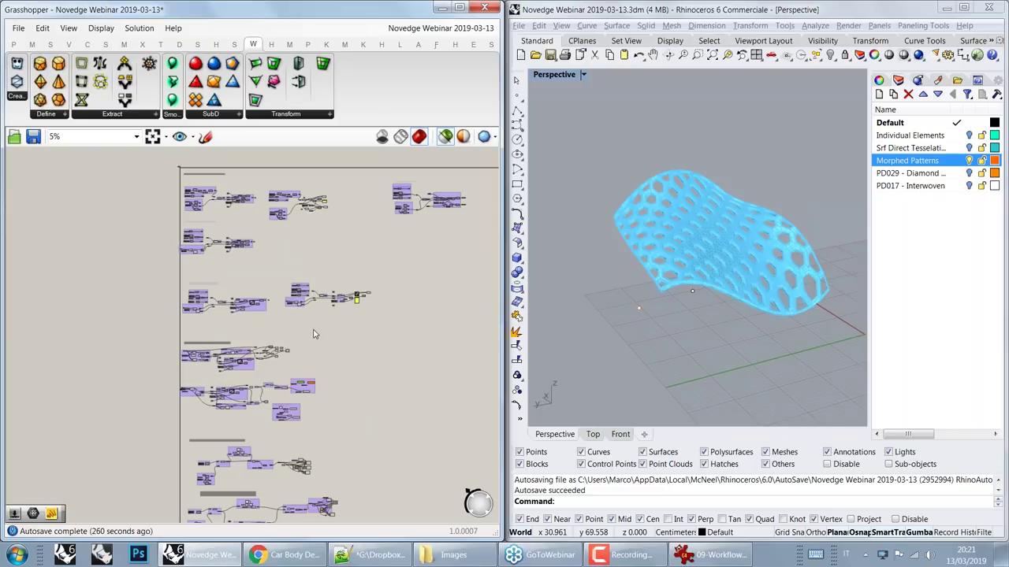
{"action": "scroll", "coordinate": [339, 298], "scroll_direction": "up", "scroll_amount": 5}
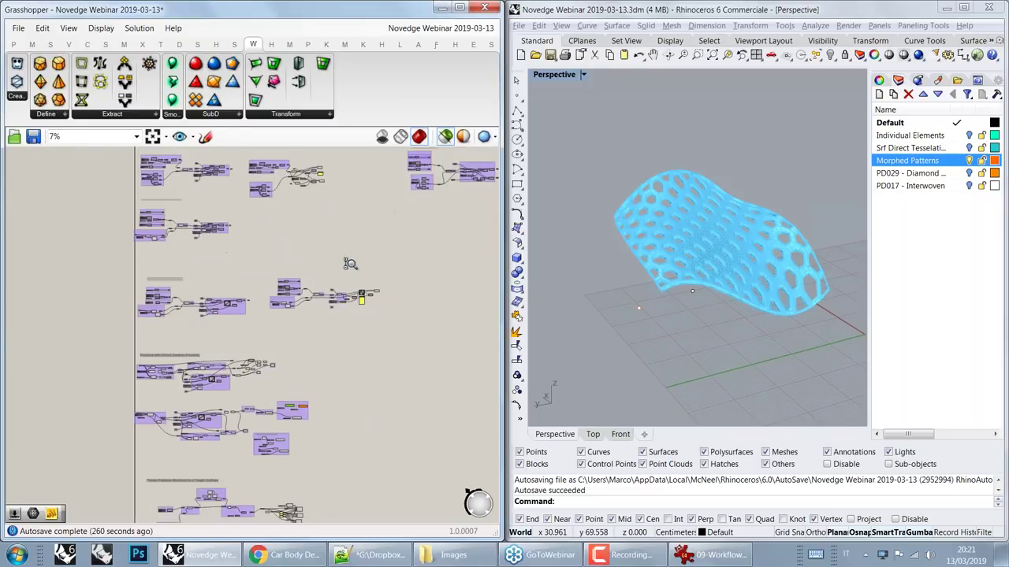
{"action": "right_click_drag", "start_coordinate": [388, 270], "coordinate": [323, 276]}
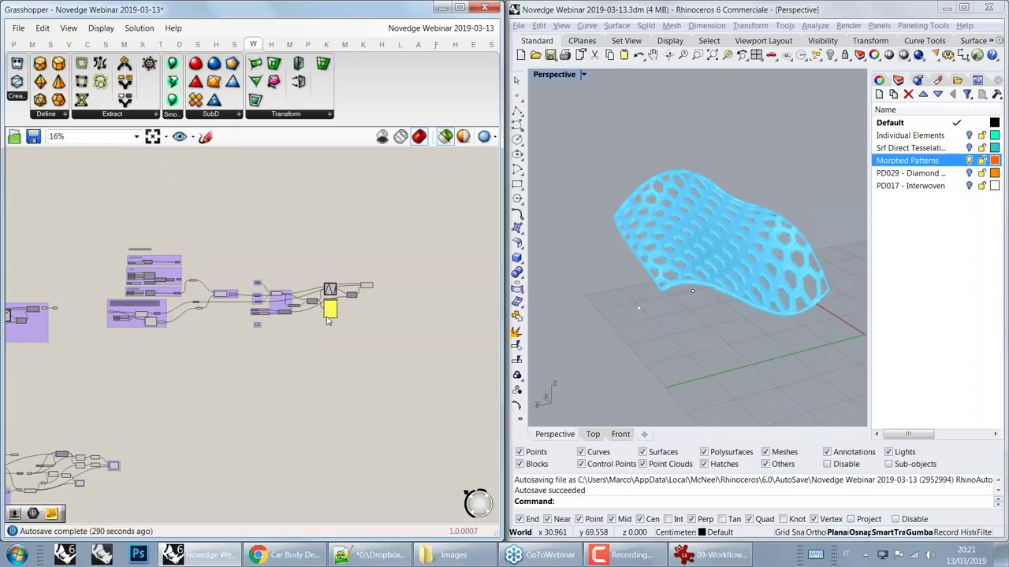
Step: Select the last cluster of components at the output end of the pattern definition and examine its sphere array on the surface up close
{"action": "left_click_drag", "start_coordinate": [396, 269], "coordinate": [323, 322]}
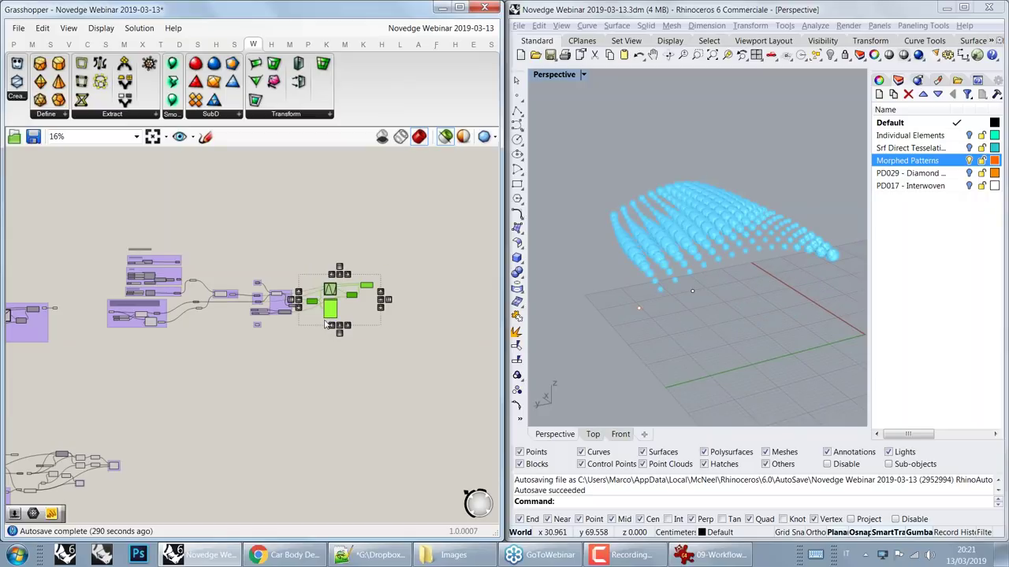
{"action": "right_click_drag", "start_coordinate": [324, 325], "coordinate": [314, 362]}
{"action": "right_click_drag", "start_coordinate": [608, 322], "coordinate": [689, 335]}
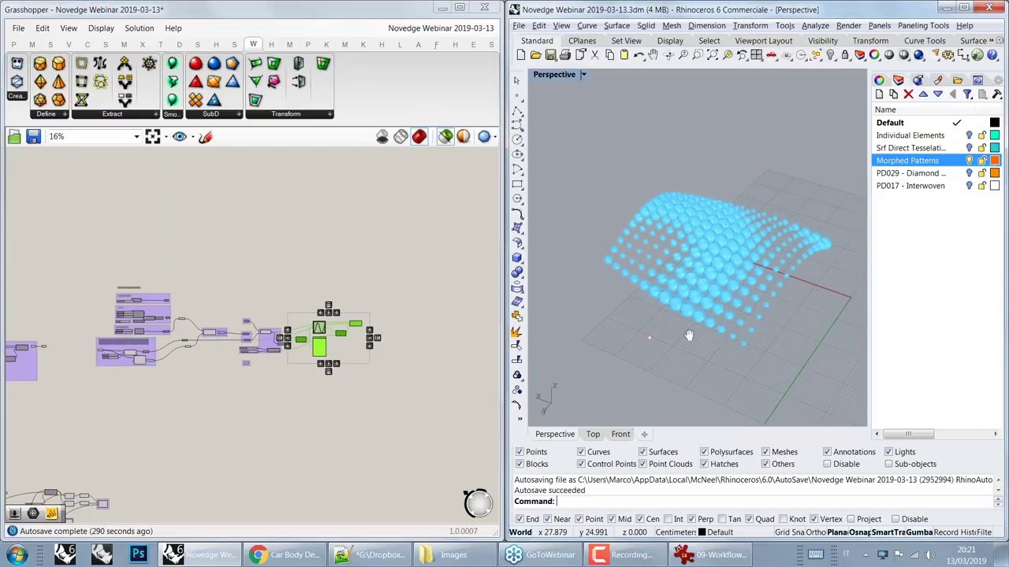
{"action": "scroll", "coordinate": [689, 334], "scroll_direction": "up", "scroll_amount": 4}
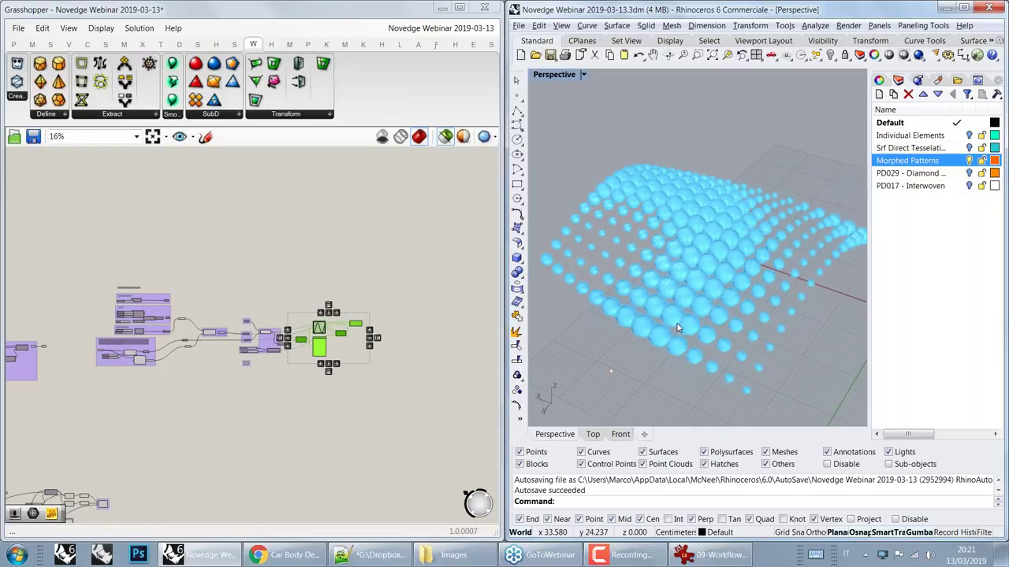
{"action": "right_click_drag", "start_coordinate": [670, 329], "coordinate": [714, 309]}
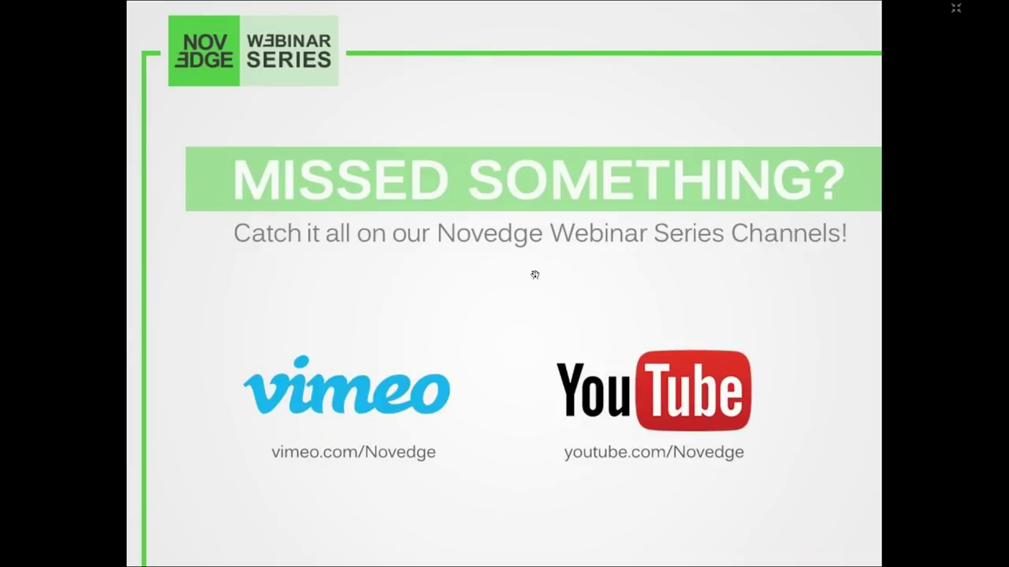
{"action": "left_click", "coordinate": [535, 275]}
{"action": "key", "text": "Right"}
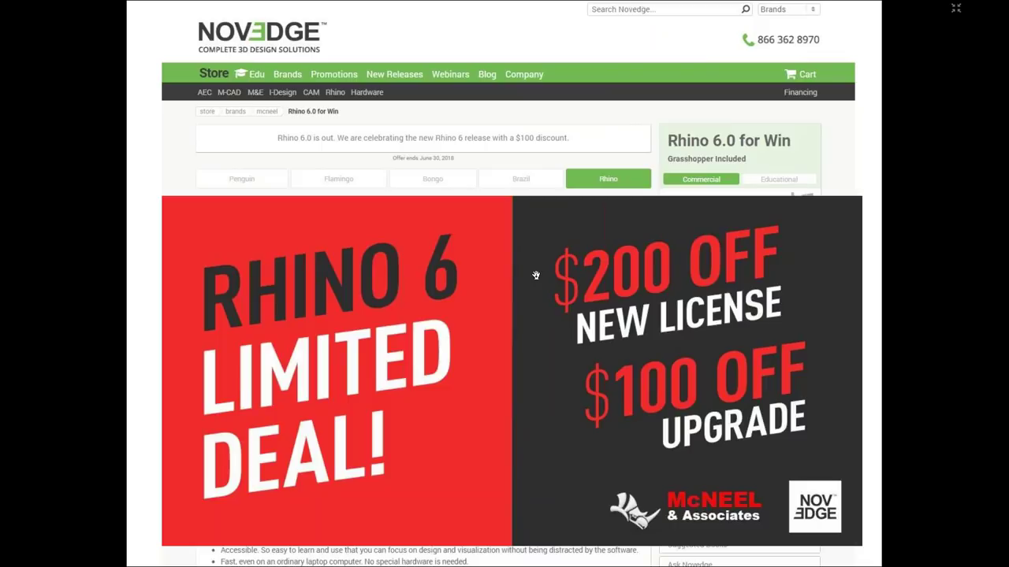
{"action": "left_click", "coordinate": [613, 266]}
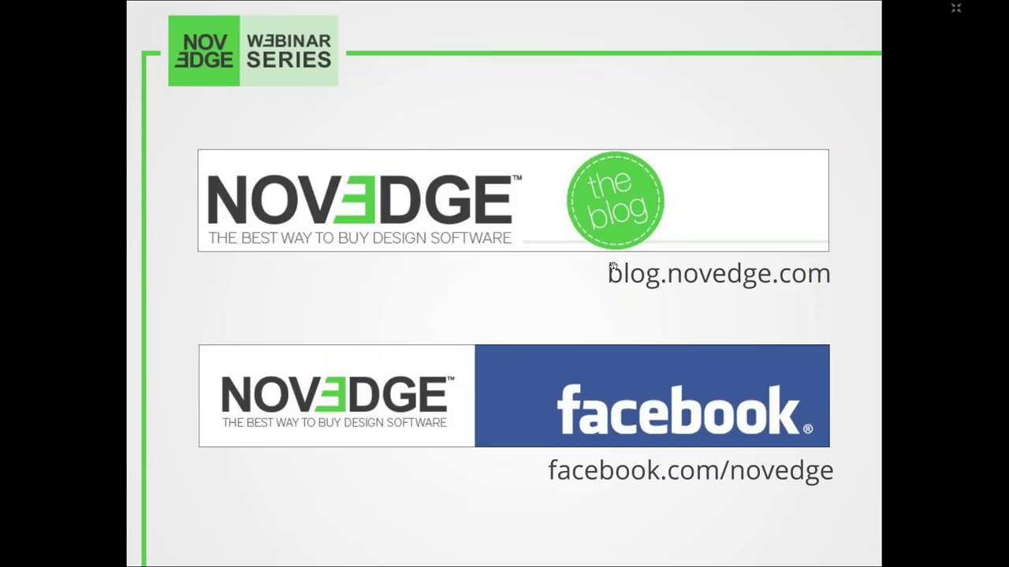